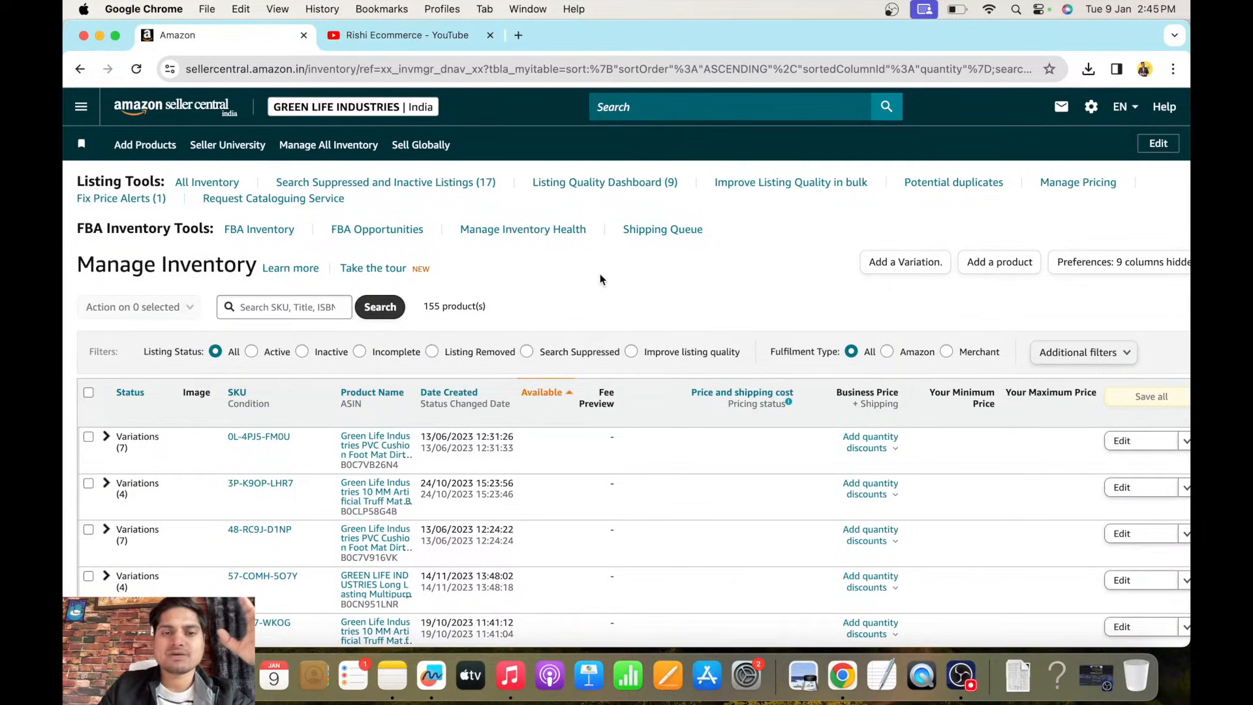
{"action": "scroll", "coordinate": [600, 276], "scroll_direction": "down", "scroll_amount": 5}
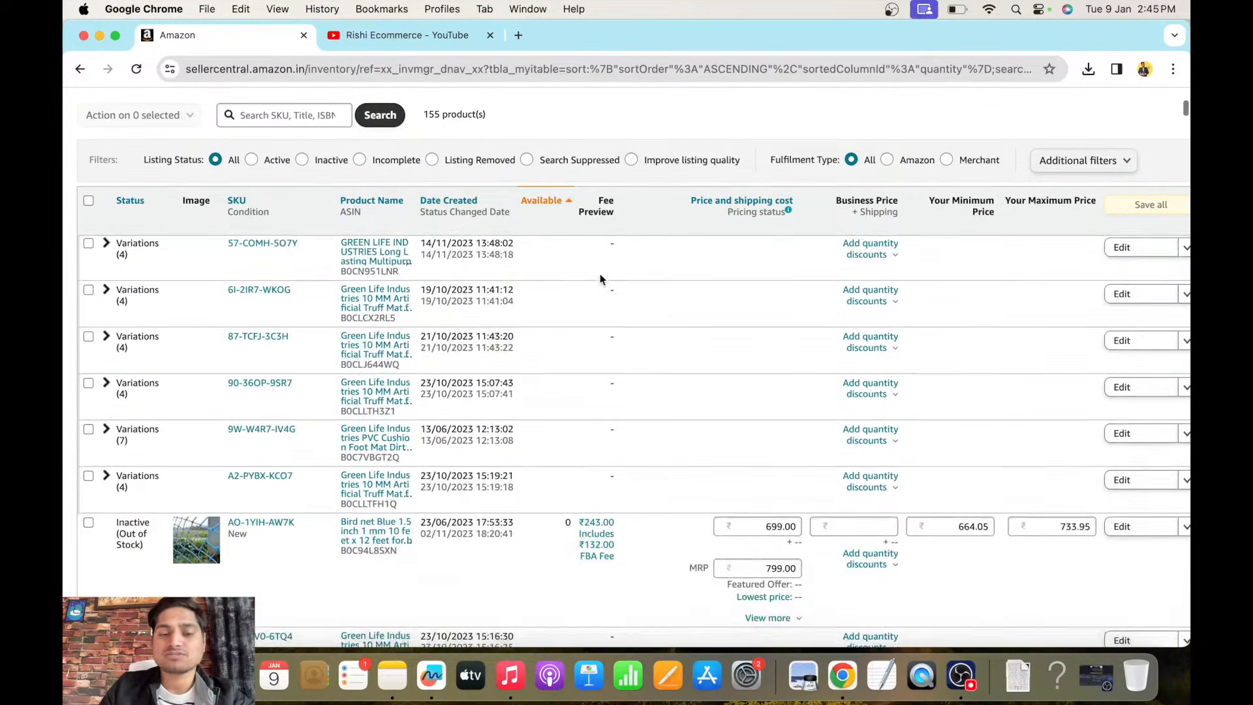
{"action": "scroll", "coordinate": [601, 275], "scroll_direction": "up", "scroll_amount": 5}
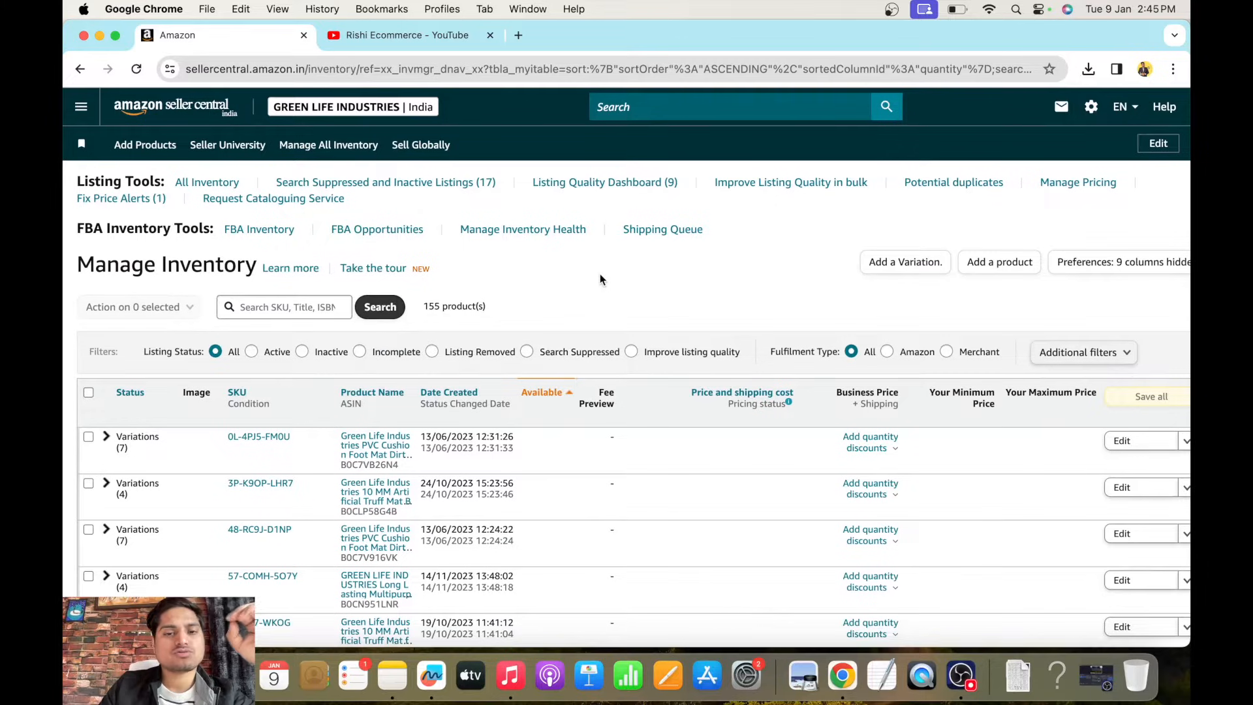
{"action": "left_click", "coordinate": [405, 35]}
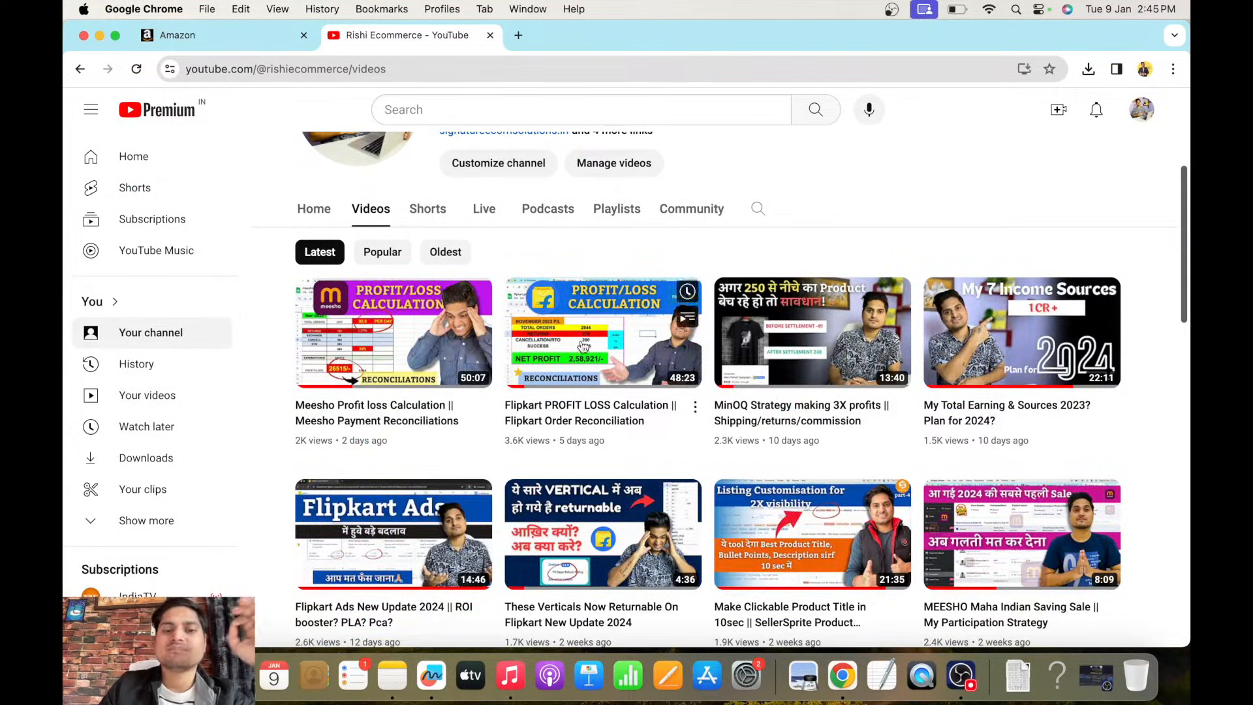
{"action": "left_click", "coordinate": [207, 31]}
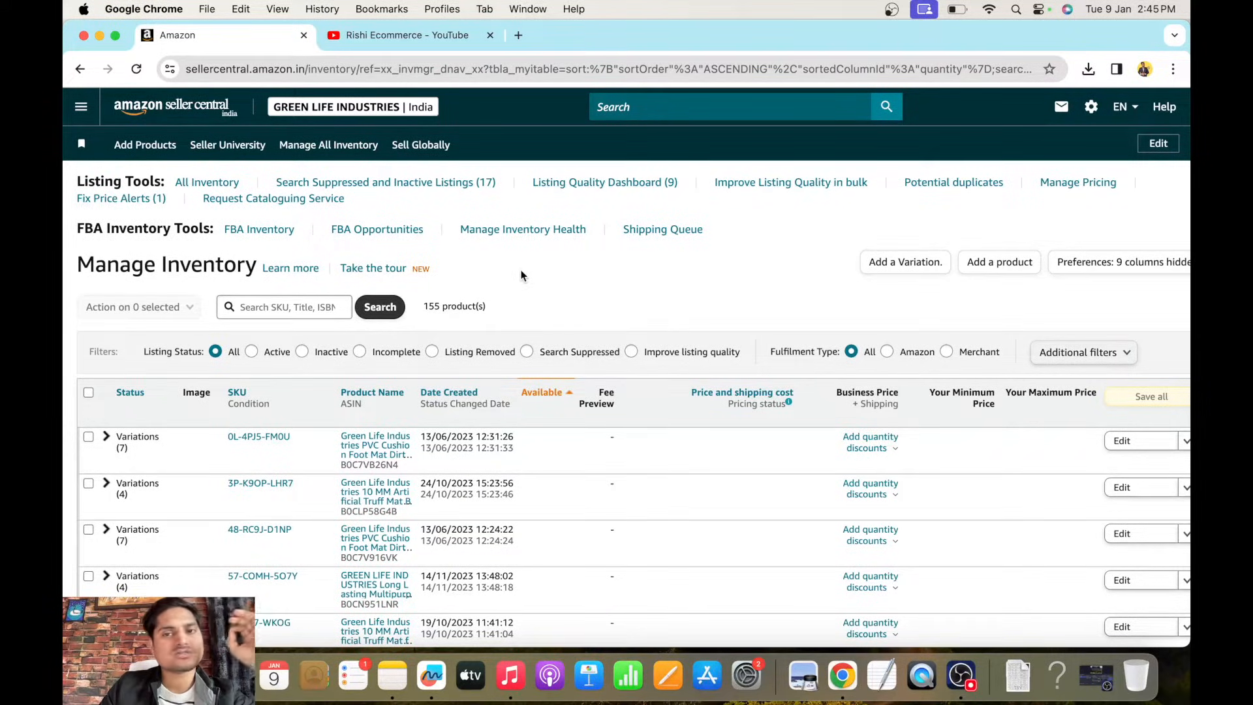
{"action": "scroll", "coordinate": [521, 269], "scroll_direction": "down", "scroll_amount": 10}
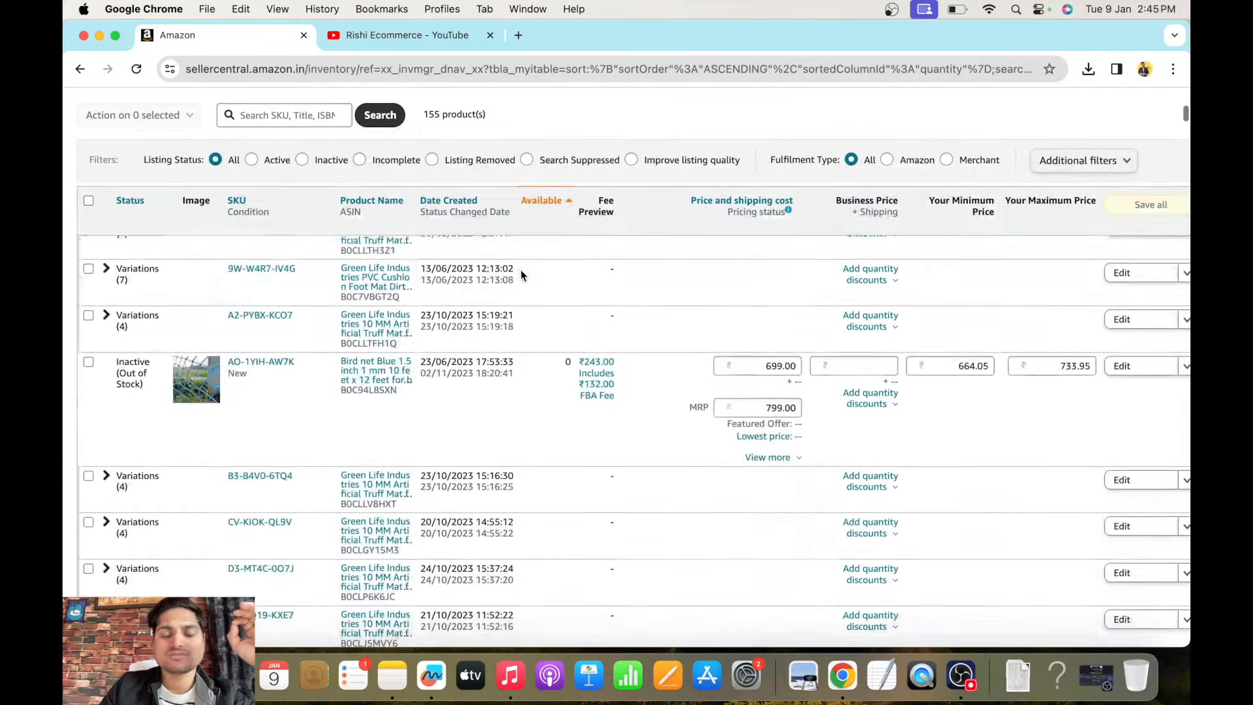
{"action": "scroll", "coordinate": [520, 269], "scroll_direction": "up", "scroll_amount": 10}
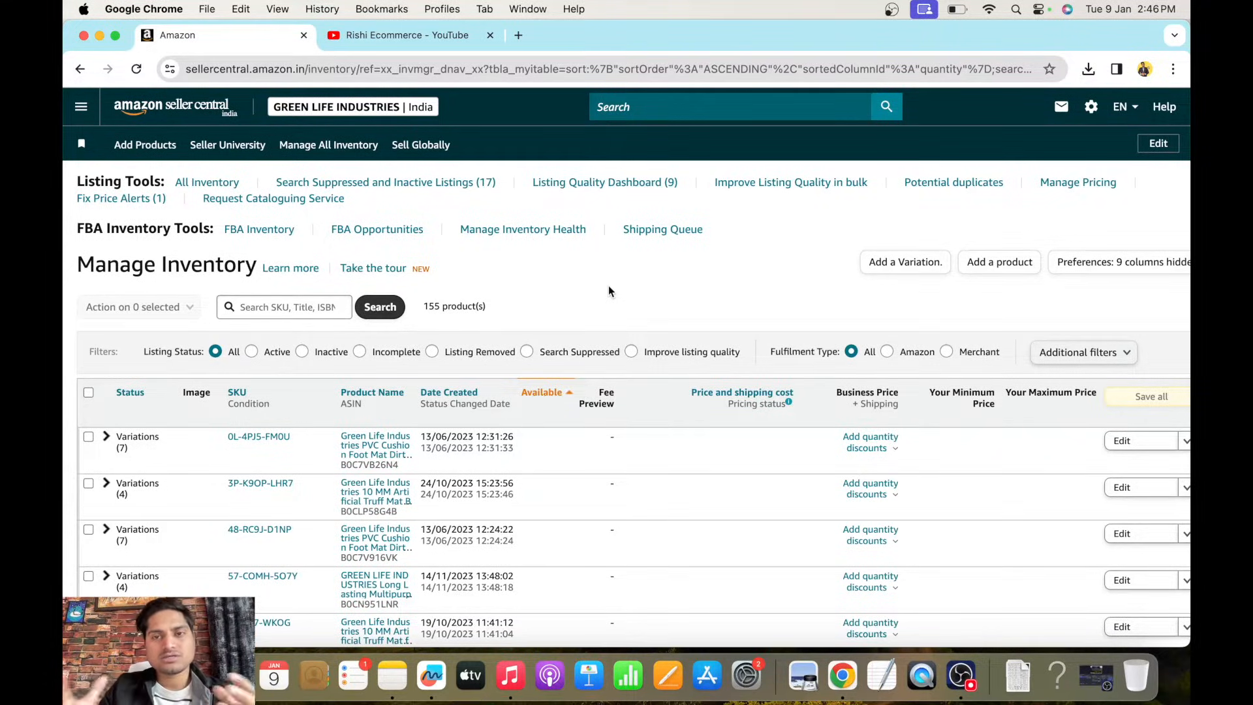
Open the All Orders report from the Amazon fulfilment reports.
{"action": "left_click", "coordinate": [81, 108]}
{"action": "mouse_move", "coordinate": [162, 197]}
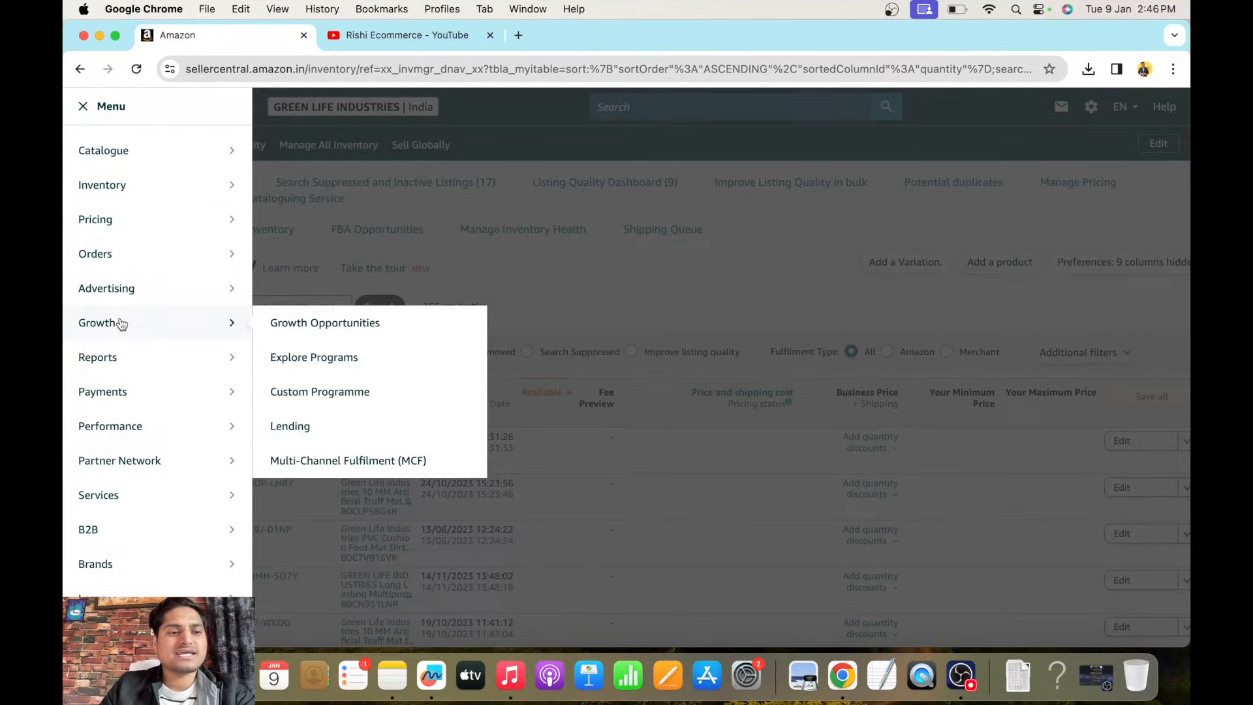
{"action": "mouse_move", "coordinate": [121, 355]}
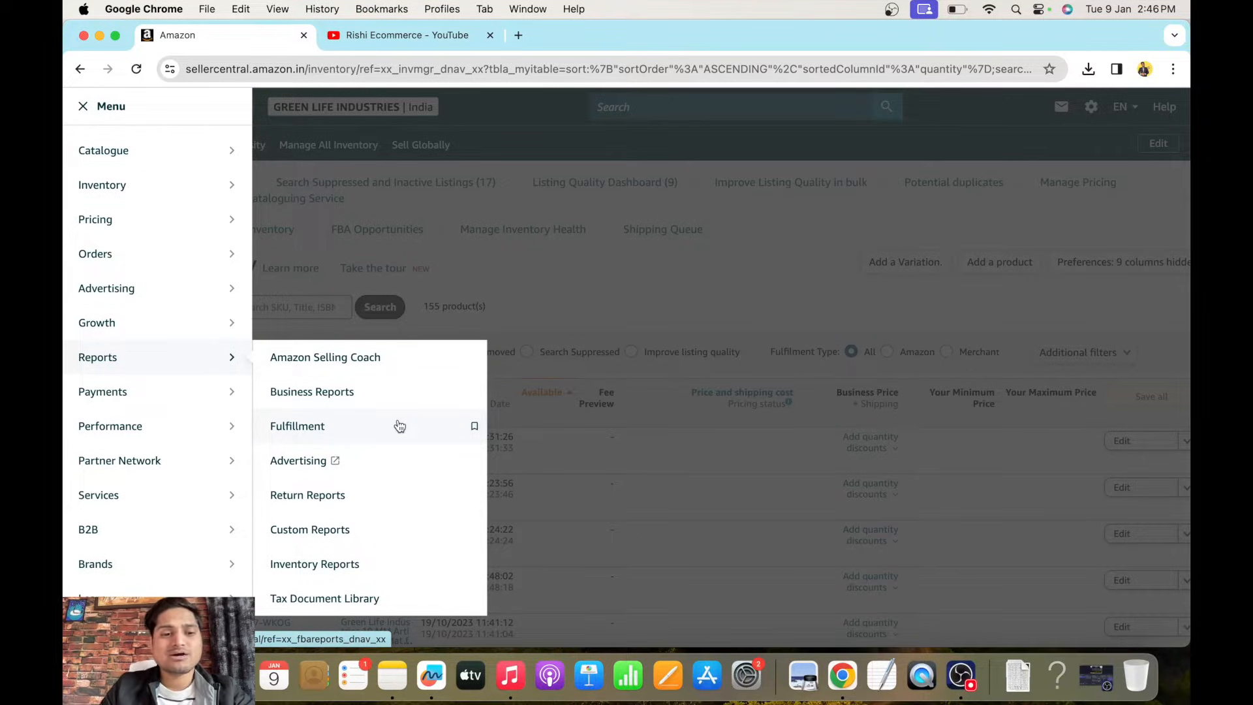
{"action": "left_click", "coordinate": [301, 428]}
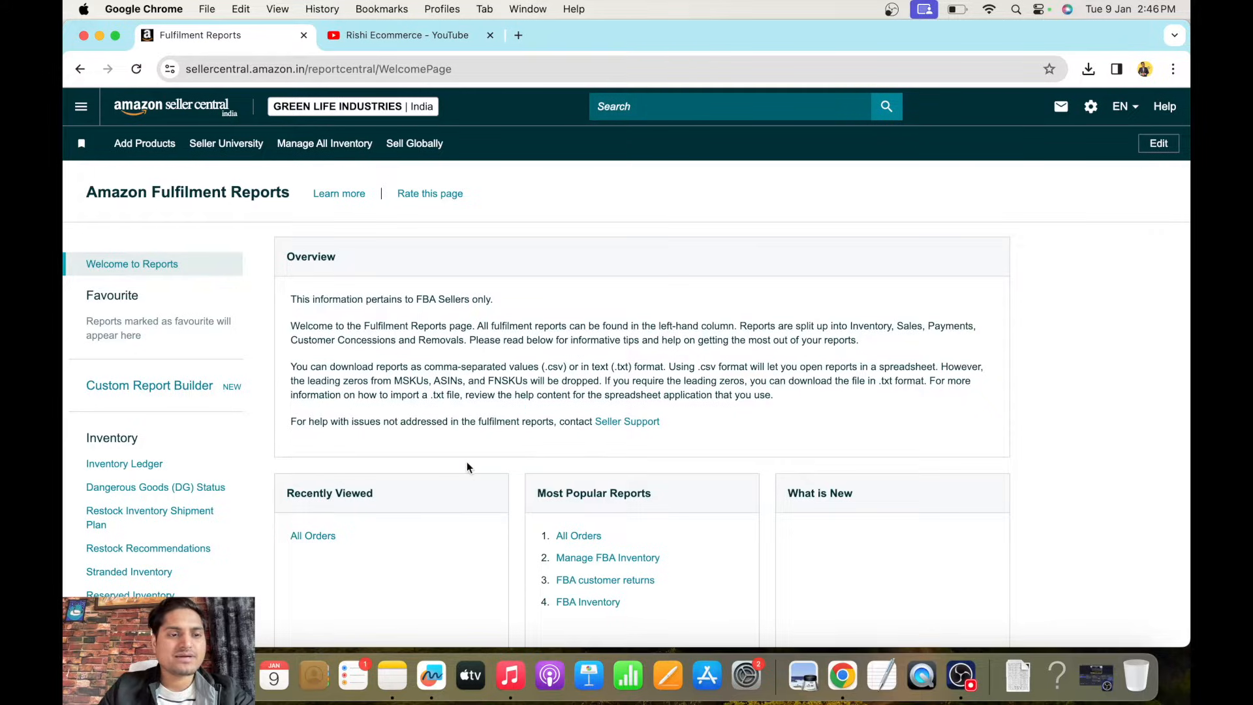
{"action": "left_click", "coordinate": [576, 536]}
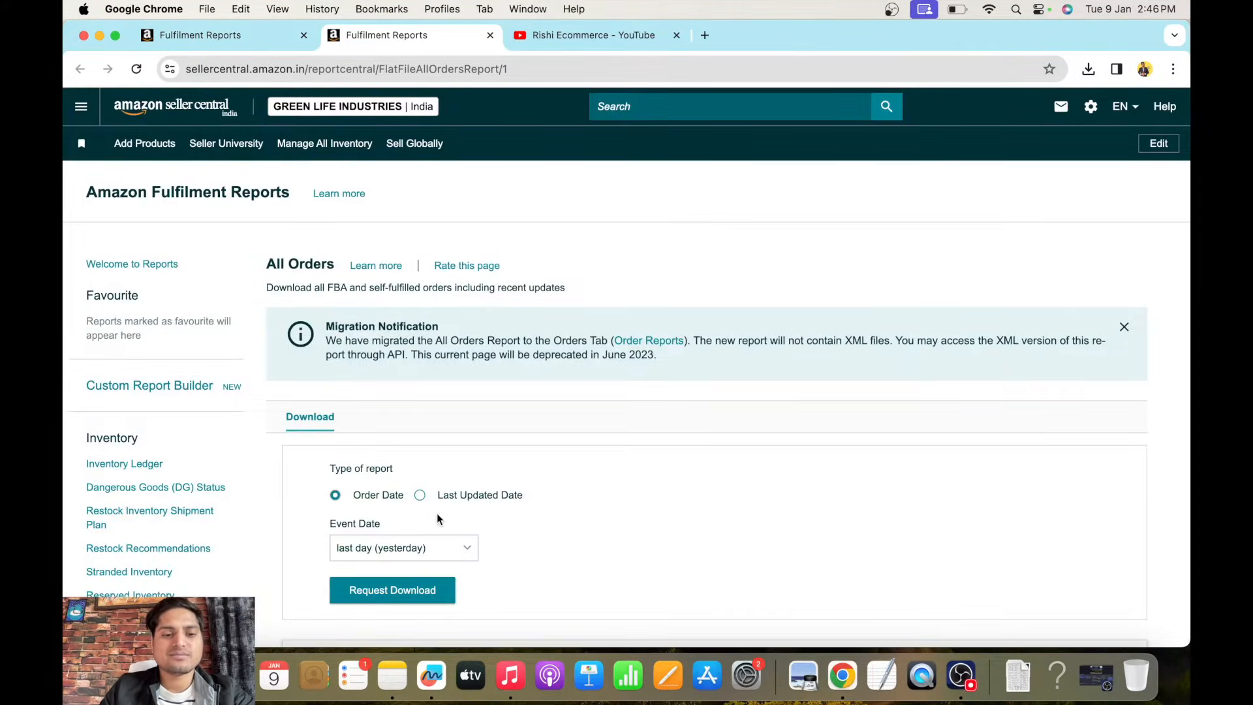
Request the All Orders report by order date for the exact dates 01/11/2023 to 30/11/2023.
{"action": "scroll", "coordinate": [437, 513], "scroll_direction": "down", "scroll_amount": 5}
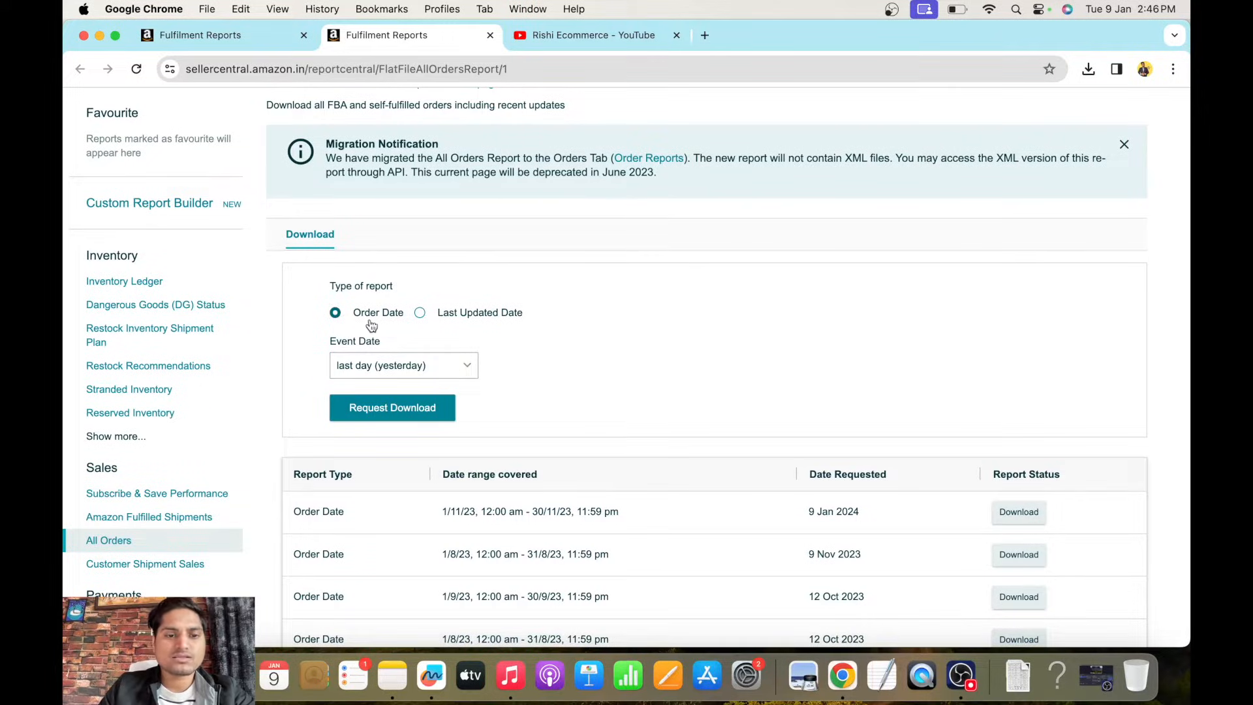
{"action": "left_click", "coordinate": [436, 367]}
{"action": "left_click", "coordinate": [370, 534]}
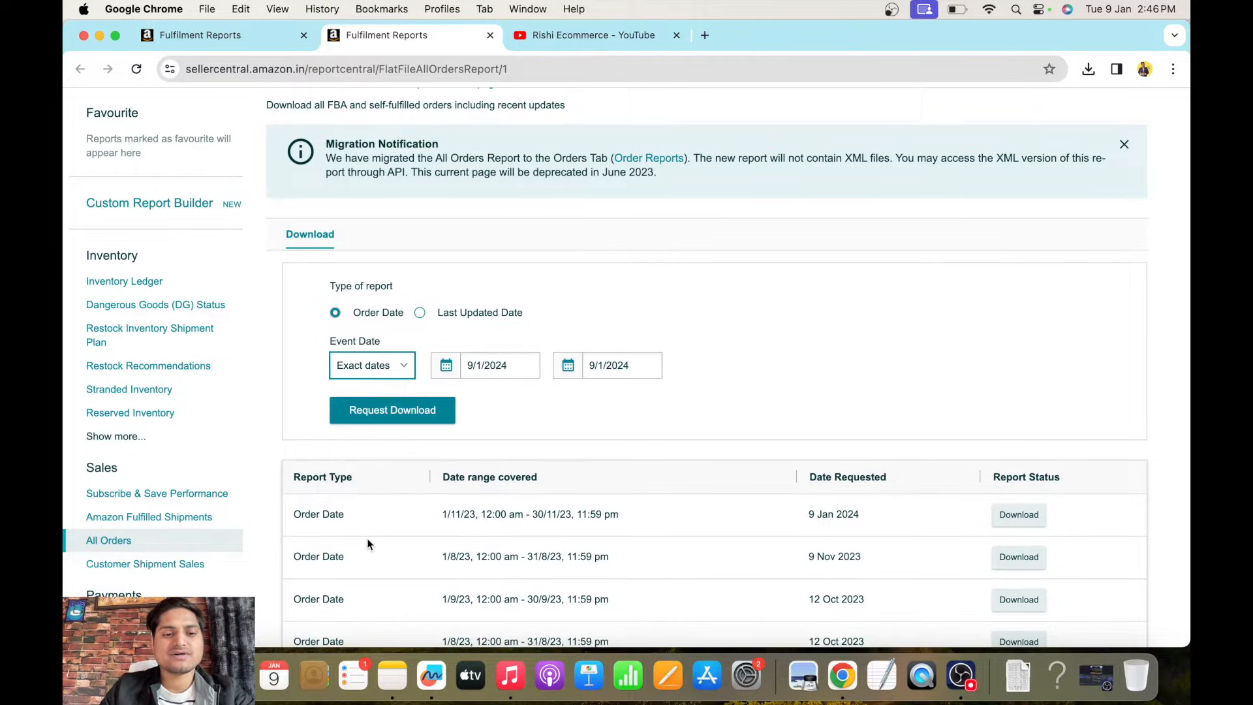
{"action": "left_click", "coordinate": [446, 367]}
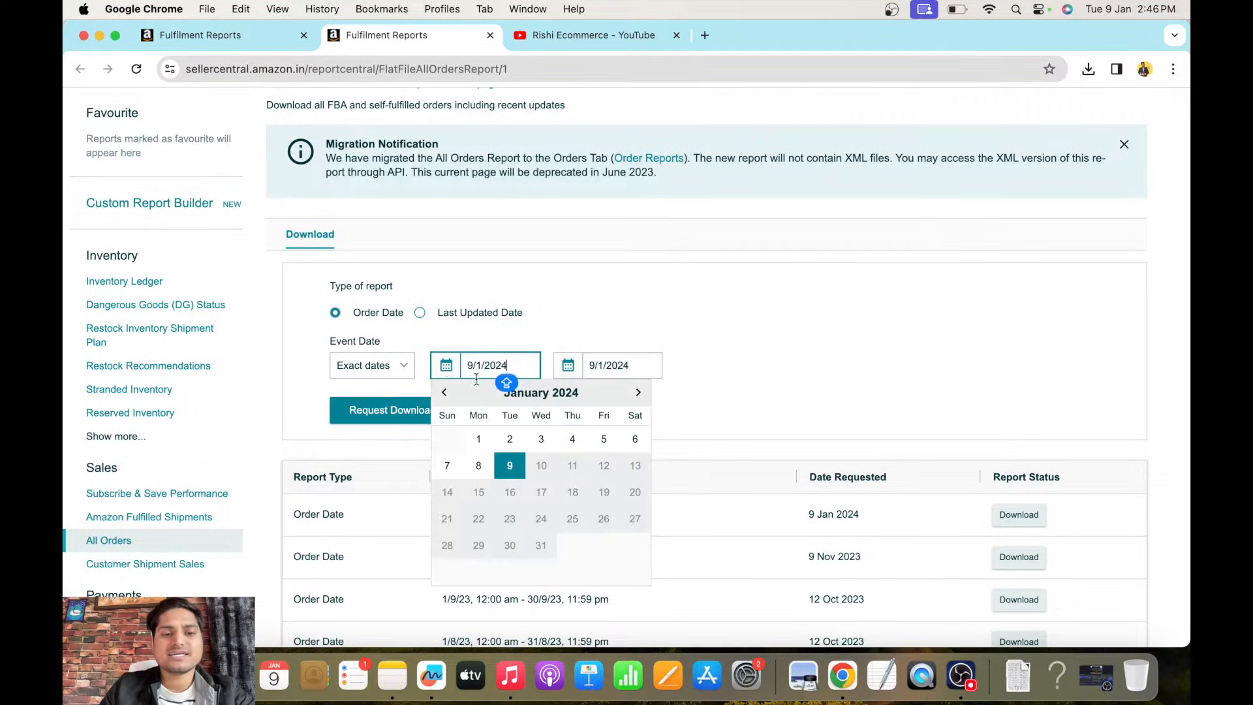
{"action": "left_click", "coordinate": [447, 392]}
{"action": "left_click", "coordinate": [447, 392]}
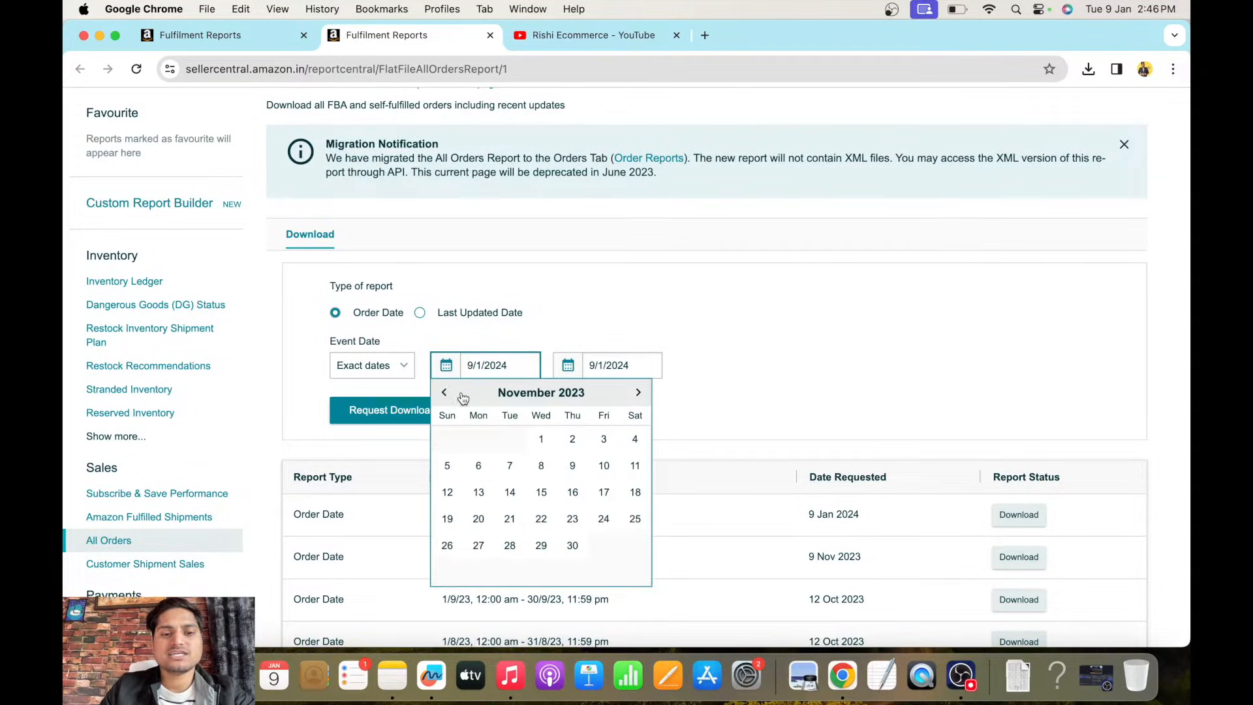
{"action": "left_click", "coordinate": [541, 439]}
{"action": "left_click", "coordinate": [575, 369]}
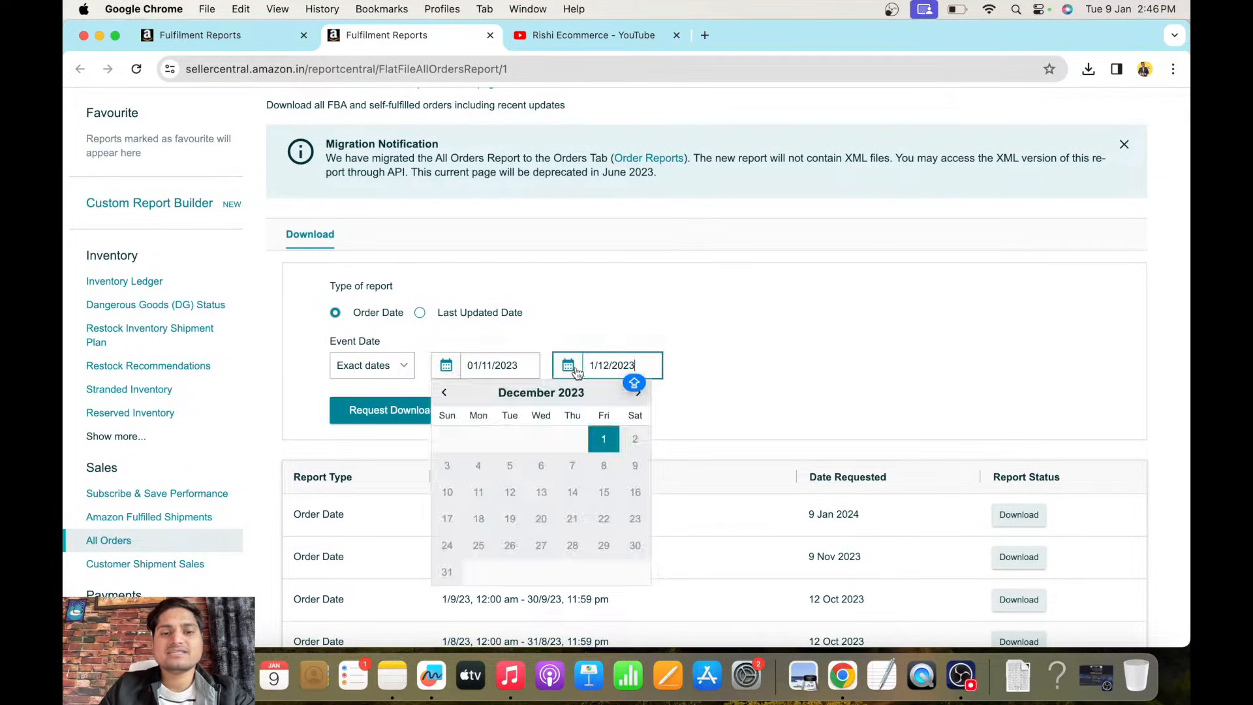
{"action": "left_click", "coordinate": [444, 392]}
{"action": "left_click", "coordinate": [573, 545]}
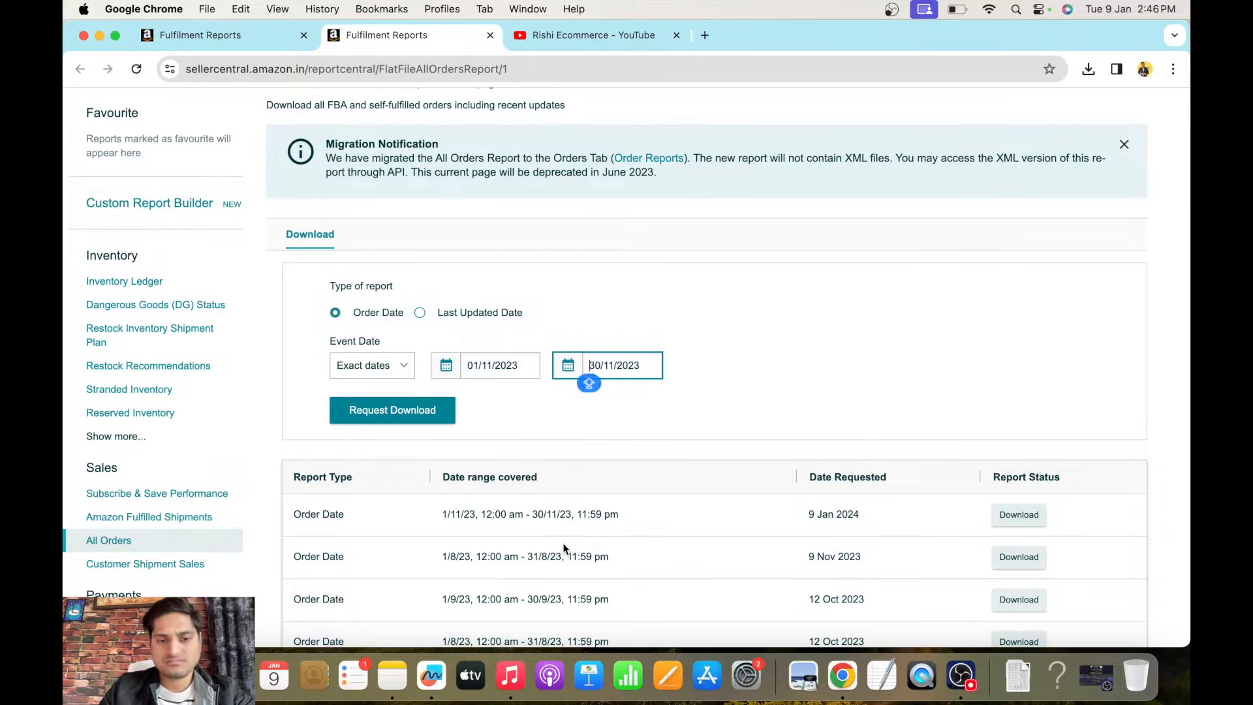
{"action": "left_click", "coordinate": [417, 418]}
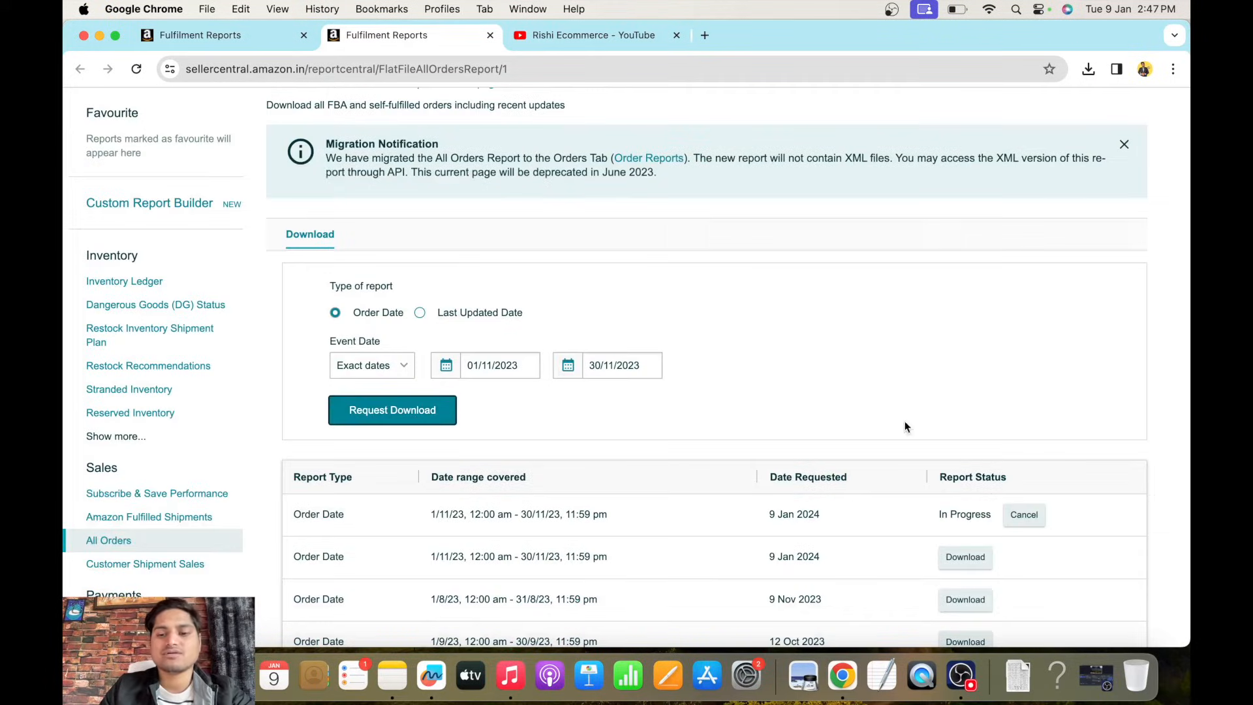
Download the ready order report covering 1/11/23 to 30/11/23 and open the downloaded text file.
{"action": "scroll", "coordinate": [904, 424], "scroll_direction": "down", "scroll_amount": 3}
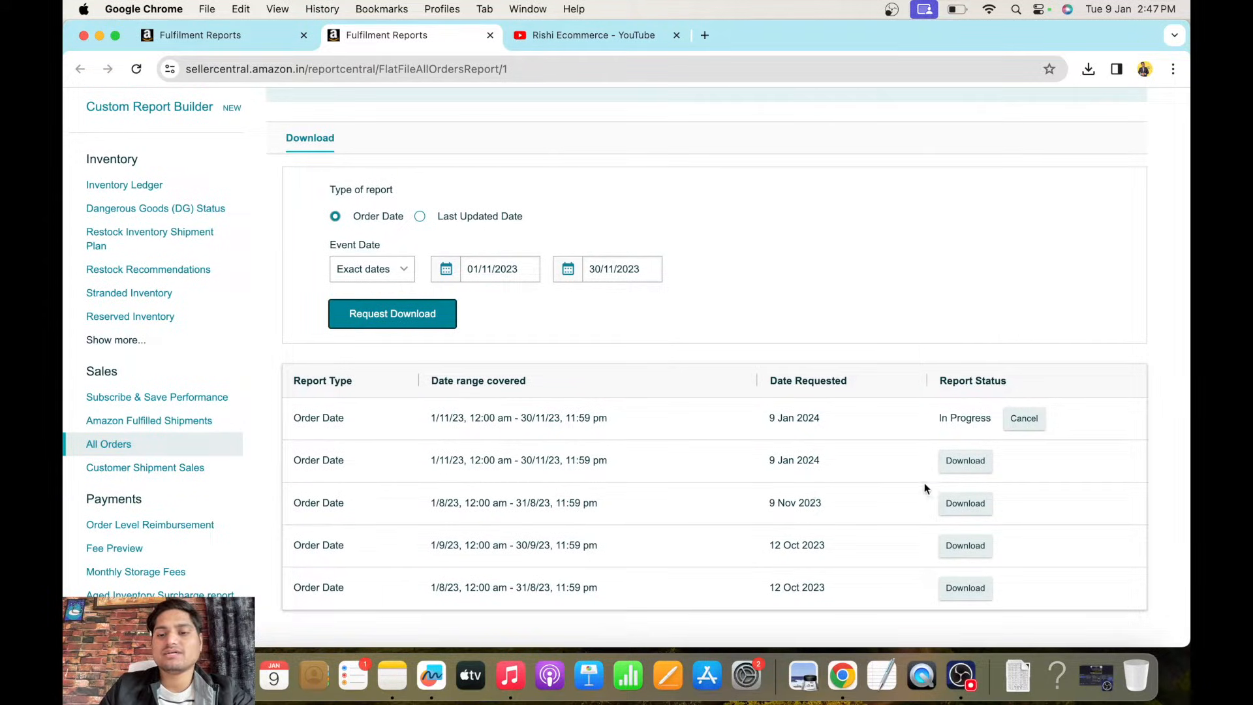
{"action": "left_click", "coordinate": [965, 468]}
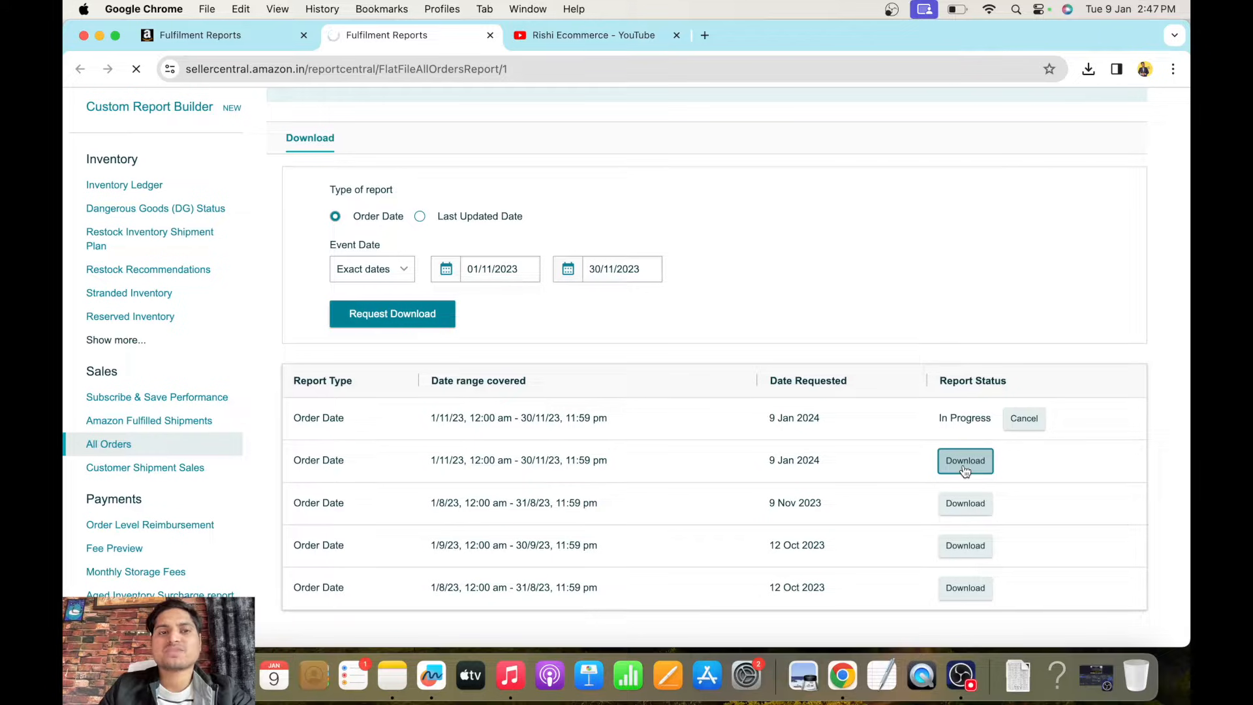
{"action": "left_click", "coordinate": [935, 112]}
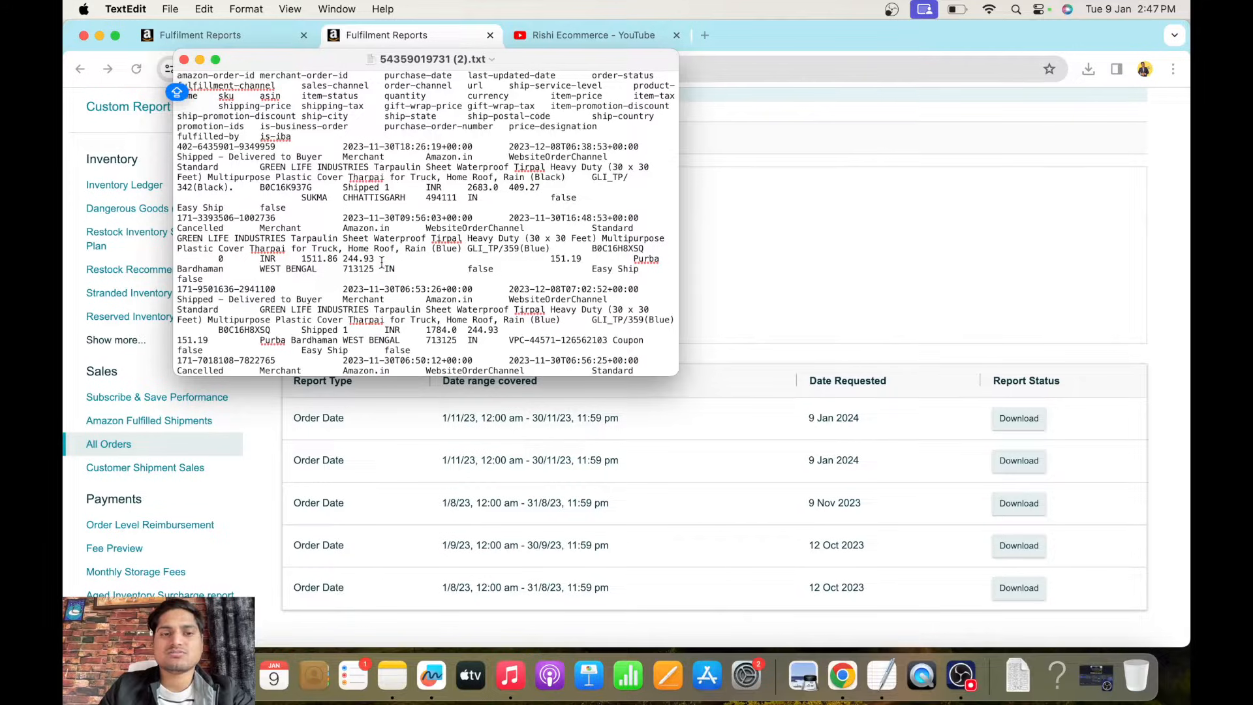
Copy the entire order report text and paste it into a new blank Google Sheets spreadsheet starting at cell A1.
{"action": "key", "text": "super+a"}
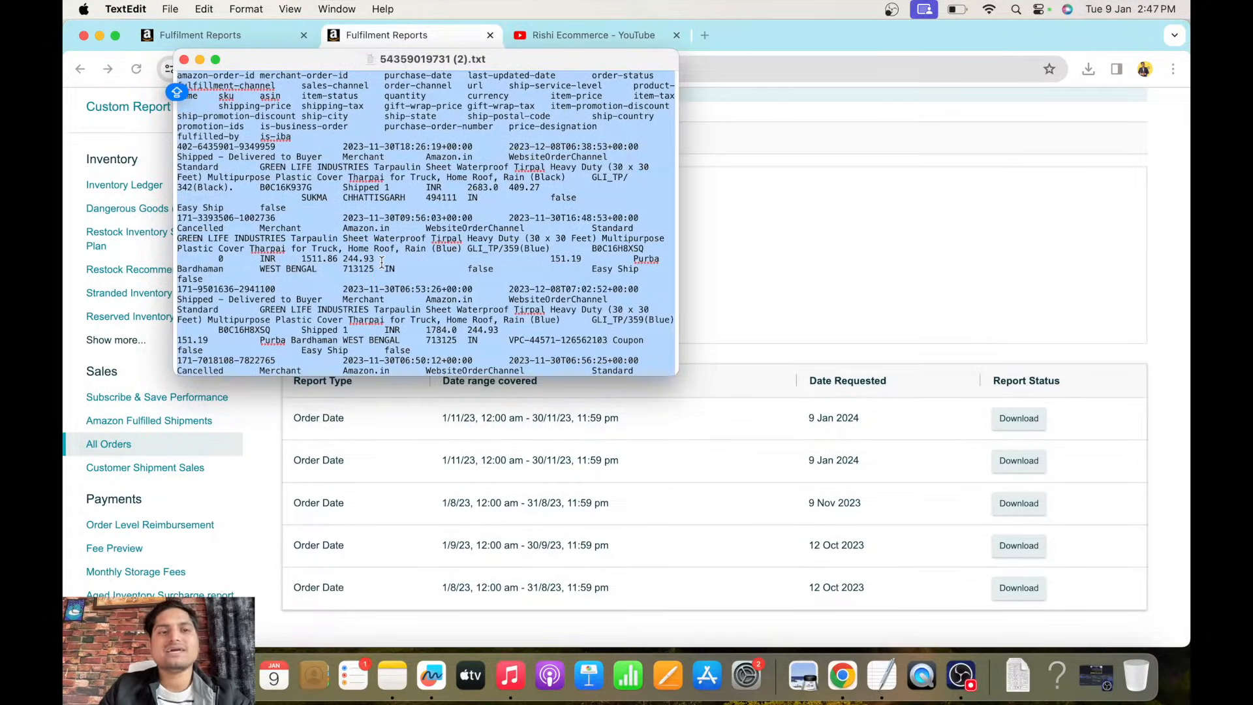
{"action": "left_click", "coordinate": [704, 34]}
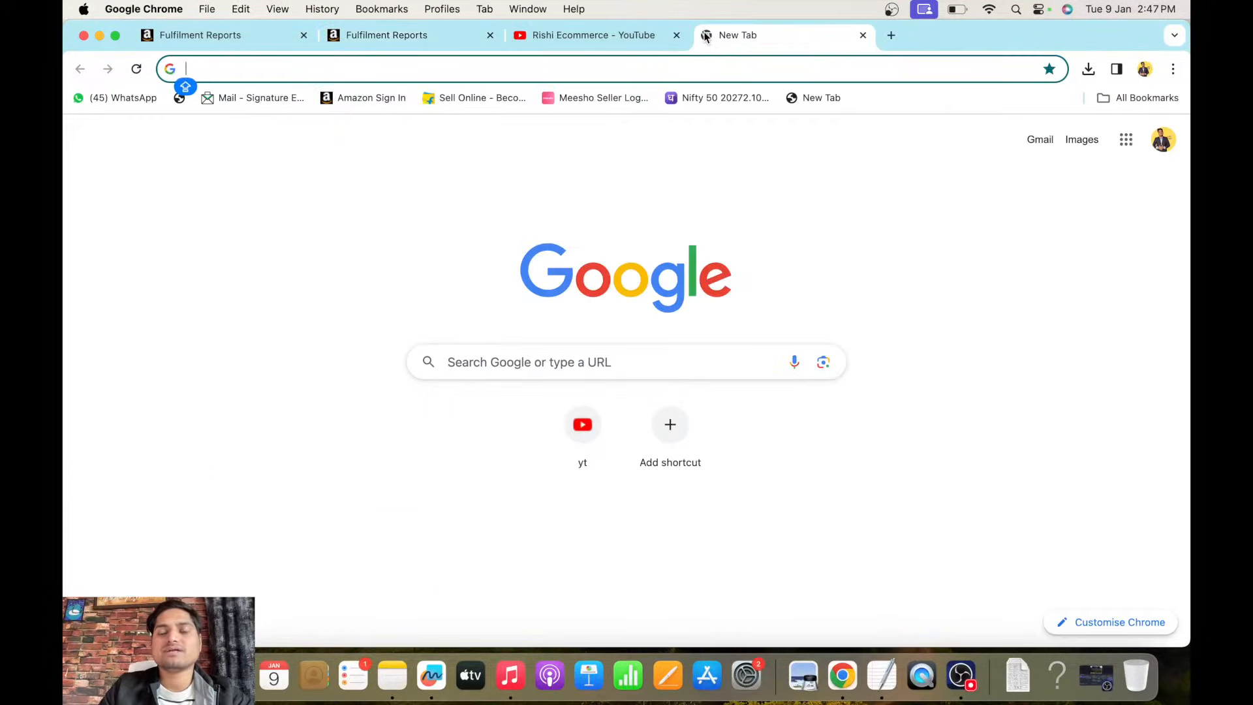
{"action": "left_click", "coordinate": [1127, 144]}
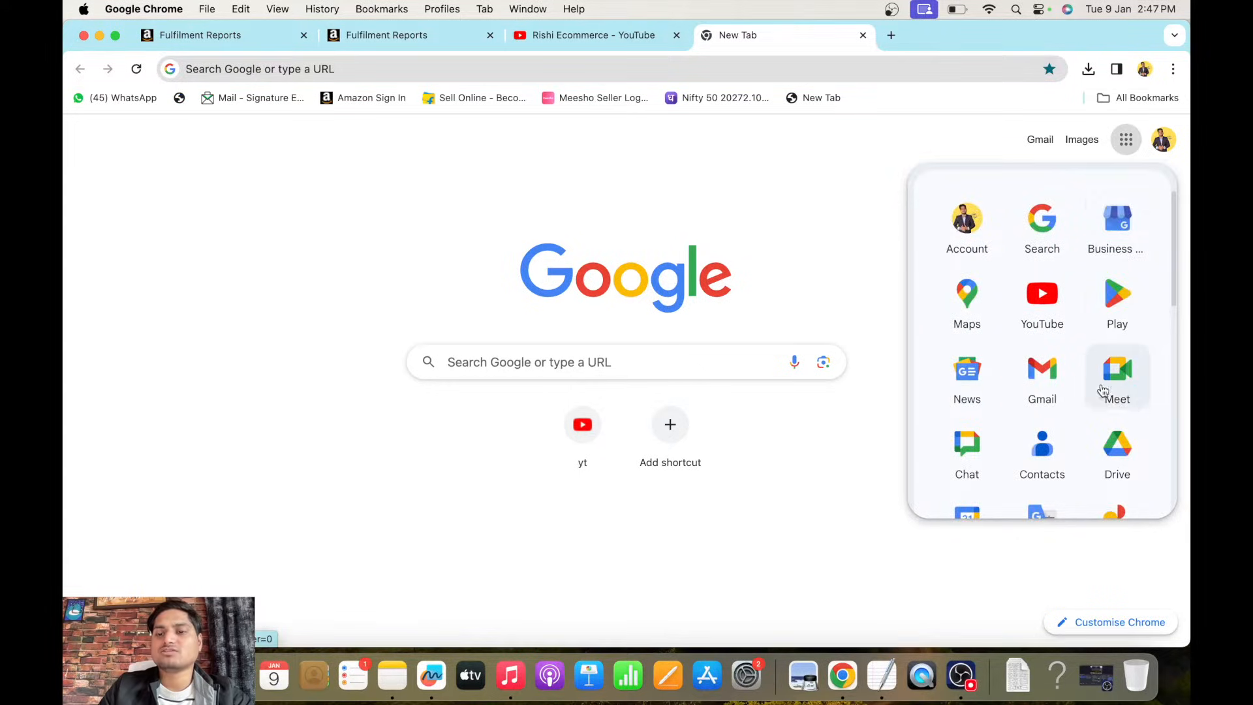
{"action": "scroll", "coordinate": [1103, 392], "scroll_direction": "down", "scroll_amount": 5}
{"action": "left_click", "coordinate": [1125, 444]}
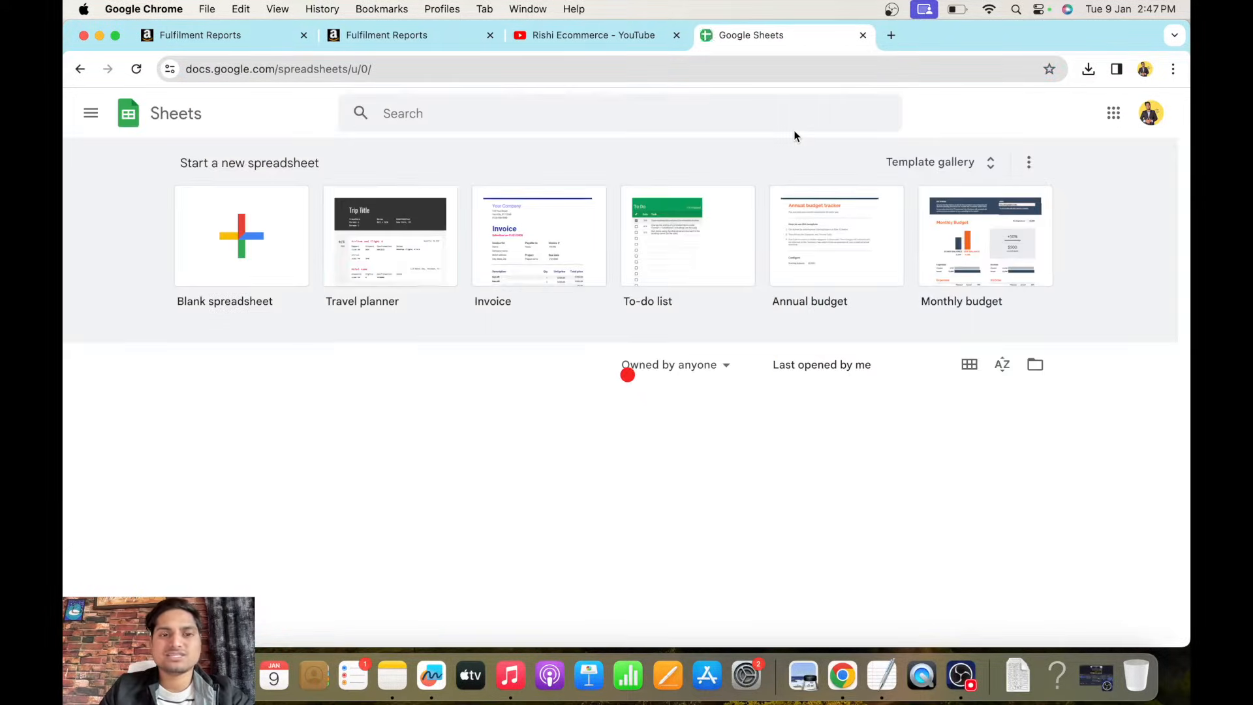
{"action": "left_click", "coordinate": [238, 251]}
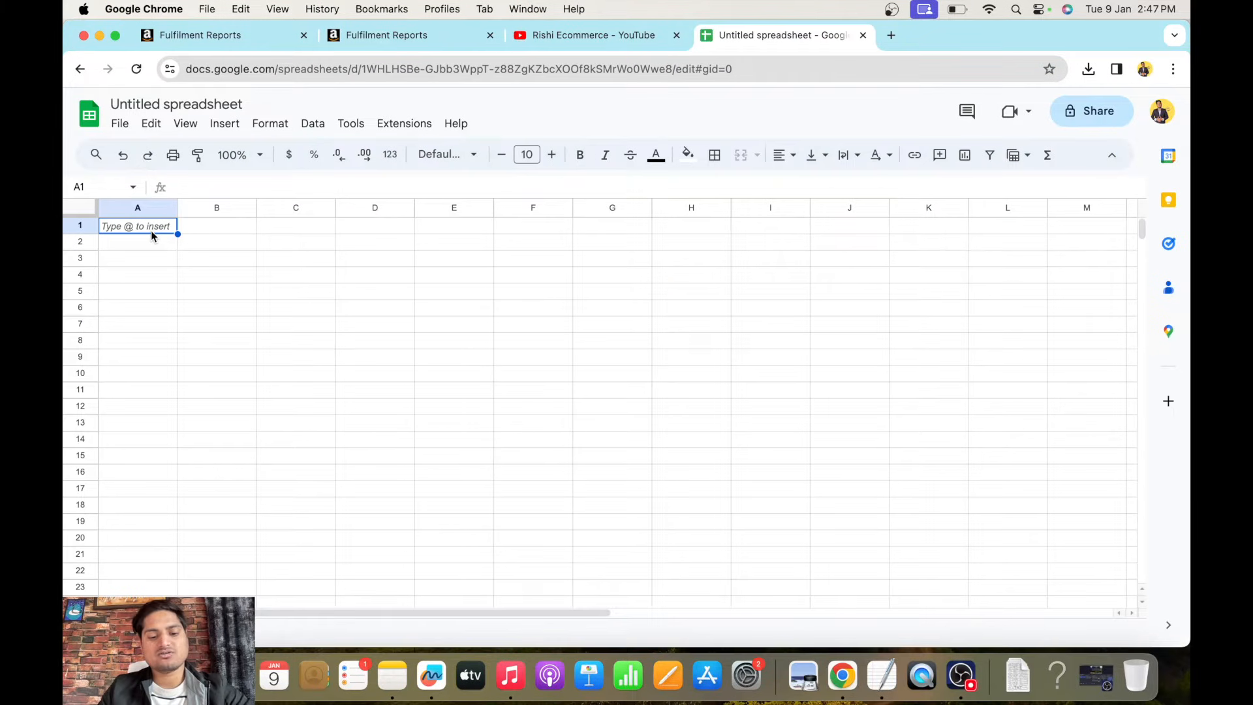
{"action": "key", "text": "super+v"}
{"action": "left_click", "coordinate": [390, 390]}
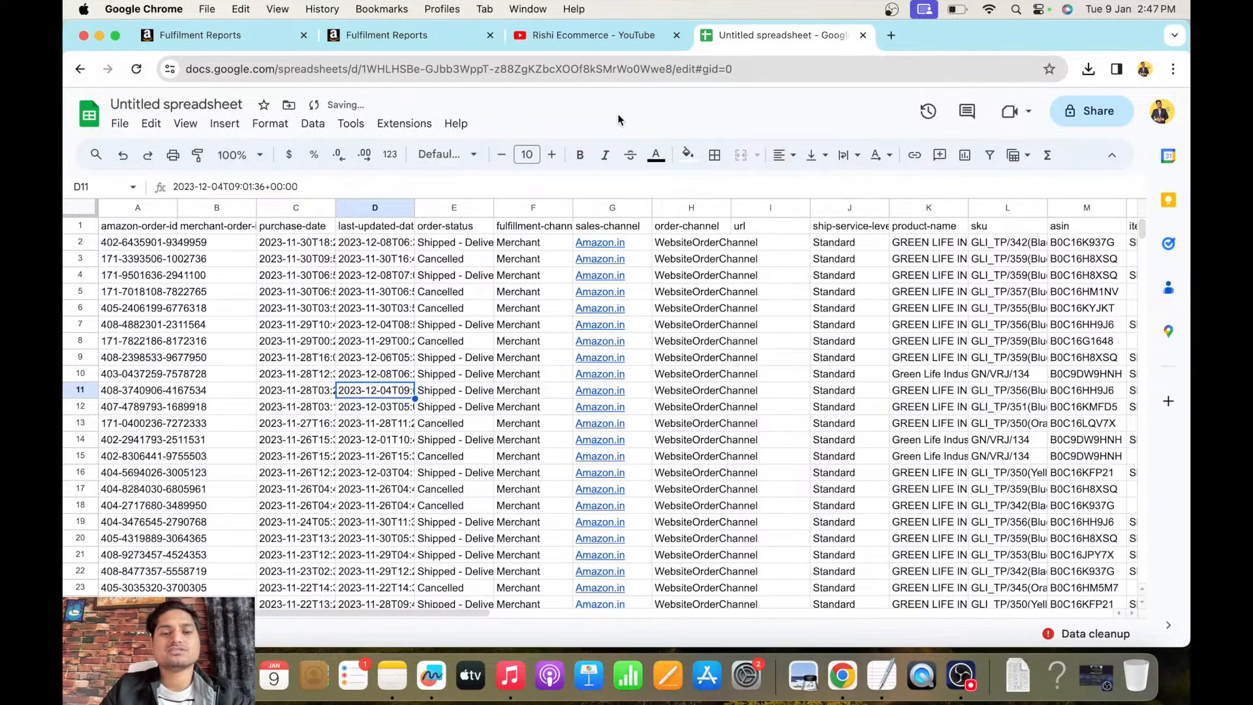
Return to Seller Central and open the payments Reports Repository.
{"action": "left_click", "coordinate": [415, 37]}
{"action": "scroll", "coordinate": [612, 390], "scroll_direction": "up", "scroll_amount": 3}
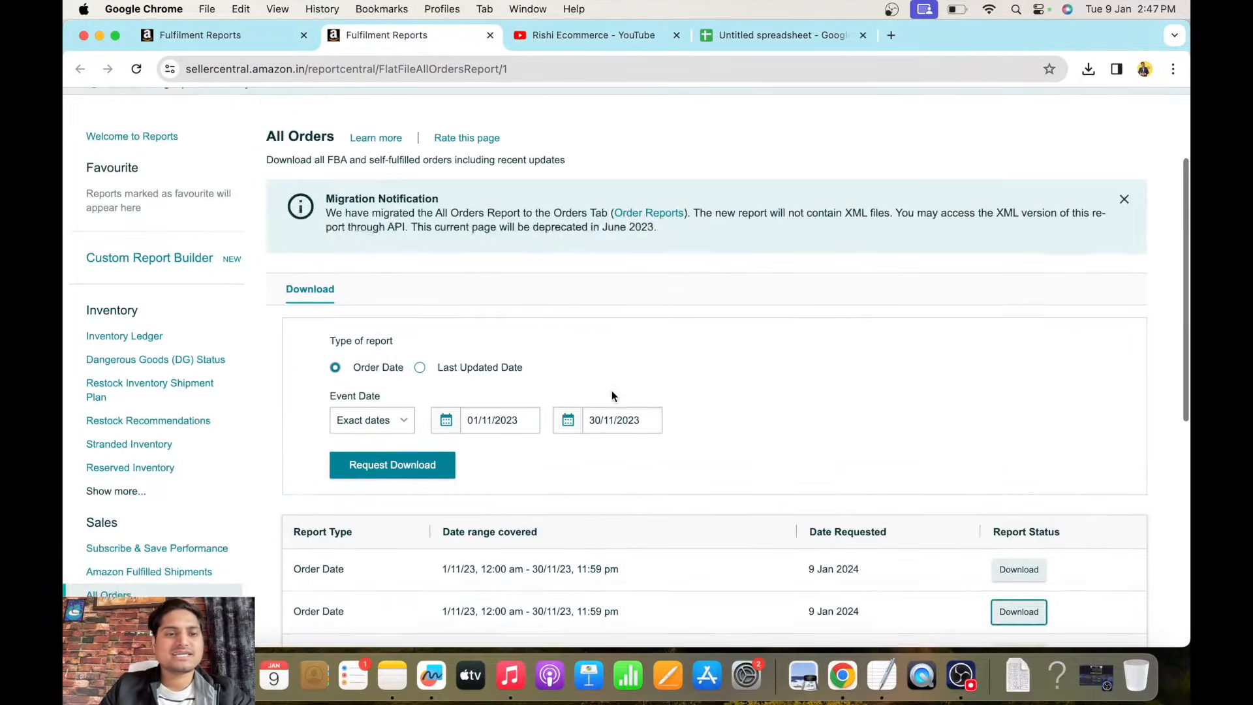
{"action": "scroll", "coordinate": [200, 287], "scroll_direction": "up", "scroll_amount": 2}
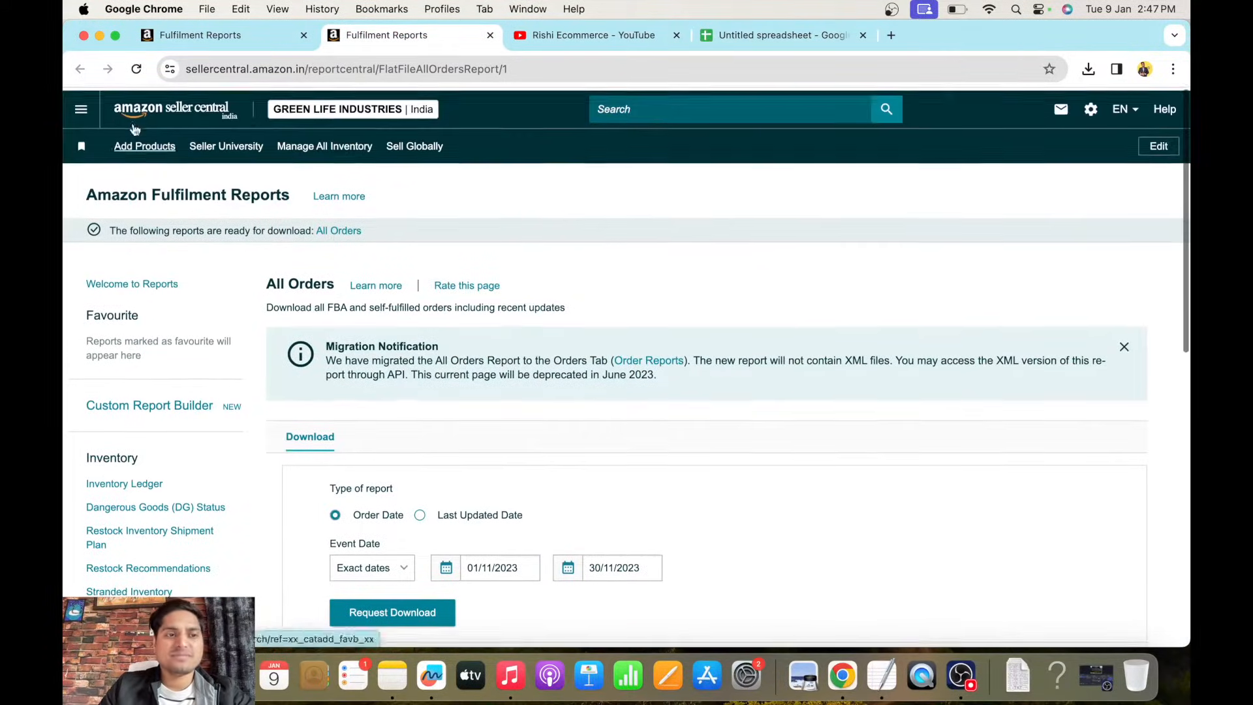
{"action": "left_click", "coordinate": [78, 146]}
{"action": "mouse_move", "coordinate": [135, 226]}
{"action": "mouse_move", "coordinate": [120, 406]}
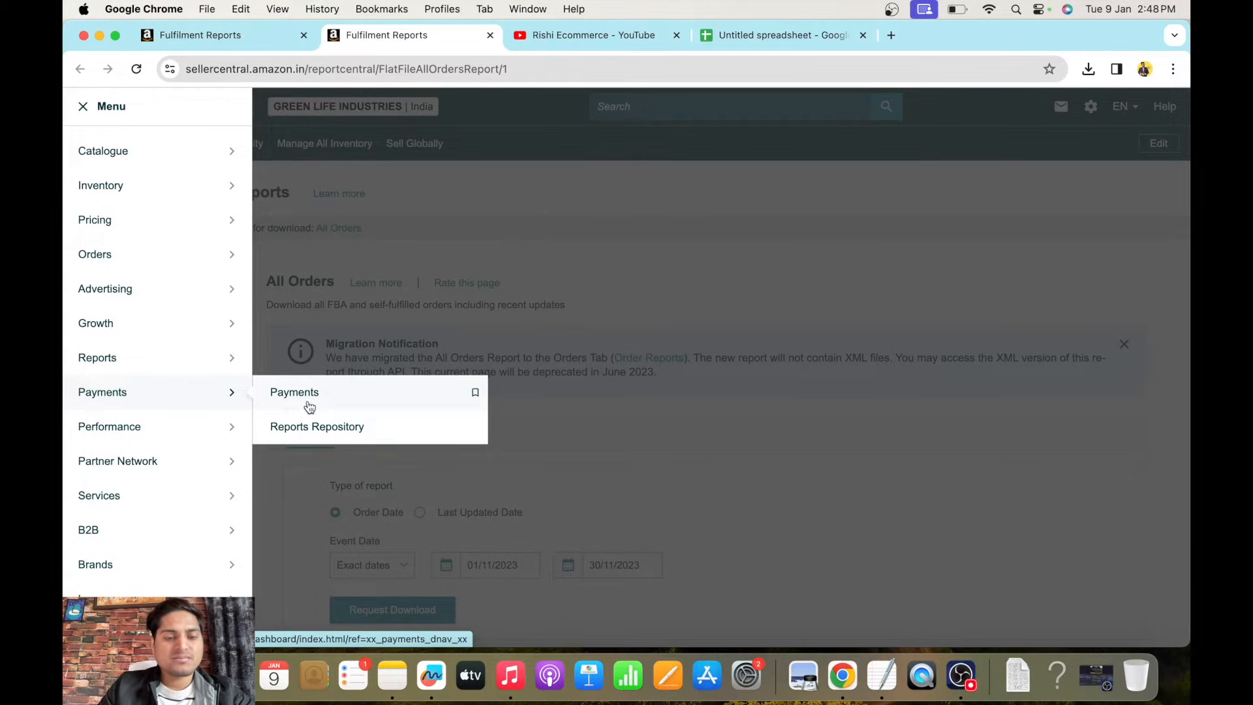
{"action": "left_click", "coordinate": [331, 439]}
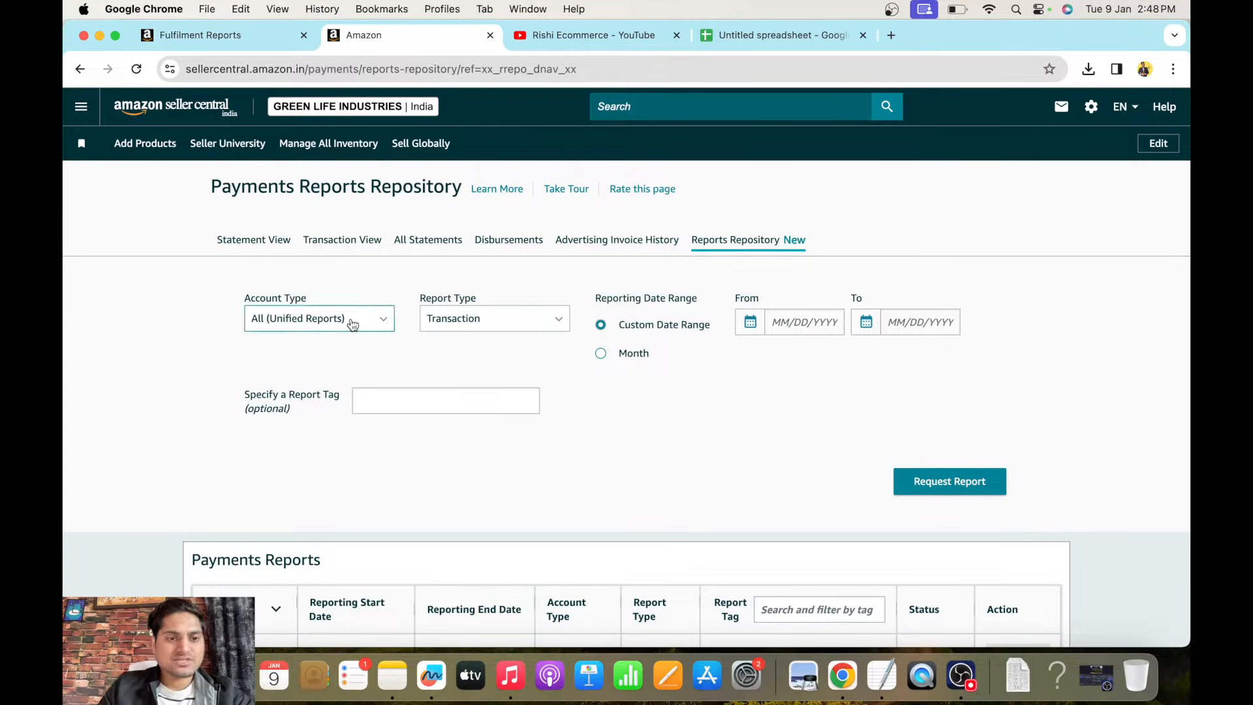
Choose All (Unified Reports) as the account type and Transaction as the report type for the payments report.
{"action": "left_click", "coordinate": [352, 324]}
{"action": "left_click", "coordinate": [306, 347]}
{"action": "left_click", "coordinate": [324, 329]}
{"action": "left_click", "coordinate": [324, 346]}
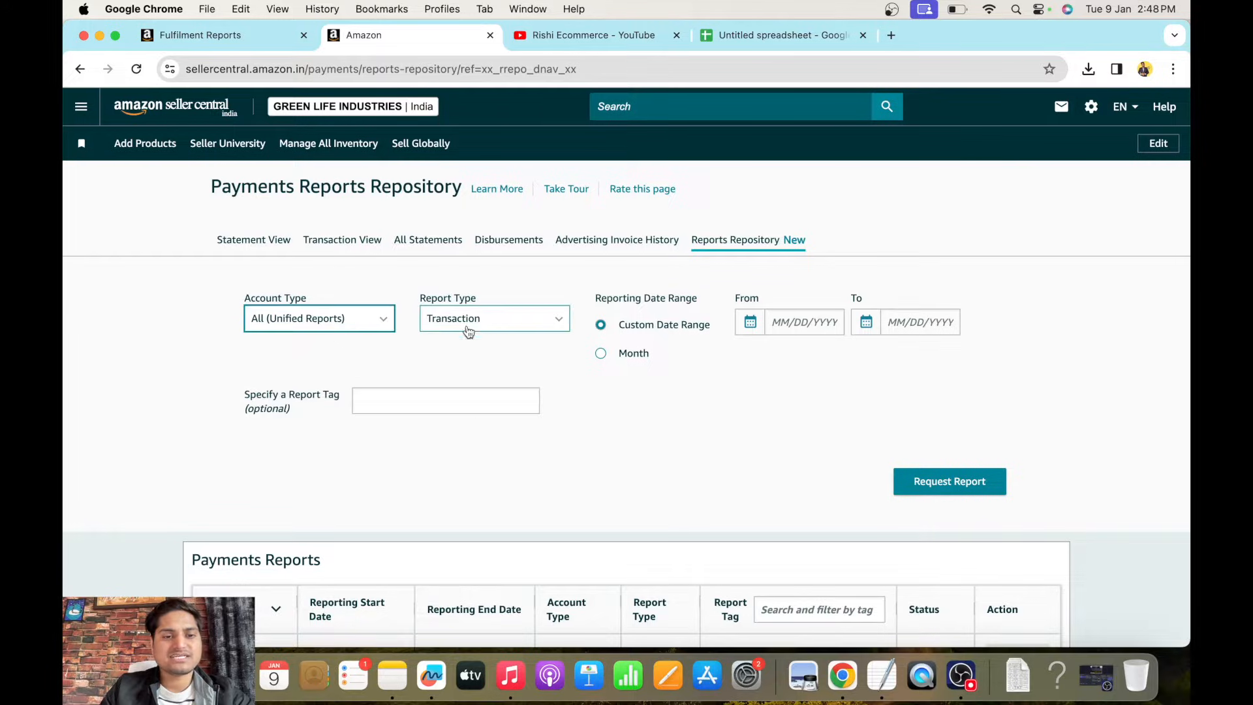
{"action": "left_click", "coordinate": [487, 323]}
{"action": "left_click", "coordinate": [466, 376]}
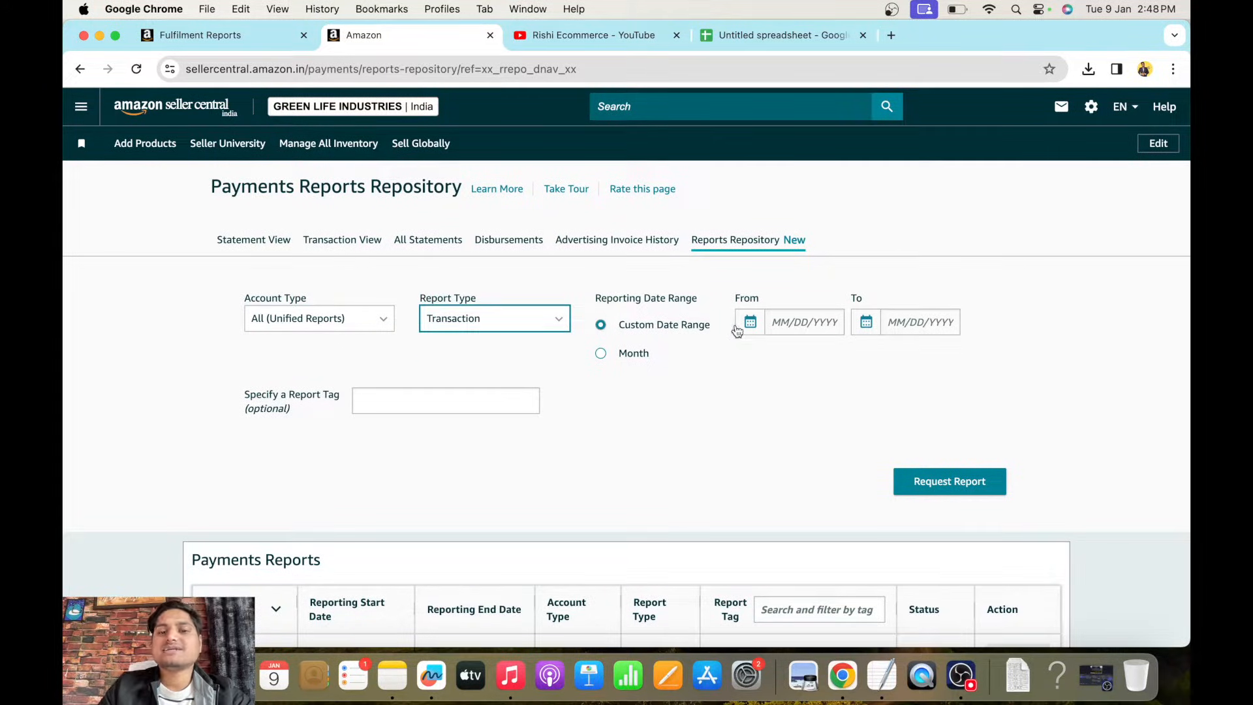
Set the custom reporting date range from 11/01/2023 to 12/31/2023 and request the transaction report.
{"action": "left_click", "coordinate": [752, 325]}
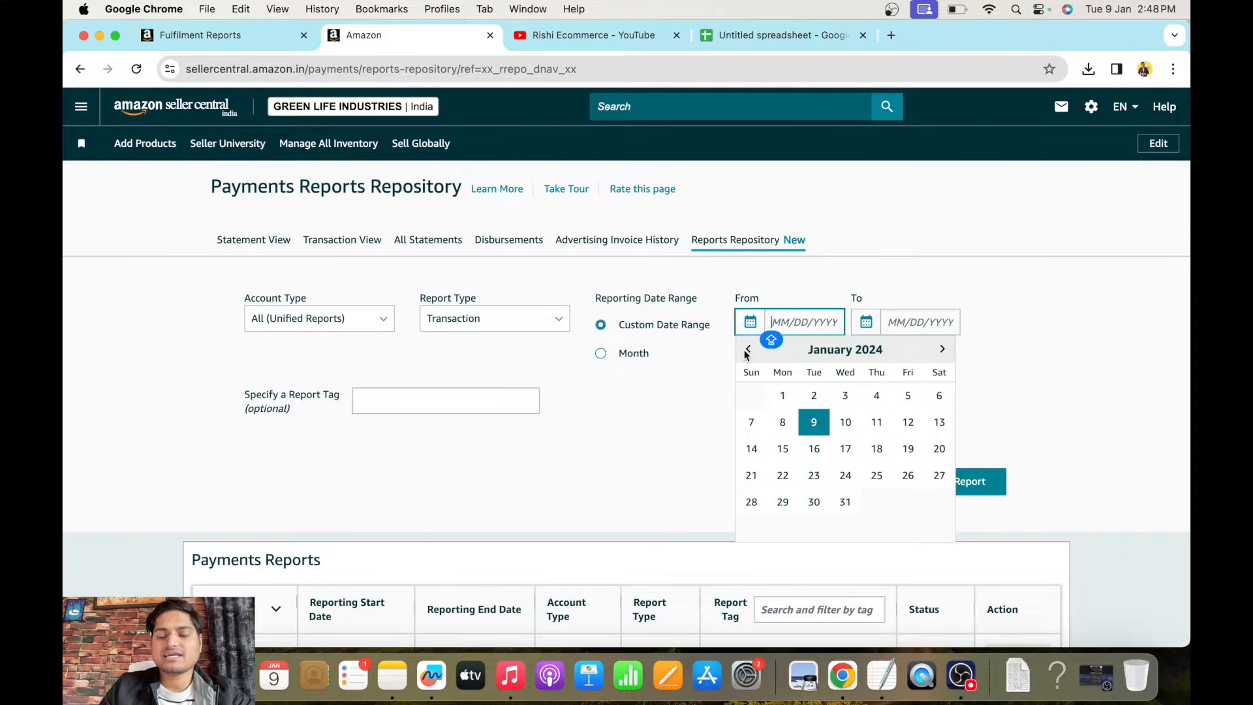
{"action": "left_click", "coordinate": [750, 351]}
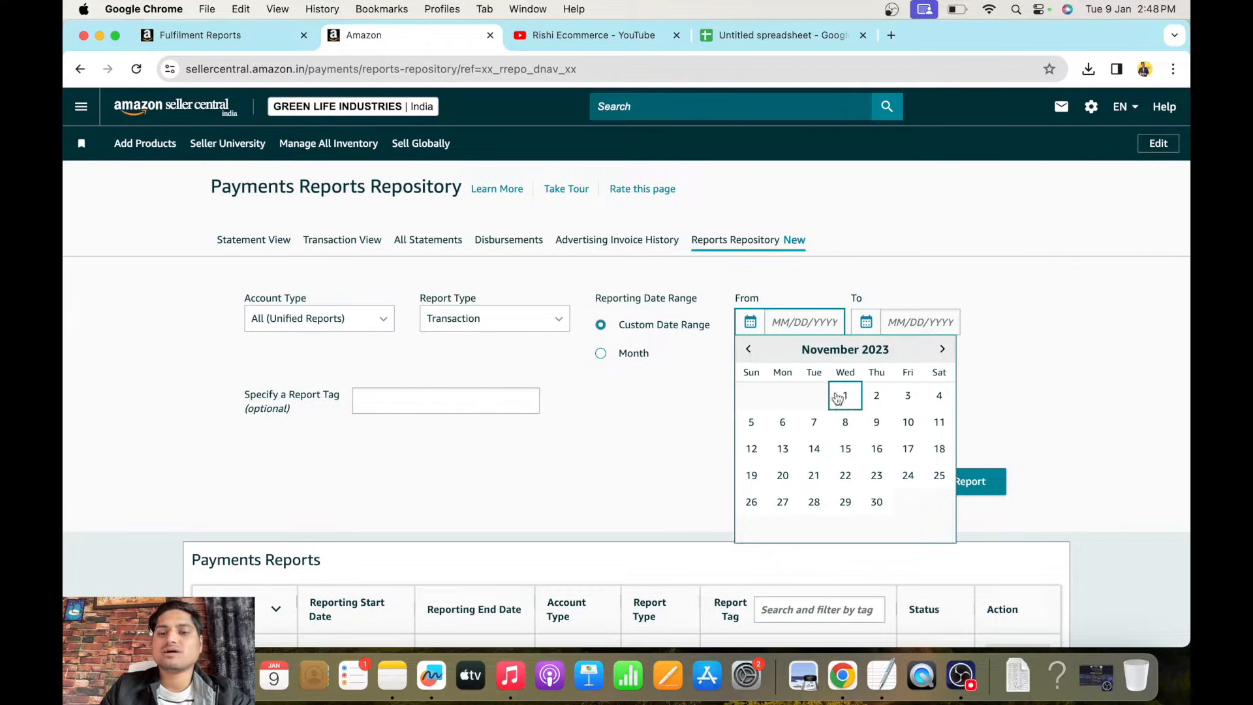
{"action": "left_click", "coordinate": [843, 396]}
{"action": "left_click", "coordinate": [866, 323]}
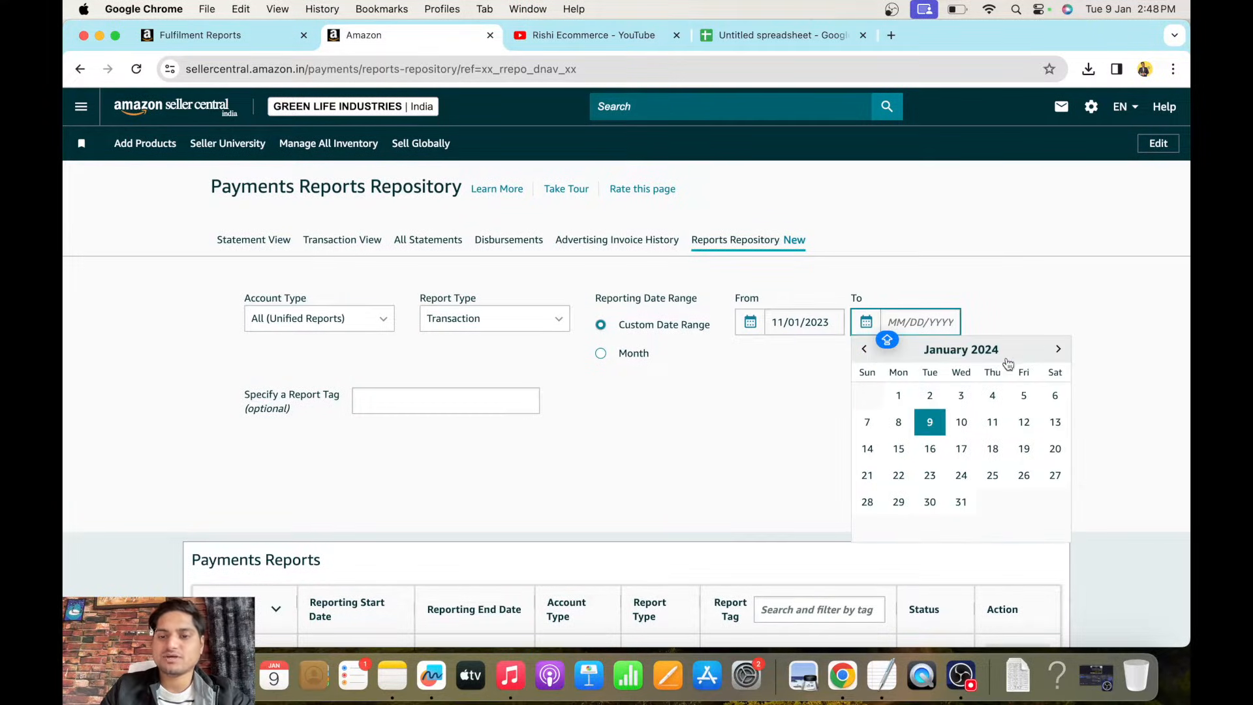
{"action": "left_click", "coordinate": [864, 352]}
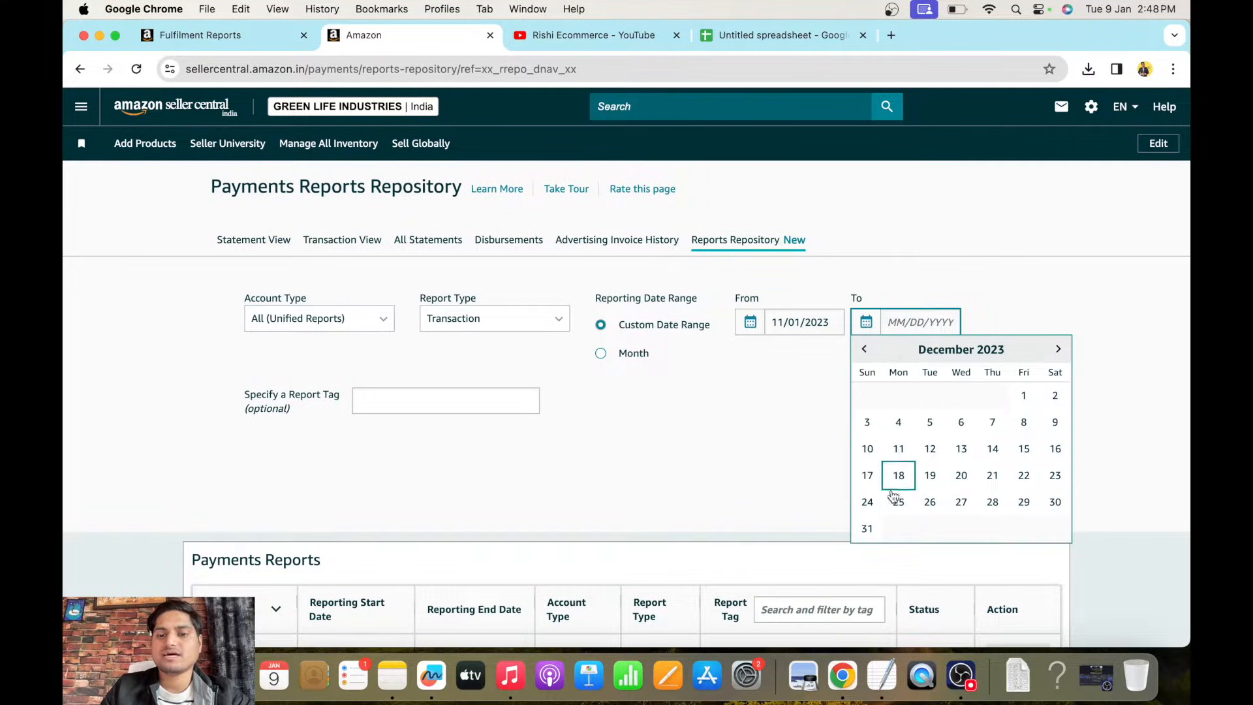
{"action": "left_click", "coordinate": [868, 527]}
{"action": "left_click", "coordinate": [812, 388]}
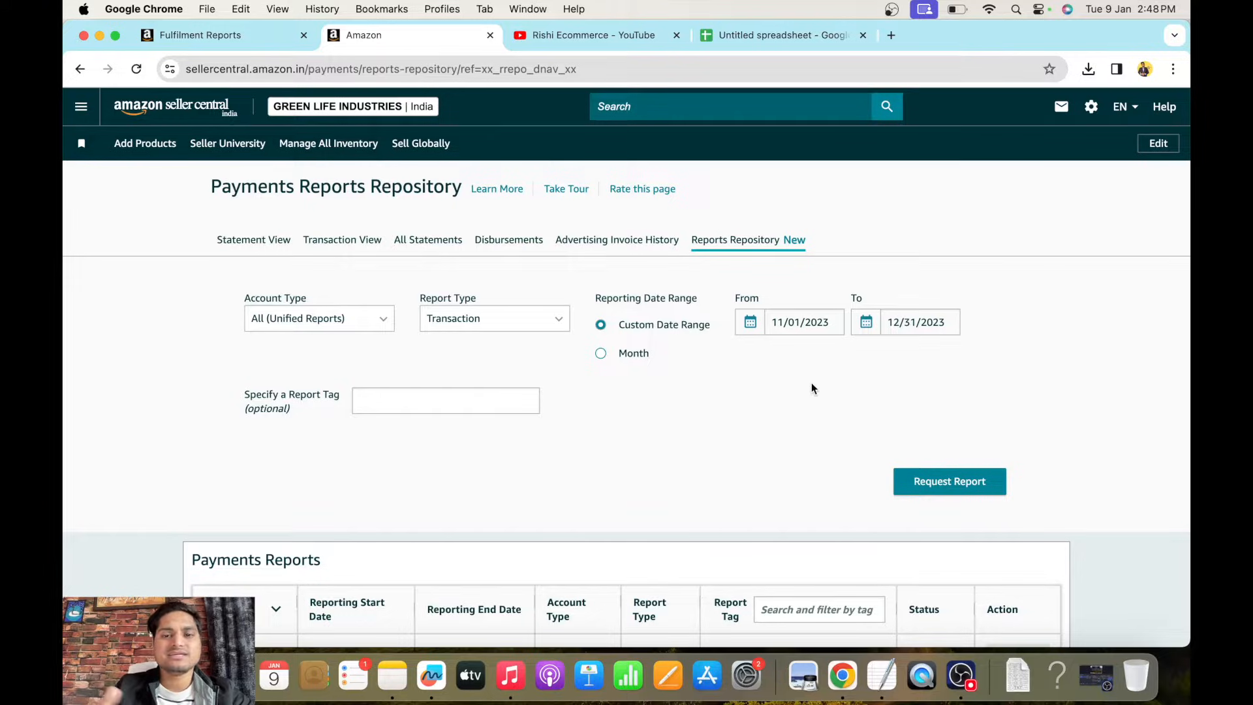
{"action": "left_click", "coordinate": [770, 324]}
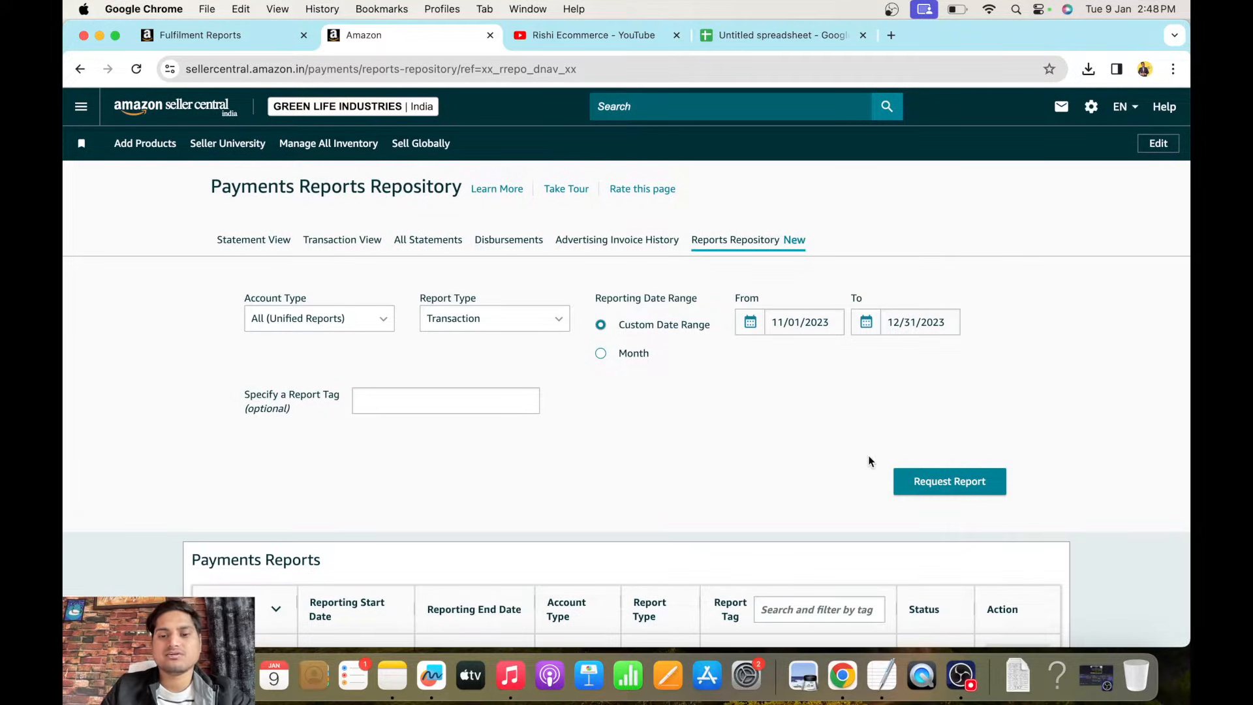
{"action": "left_click", "coordinate": [947, 489]}
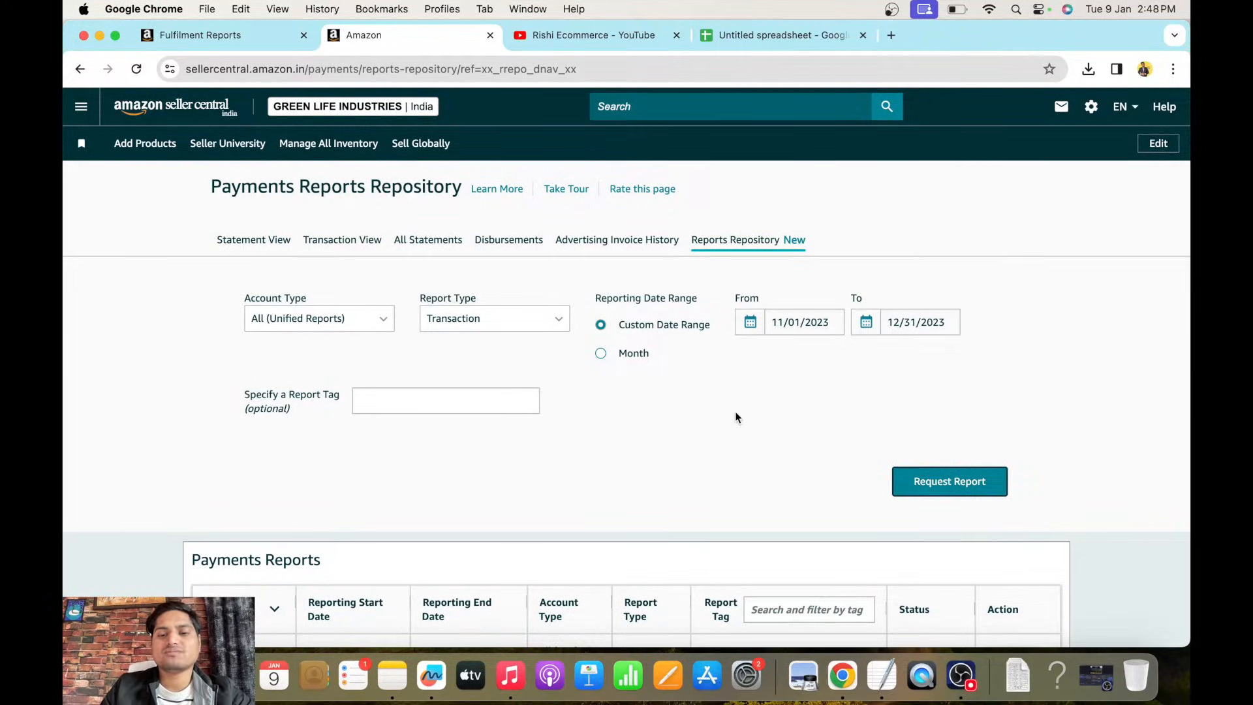
Refresh the requested Nov–Dec 2023 transaction report's status, download it as CSV and open the downloaded file.
{"action": "scroll", "coordinate": [735, 416], "scroll_direction": "down", "scroll_amount": 5}
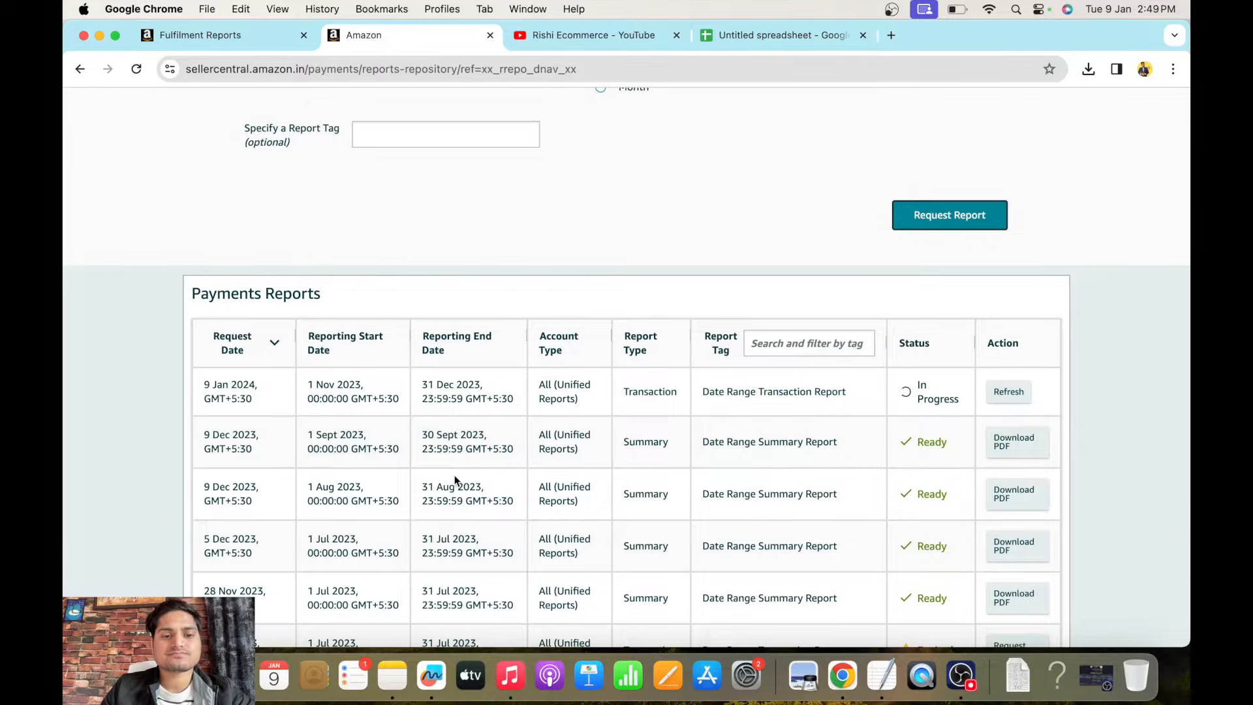
{"action": "scroll", "coordinate": [456, 483], "scroll_direction": "down", "scroll_amount": 1}
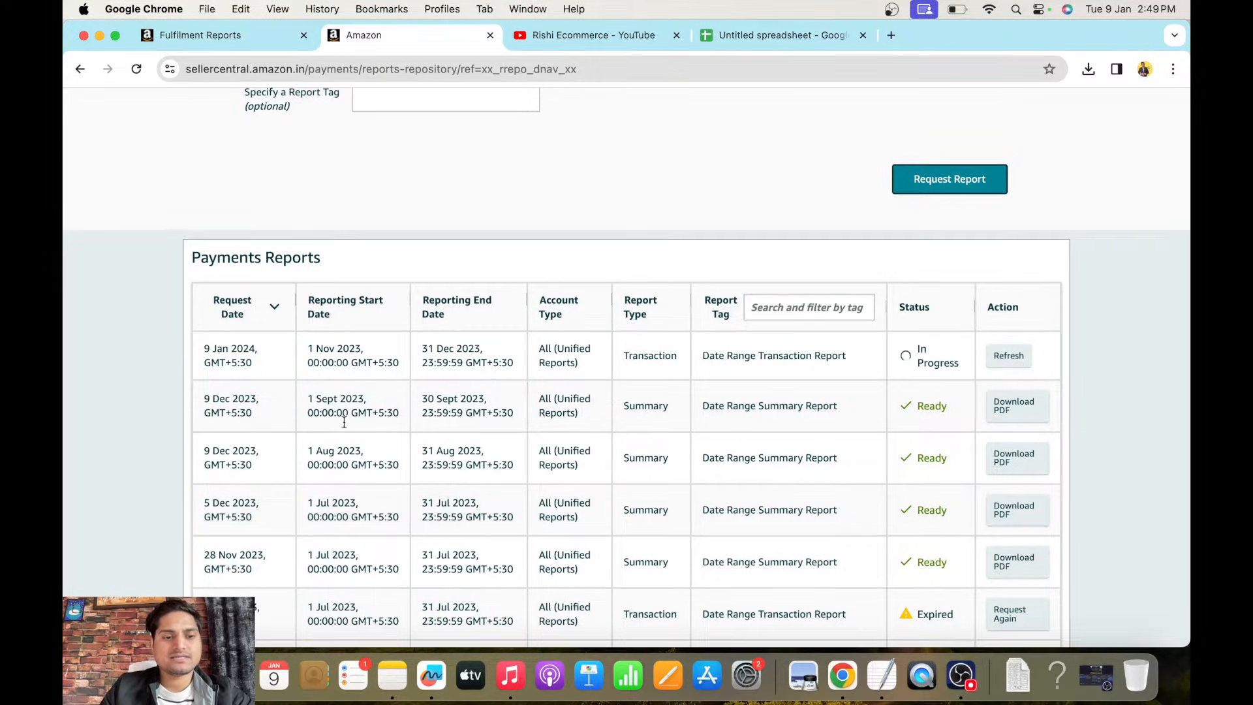
{"action": "scroll", "coordinate": [343, 502], "scroll_direction": "down", "scroll_amount": 2}
{"action": "scroll", "coordinate": [343, 503], "scroll_direction": "up", "scroll_amount": 4}
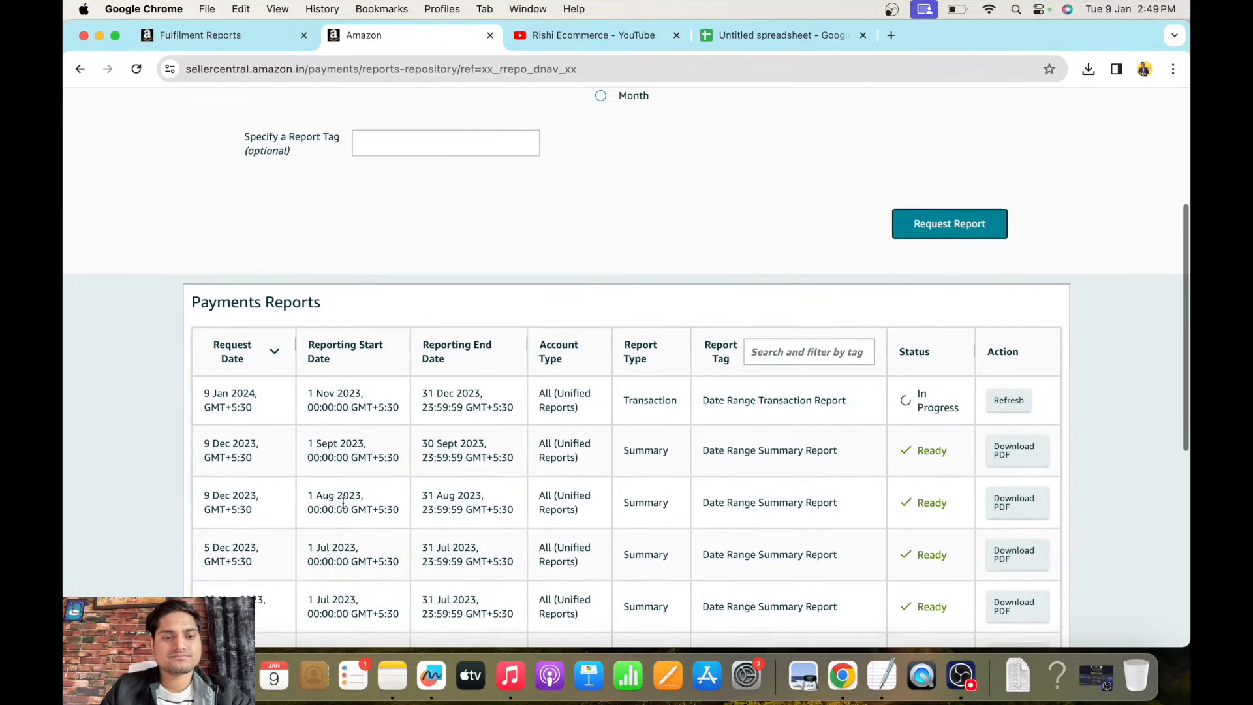
{"action": "scroll", "coordinate": [344, 502], "scroll_direction": "up", "scroll_amount": 1}
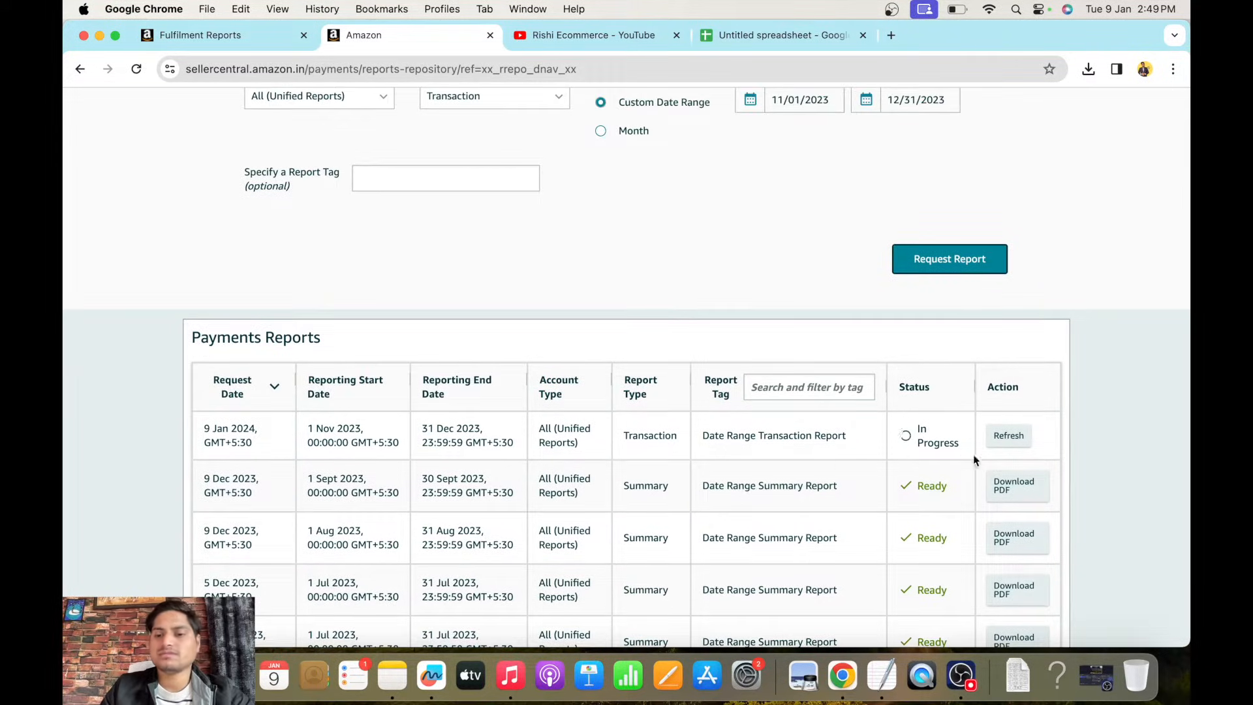
{"action": "left_click", "coordinate": [1009, 436]}
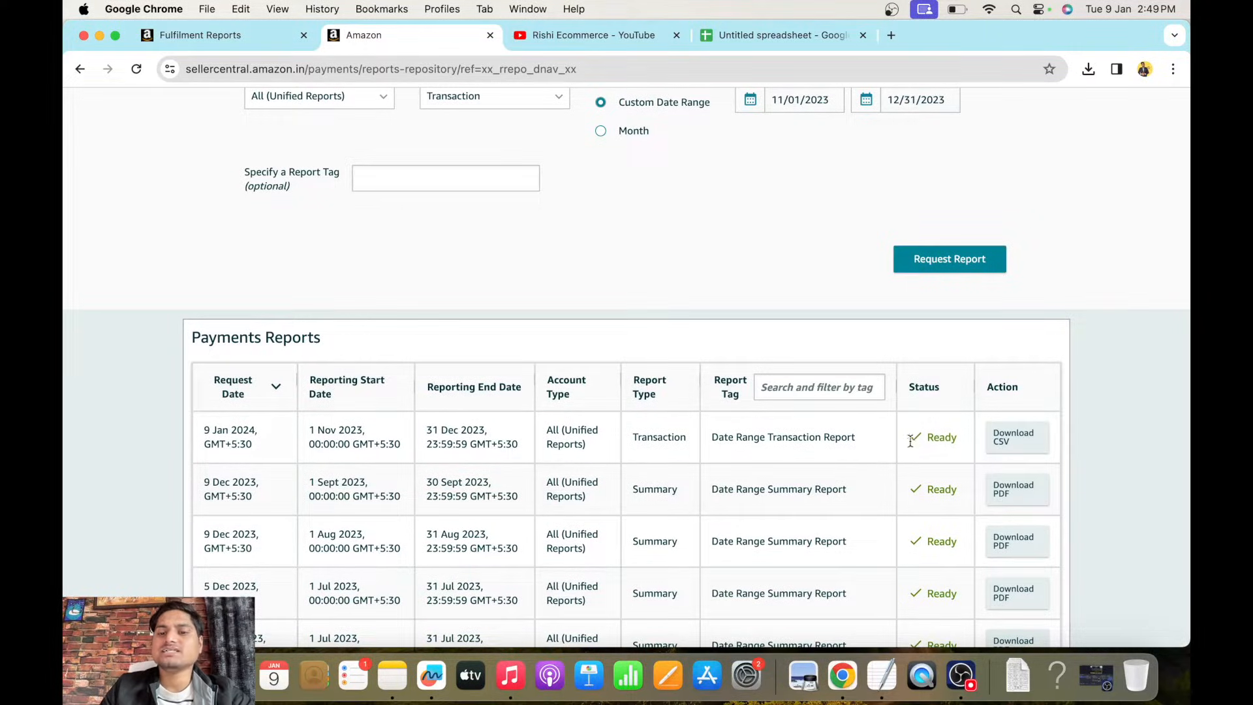
{"action": "left_click", "coordinate": [1016, 442]}
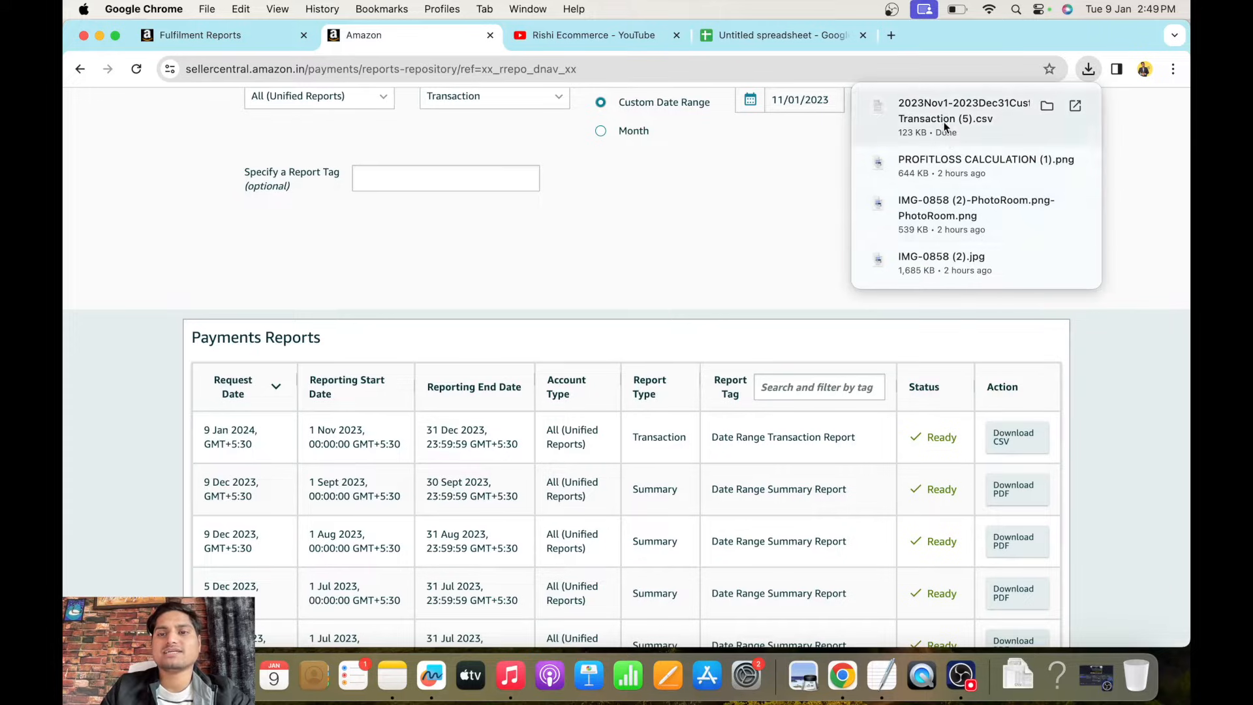
{"action": "left_click", "coordinate": [944, 126]}
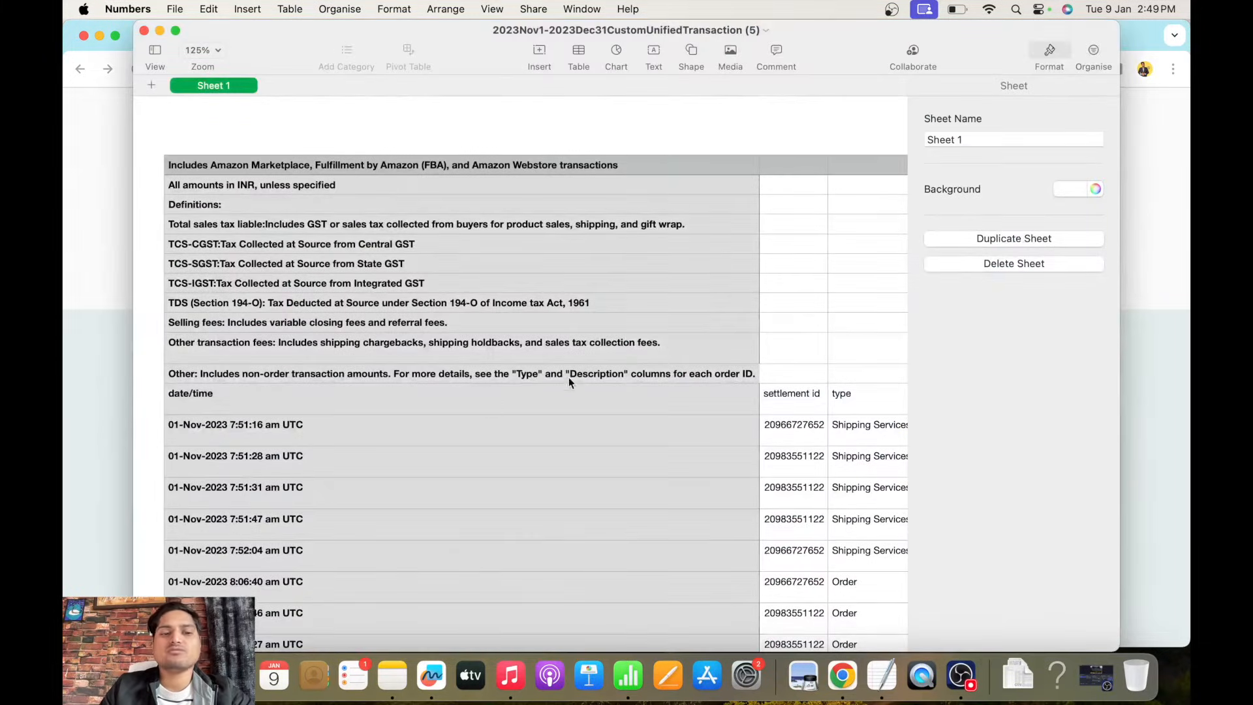
Look through the definition rows of the transaction report and the column header row that begins with date/time.
{"action": "scroll", "coordinate": [573, 304], "scroll_direction": "down", "scroll_amount": 3}
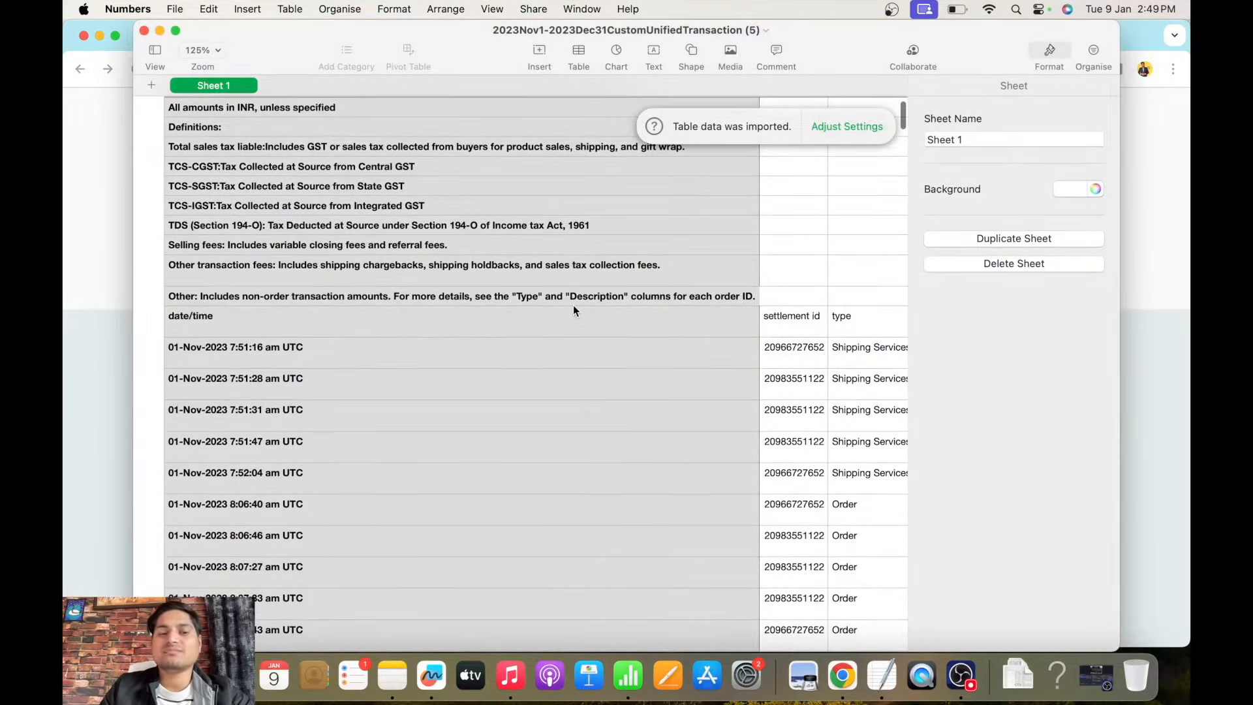
{"action": "scroll", "coordinate": [475, 327], "scroll_direction": "up", "scroll_amount": 4}
{"action": "scroll", "coordinate": [475, 330], "scroll_direction": "down", "scroll_amount": 4}
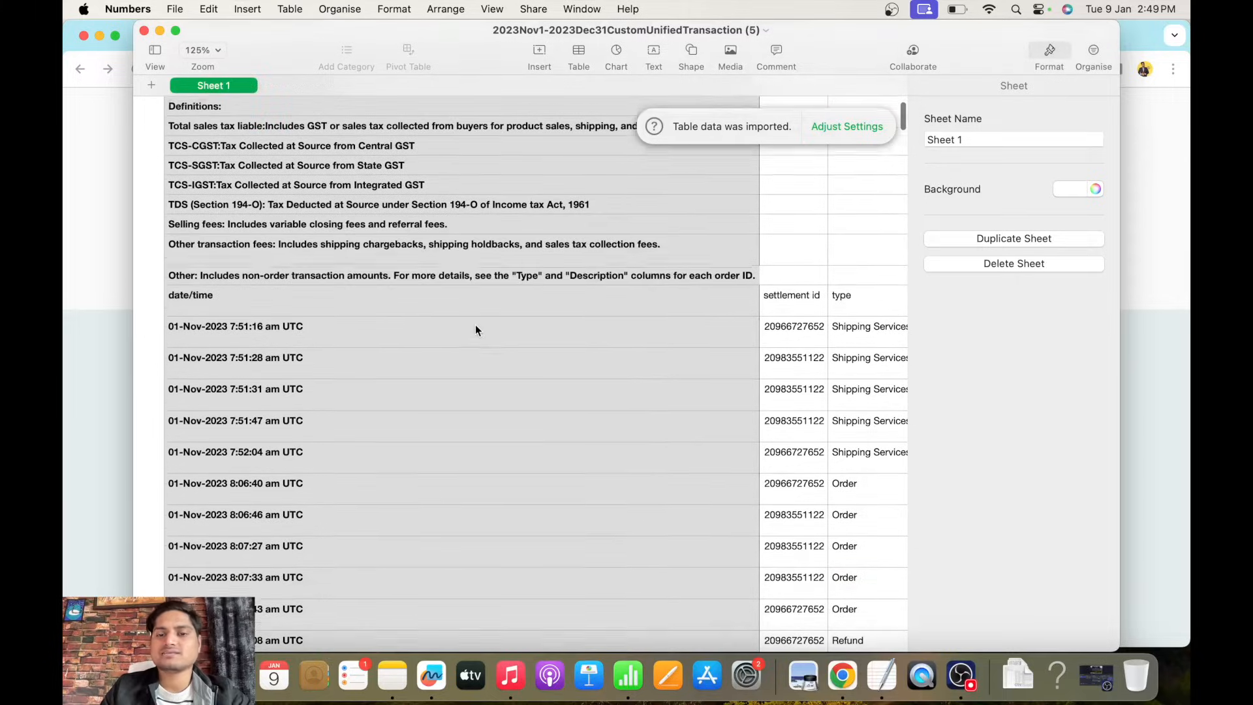
{"action": "left_click", "coordinate": [250, 289]}
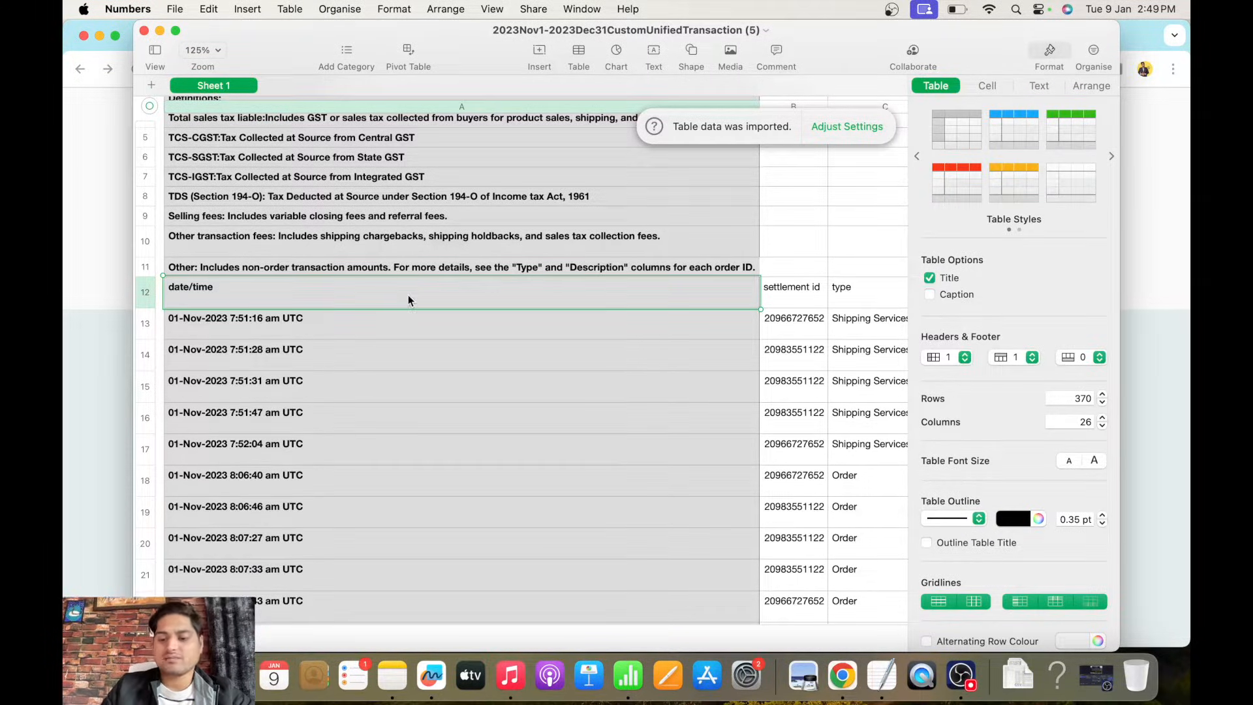
{"action": "key", "text": "Right"}
{"action": "key", "text": "Right"}
{"action": "key", "text": "Right"}
{"action": "key", "text": "Right"}
{"action": "key", "text": "Right"}
{"action": "key", "text": "Right"}
{"action": "key", "text": "Right"}
{"action": "key", "text": "Left"}
{"action": "key", "text": "Left"}
{"action": "key", "text": "Left"}
{"action": "key", "text": "Left"}
{"action": "key", "text": "Left"}
{"action": "key", "text": "Left"}
{"action": "key", "text": "Left"}
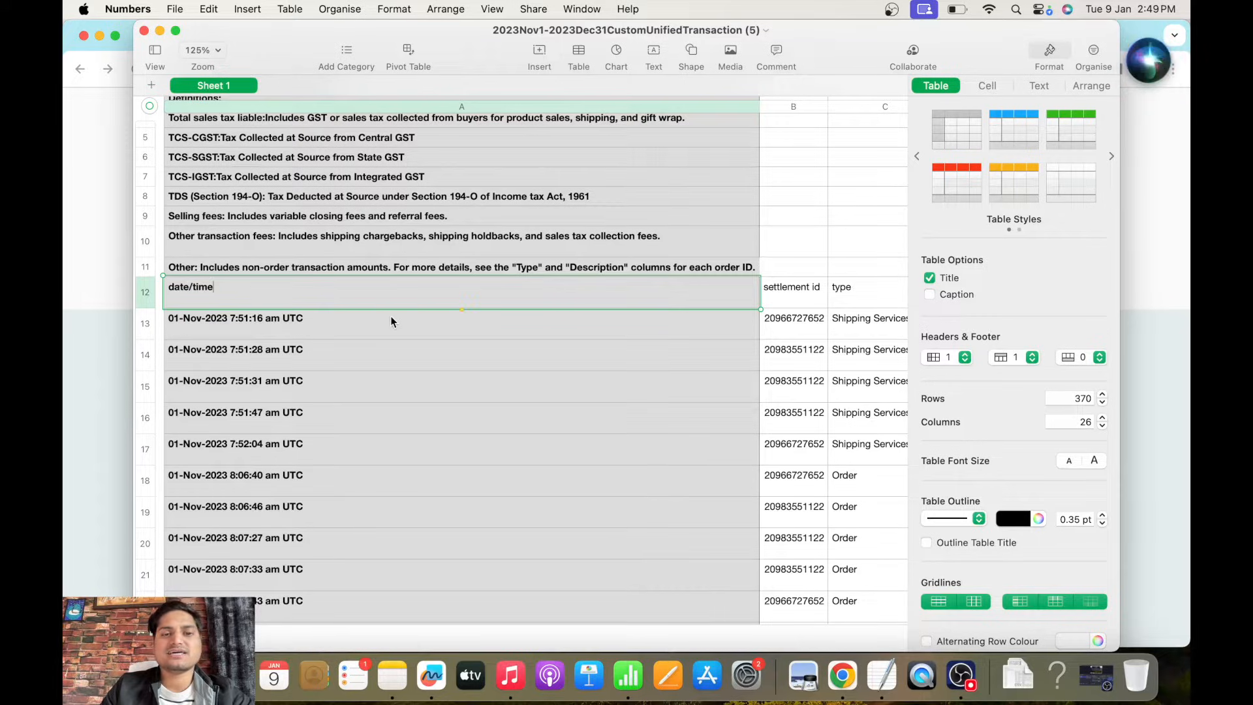
{"action": "left_click", "coordinate": [858, 228]}
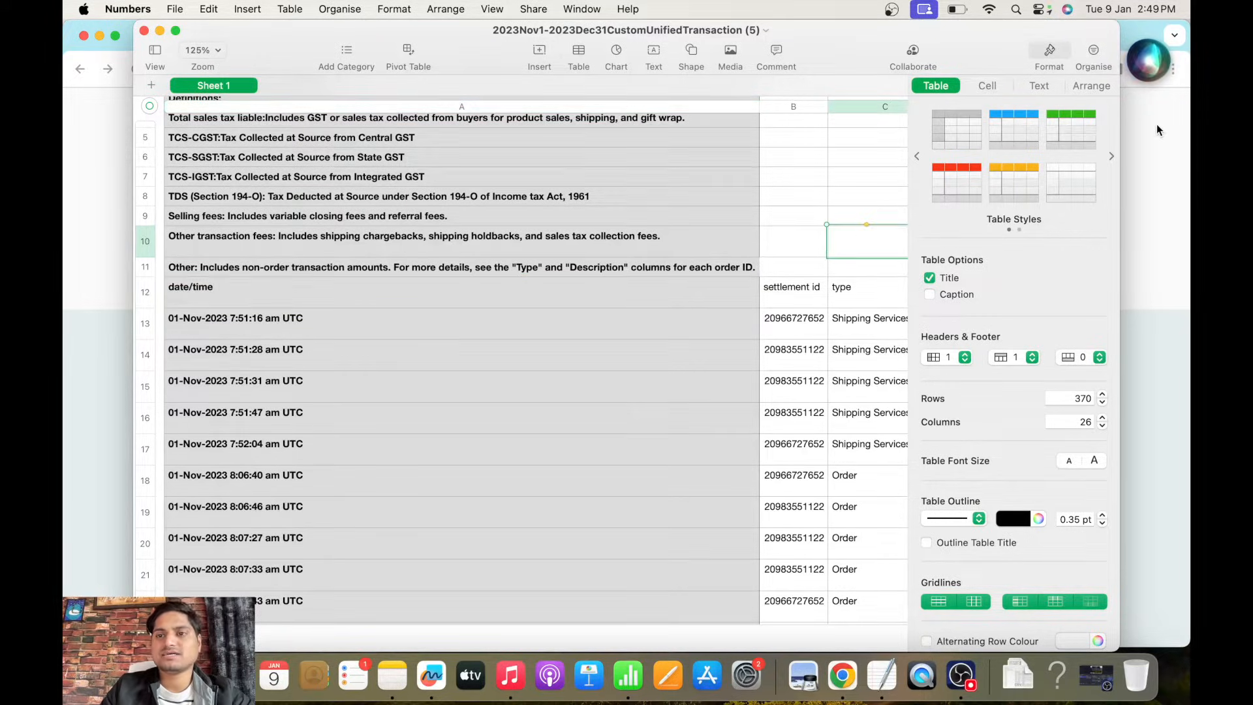
{"action": "left_click", "coordinate": [1151, 77]}
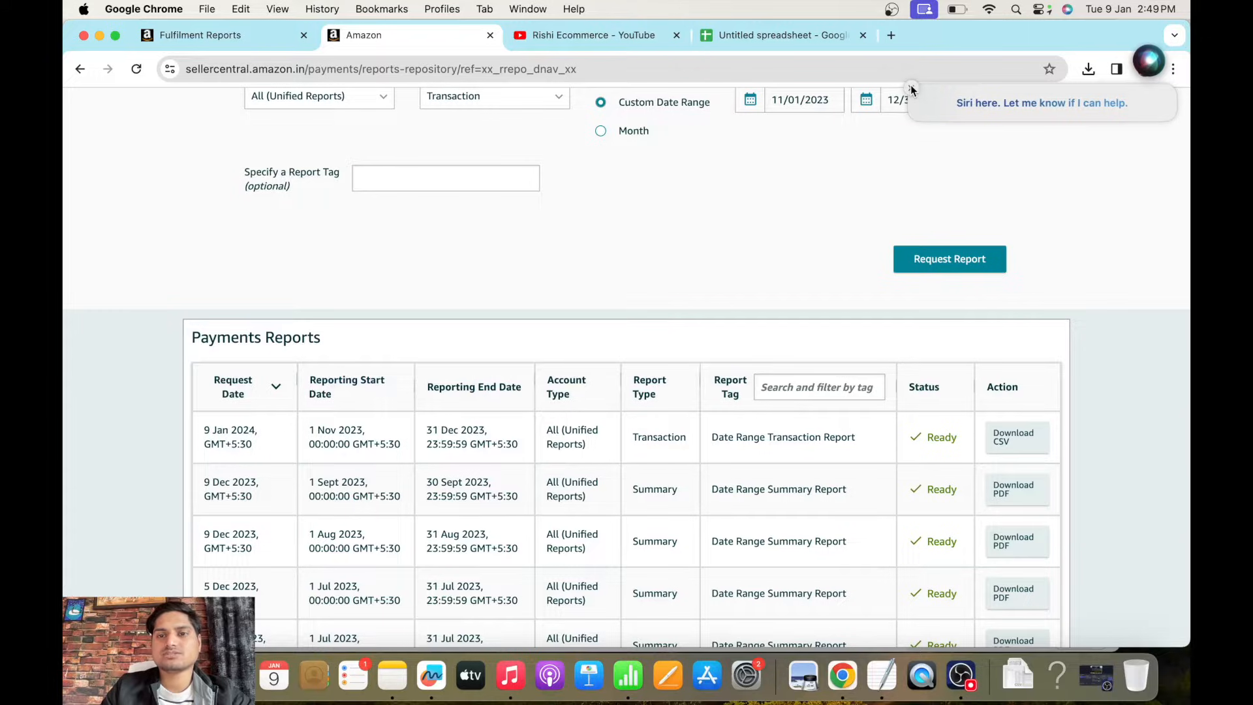
{"action": "left_click", "coordinate": [911, 89]}
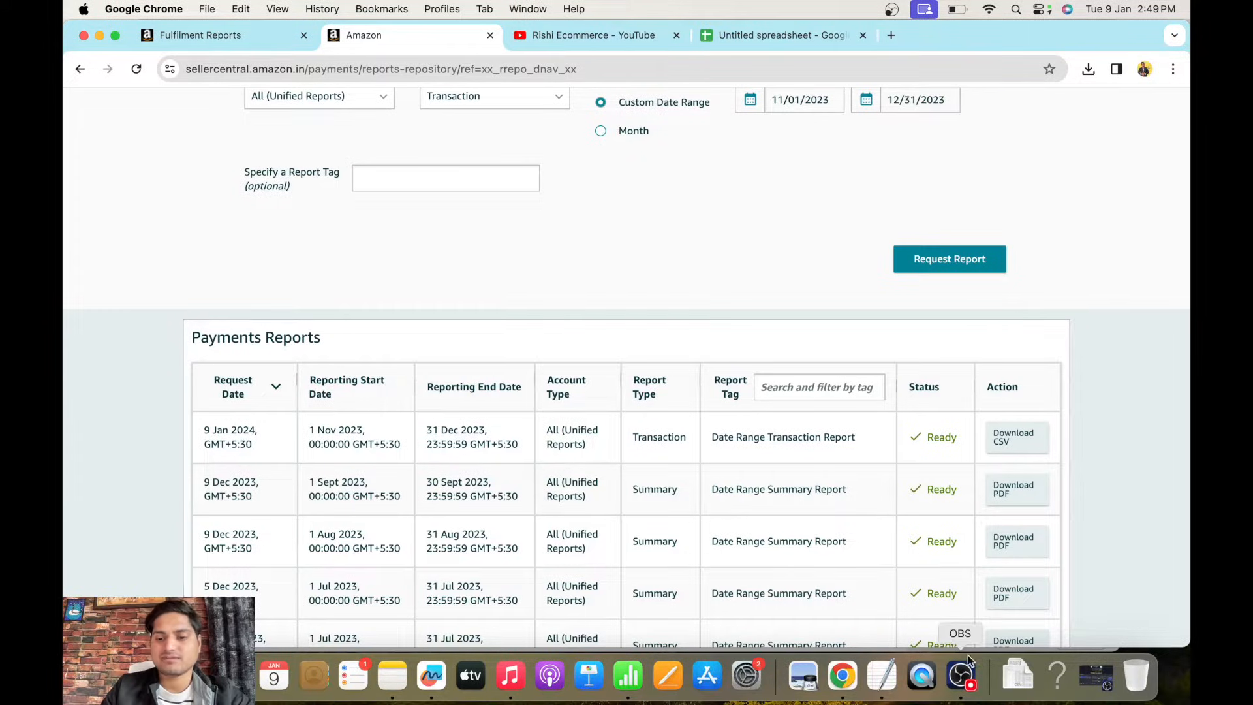
{"action": "left_click", "coordinate": [963, 677]}
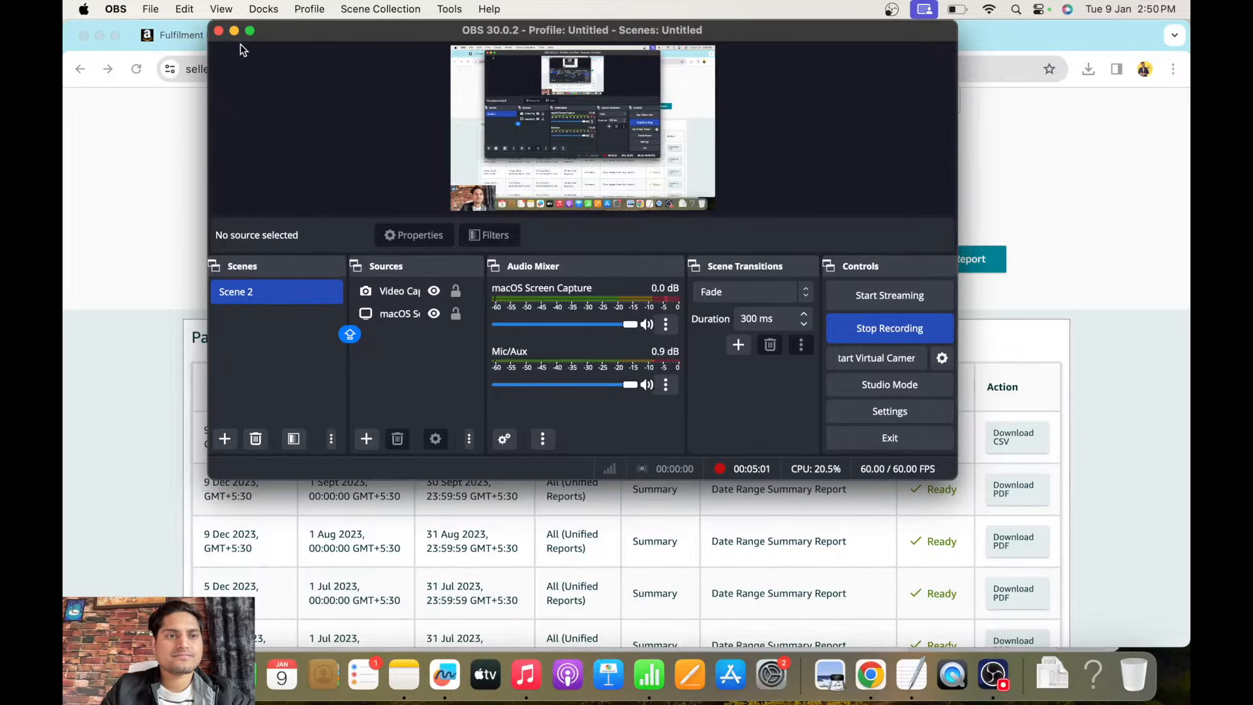
{"action": "left_click", "coordinate": [234, 30]}
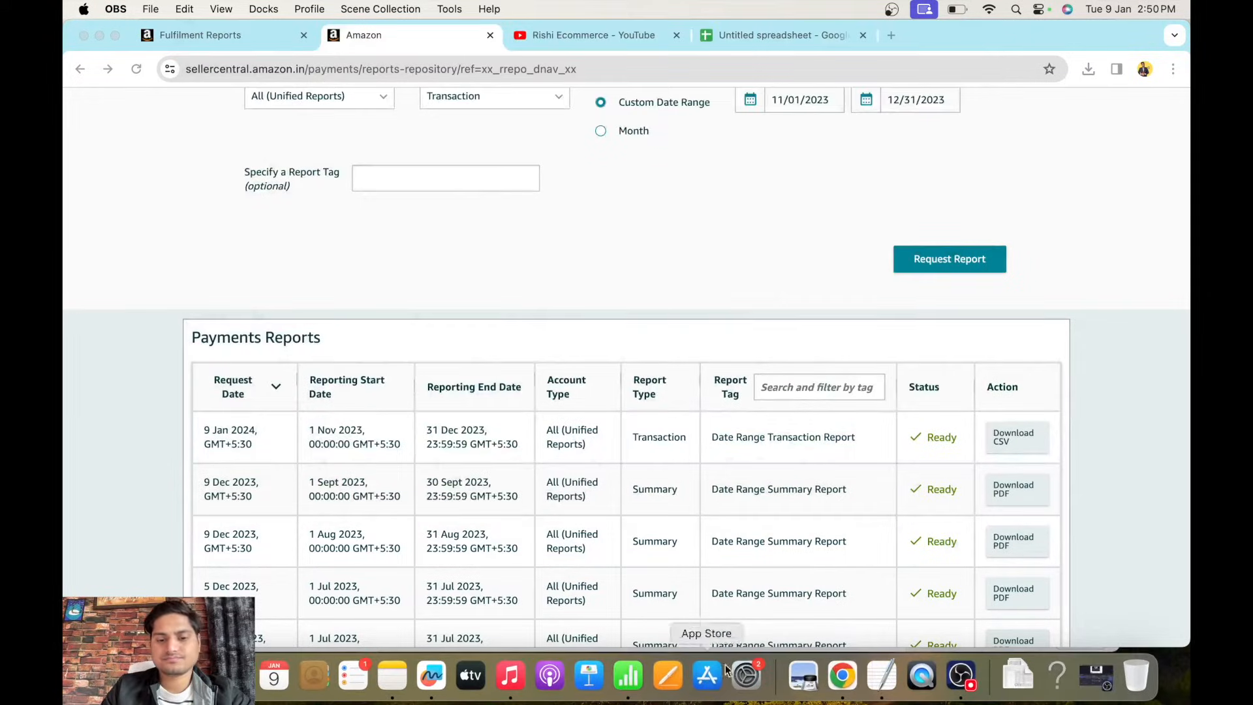
{"action": "left_click", "coordinate": [627, 677]}
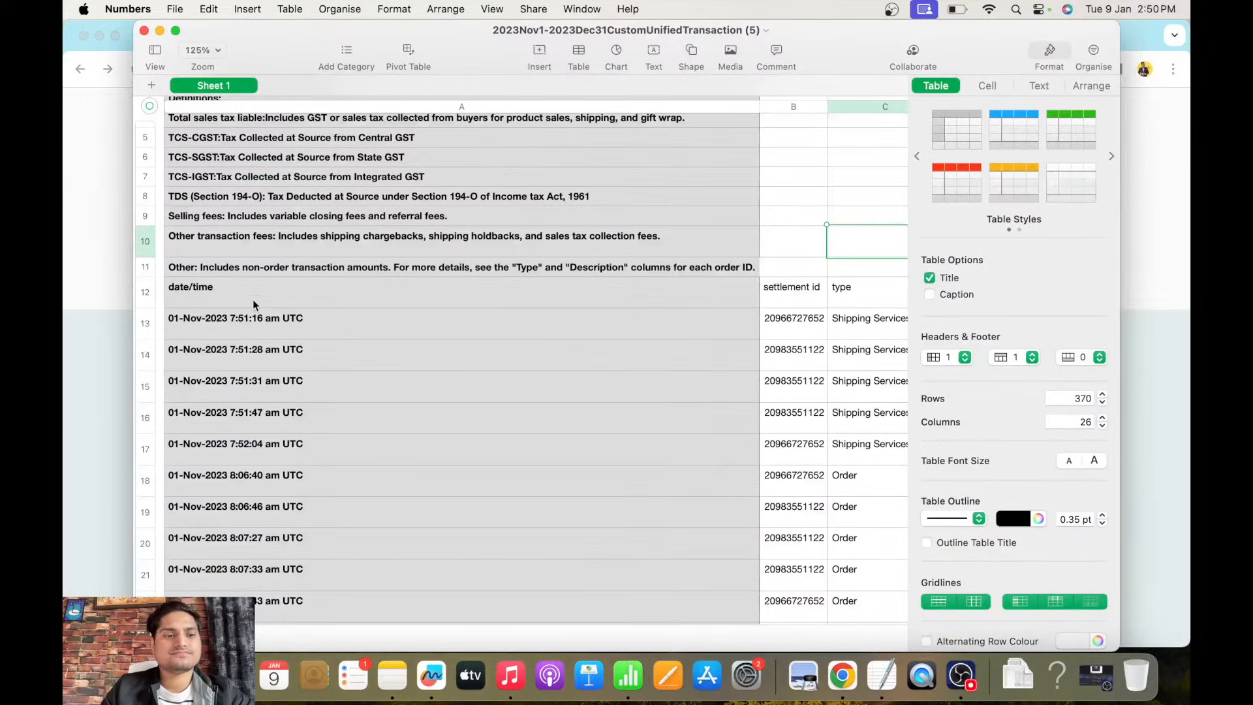
Examine the transaction report's row 12 headers from date/time through settlement id, type, order id and Sku to description.
{"action": "key", "text": "Down"}
{"action": "key", "text": "Down"}
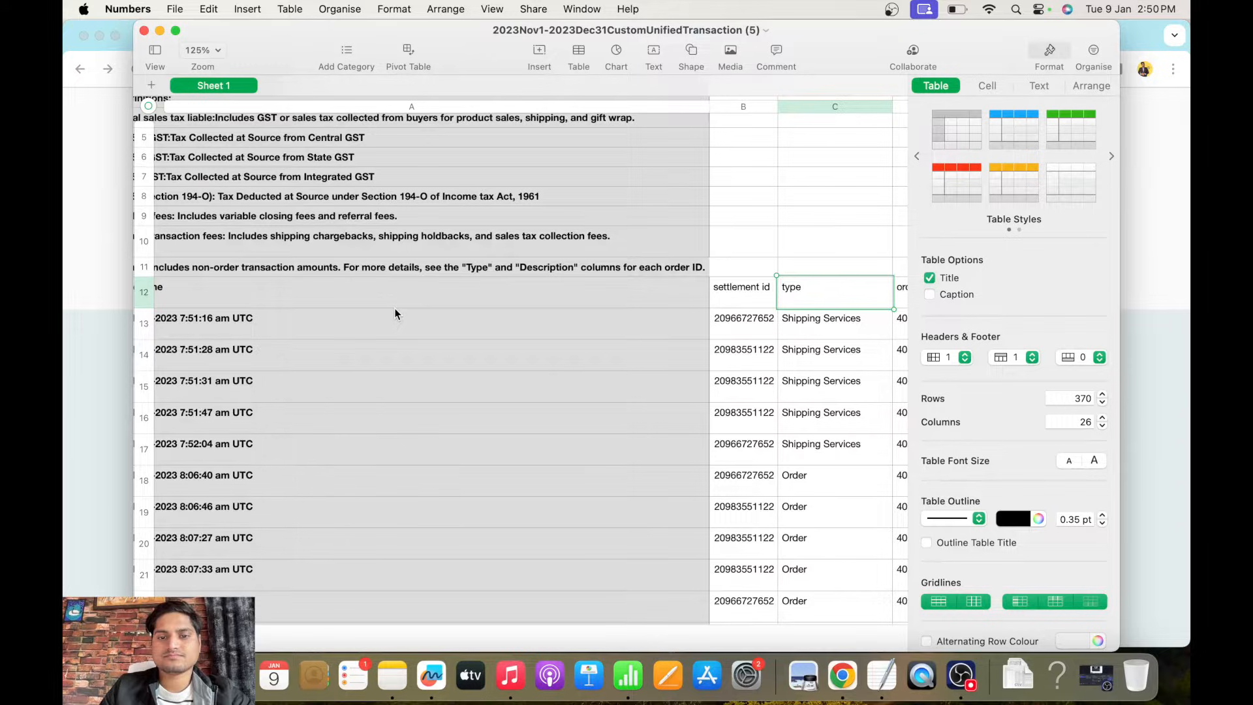
{"action": "key", "text": "Left"}
{"action": "key", "text": "Left"}
{"action": "key", "text": "Right"}
{"action": "key", "text": "Right"}
{"action": "key", "text": "Right"}
{"action": "key", "text": "Left"}
{"action": "key", "text": "Left"}
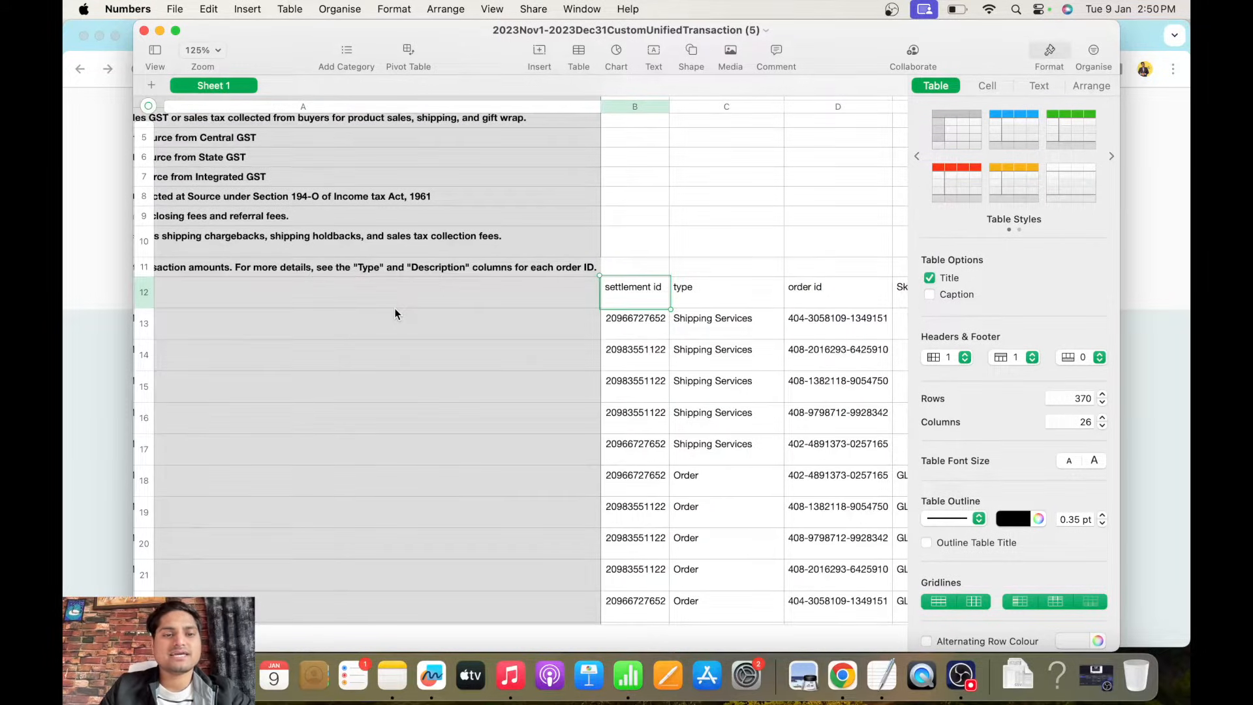
{"action": "key", "text": "Left"}
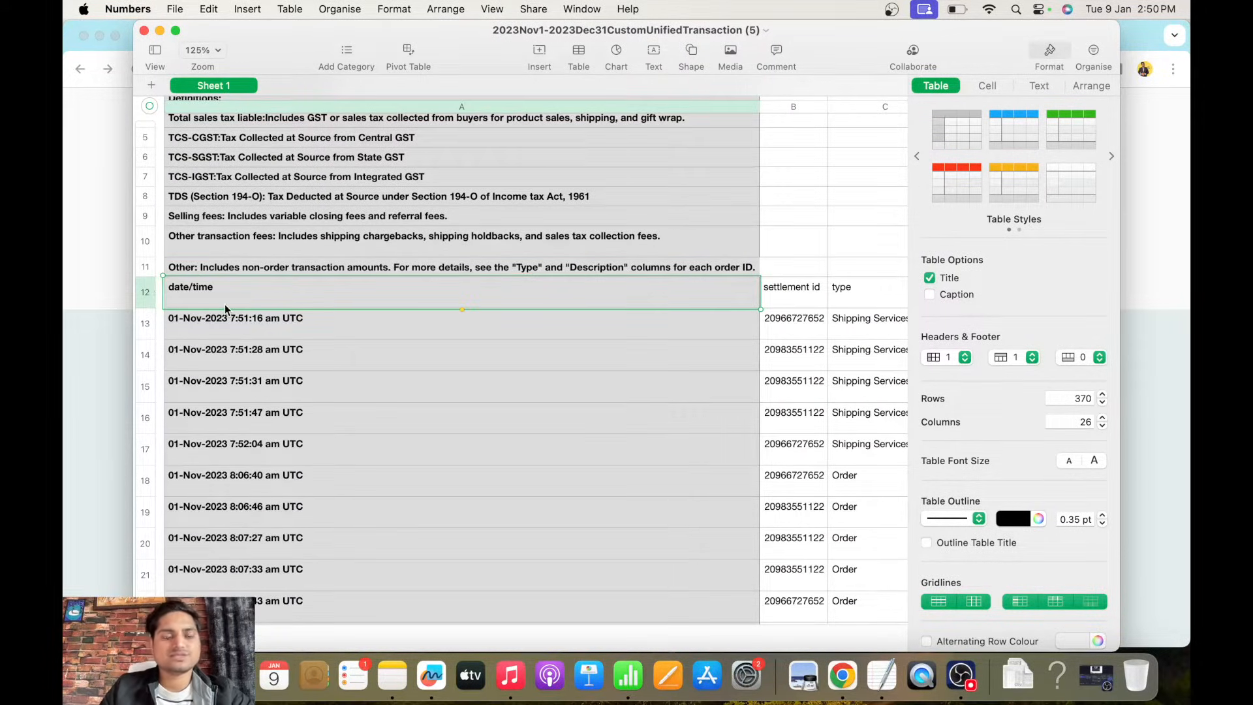
{"action": "key", "text": "Right"}
{"action": "key", "text": "Right"}
{"action": "key", "text": "Right"}
{"action": "key", "text": "Right"}
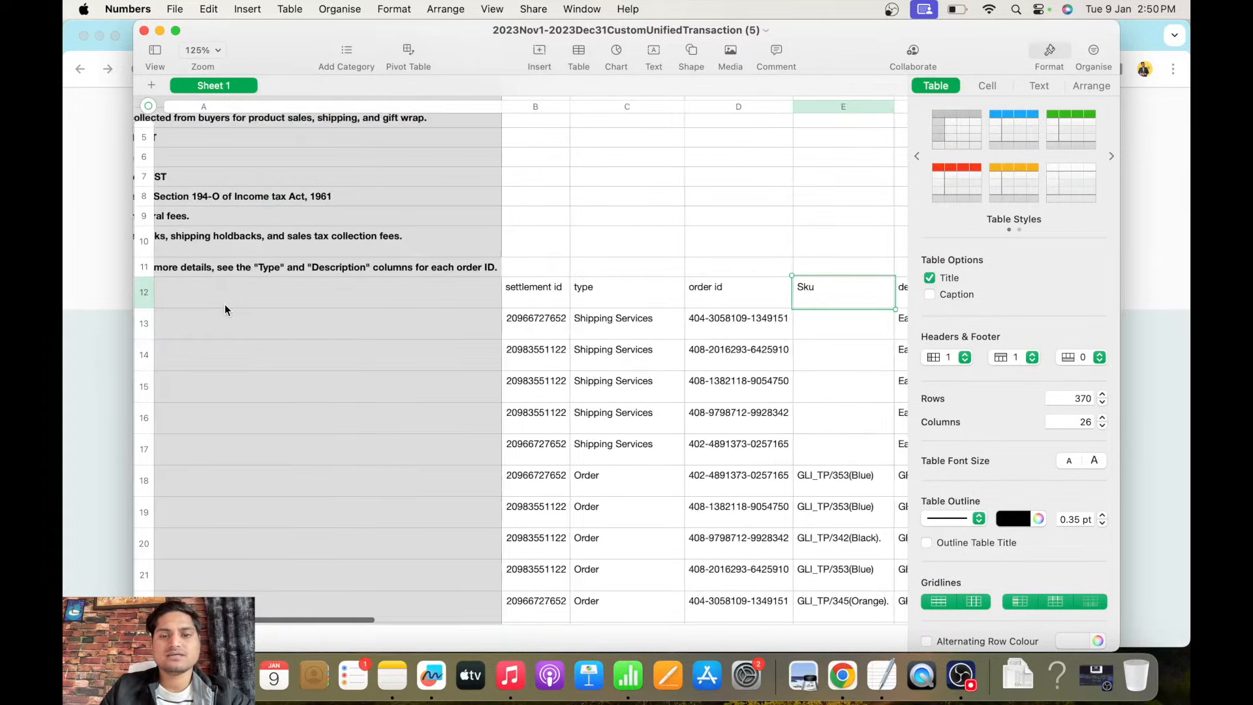
{"action": "key", "text": "Left"}
{"action": "key", "text": "Left"}
{"action": "key", "text": "Left"}
{"action": "key", "text": "Left"}
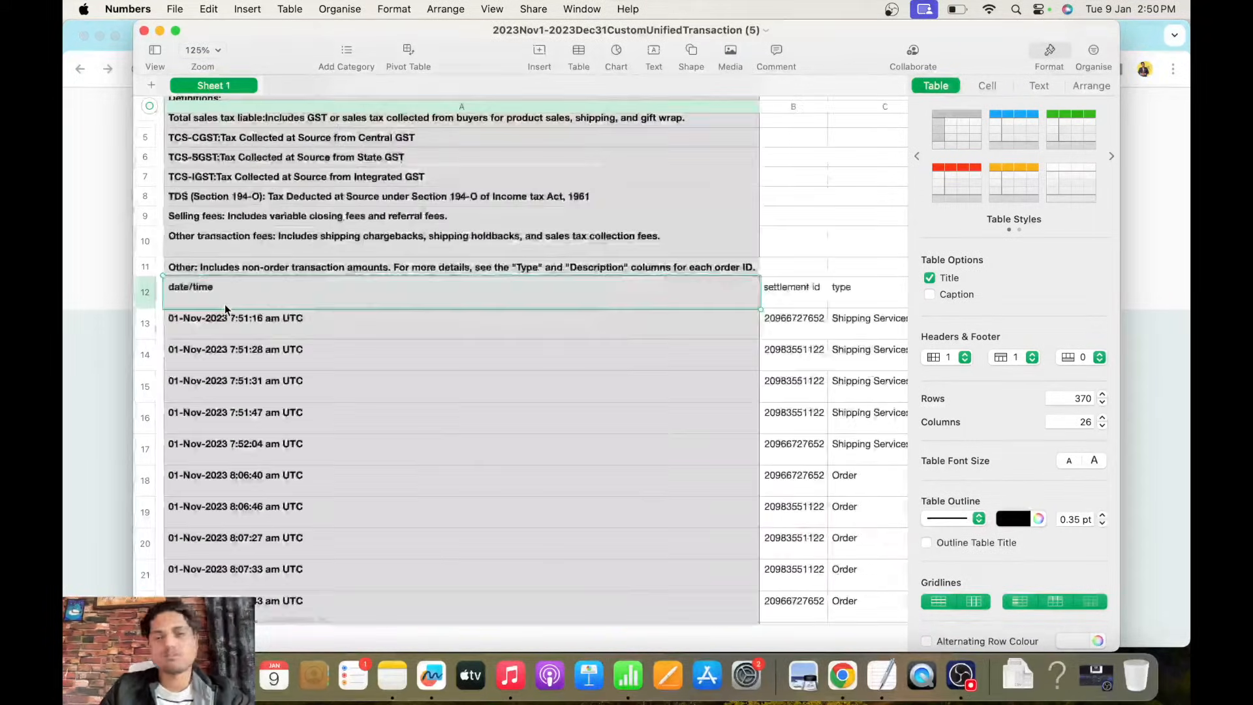
{"action": "key", "text": "Right"}
{"action": "key", "text": "Right"}
{"action": "key", "text": "Right"}
{"action": "key", "text": "Right"}
{"action": "key", "text": "Right"}
Copy the order id column of the transaction report from its header in row 12 down to the last row.
{"action": "key", "text": "Left"}
{"action": "key", "text": "Left"}
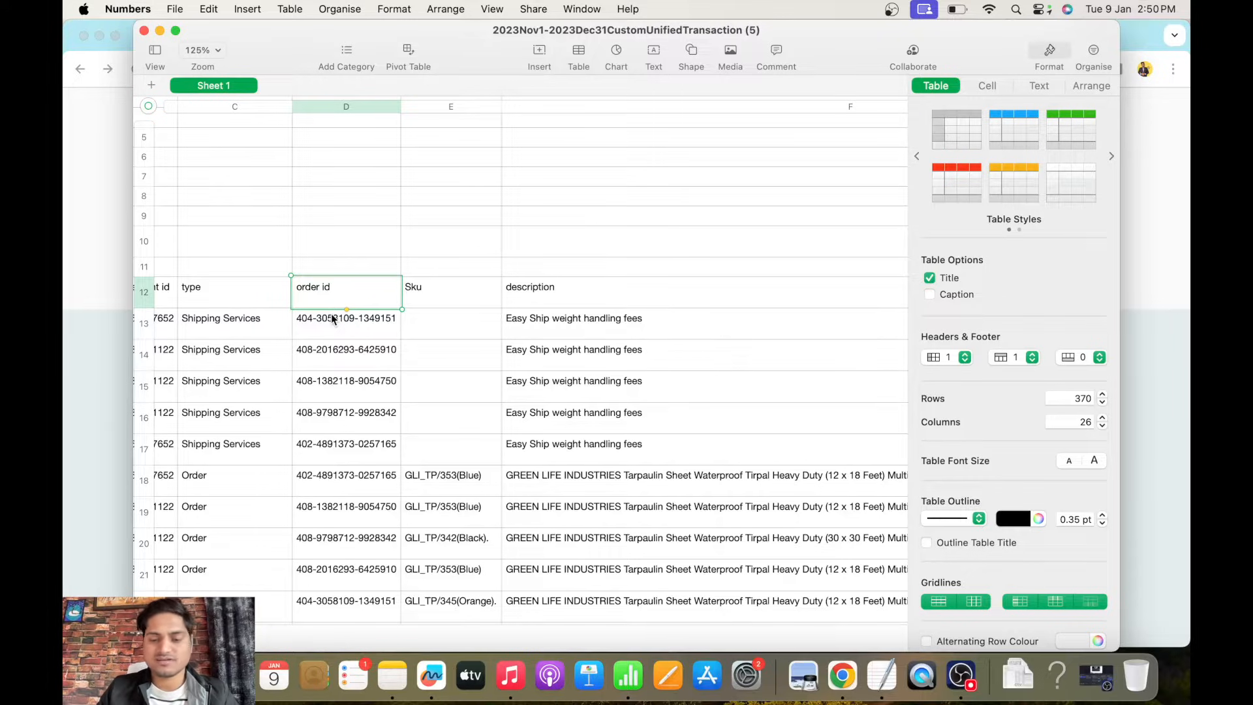
{"action": "key", "text": "super+shift+Down"}
{"action": "key", "text": "cmd+c"}
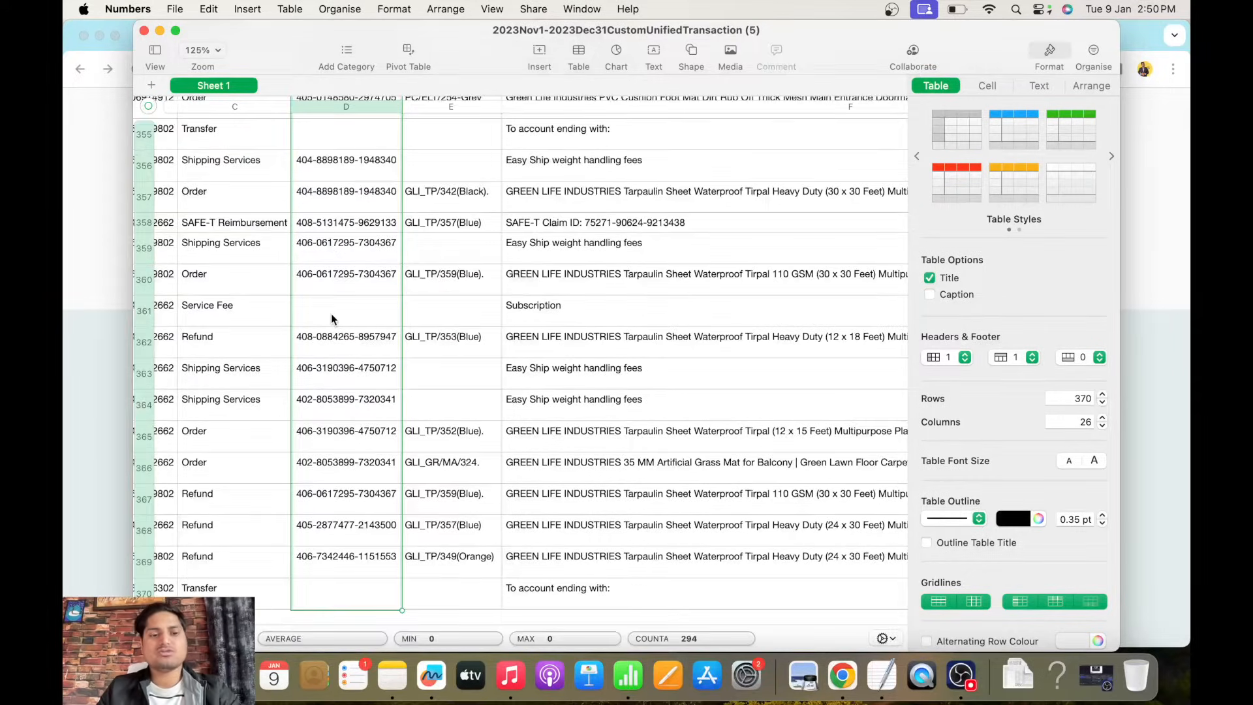
Switch to the Google Sheets spreadsheet holding the order data and add a new sheet named PAYMENT.
{"action": "left_click", "coordinate": [116, 401]}
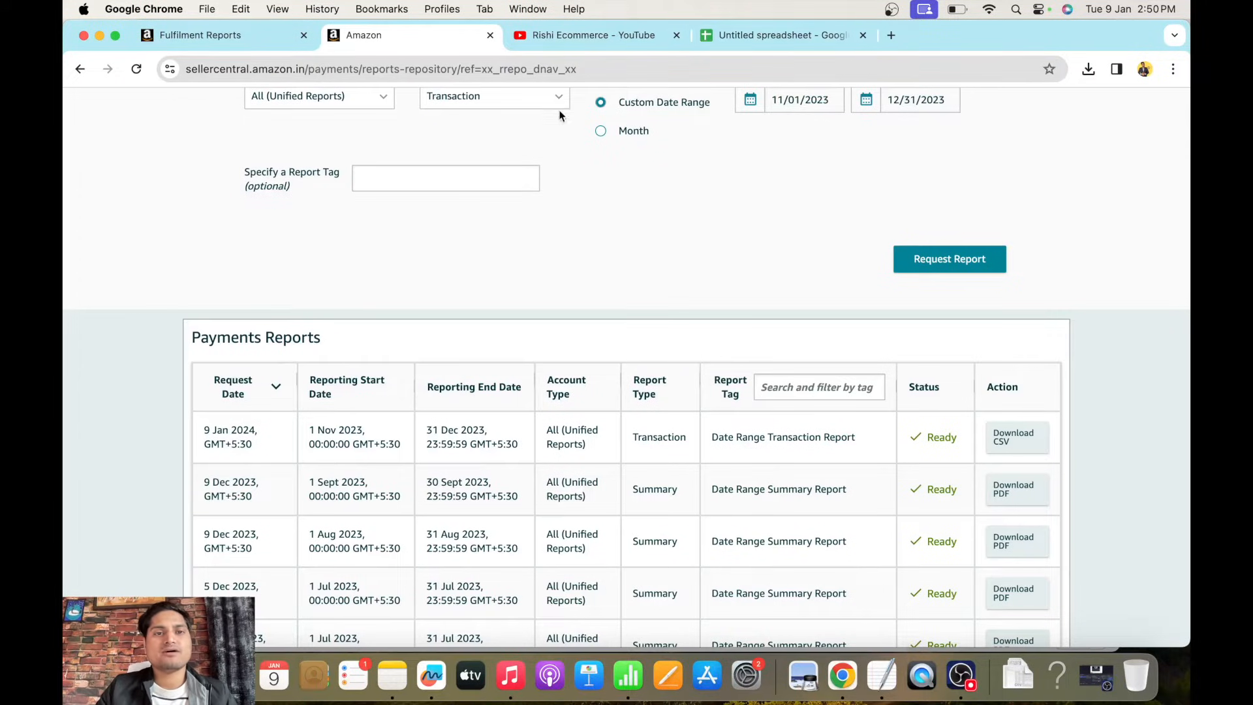
{"action": "left_click", "coordinate": [816, 30]}
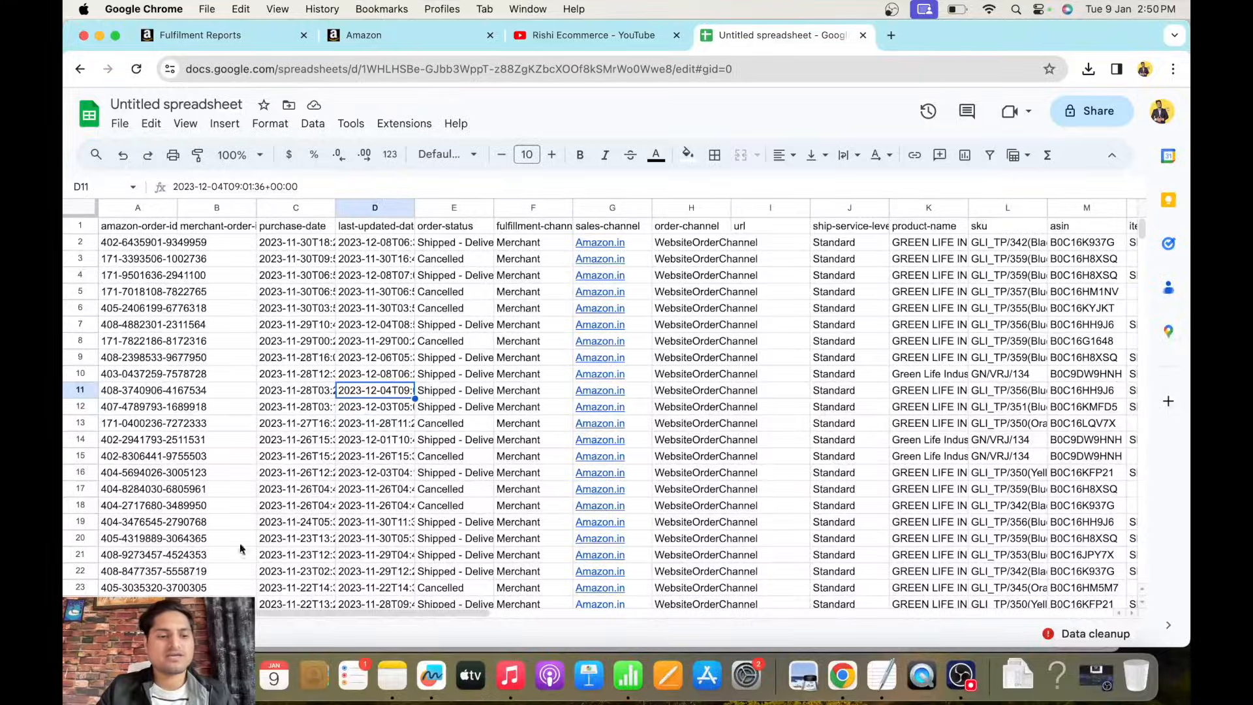
{"action": "left_click", "coordinate": [112, 631]}
{"action": "double_click", "coordinate": [280, 632]}
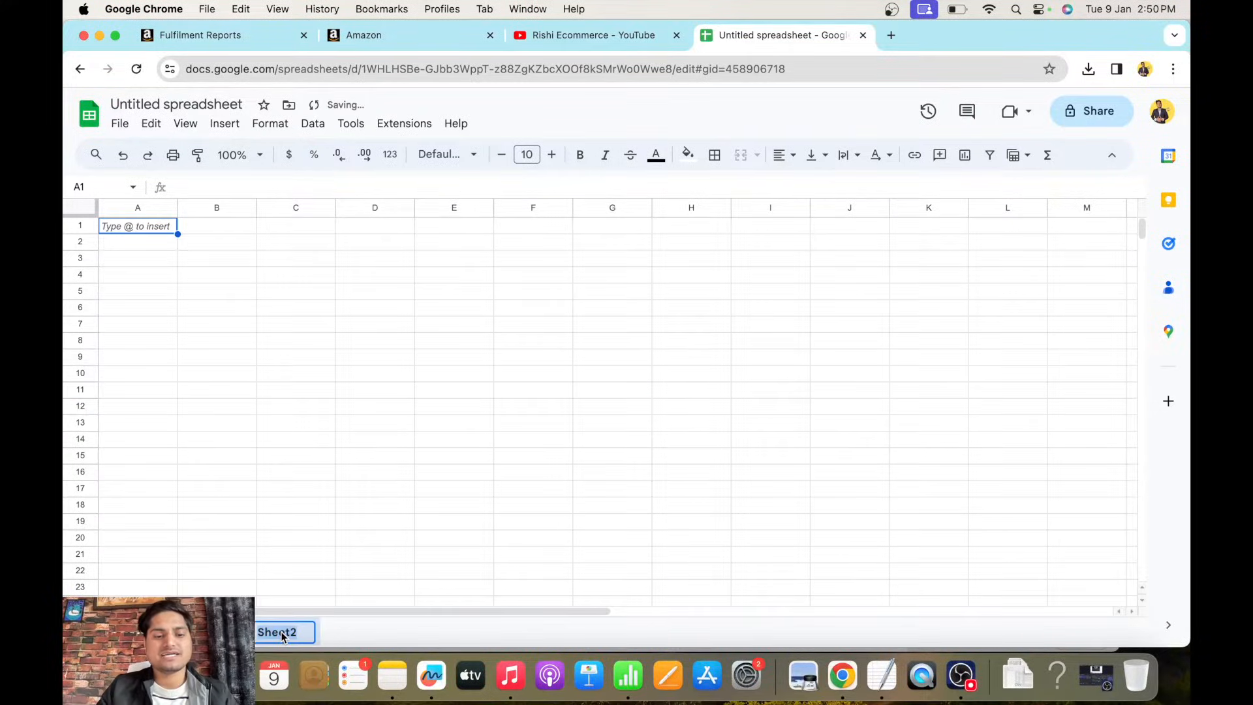
{"action": "type", "text": "PAYMENT"}
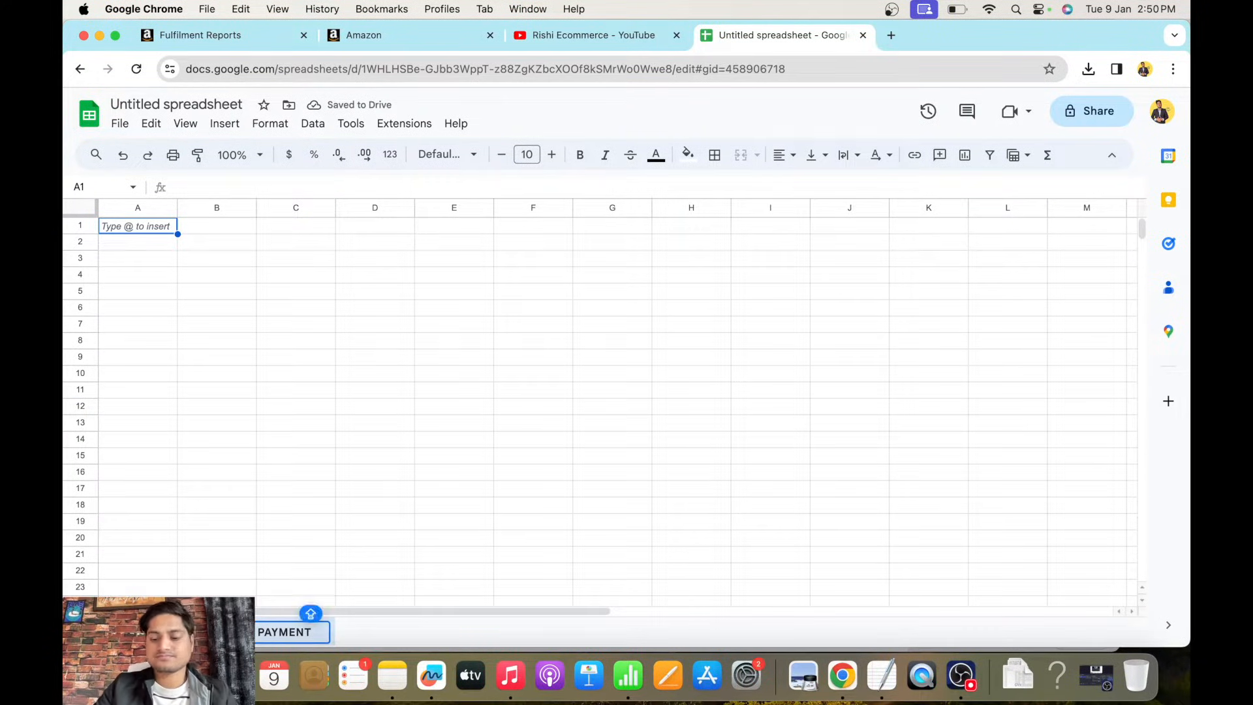
Paste the copied order id column into the PAYMENT sheet from cell A1 and widen column A to fit the ids.
{"action": "key", "text": "Return"}
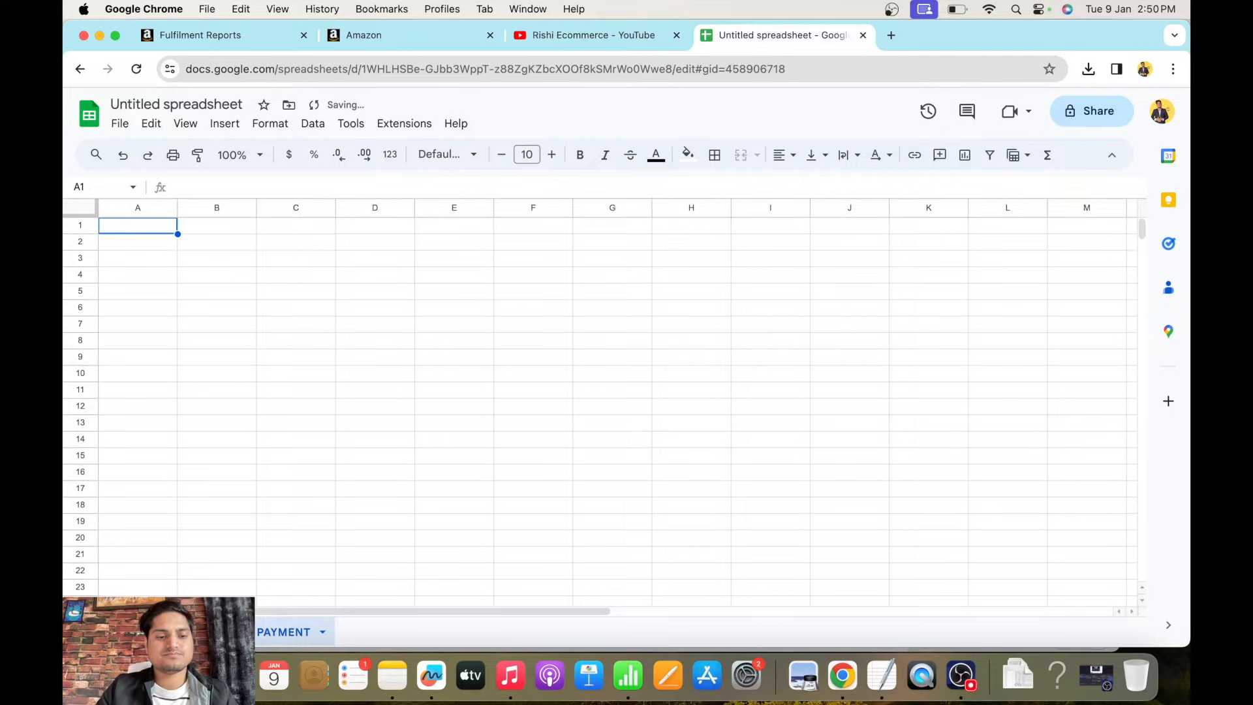
{"action": "key", "text": "cmd+v"}
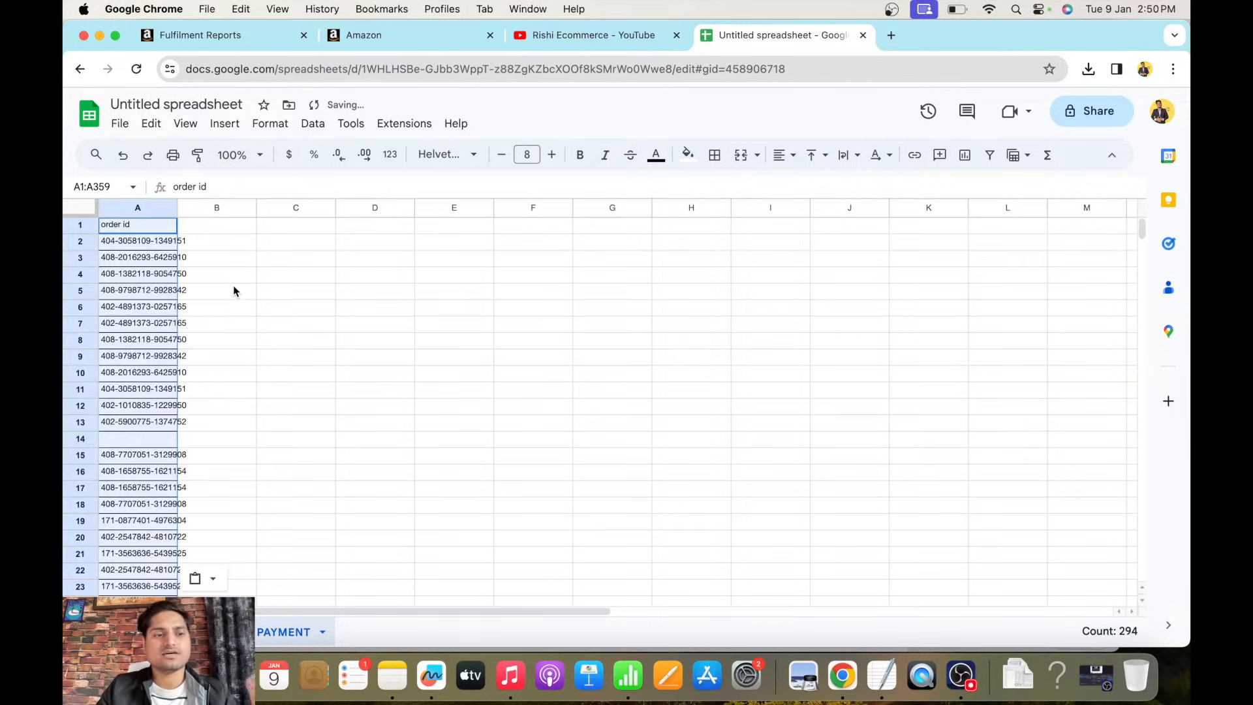
{"action": "left_click_drag", "start_coordinate": [177, 207], "coordinate": [198, 210]}
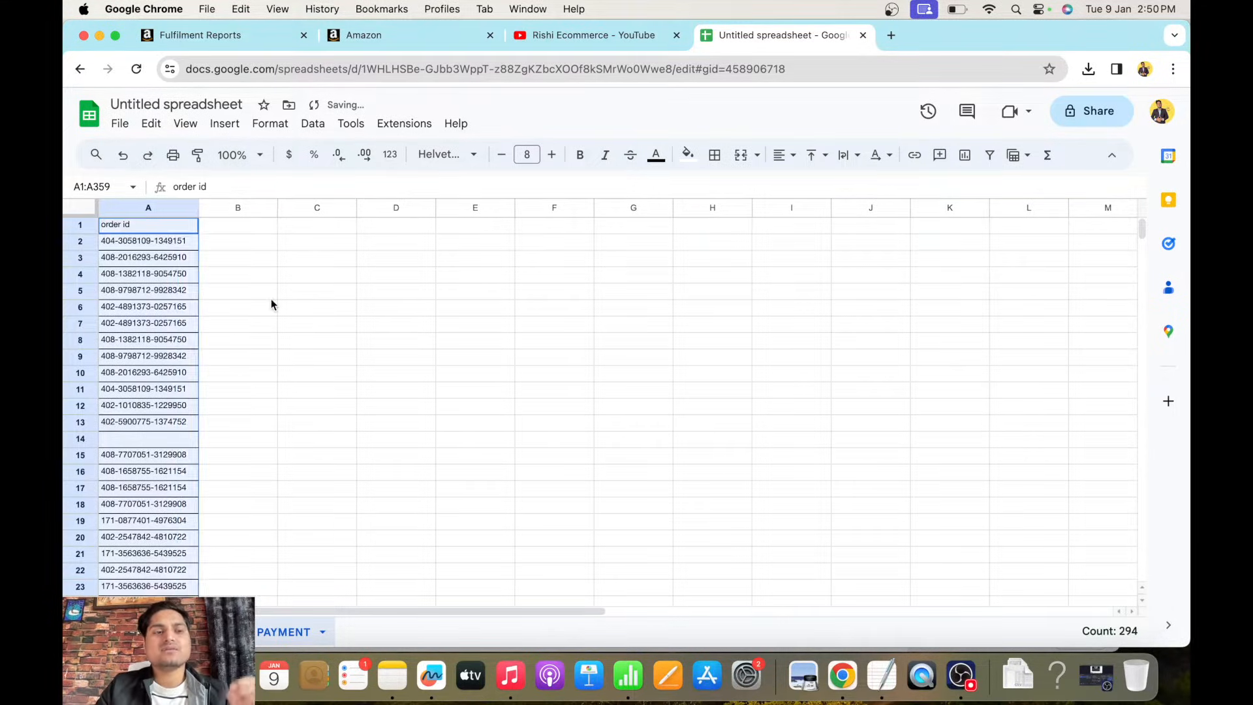
{"action": "left_click", "coordinate": [261, 291]}
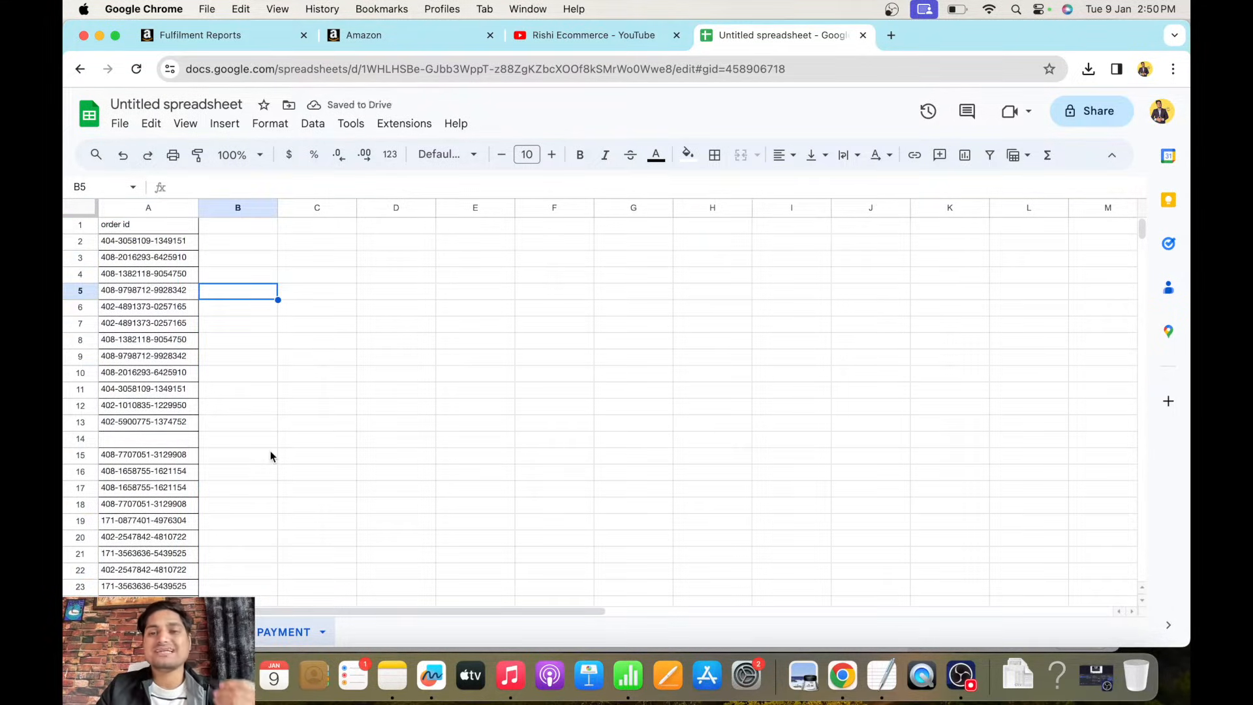
{"action": "left_click", "coordinate": [161, 438]}
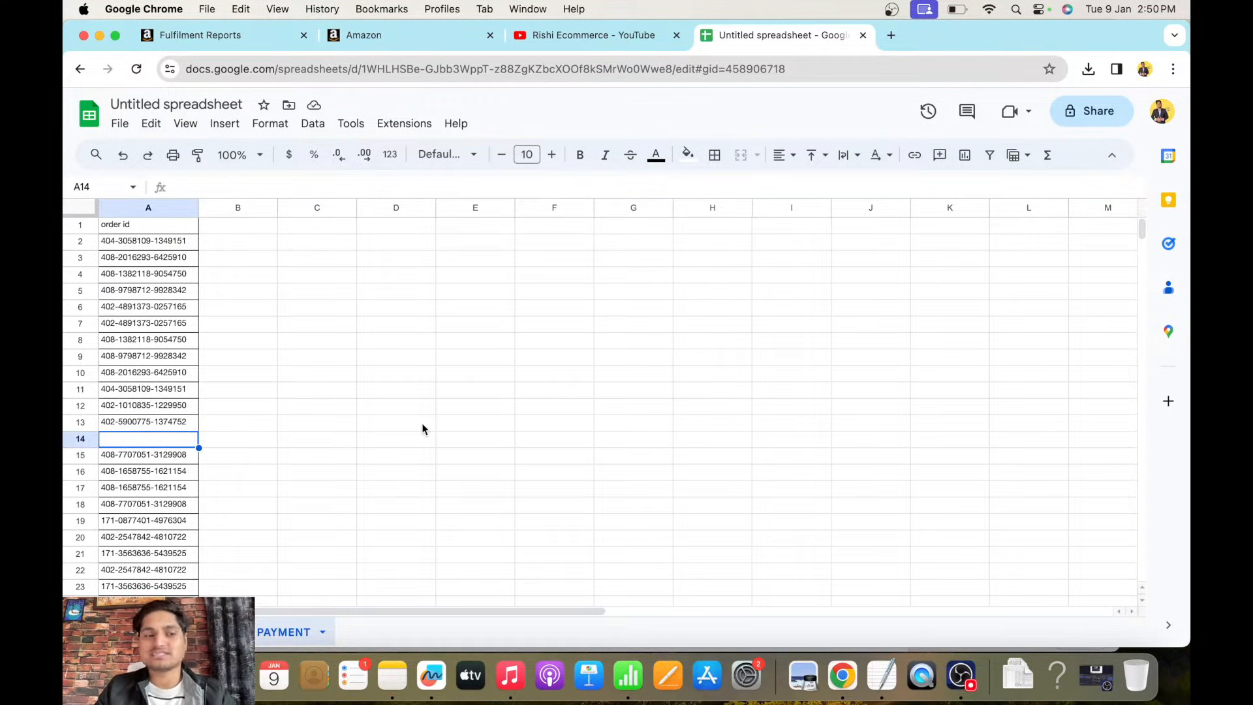
Undo the widening of column A and the order id paste in the PAYMENT sheet.
{"action": "key", "text": "super+z"}
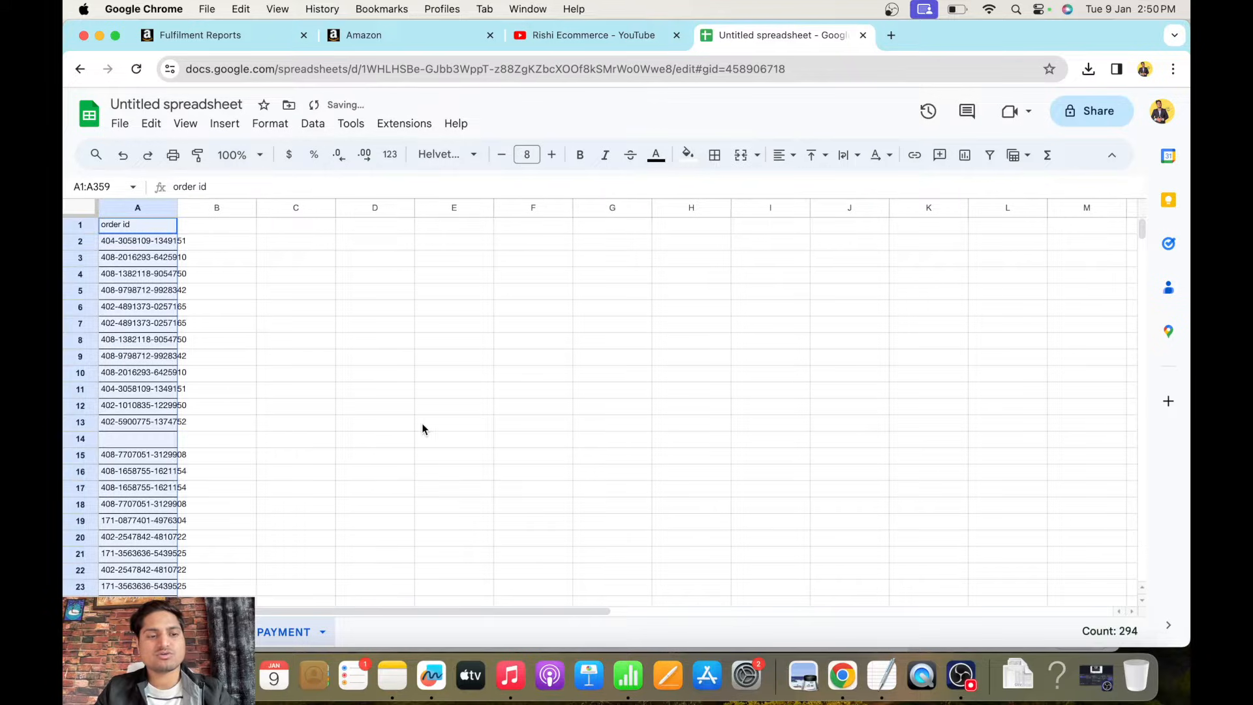
{"action": "key", "text": "super+z"}
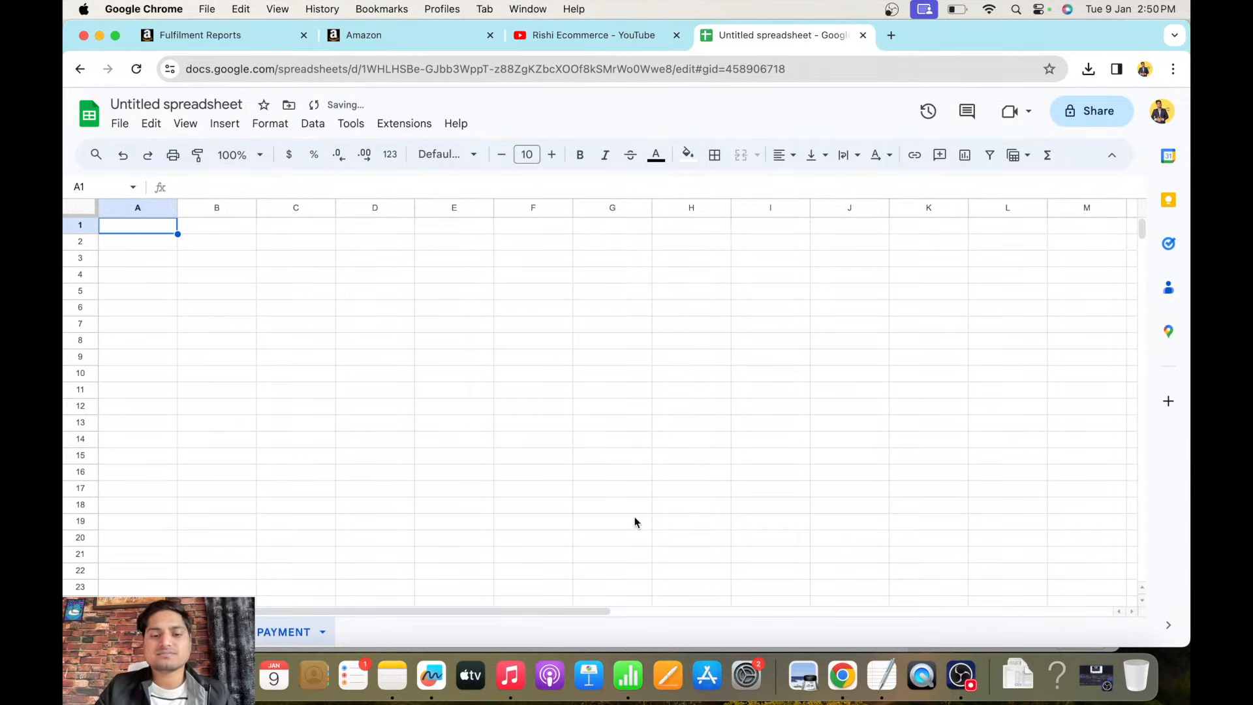
Switch to the transaction report in Numbers and go to the date/time header at the start of row 12.
{"action": "left_click", "coordinate": [628, 677]}
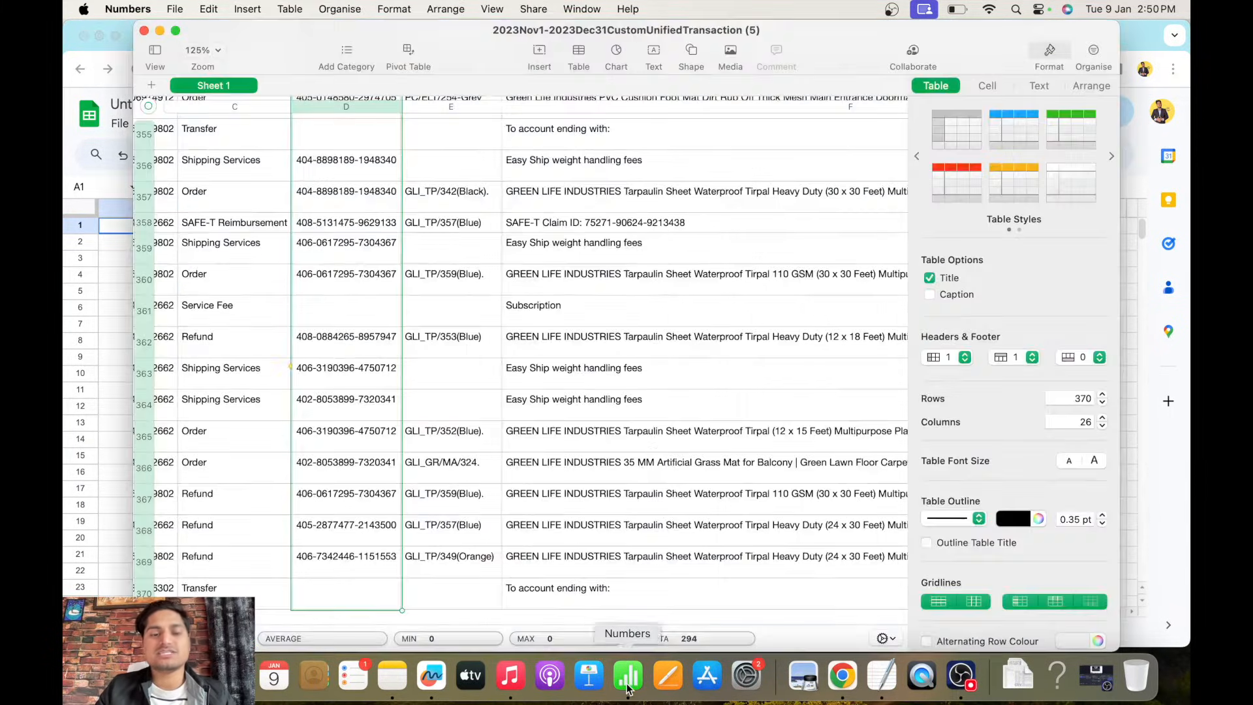
{"action": "left_click", "coordinate": [360, 303]}
{"action": "key", "text": "super+Up"}
{"action": "key", "text": "Down"}
{"action": "key", "text": "Down"}
{"action": "key", "text": "Down"}
{"action": "key", "text": "Down"}
{"action": "key", "text": "Down"}
{"action": "key", "text": "Down"}
{"action": "key", "text": "Down"}
{"action": "key", "text": "Down"}
{"action": "key", "text": "Down"}
{"action": "key", "text": "Down"}
{"action": "key", "text": "Down"}
{"action": "key", "text": "Down"}
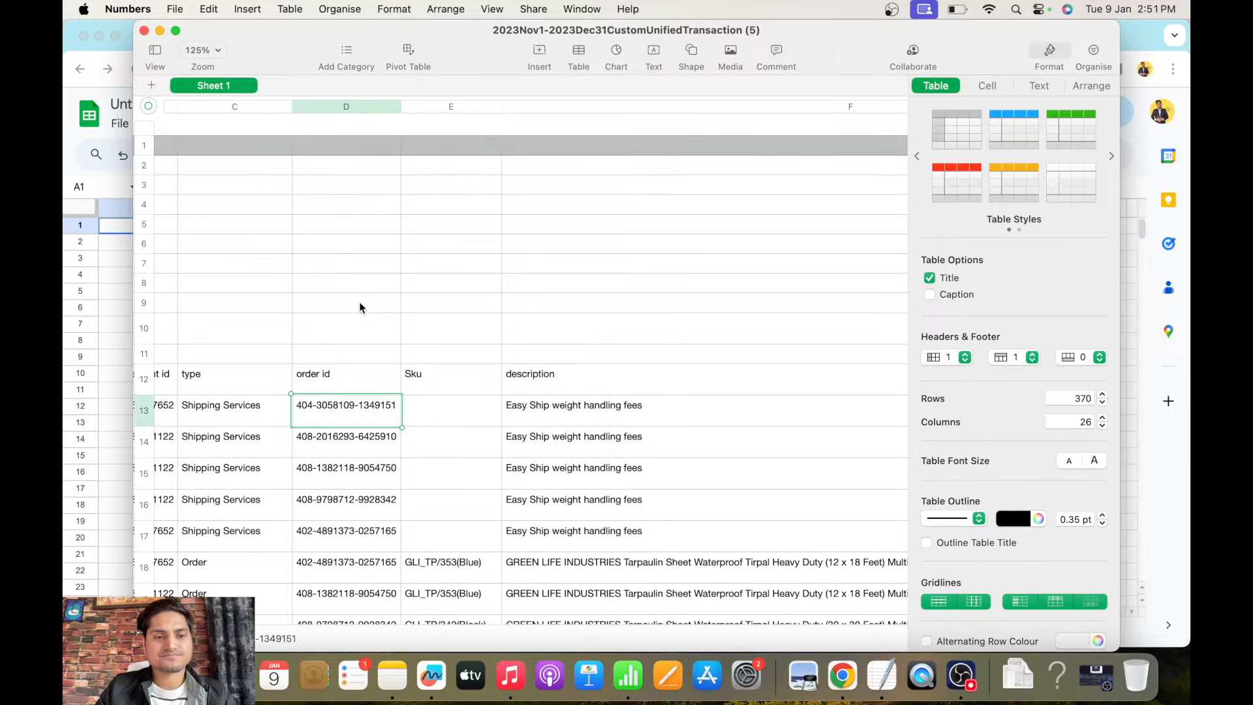
{"action": "key", "text": "Up"}
{"action": "key", "text": "Left"}
{"action": "key", "text": "Left"}
{"action": "key", "text": "Left"}
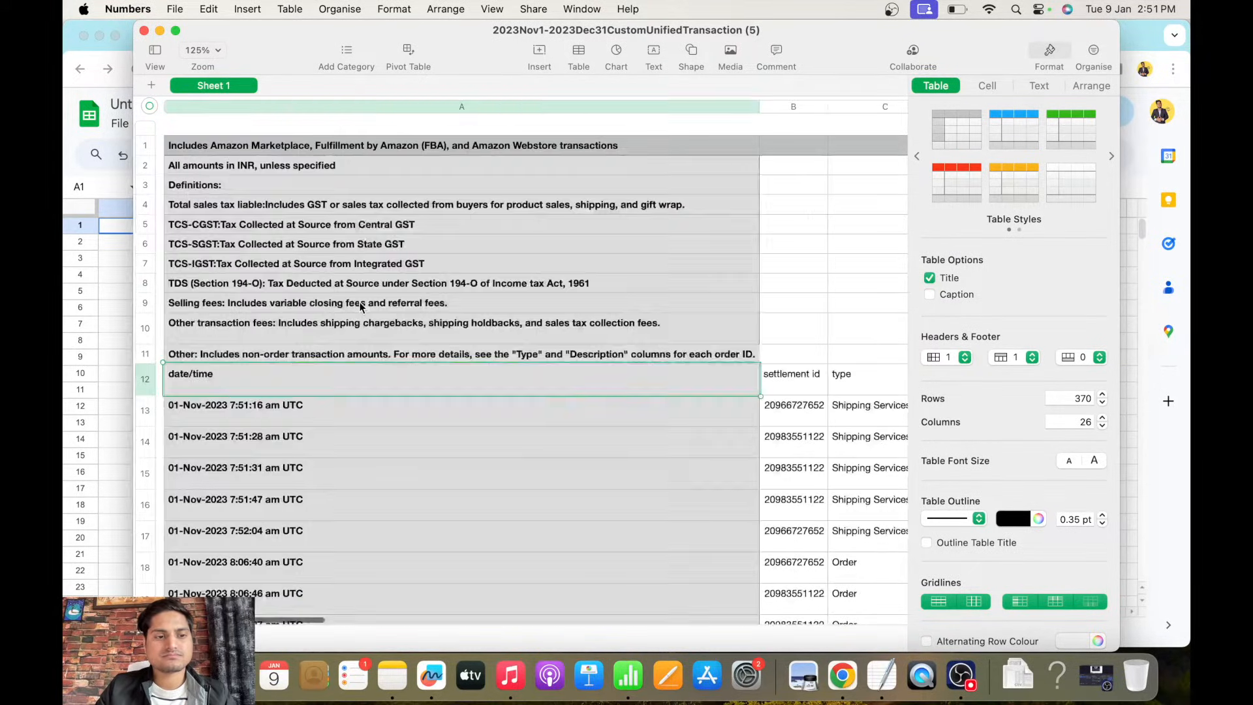
Look through the transaction report's row 12 headers from settlement id across to marketplace.
{"action": "key", "text": "Right"}
{"action": "key", "text": "Right"}
{"action": "key", "text": "Right"}
{"action": "key", "text": "Right"}
{"action": "key", "text": "Right"}
{"action": "key", "text": "Right"}
{"action": "key", "text": "Right"}
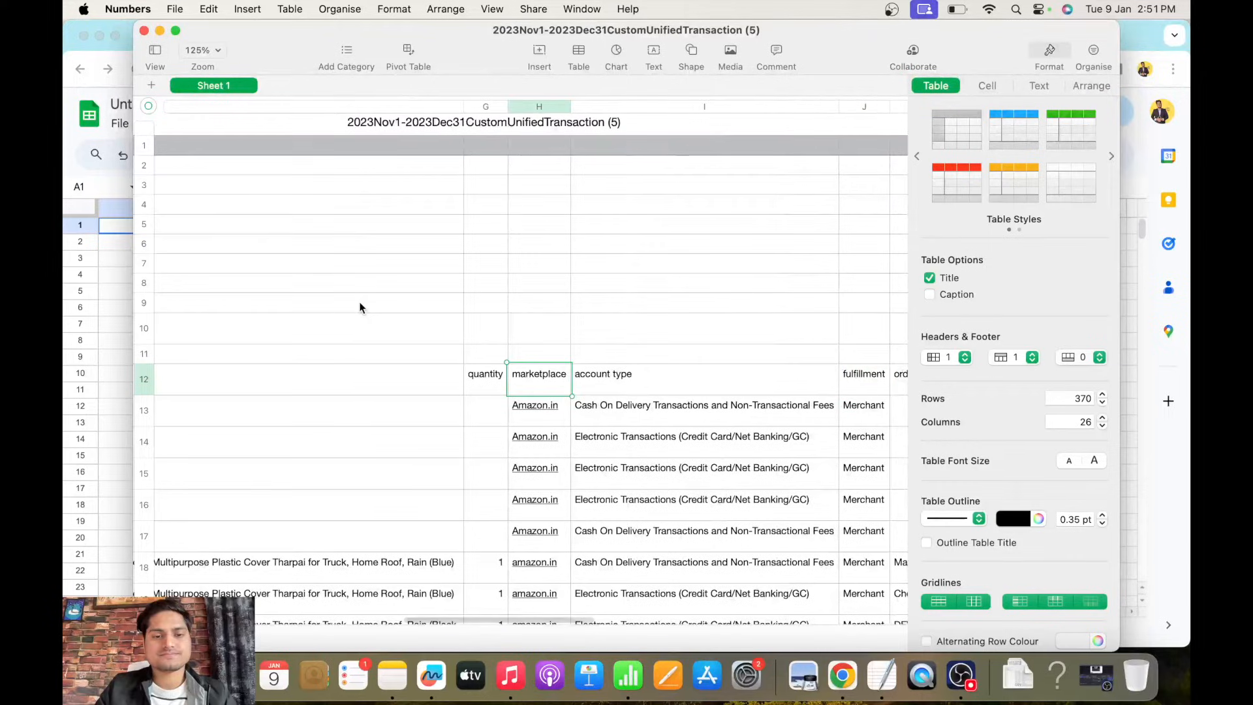
{"action": "key", "text": "Left"}
{"action": "key", "text": "Left"}
{"action": "key", "text": "Left"}
{"action": "key", "text": "Left"}
{"action": "key", "text": "Left"}
{"action": "key", "text": "Right"}
{"action": "key", "text": "Right"}
{"action": "key", "text": "Right"}
{"action": "key", "text": "Right"}
{"action": "key", "text": "Right"}
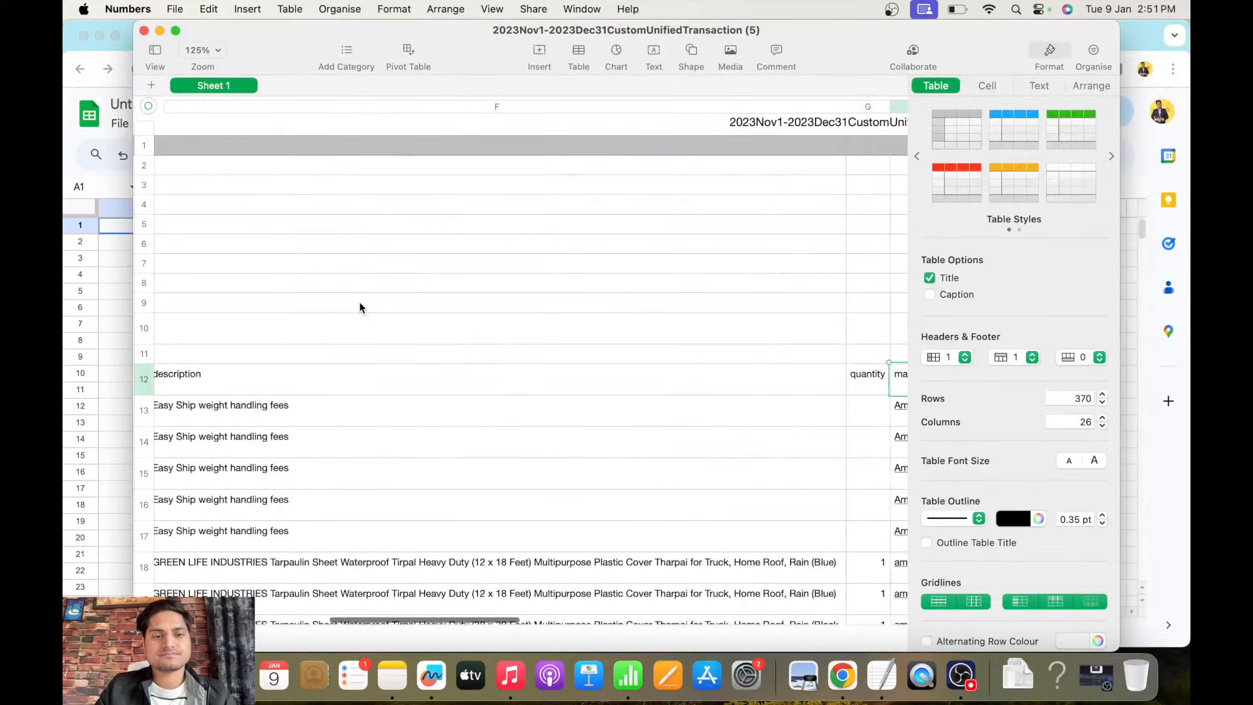
Copy the transaction report's order id column again, from its row 12 header down to row 370.
{"action": "key", "text": "Left"}
{"action": "key", "text": "Left"}
{"action": "key", "text": "Left"}
{"action": "key", "text": "Left"}
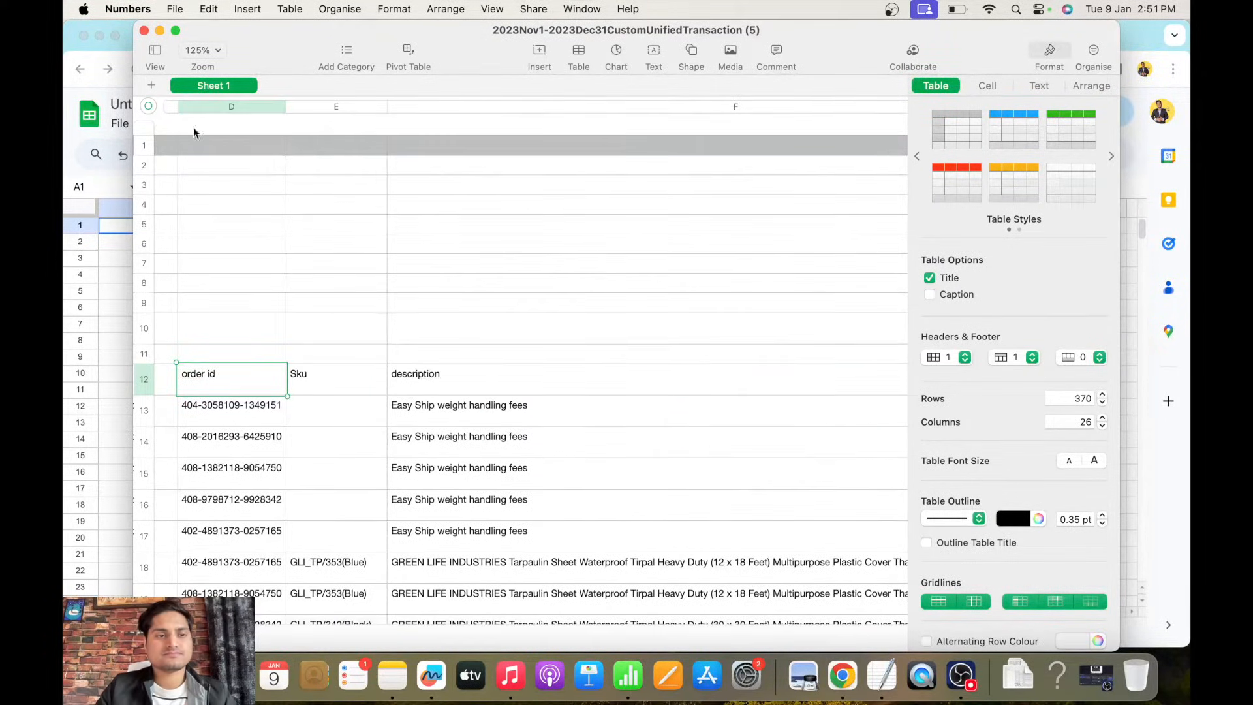
{"action": "key", "text": "Right"}
{"action": "scroll", "coordinate": [311, 375], "scroll_direction": "left", "scroll_amount": 10}
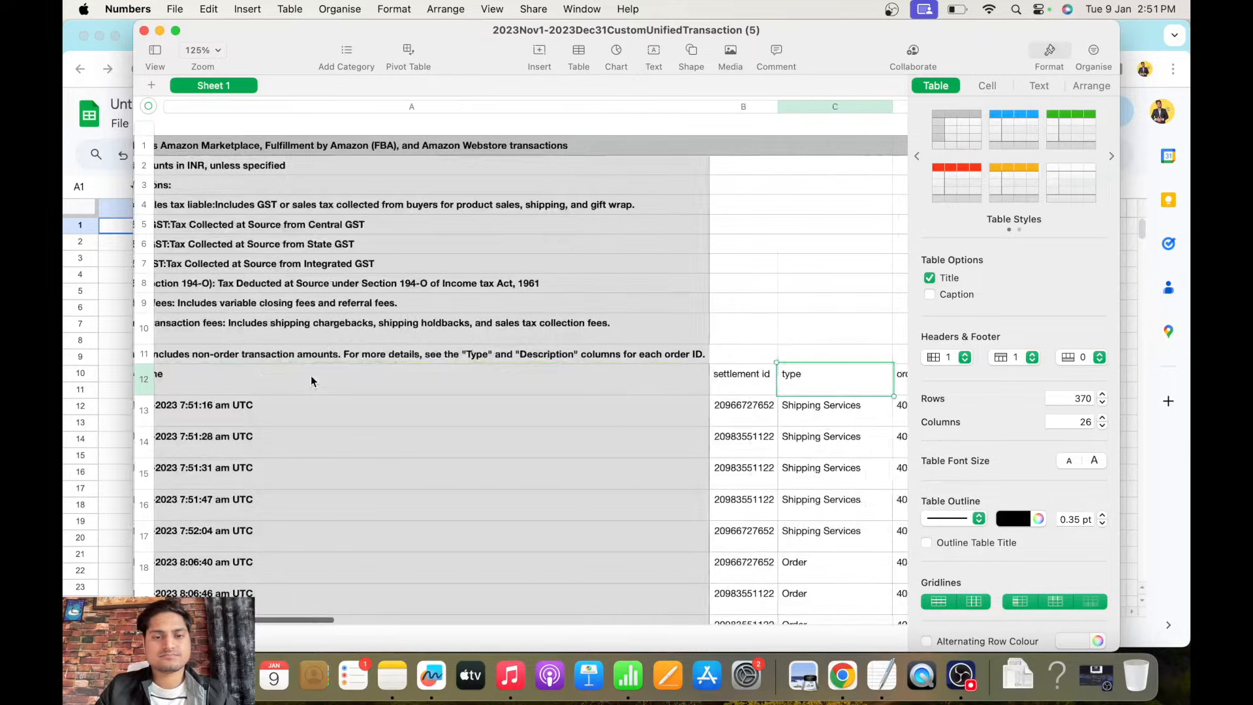
{"action": "key", "text": "Left"}
{"action": "key", "text": "super+shift+Down"}
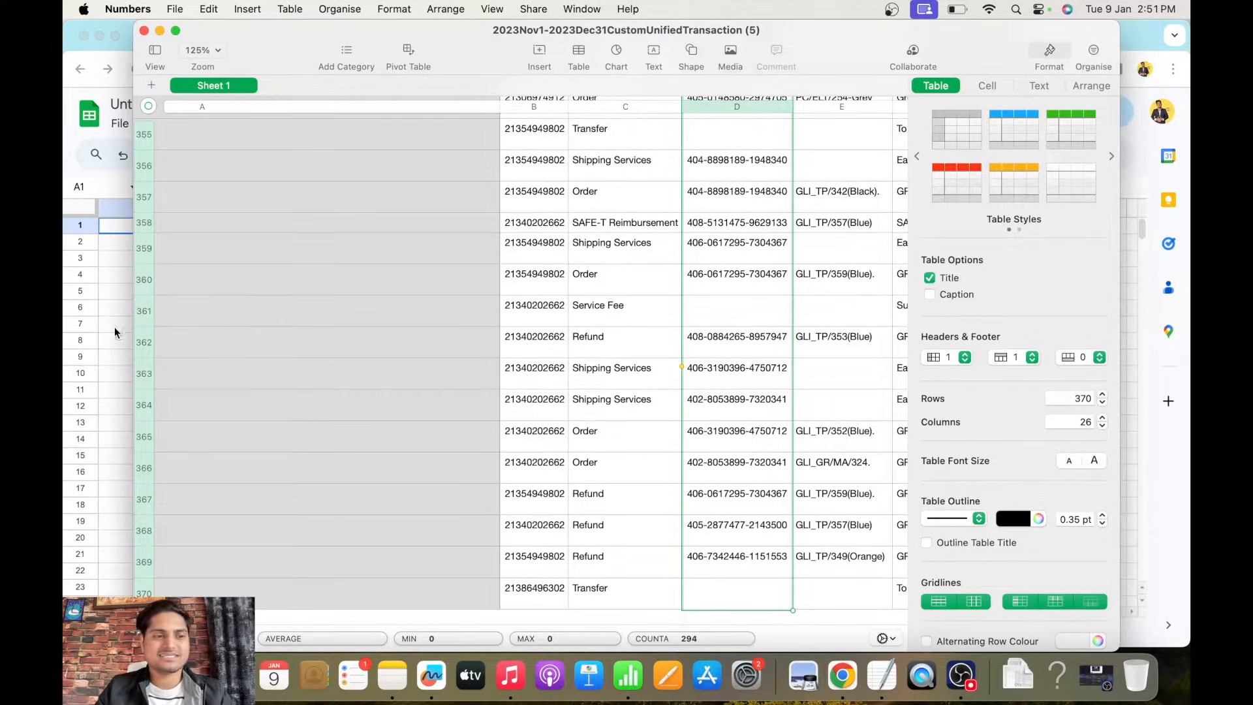
Paste the order id column into the PAYMENT sheet in Google Sheets from cell A1 and fit column A's width to its contents.
{"action": "left_click", "coordinate": [93, 353]}
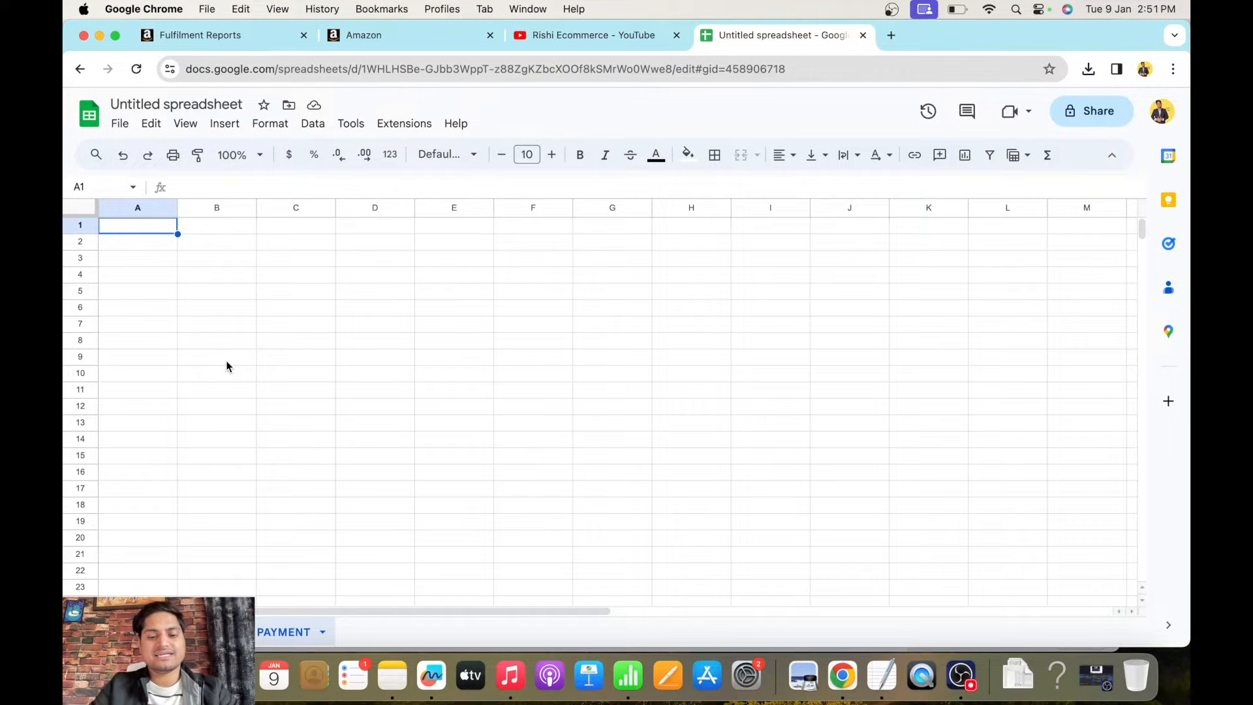
{"action": "key", "text": "super+v"}
{"action": "left_click", "coordinate": [396, 374]}
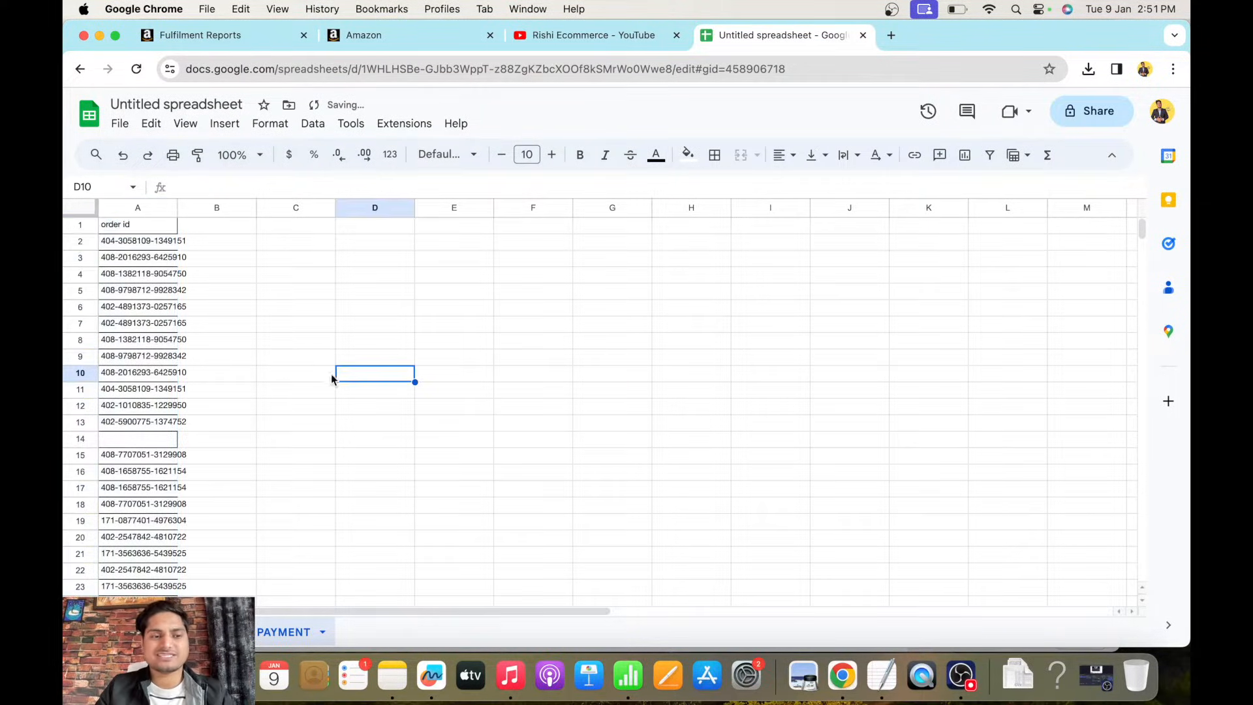
{"action": "double_click", "coordinate": [177, 207]}
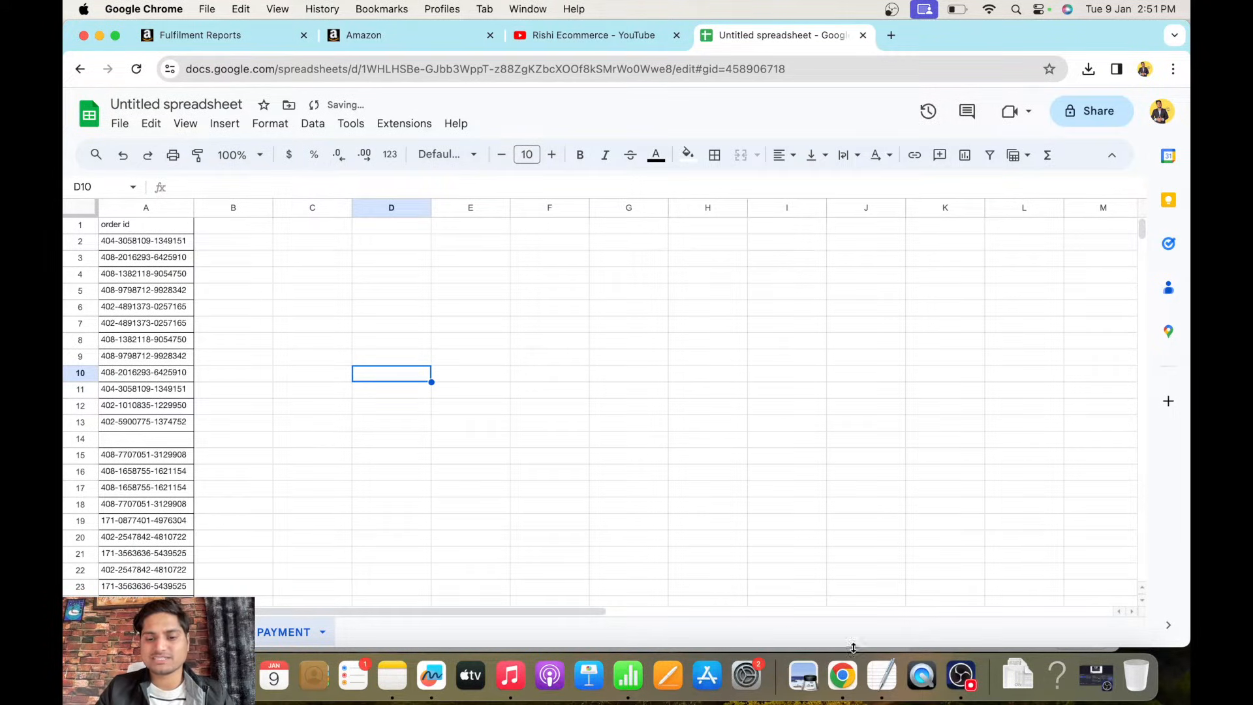
Switch back to the transaction report in Numbers and go to the Sku header in row 12.
{"action": "left_click", "coordinate": [628, 685]}
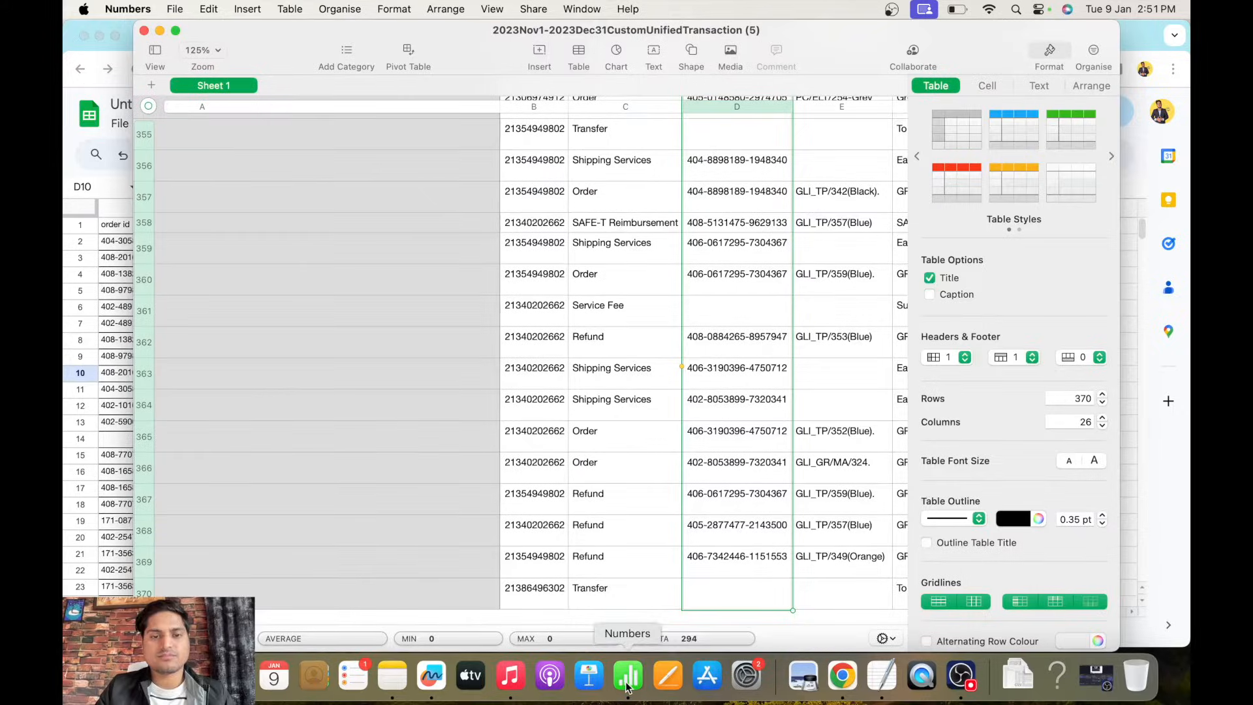
{"action": "key", "text": "Down"}
{"action": "key", "text": "Down"}
{"action": "key", "text": "Down"}
{"action": "key", "text": "Down"}
{"action": "key", "text": "Down"}
{"action": "key", "text": "Down"}
{"action": "key", "text": "Down"}
{"action": "key", "text": "Down"}
{"action": "key", "text": "Down"}
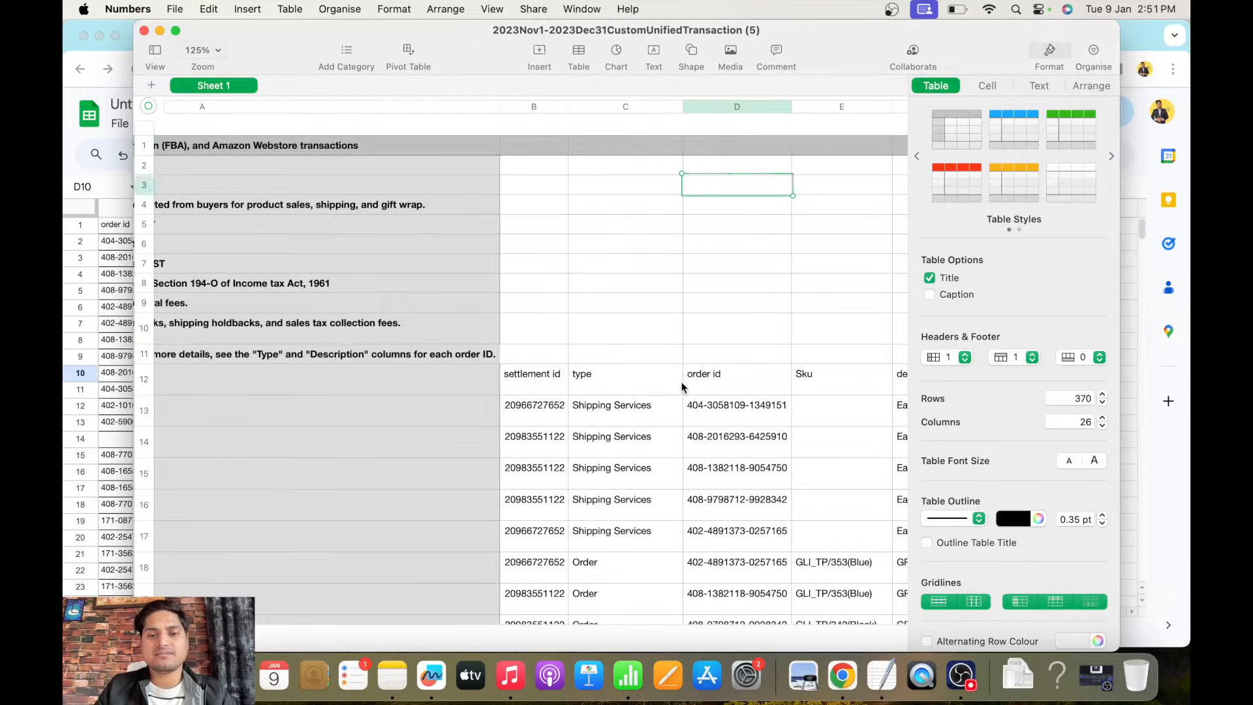
{"action": "key", "text": "Down"}
{"action": "key", "text": "Down"}
{"action": "key", "text": "Down"}
{"action": "key", "text": "Right"}
{"action": "key", "text": "Right"}
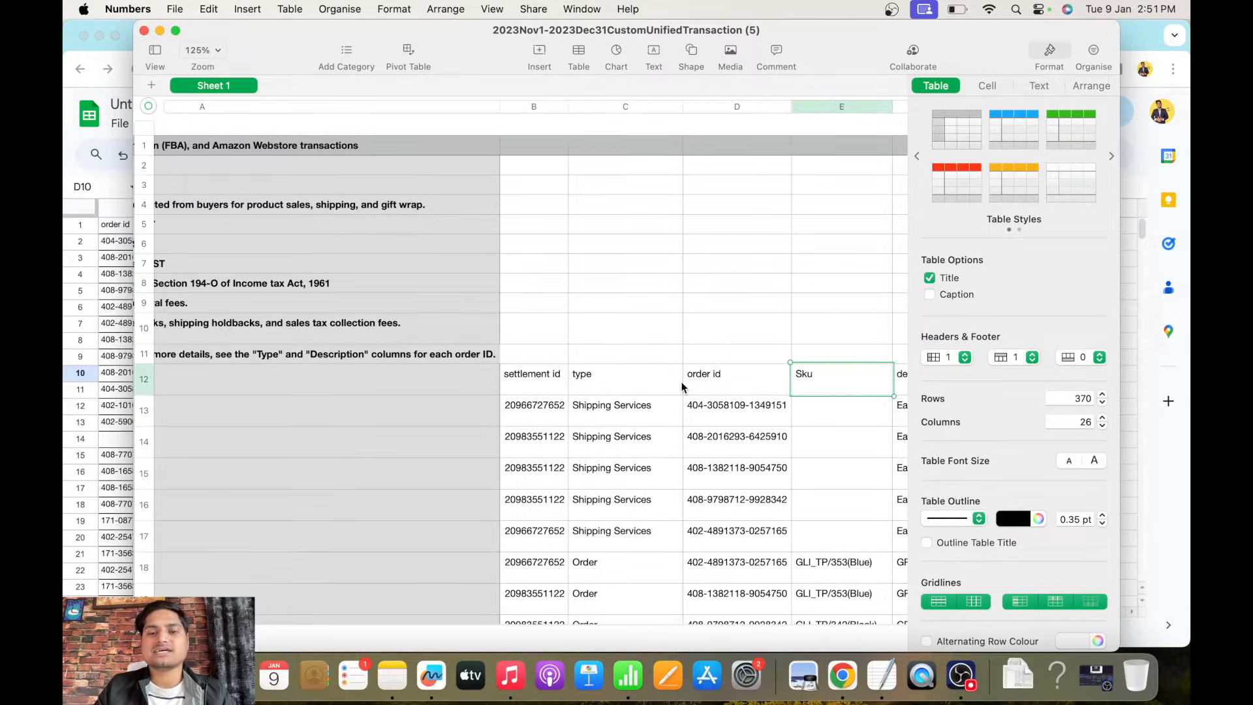
Go through the remaining row 12 headers, past account type and order state, as far as the total column.
{"action": "key", "text": "Right"}
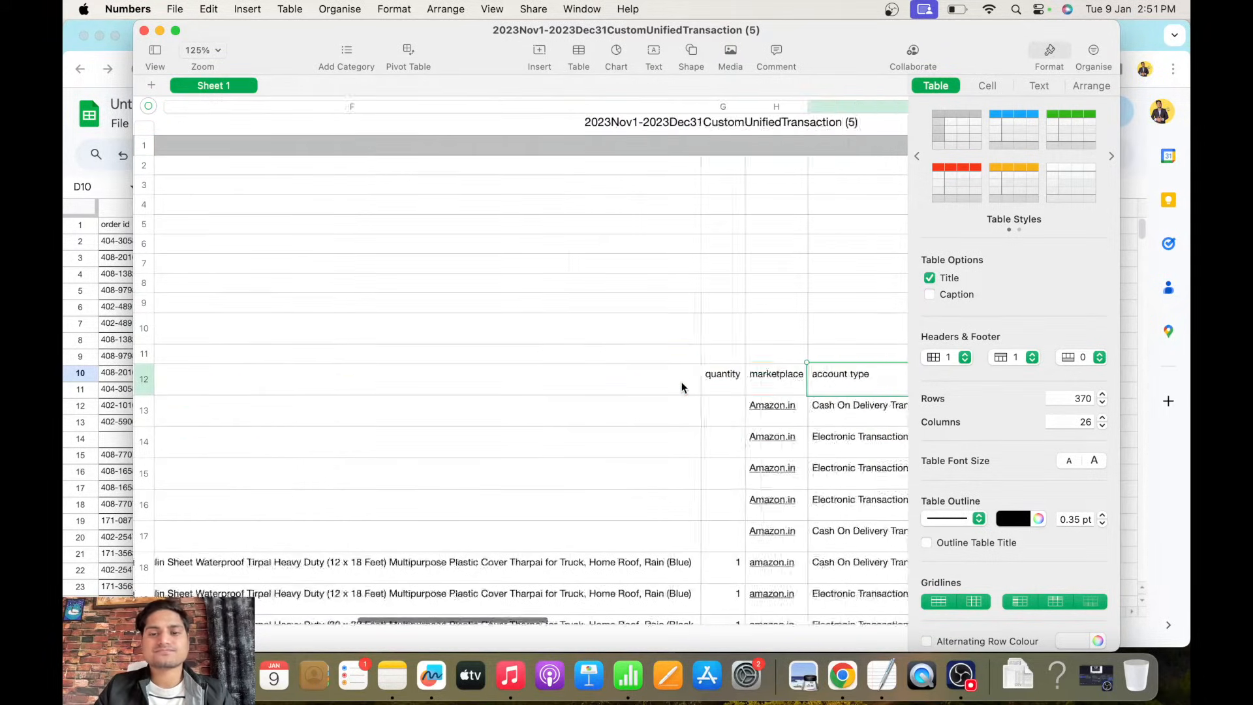
{"action": "key", "text": "Right"}
{"action": "key", "text": "Right"}
{"action": "key", "text": "Left"}
{"action": "key", "text": "Right"}
{"action": "key", "text": "Right"}
{"action": "key", "text": "Right"}
{"action": "key", "text": "Right"}
{"action": "key", "text": "Right"}
{"action": "key", "text": "Right"}
{"action": "key", "text": "Right"}
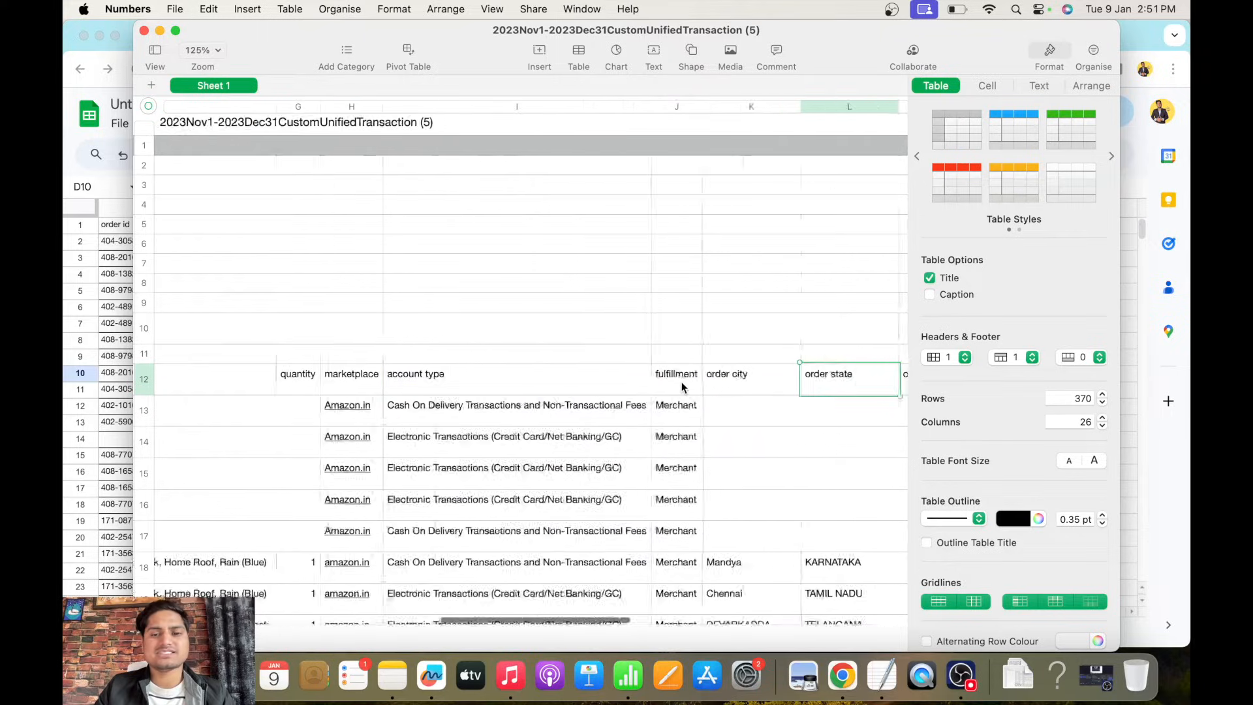
{"action": "key", "text": "Right"}
{"action": "key", "text": "Right"}
{"action": "key", "text": "Right"}
{"action": "key", "text": "Right"}
{"action": "key", "text": "Right"}
{"action": "key", "text": "Right"}
{"action": "key", "text": "Right"}
{"action": "key", "text": "Right"}
{"action": "key", "text": "Right"}
{"action": "key", "text": "Right"}
{"action": "key", "text": "Right"}
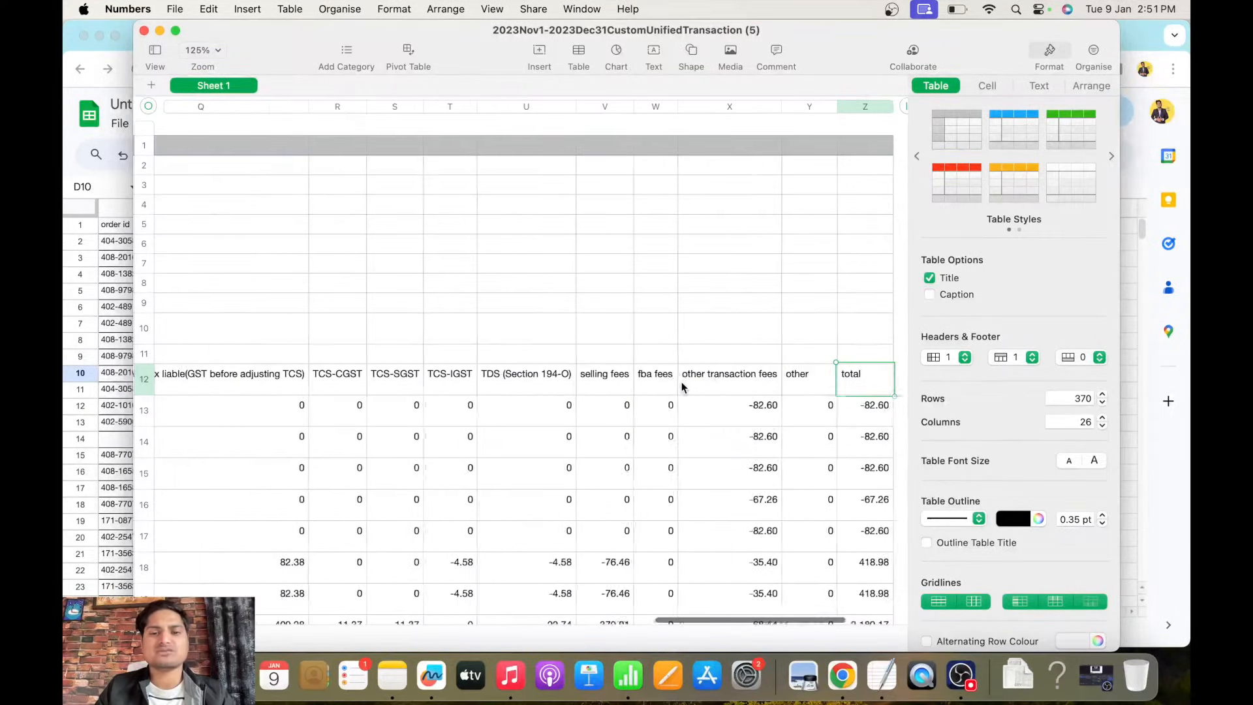
Copy the transaction report's total column from its row 12 header down to row 370.
{"action": "key", "text": "Left"}
{"action": "key", "text": "Right"}
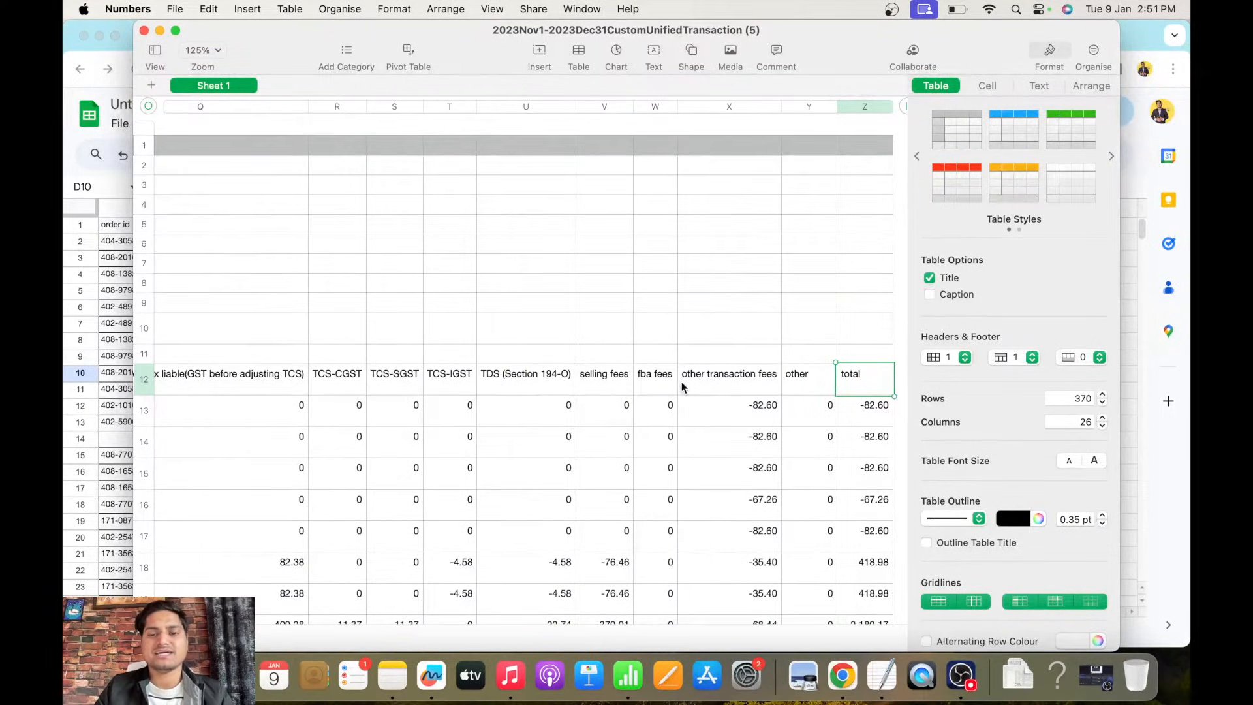
{"action": "key", "text": "super+shift+Down"}
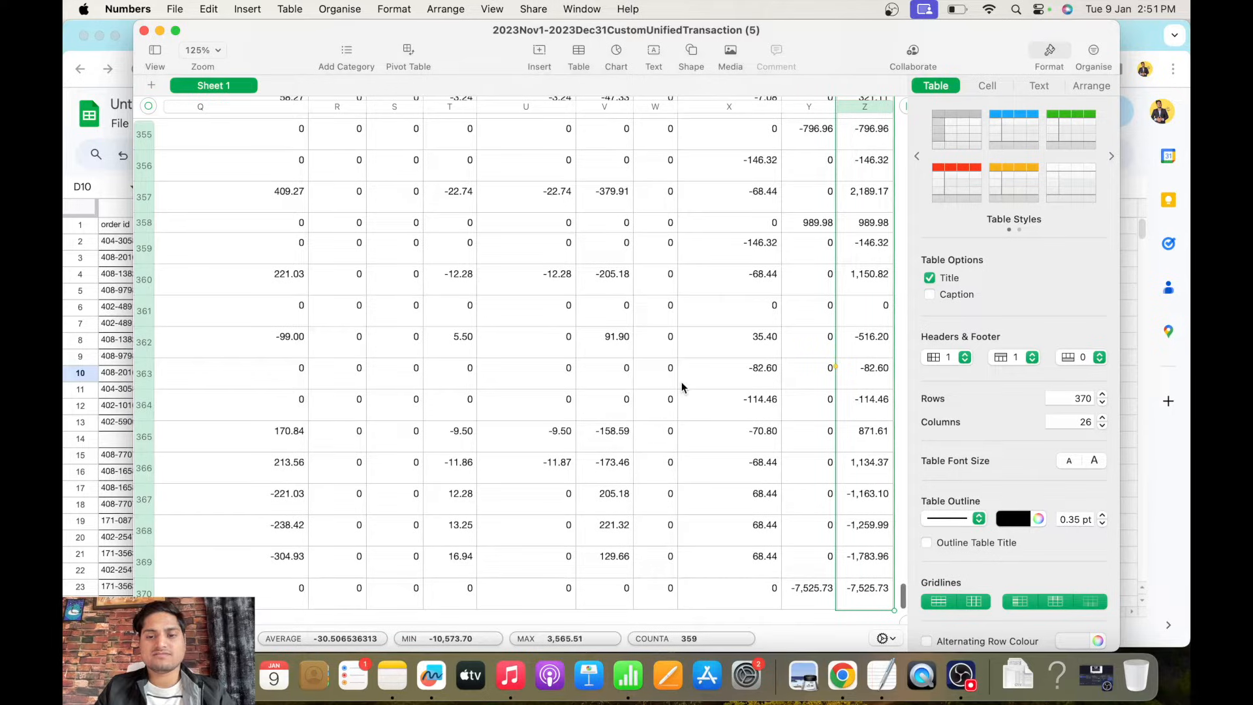
Return to the PAYMENT sheet in Google Sheets and paste the total column beside the order ids, starting in cell B1.
{"action": "left_click", "coordinate": [116, 472]}
{"action": "left_click", "coordinate": [243, 226]}
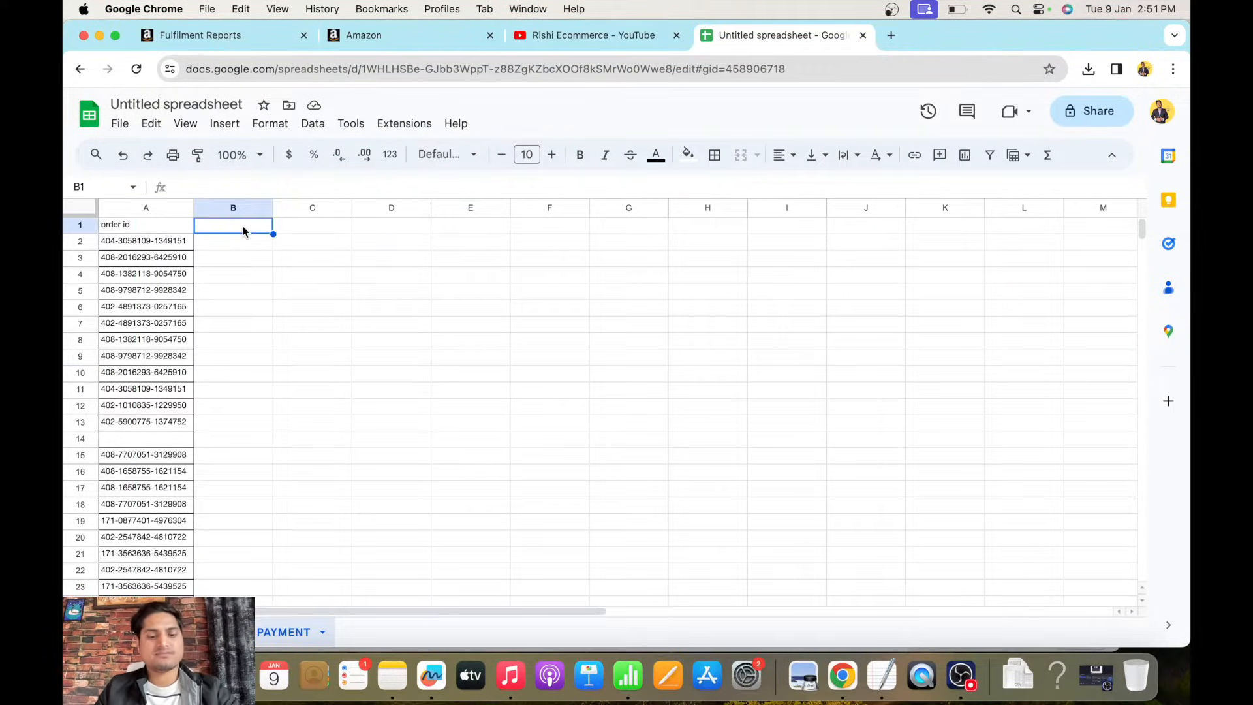
{"action": "key", "text": "super+v"}
{"action": "left_click", "coordinate": [405, 389]}
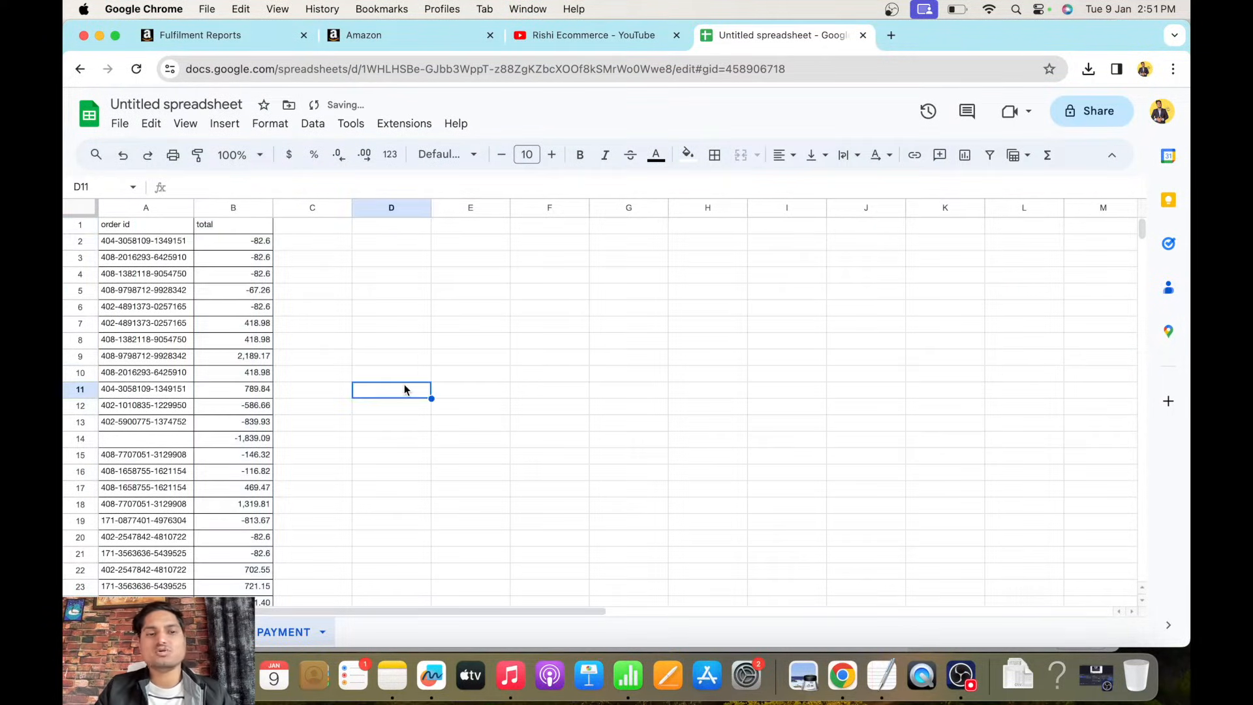
{"action": "left_click", "coordinate": [381, 340]}
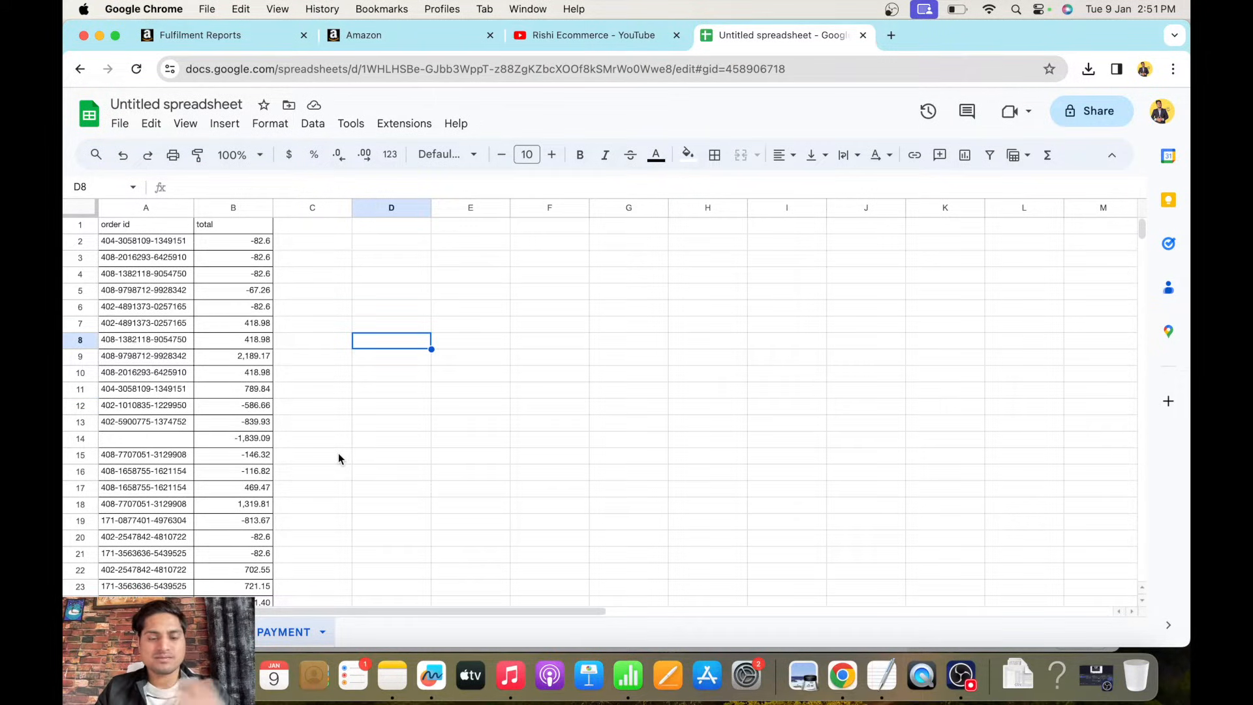
Switch to the sheet holding the order report and turn on filters for its header row.
{"action": "left_click", "coordinate": [203, 632]}
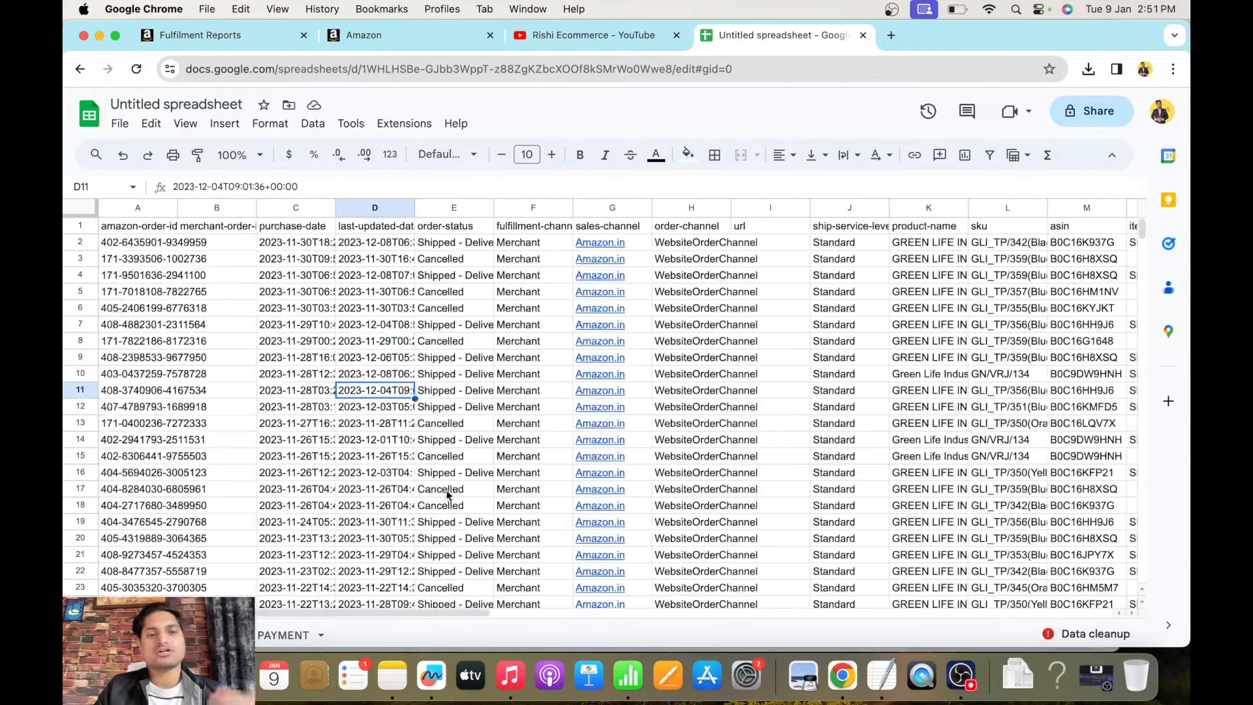
{"action": "left_click", "coordinate": [961, 675]}
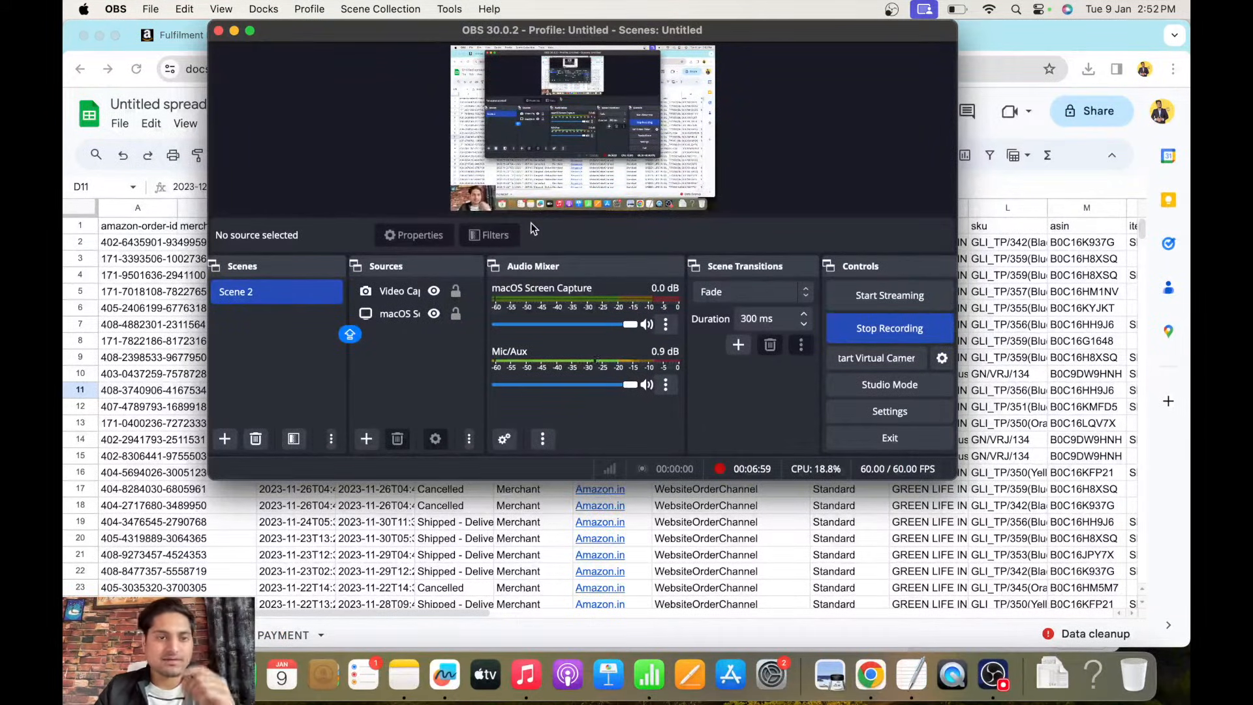
{"action": "left_click", "coordinate": [234, 30]}
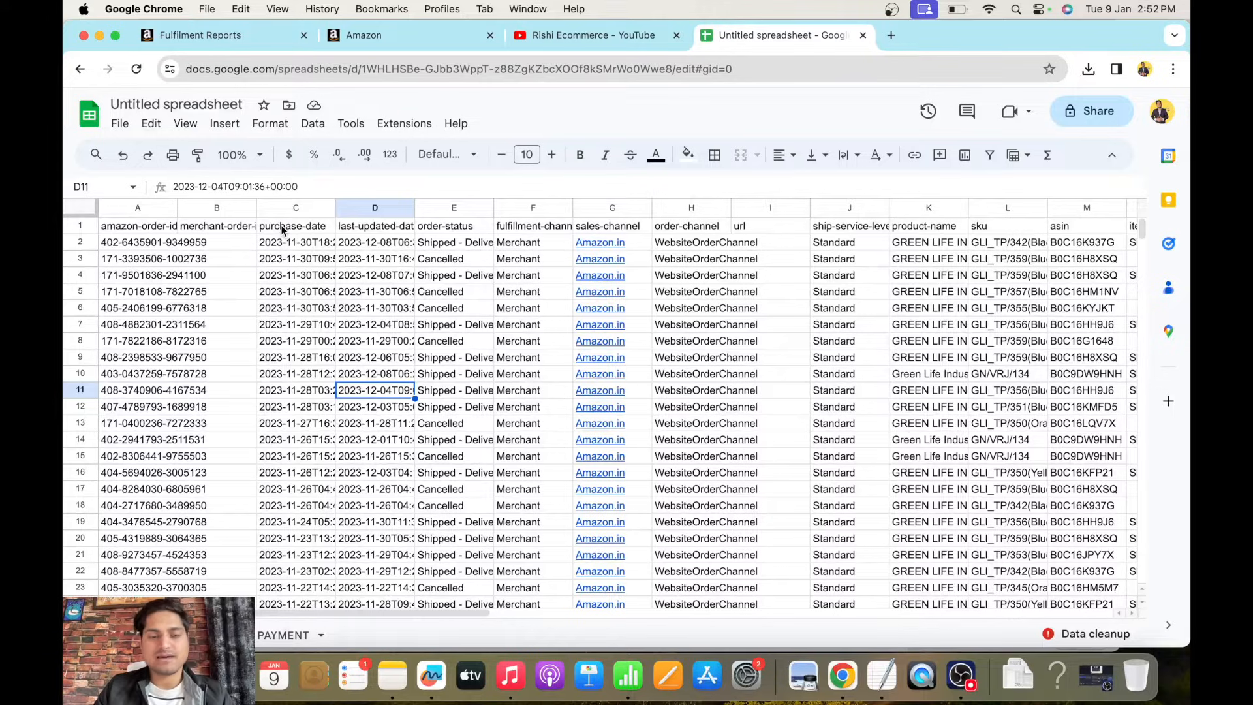
{"action": "key", "text": "Left"}
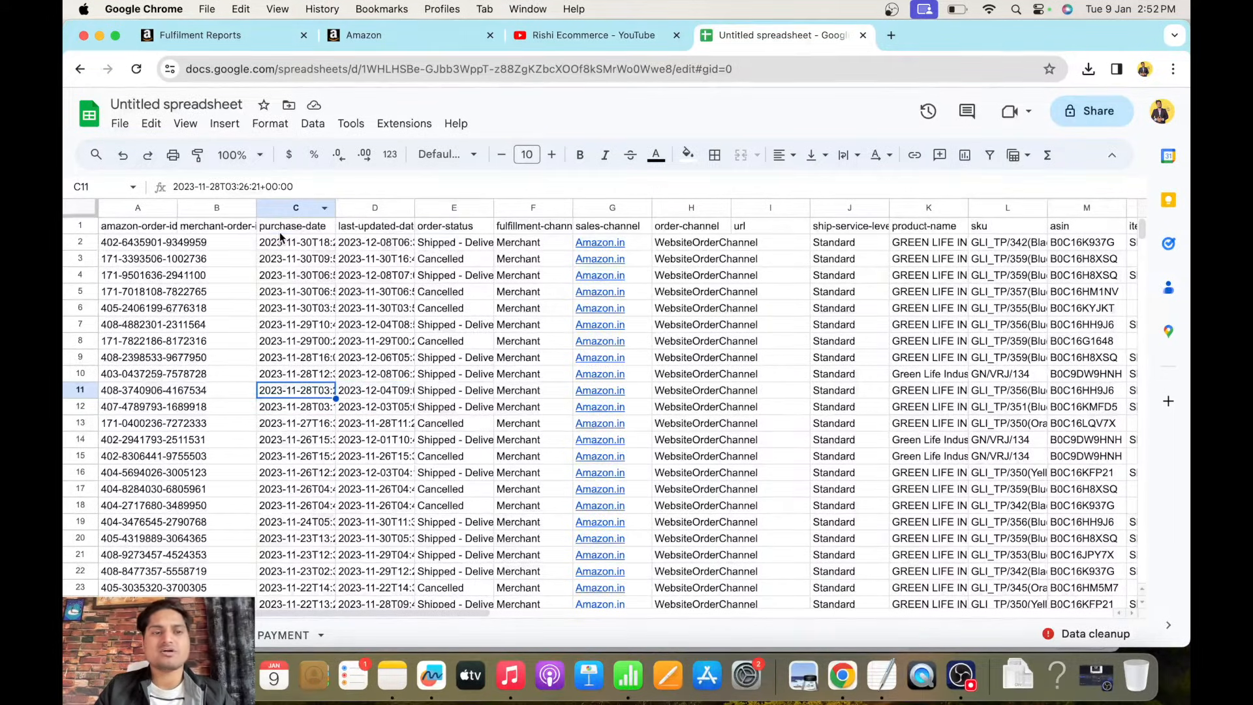
{"action": "key", "text": "ctrl+Up"}
{"action": "key", "text": "ctrl+Left"}
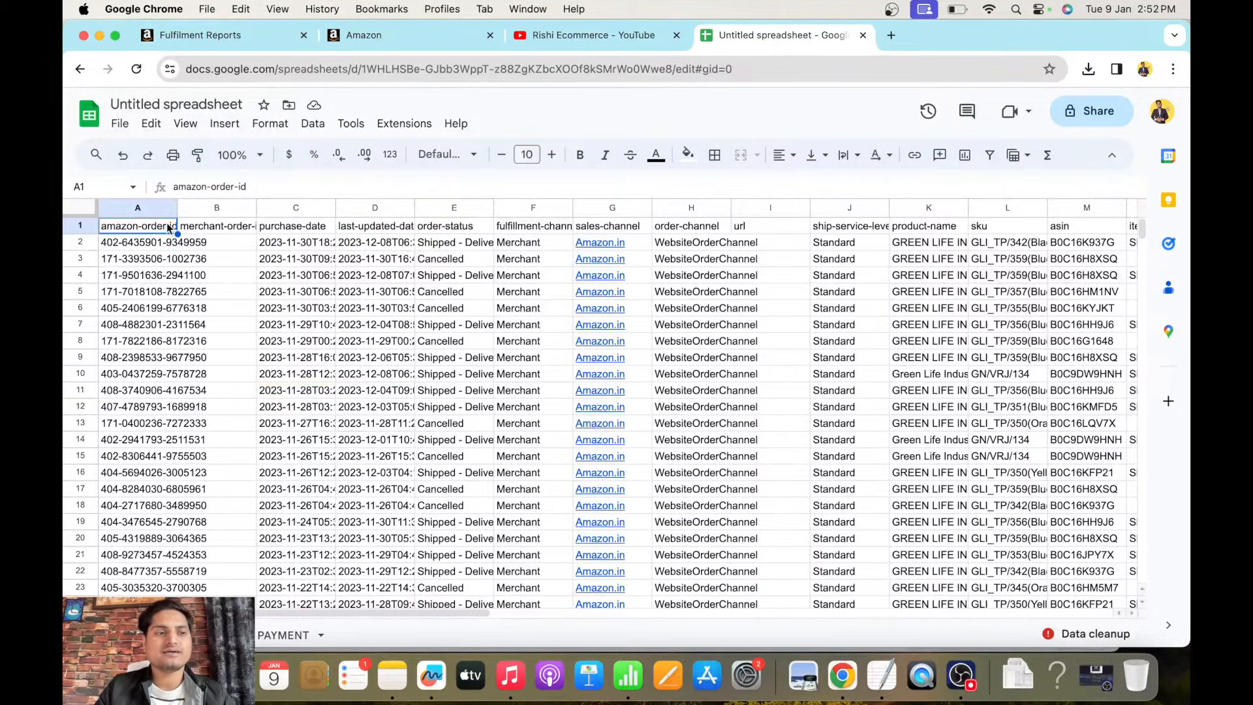
{"action": "left_click", "coordinate": [73, 228]}
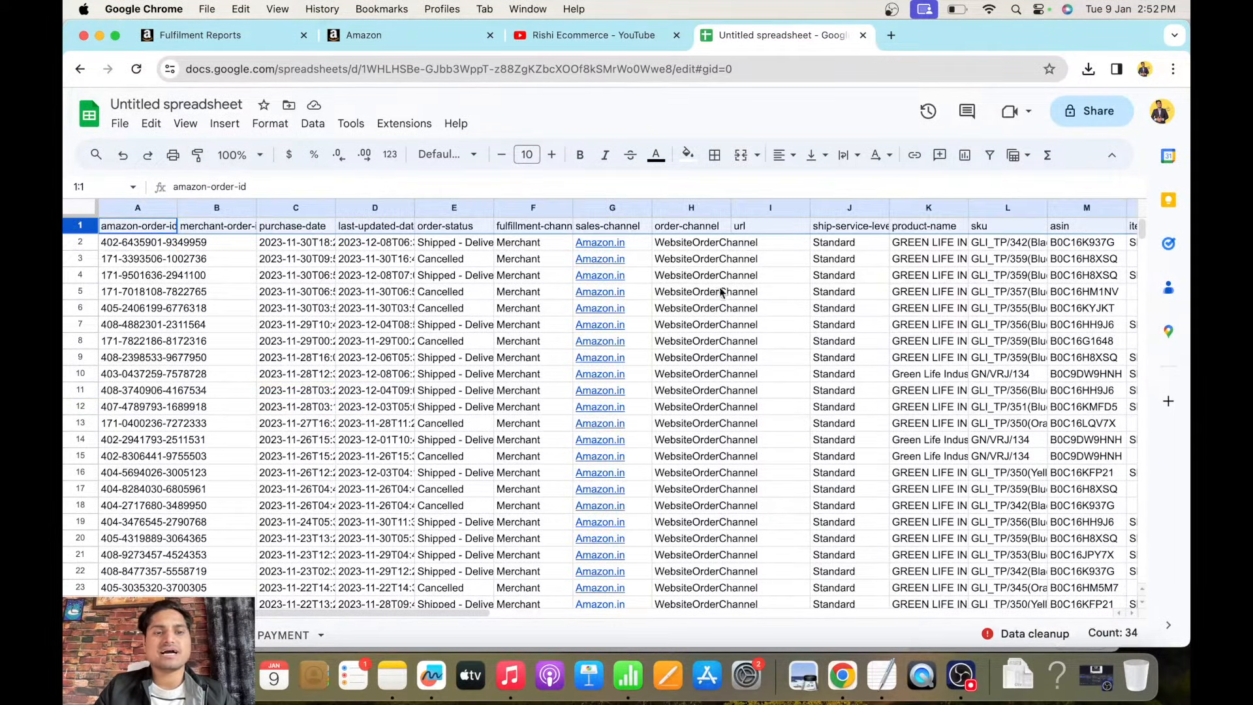
{"action": "left_click", "coordinate": [990, 156]}
Filter the item-price column to exclude blank and 0 values.
{"action": "scroll", "coordinate": [707, 319], "scroll_direction": "right", "scroll_amount": 13}
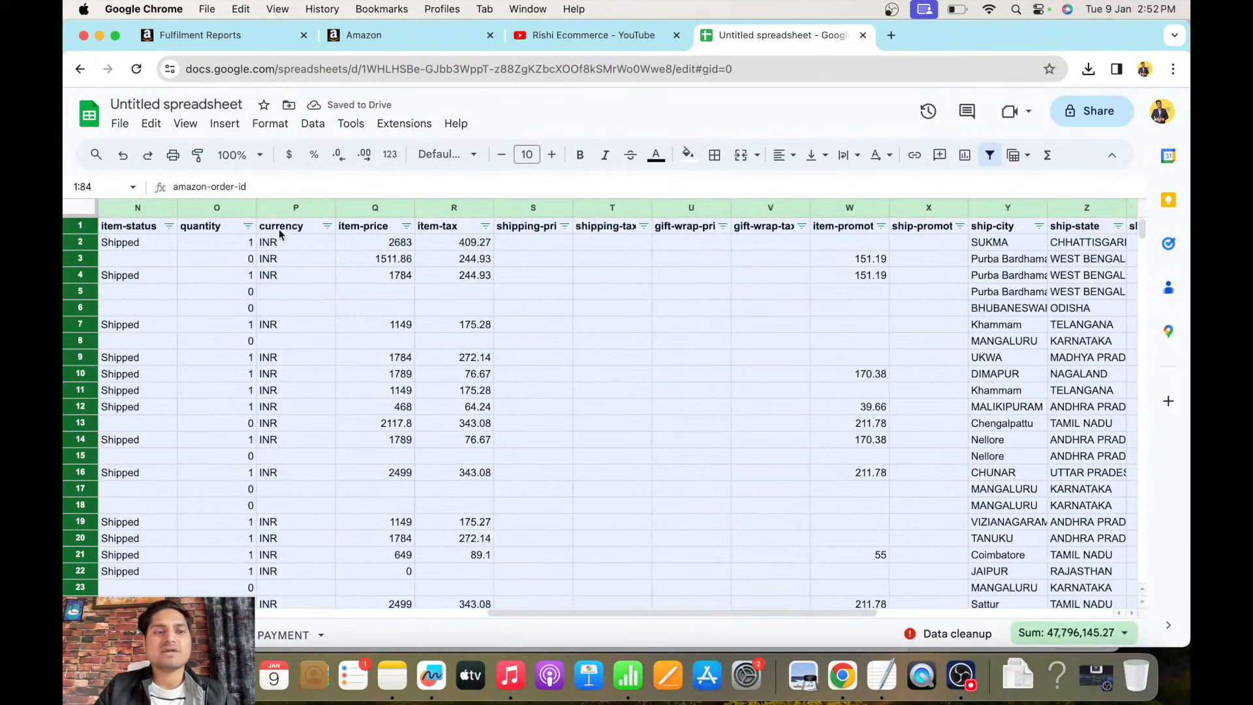
{"action": "left_click", "coordinate": [407, 228]}
{"action": "left_click", "coordinate": [489, 378]}
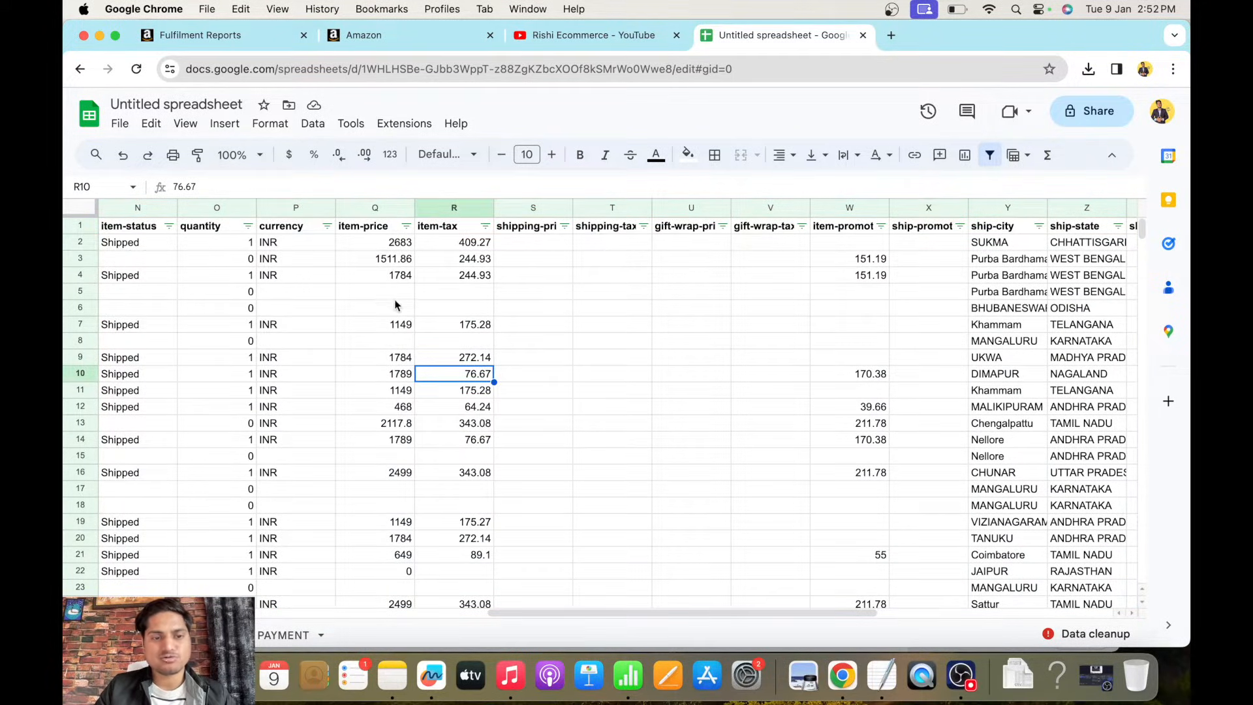
{"action": "left_click", "coordinate": [406, 226]}
{"action": "left_click", "coordinate": [248, 420]}
{"action": "left_click", "coordinate": [247, 486]}
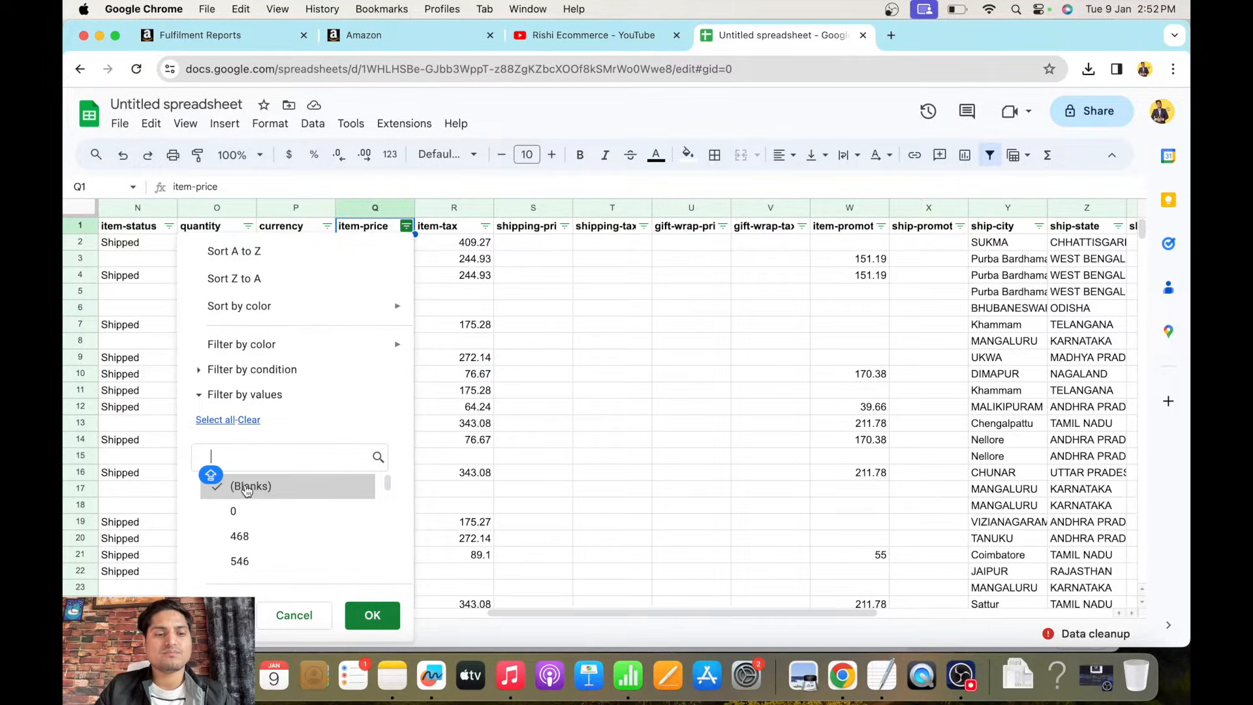
{"action": "left_click", "coordinate": [247, 510]}
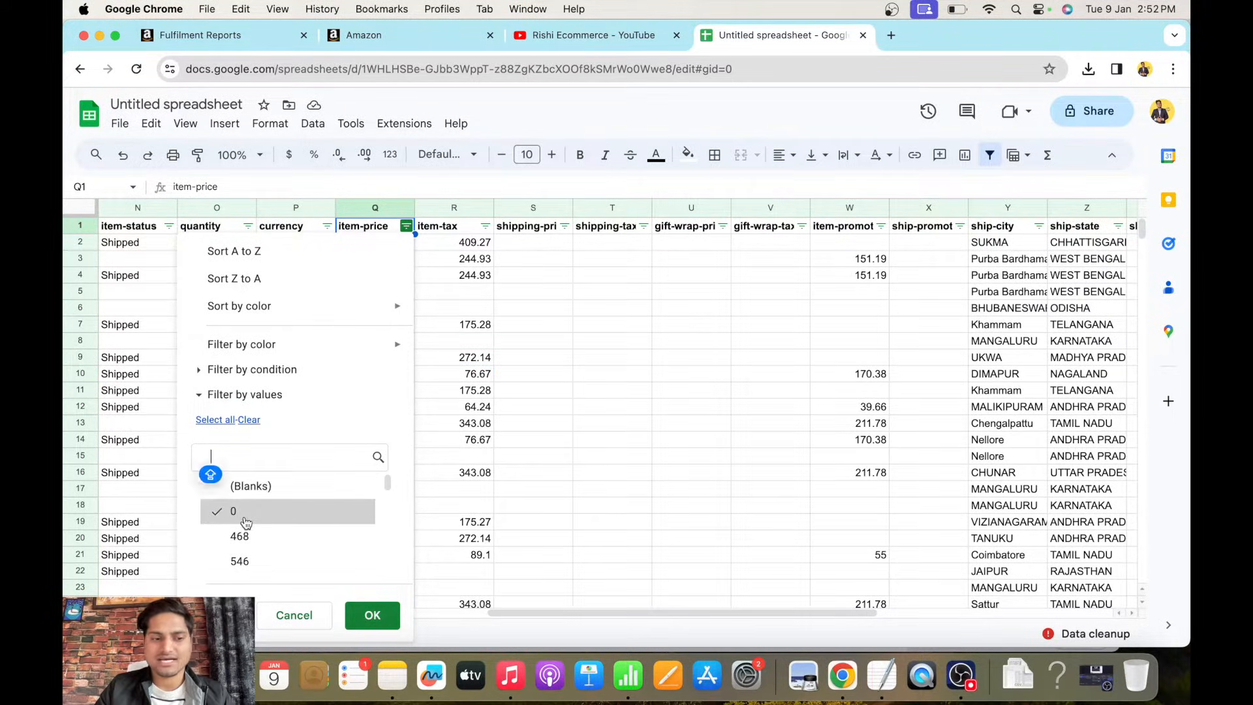
{"action": "left_click", "coordinate": [223, 423]}
{"action": "left_click", "coordinate": [215, 486]}
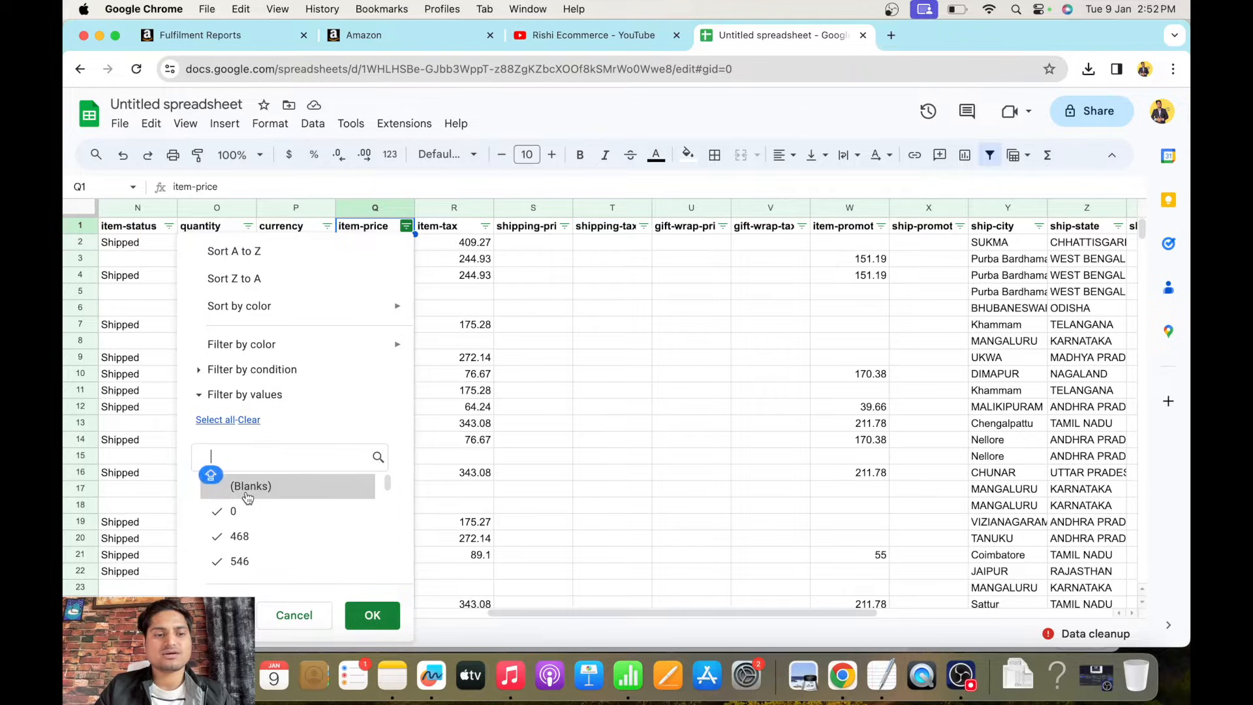
{"action": "left_click", "coordinate": [215, 511]}
{"action": "left_click", "coordinate": [376, 616]}
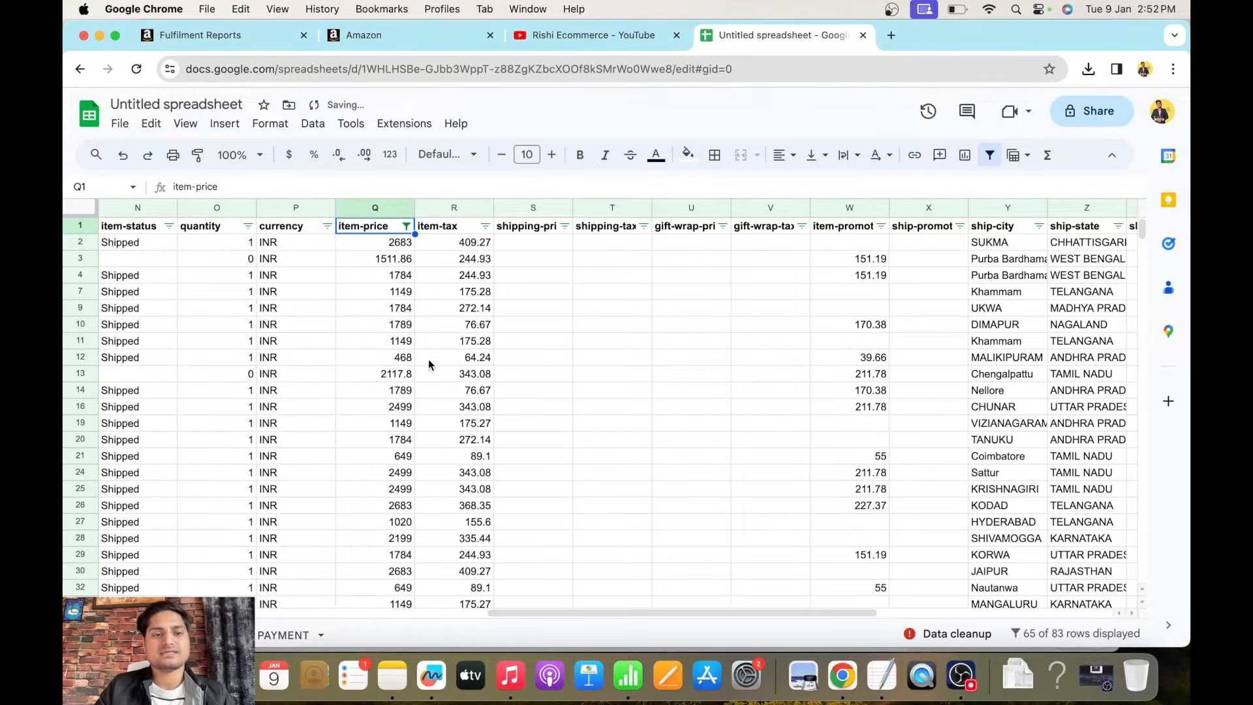
Select the filtered item-price values from Q2 down to Q84 and show their count instead of the sum.
{"action": "left_click", "coordinate": [390, 243]}
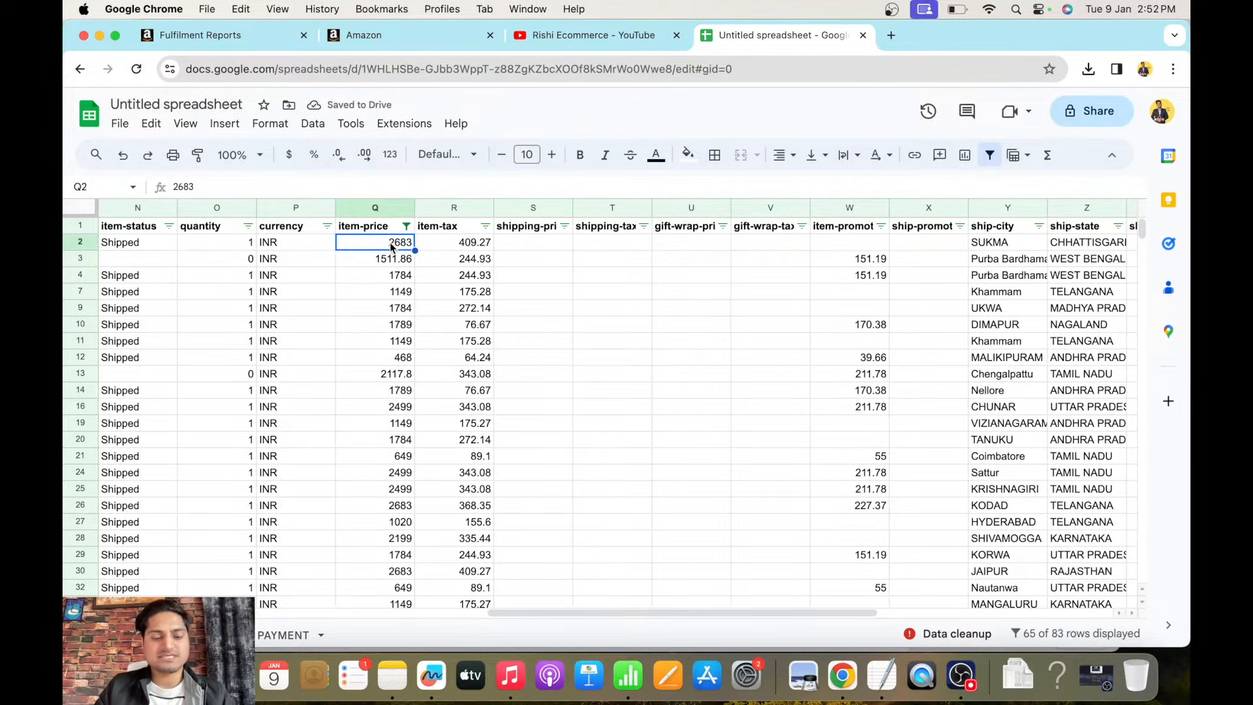
{"action": "key", "text": "super+shift+Down"}
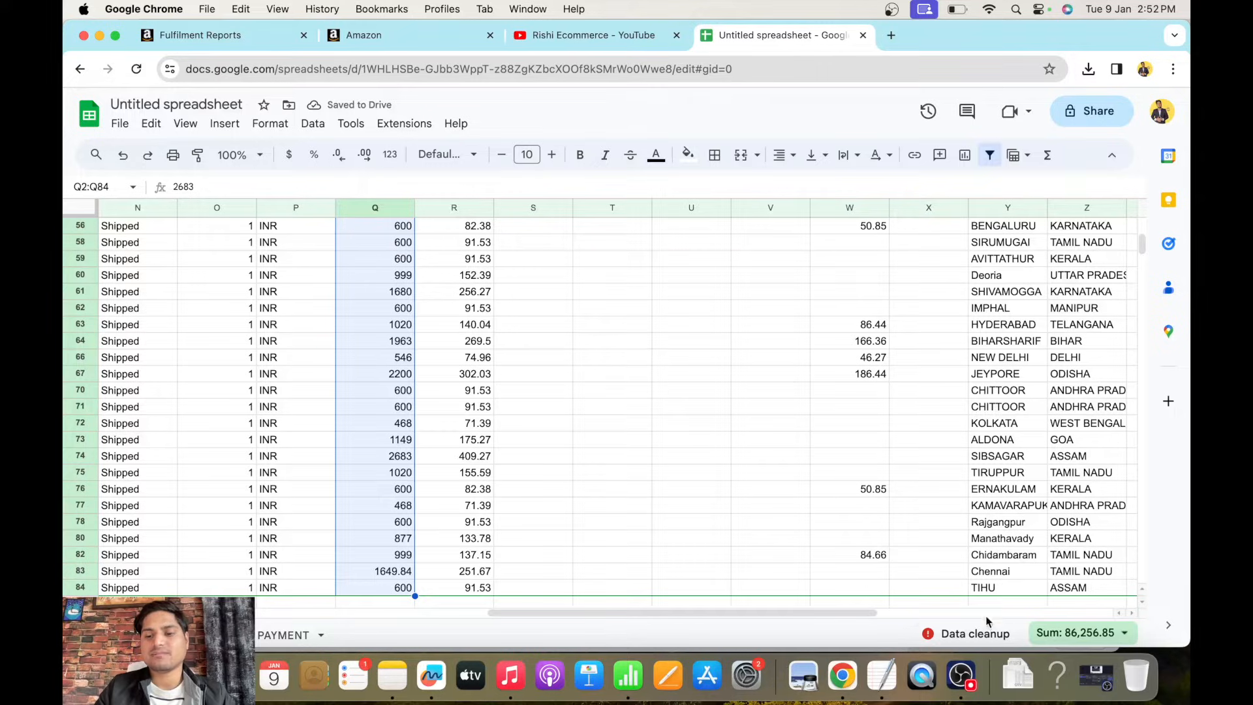
{"action": "left_click", "coordinate": [1058, 632]}
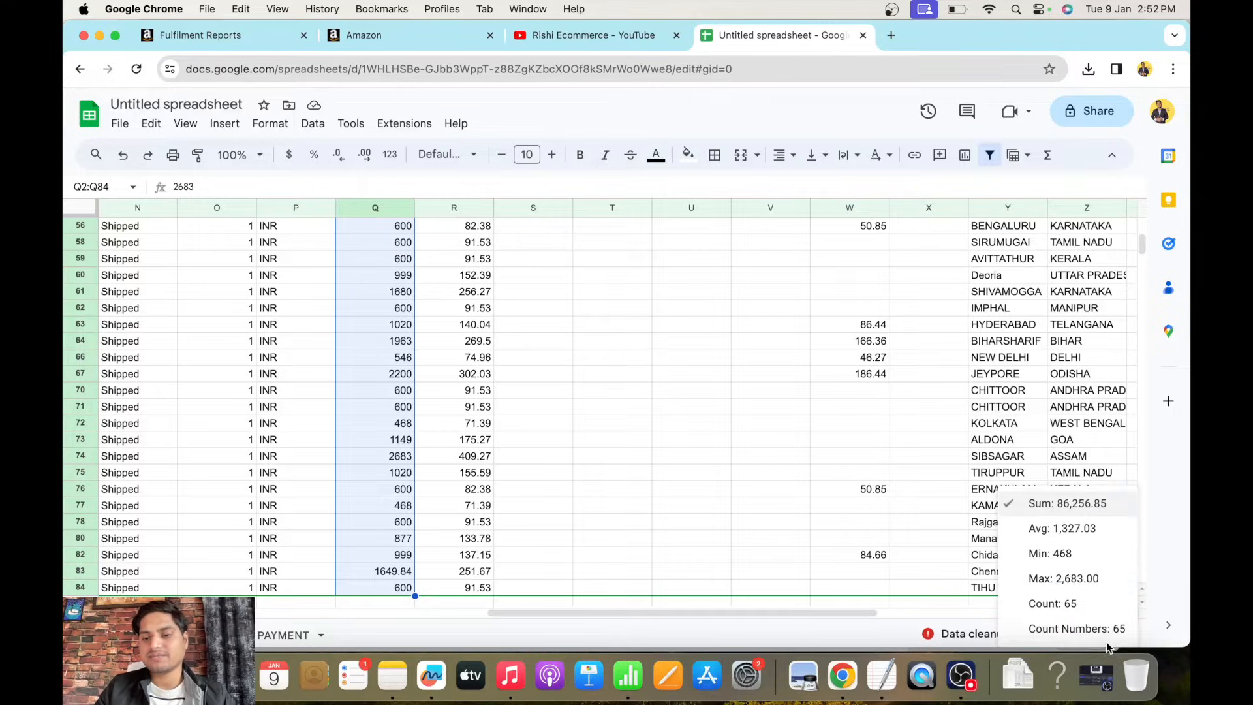
{"action": "left_click", "coordinate": [1072, 605]}
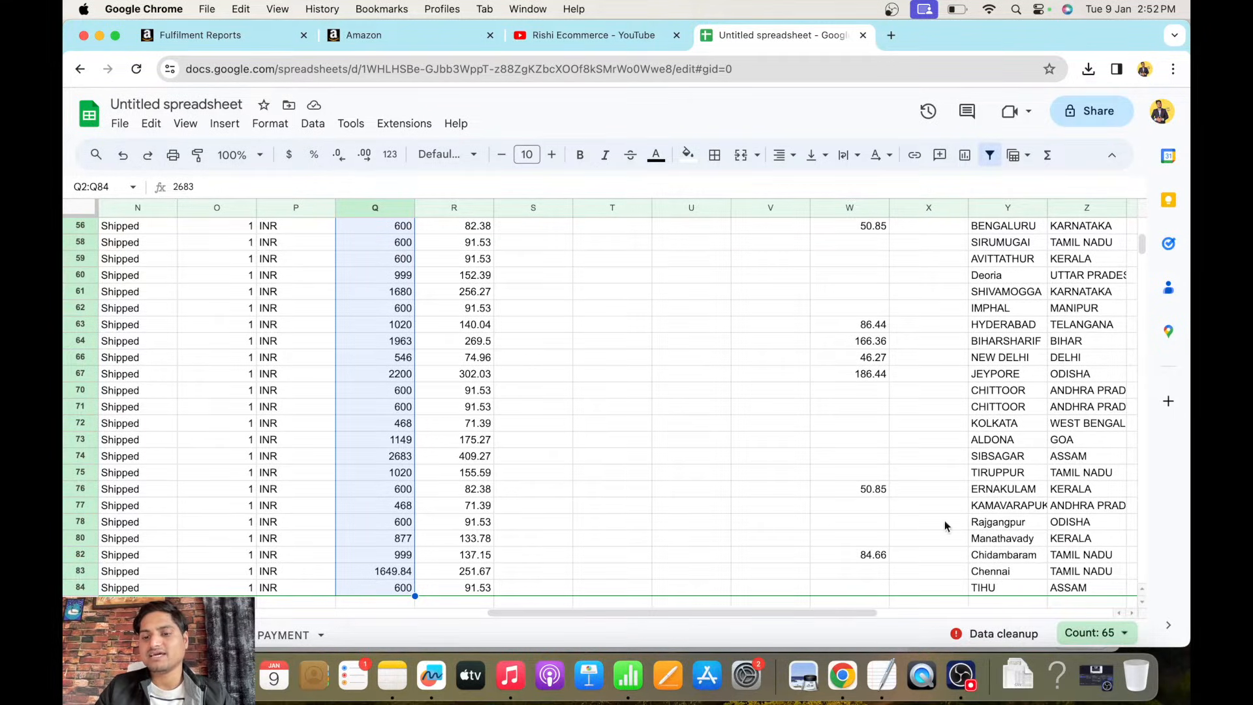
{"action": "left_click", "coordinate": [385, 403]}
{"action": "key", "text": "super+Up"}
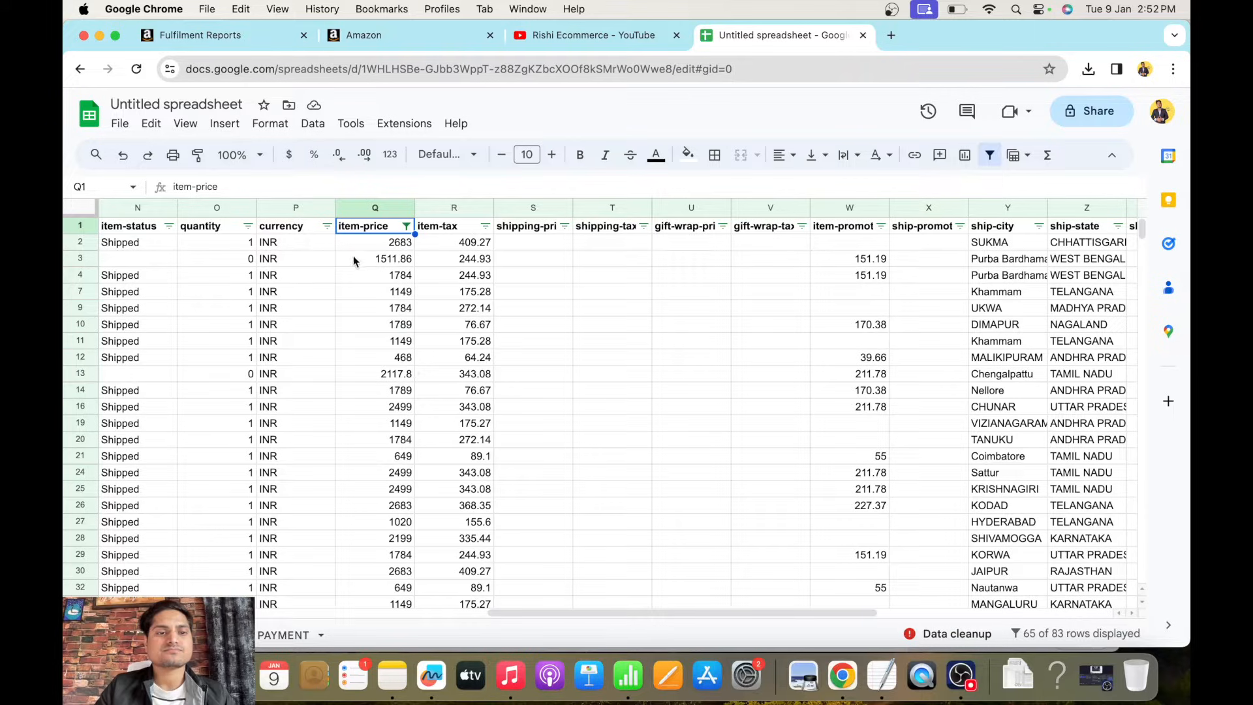
Filter the quantity column to show only rows with quantity 1.
{"action": "left_click", "coordinate": [248, 226]}
{"action": "left_click", "coordinate": [314, 420]}
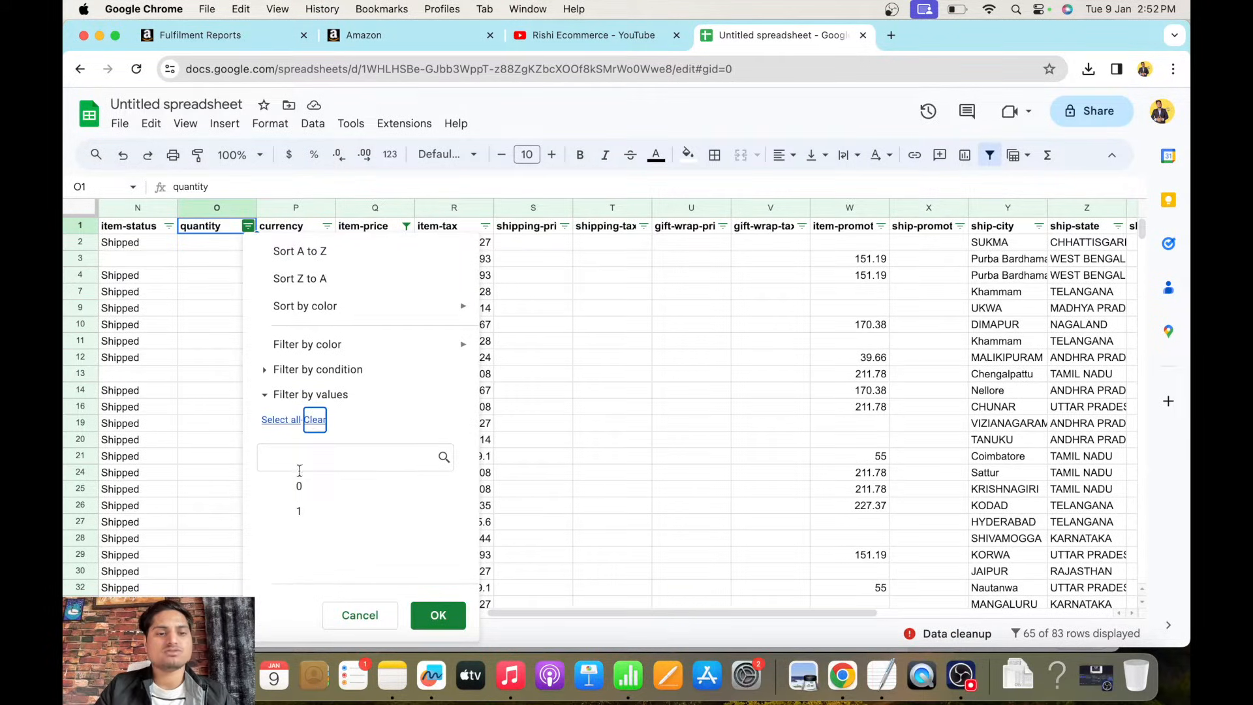
{"action": "left_click", "coordinate": [299, 511]}
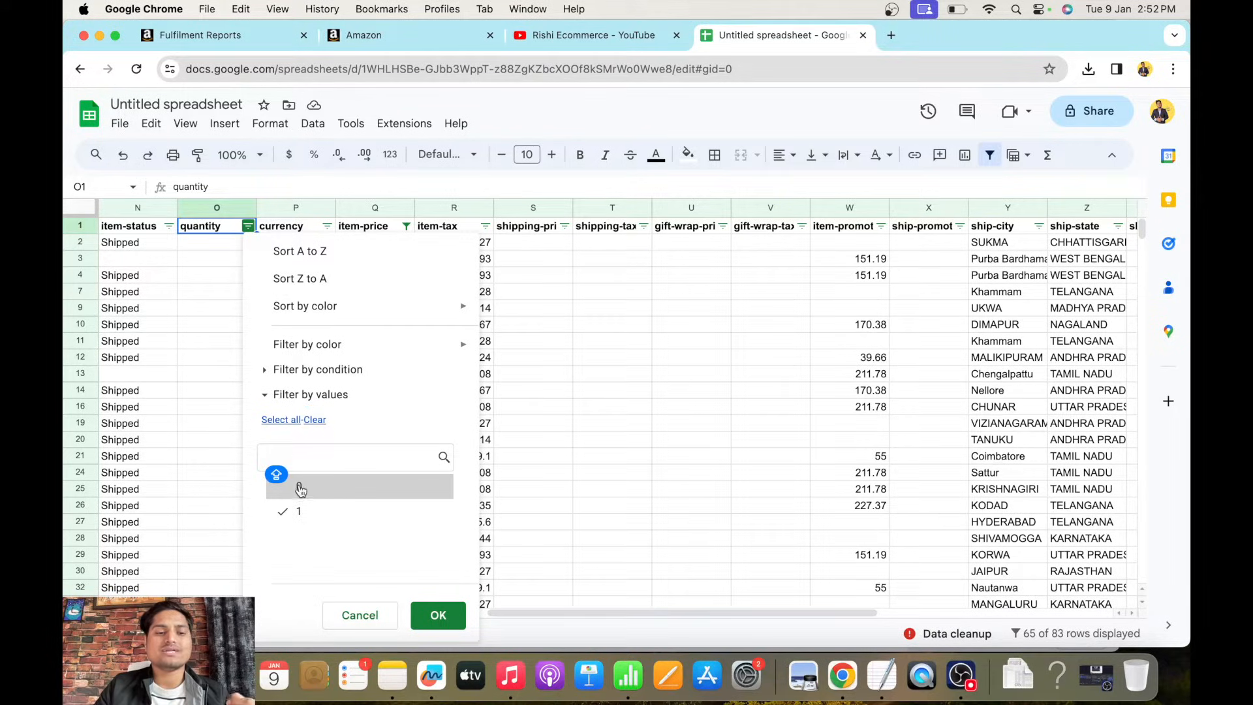
{"action": "left_click", "coordinate": [435, 613]}
Look over the filtered headers around quantity, from item-price back to sku.
{"action": "left_click", "coordinate": [237, 243]}
{"action": "key", "text": "Right"}
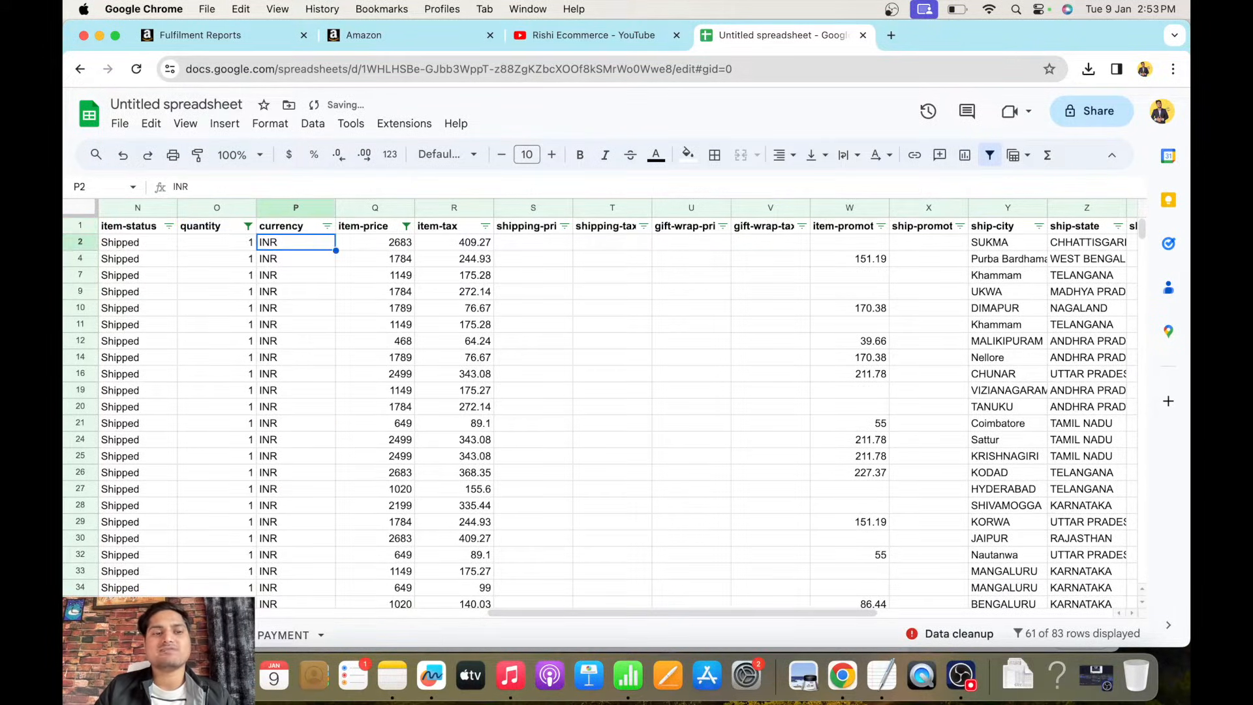
{"action": "key", "text": "Left"}
{"action": "key", "text": "Up"}
{"action": "key", "text": "Right"}
{"action": "key", "text": "Right"}
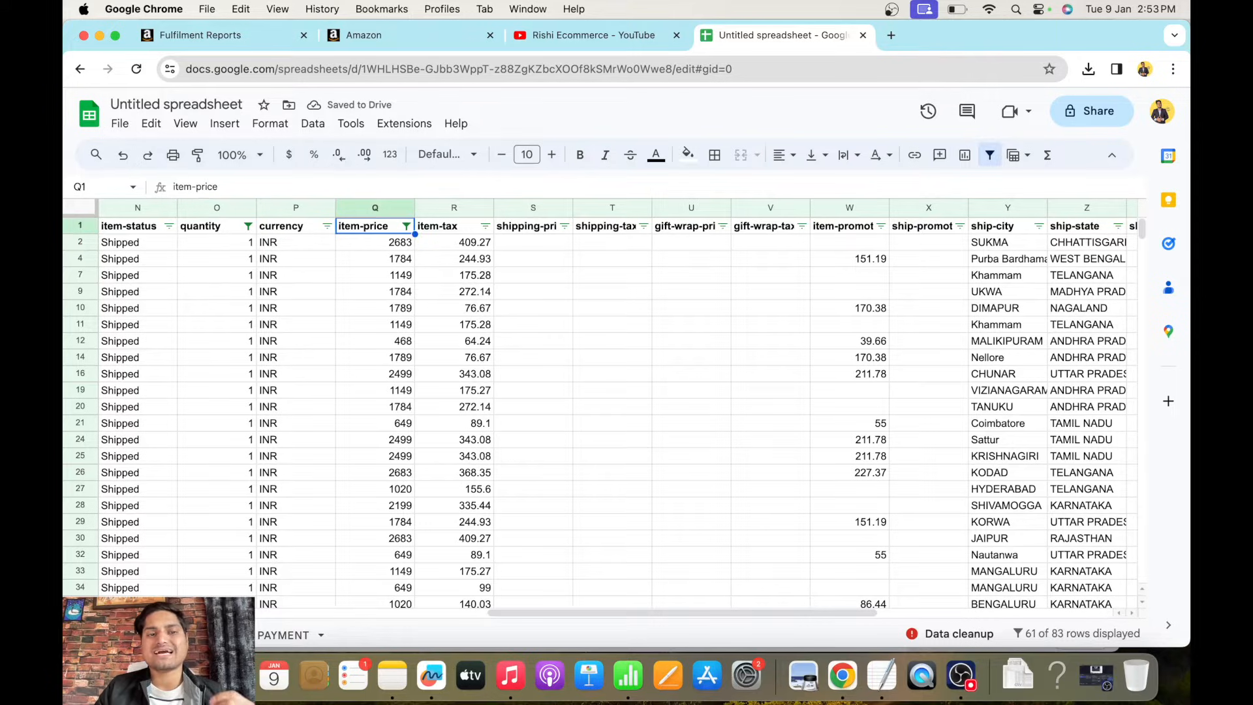
{"action": "key", "text": "Left"}
{"action": "key", "text": "Left"}
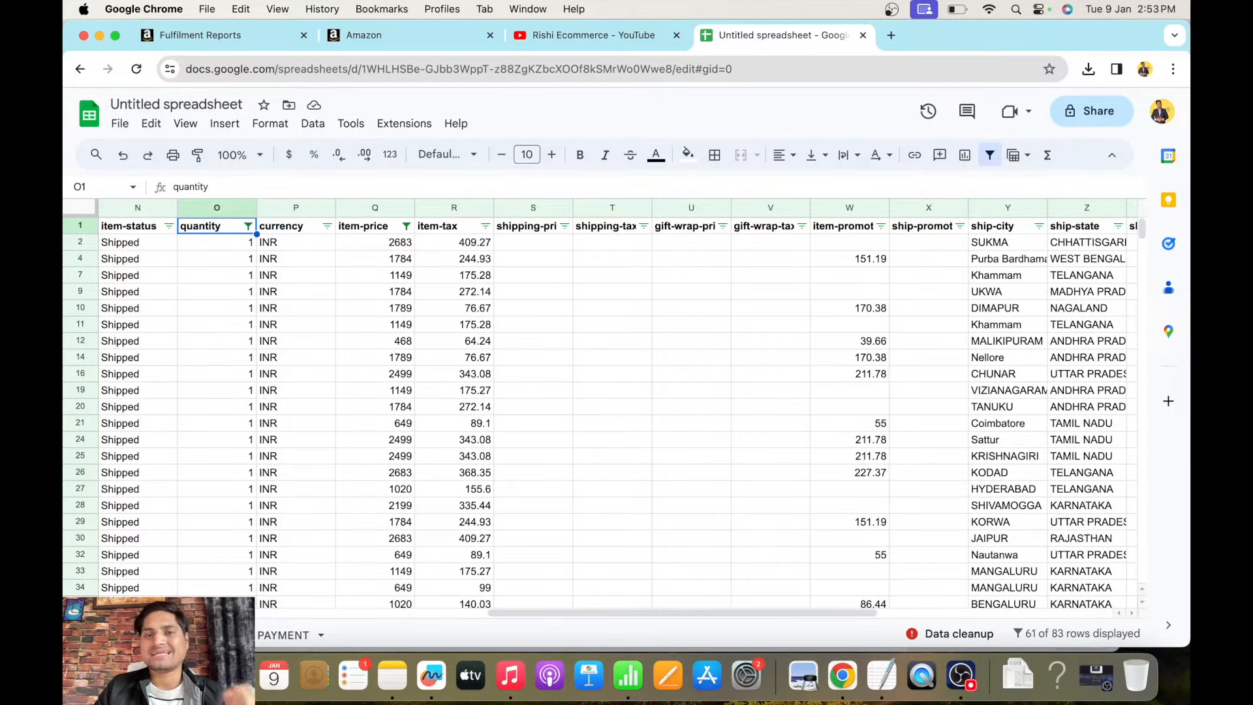
{"action": "key", "text": "Right"}
{"action": "key", "text": "Left"}
{"action": "key", "text": "Left"}
{"action": "key", "text": "Left"}
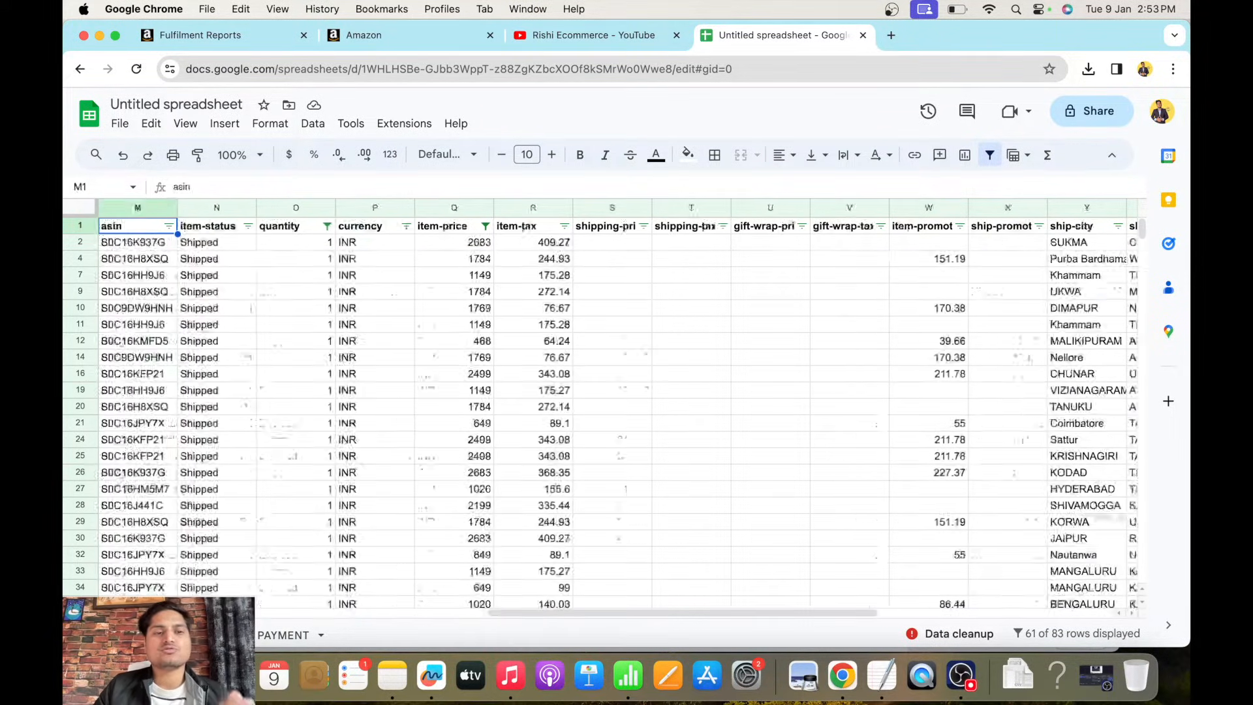
{"action": "key", "text": "Left"}
{"action": "key", "text": "Right"}
{"action": "key", "text": "Right"}
{"action": "key", "text": "Right"}
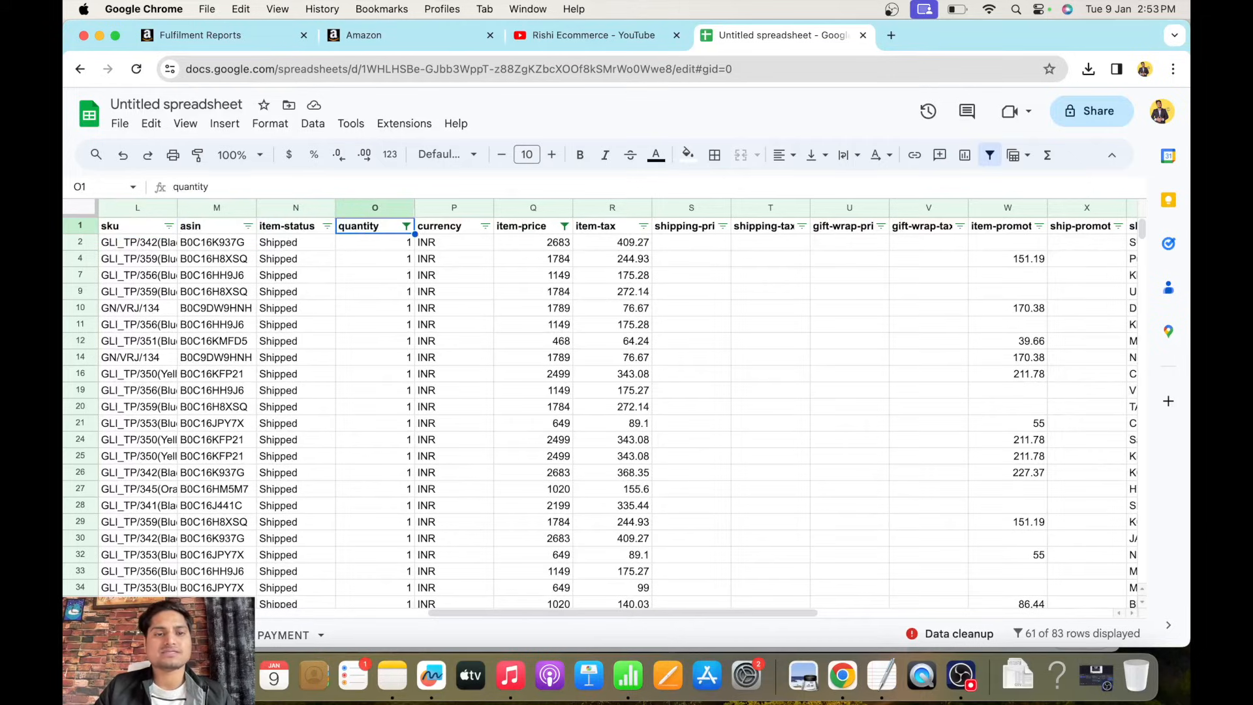
Count the item-price values that remain under both filters, from Q2 down to Q84.
{"action": "key", "text": "Down"}
{"action": "key", "text": "Right"}
{"action": "key", "text": "Right"}
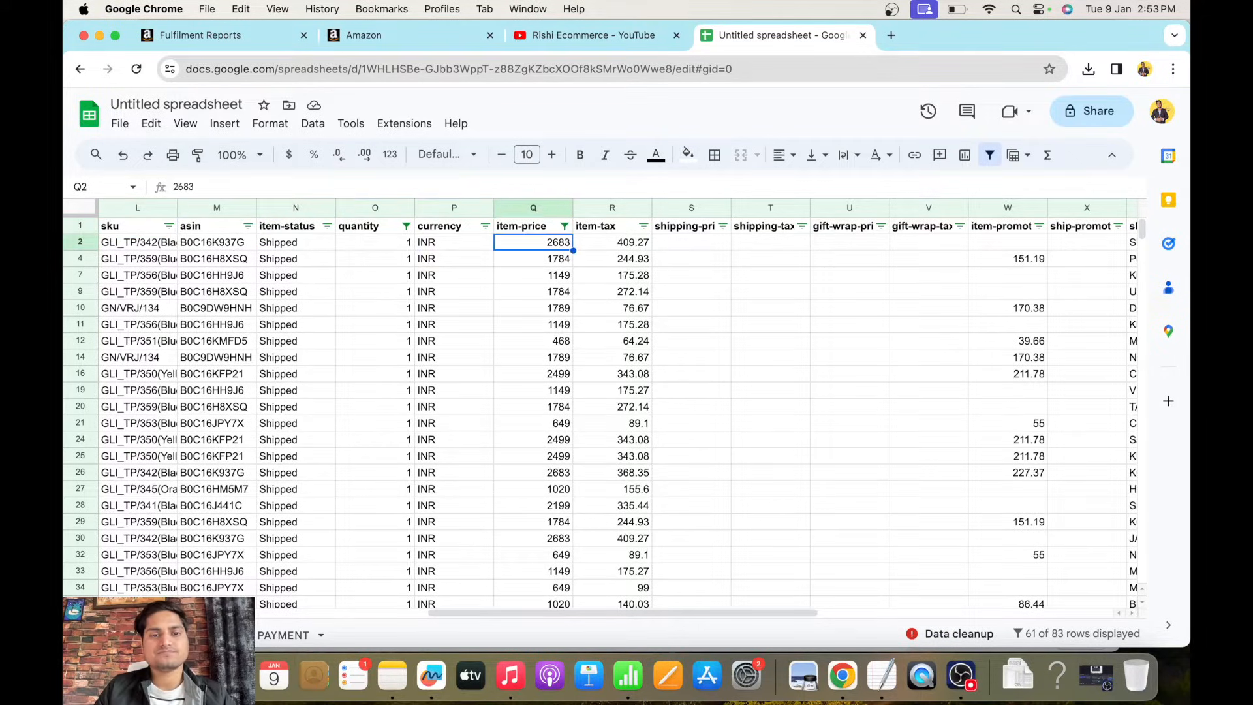
{"action": "key", "text": "super+shift+Down"}
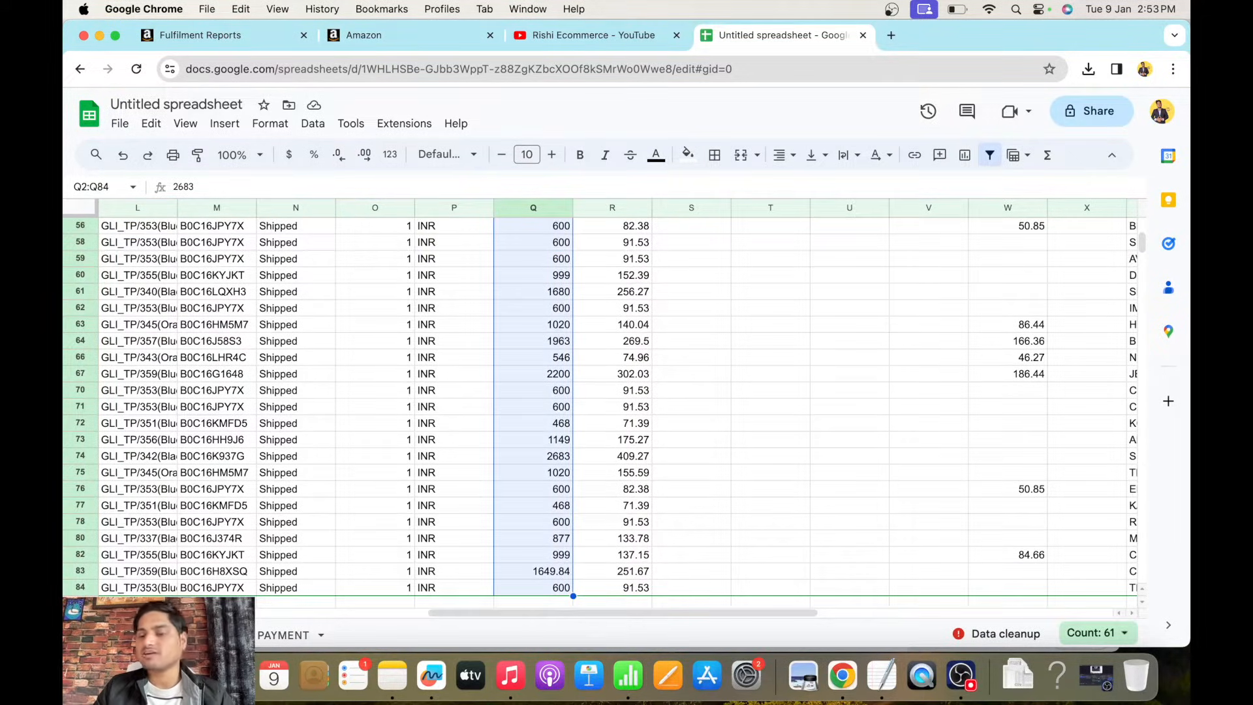
Copy the filtered amazon-order-id column from its A1 header down to row 84.
{"action": "key", "text": "super+Up"}
{"action": "key", "text": "Left"}
{"action": "key", "text": "Left"}
{"action": "key", "text": "Left"}
{"action": "key", "text": "Left"}
{"action": "key", "text": "Left"}
{"action": "key", "text": "Left"}
{"action": "key", "text": "Left"}
{"action": "key", "text": "Left"}
{"action": "key", "text": "Left"}
{"action": "key", "text": "Left"}
{"action": "key", "text": "Left"}
{"action": "key", "text": "Left"}
{"action": "key", "text": "Left"}
{"action": "key", "text": "Left"}
{"action": "key", "text": "Left"}
{"action": "key", "text": "Left"}
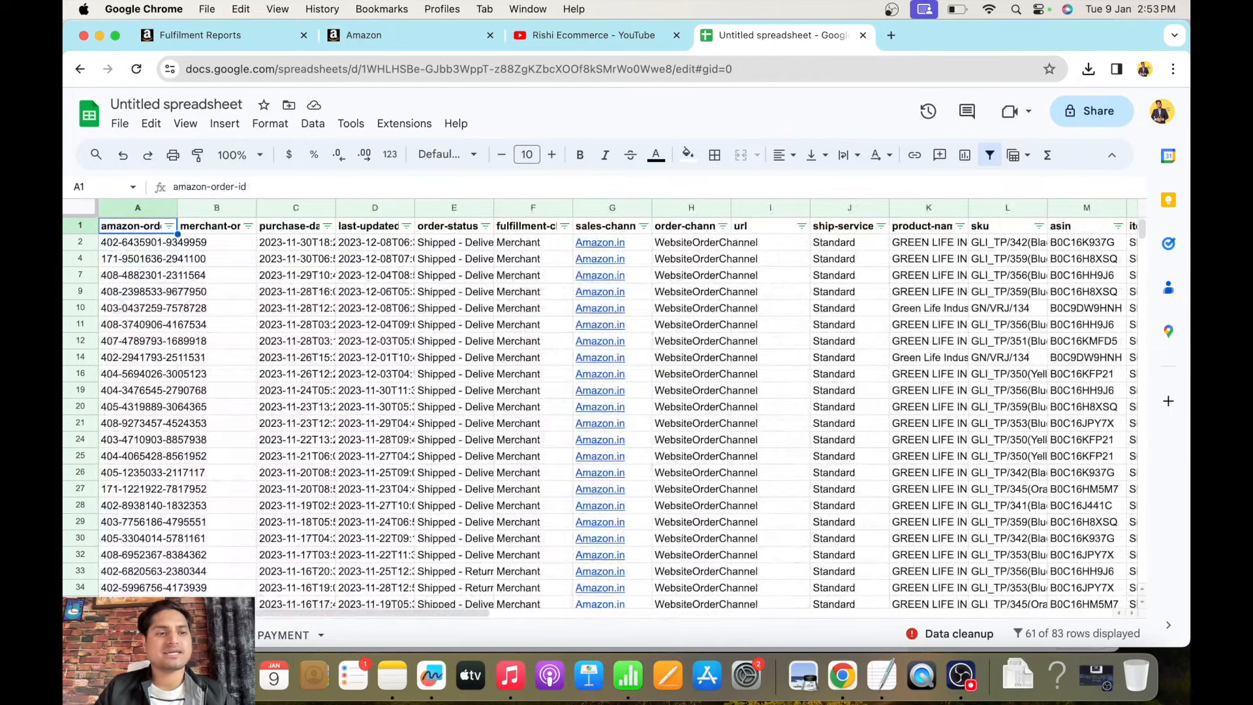
{"action": "key", "text": "super+shift+Down"}
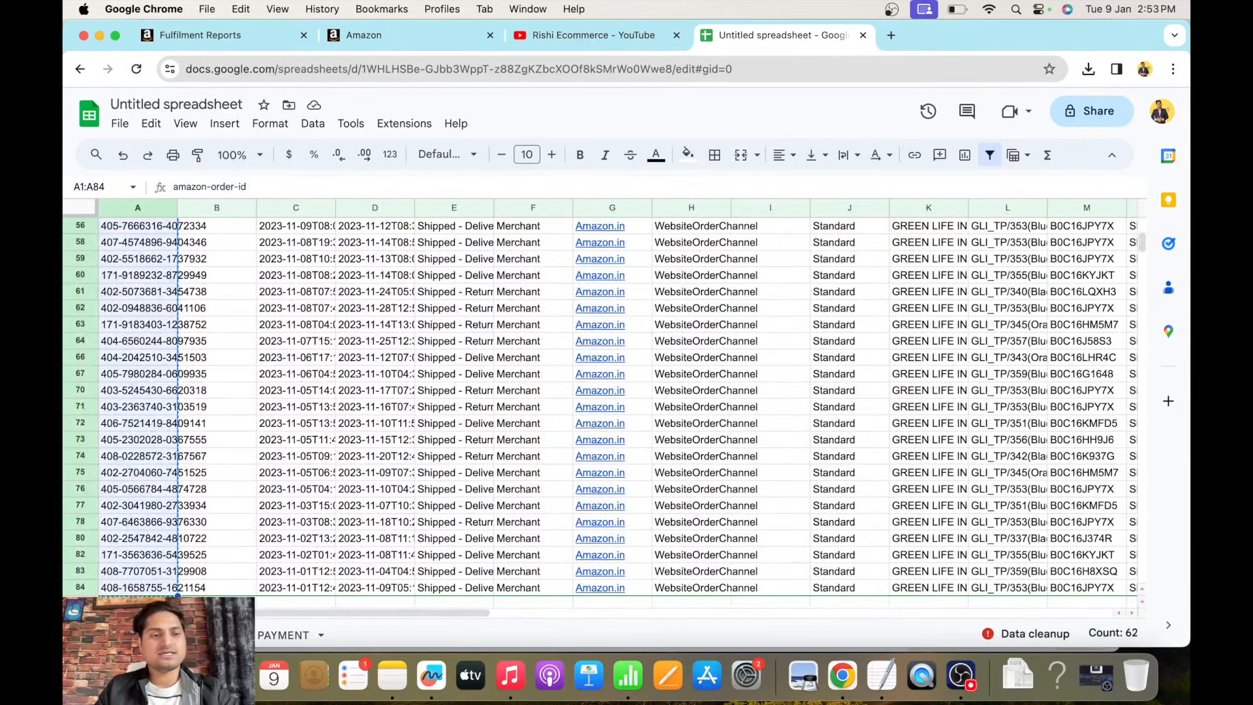
Add a new sheet and name it ORDER.
{"action": "left_click", "coordinate": [85, 633]}
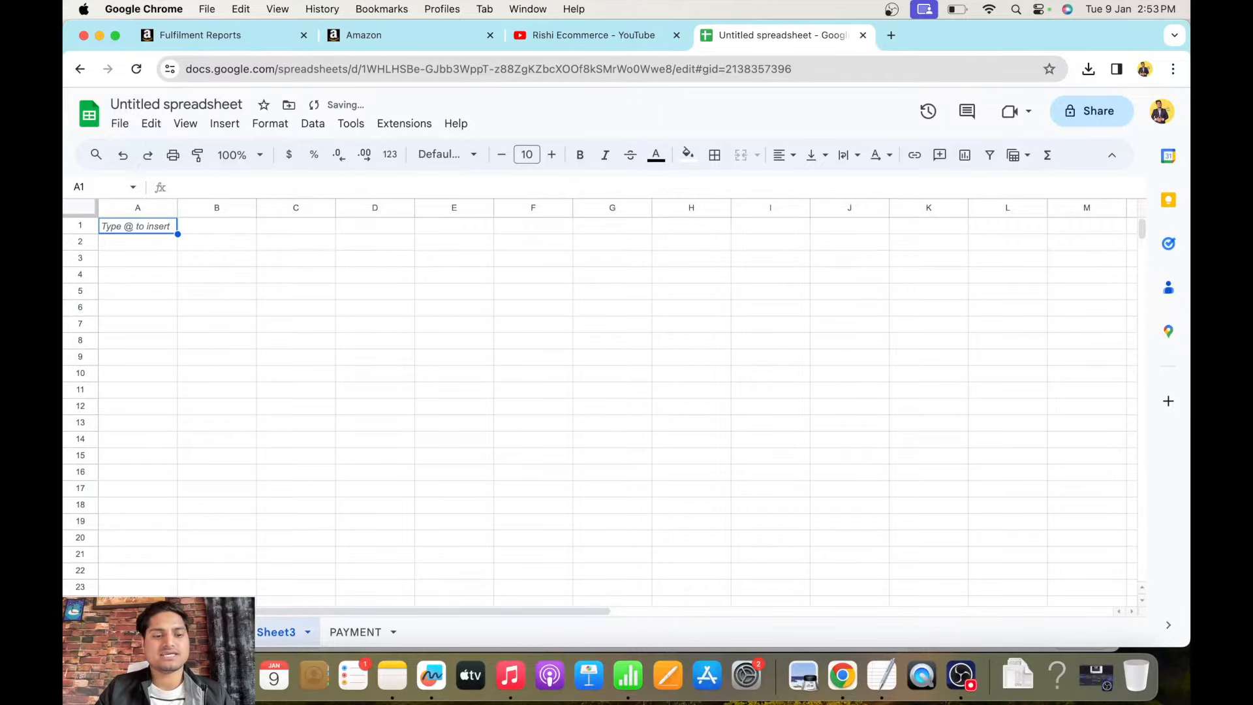
{"action": "double_click", "coordinate": [278, 636]}
{"action": "type", "text": "ORDERS"}
{"action": "key", "text": "BackSpace"}
{"action": "key", "text": "Return"}
{"action": "left_click", "coordinate": [351, 494]}
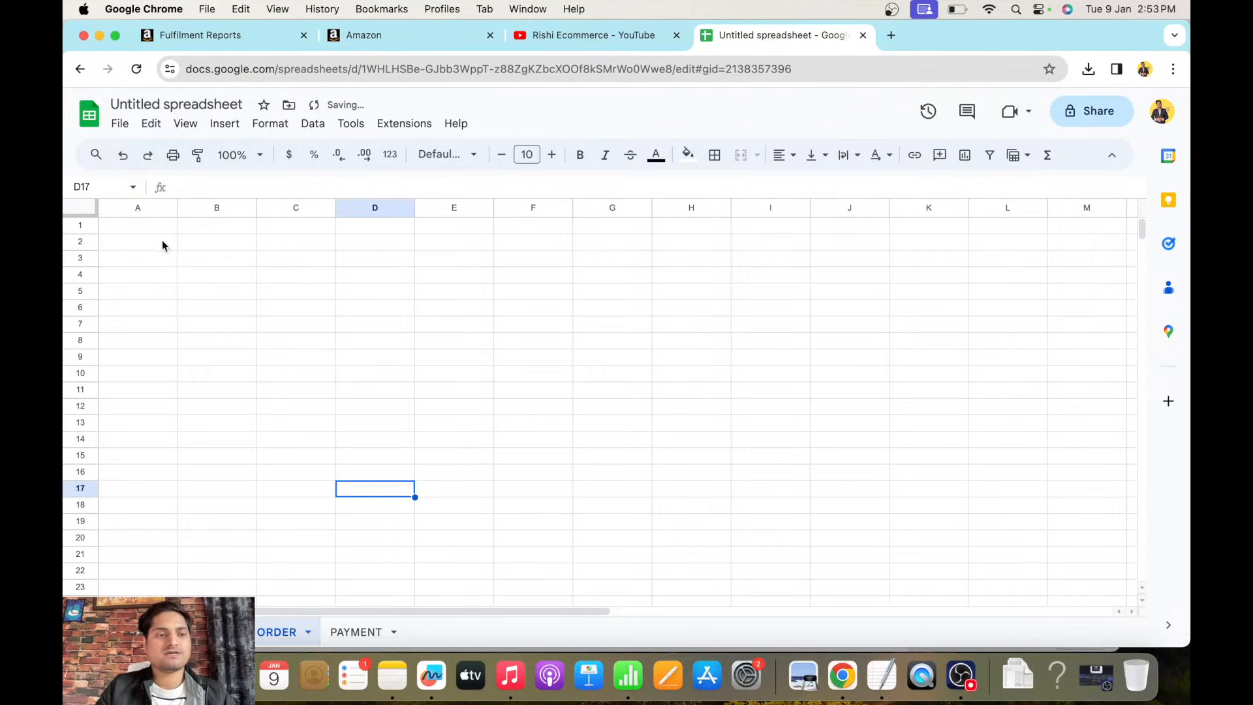
Paste the order ids into the ORDER sheet starting at A1 and widen column A to fit them.
{"action": "left_click", "coordinate": [149, 225]}
{"action": "key", "text": "super+v"}
{"action": "left_click", "coordinate": [277, 299]}
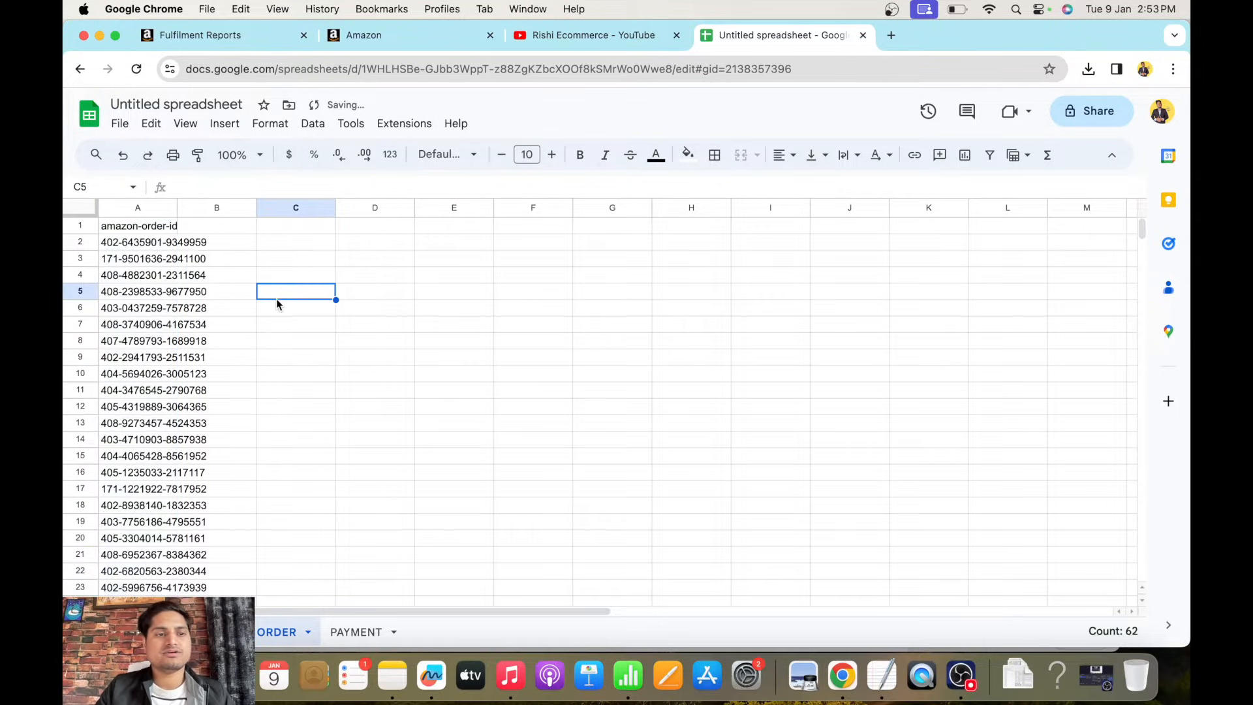
{"action": "left_click_drag", "start_coordinate": [178, 208], "coordinate": [215, 207]}
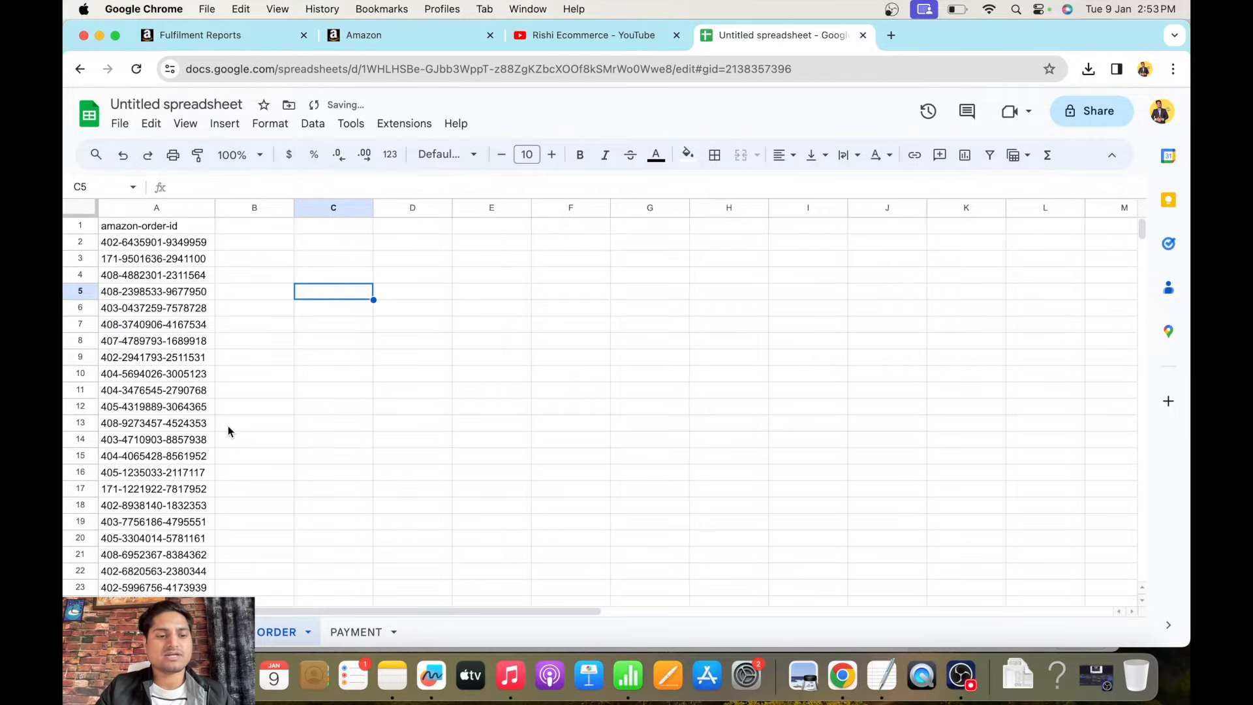
Copy the filtered sku column of the full orders sheet from its L1 header down to row 84.
{"action": "left_click", "coordinate": [202, 632]}
{"action": "key", "text": "super+Up"}
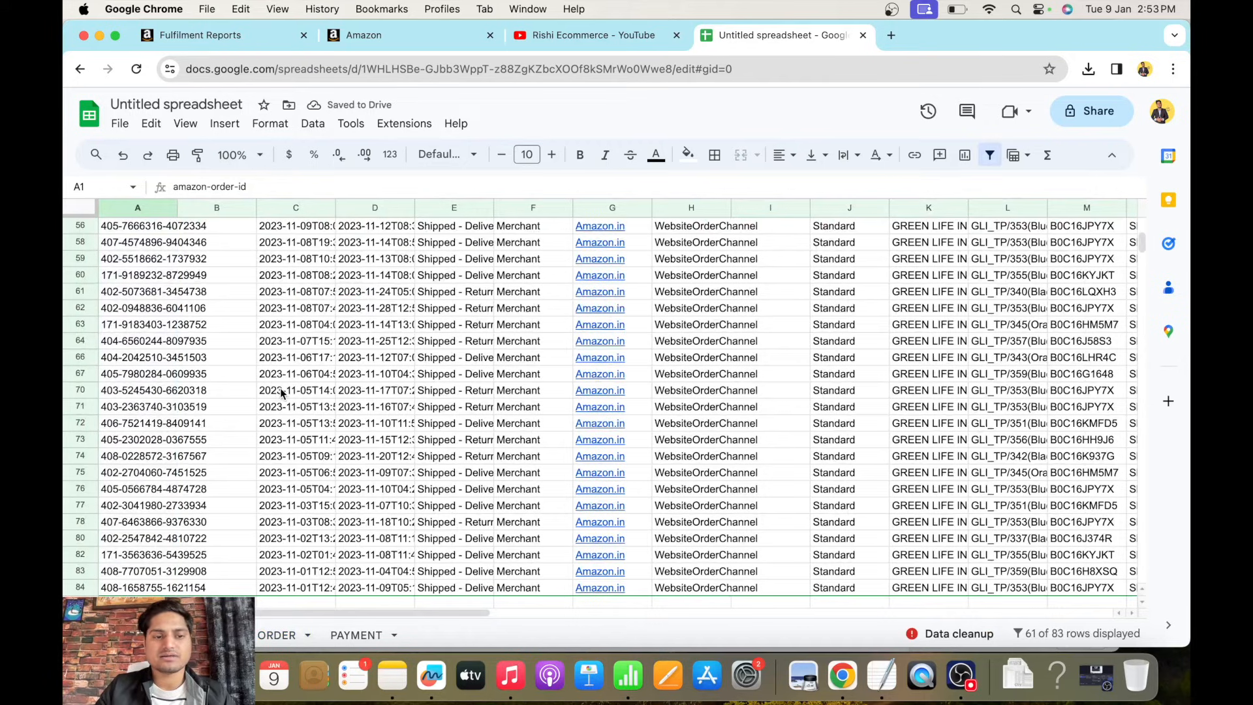
{"action": "left_click", "coordinate": [280, 390]}
{"action": "key", "text": "super+Up"}
{"action": "key", "text": "Right"}
{"action": "key", "text": "Right"}
{"action": "key", "text": "Right"}
{"action": "key", "text": "Right"}
{"action": "key", "text": "Right"}
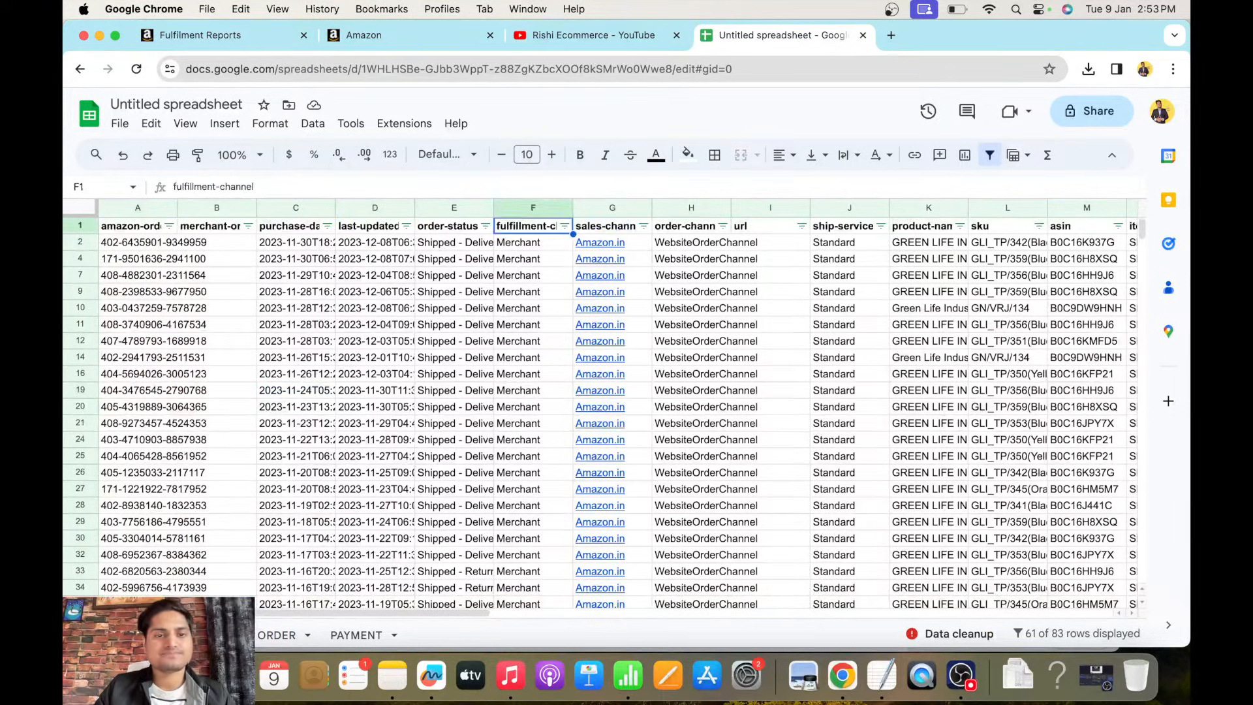
{"action": "key", "text": "Right"}
{"action": "key", "text": "Right"}
{"action": "key", "text": "Right"}
{"action": "key", "text": "Right"}
{"action": "key", "text": "Right"}
{"action": "key", "text": "Right"}
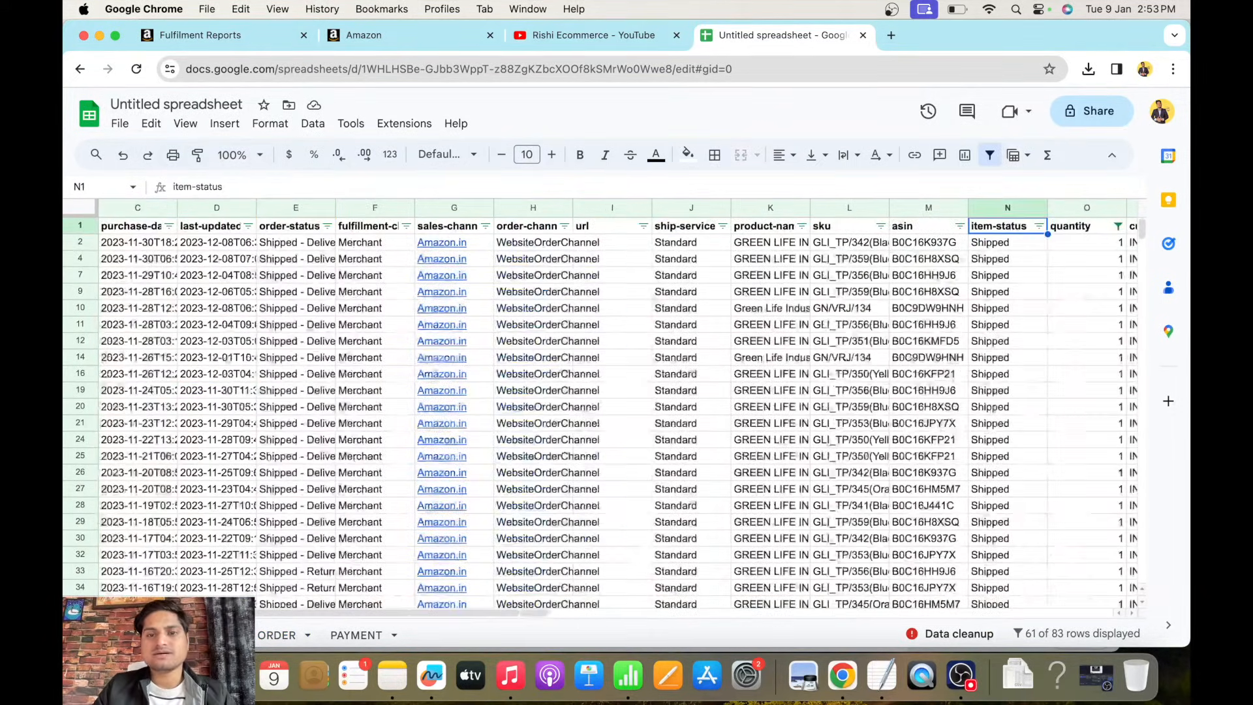
{"action": "key", "text": "Left"}
{"action": "key", "text": "Left"}
{"action": "key", "text": "super+shift+Down"}
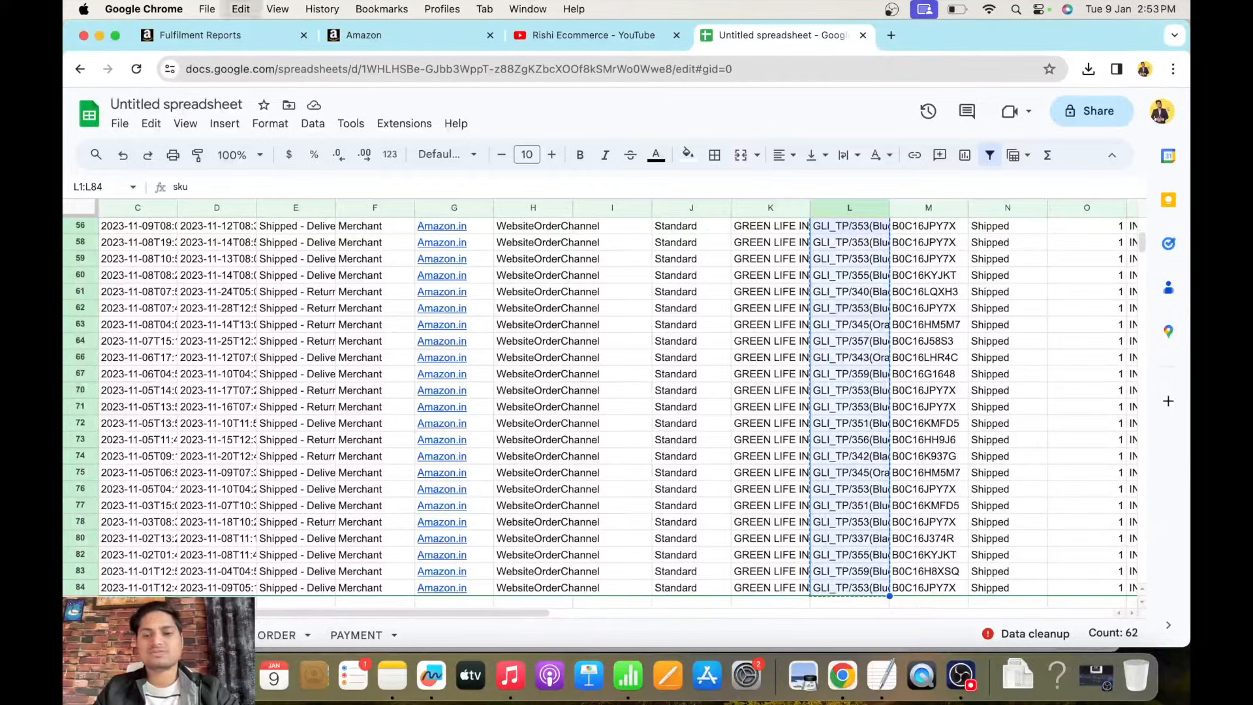
Paste the sku values into the ORDER sheet starting at B1 and widen column B to fit them.
{"action": "left_click", "coordinate": [278, 635]}
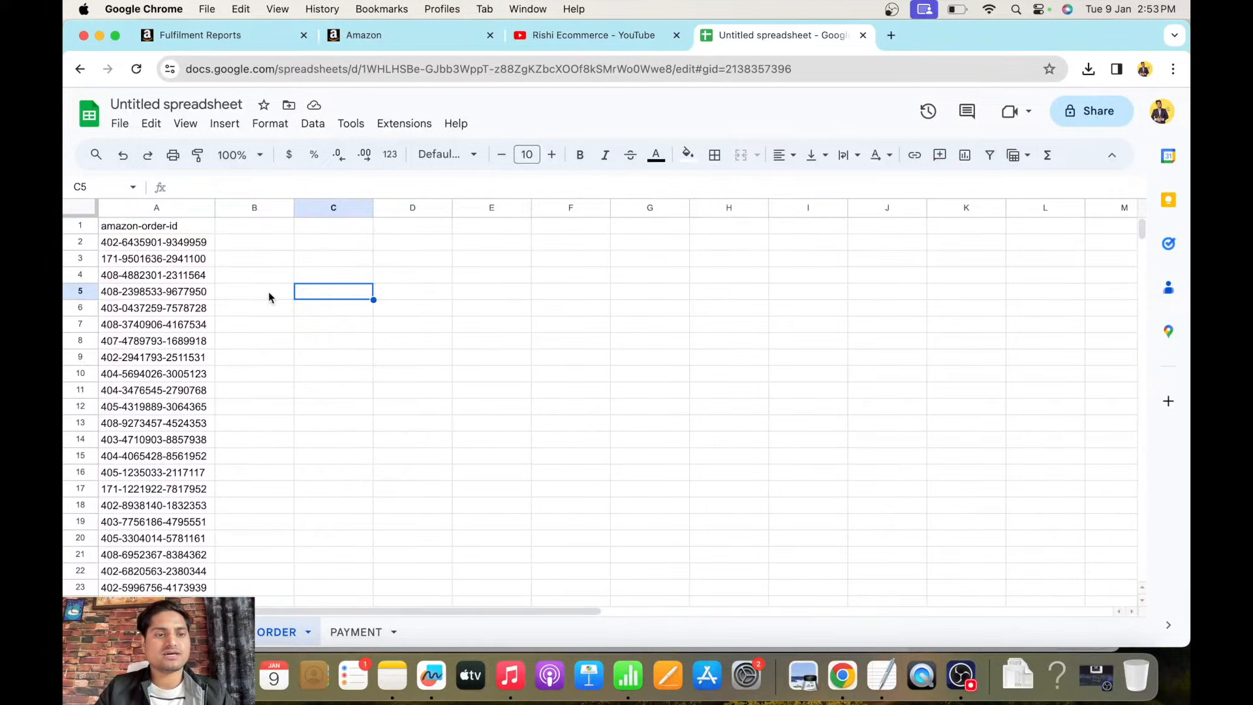
{"action": "left_click", "coordinate": [260, 225]}
{"action": "key", "text": "super+v"}
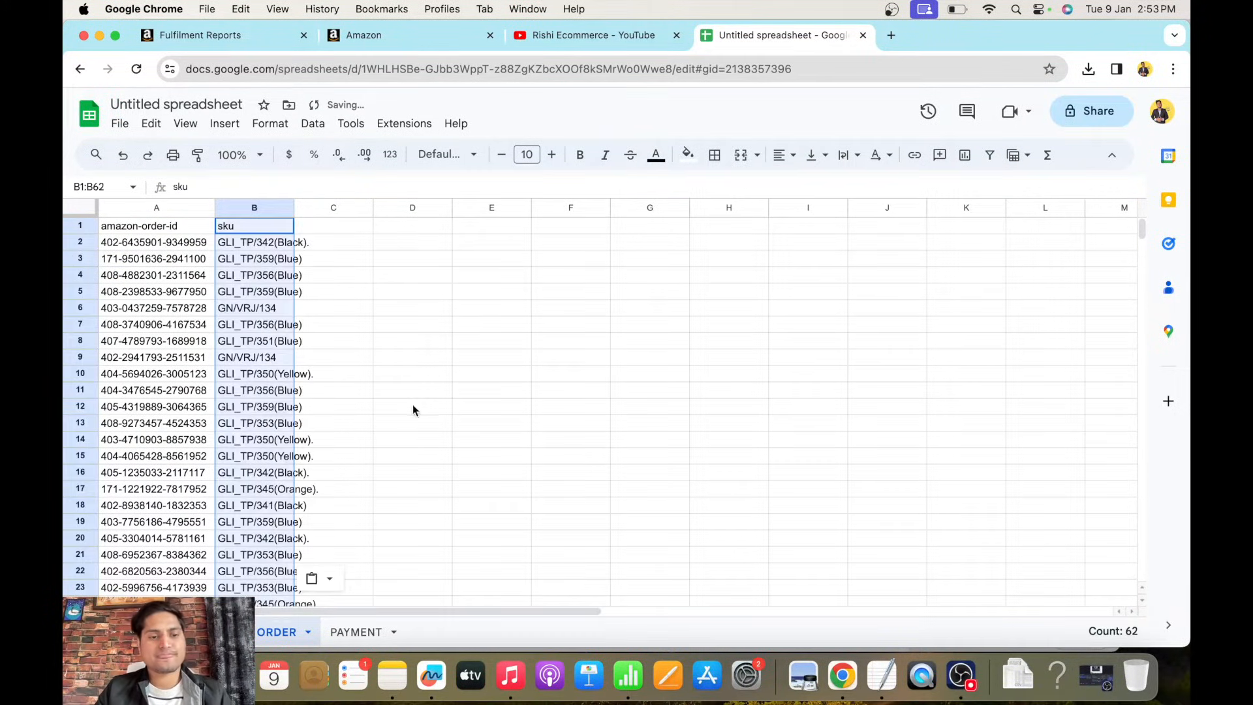
{"action": "left_click", "coordinate": [412, 405]}
{"action": "left_click_drag", "start_coordinate": [293, 207], "coordinate": [320, 208]}
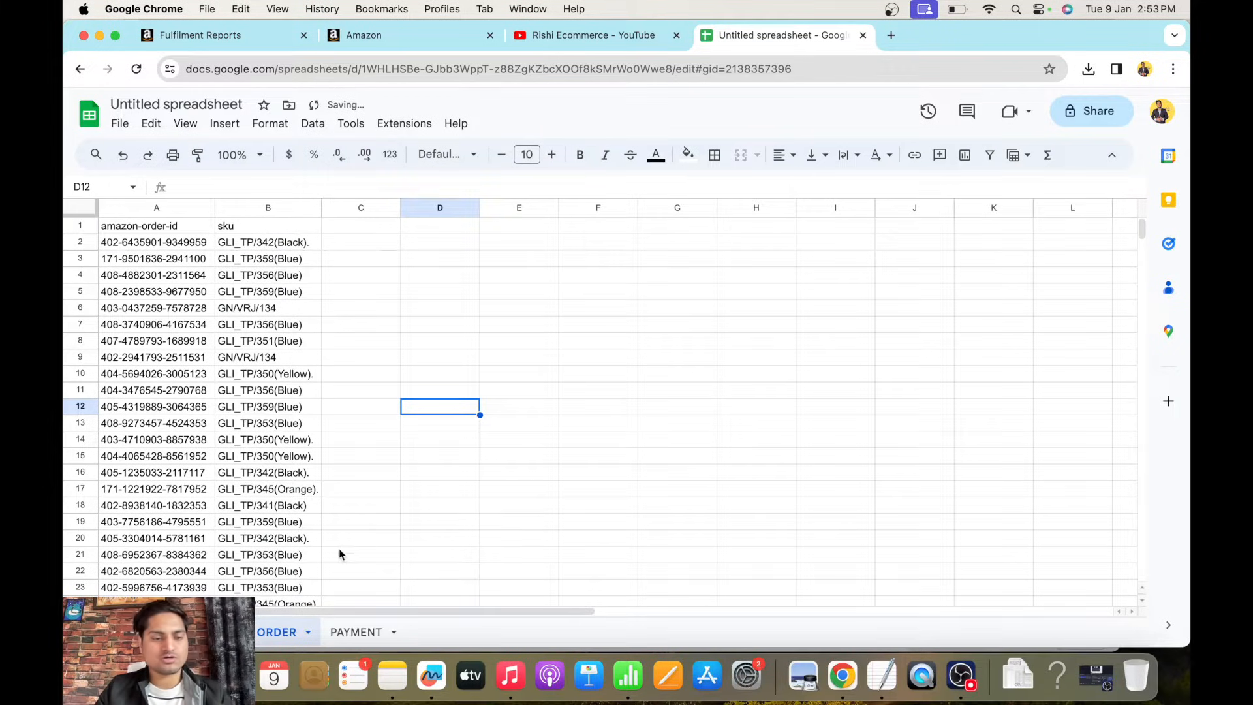
Copy the filtered quantity column of the full orders sheet from its O1 header down to row 84.
{"action": "left_click", "coordinate": [201, 631]}
{"action": "left_click", "coordinate": [848, 439]}
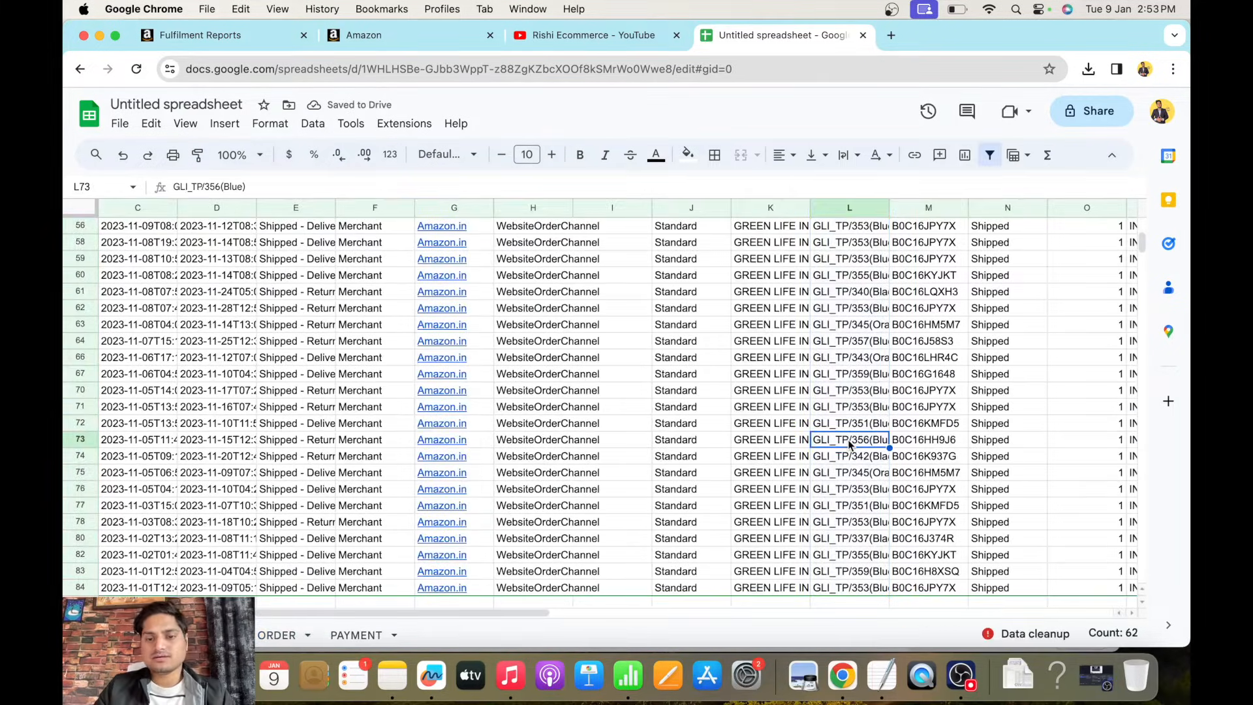
{"action": "key", "text": "super+Up"}
{"action": "key", "text": "Right"}
{"action": "key", "text": "Right"}
{"action": "key", "text": "Right"}
{"action": "key", "text": "Right"}
{"action": "key", "text": "Right"}
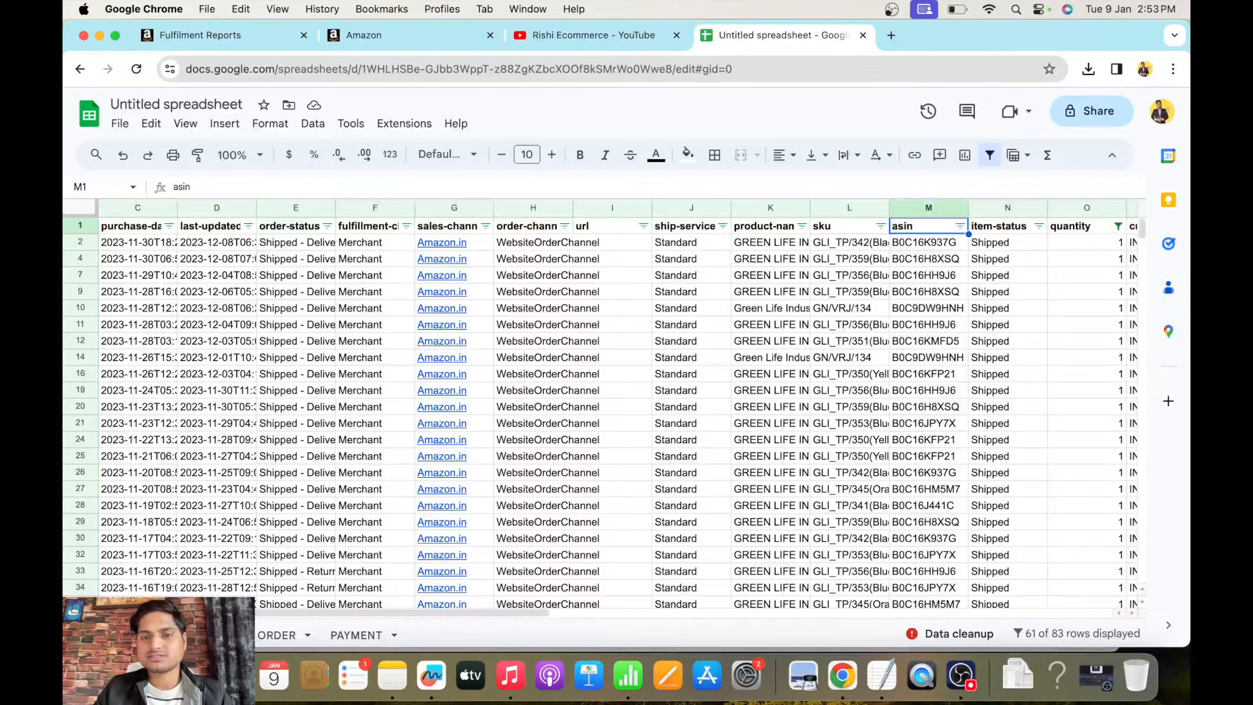
{"action": "key", "text": "Left"}
{"action": "key", "text": "Left"}
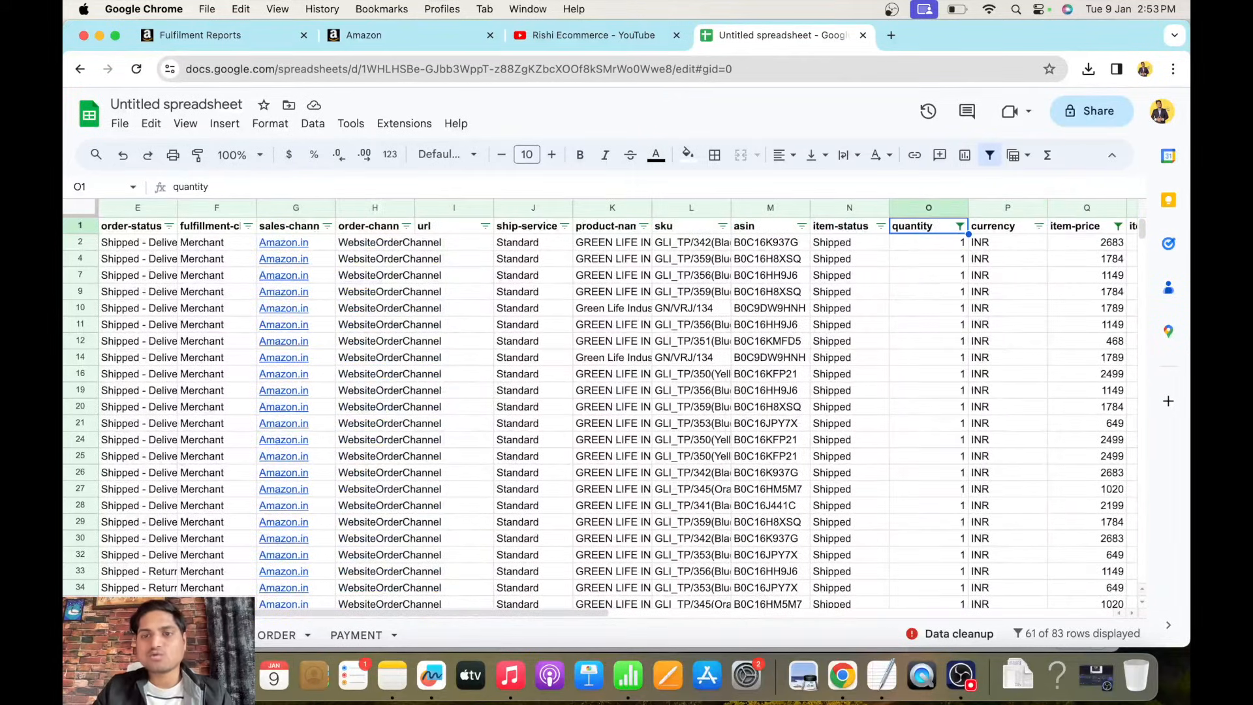
{"action": "key", "text": "super+shift+Down"}
{"action": "key", "text": "super+c"}
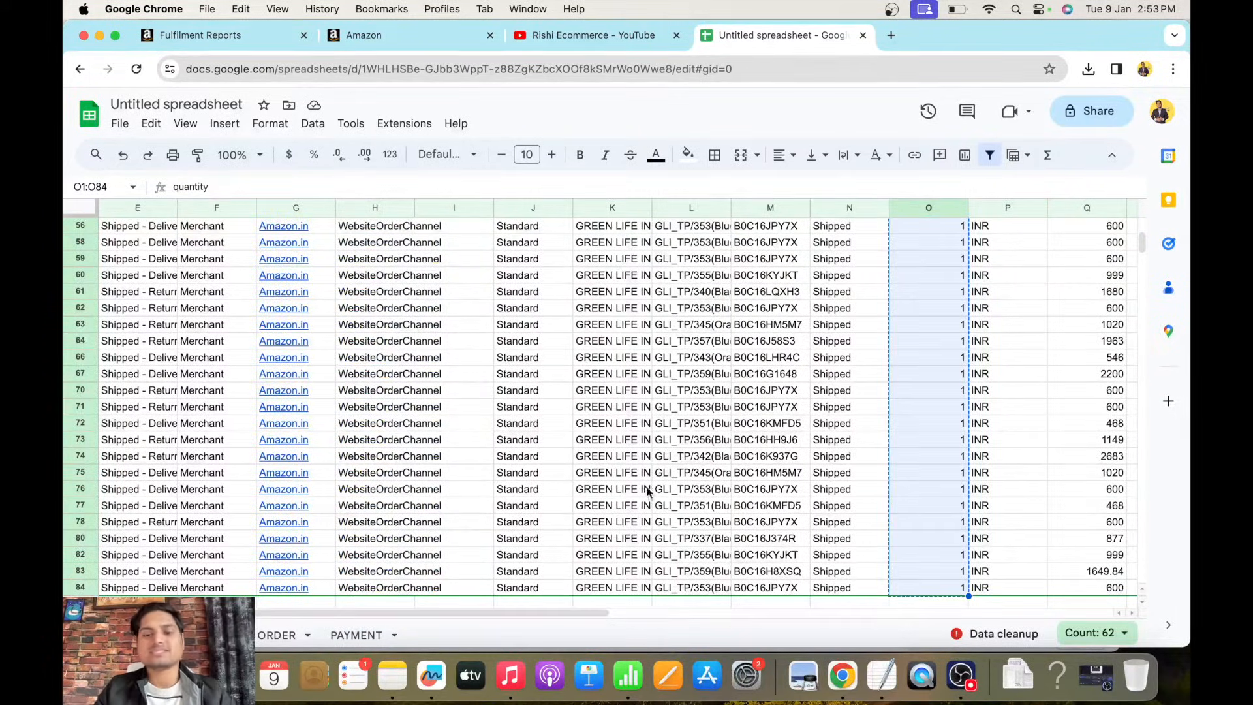
Paste the quantity values into the ORDER sheet starting at C1.
{"action": "left_click", "coordinate": [274, 632]}
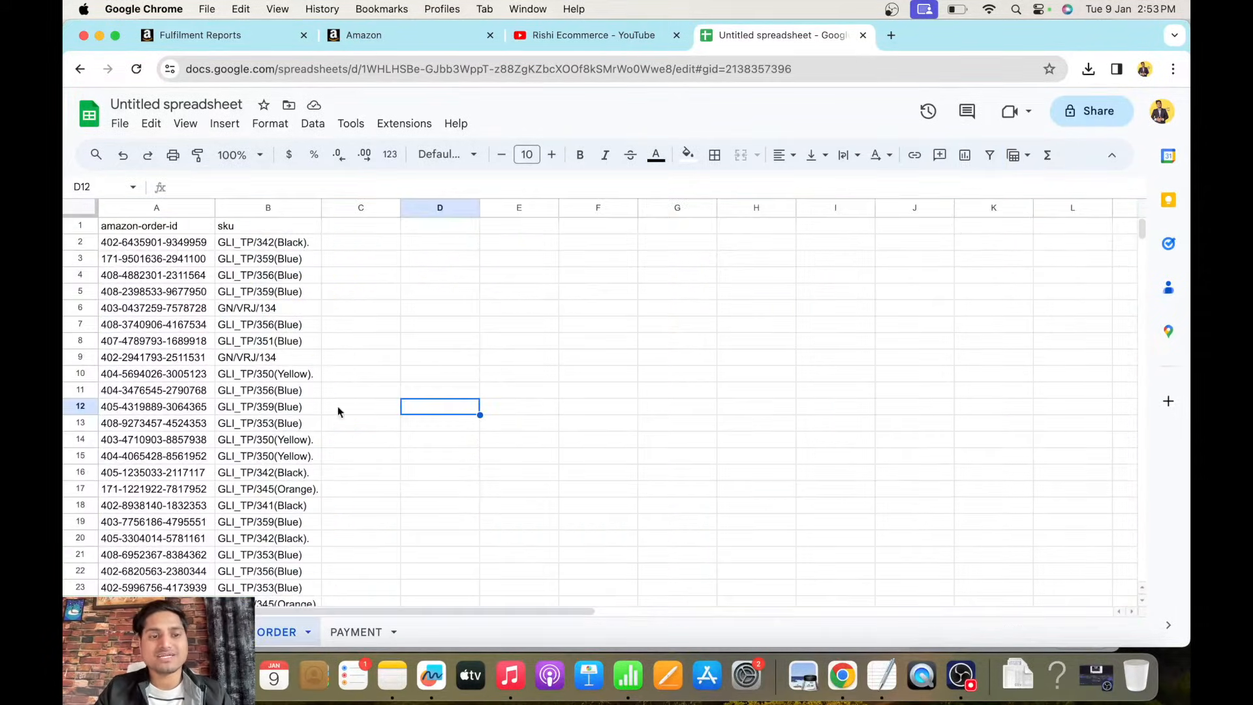
{"action": "left_click", "coordinate": [339, 229]}
{"action": "key", "text": "super+v"}
{"action": "left_click", "coordinate": [607, 406]}
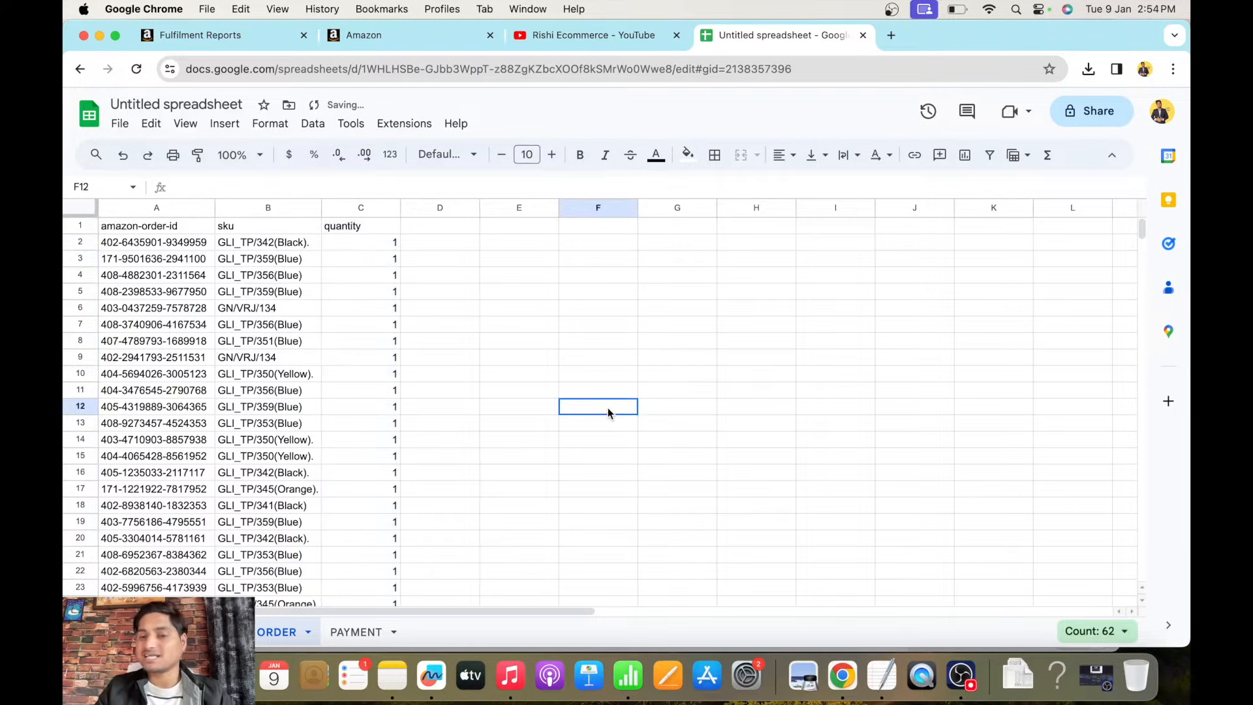
Check the sum of the filtered item-price values from Q2 down to Q84 in the full orders sheet.
{"action": "left_click", "coordinate": [243, 632]}
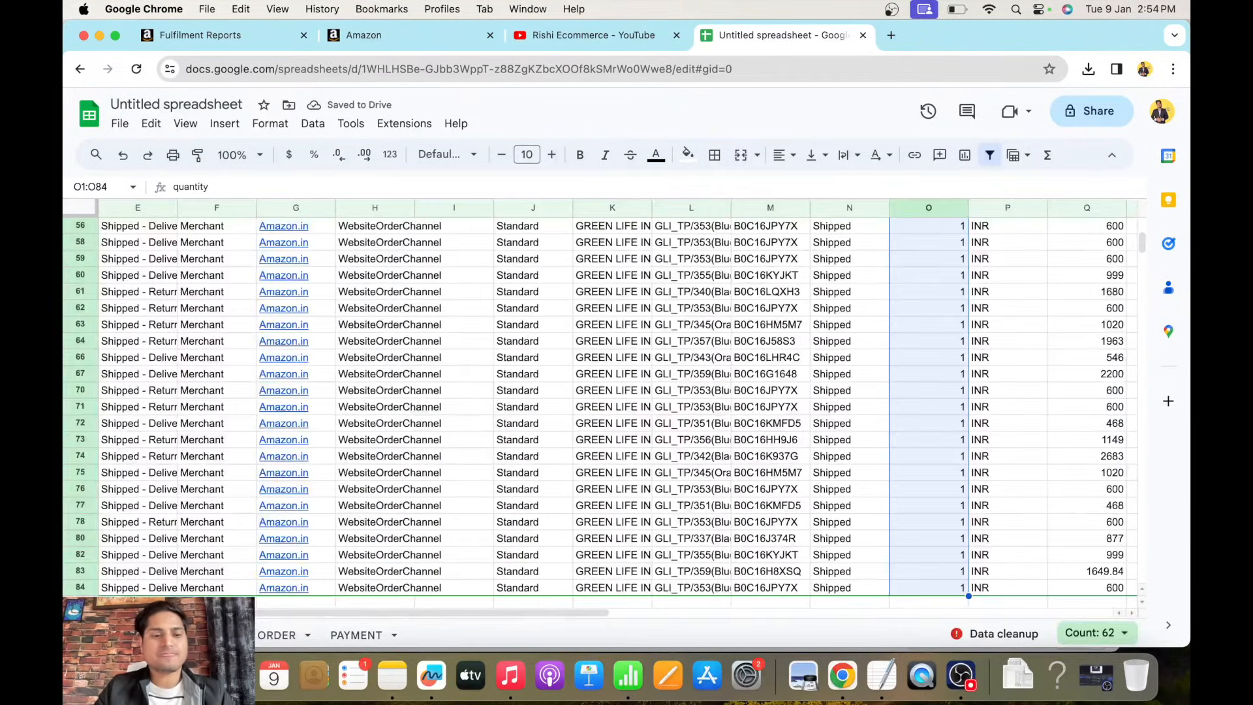
{"action": "key", "text": "super+Up"}
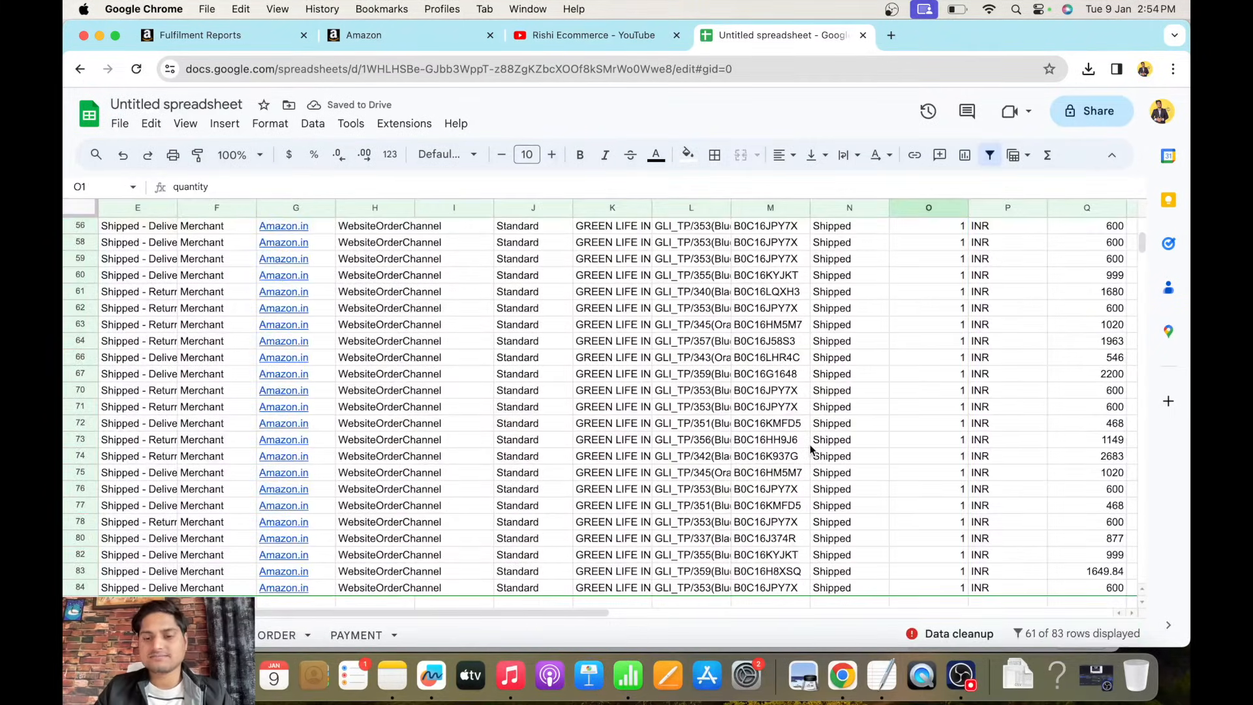
{"action": "left_click", "coordinate": [943, 410]}
{"action": "key", "text": "super+Up"}
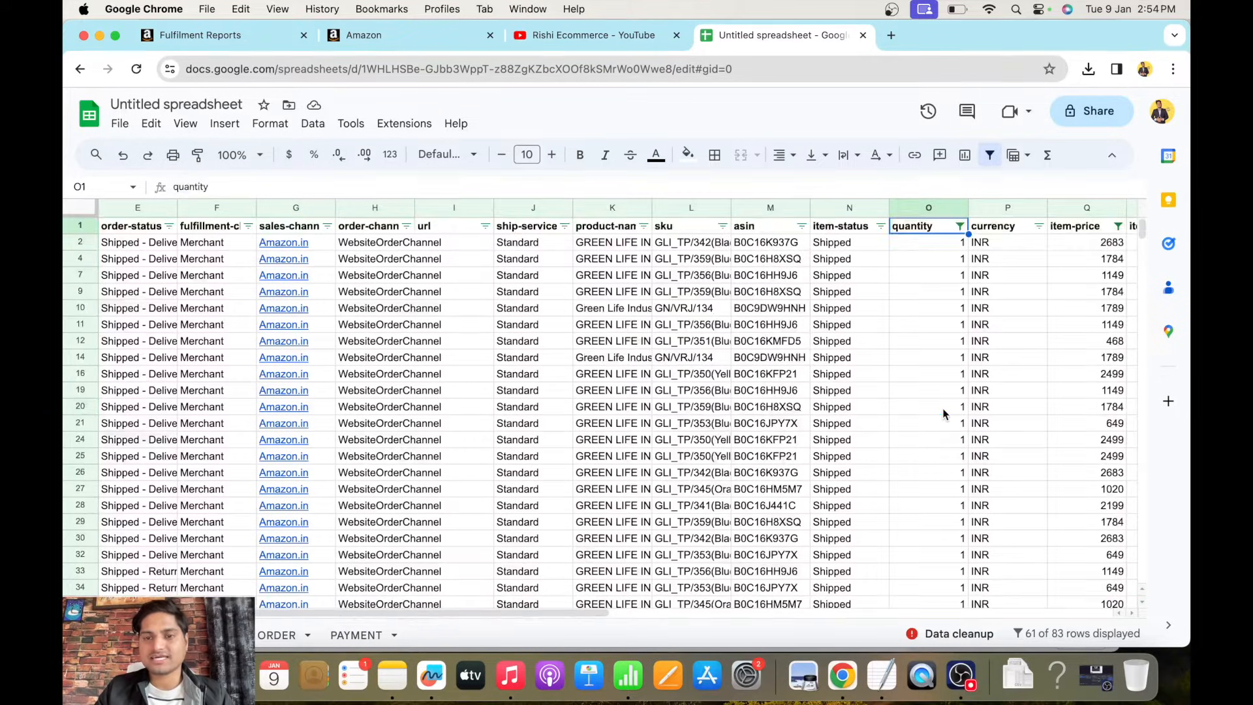
{"action": "key", "text": "Right"}
{"action": "key", "text": "Right"}
{"action": "key", "text": "Right"}
{"action": "key", "text": "Right"}
{"action": "key", "text": "Left"}
{"action": "key", "text": "Left"}
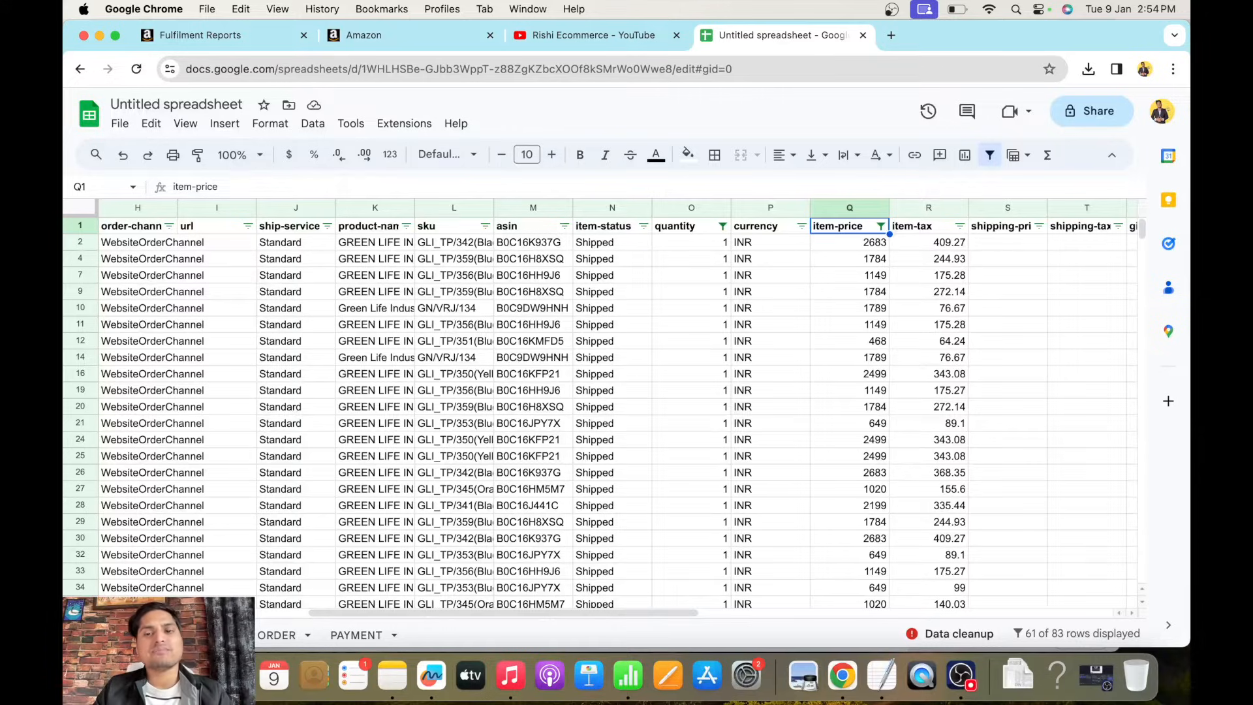
{"action": "key", "text": "Down"}
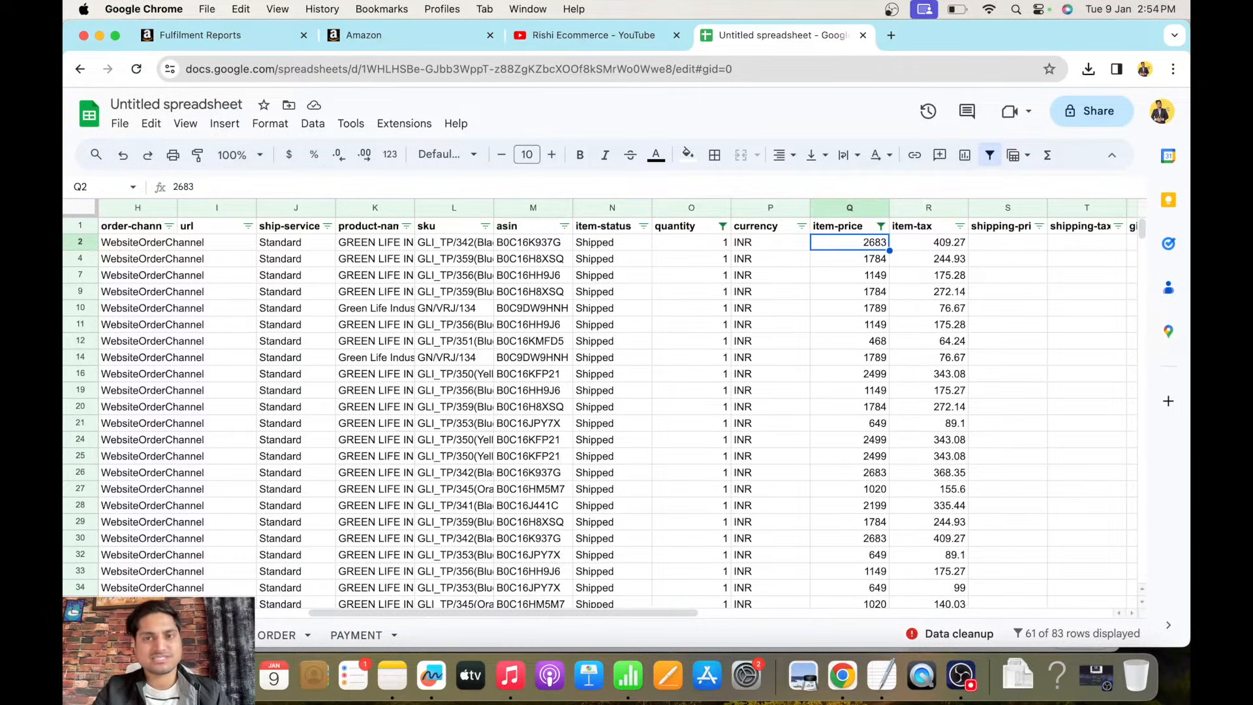
{"action": "key", "text": "ctrl+shift+Down"}
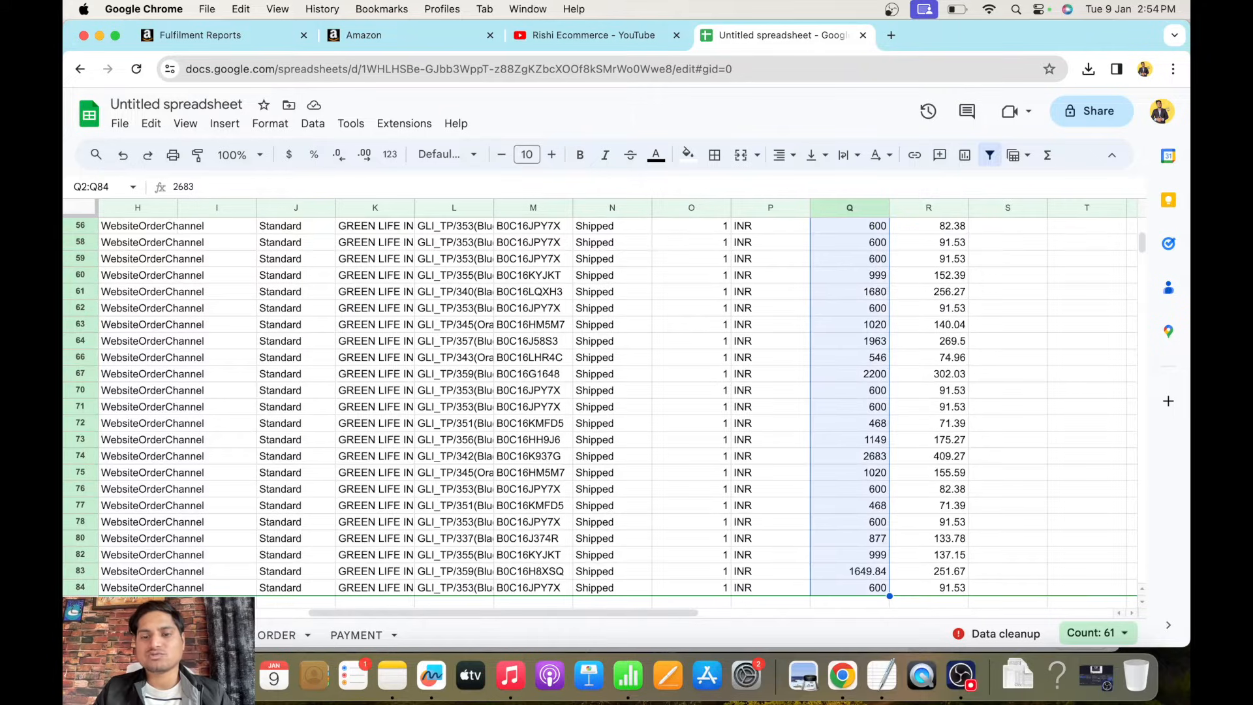
{"action": "left_click", "coordinate": [1098, 632]}
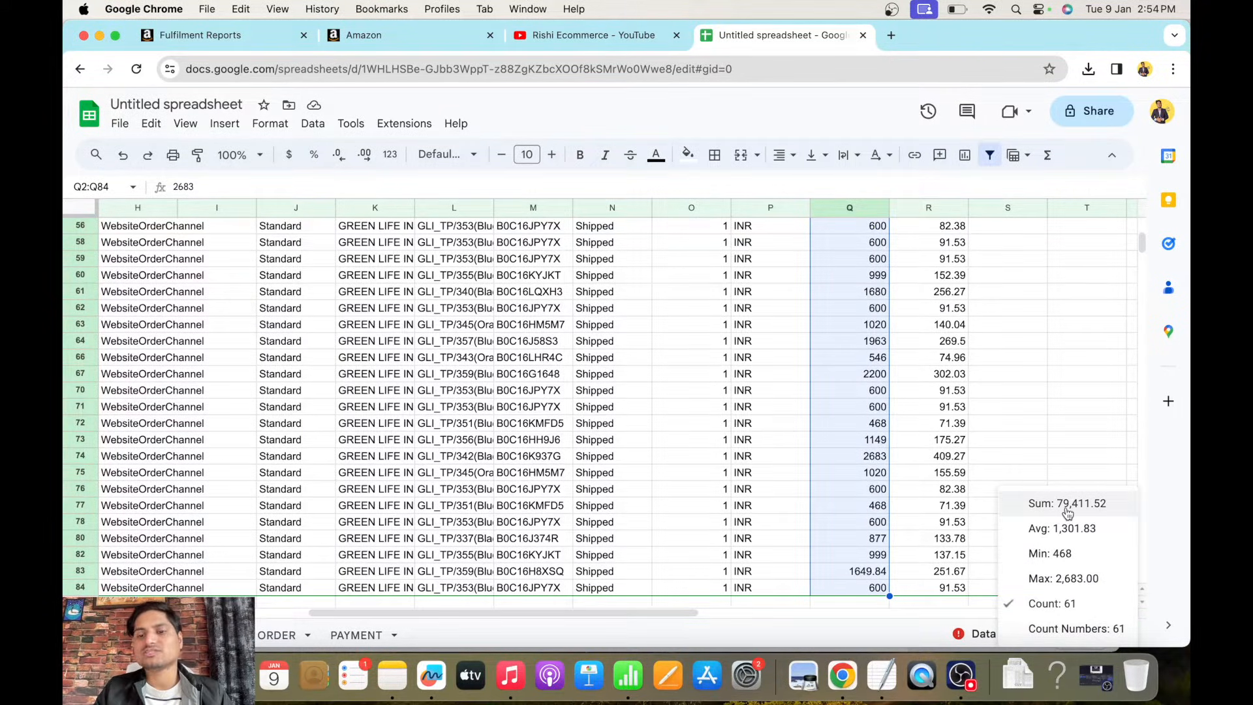
Examine the remaining column headers of the full orders sheet out to is-iba, ending back at amazon-order-id.
{"action": "left_click", "coordinate": [851, 519]}
{"action": "key", "text": "super+Up"}
{"action": "key", "text": "Right"}
{"action": "key", "text": "Right"}
{"action": "key", "text": "Right"}
{"action": "key", "text": "Right"}
{"action": "key", "text": "Right"}
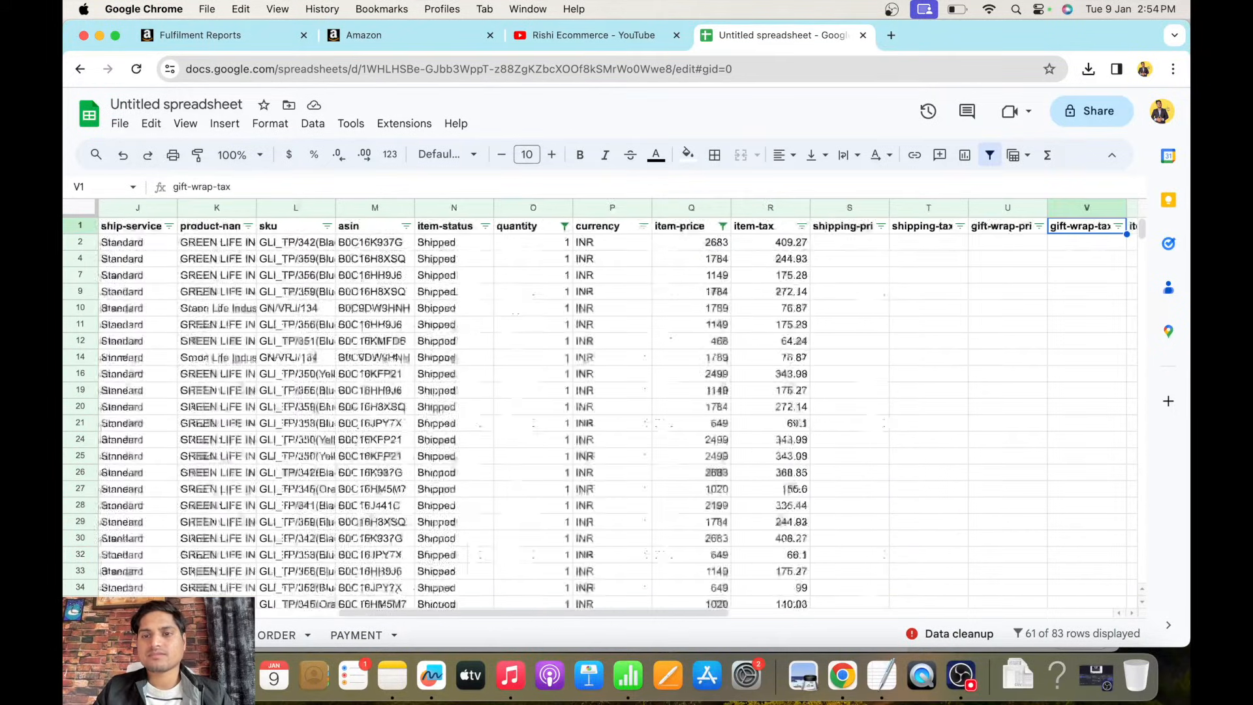
{"action": "key", "text": "Right"}
{"action": "key", "text": "Right"}
{"action": "key", "text": "Right"}
{"action": "key", "text": "Right"}
{"action": "key", "text": "Right"}
{"action": "key", "text": "Right"}
{"action": "key", "text": "Right"}
{"action": "key", "text": "Right"}
{"action": "key", "text": "Right"}
{"action": "key", "text": "Right"}
{"action": "key", "text": "Right"}
{"action": "key", "text": "Right"}
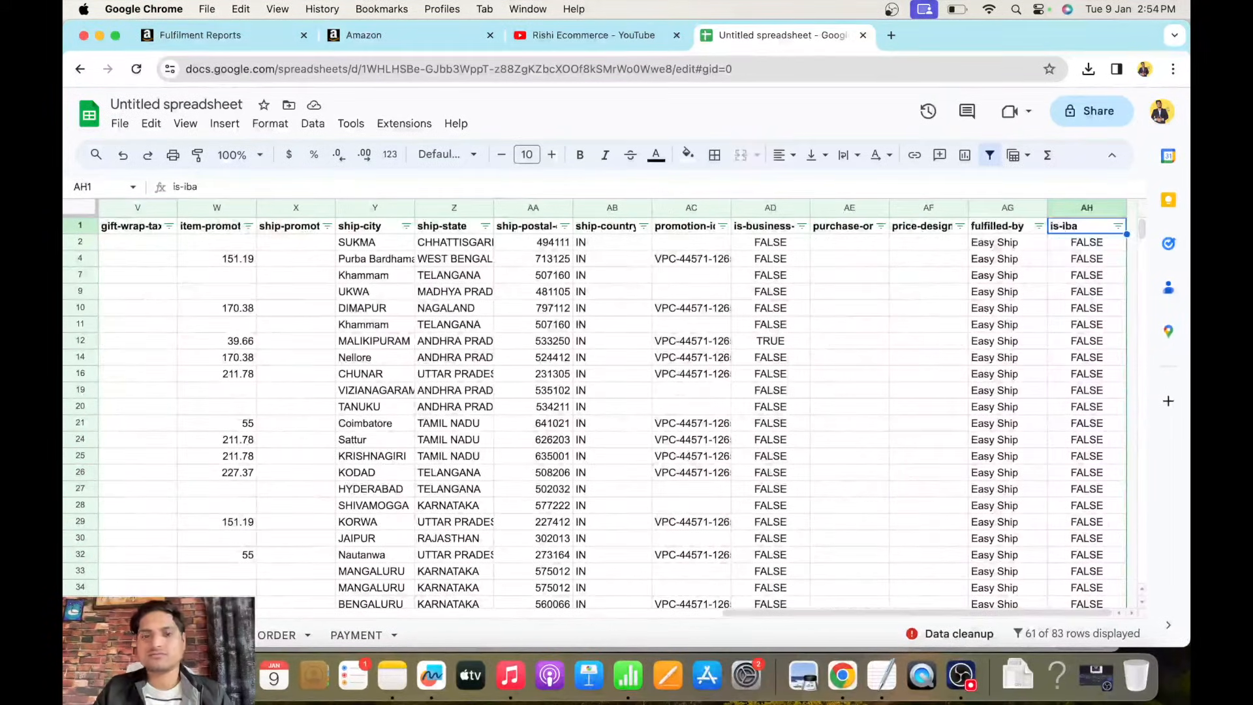
{"action": "key", "text": "Left"}
{"action": "key", "text": "Left"}
{"action": "key", "text": "Left"}
{"action": "key", "text": "Left"}
{"action": "key", "text": "Left"}
{"action": "key", "text": "Left"}
{"action": "key", "text": "Left"}
{"action": "key", "text": "Left"}
{"action": "key", "text": "Left"}
{"action": "key", "text": "Left"}
{"action": "key", "text": "Left"}
{"action": "key", "text": "Left"}
{"action": "key", "text": "Left"}
{"action": "key", "text": "Left"}
{"action": "key", "text": "Left"}
{"action": "key", "text": "Left"}
{"action": "key", "text": "Left"}
{"action": "key", "text": "Left"}
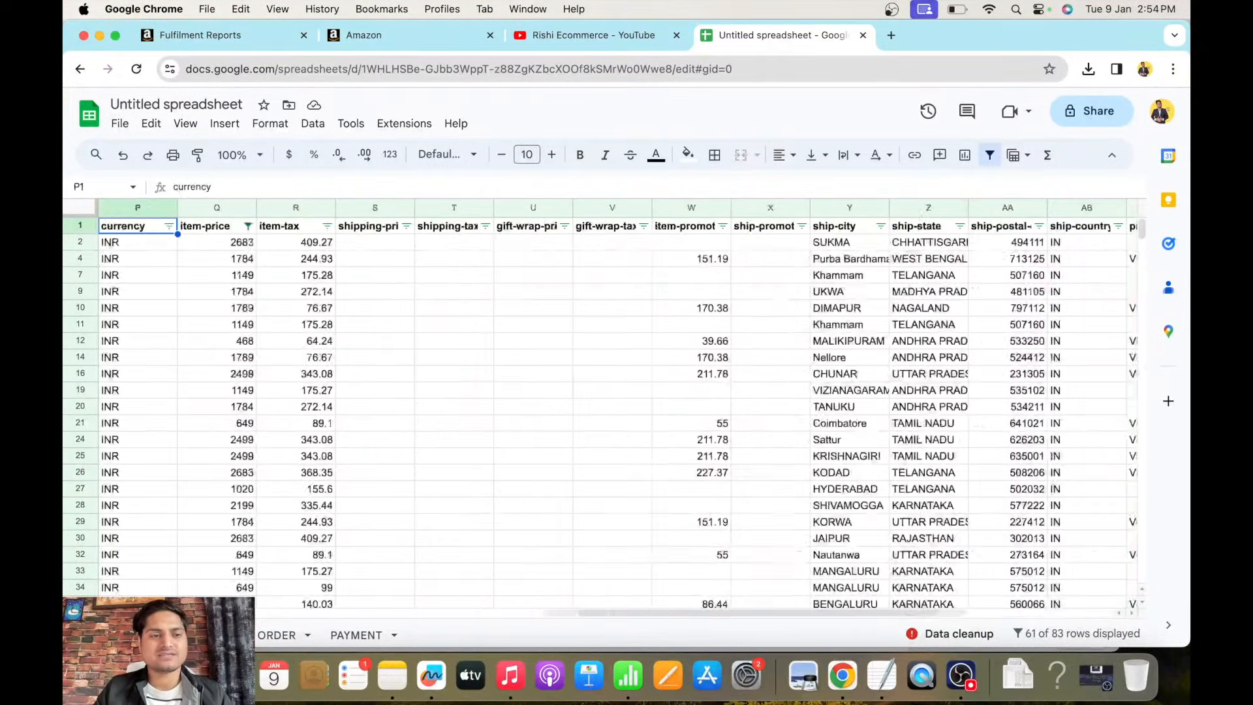
{"action": "key", "text": "Left"}
{"action": "key", "text": "Left"}
{"action": "key", "text": "Left"}
{"action": "key", "text": "Left"}
{"action": "key", "text": "Left"}
{"action": "key", "text": "Left"}
{"action": "key", "text": "Left"}
{"action": "key", "text": "Left"}
{"action": "key", "text": "Left"}
{"action": "key", "text": "Left"}
{"action": "key", "text": "Left"}
{"action": "key", "text": "Left"}
{"action": "key", "text": "Left"}
{"action": "key", "text": "Left"}
{"action": "key", "text": "Left"}
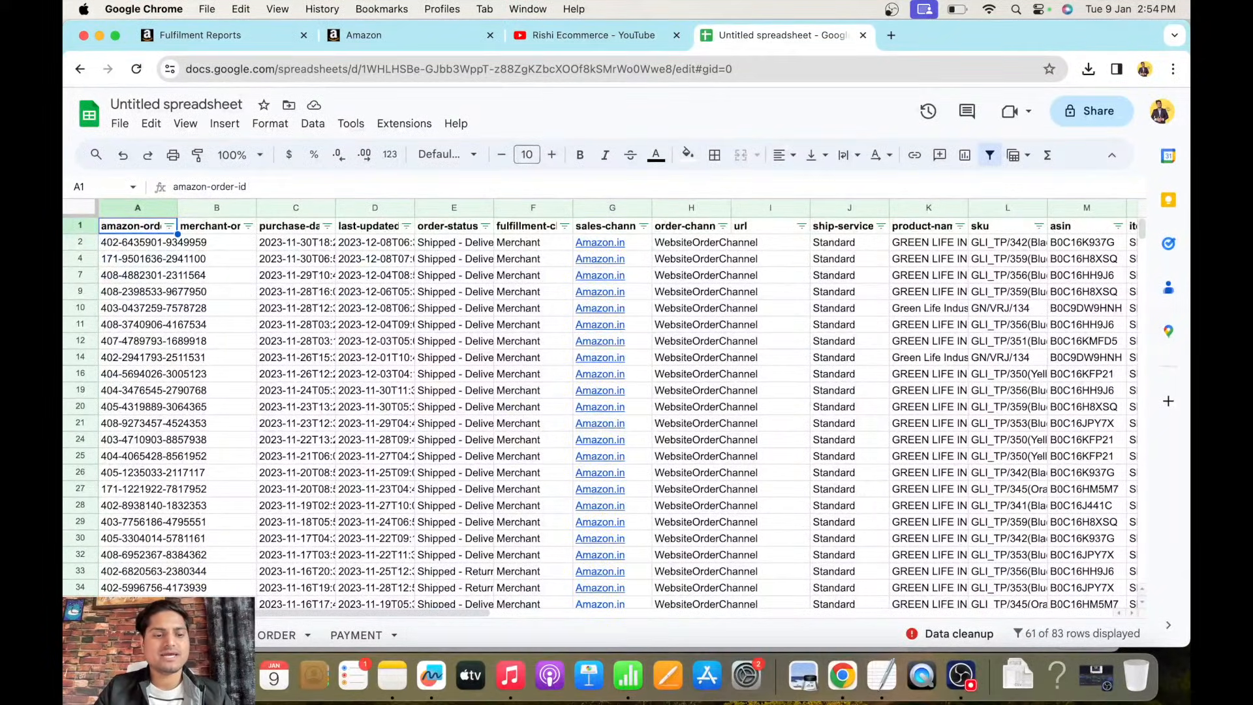
Delete the sheet that holds the full filtered orders report.
{"action": "right_click", "coordinate": [168, 629]}
{"action": "left_click", "coordinate": [203, 365]}
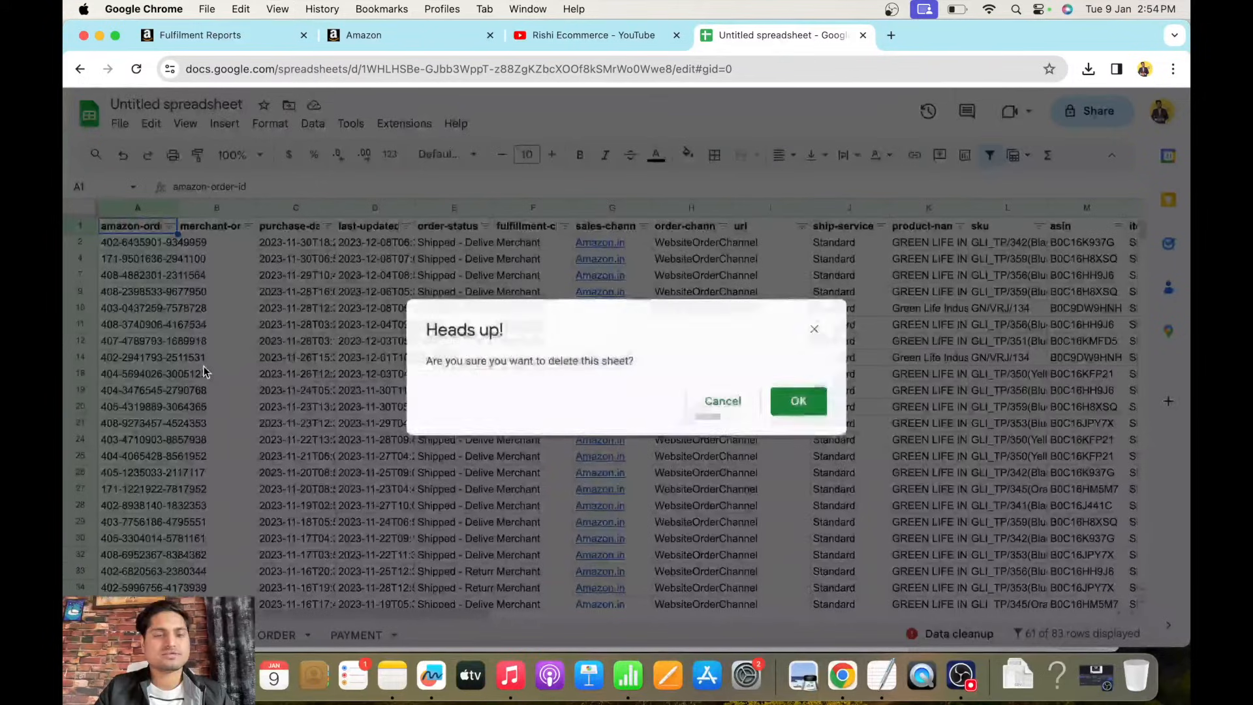
{"action": "left_click", "coordinate": [801, 403]}
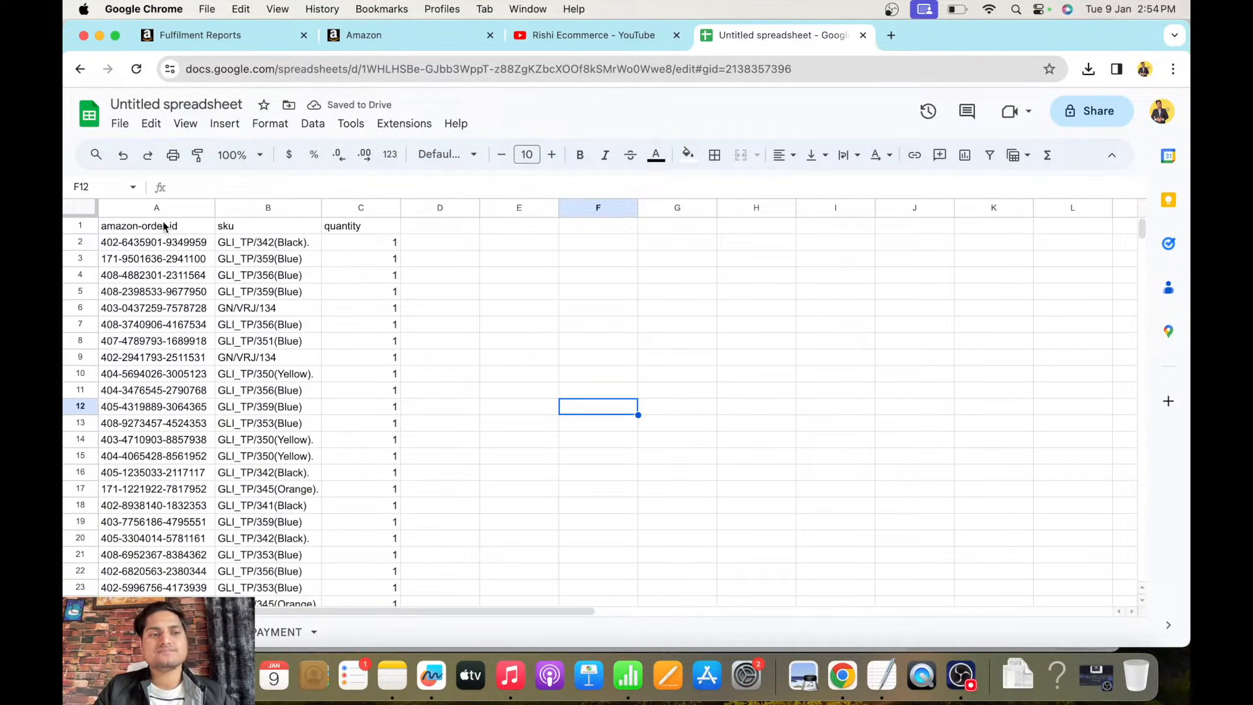
Fill the ORDER sheet's header row 1 with grey.
{"action": "left_click_drag", "start_coordinate": [167, 212], "coordinate": [355, 225]}
{"action": "left_click", "coordinate": [494, 253]}
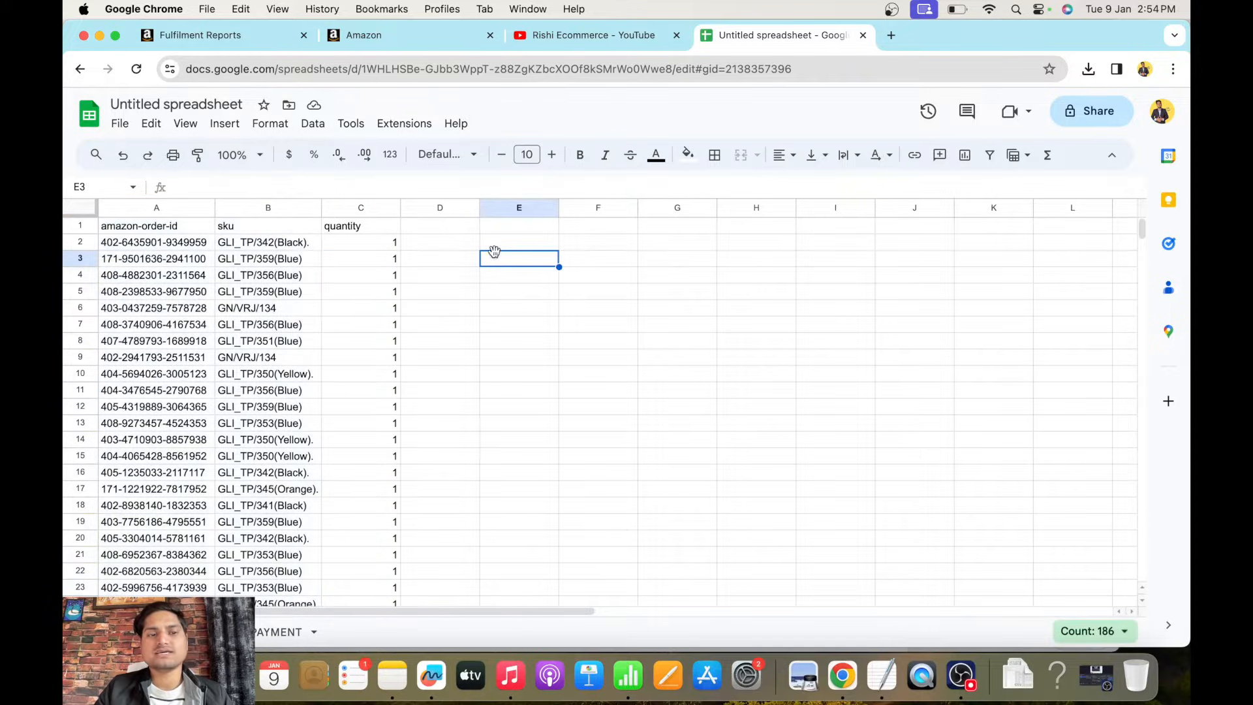
{"action": "left_click", "coordinate": [80, 226]}
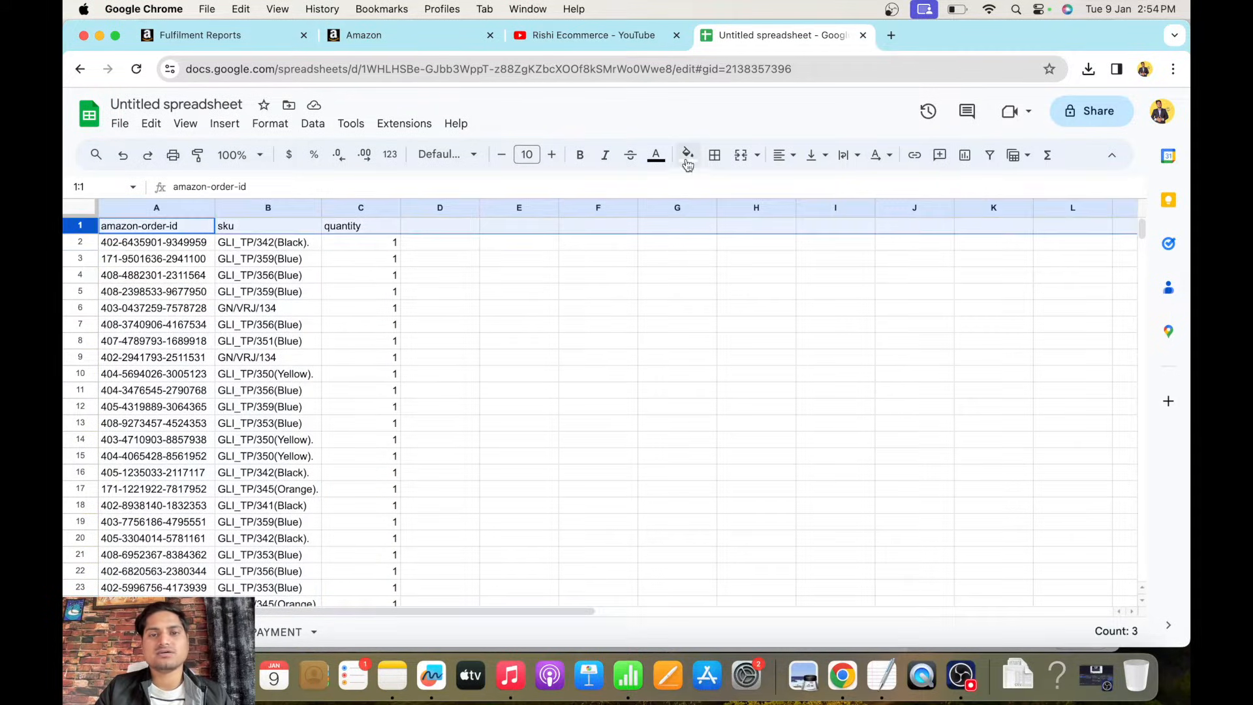
{"action": "left_click", "coordinate": [687, 155]}
{"action": "left_click", "coordinate": [747, 209]}
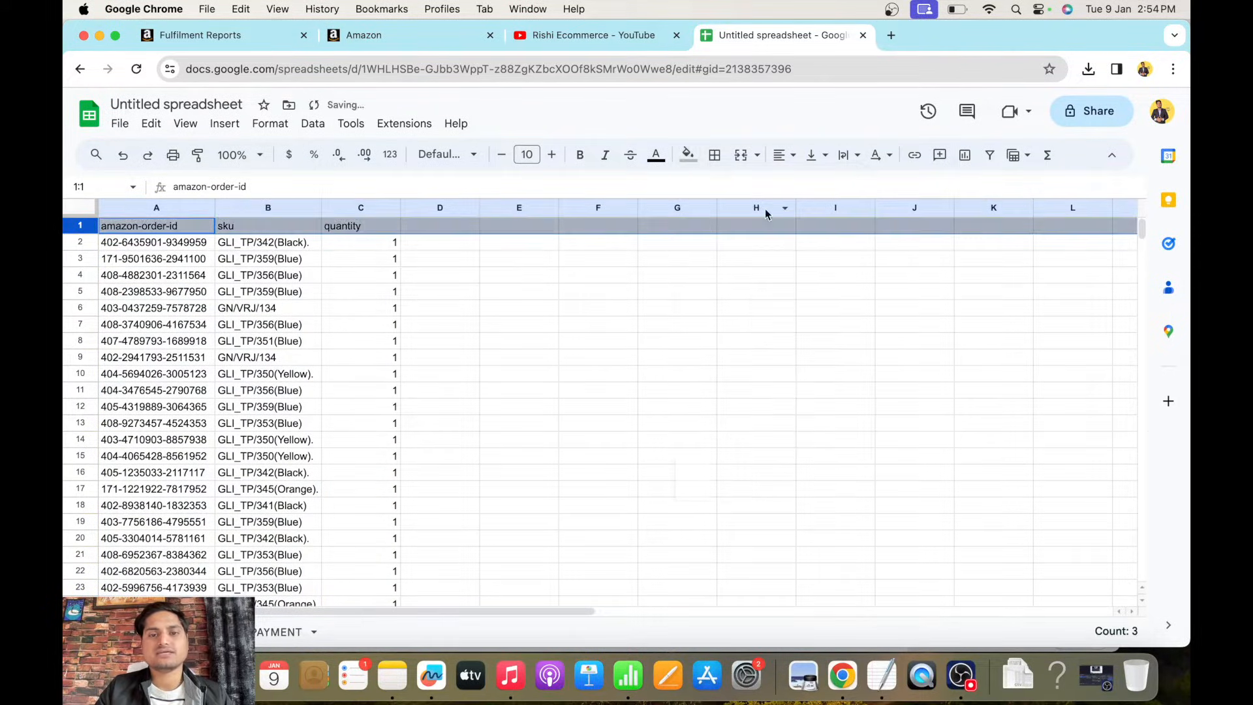
{"action": "left_click", "coordinate": [563, 340]}
Fill header row 1 of the PAYMENT sheet with the same grey.
{"action": "left_click", "coordinate": [281, 632]}
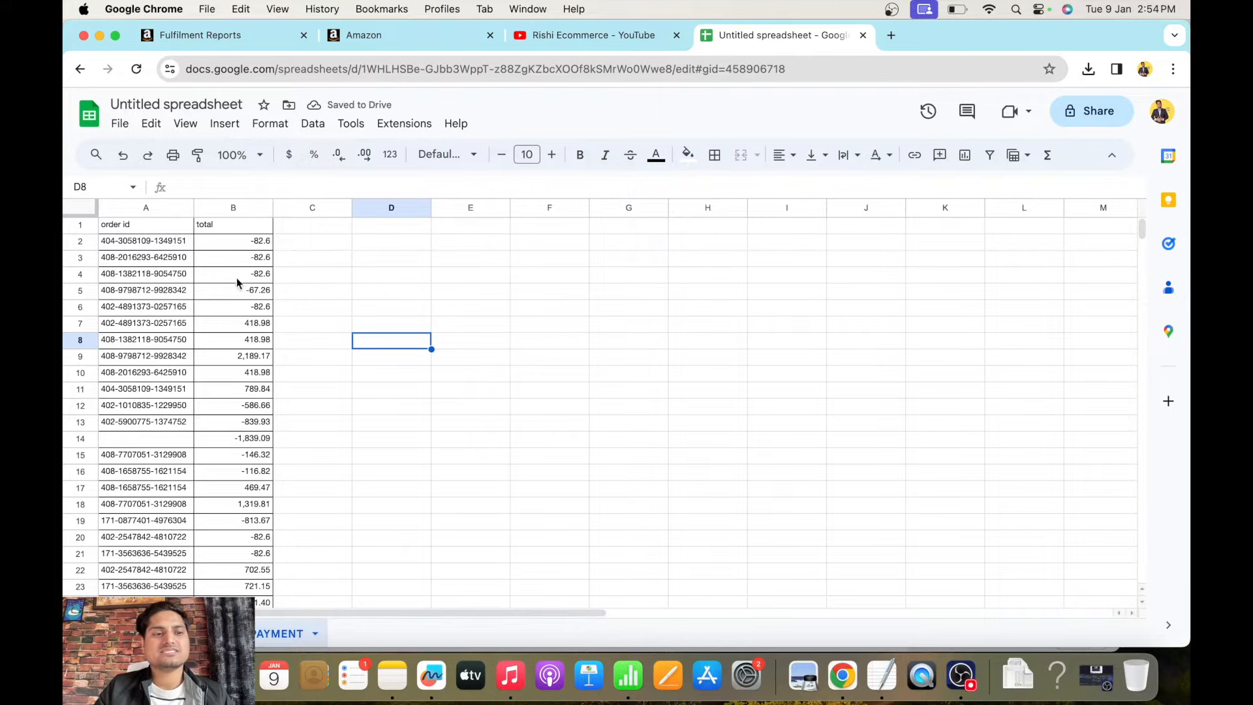
{"action": "left_click", "coordinate": [93, 225]}
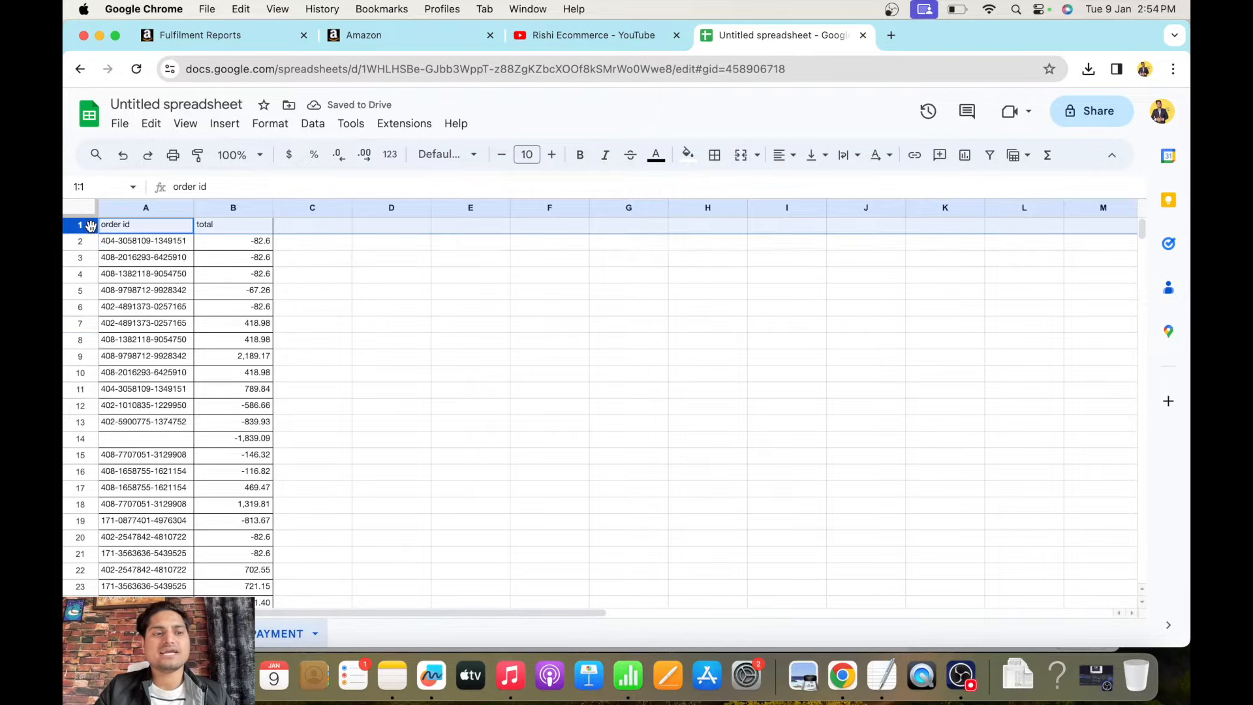
{"action": "left_click", "coordinate": [696, 158]}
{"action": "left_click", "coordinate": [746, 210]}
{"action": "left_click", "coordinate": [512, 365]}
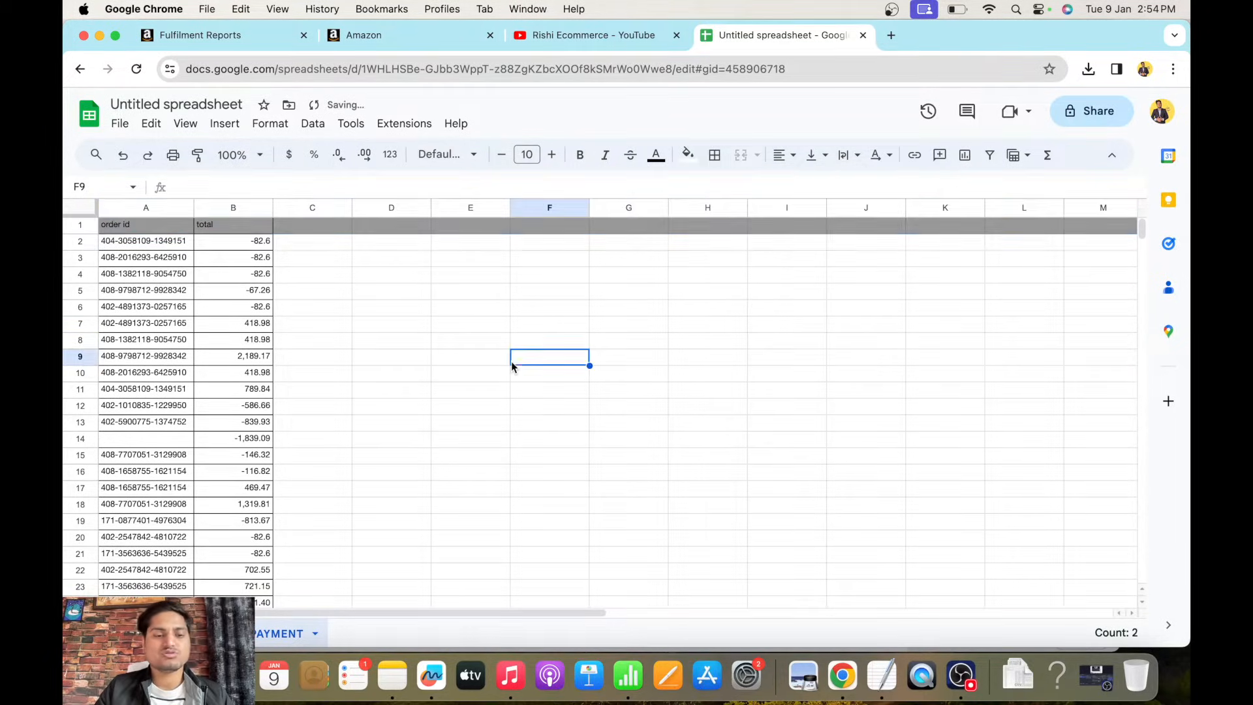
Add a new sheet and name it RETURNS.
{"action": "left_click", "coordinate": [85, 633]}
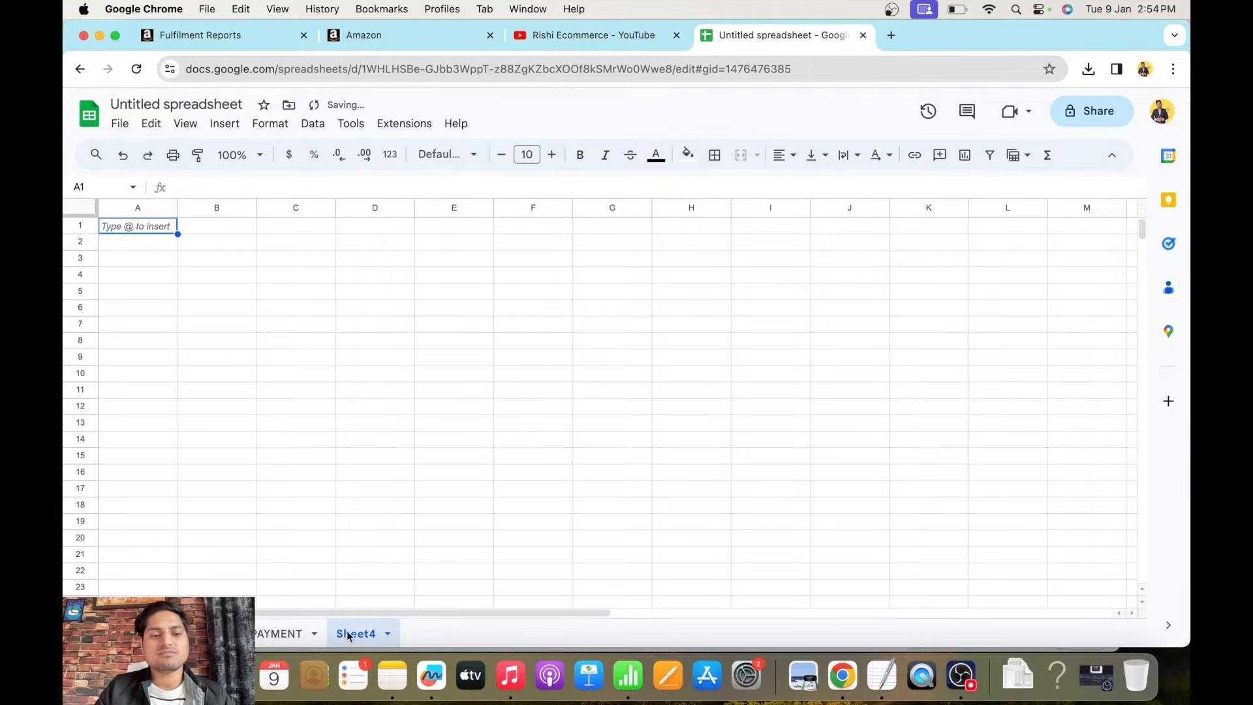
{"action": "double_click", "coordinate": [366, 634]}
{"action": "type", "text": "RE"}
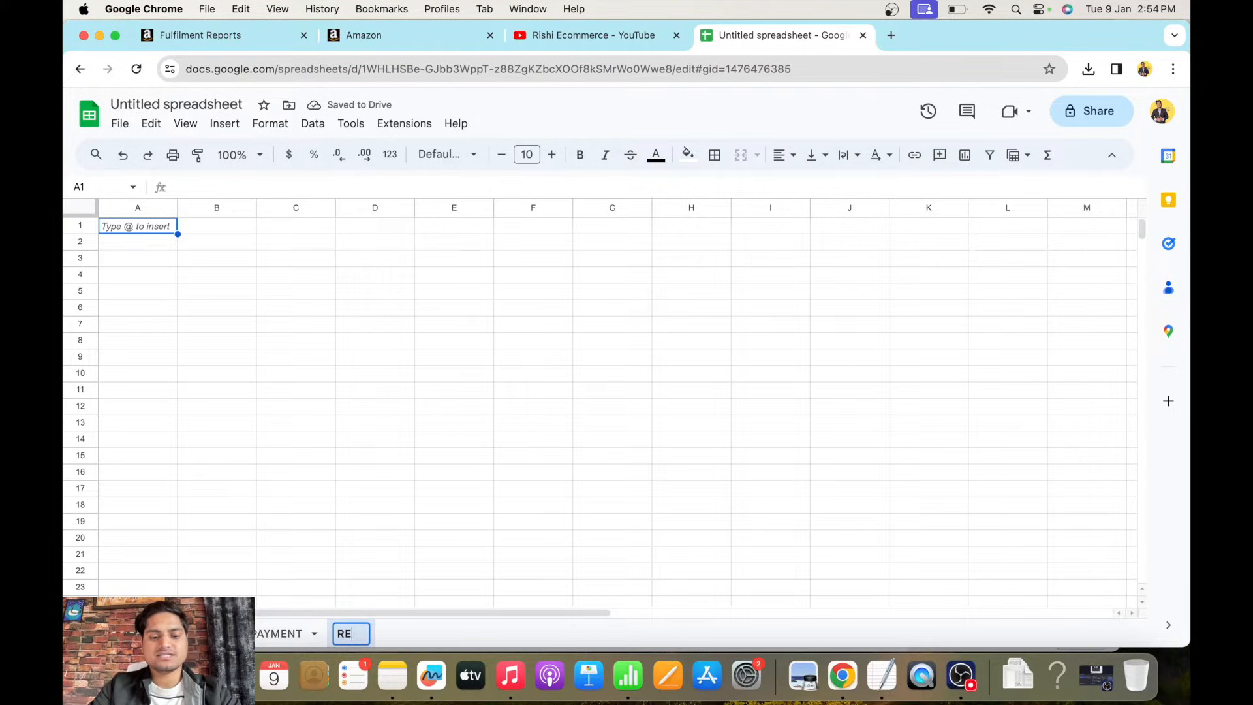
{"action": "type", "text": "TURNS"}
{"action": "key", "text": "Return"}
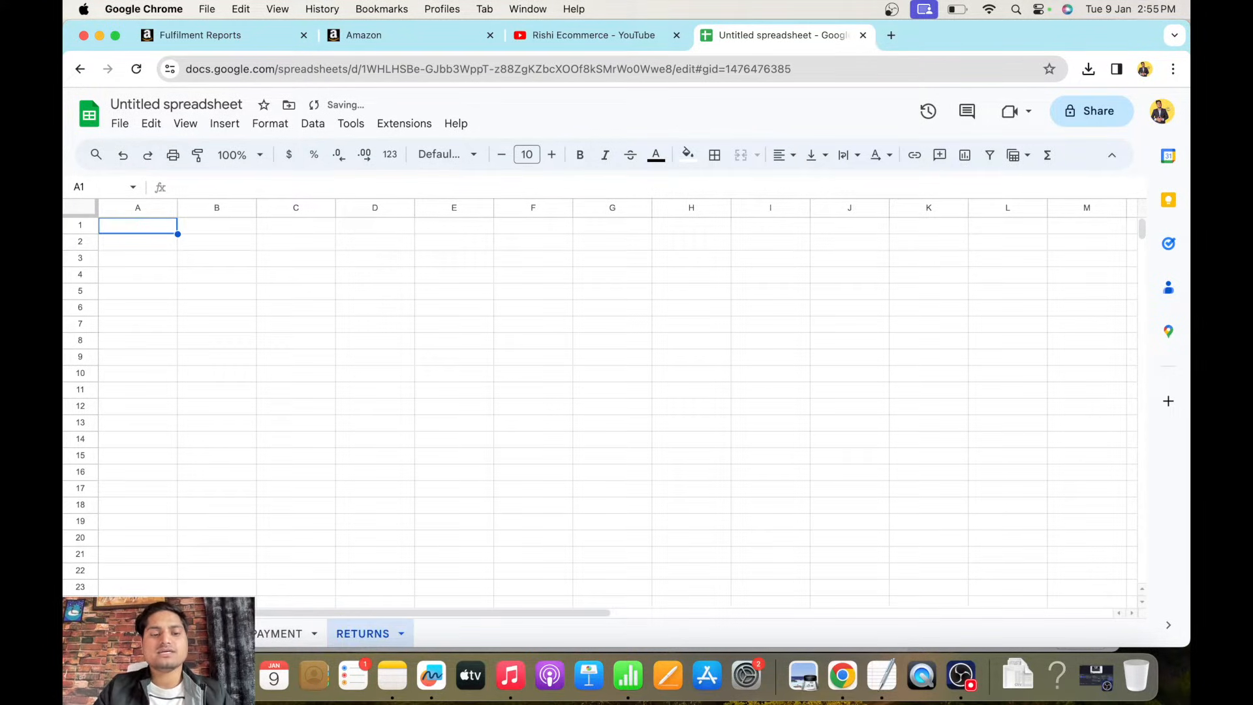
Switch to Seller Central and open the Return Reports page.
{"action": "left_click", "coordinate": [206, 633]}
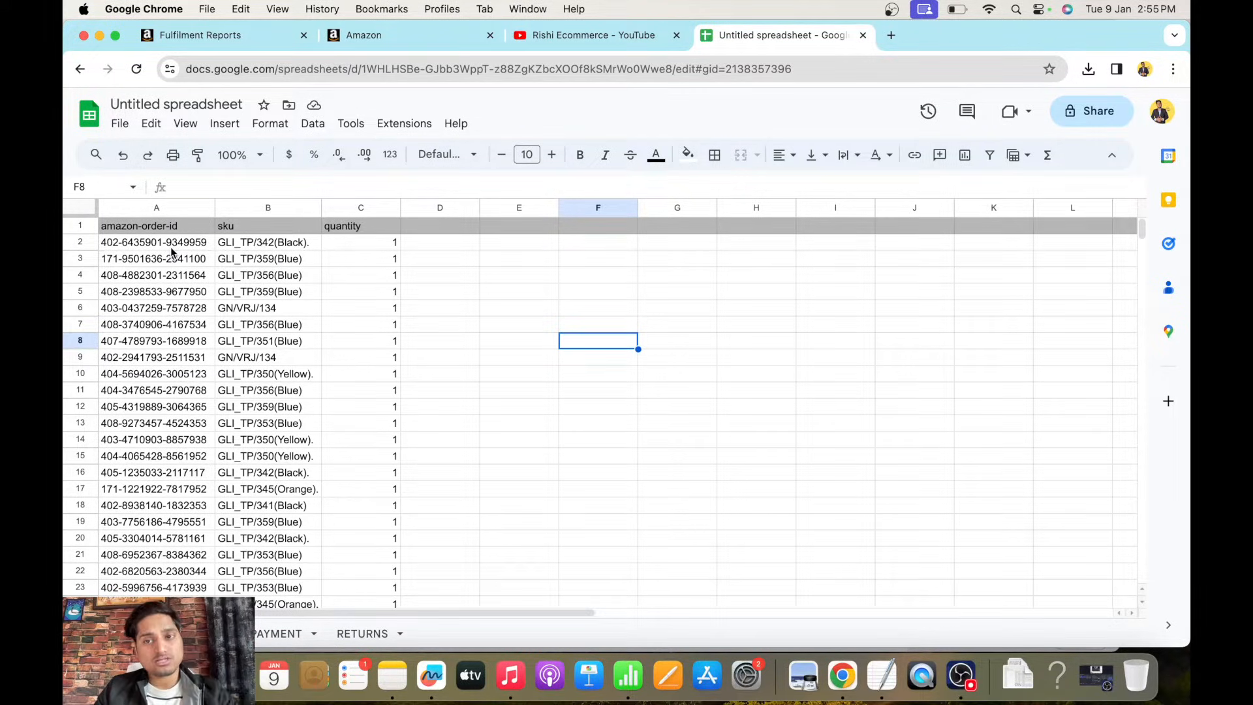
{"action": "left_click", "coordinate": [235, 41]}
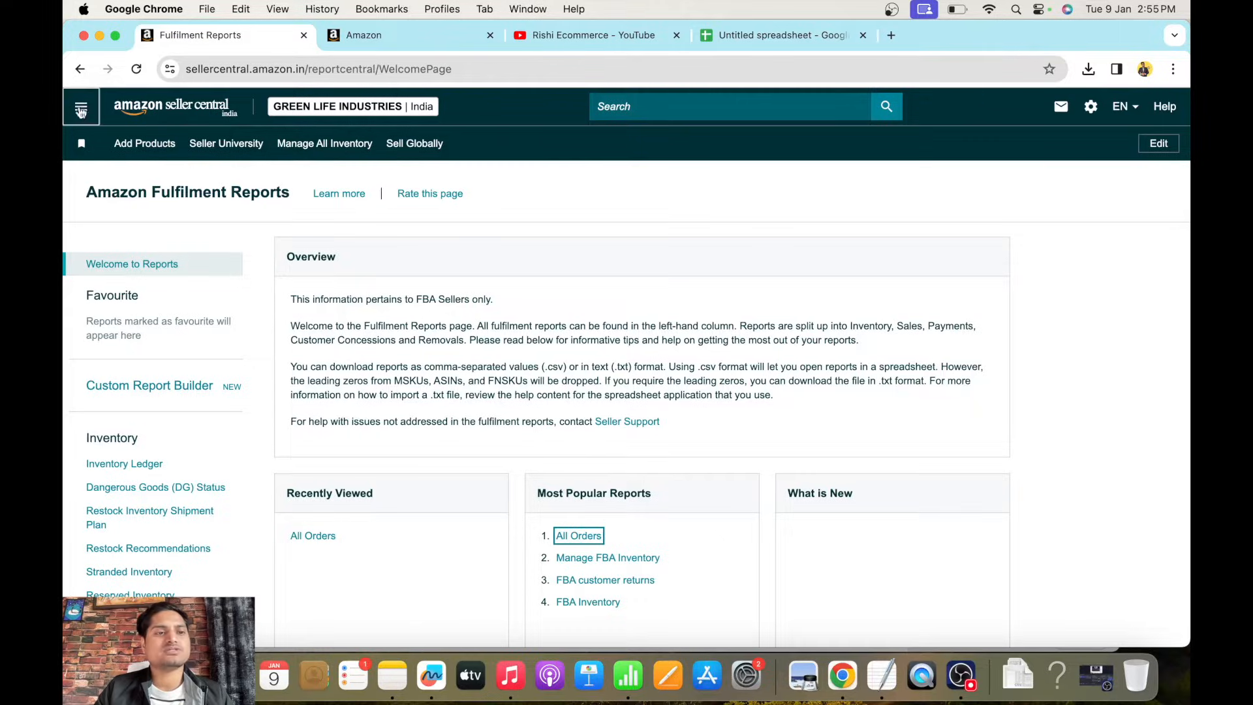
{"action": "left_click", "coordinate": [81, 106]}
{"action": "mouse_move", "coordinate": [123, 361]}
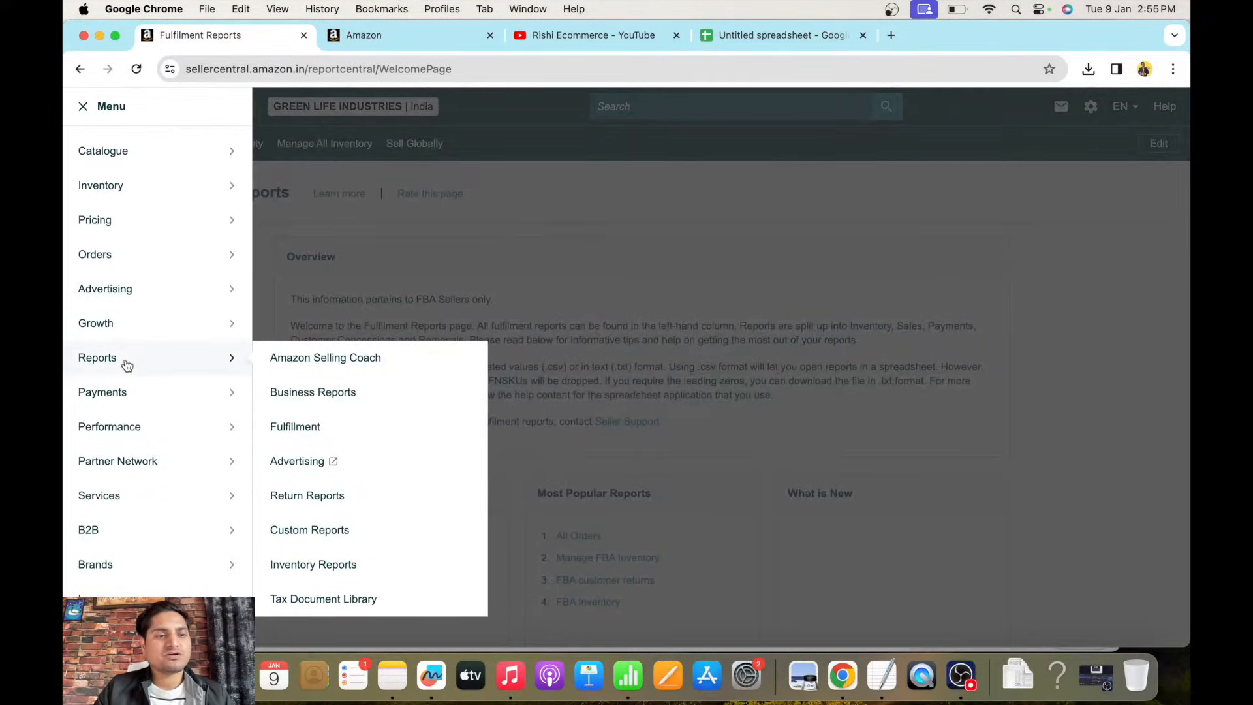
{"action": "left_click", "coordinate": [315, 500]}
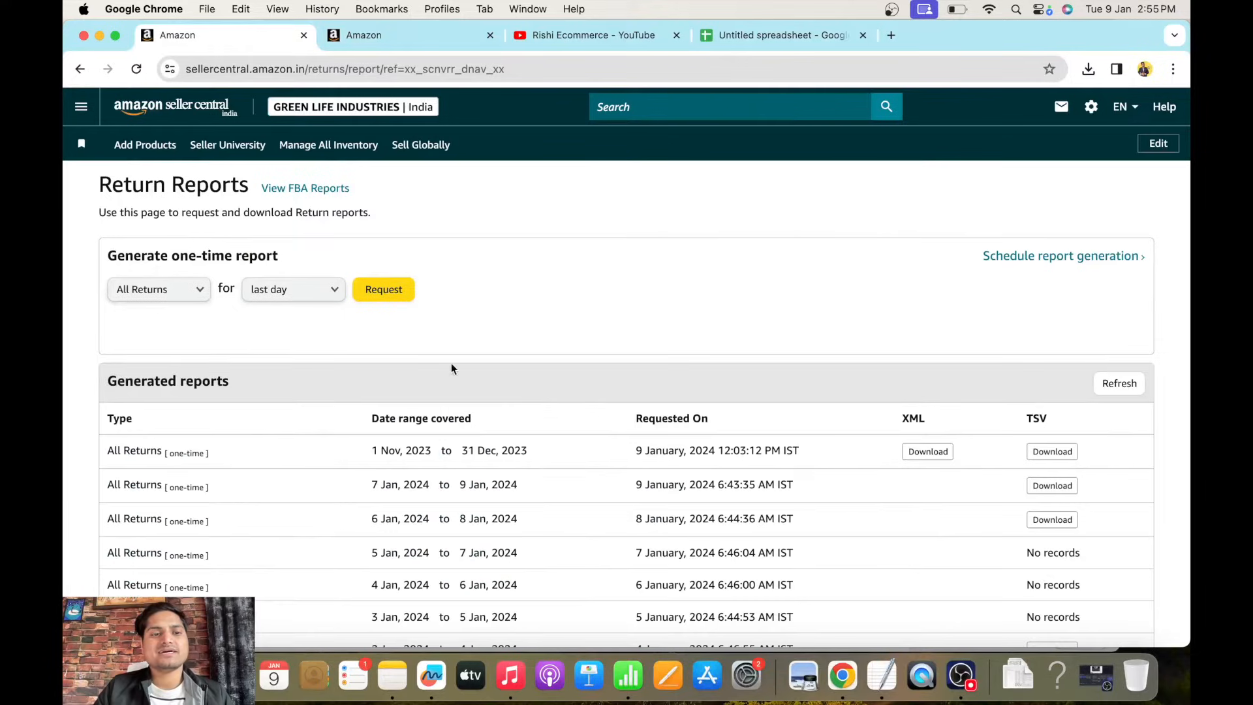
Set the one-time All Returns report to exact dates from 1 November 2023 to 31 December 2023.
{"action": "left_click", "coordinate": [279, 292]}
{"action": "left_click", "coordinate": [287, 348]}
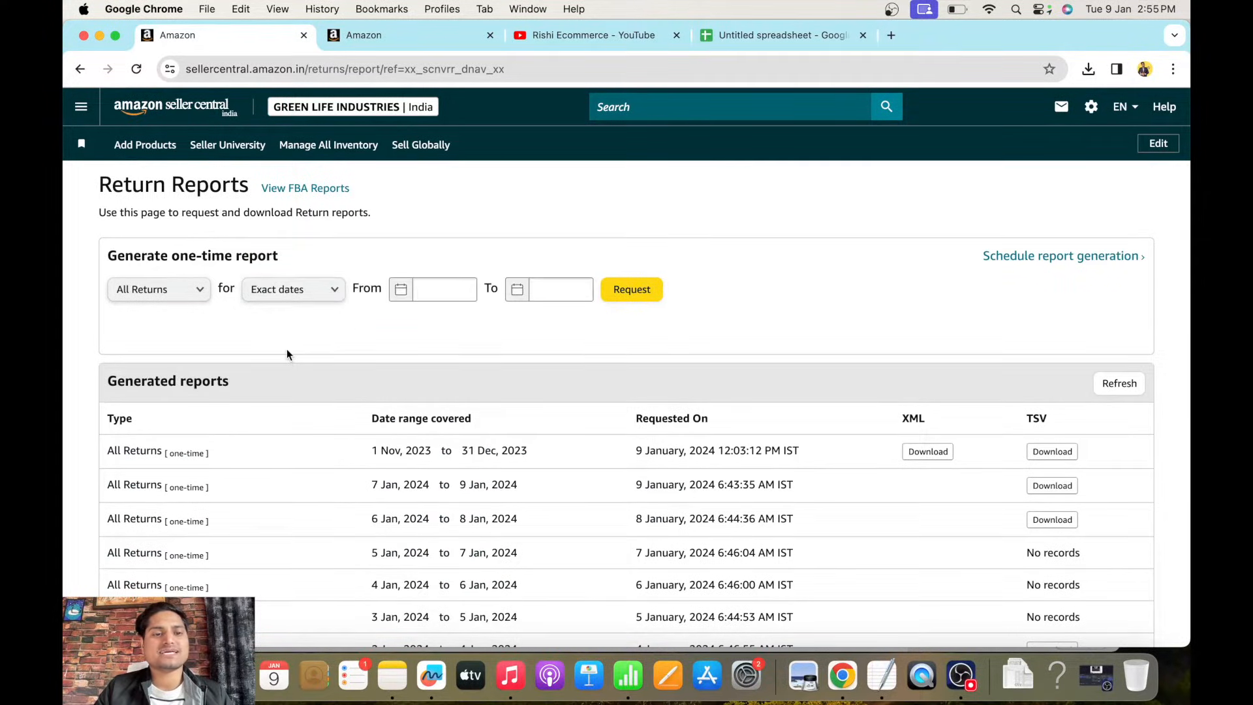
{"action": "left_click", "coordinate": [403, 289]}
{"action": "left_click", "coordinate": [337, 328]}
{"action": "left_click", "coordinate": [338, 326]}
{"action": "left_click", "coordinate": [444, 379]}
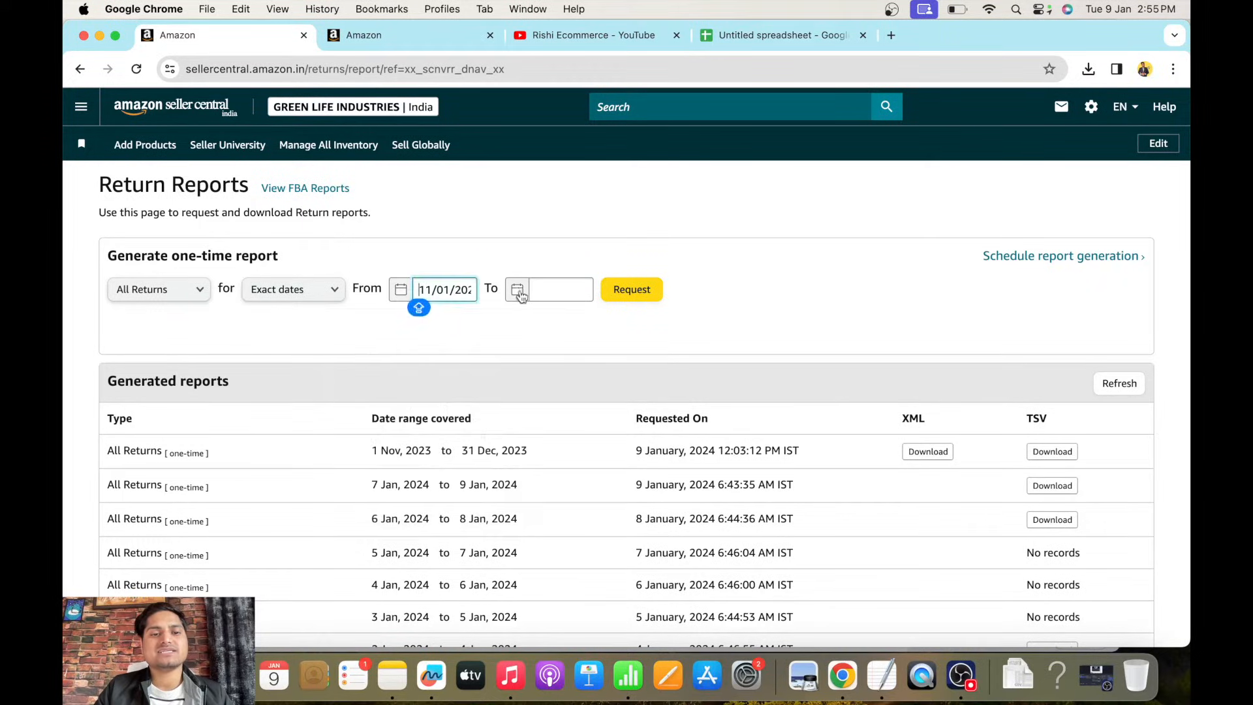
{"action": "left_click", "coordinate": [525, 290]}
{"action": "left_click", "coordinate": [458, 327]}
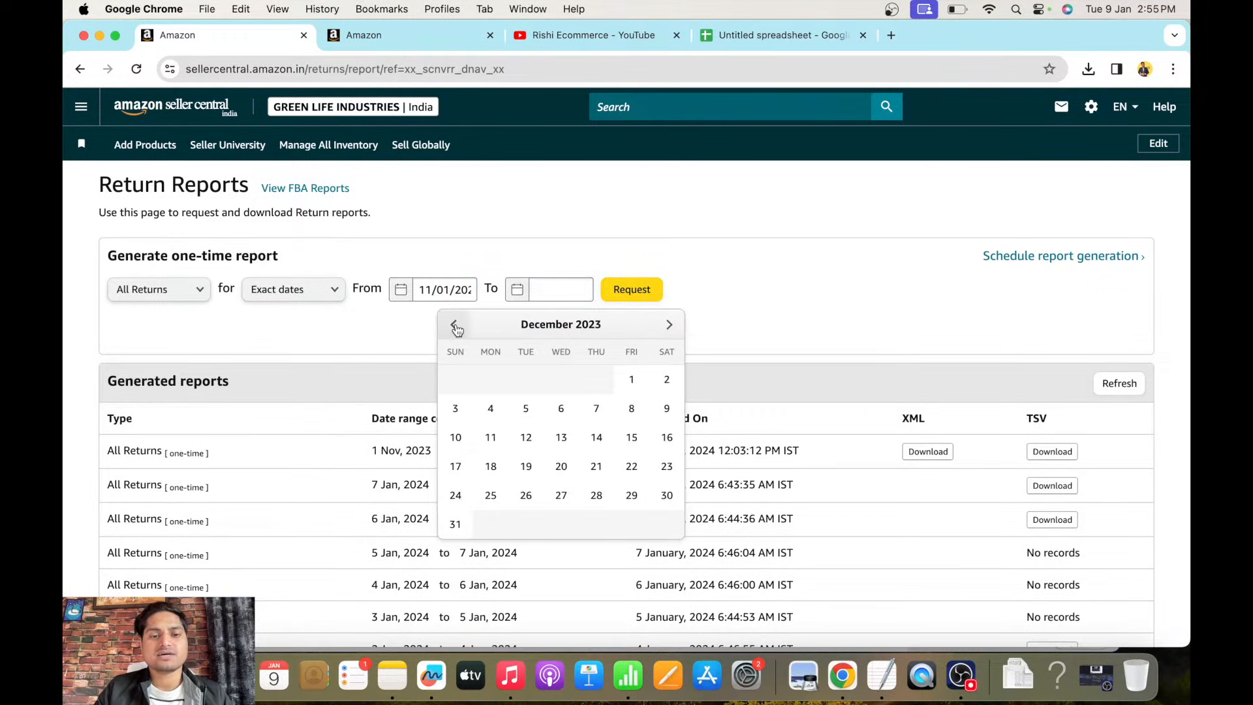
{"action": "left_click", "coordinate": [457, 522]}
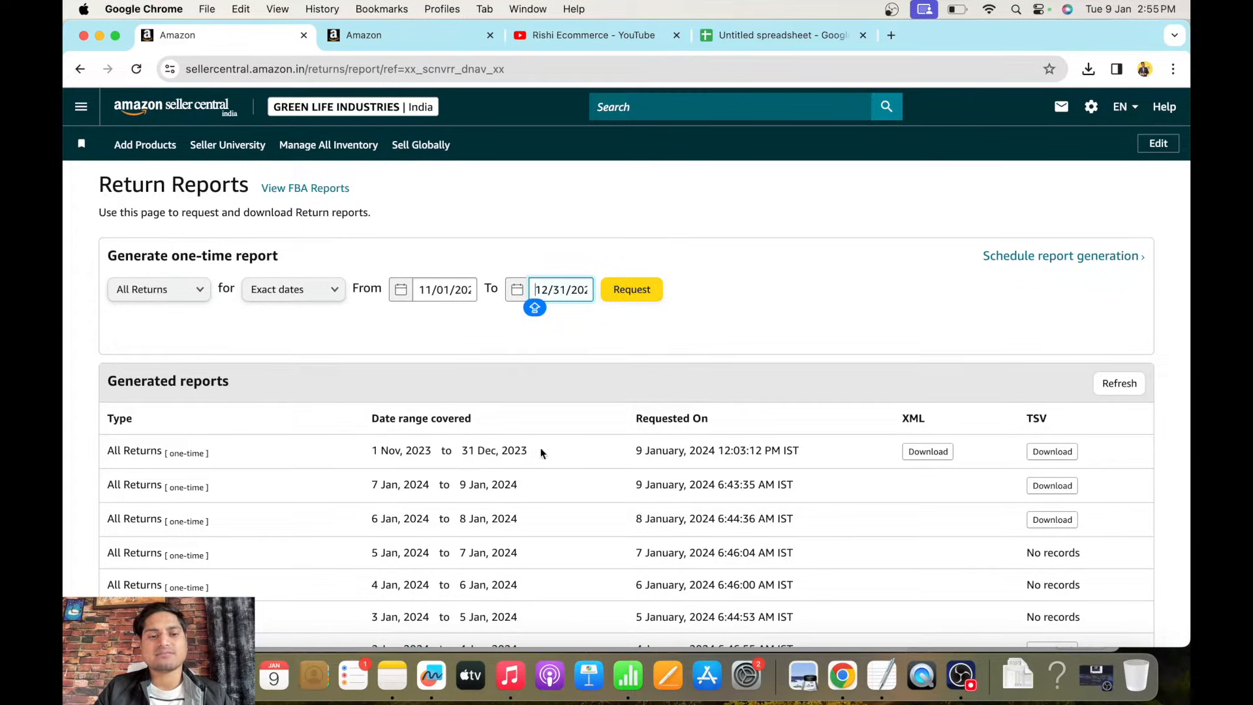
Download the TSV of the generated All Returns report covering 1 Nov to 31 Dec 2023 and open it in Numbers.
{"action": "left_click_drag", "start_coordinate": [371, 455], "coordinate": [547, 460]}
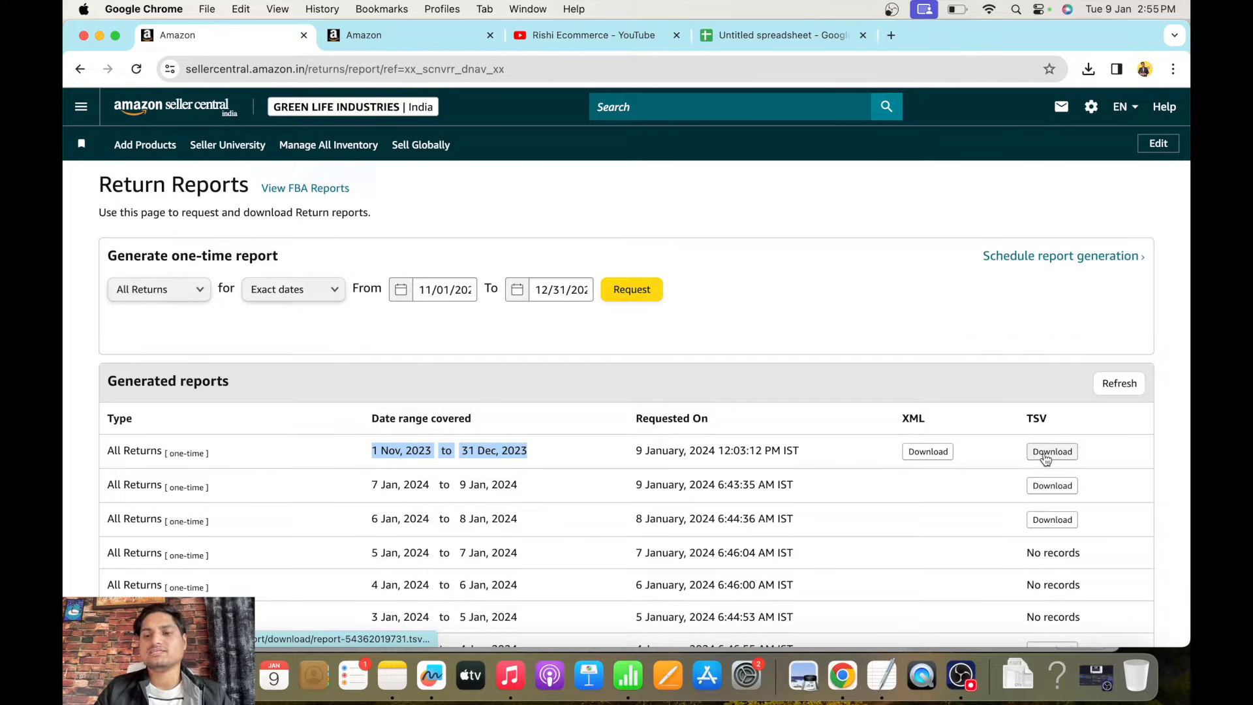
{"action": "left_click", "coordinate": [1046, 453]}
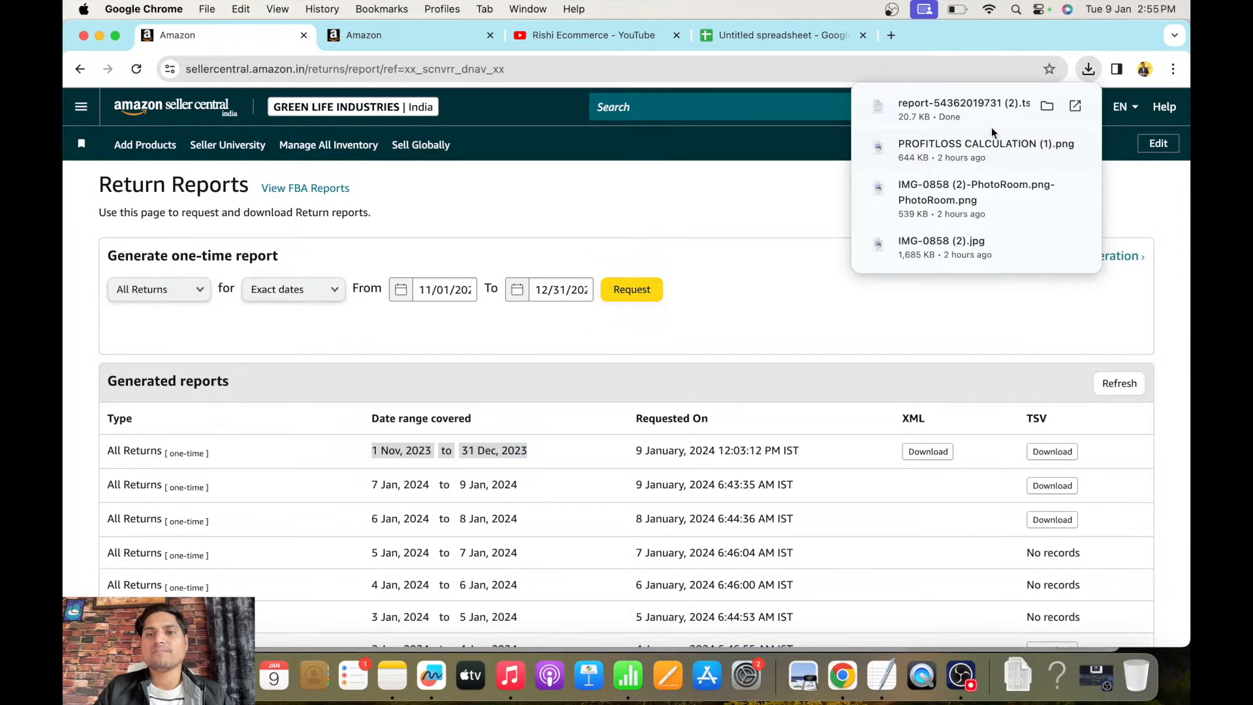
{"action": "left_click", "coordinate": [962, 120]}
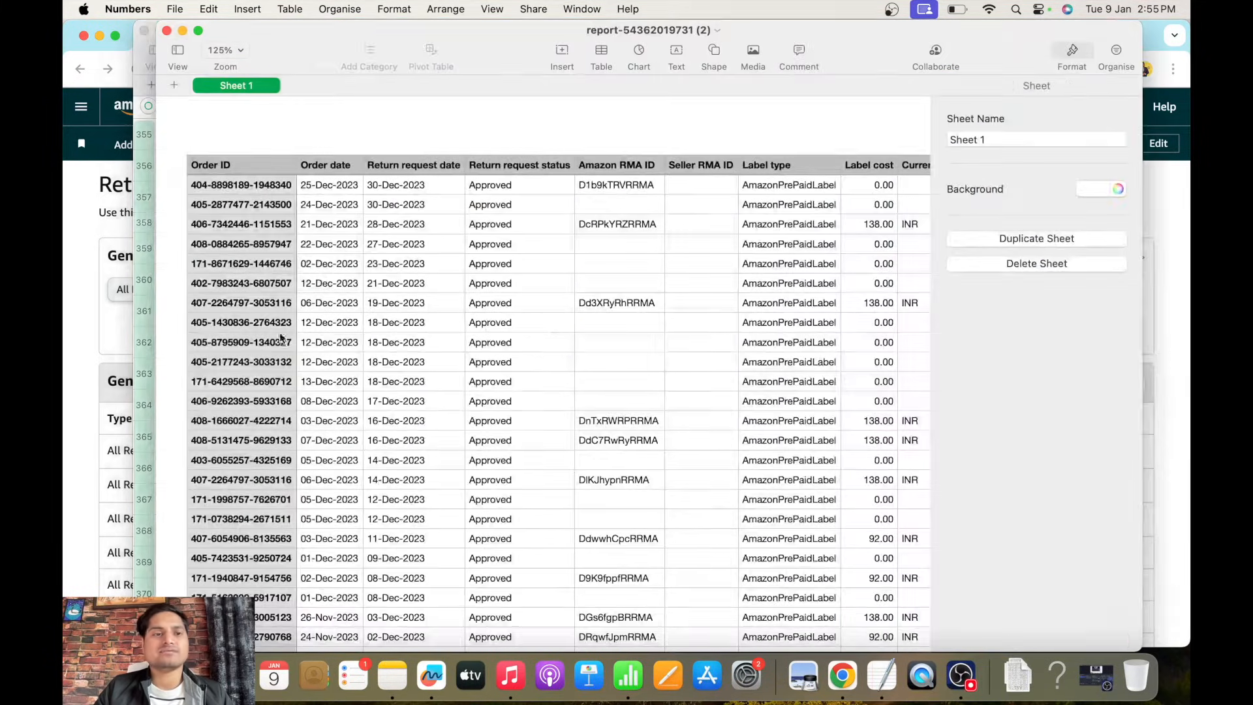
Copy the whole Order ID column of the returns report into the RETURNS sheet in Google Sheets, starting at A1.
{"action": "left_click", "coordinate": [229, 165]}
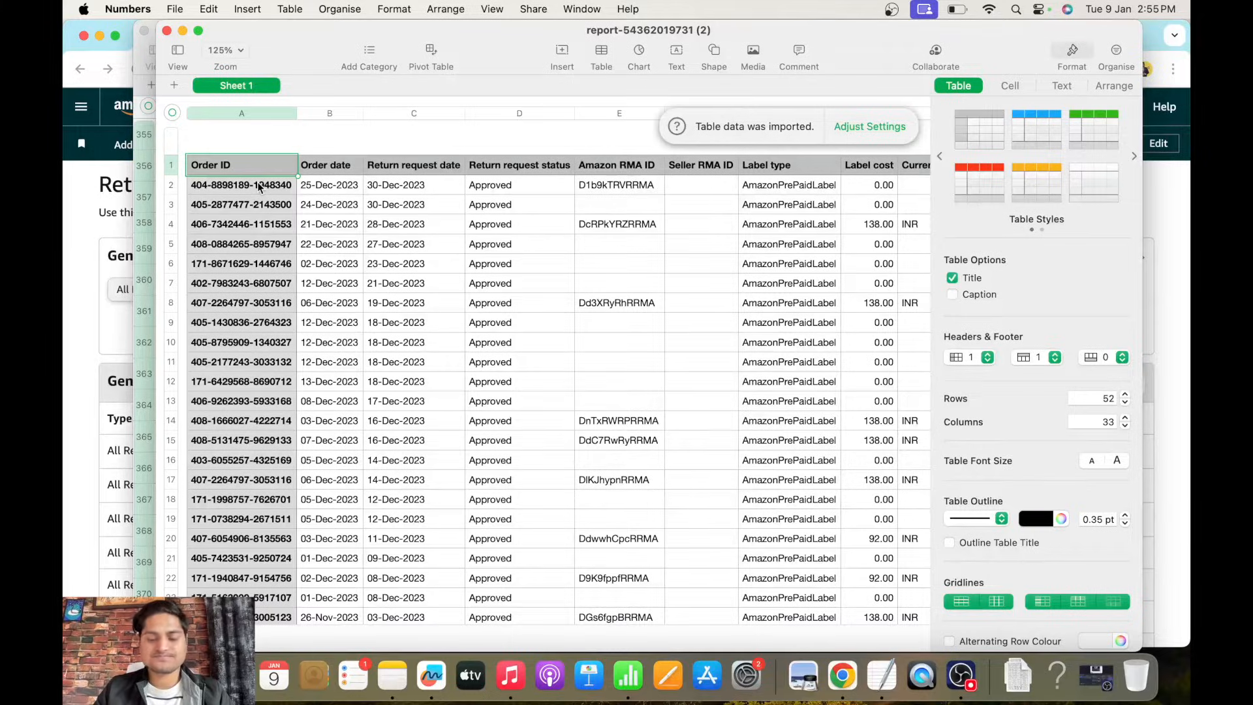
{"action": "scroll", "coordinate": [258, 187], "scroll_direction": "down", "scroll_amount": 5}
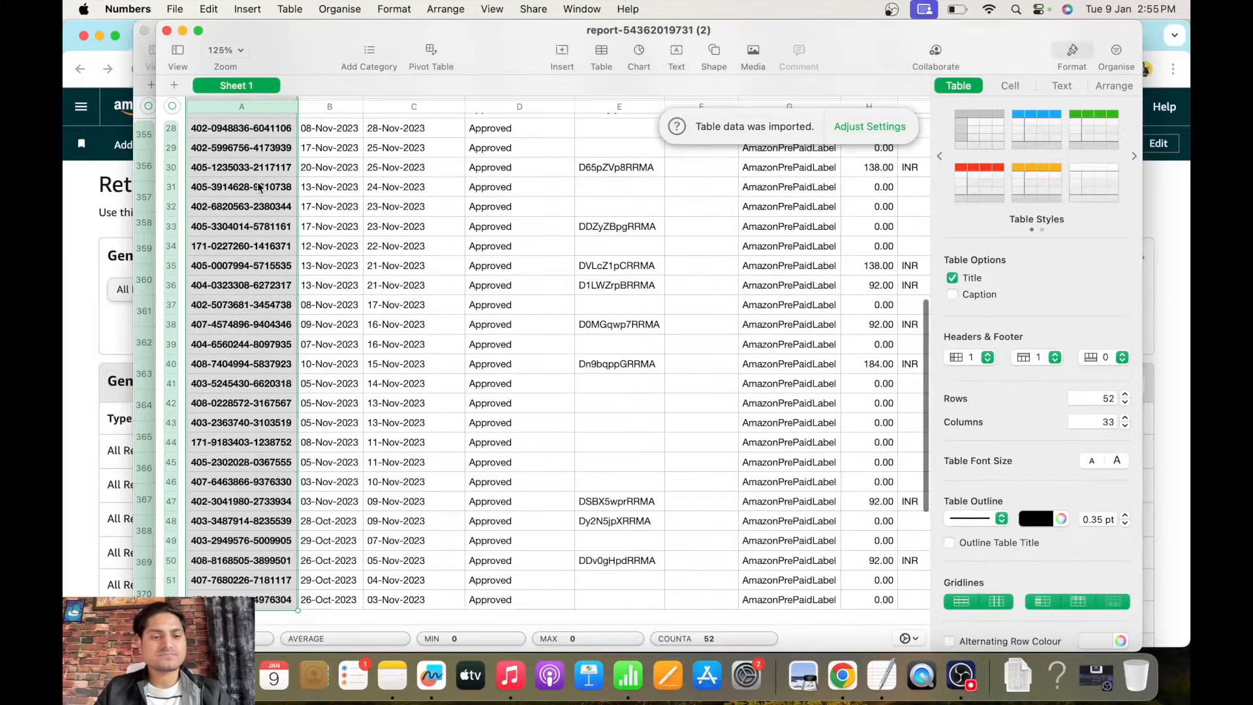
{"action": "left_click", "coordinate": [102, 331]}
{"action": "left_click", "coordinate": [749, 36]}
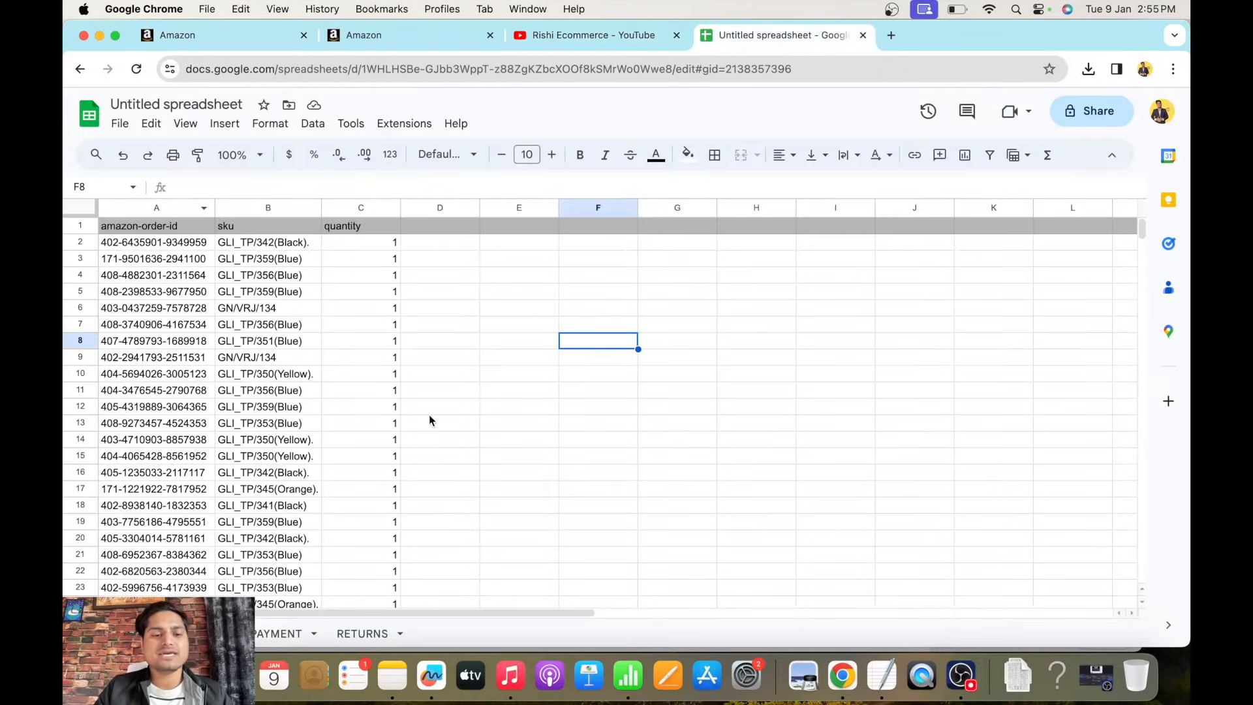
{"action": "left_click", "coordinate": [361, 633]}
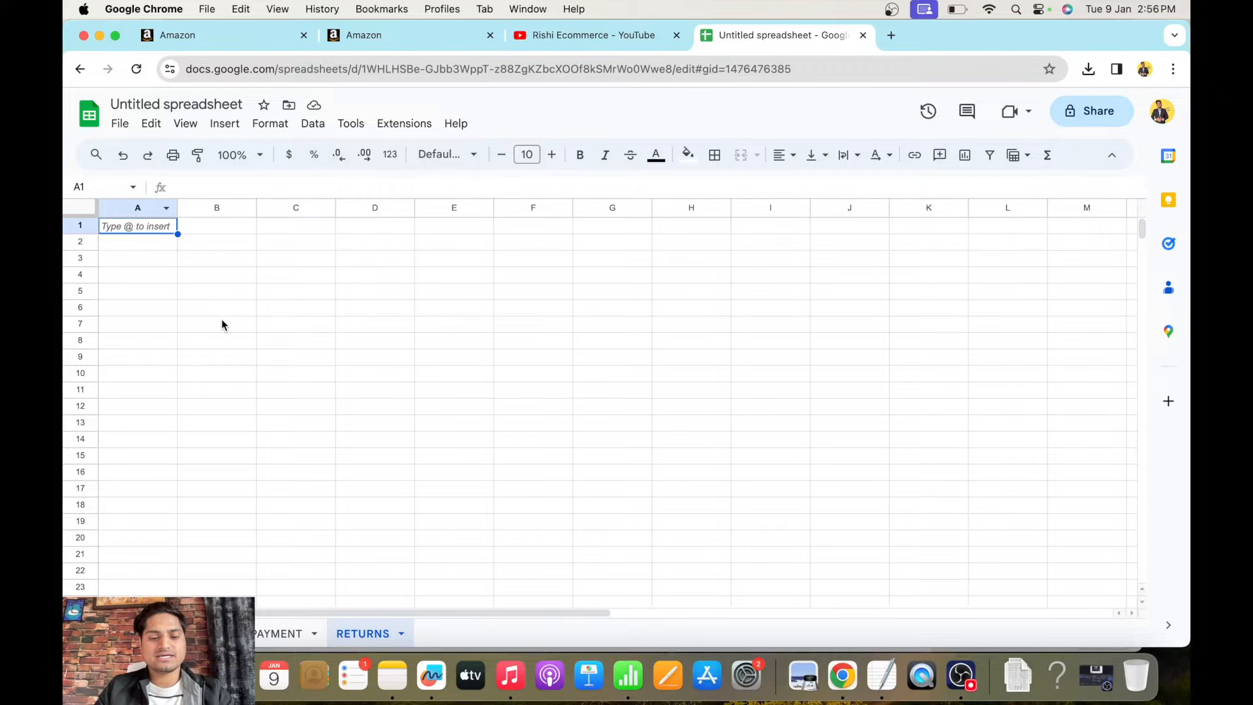
{"action": "key", "text": "super+v"}
Widen column A of the RETURNS sheet so the order IDs fit.
{"action": "left_click", "coordinate": [365, 406]}
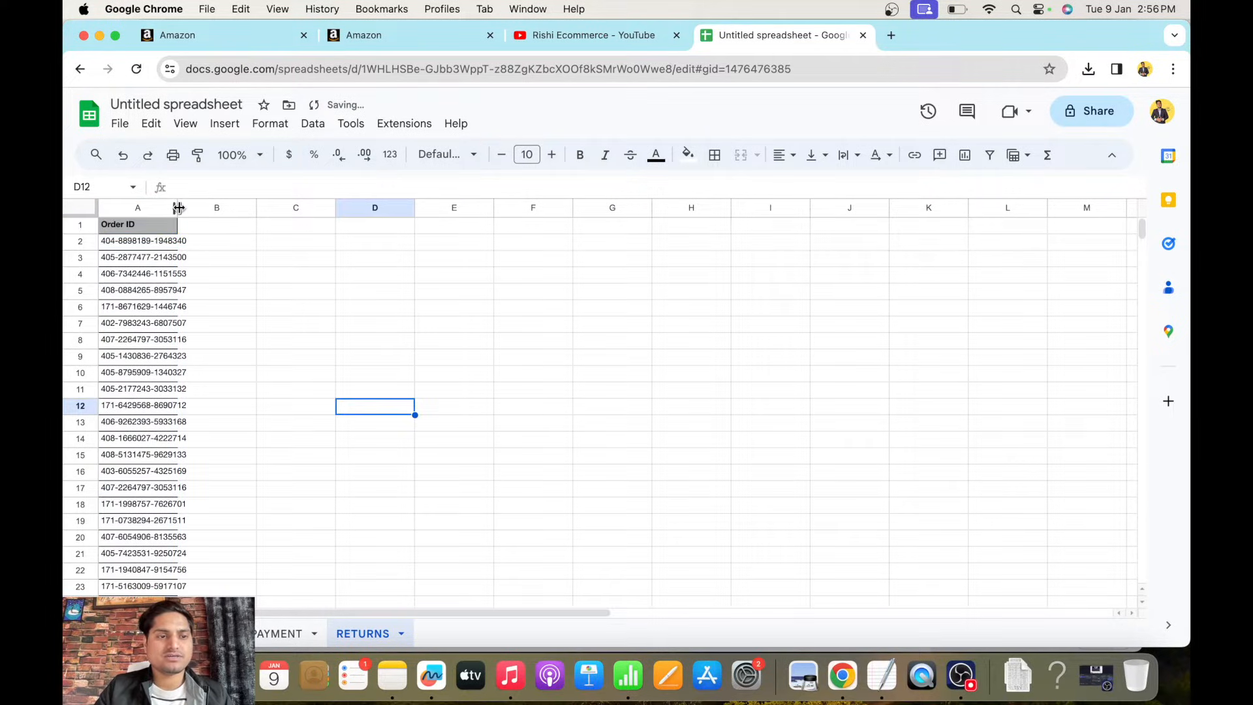
{"action": "left_click_drag", "start_coordinate": [176, 208], "coordinate": [198, 207]}
{"action": "left_click", "coordinate": [339, 390]}
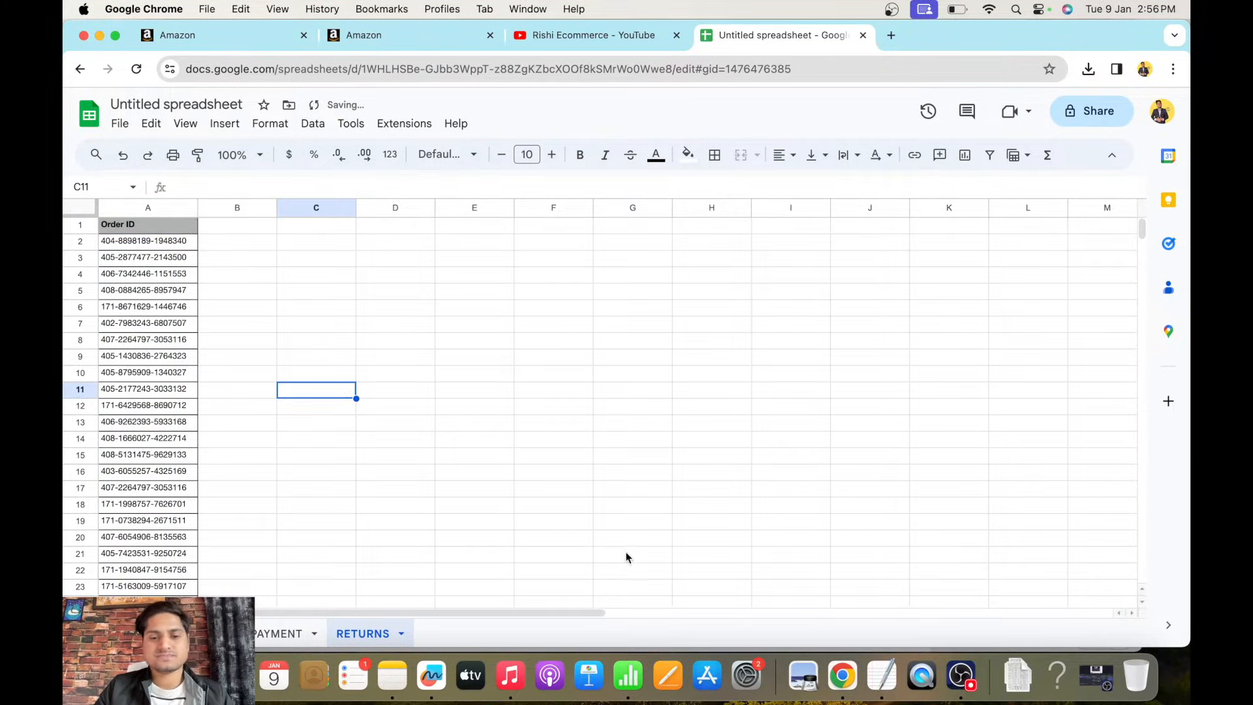
Switch to the returns report in Numbers and look through its columns, examining the categories listed under Return type.
{"action": "left_click", "coordinate": [628, 672]}
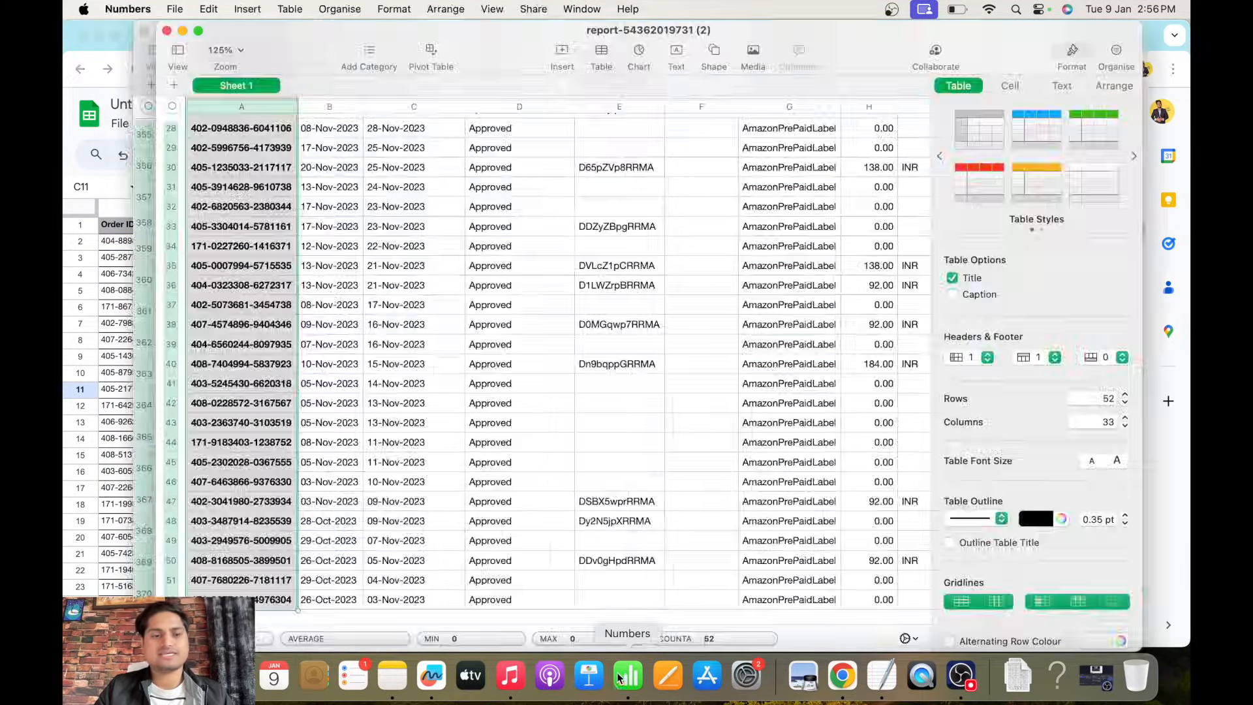
{"action": "key", "text": "Right"}
{"action": "key", "text": "Right"}
{"action": "key", "text": "Right"}
{"action": "key", "text": "Right"}
{"action": "key", "text": "Right"}
{"action": "key", "text": "Right"}
{"action": "key", "text": "Right"}
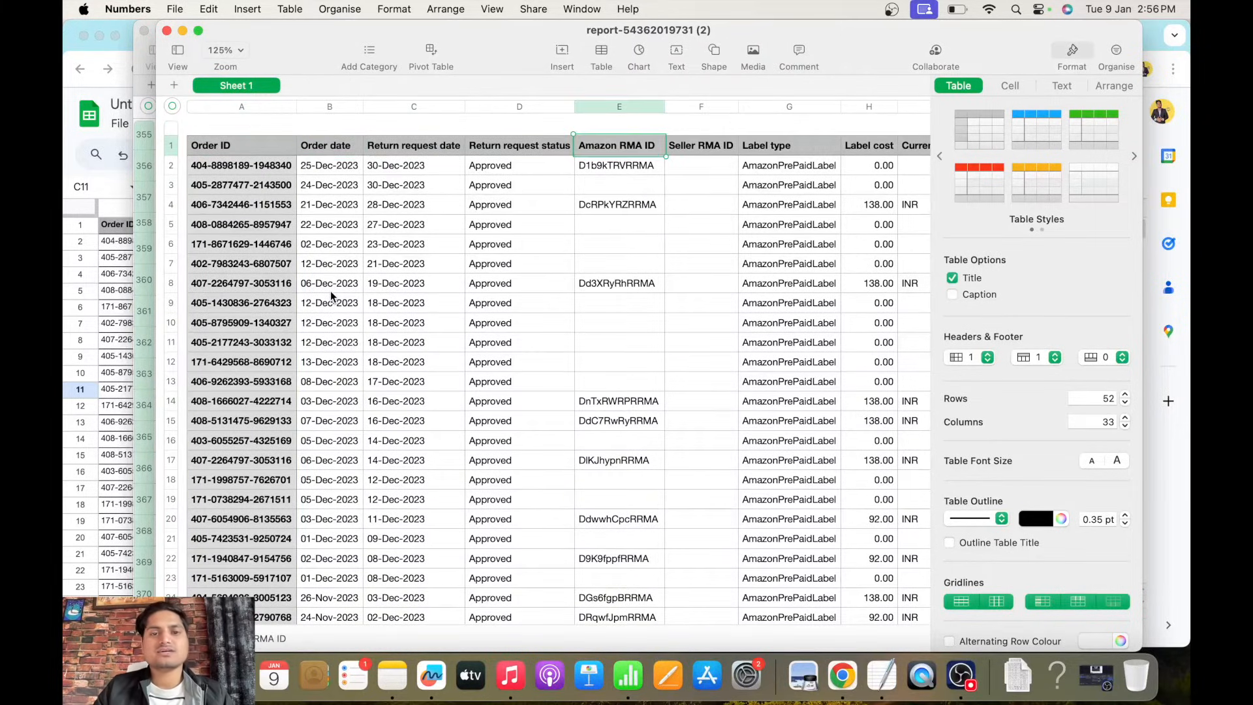
{"action": "key", "text": "Right"}
{"action": "key", "text": "Right"}
{"action": "key", "text": "Right"}
{"action": "key", "text": "Right"}
{"action": "key", "text": "Right"}
{"action": "key", "text": "Right"}
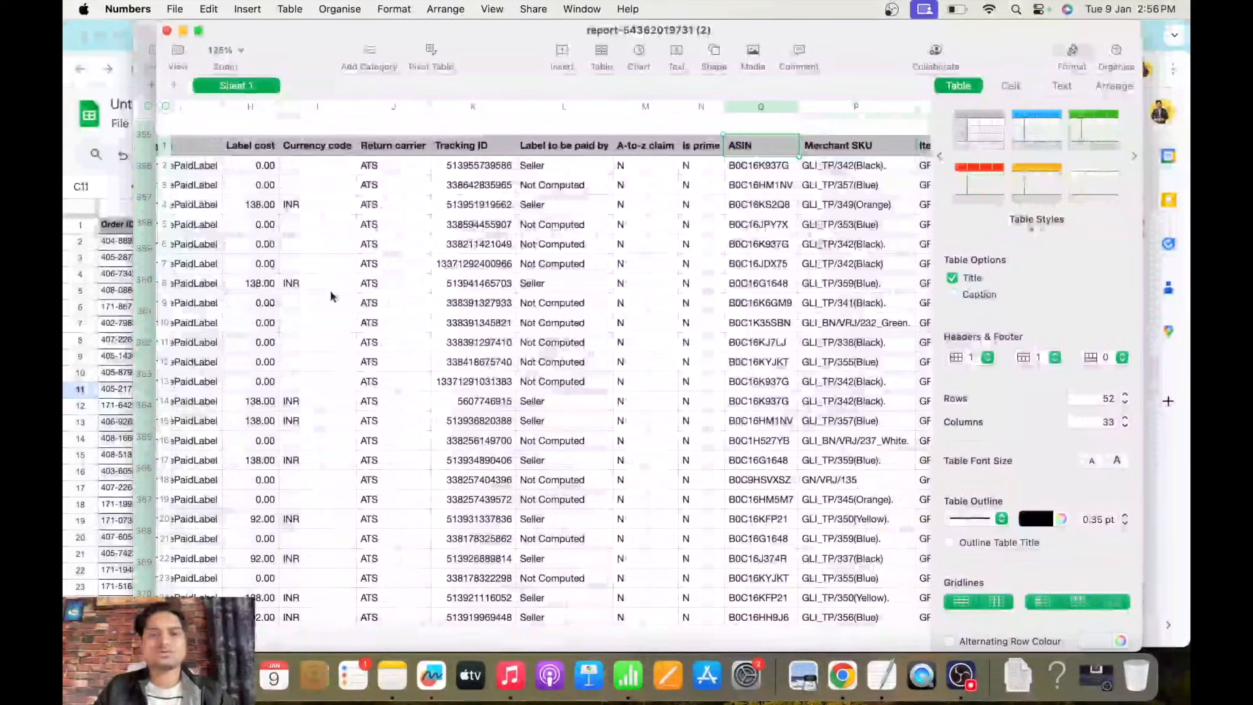
{"action": "key", "text": "Right"}
{"action": "key", "text": "Right"}
{"action": "key", "text": "Right"}
{"action": "key", "text": "Right"}
{"action": "key", "text": "Right"}
{"action": "key", "text": "Right"}
{"action": "key", "text": "Right"}
{"action": "key", "text": "Right"}
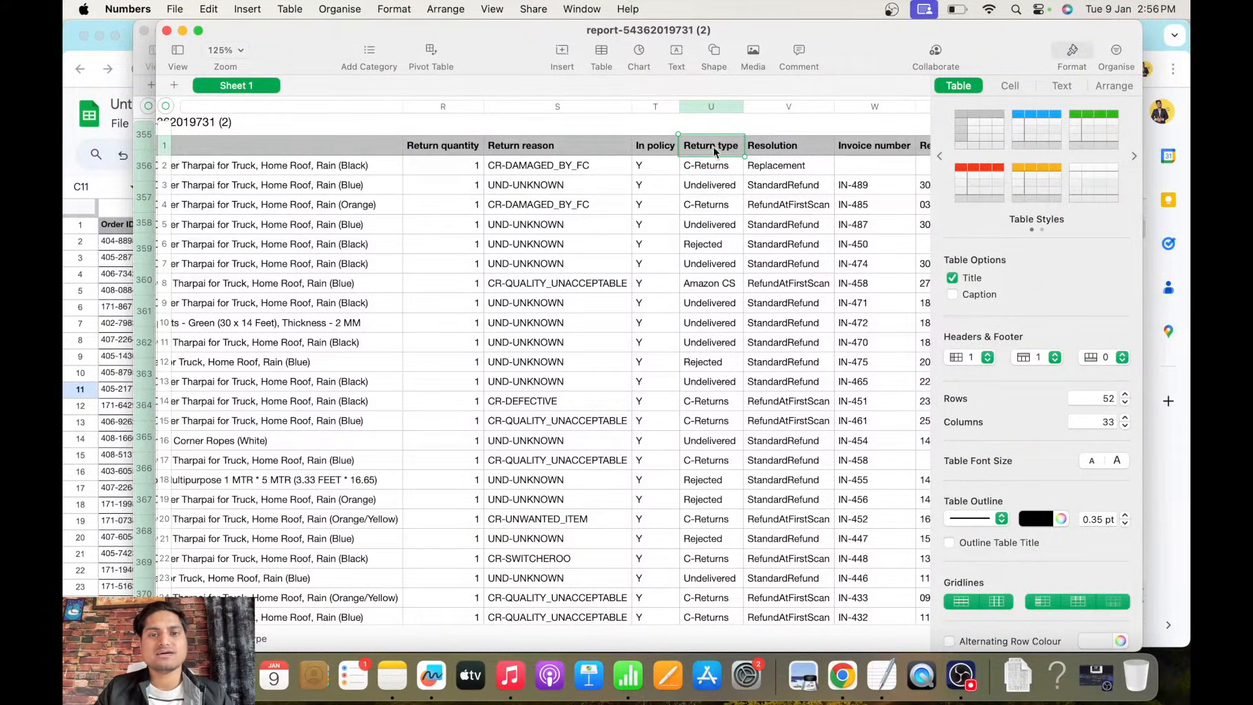
{"action": "left_click", "coordinate": [709, 169]}
{"action": "left_click", "coordinate": [709, 186]}
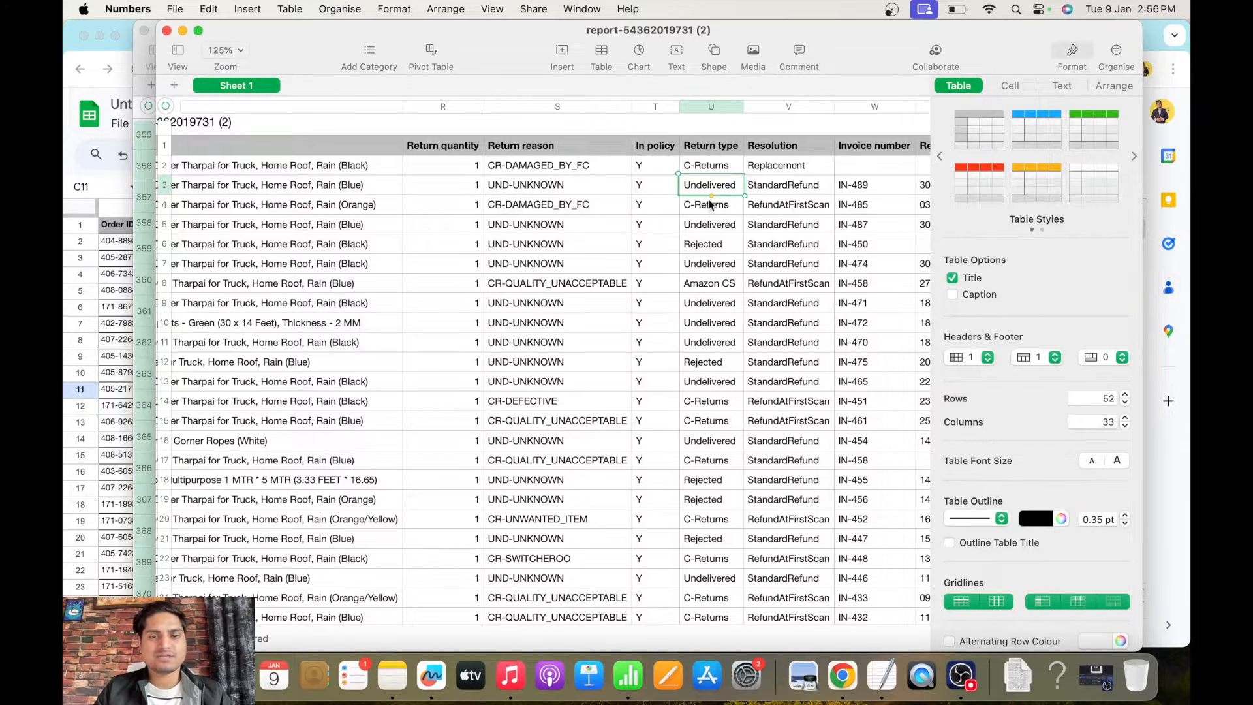
{"action": "left_click", "coordinate": [710, 242]}
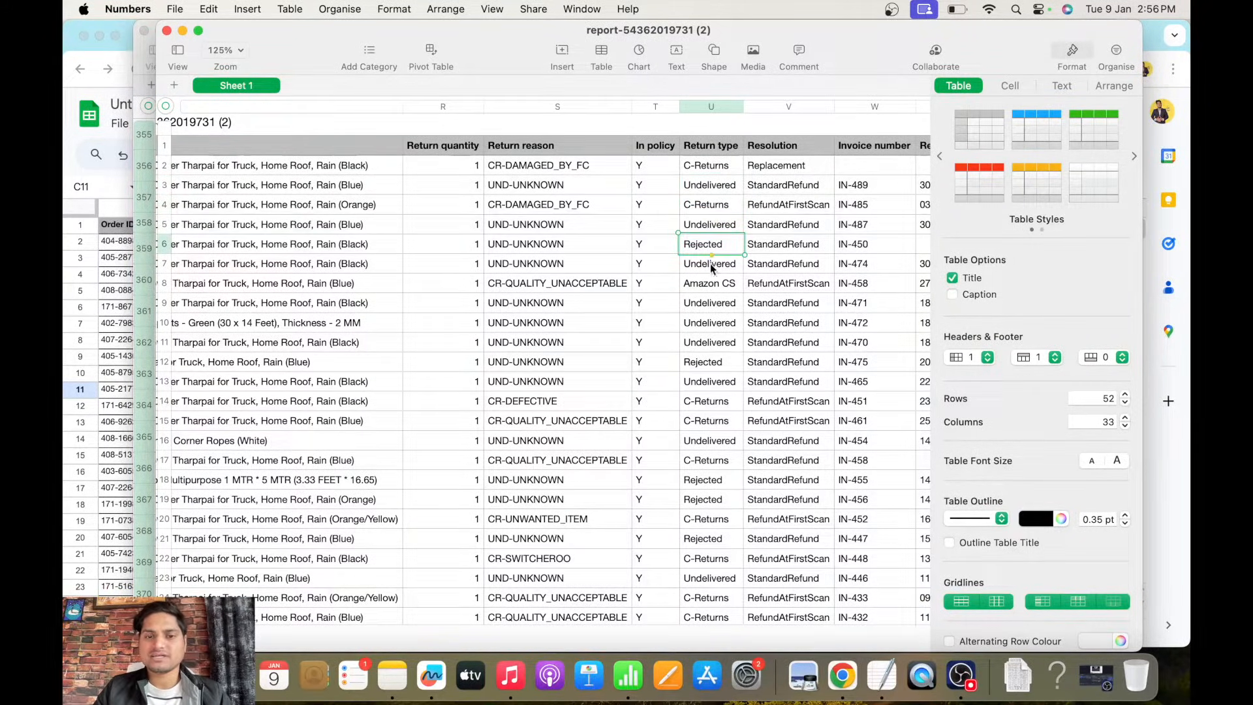
{"action": "left_click", "coordinate": [710, 282]}
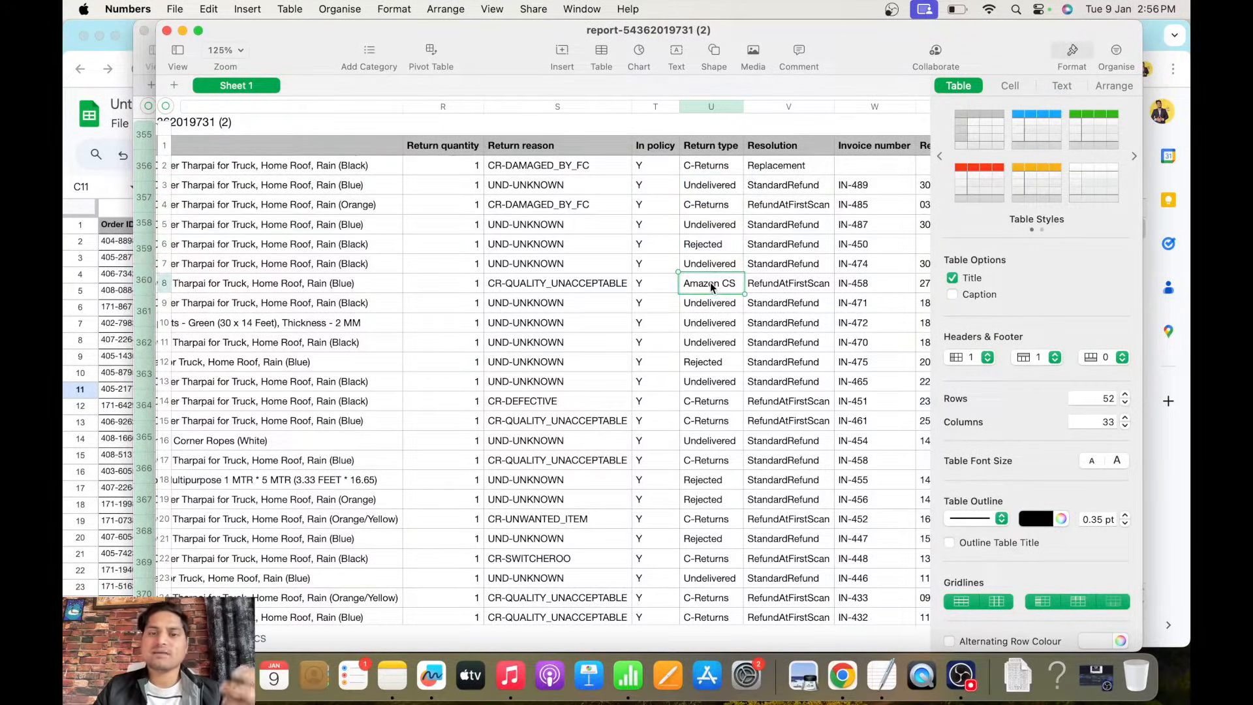
Copy the whole Return type column of the returns report into the RETURNS sheet in Google Sheets, starting at B1.
{"action": "left_click", "coordinate": [707, 147]}
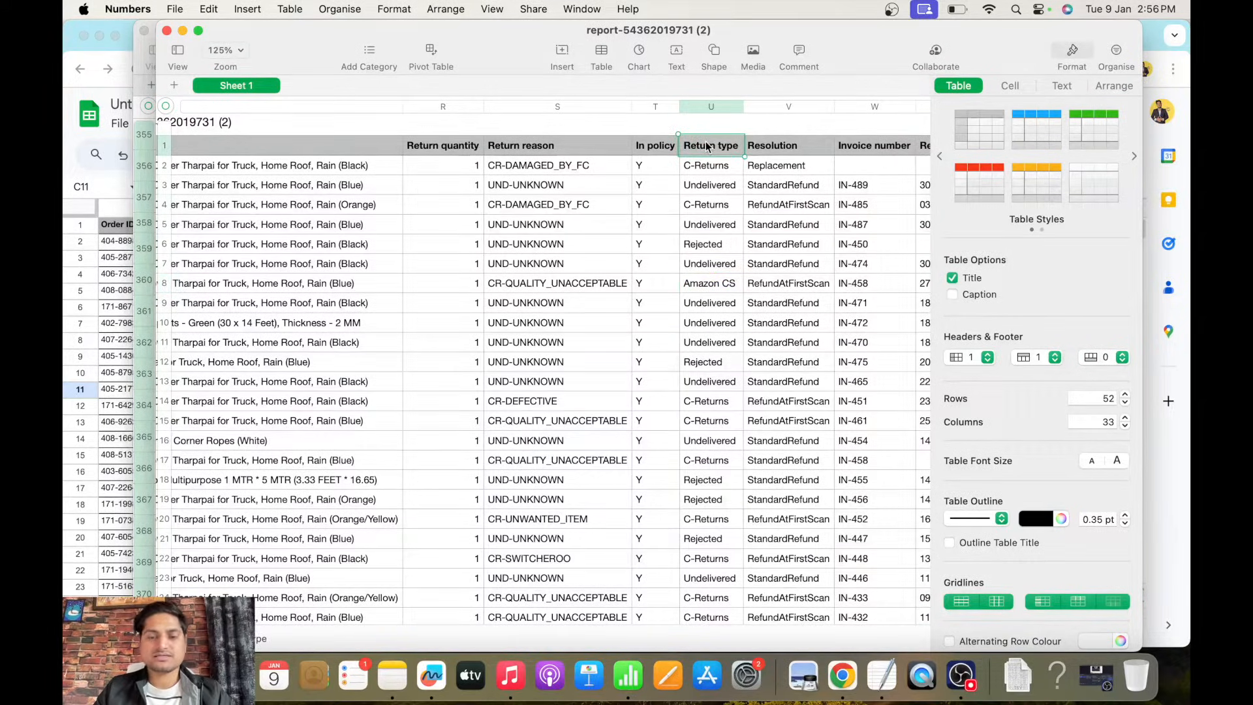
{"action": "key", "text": "shift+super+Down"}
{"action": "key", "text": "super+c"}
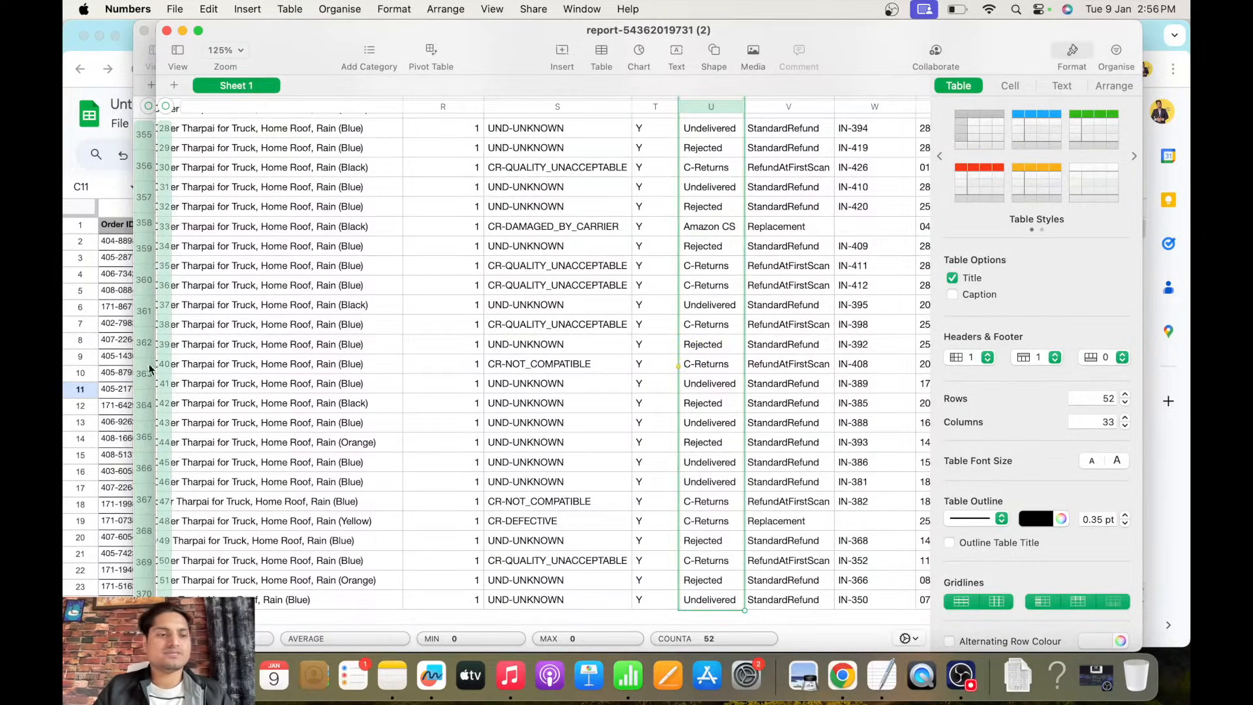
{"action": "key", "text": "super+Tab"}
{"action": "left_click", "coordinate": [237, 224]}
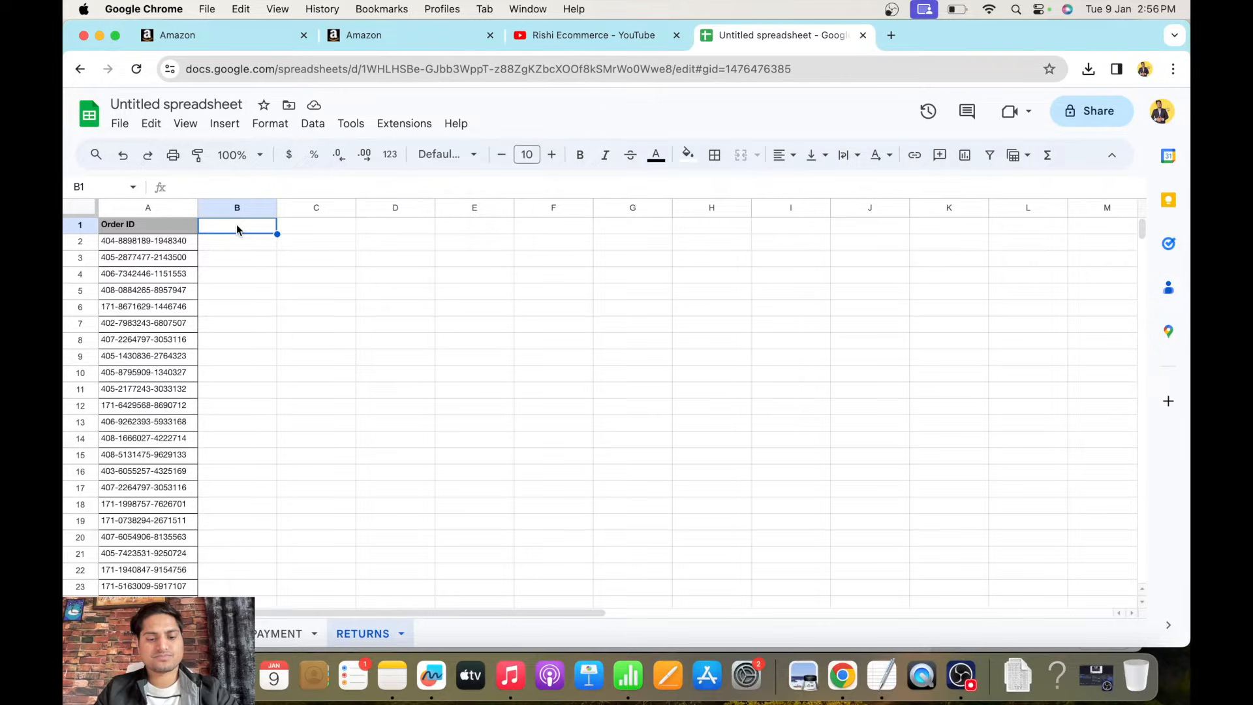
{"action": "key", "text": "super+v"}
{"action": "left_click", "coordinate": [517, 479]}
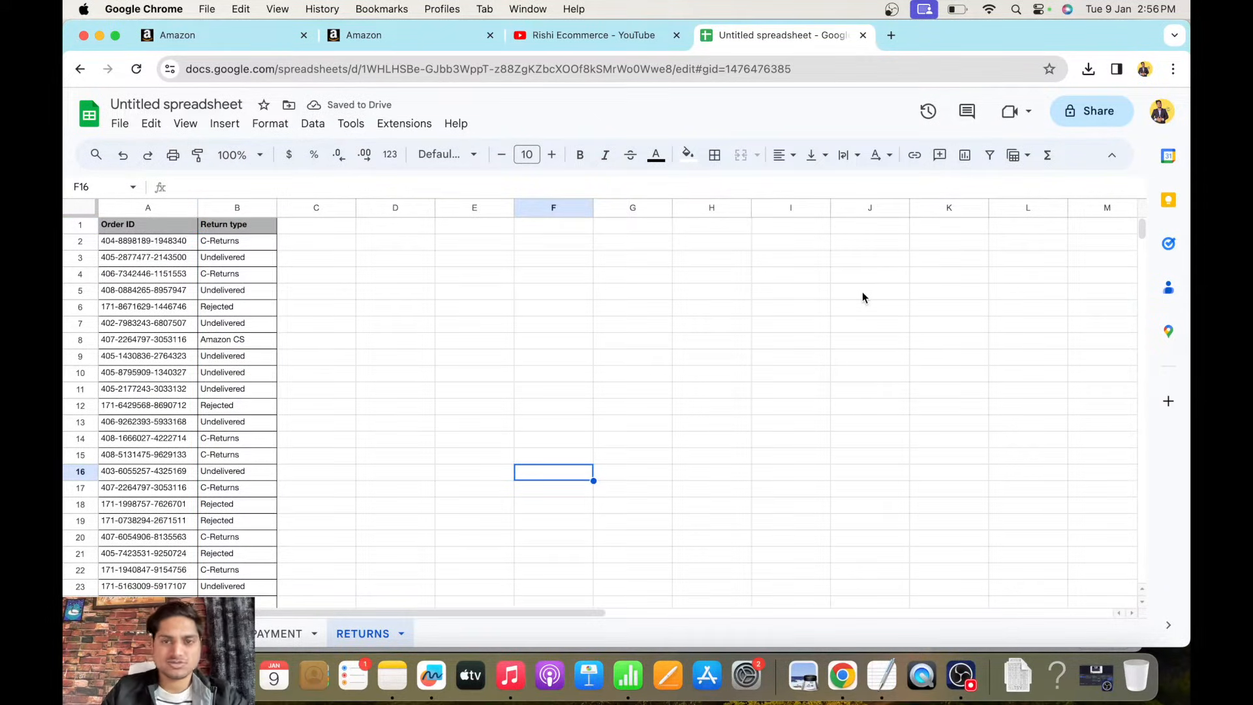
{"action": "left_click", "coordinate": [961, 676]}
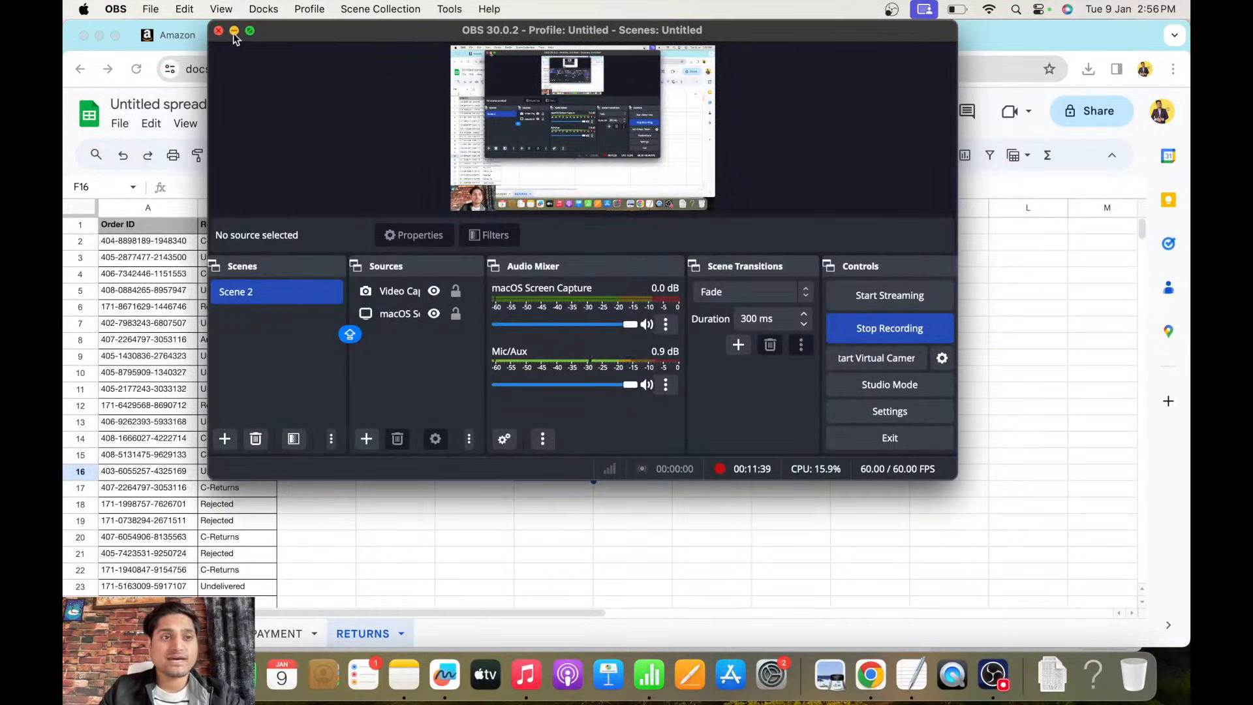
{"action": "left_click", "coordinate": [233, 31]}
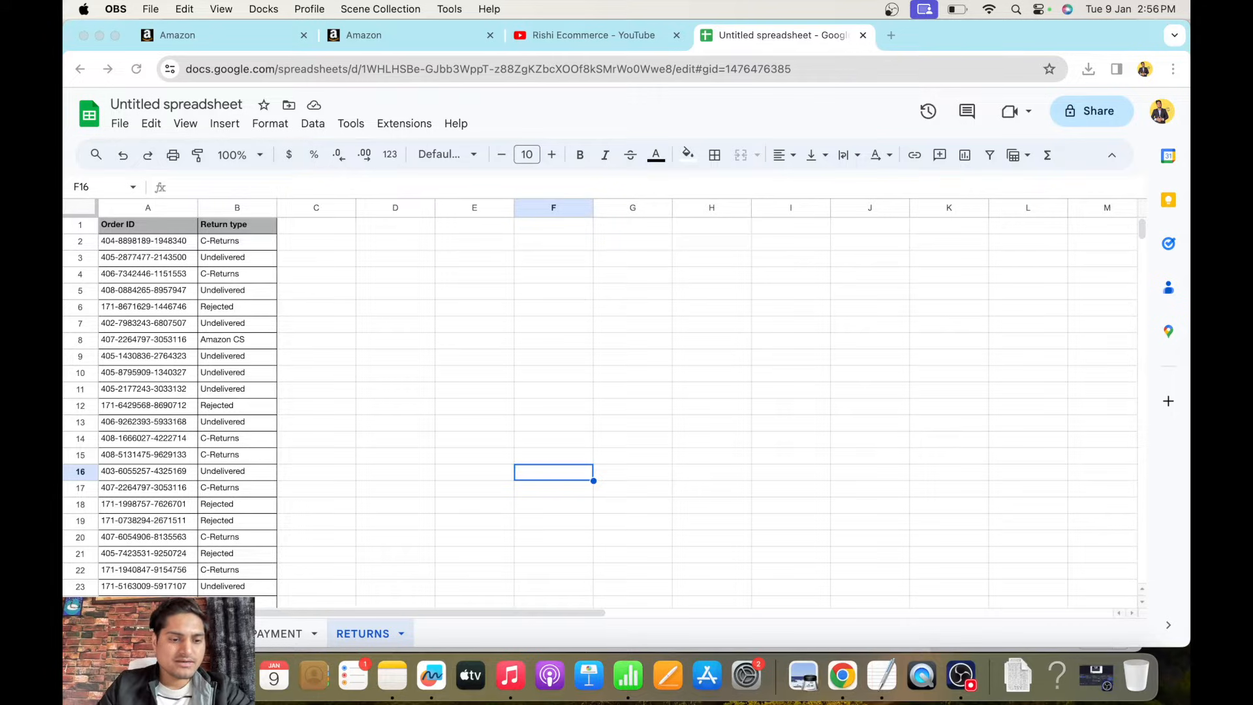
Add the header PAYMENT in cell D1 of the ORDER sheet.
{"action": "left_click", "coordinate": [190, 633]}
{"action": "left_click", "coordinate": [190, 634]}
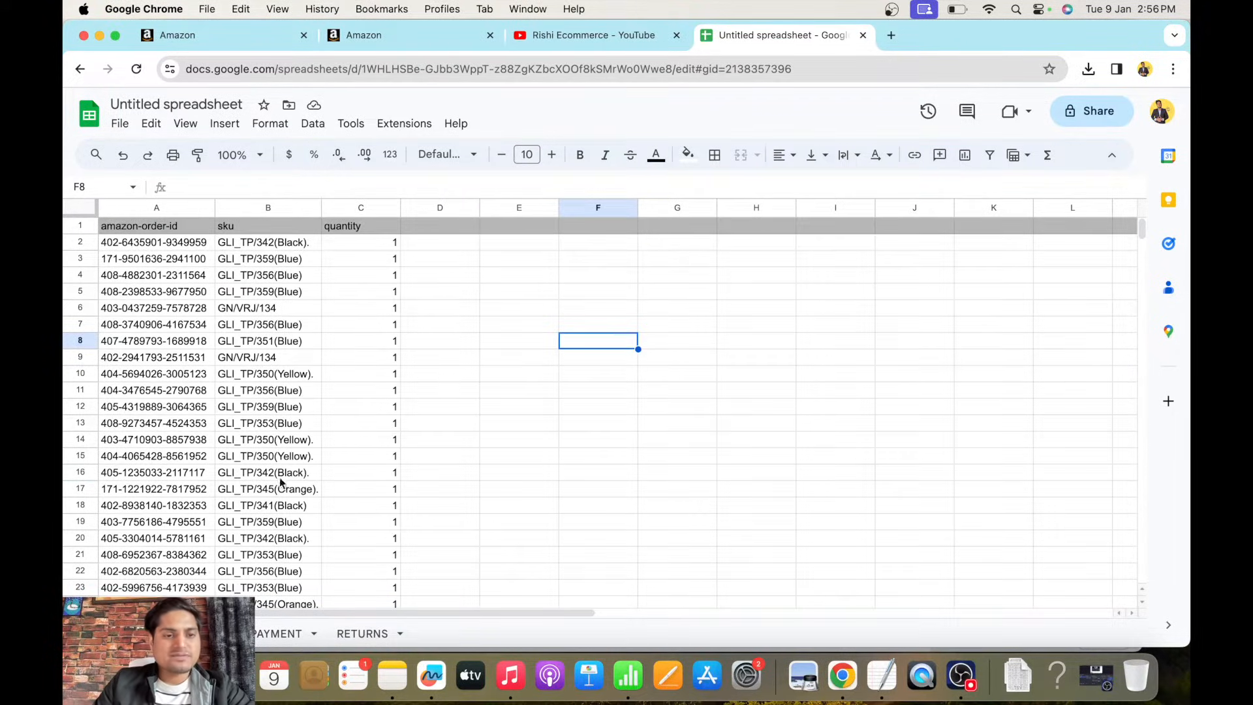
{"action": "left_click", "coordinate": [427, 228]}
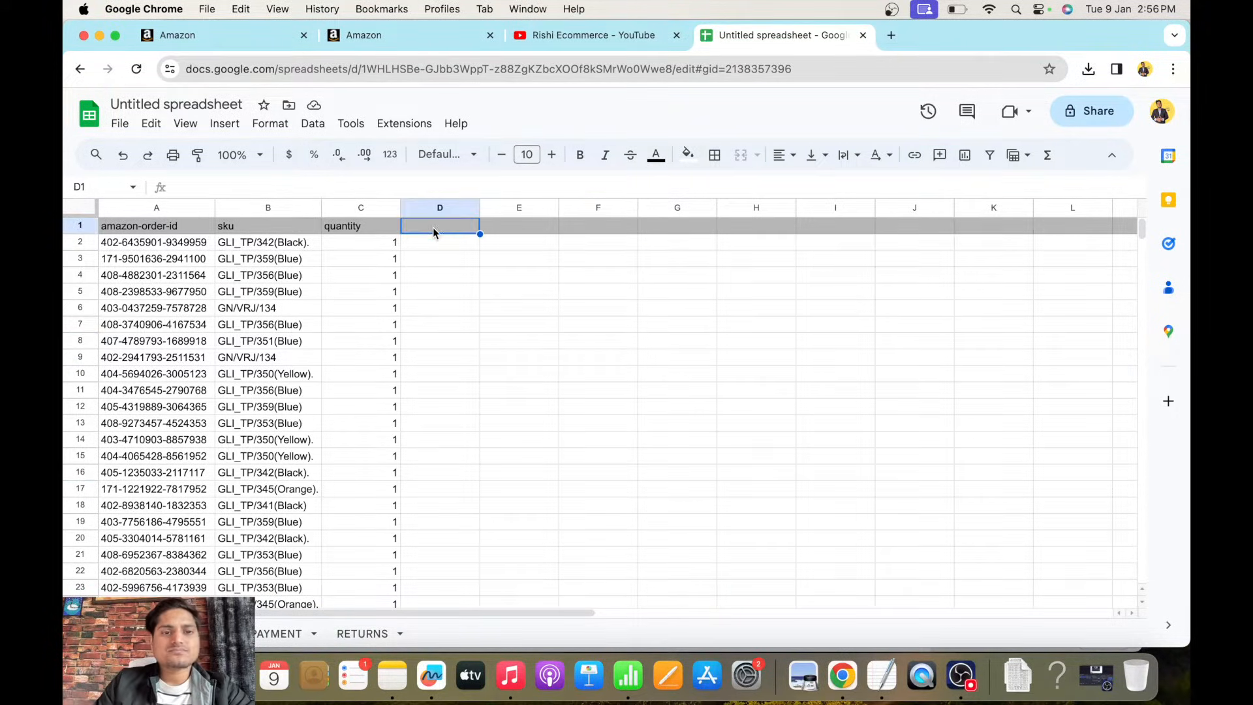
{"action": "type", "text": "PAYMENT"}
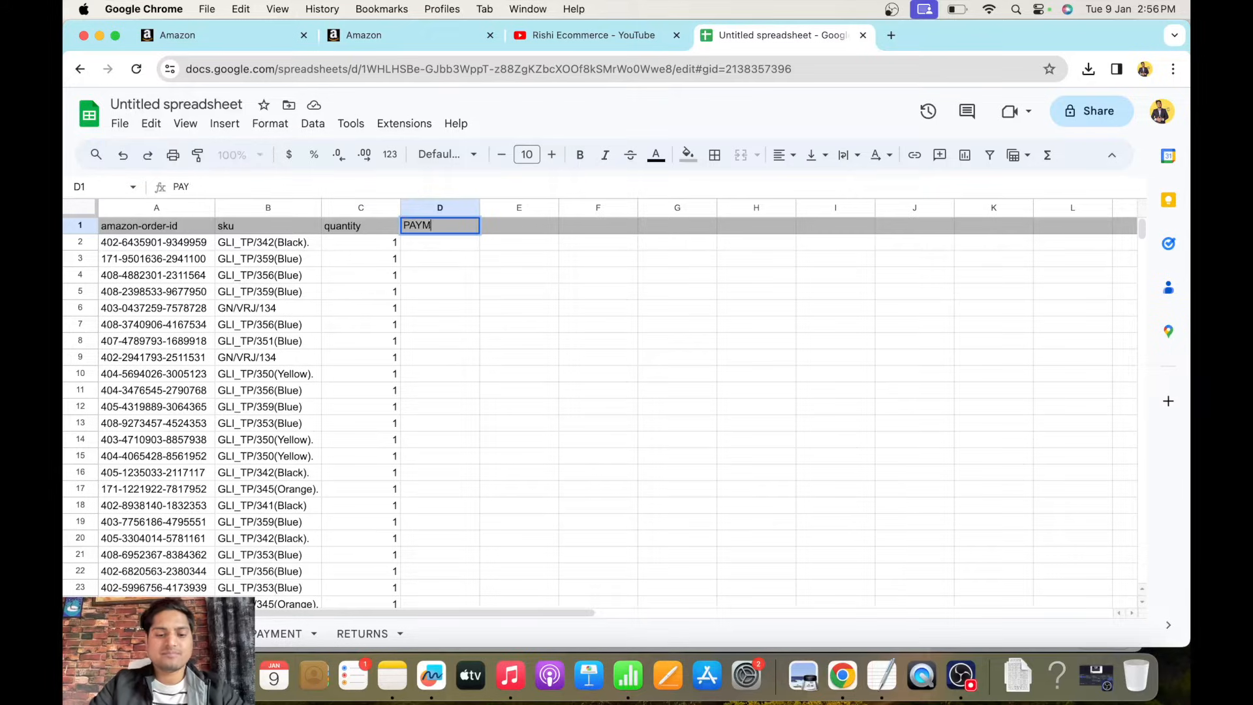
{"action": "key", "text": "Return"}
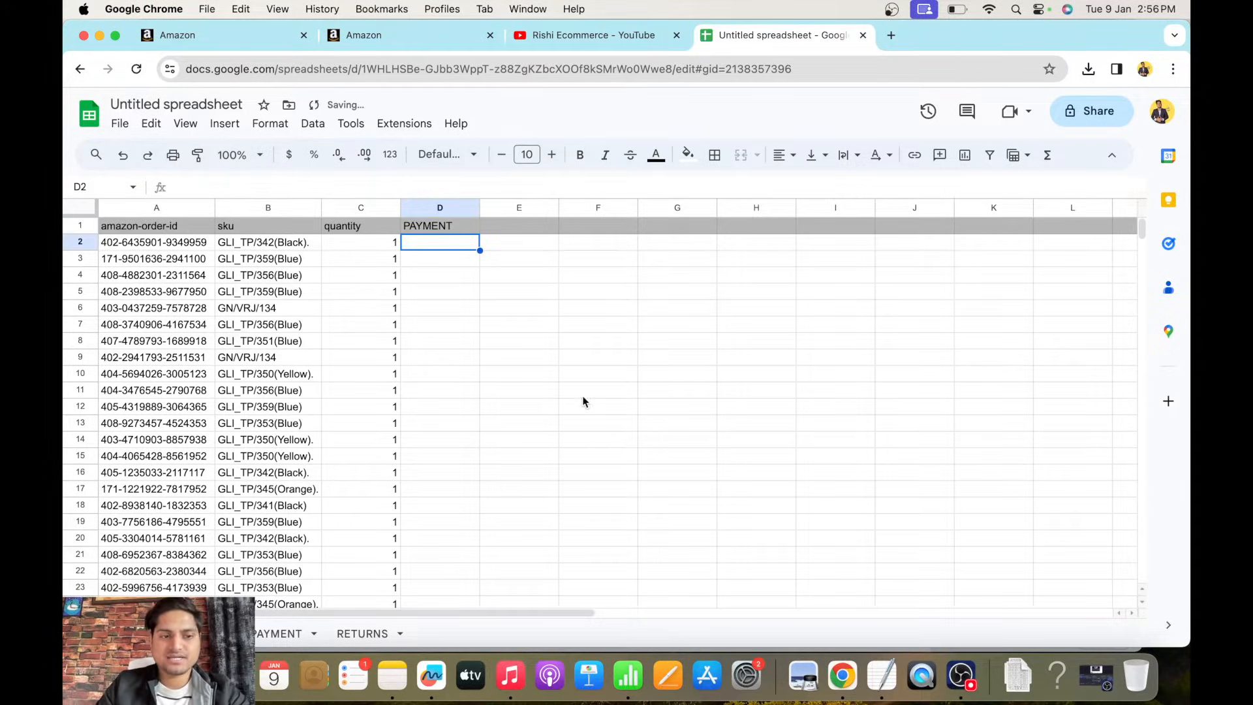
{"action": "left_click", "coordinate": [582, 392]}
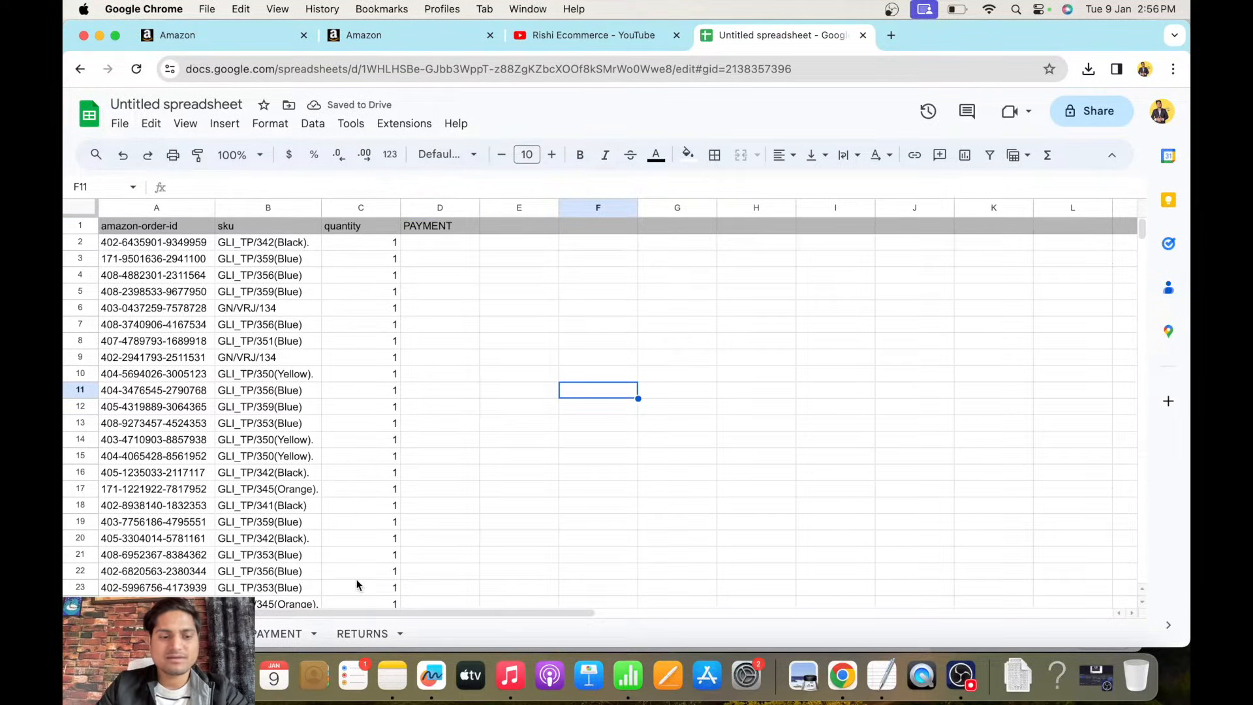
Open the PAYMENT sheet, set its zoom to 125%, and check the first order's ID and total.
{"action": "left_click", "coordinate": [284, 632]}
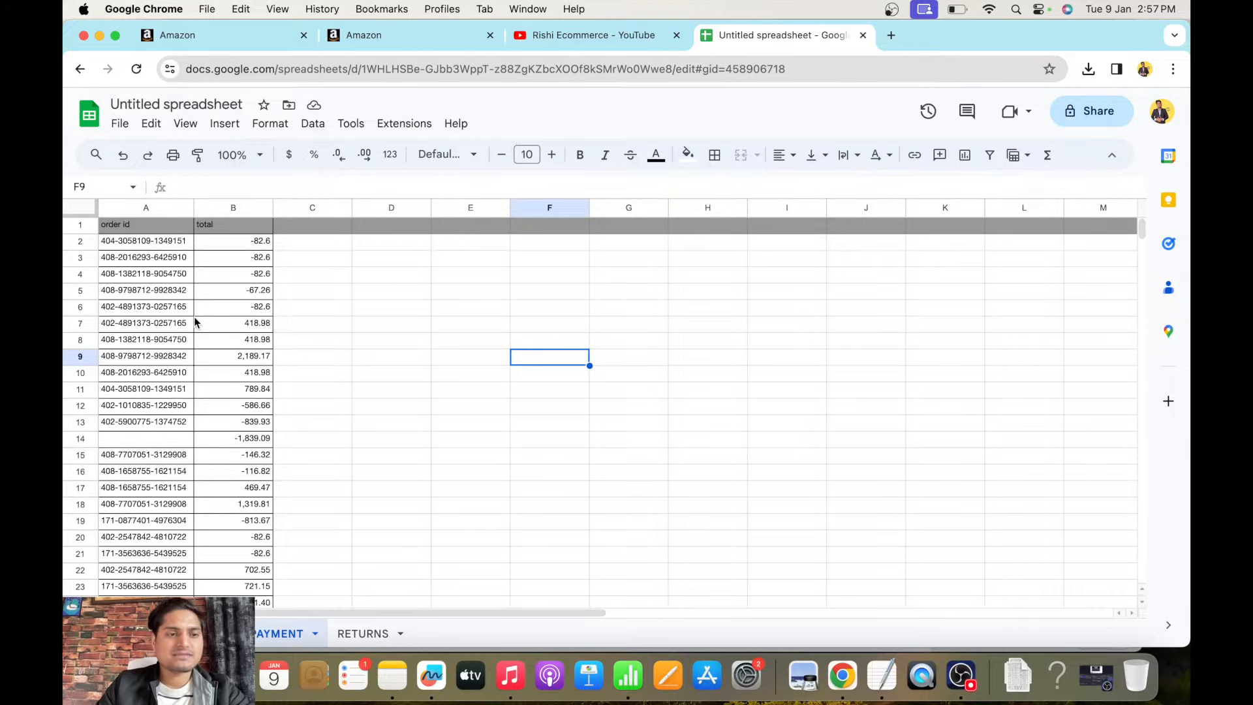
{"action": "left_click", "coordinate": [170, 244]}
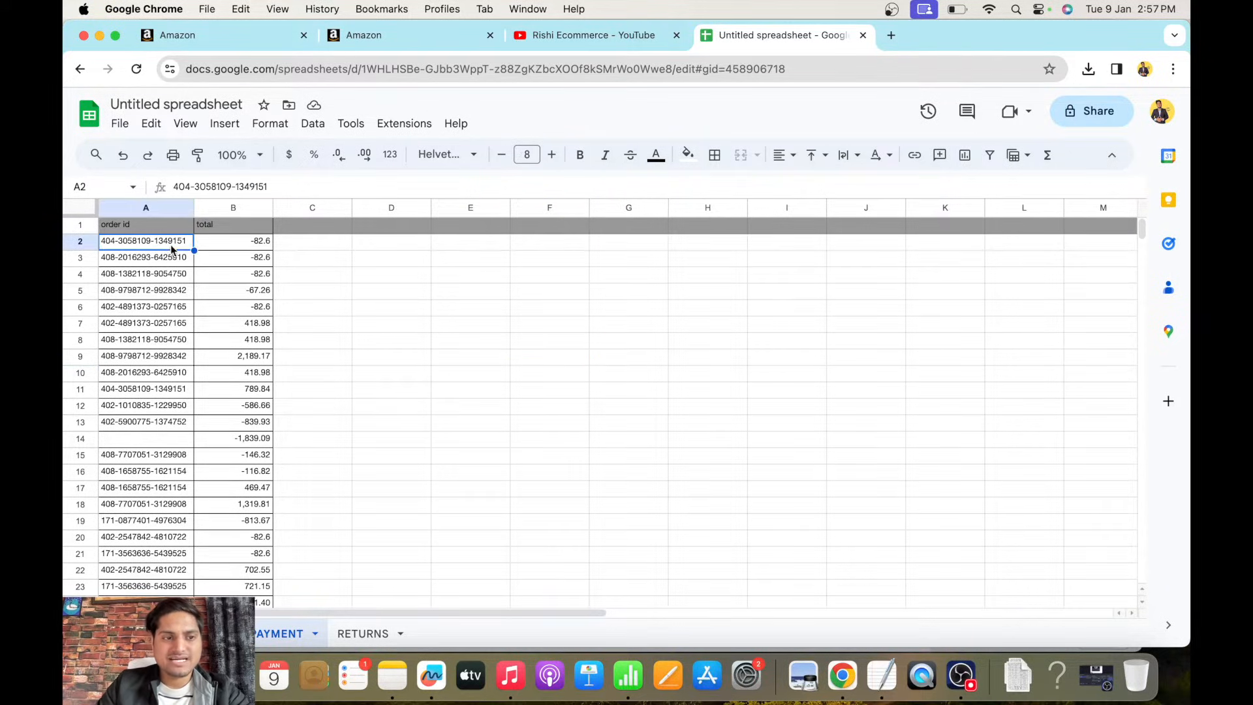
{"action": "left_click", "coordinate": [241, 156]}
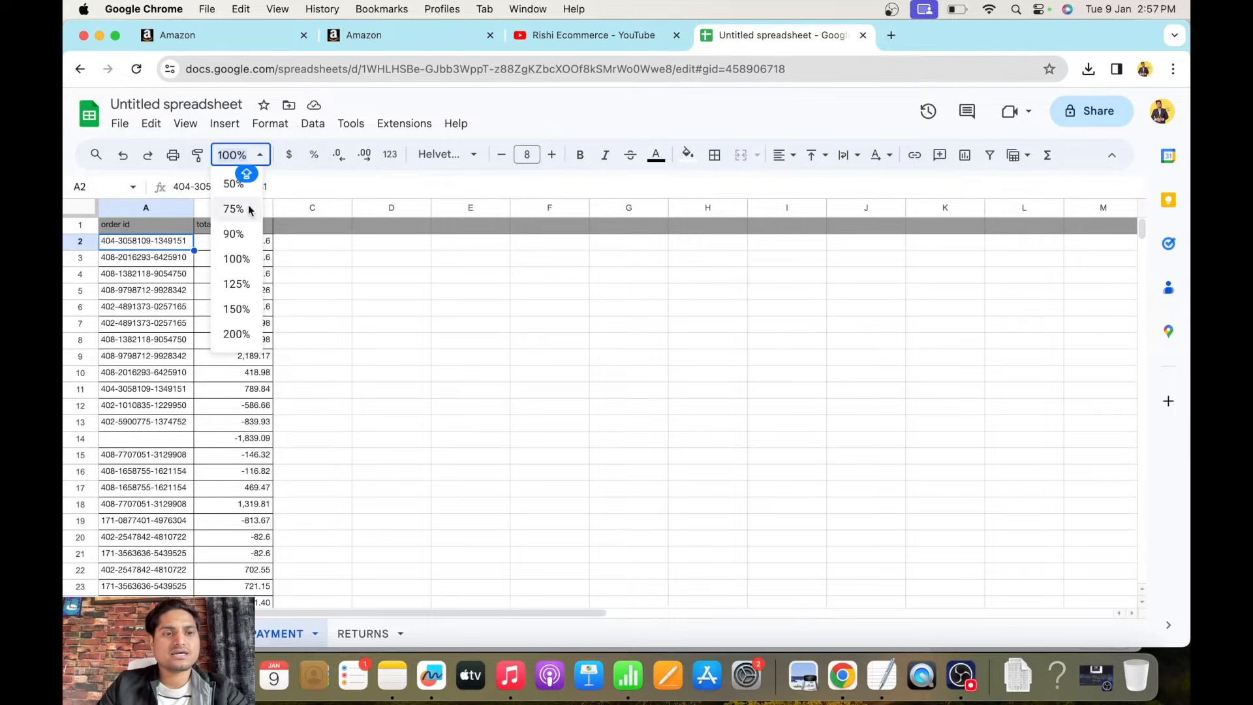
{"action": "left_click", "coordinate": [240, 286]}
{"action": "left_click", "coordinate": [417, 294]}
{"action": "left_click", "coordinate": [168, 257]}
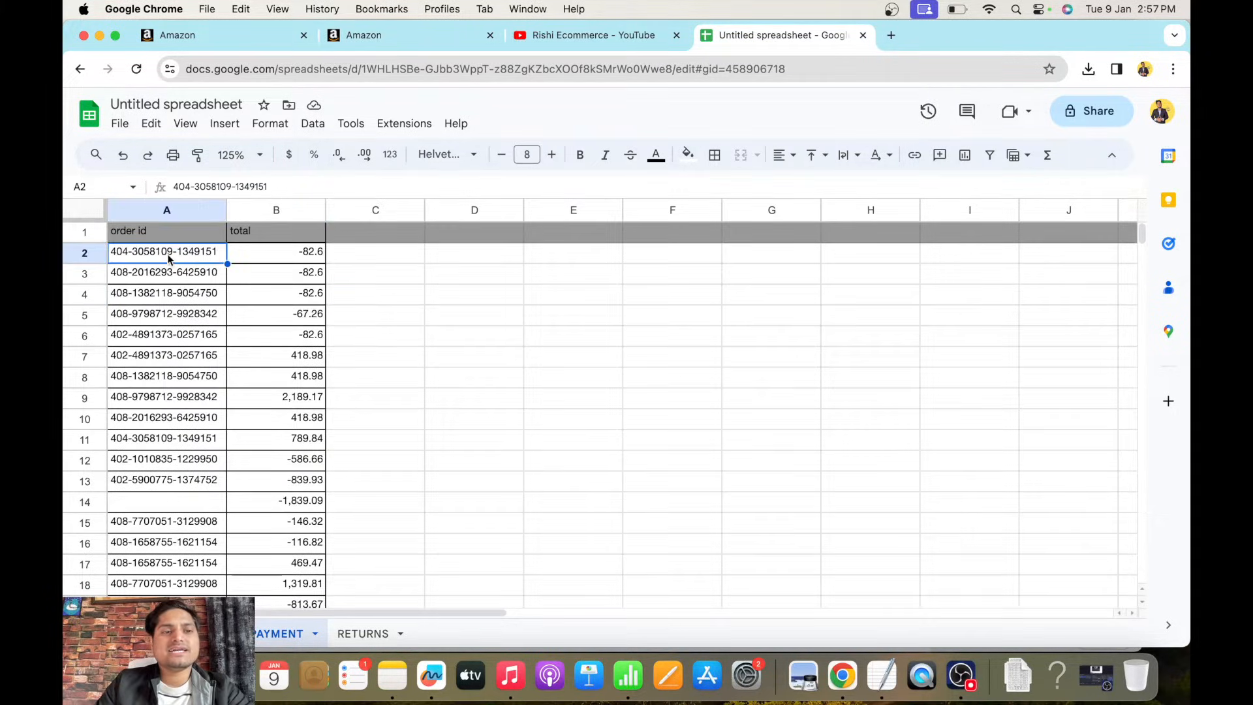
{"action": "left_click", "coordinate": [284, 258]}
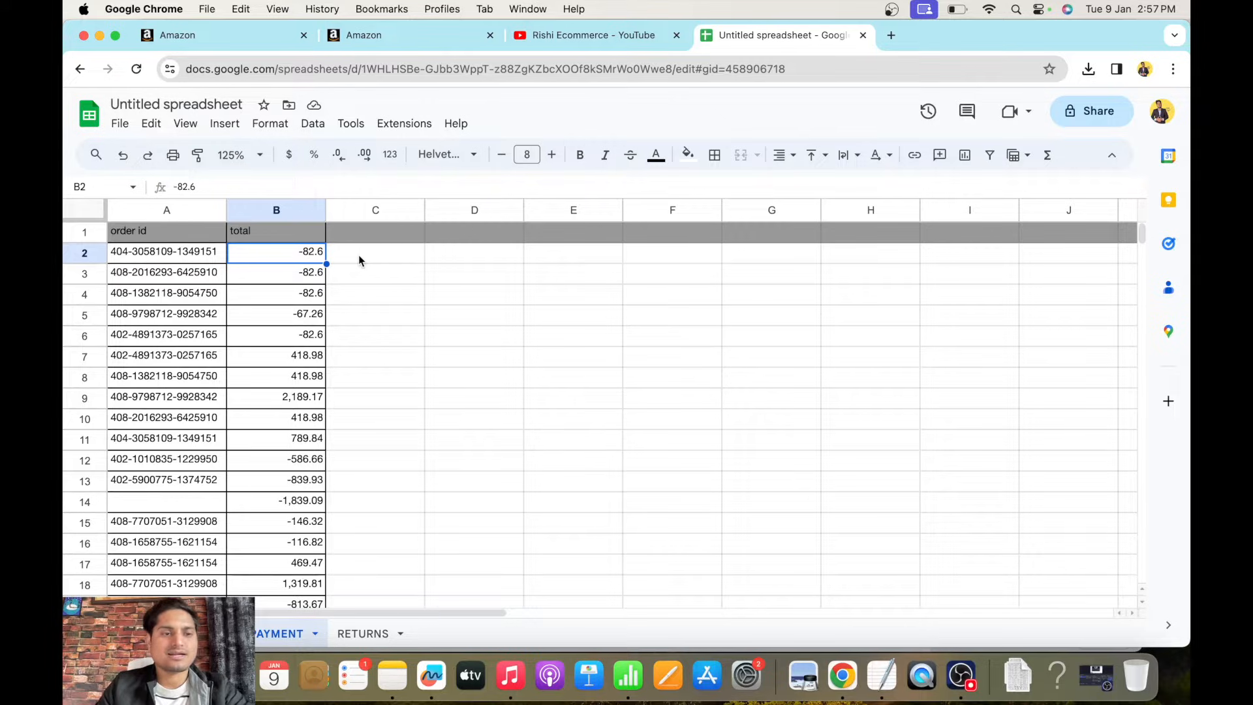
Search the PAYMENT sheet for the order ID in A2 and compare the totals of its matching rows.
{"action": "left_click", "coordinate": [201, 259]}
{"action": "key", "text": "super+c"}
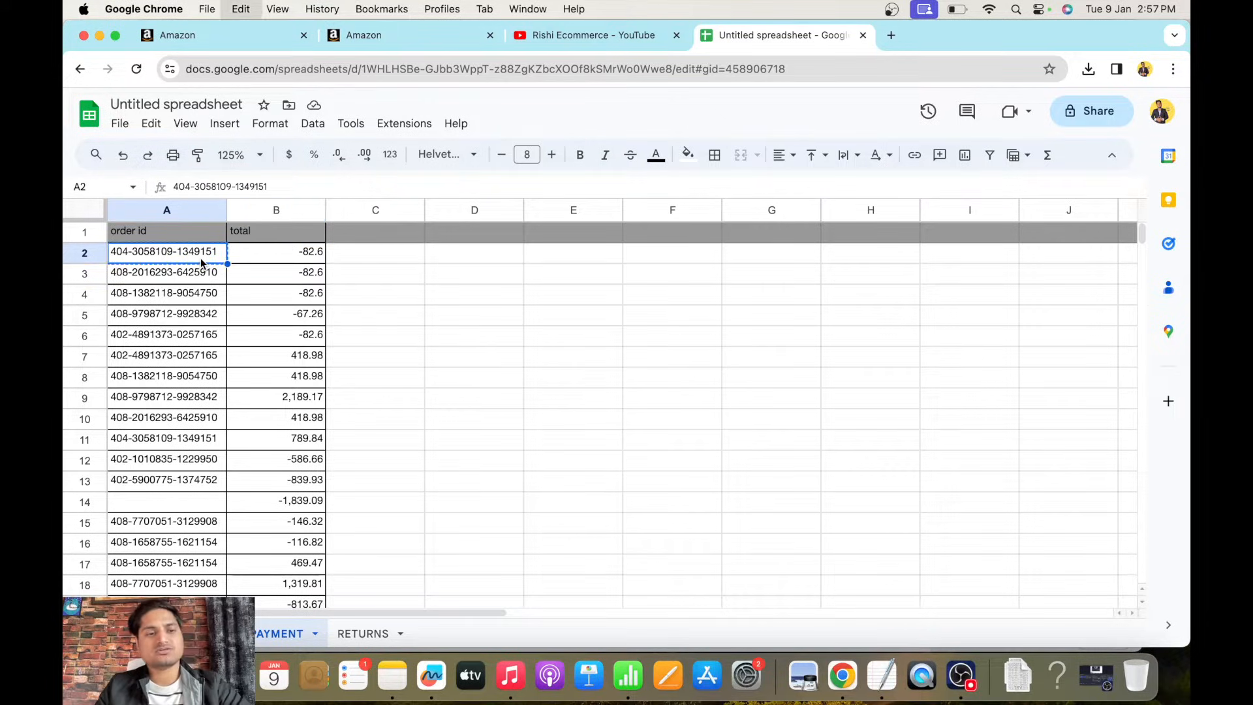
{"action": "left_click", "coordinate": [683, 364]}
{"action": "key", "text": "super+f"}
{"action": "key", "text": "super+v"}
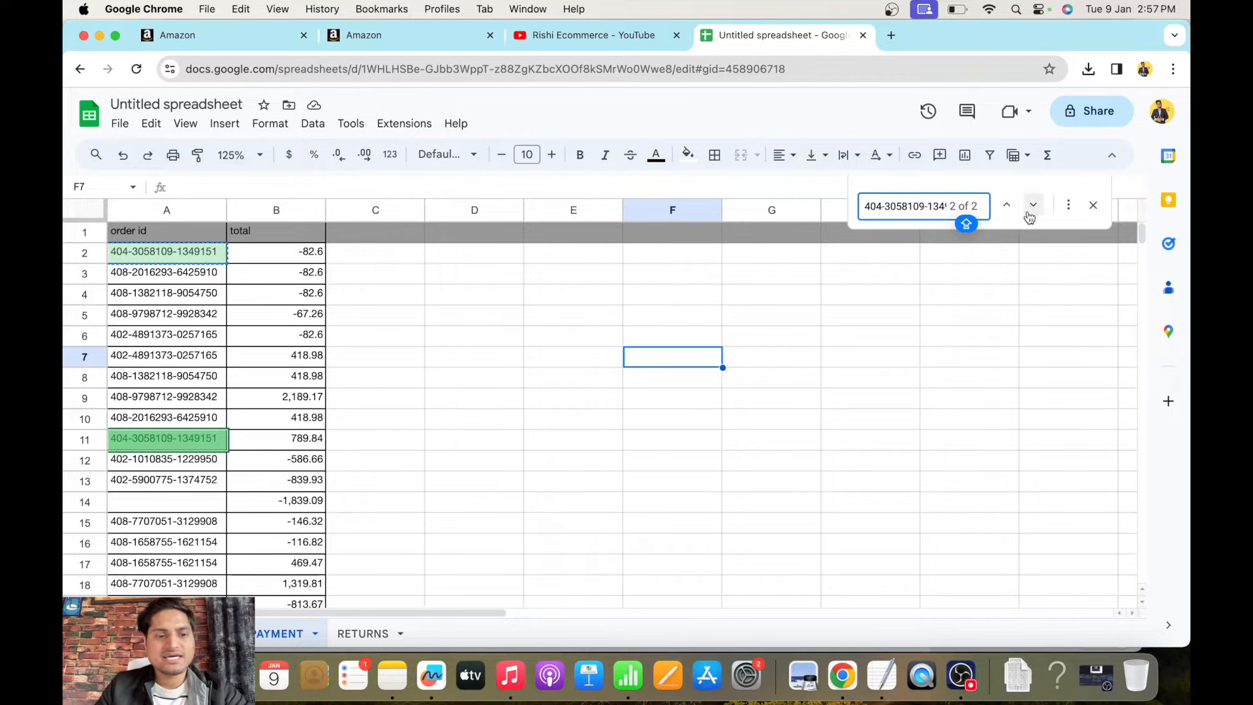
{"action": "left_click", "coordinate": [313, 258]}
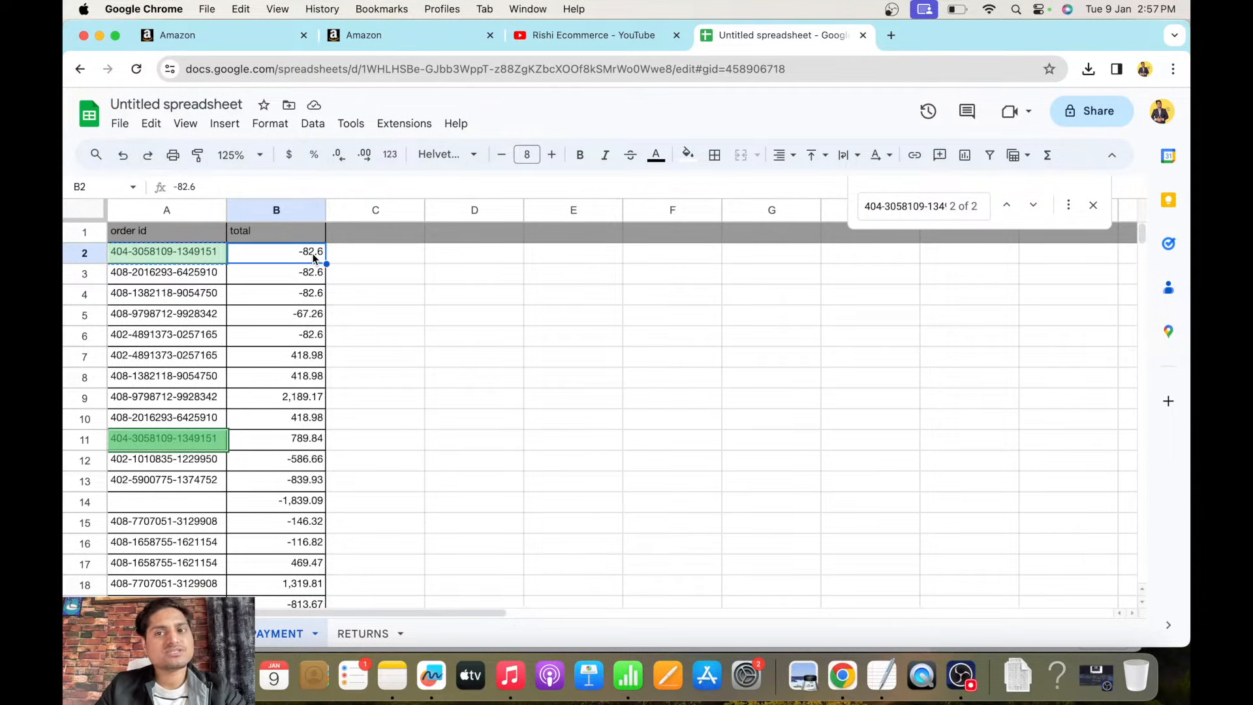
{"action": "left_click", "coordinate": [173, 441]}
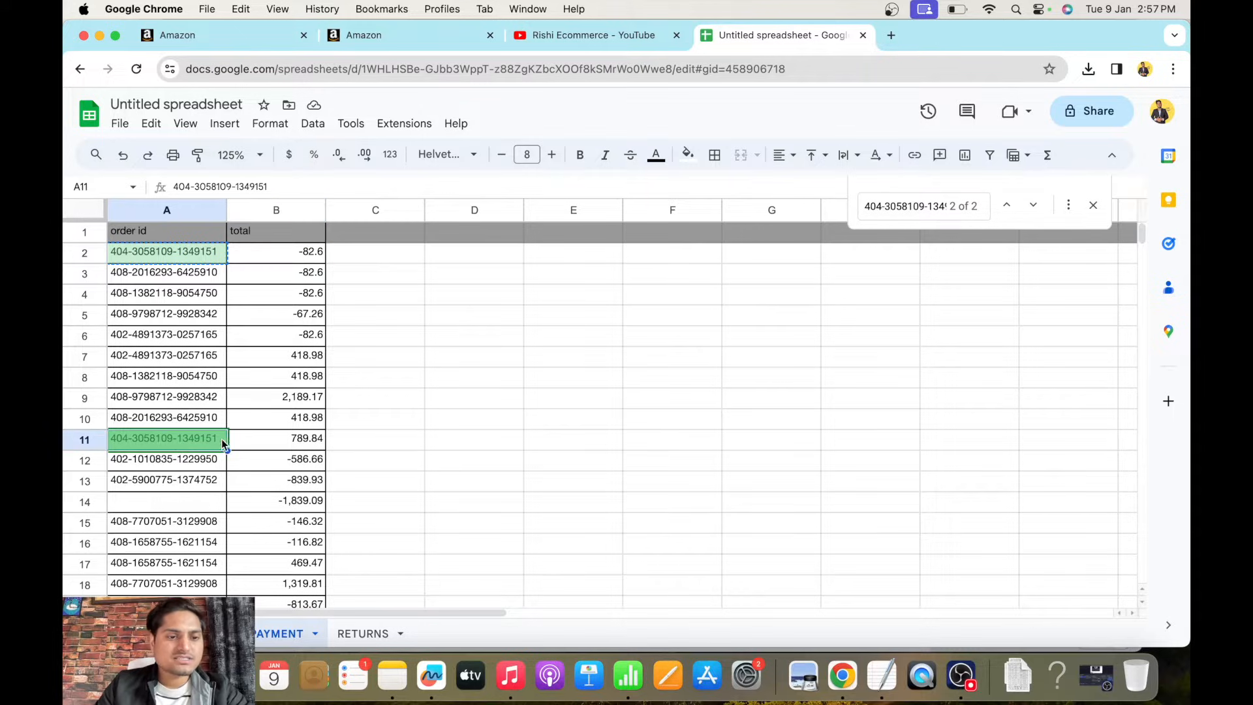
{"action": "left_click", "coordinate": [269, 437]}
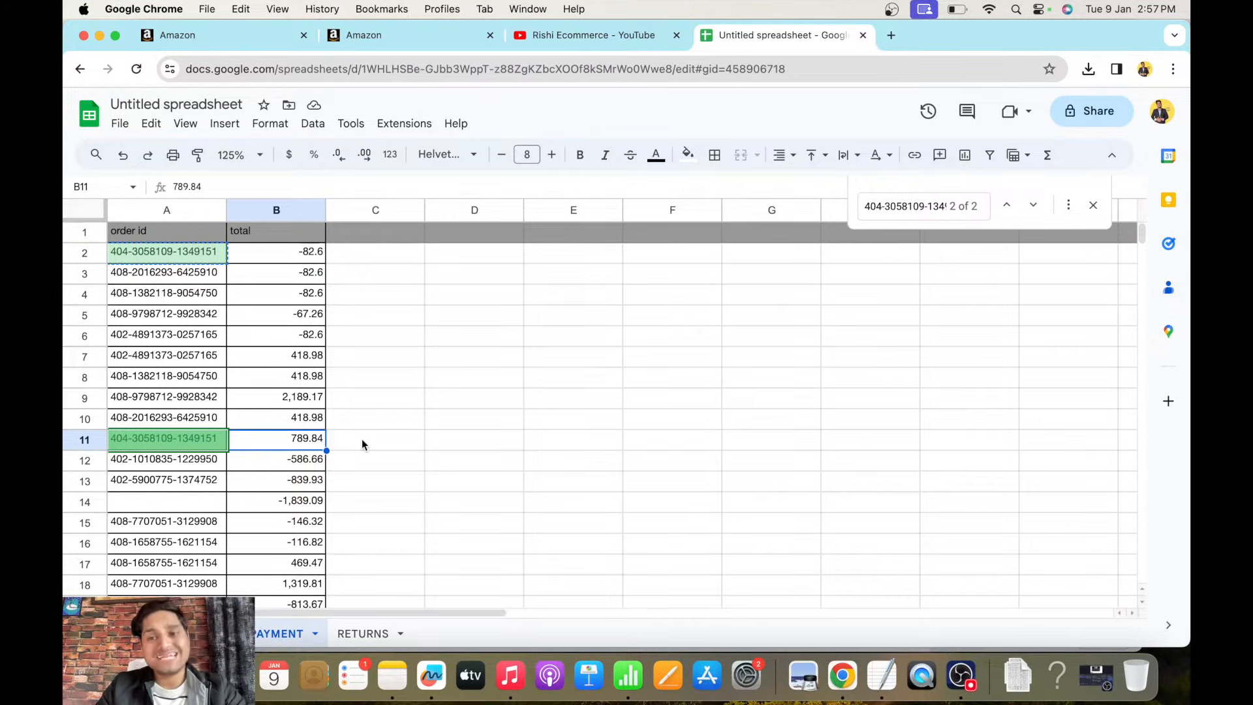
{"action": "left_click", "coordinate": [1094, 208]}
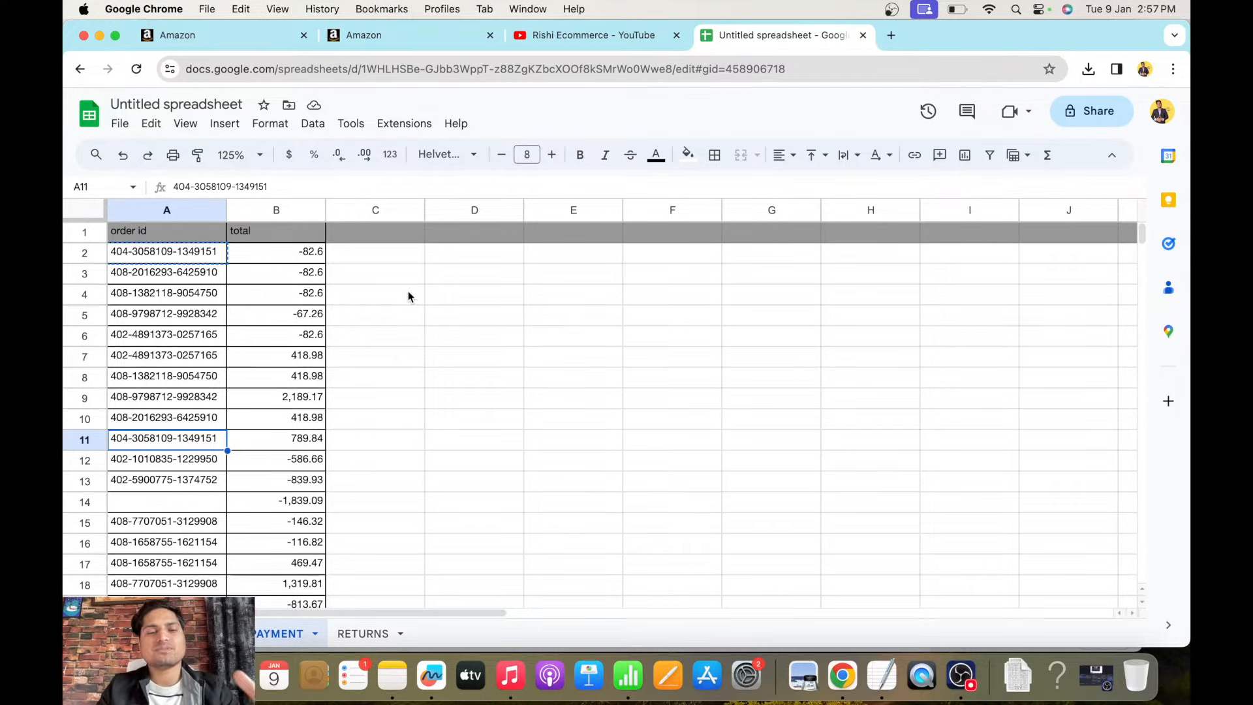
Insert a pivot table based on the entire PAYMENT sheet, placing it in a new sheet.
{"action": "left_click", "coordinate": [473, 380]}
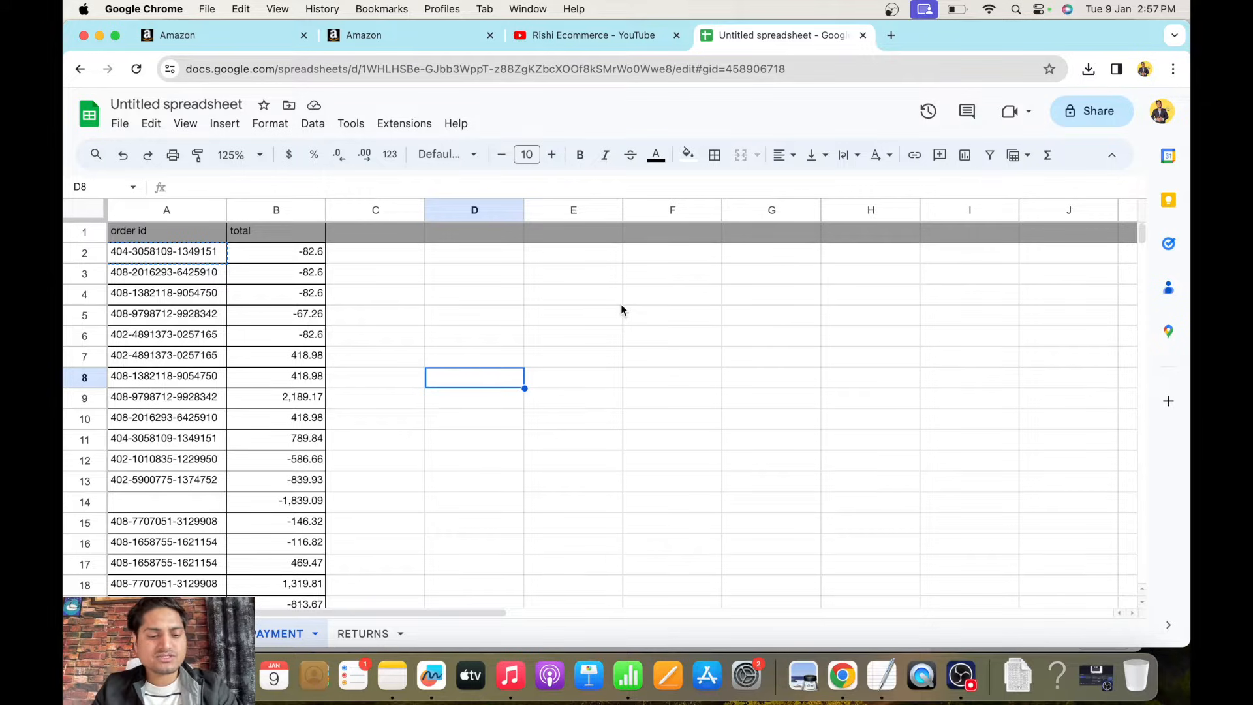
{"action": "key", "text": "super+a"}
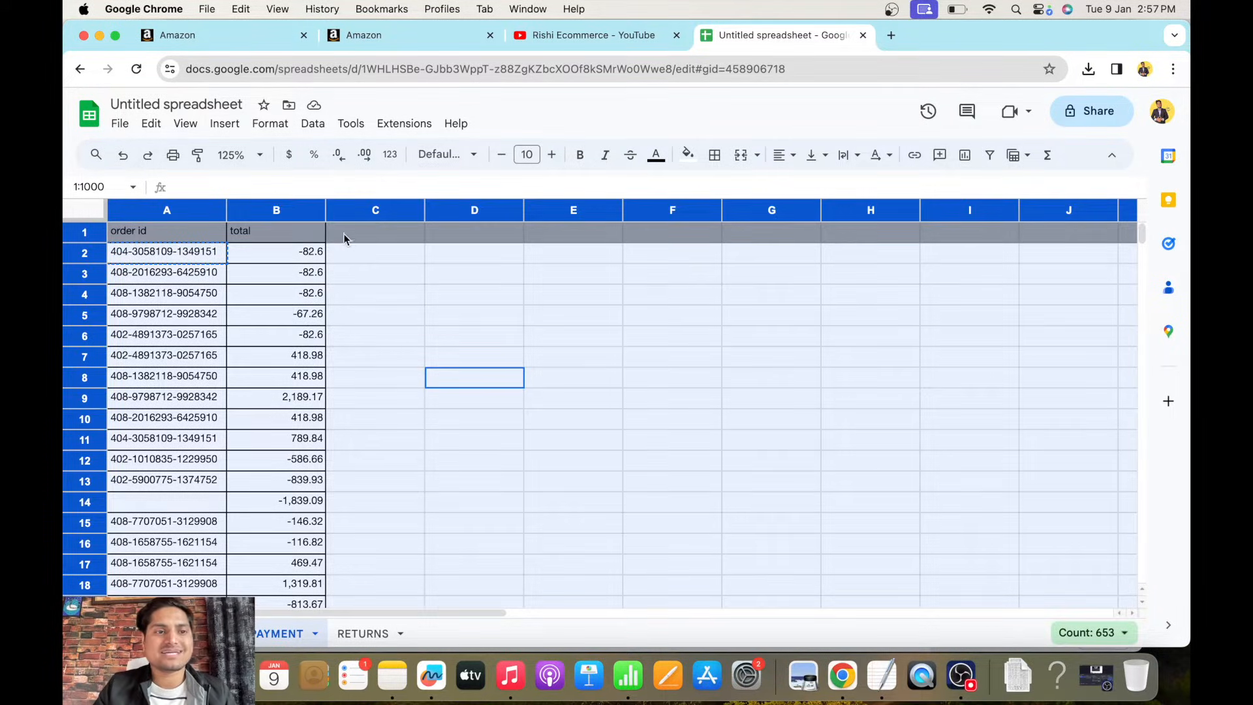
{"action": "left_click", "coordinate": [221, 126]}
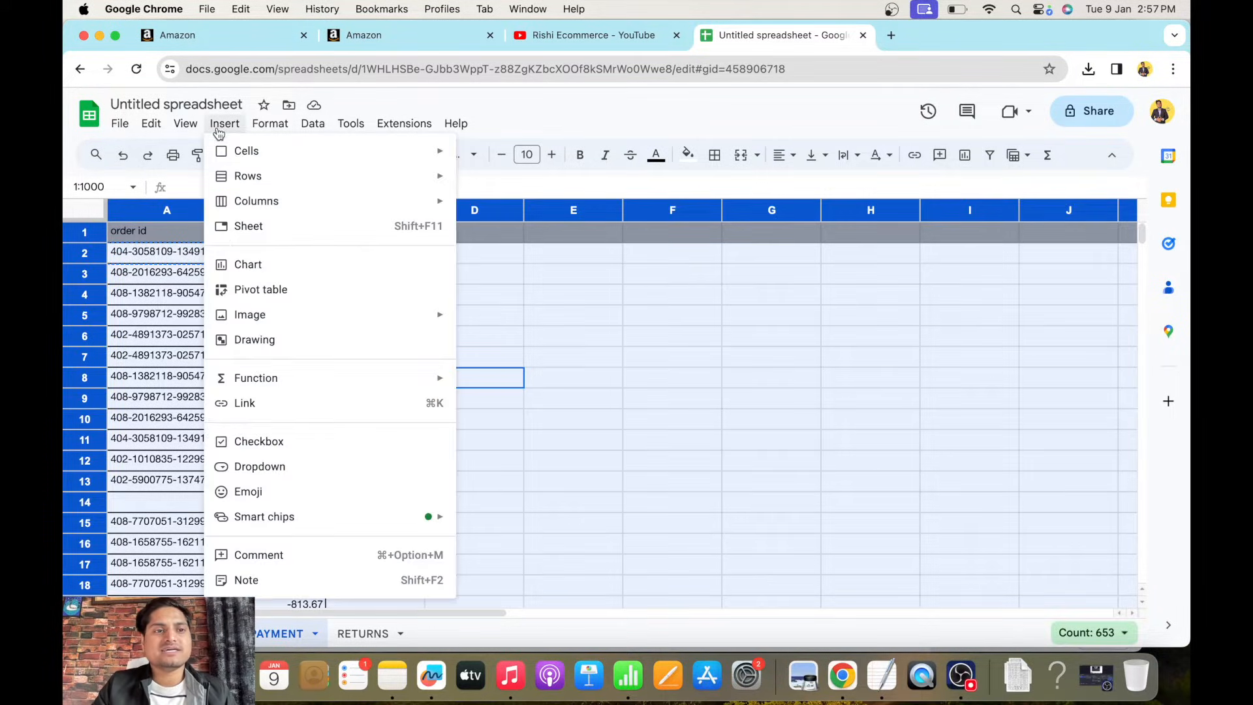
{"action": "left_click", "coordinate": [260, 289]}
{"action": "left_click", "coordinate": [710, 475]}
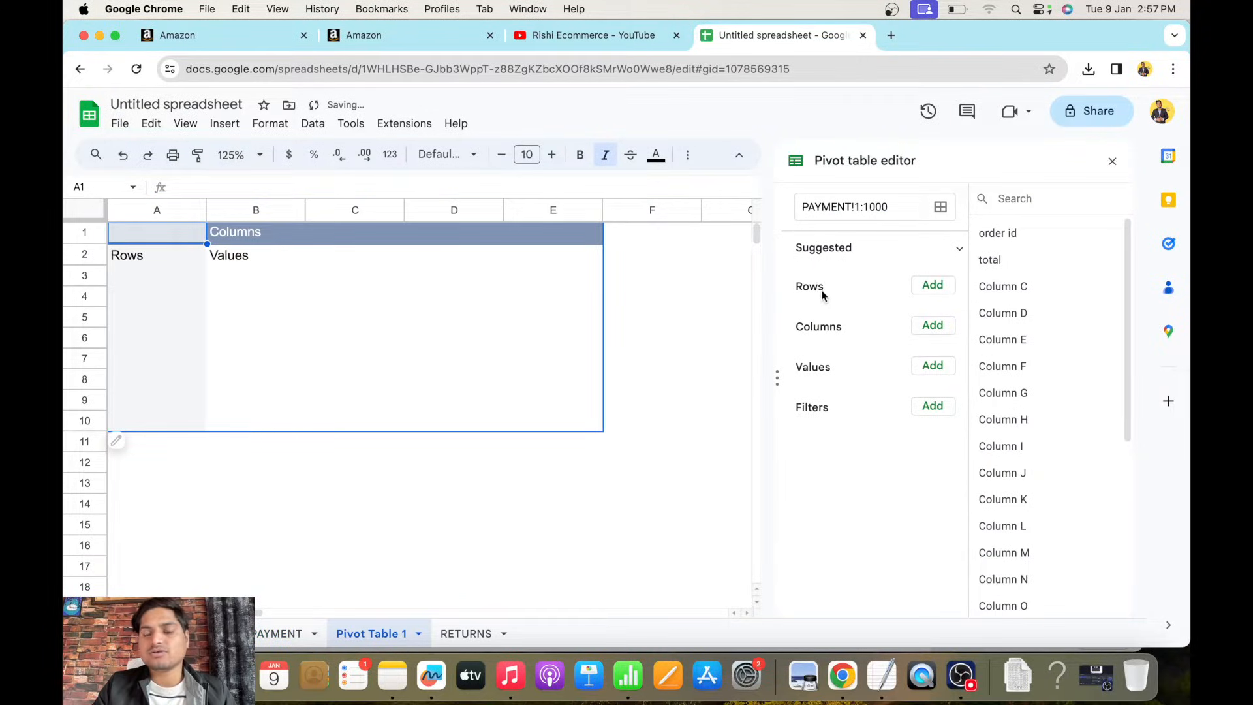
Set up the pivot table with order id as rows and total as values summarized by SUM.
{"action": "left_click", "coordinate": [932, 284]}
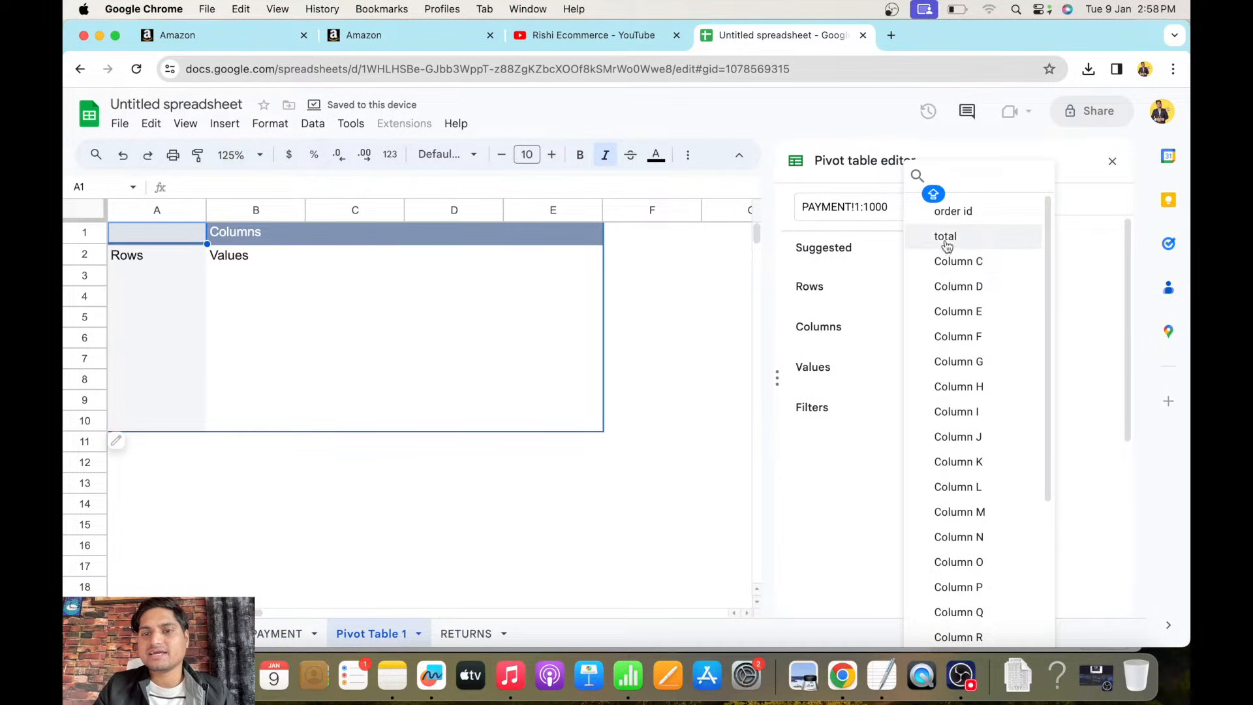
{"action": "left_click", "coordinate": [953, 212]}
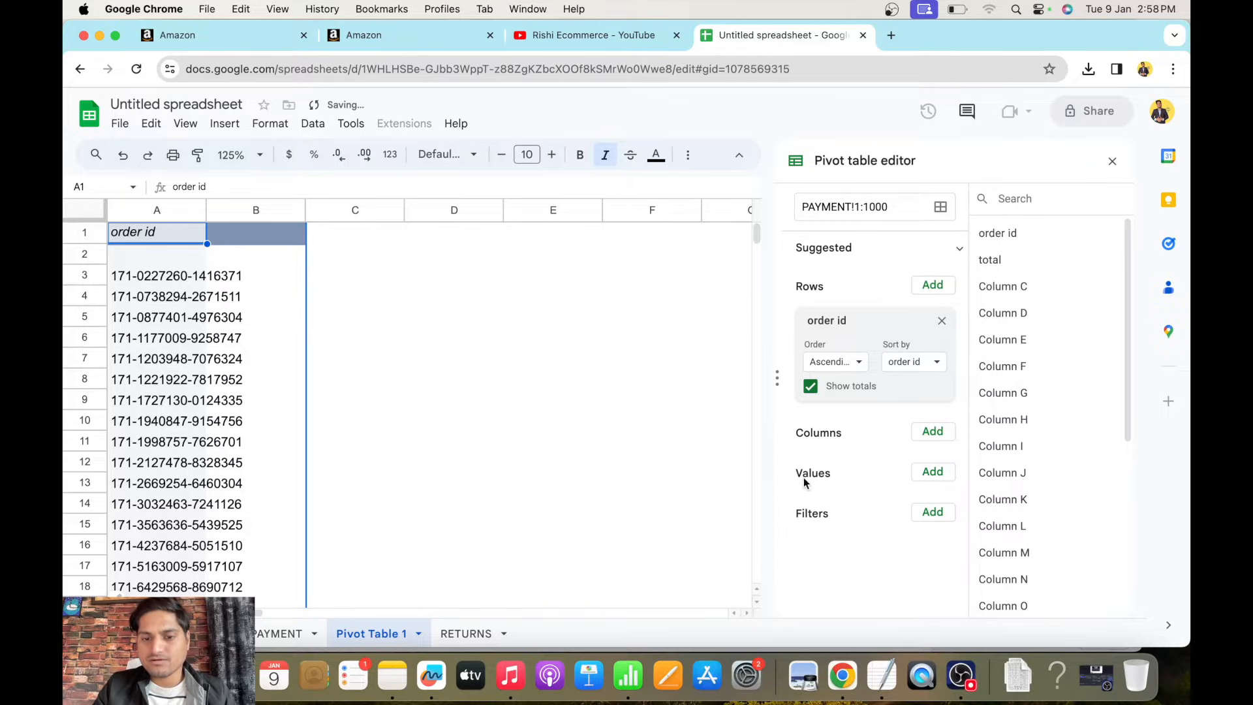
{"action": "left_click", "coordinate": [932, 471]}
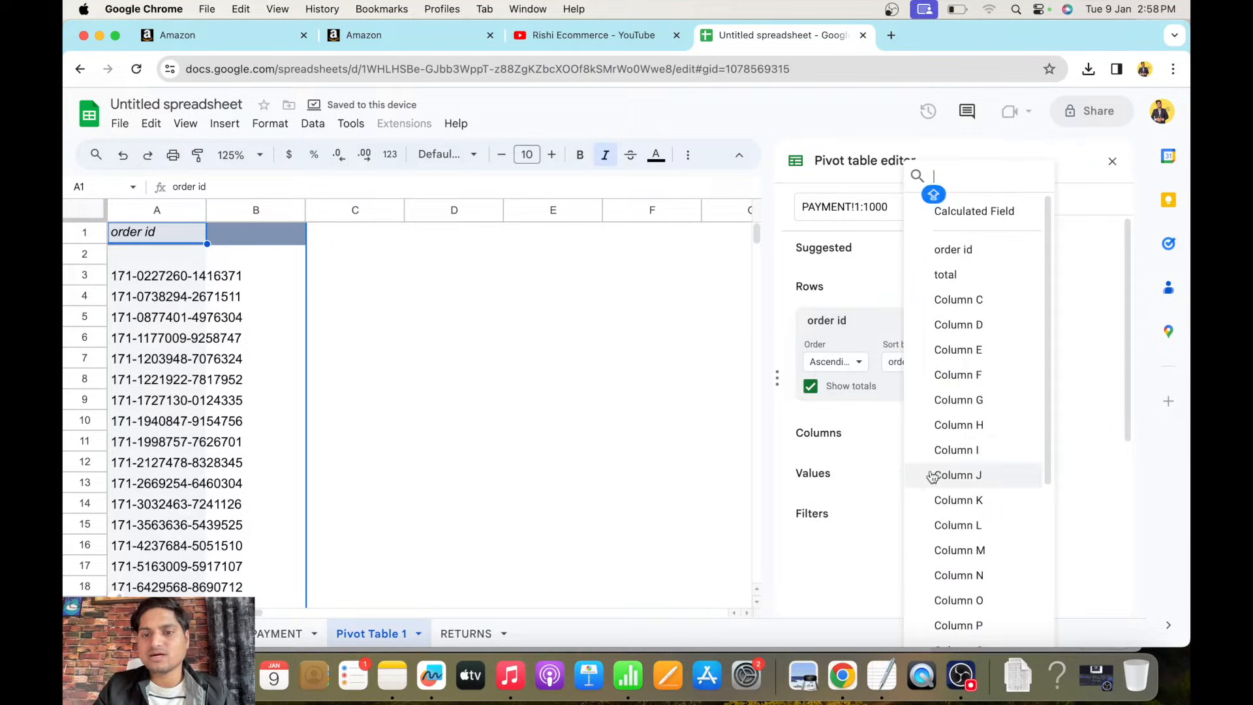
{"action": "left_click", "coordinate": [955, 278]}
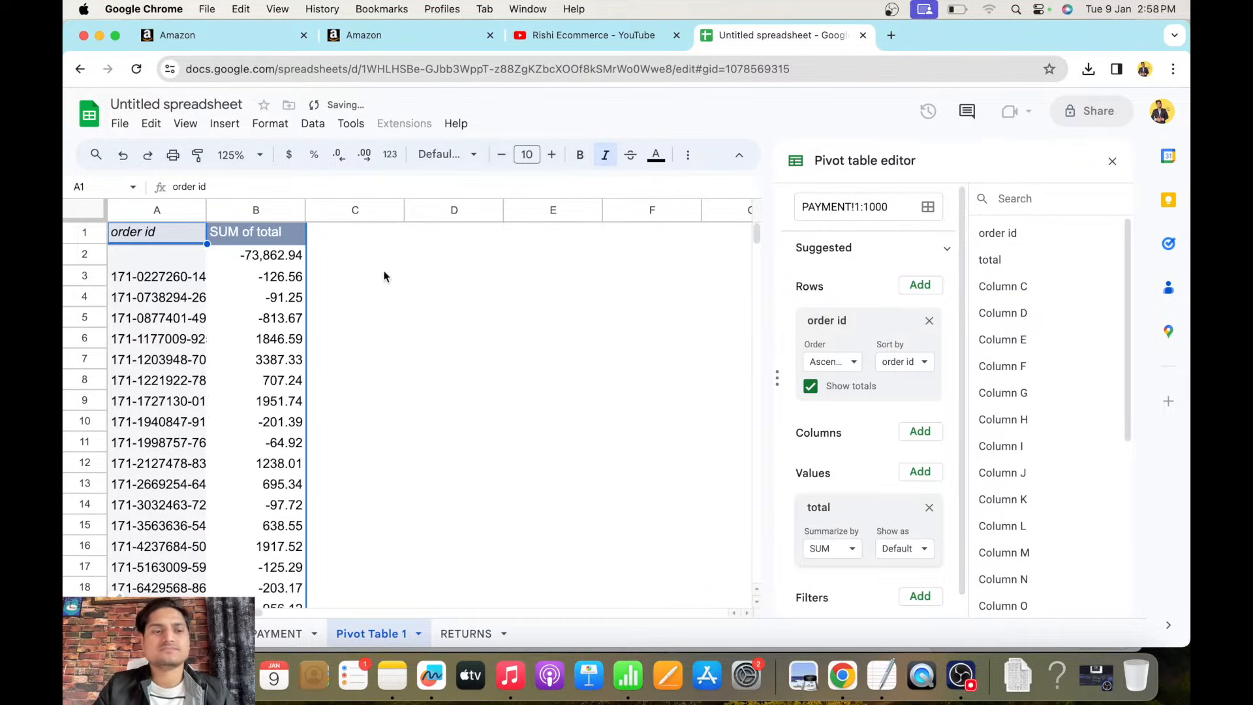
Examine the first order IDs in the pivot table and the summed total of the first one.
{"action": "left_click", "coordinate": [377, 303]}
{"action": "left_click", "coordinate": [166, 277]}
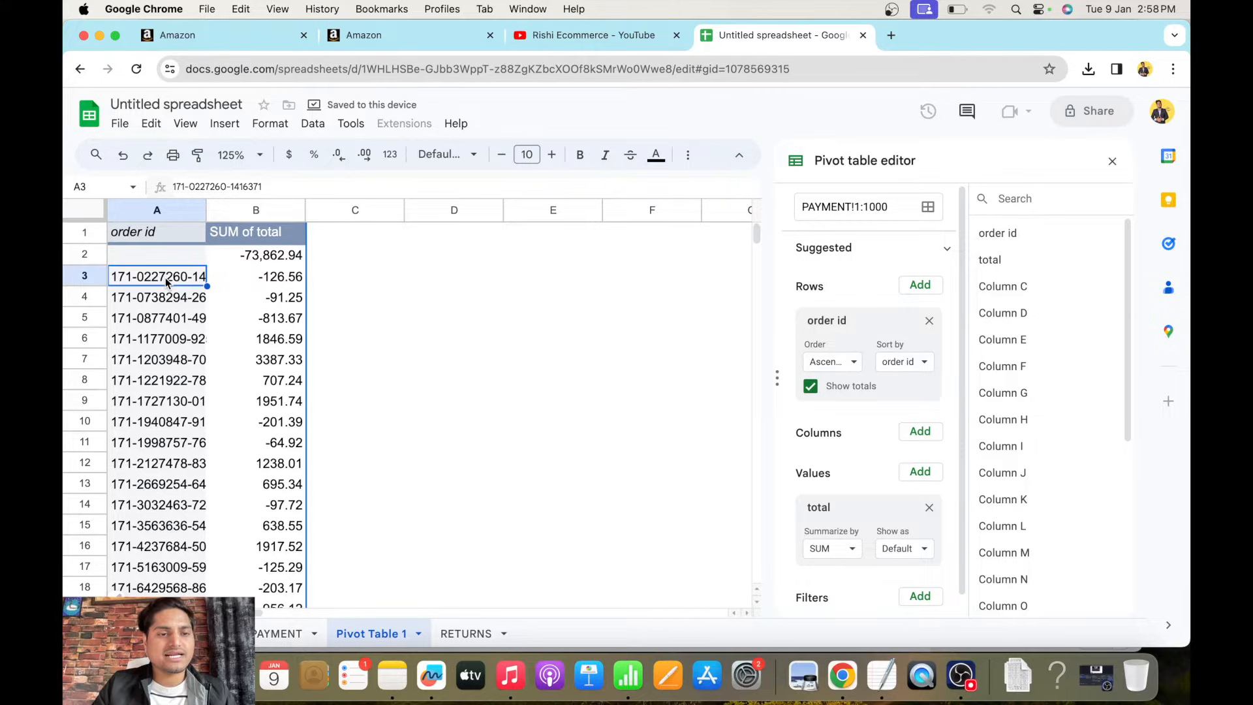
{"action": "key", "text": "Down"}
{"action": "key", "text": "Down"}
{"action": "key", "text": "Up"}
{"action": "key", "text": "Up"}
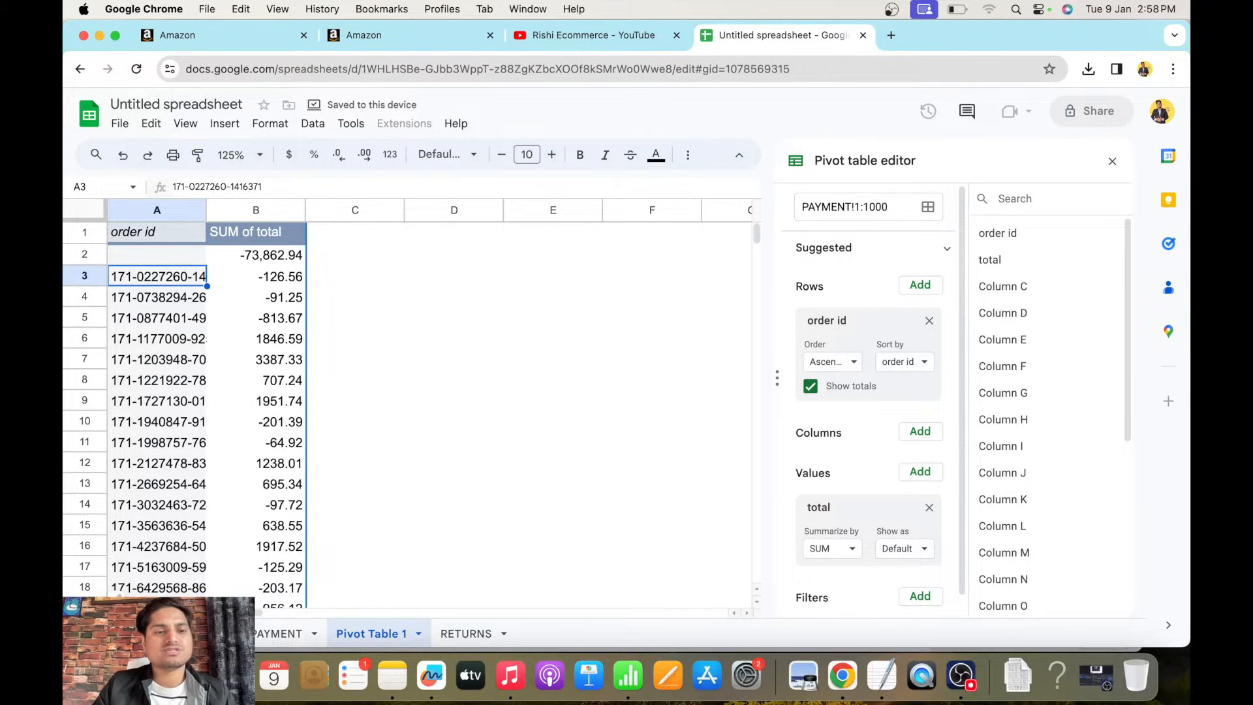
{"action": "key", "text": "Right"}
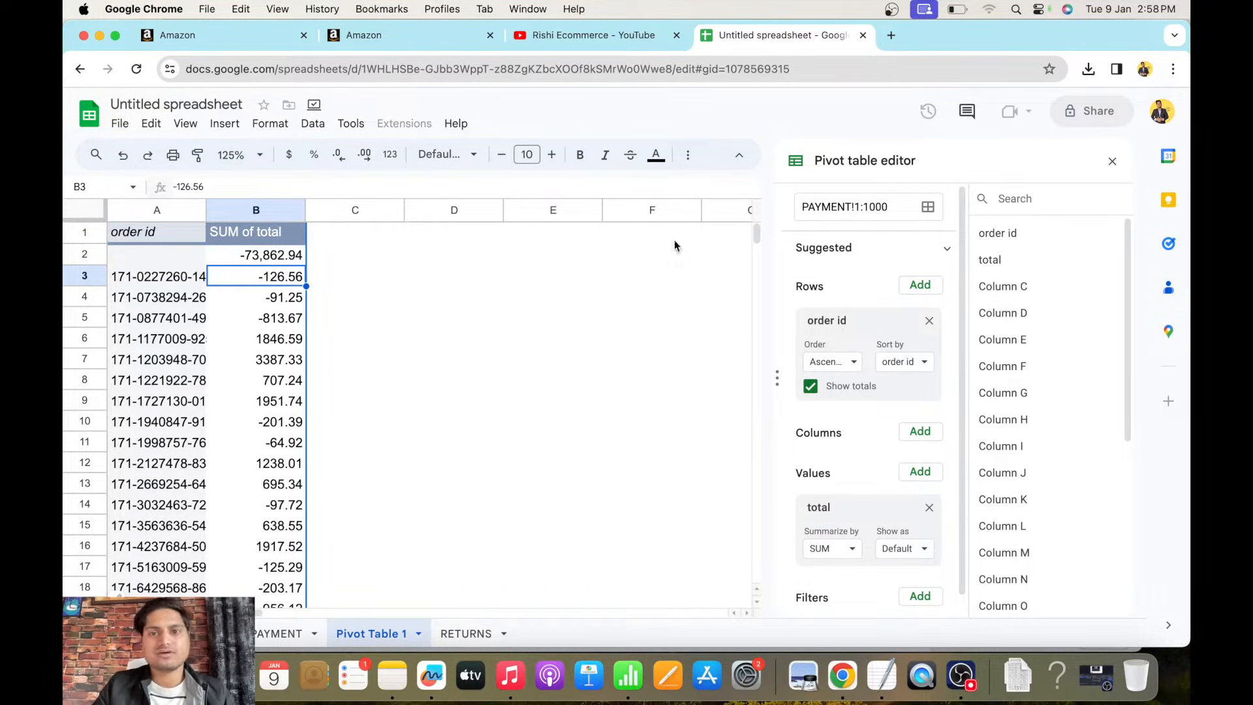
Switch the Mac's Wi-Fi off and on again, and connect to the iPhone personal hotspot.
{"action": "left_click", "coordinate": [990, 14]}
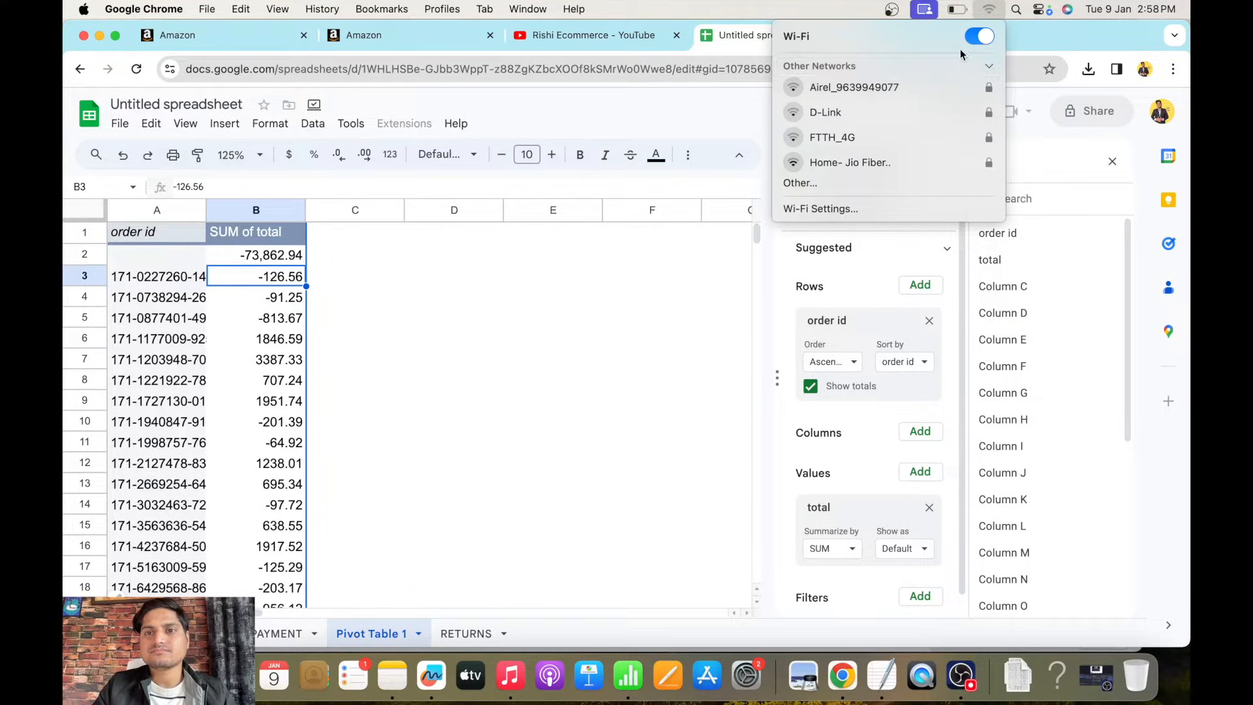
{"action": "left_click", "coordinate": [984, 41]}
{"action": "left_click", "coordinate": [984, 41]}
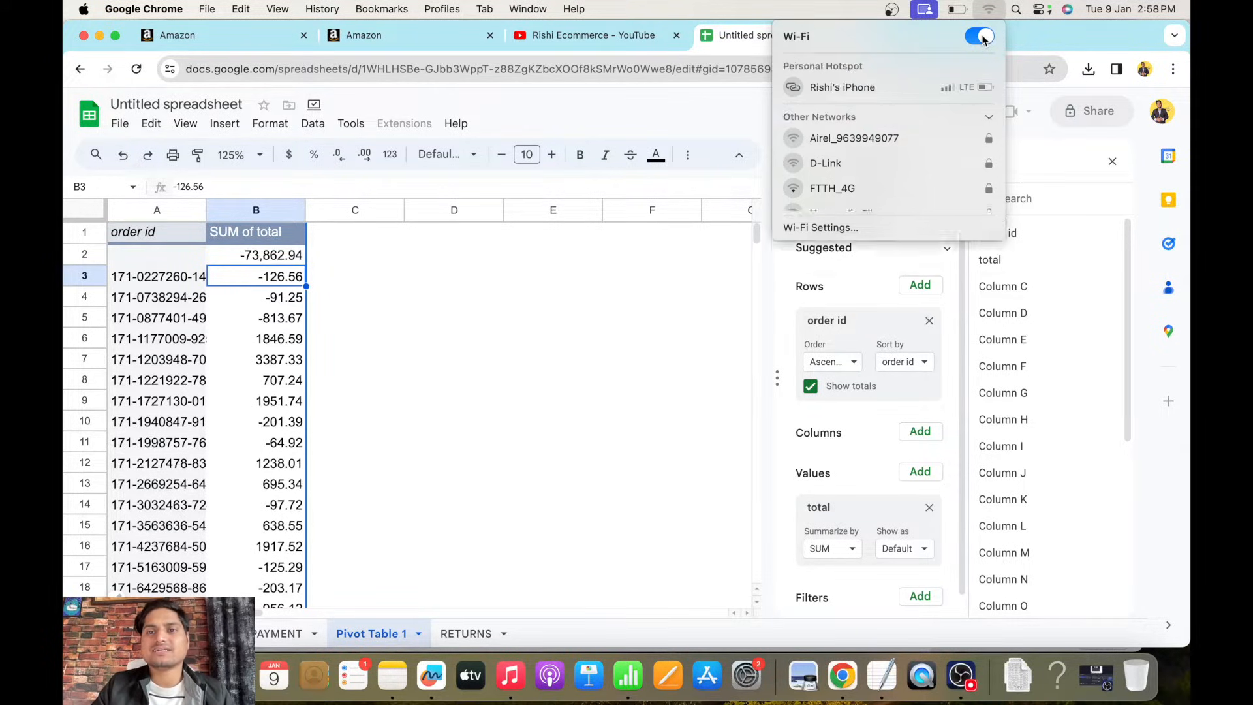
{"action": "left_click", "coordinate": [984, 41]}
{"action": "left_click", "coordinate": [984, 41]}
{"action": "left_click", "coordinate": [840, 93]}
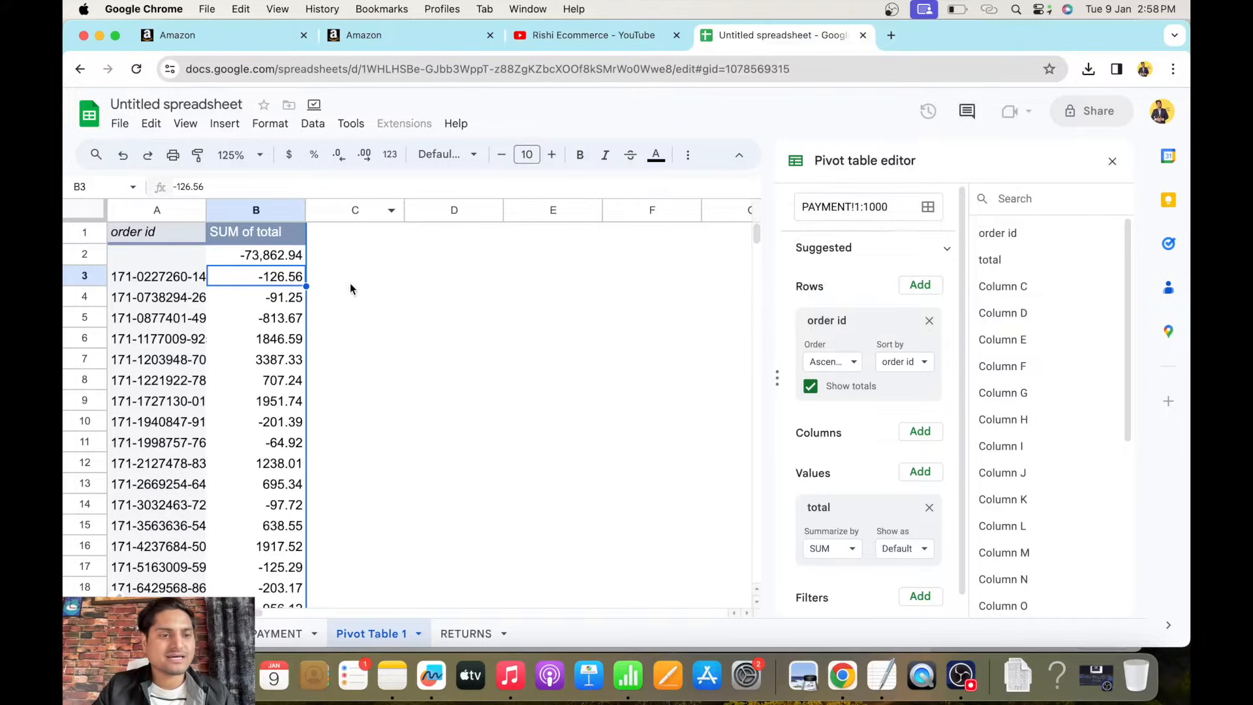
Look up the pivot table's first order ID in the PAYMENT sheet, check each matching row's total, and return to Pivot Table 1.
{"action": "left_click", "coordinate": [174, 284]}
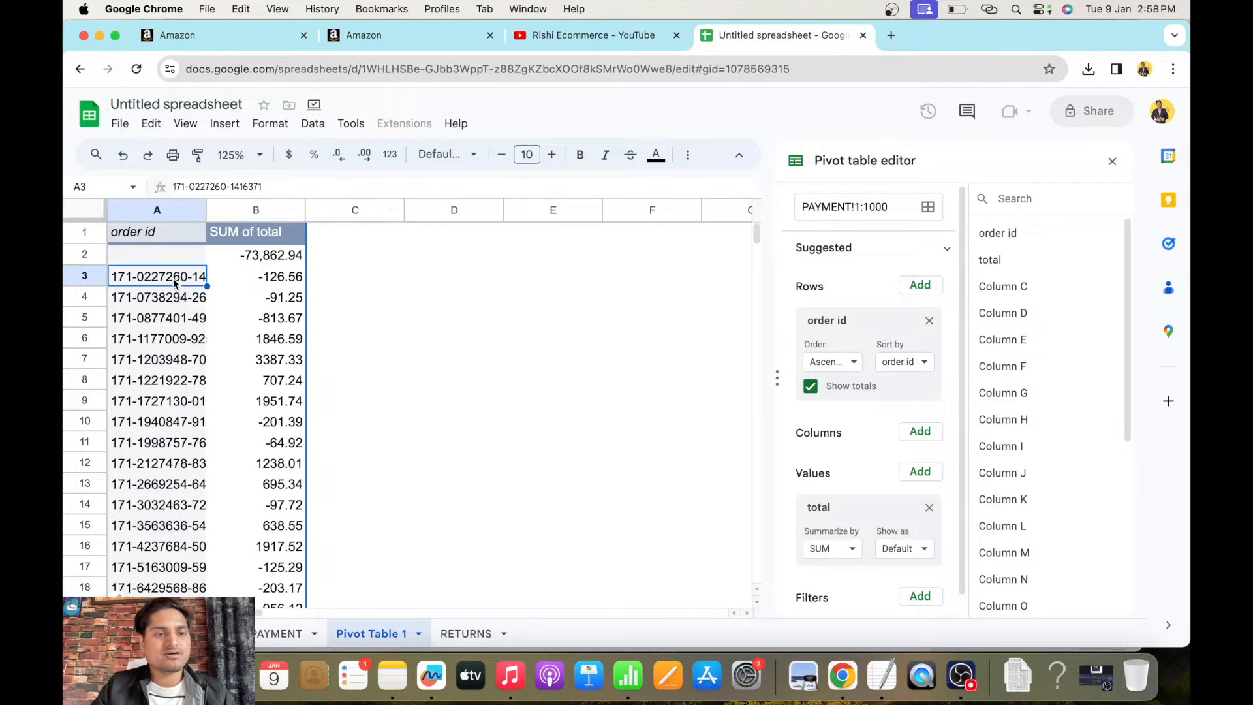
{"action": "left_click", "coordinate": [252, 282]}
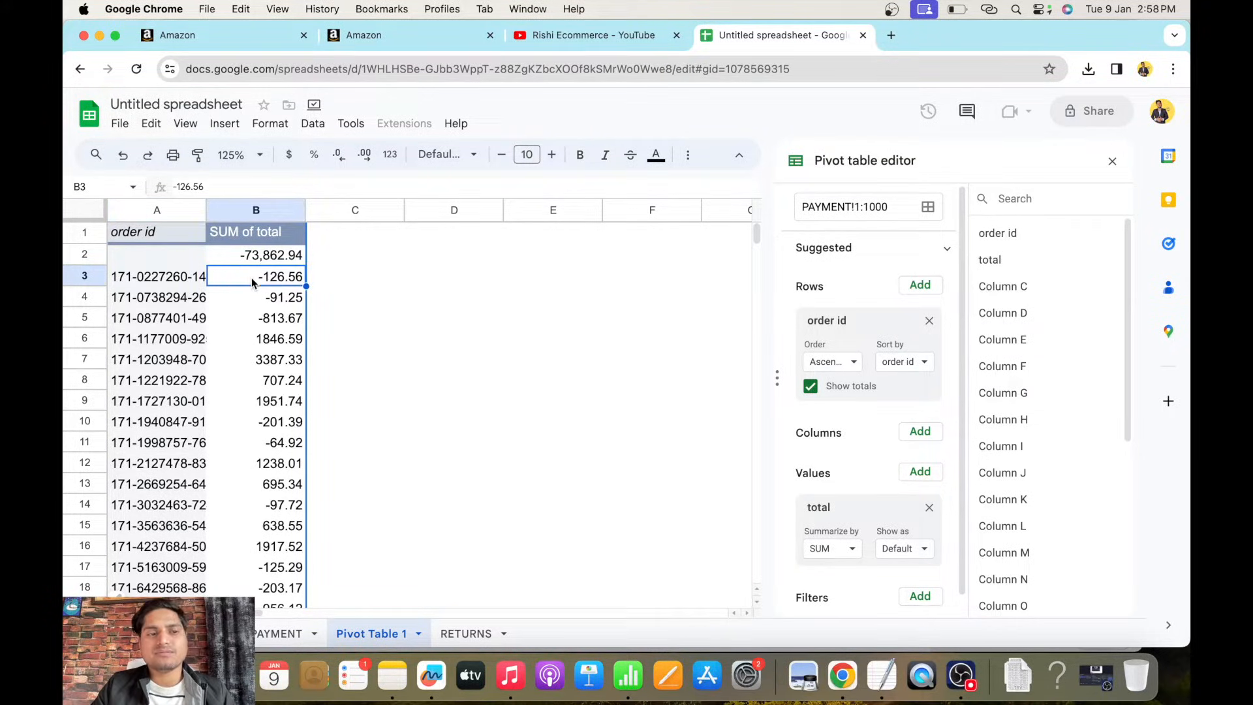
{"action": "key", "text": "super+c"}
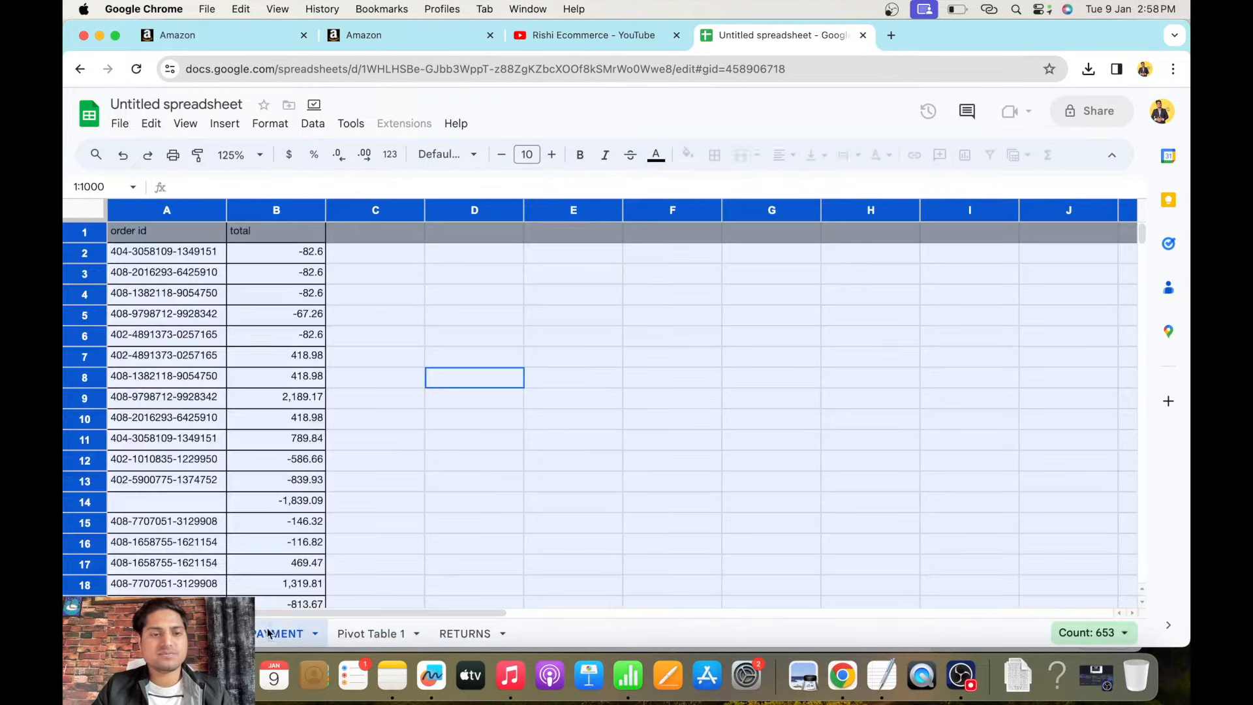
{"action": "left_click", "coordinate": [274, 633]}
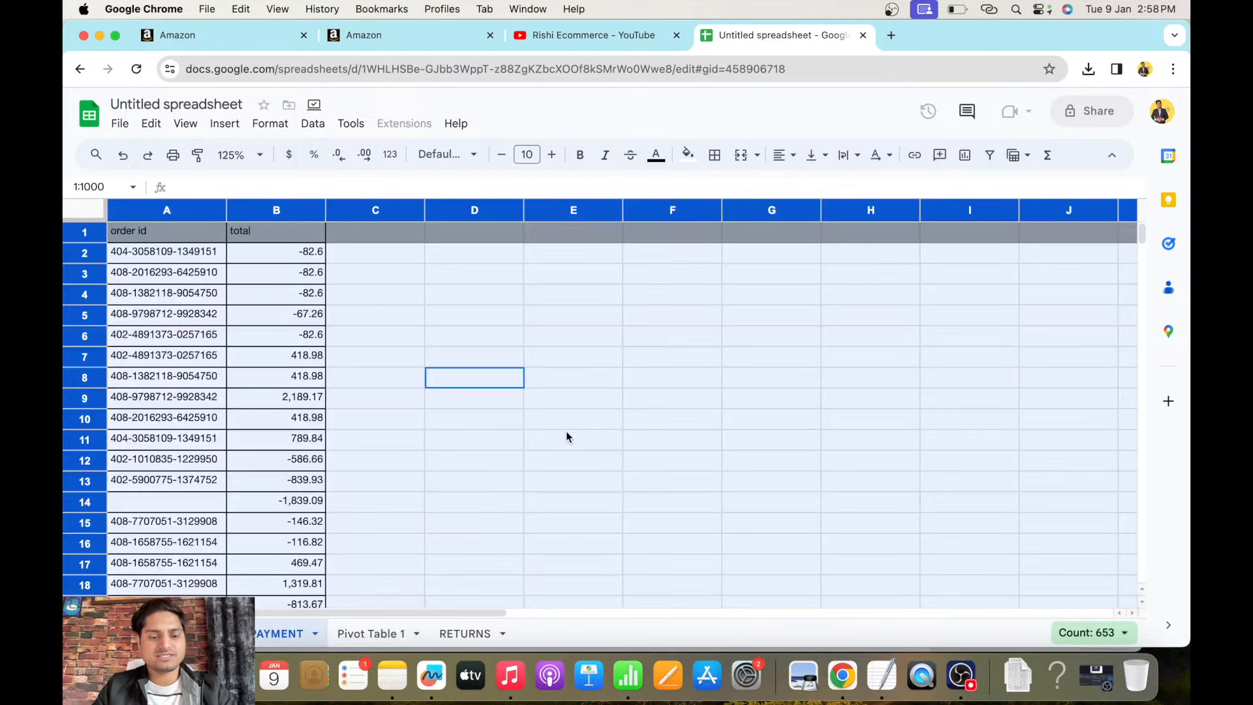
{"action": "key", "text": "super+f"}
{"action": "key", "text": "super+v"}
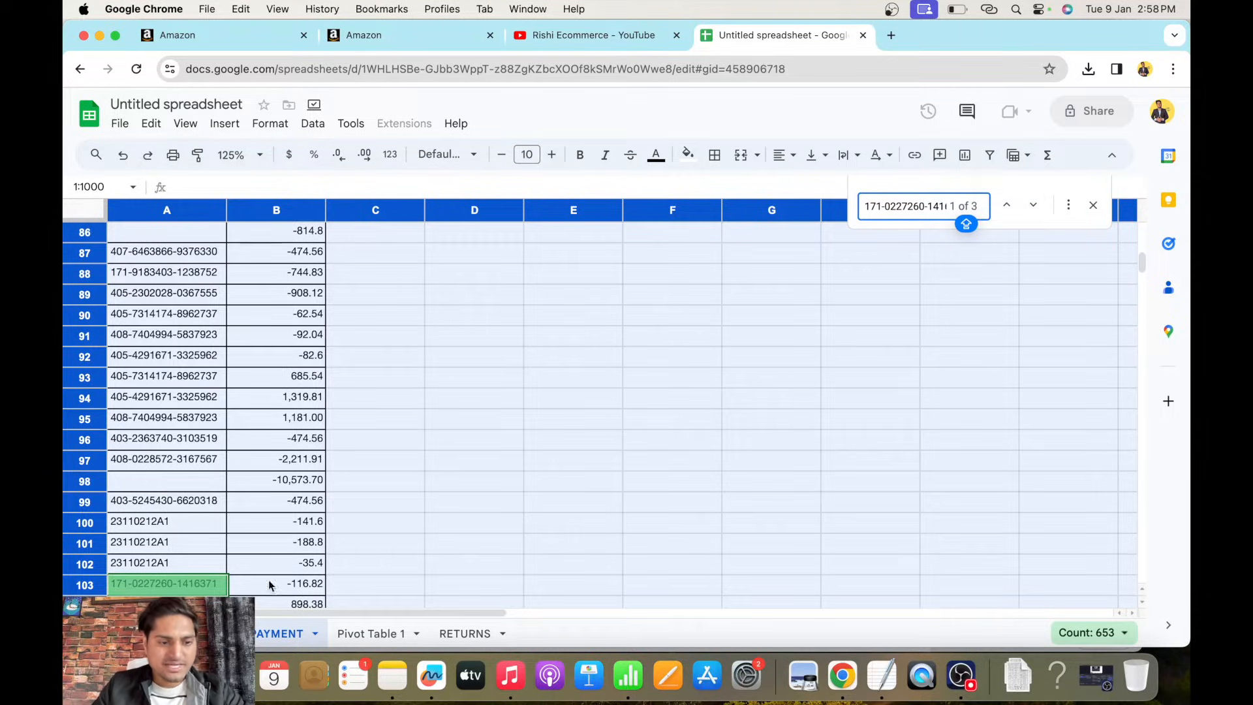
{"action": "scroll", "coordinate": [271, 585], "scroll_direction": "down", "scroll_amount": 3}
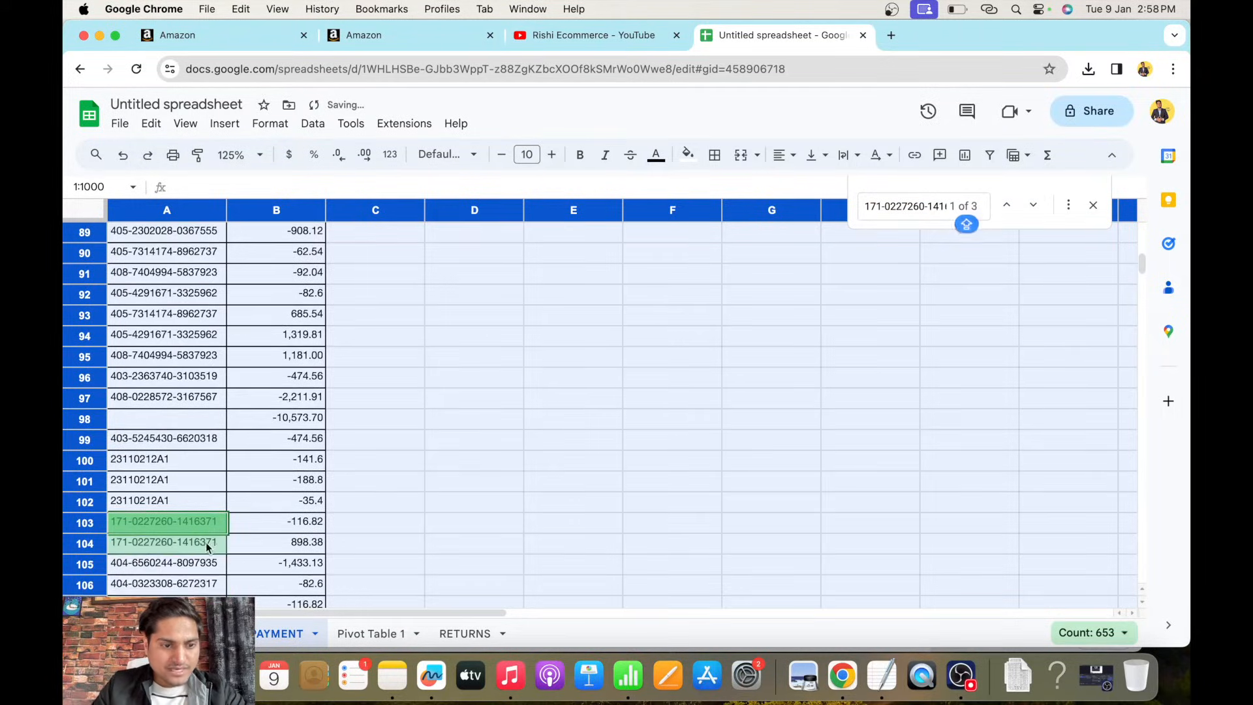
{"action": "left_click", "coordinate": [290, 543]}
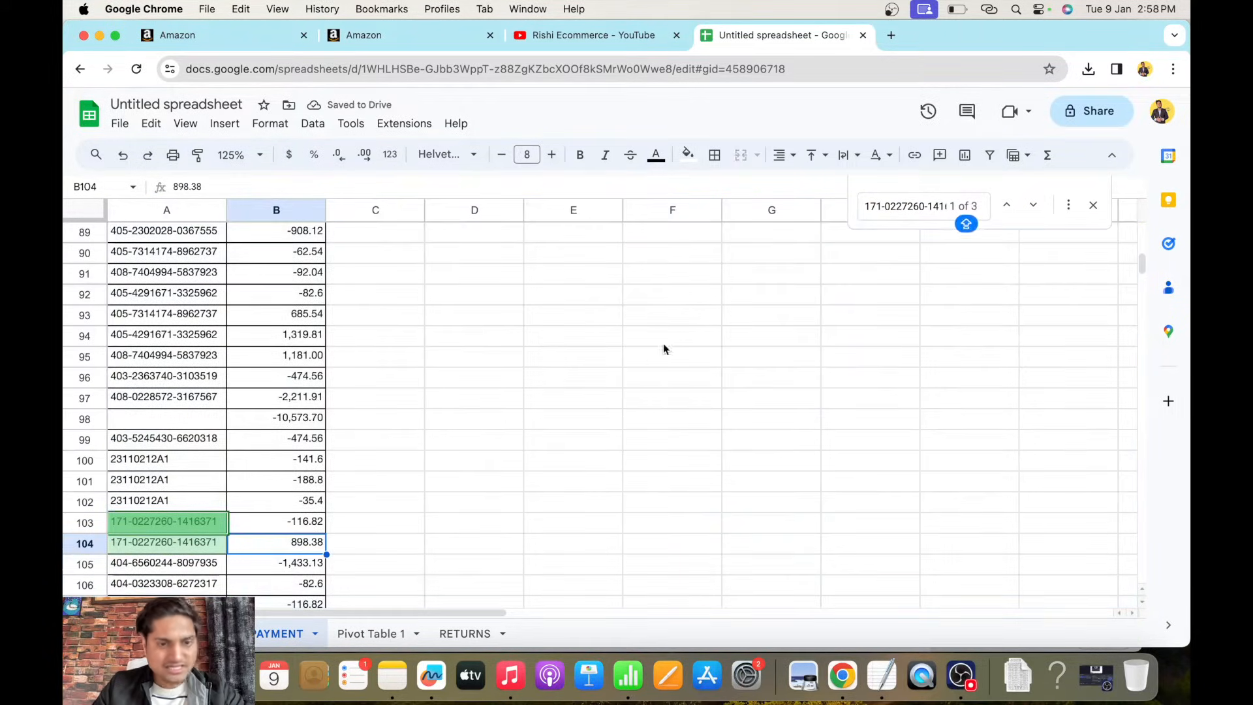
{"action": "left_click", "coordinate": [1033, 207]}
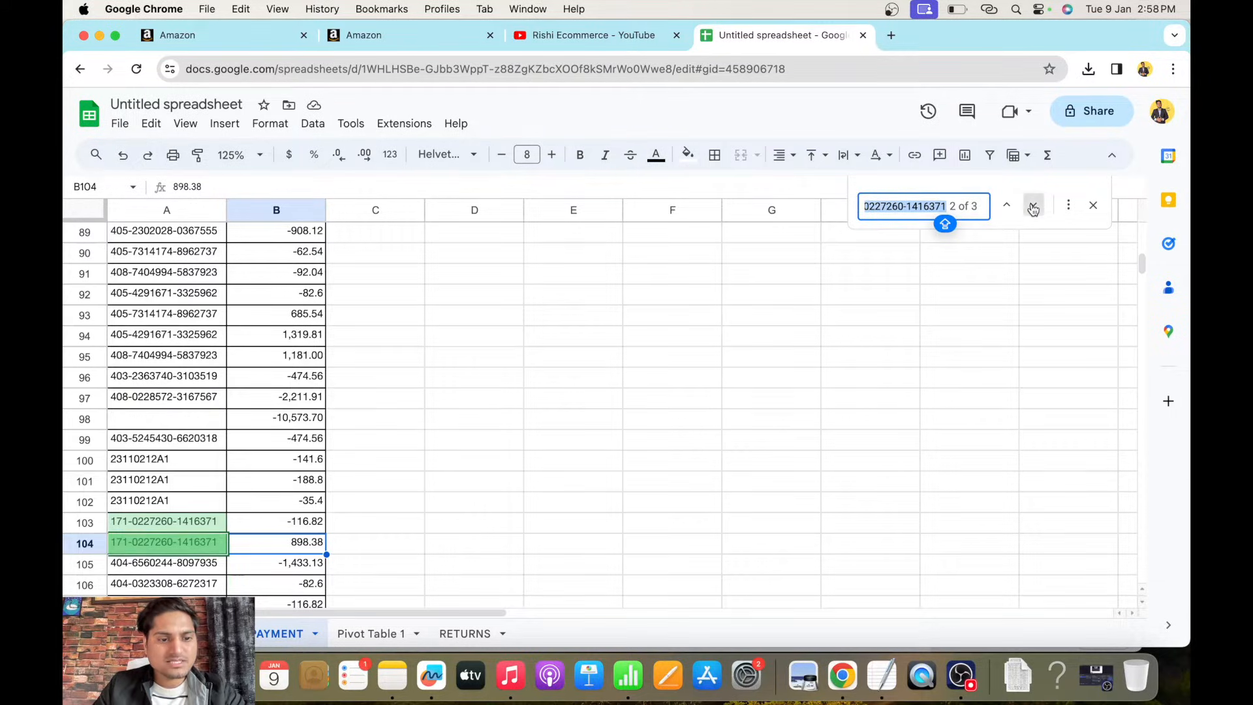
{"action": "left_click", "coordinate": [1033, 206]}
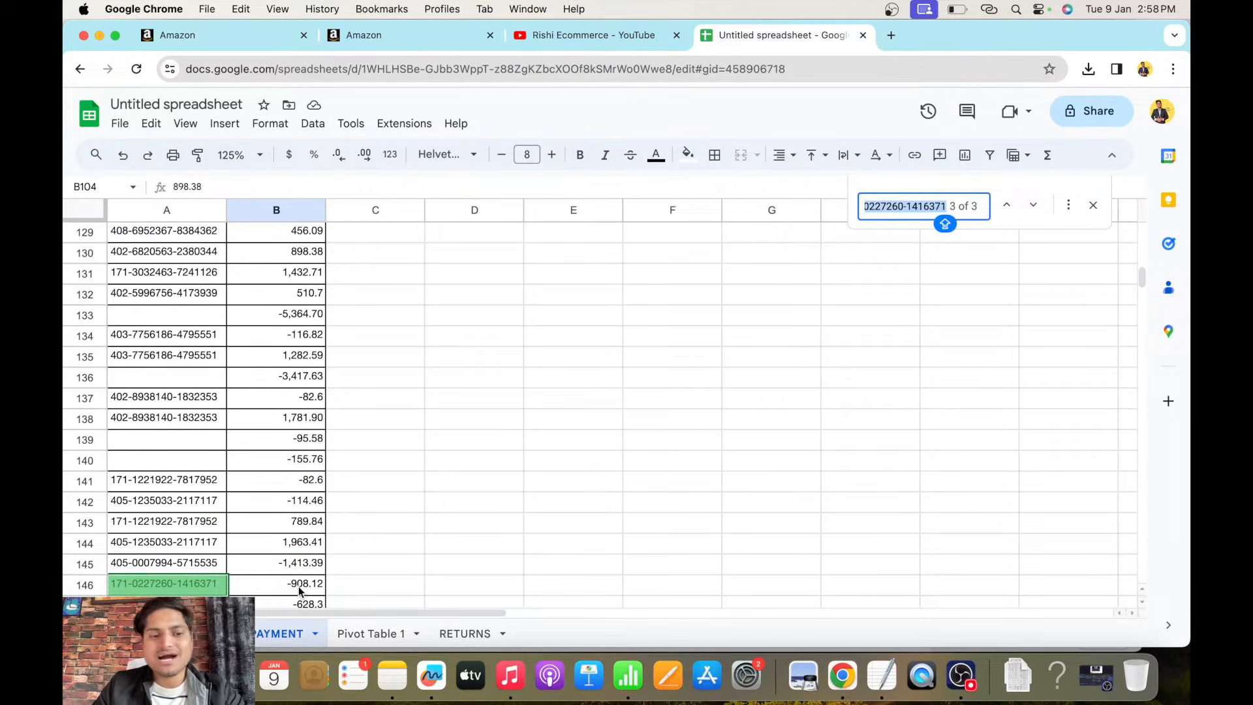
{"action": "left_click", "coordinate": [362, 631]}
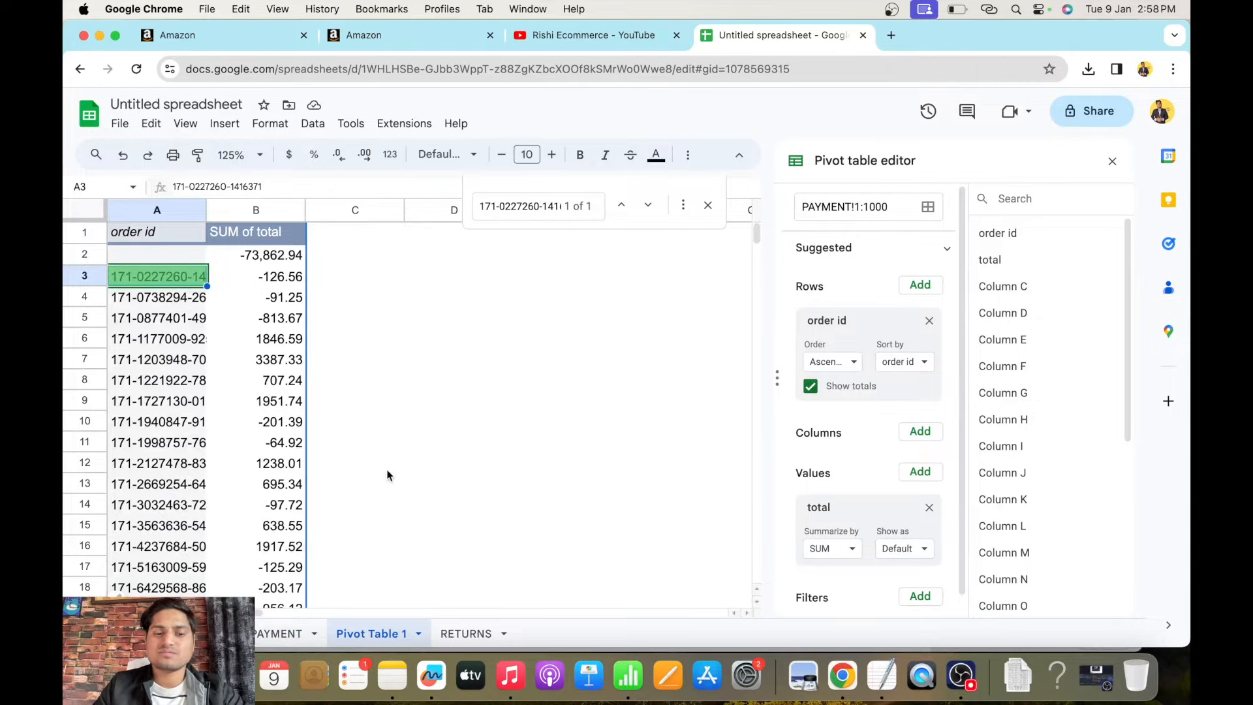
Rename the Pivot Table 1 sheet as PAY and close the find bar.
{"action": "left_click", "coordinate": [279, 633]}
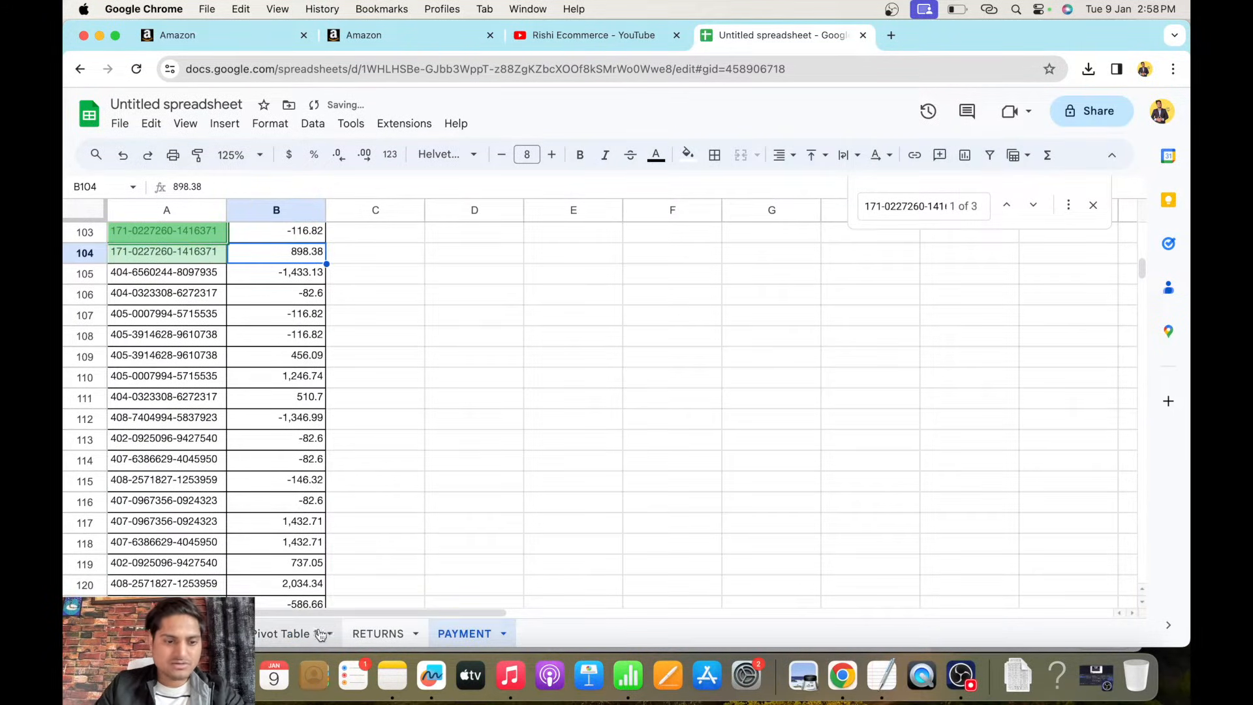
{"action": "left_click", "coordinate": [283, 633]}
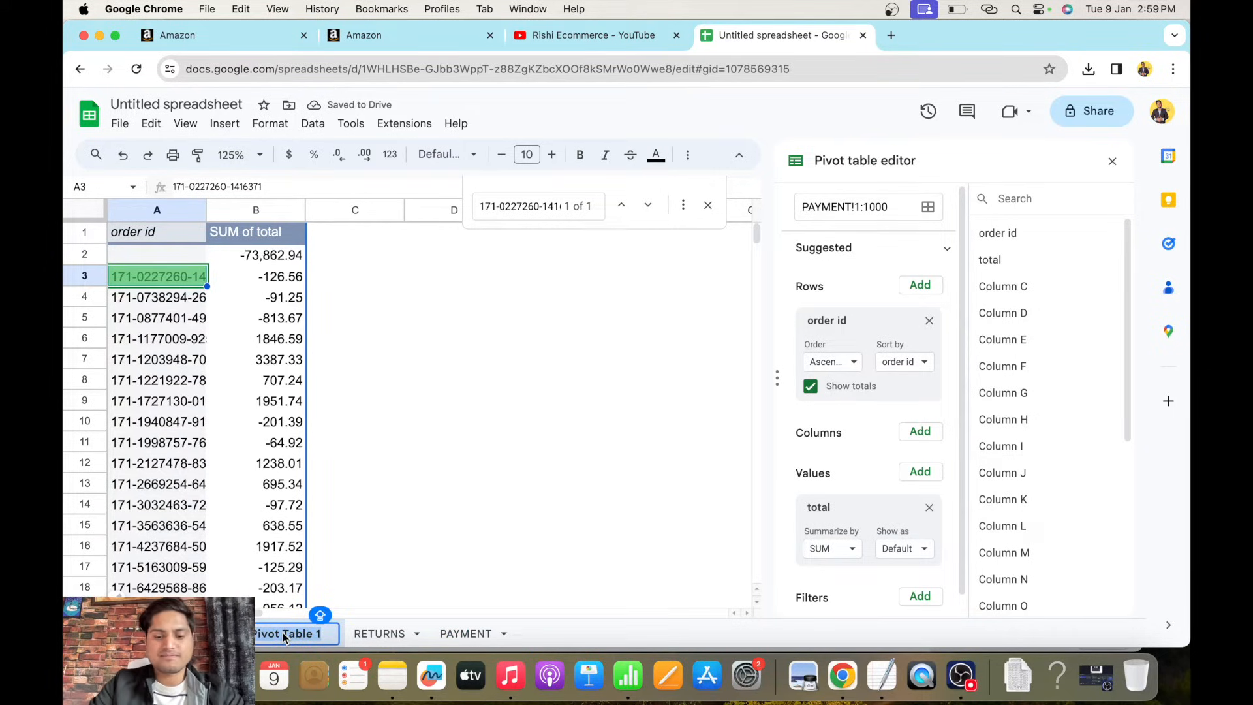
{"action": "left_click", "coordinate": [455, 512]}
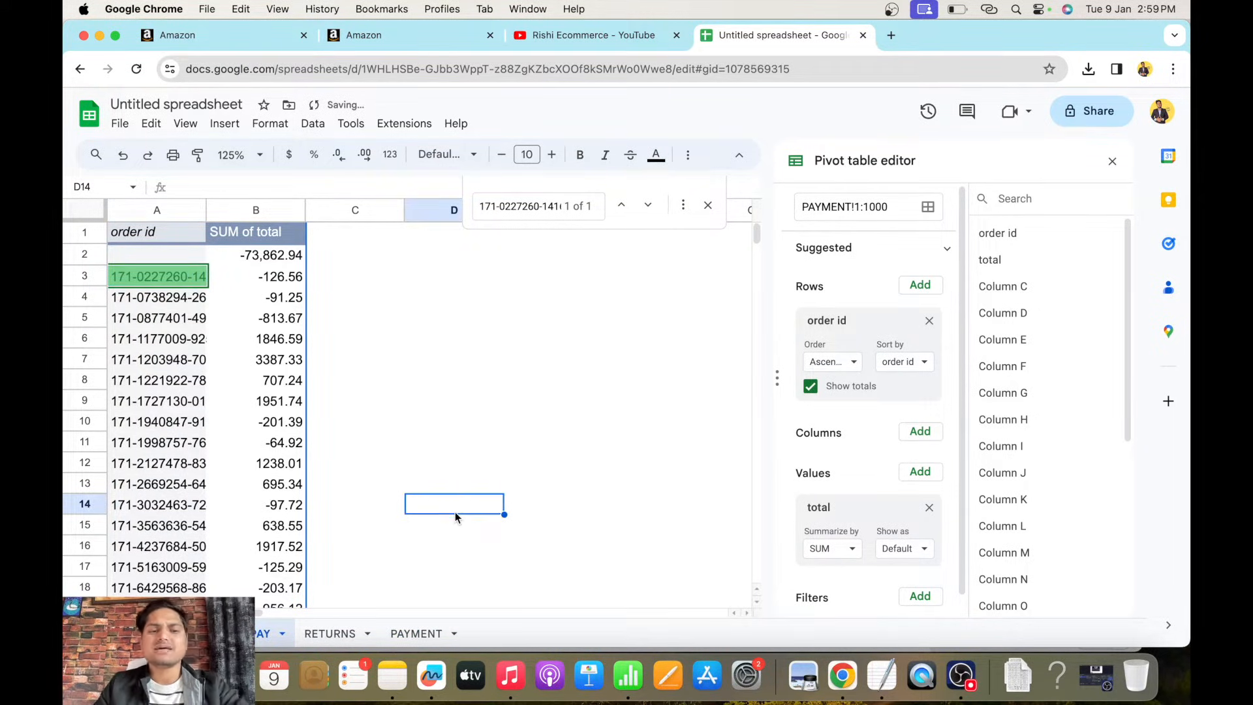
{"action": "left_click", "coordinate": [709, 208]}
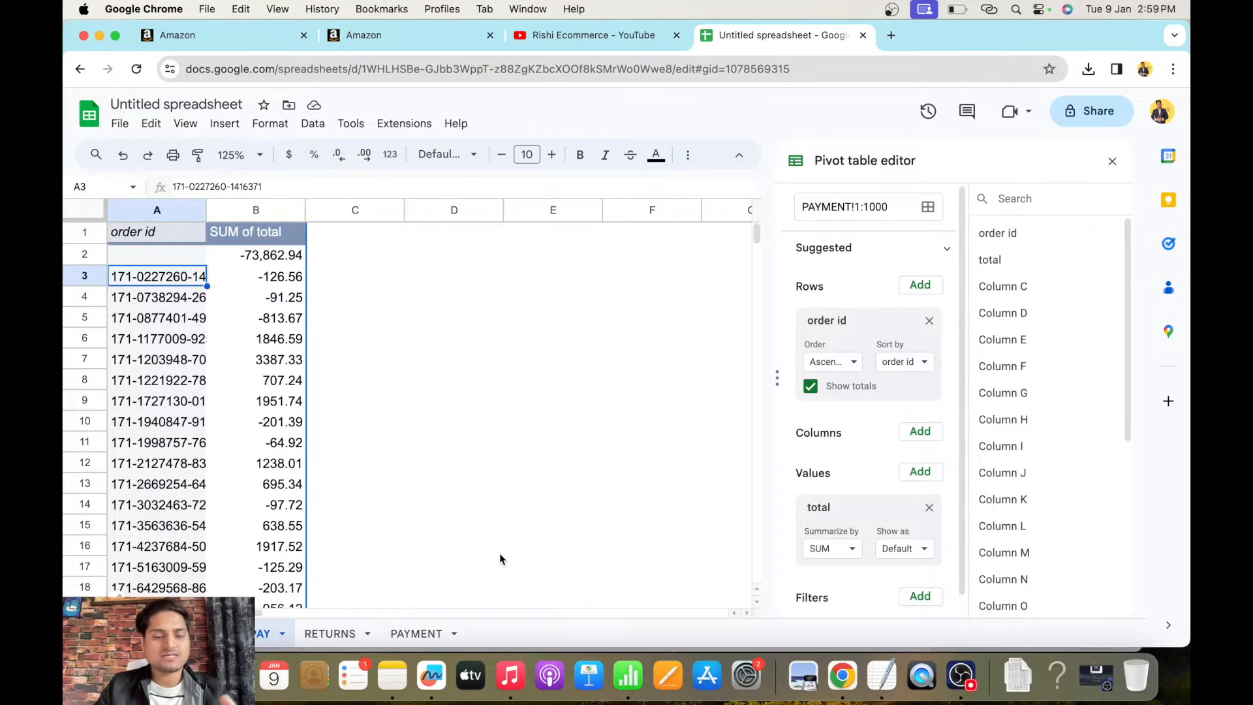
Go to the orders sheet and select the first empty cell of its PAYMENT column, D2.
{"action": "left_click", "coordinate": [175, 633]}
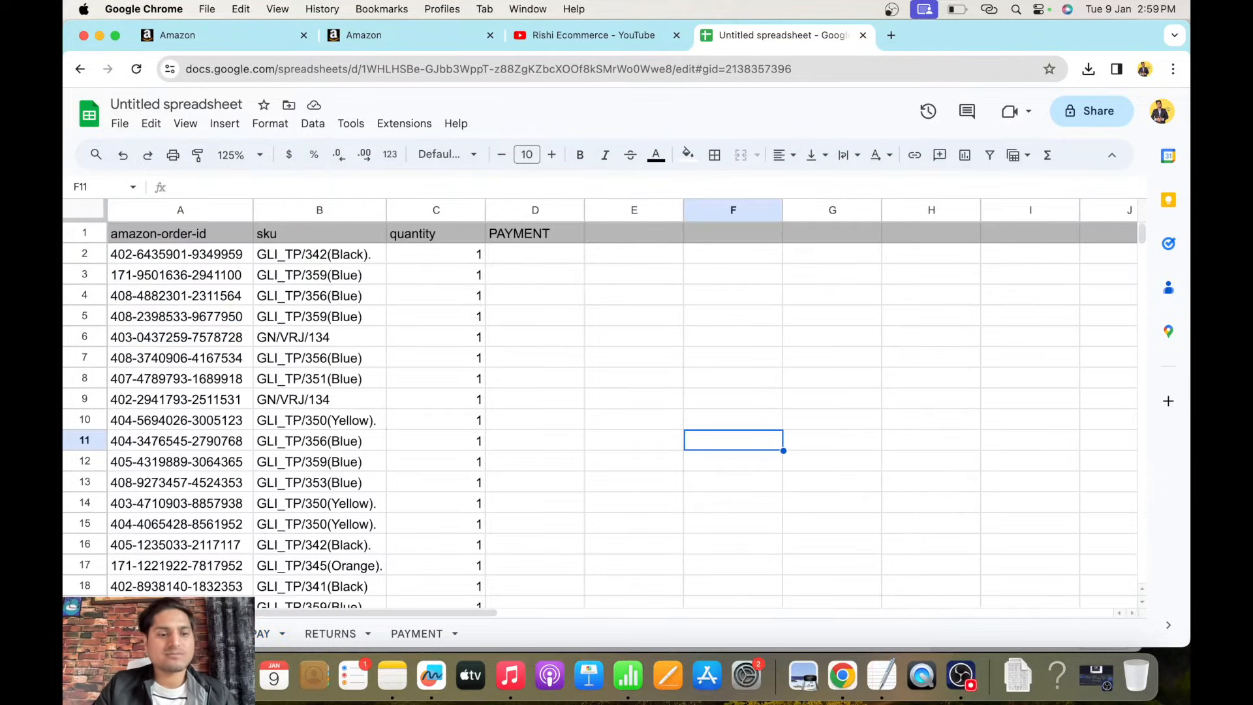
{"action": "left_click", "coordinate": [536, 258]}
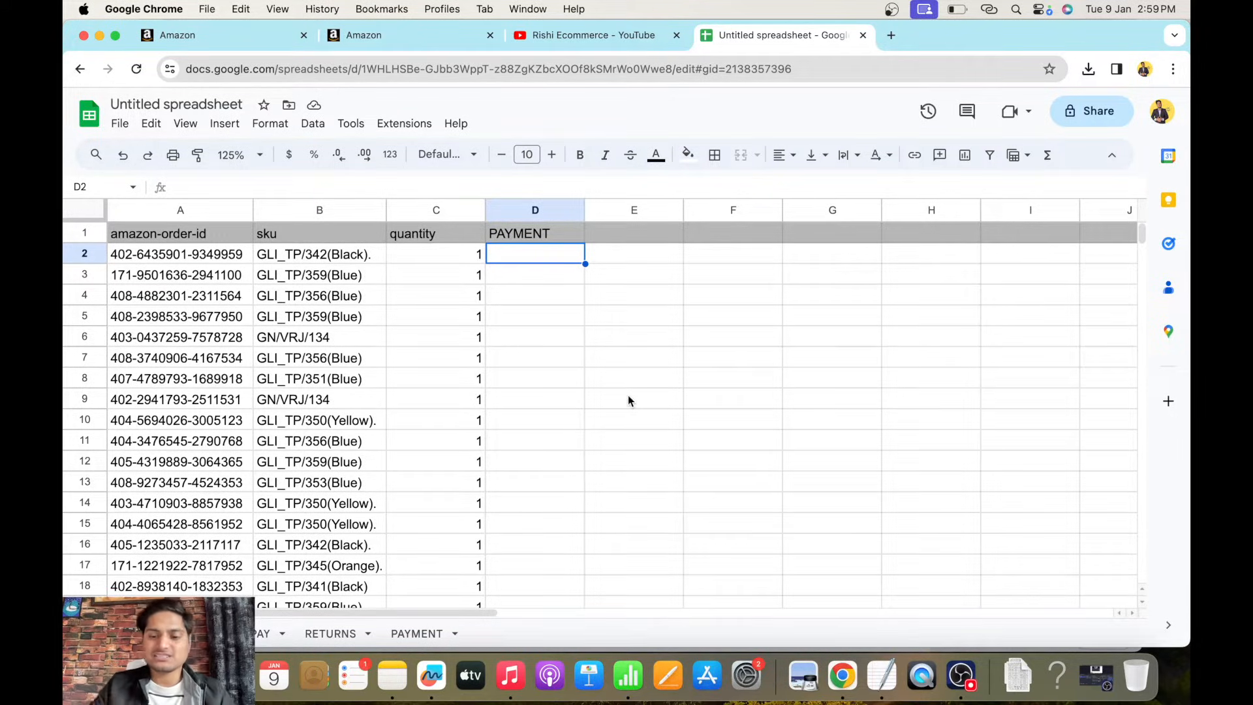
{"action": "type", "text": "="}
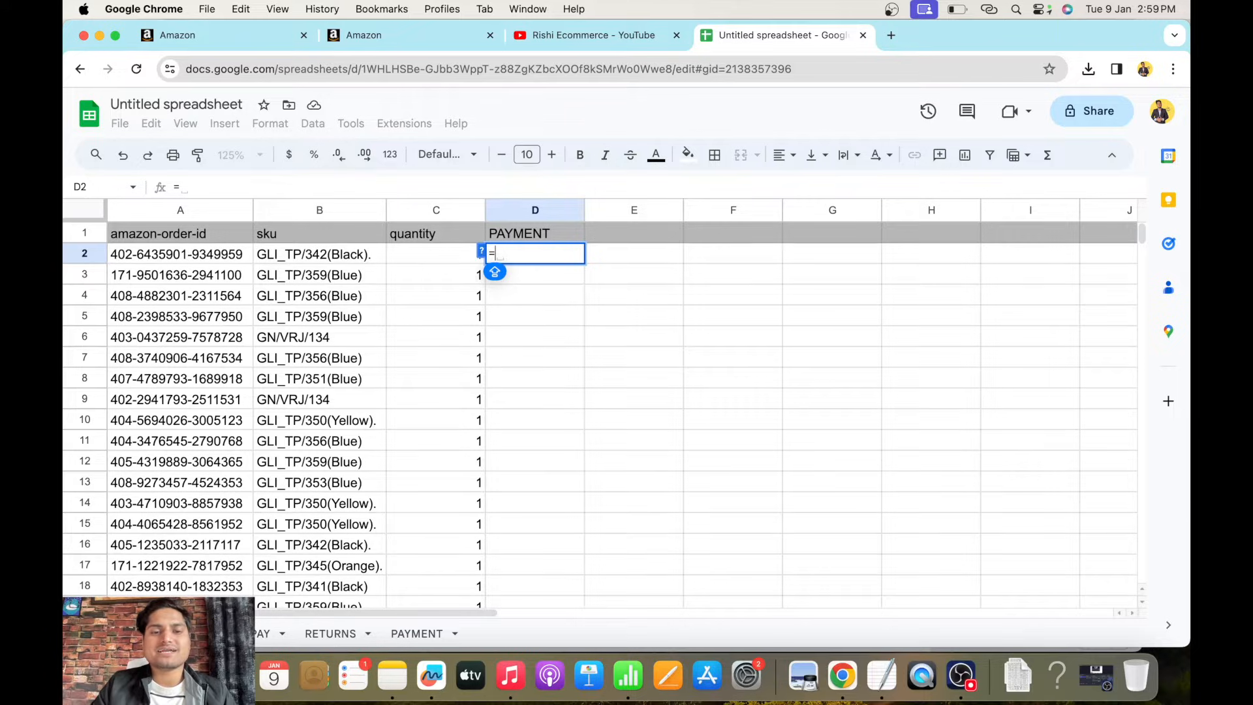
{"action": "key", "text": "Left"}
{"action": "key", "text": "Left"}
{"action": "key", "text": "Left"}
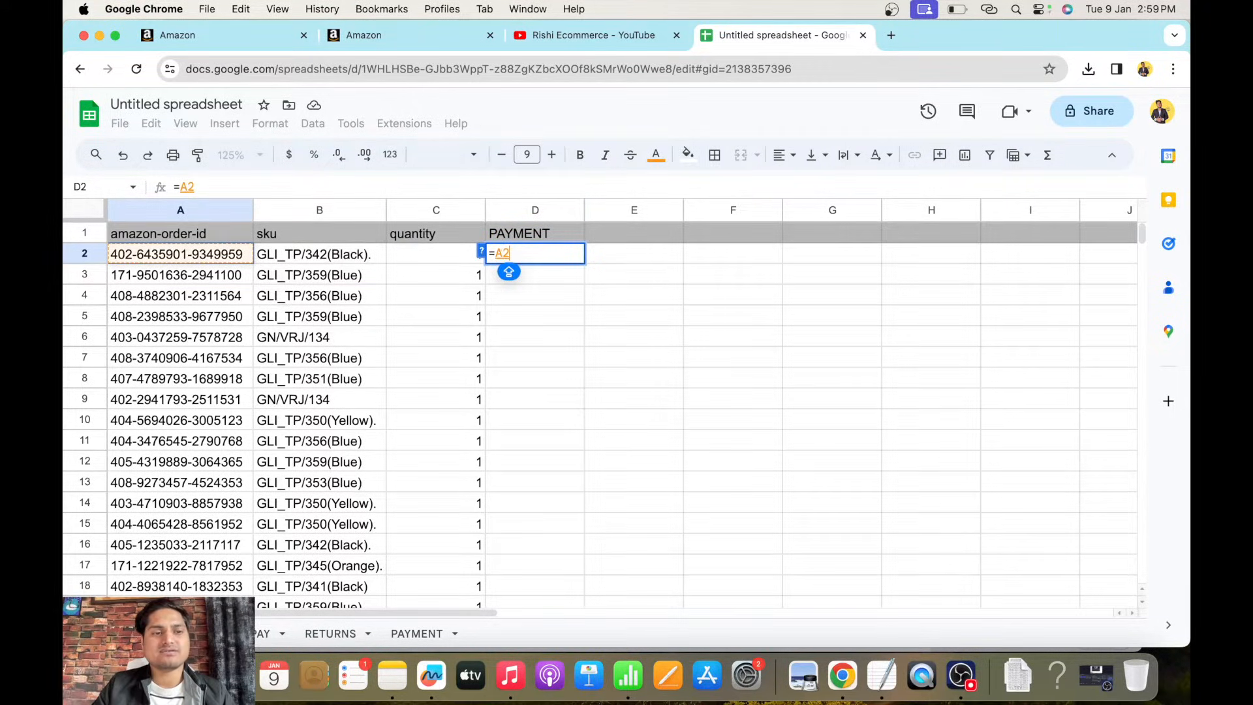
{"action": "type", "text": ","}
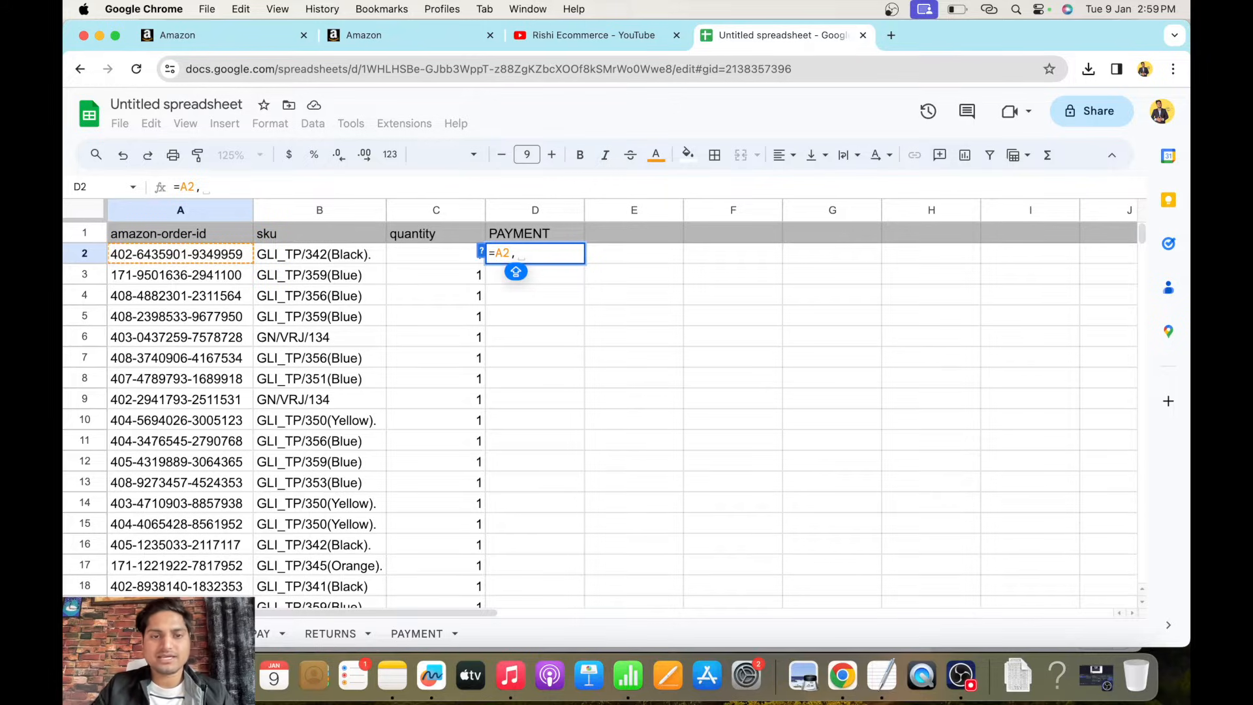
{"action": "key", "text": "BackSpace"}
{"action": "key", "text": "BackSpace"}
{"action": "key", "text": "BackSpace"}
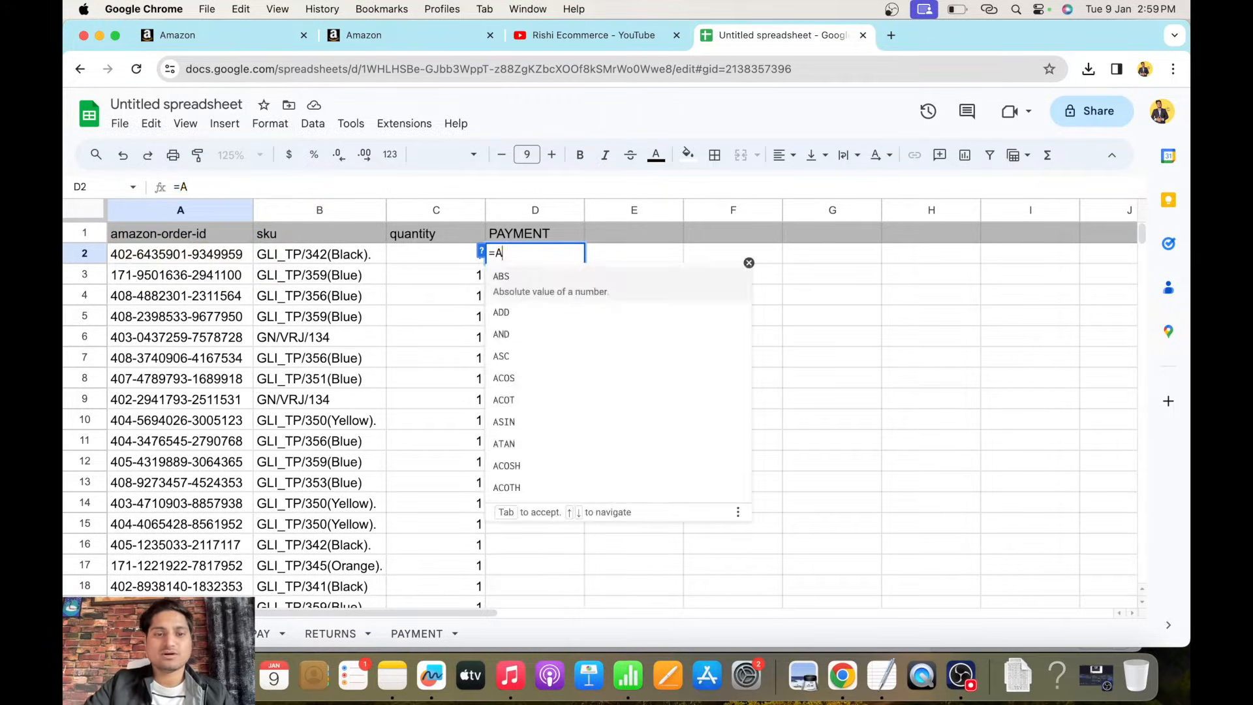
Write a VLOOKUP formula in D2 that looks up A2 in PAYMENT!A:B and returns column 2 with match type 0.
{"action": "type", "text": "VLOOKUP("}
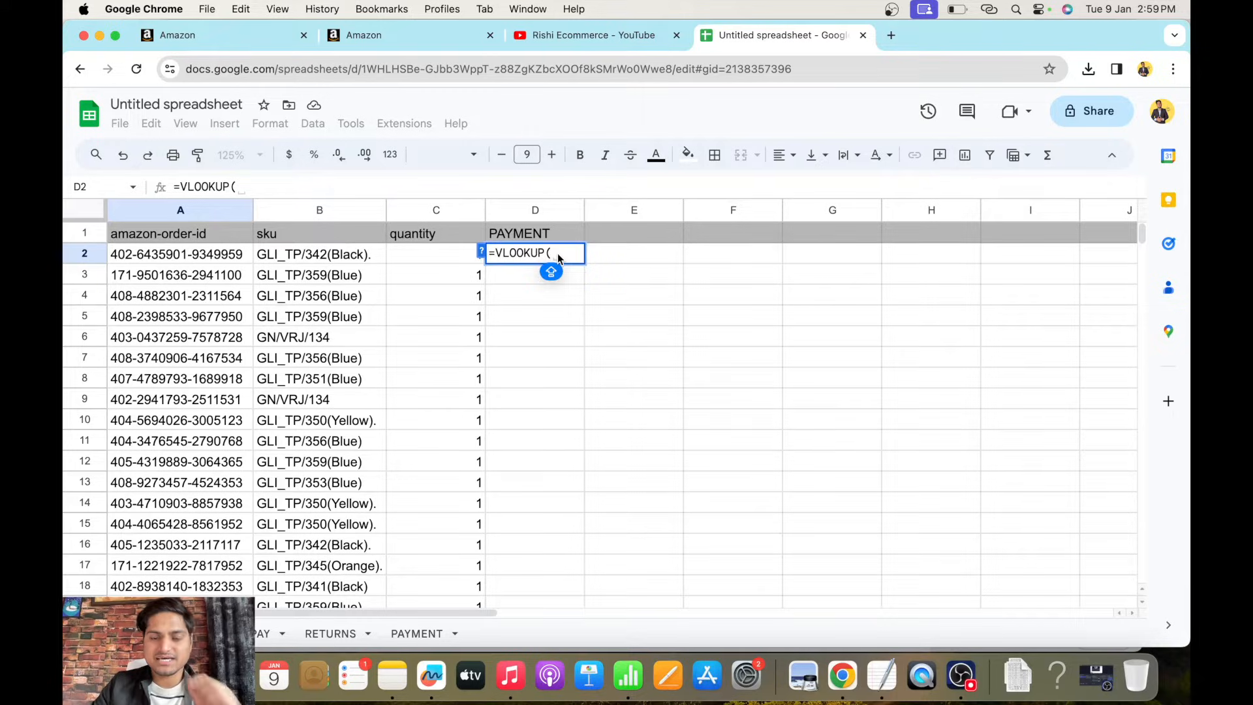
{"action": "key", "text": "Left"}
{"action": "key", "text": "Right"}
{"action": "key", "text": "Left"}
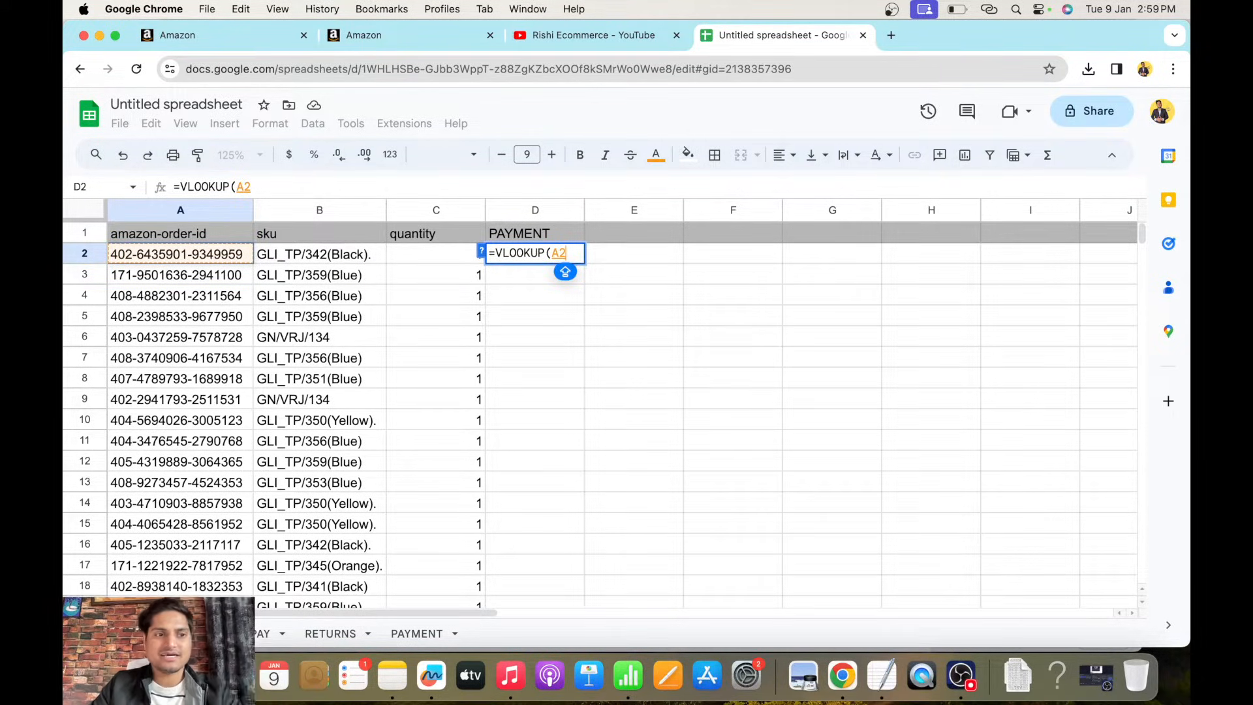
{"action": "type", "text": ","}
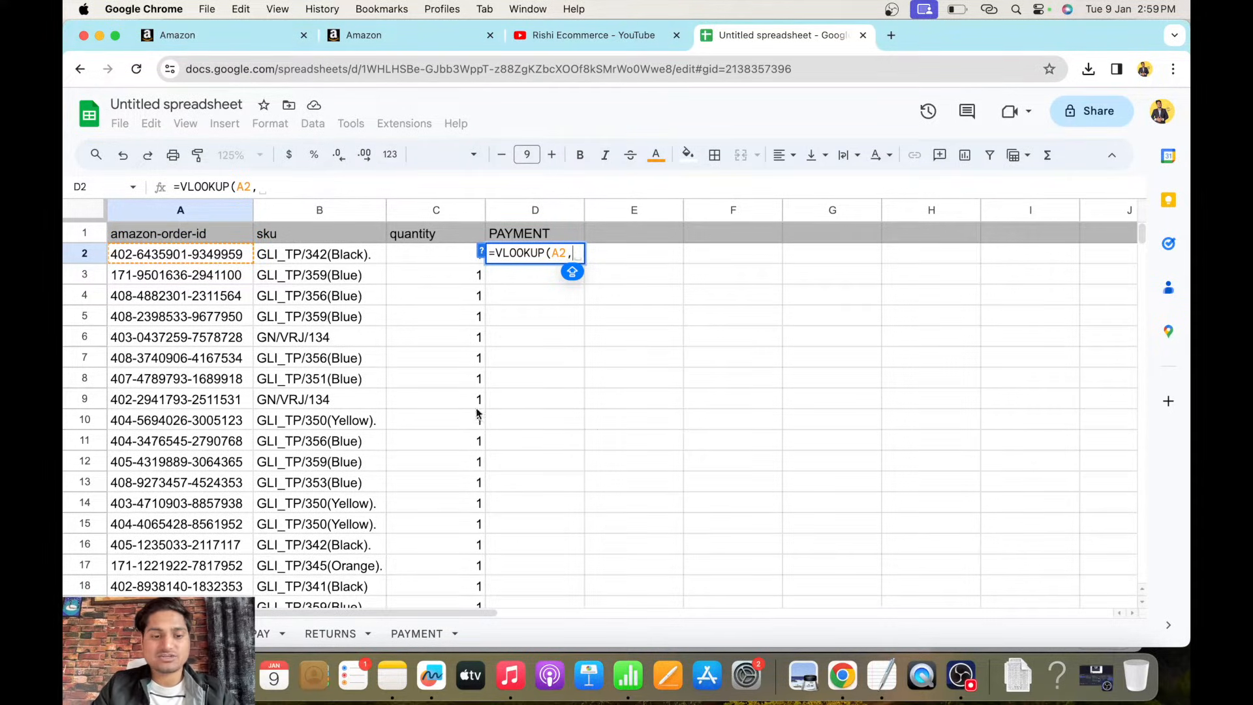
{"action": "left_click", "coordinate": [417, 634]}
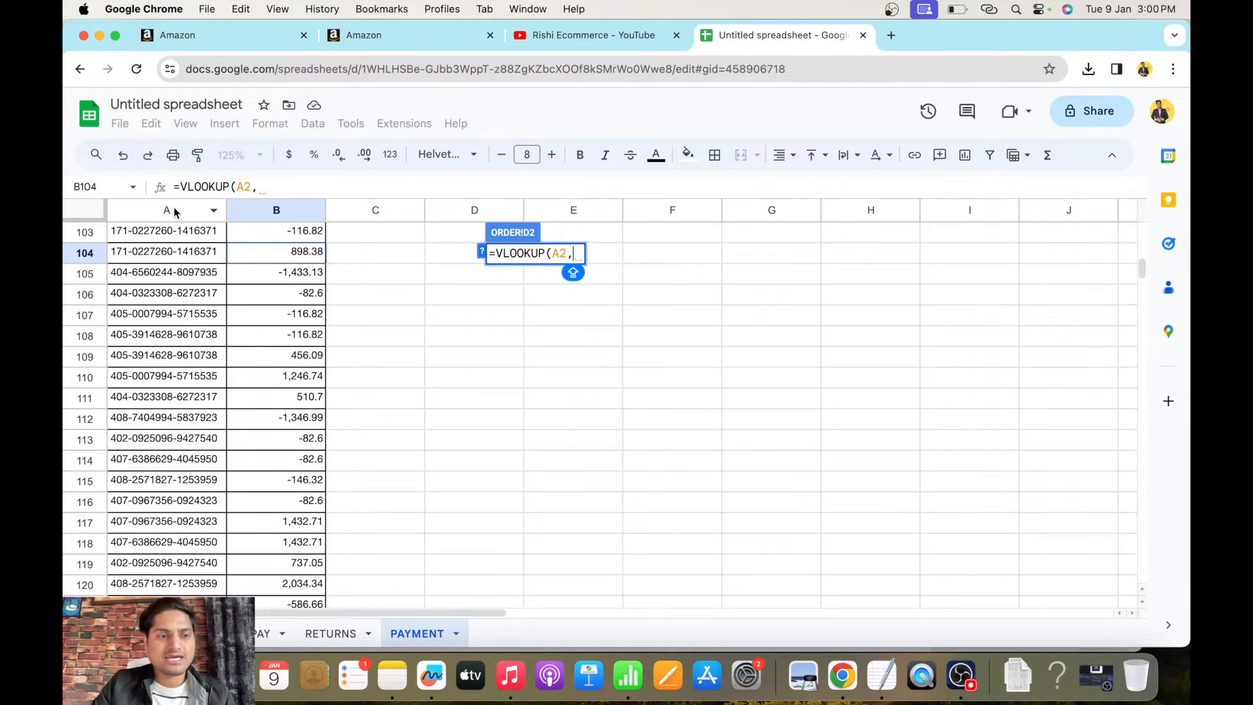
{"action": "left_click_drag", "start_coordinate": [184, 211], "coordinate": [262, 210]}
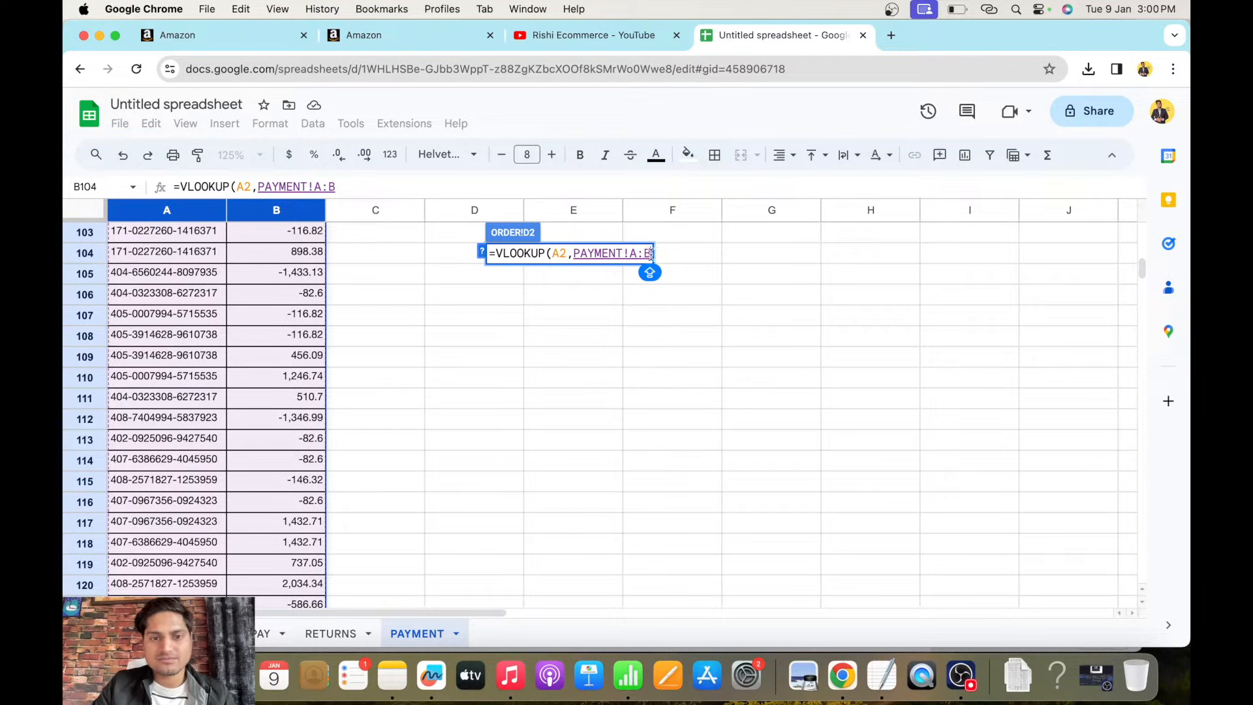
{"action": "type", "text": ","}
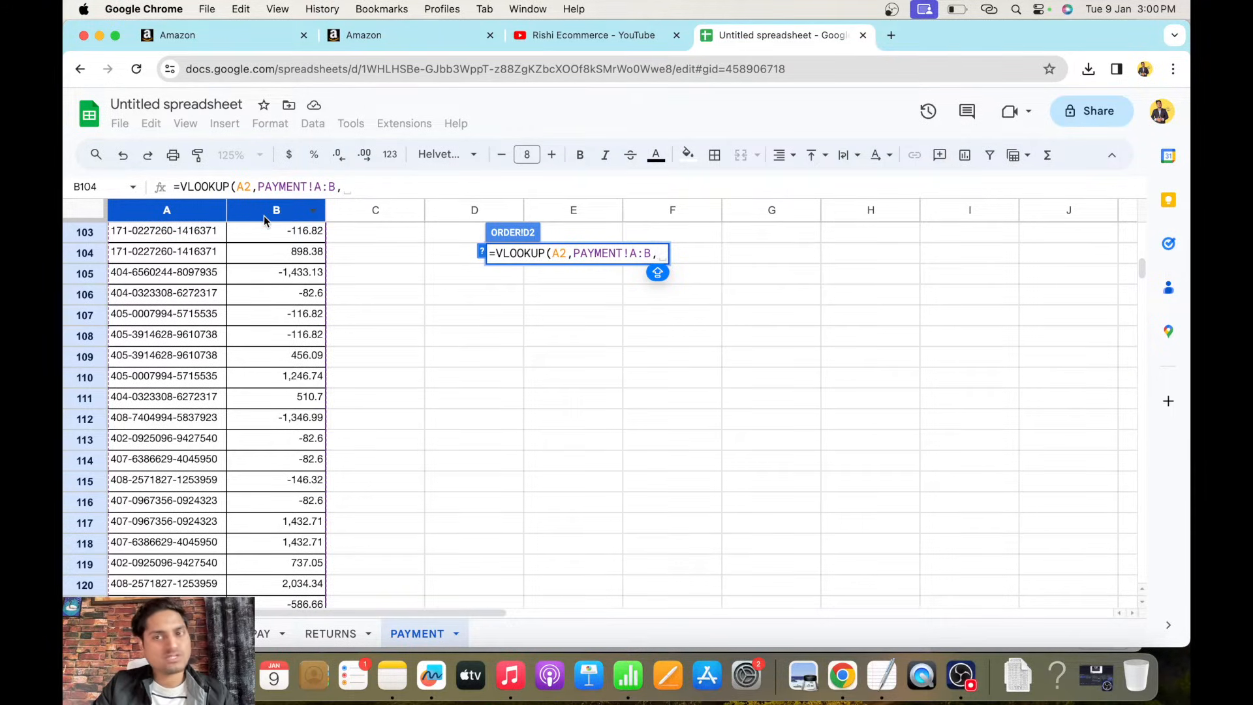
{"action": "type", "text": "2"}
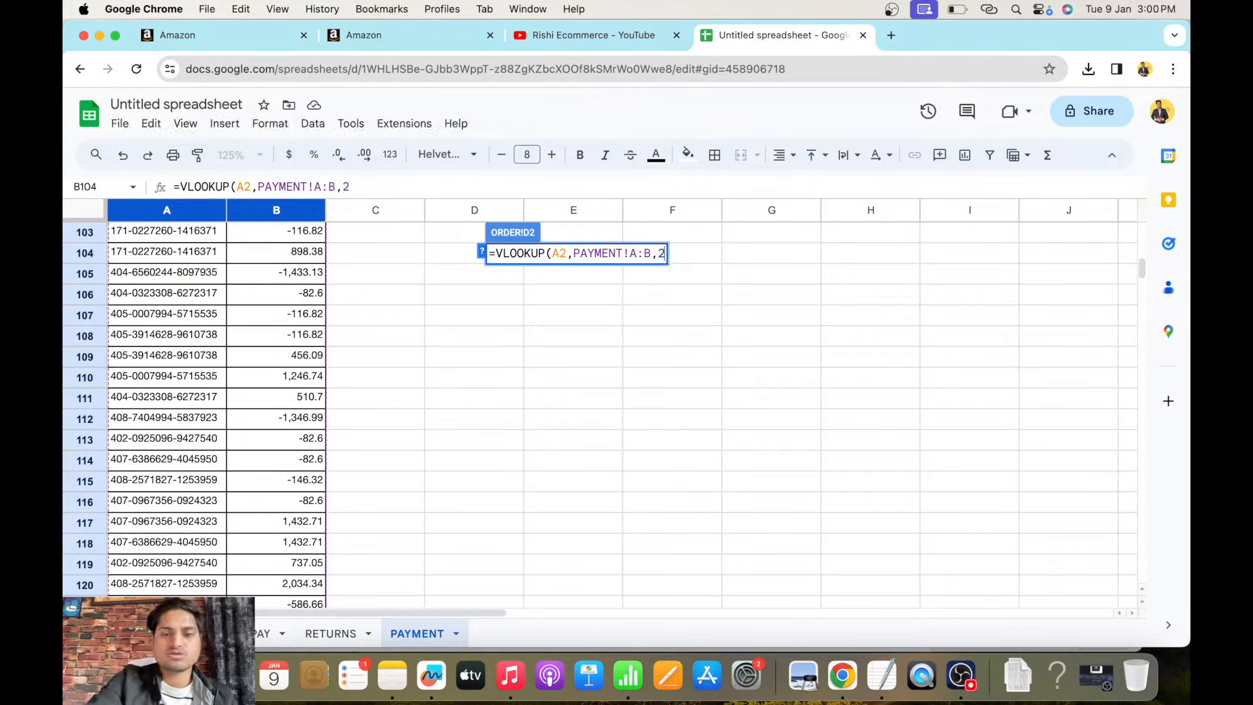
{"action": "type", "text": ",0"}
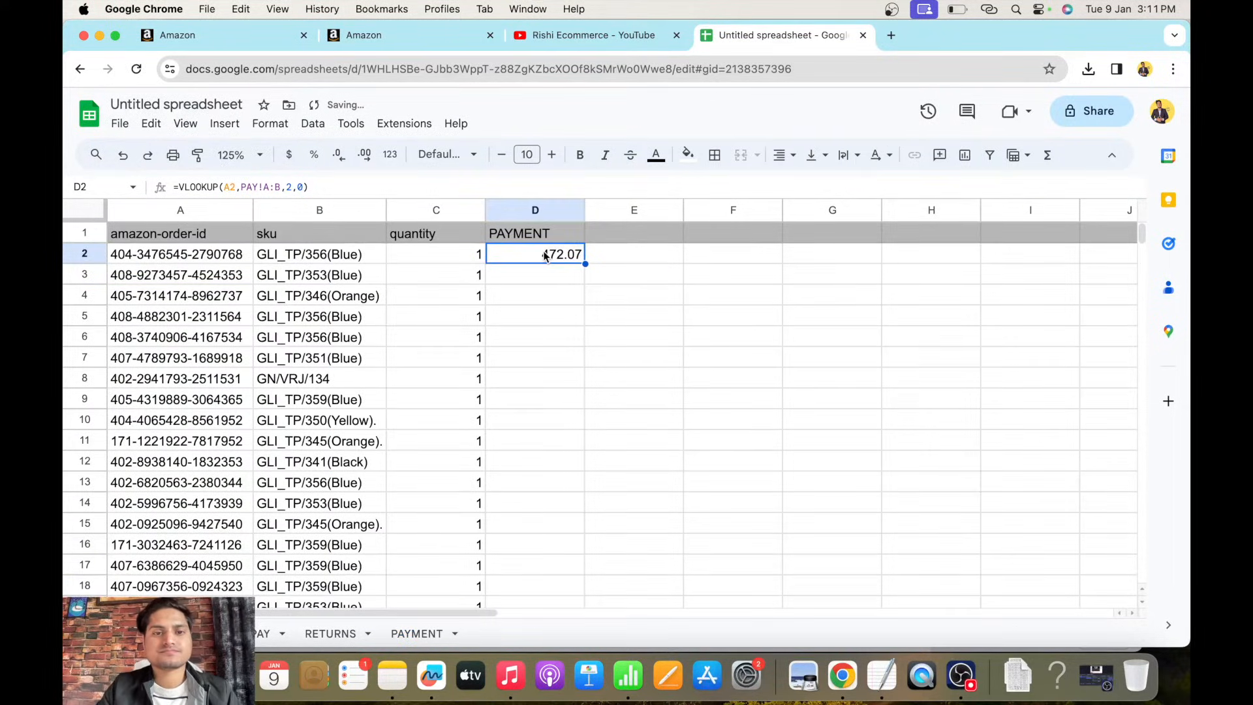
Review the VLOOKUP formula in D2 and keep it as =VLOOKUP(A2,PAY!A:B,2,0).
{"action": "double_click", "coordinate": [545, 254]}
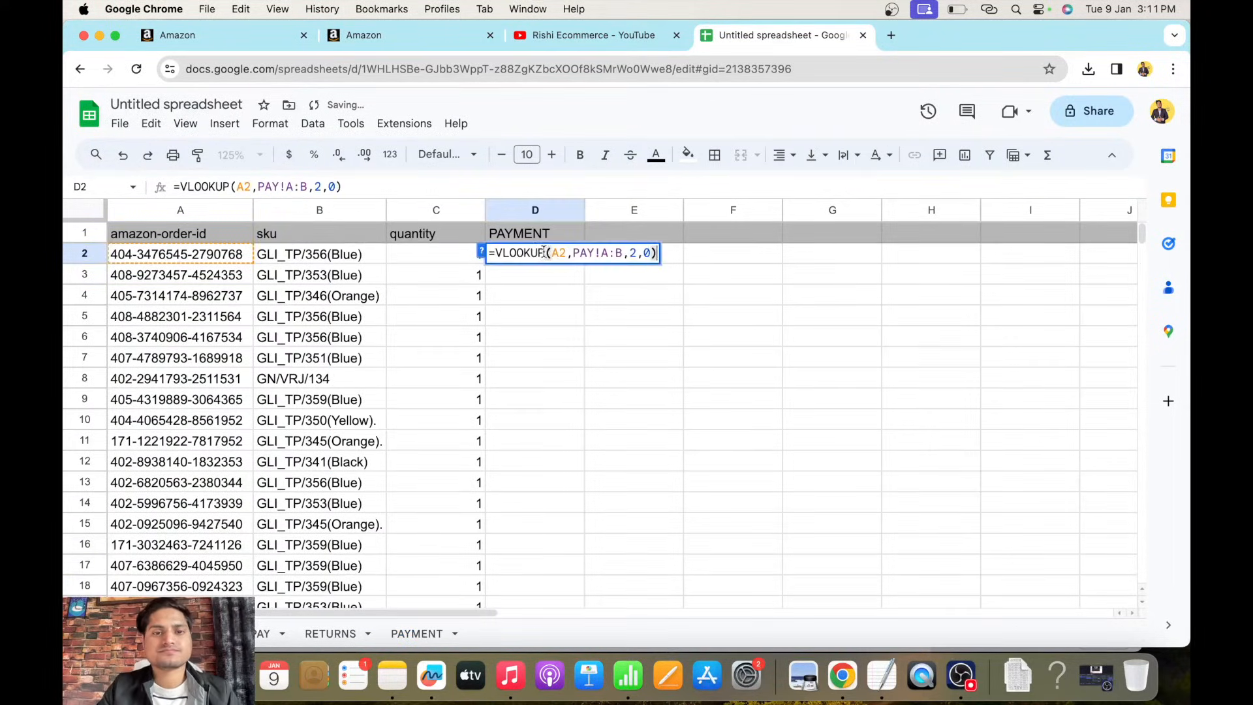
{"action": "key", "text": "Return"}
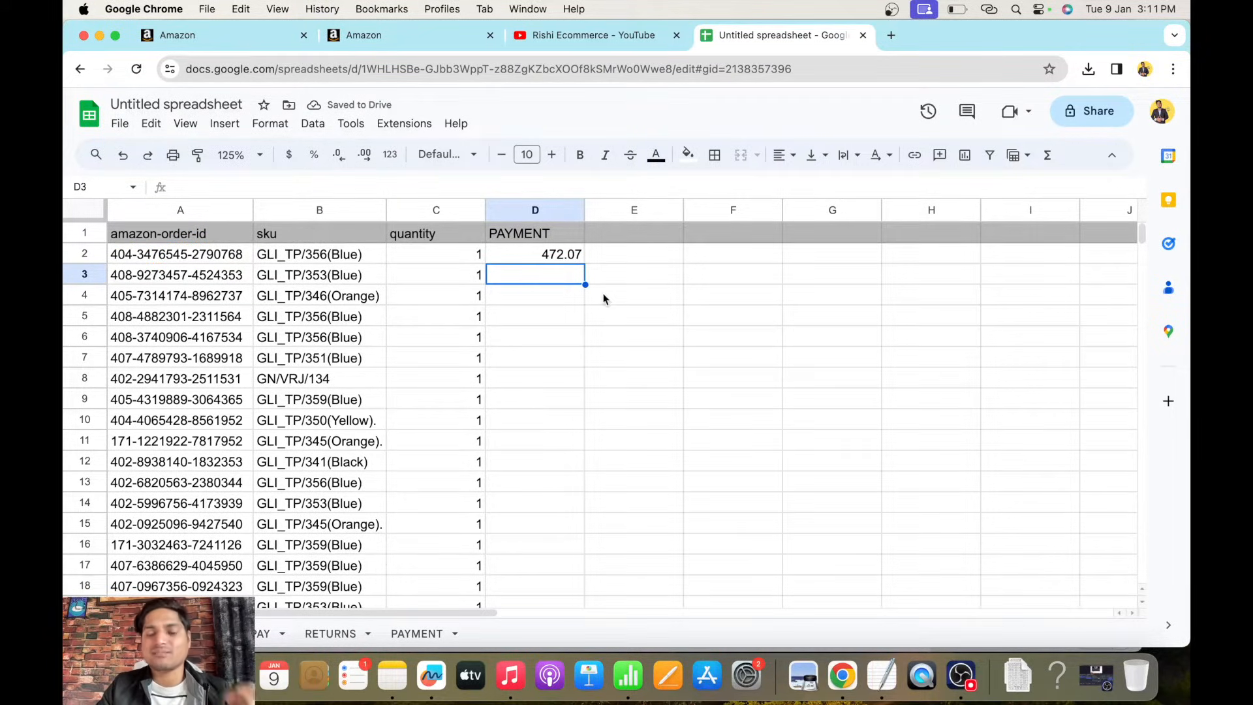
{"action": "left_click", "coordinate": [957, 679]}
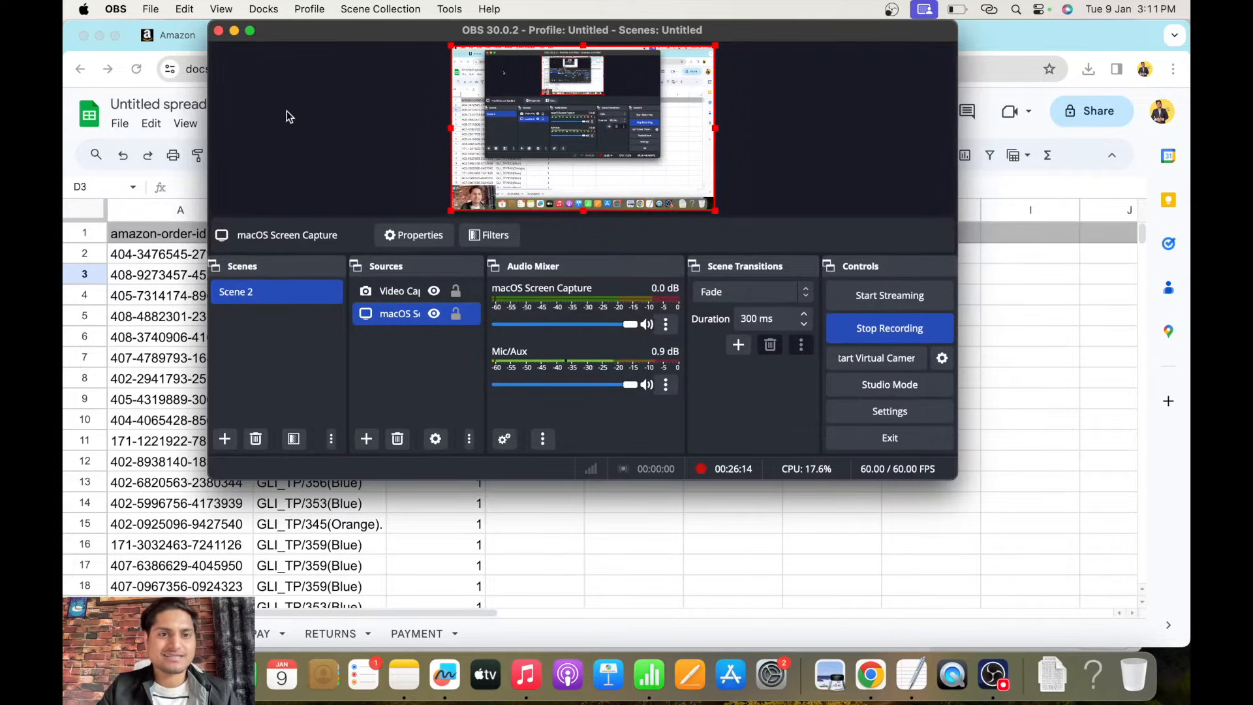
{"action": "left_click", "coordinate": [234, 30]}
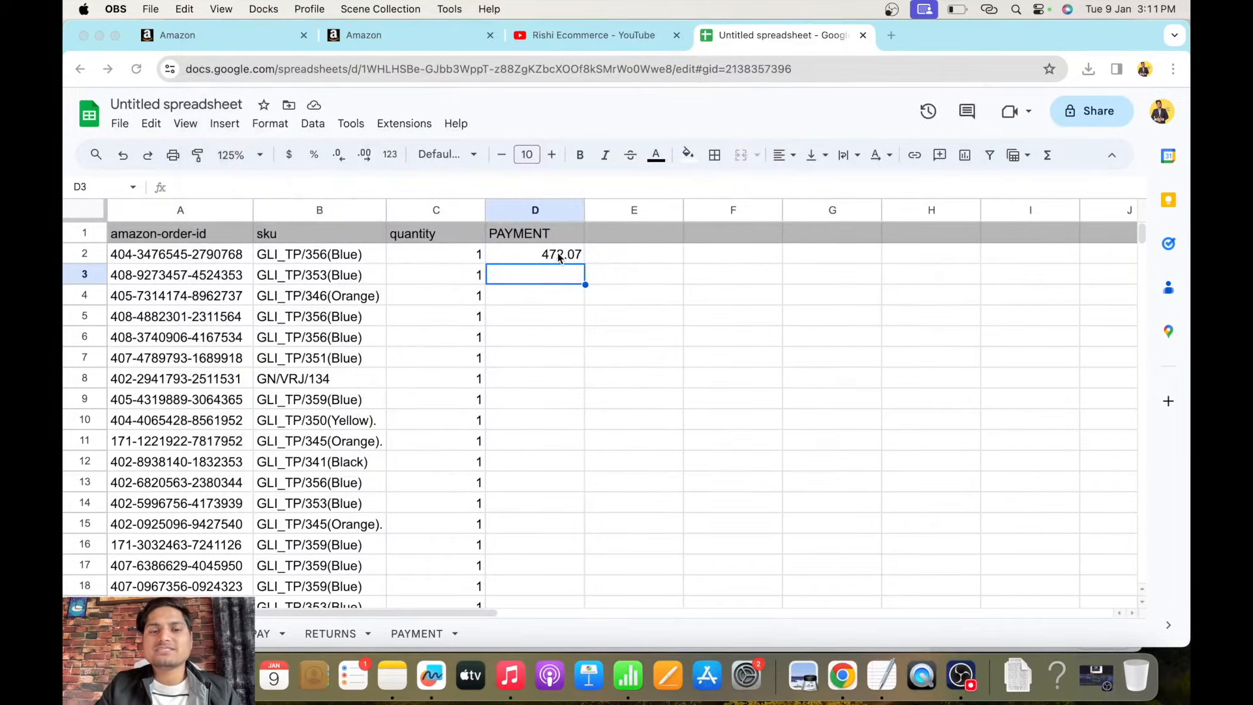
Look up the order ID from A2 in the PAY sheet, compare its total with D2, and return to the orders sheet.
{"action": "left_click", "coordinate": [184, 261]}
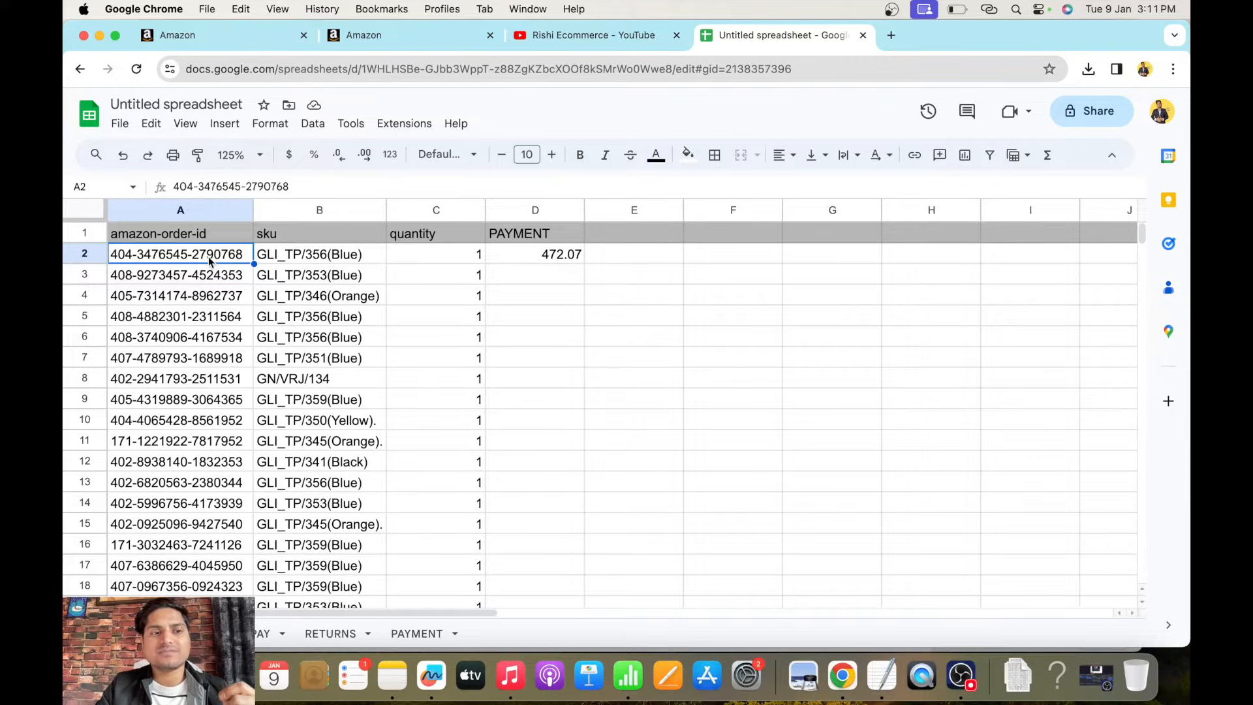
{"action": "left_click", "coordinate": [552, 261]}
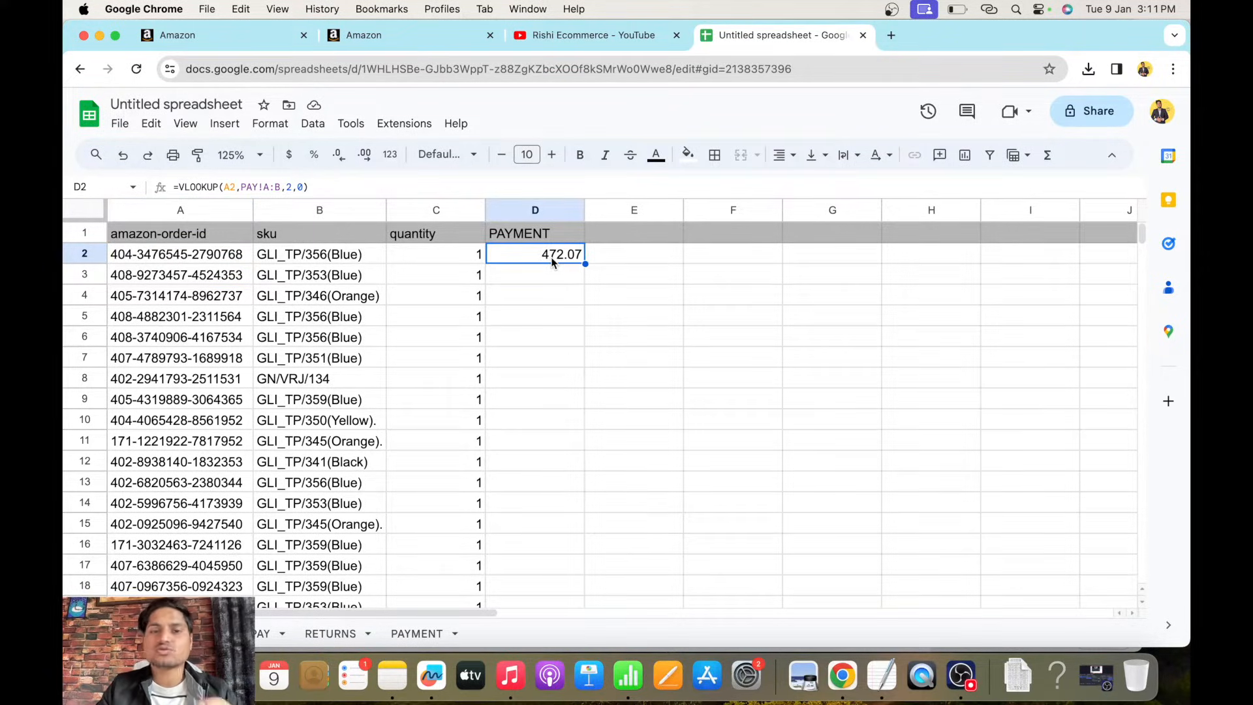
{"action": "left_click", "coordinate": [216, 254]}
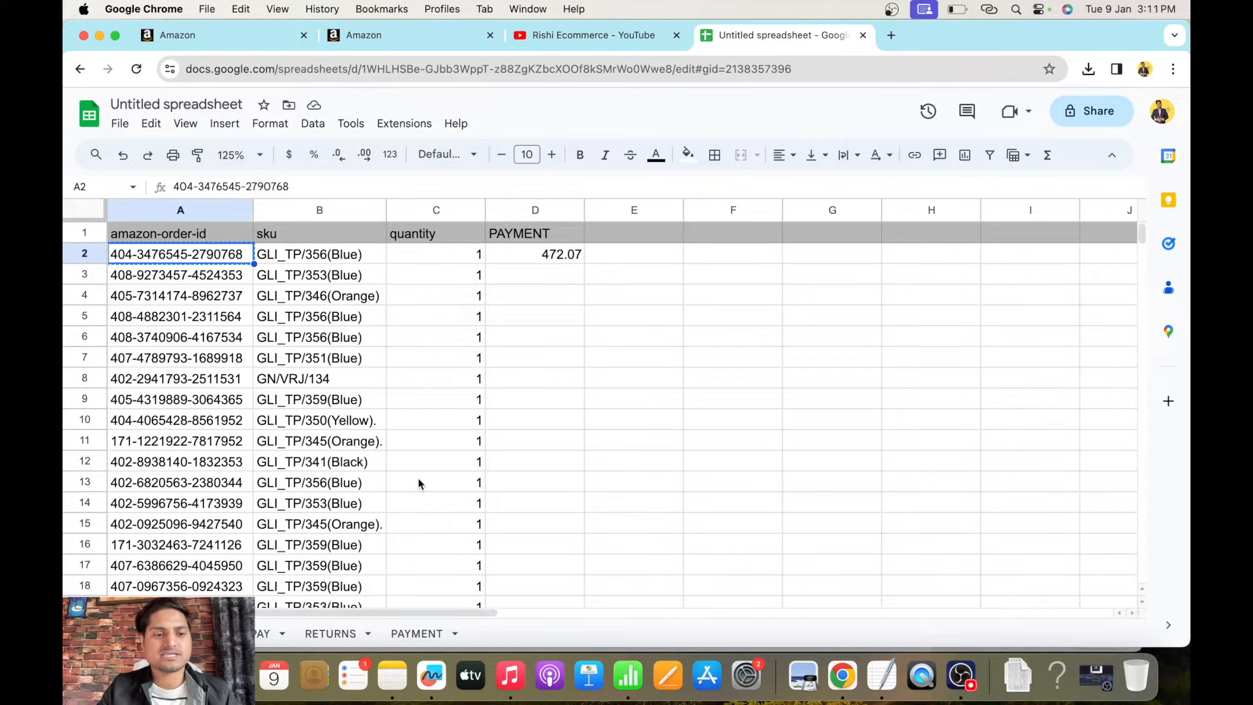
{"action": "left_click", "coordinate": [263, 637]}
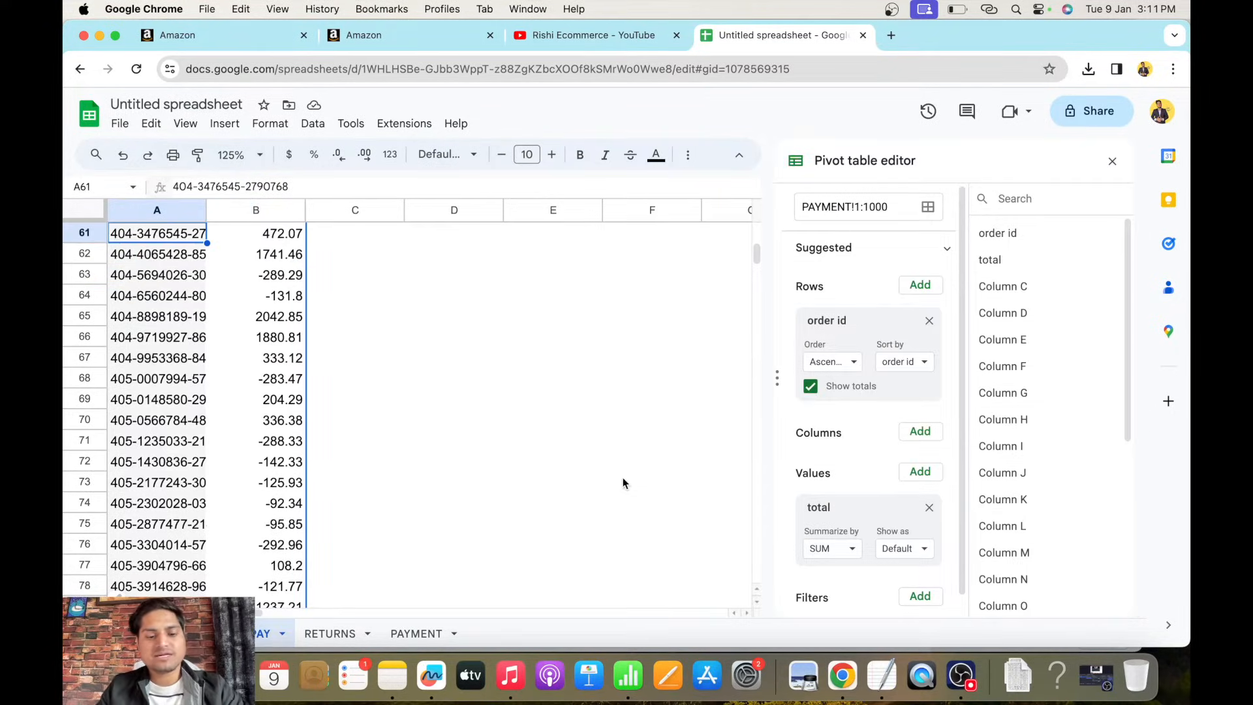
{"action": "key", "text": "ctrl+f"}
{"action": "key", "text": "ctrl+v"}
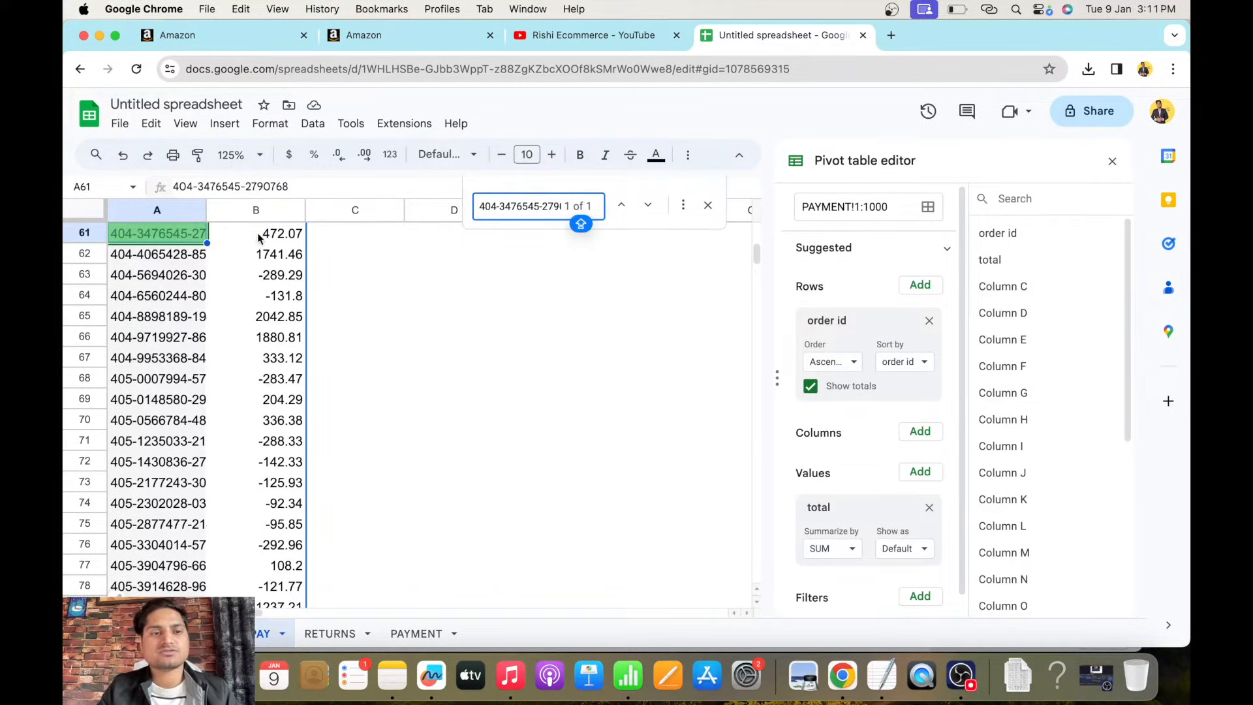
{"action": "left_click", "coordinate": [259, 236]}
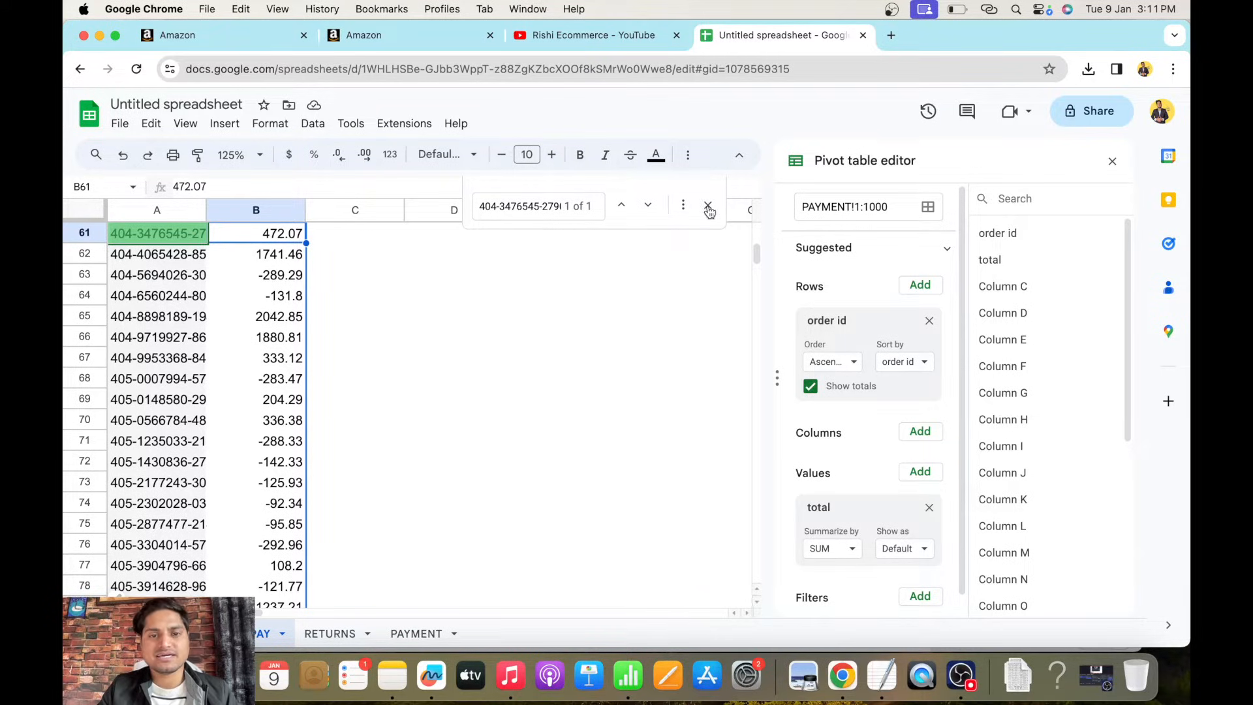
{"action": "left_click", "coordinate": [190, 633]}
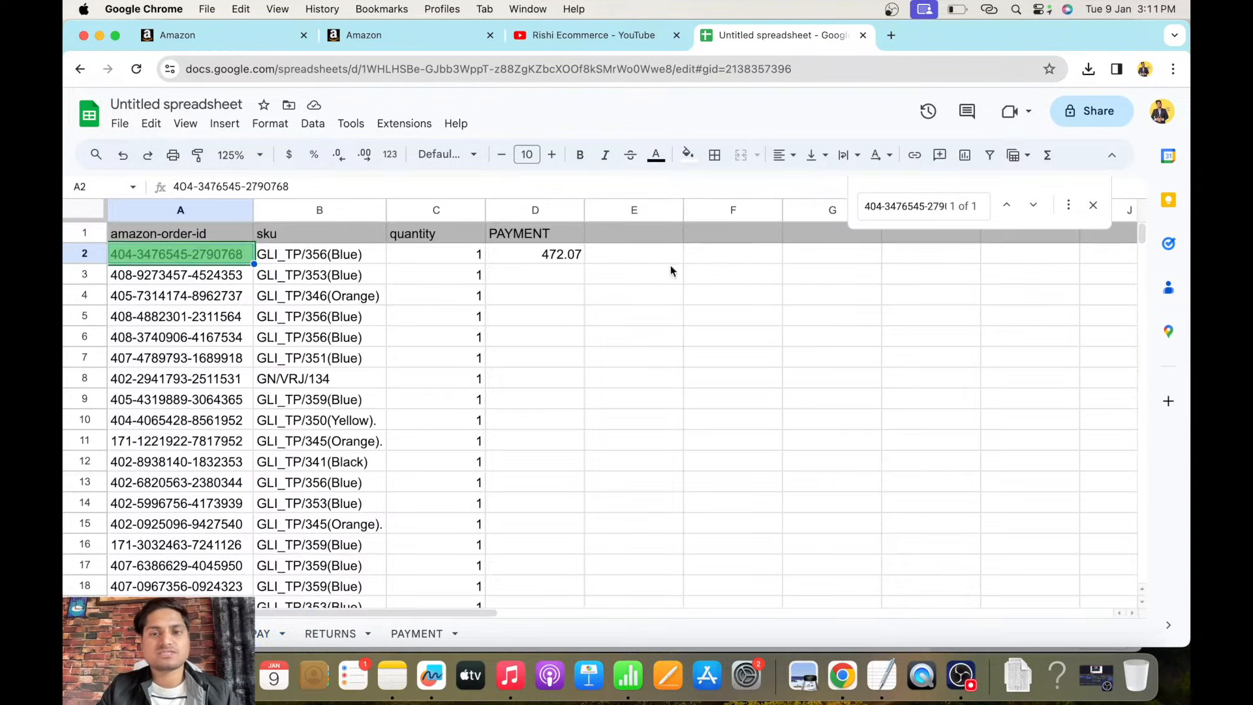
{"action": "left_click", "coordinate": [1093, 205]}
Copy the VLOOKUP formula from D2 into D3:D62 so every order row gets its payment.
{"action": "key", "text": "super+c"}
{"action": "left_click", "coordinate": [563, 263]}
{"action": "key", "text": "super+c"}
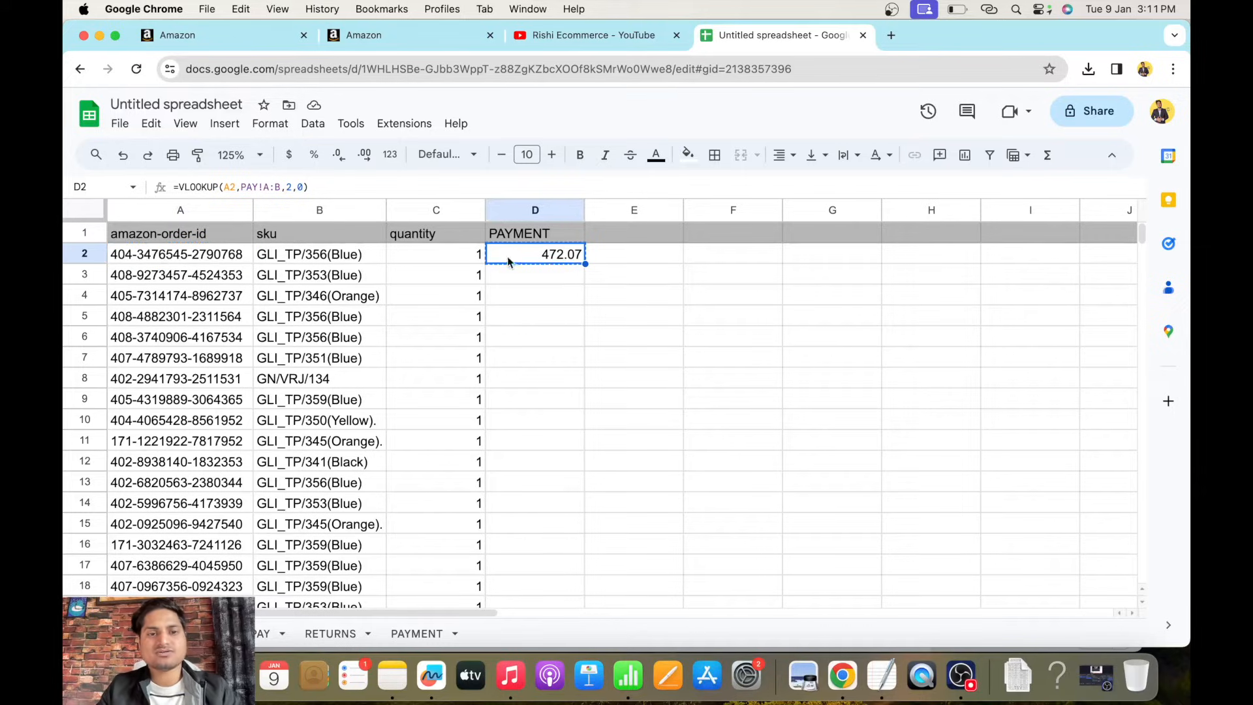
{"action": "left_click", "coordinate": [455, 263]}
{"action": "key", "text": "super+Down"}
{"action": "key", "text": "Right"}
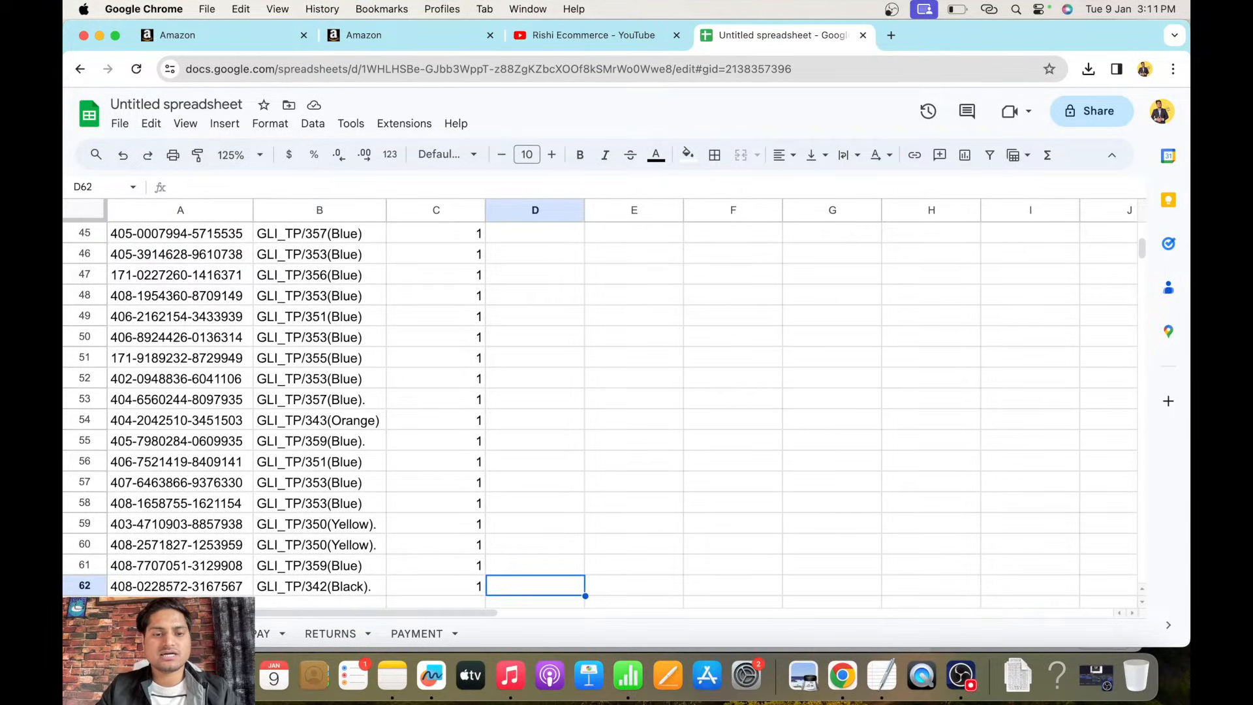
{"action": "key", "text": "shift+super+Up"}
{"action": "key", "text": "shift+Down"}
{"action": "key", "text": "super+v"}
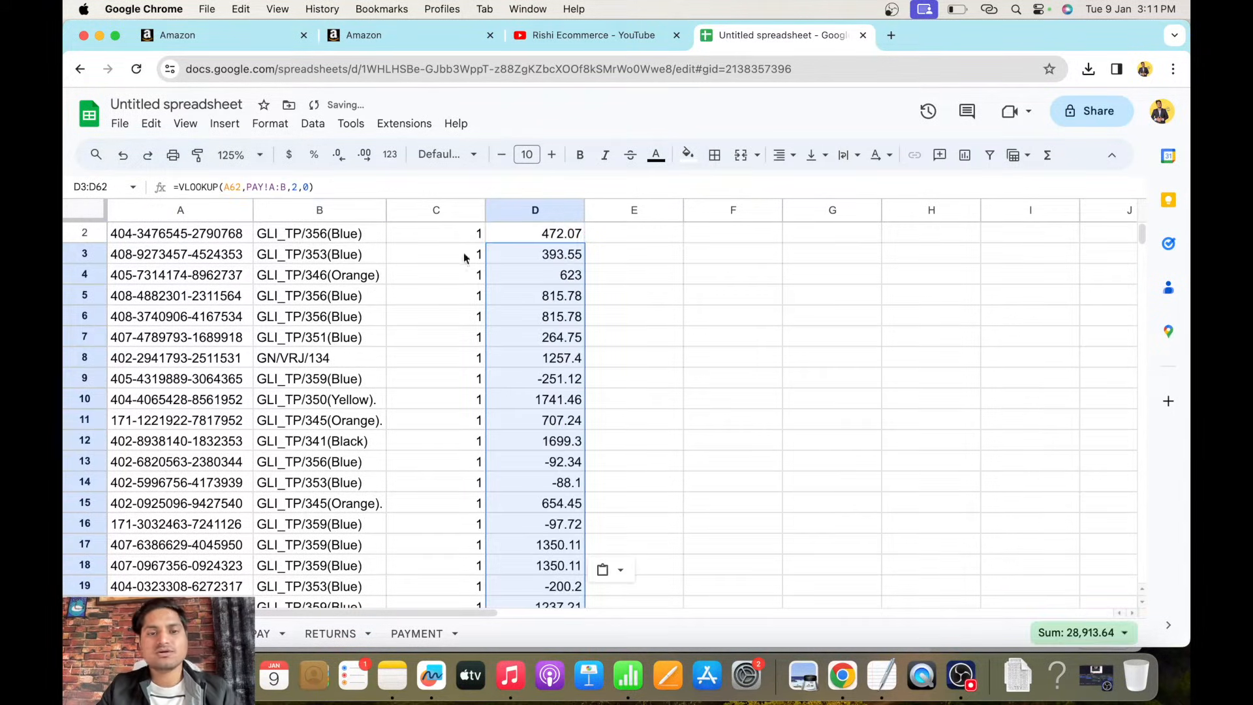
{"action": "left_click", "coordinate": [681, 301]}
Select the payments in D2:D62 and check their sum.
{"action": "left_click", "coordinate": [555, 241]}
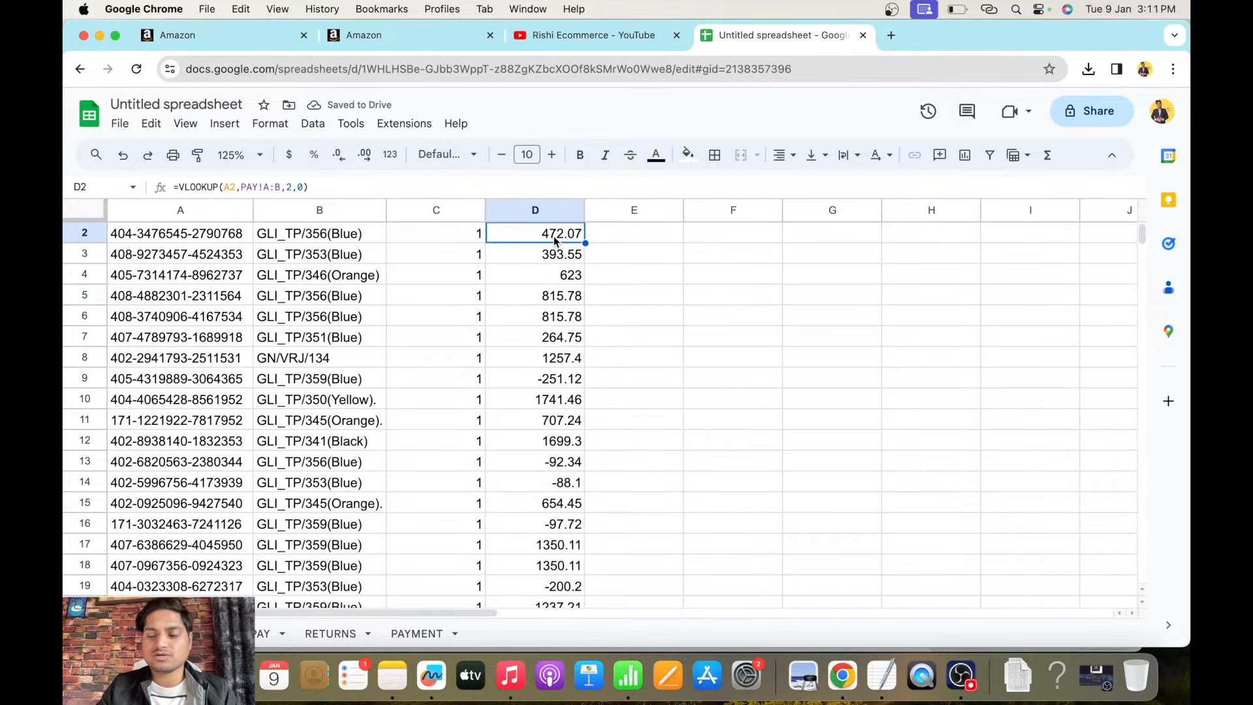
{"action": "key", "text": "Up"}
{"action": "key", "text": "Down"}
{"action": "key", "text": "shift+super+Down"}
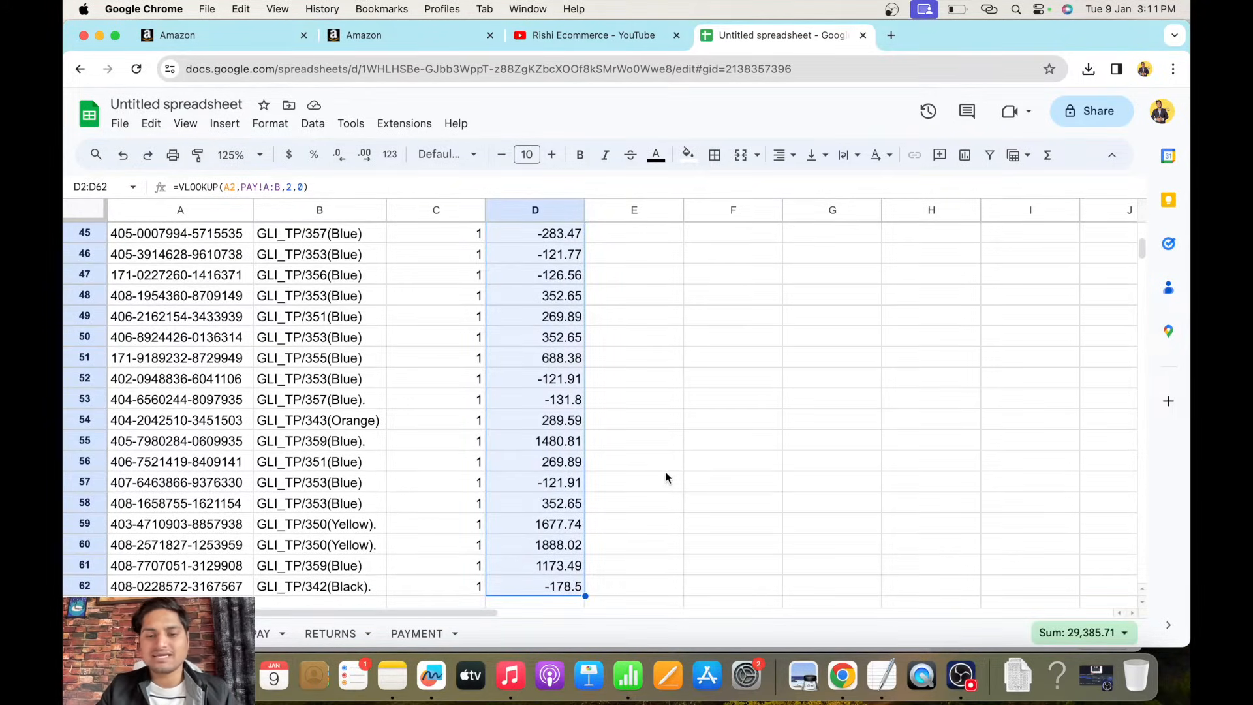
{"action": "scroll", "coordinate": [665, 471], "scroll_direction": "down", "scroll_amount": 3}
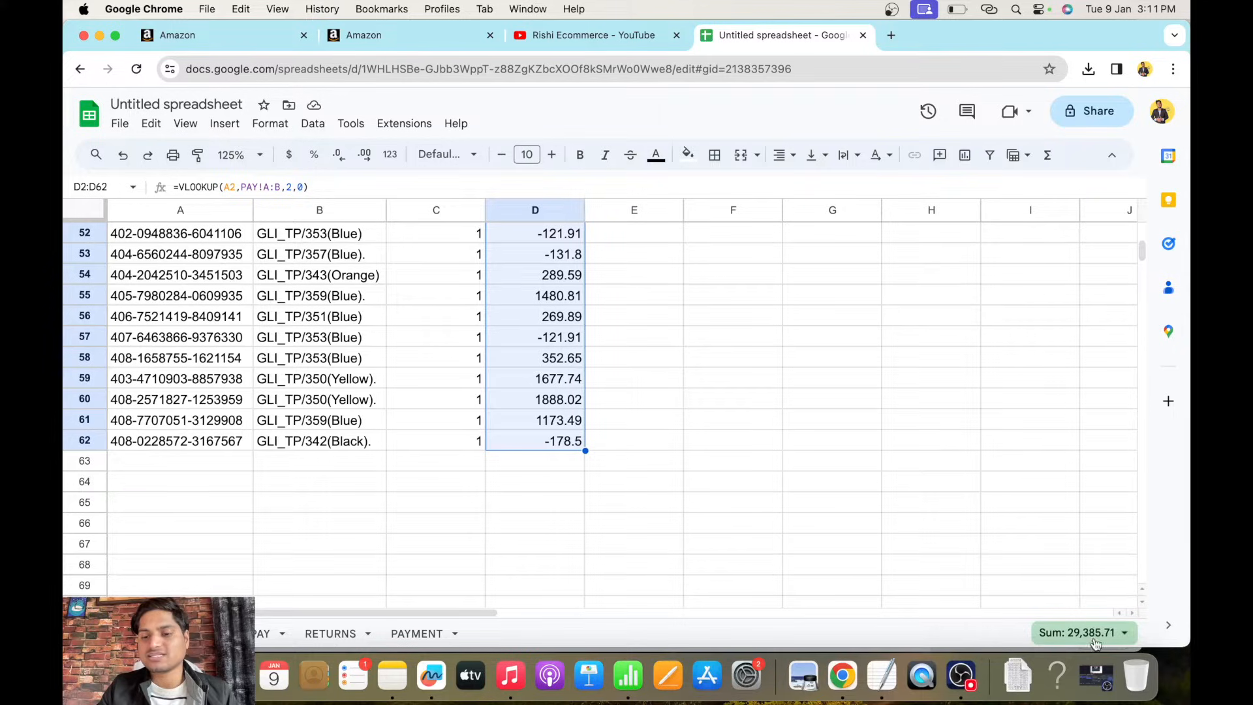
Enter 29385 as the payment total in D63 below the payments and fill the cell with cyan.
{"action": "left_click", "coordinate": [549, 464]}
{"action": "type", "text": "29385"}
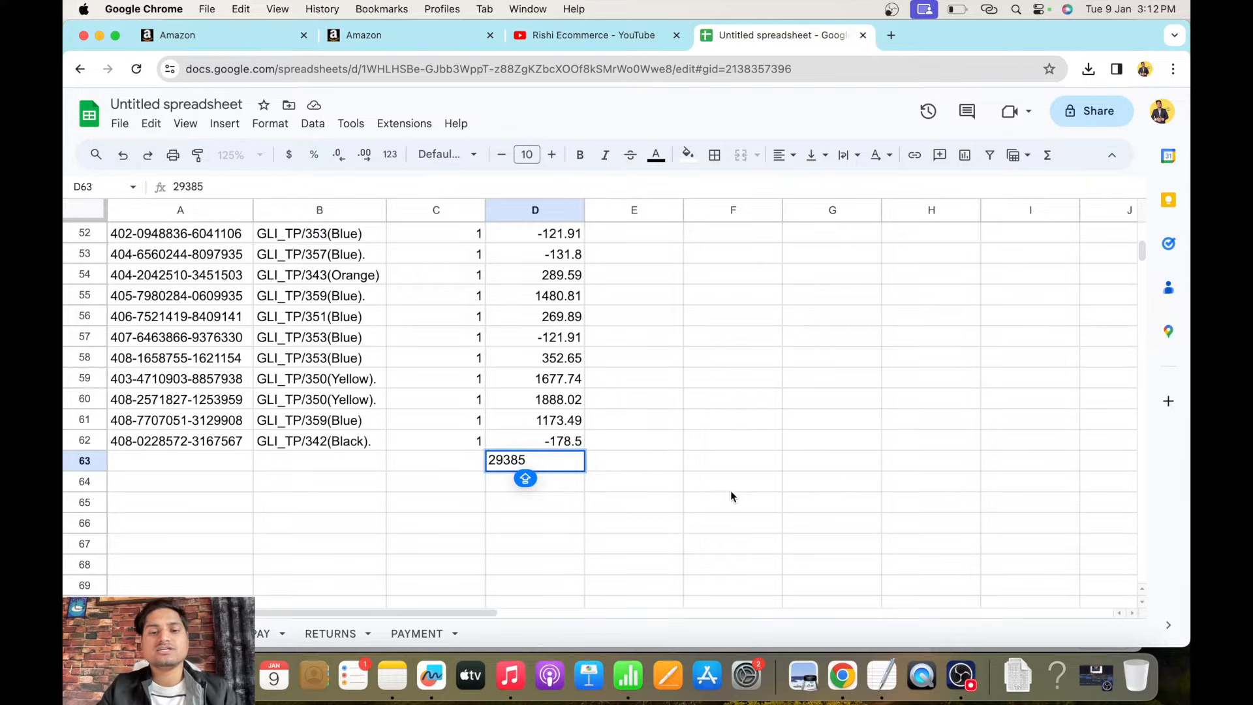
{"action": "left_click", "coordinate": [731, 494]}
{"action": "left_click", "coordinate": [563, 467]}
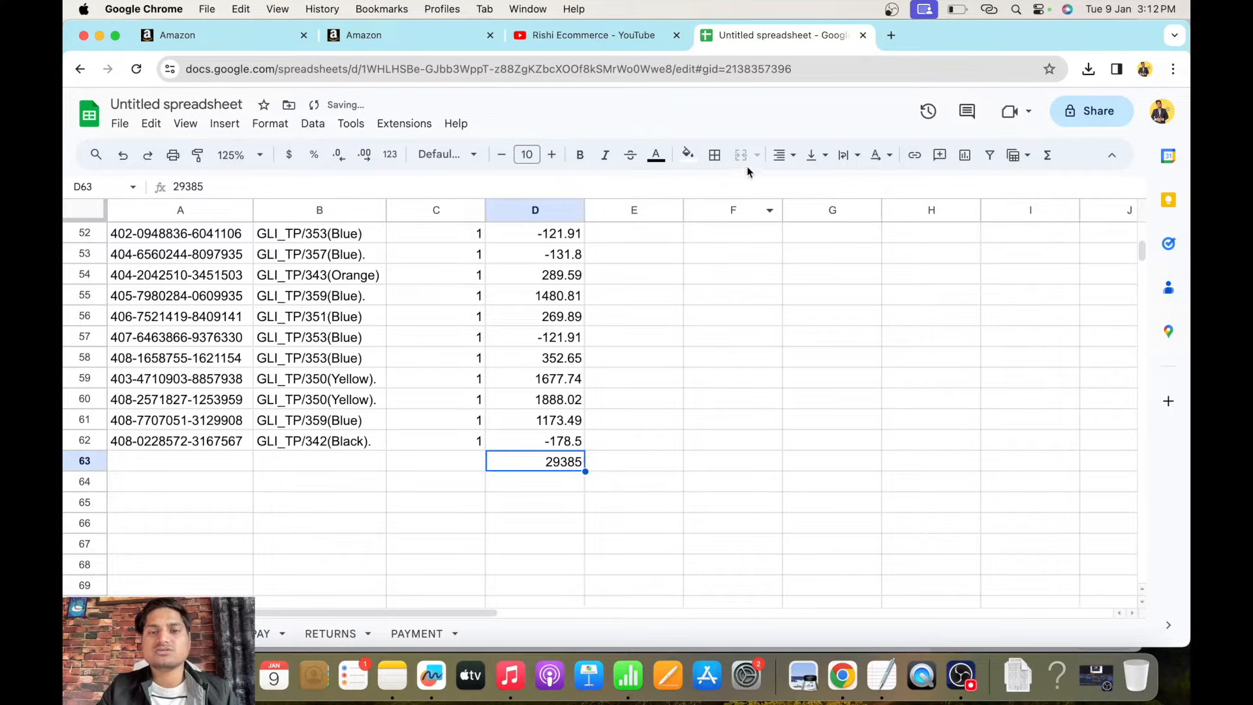
{"action": "left_click", "coordinate": [688, 155]}
{"action": "left_click", "coordinate": [777, 233]}
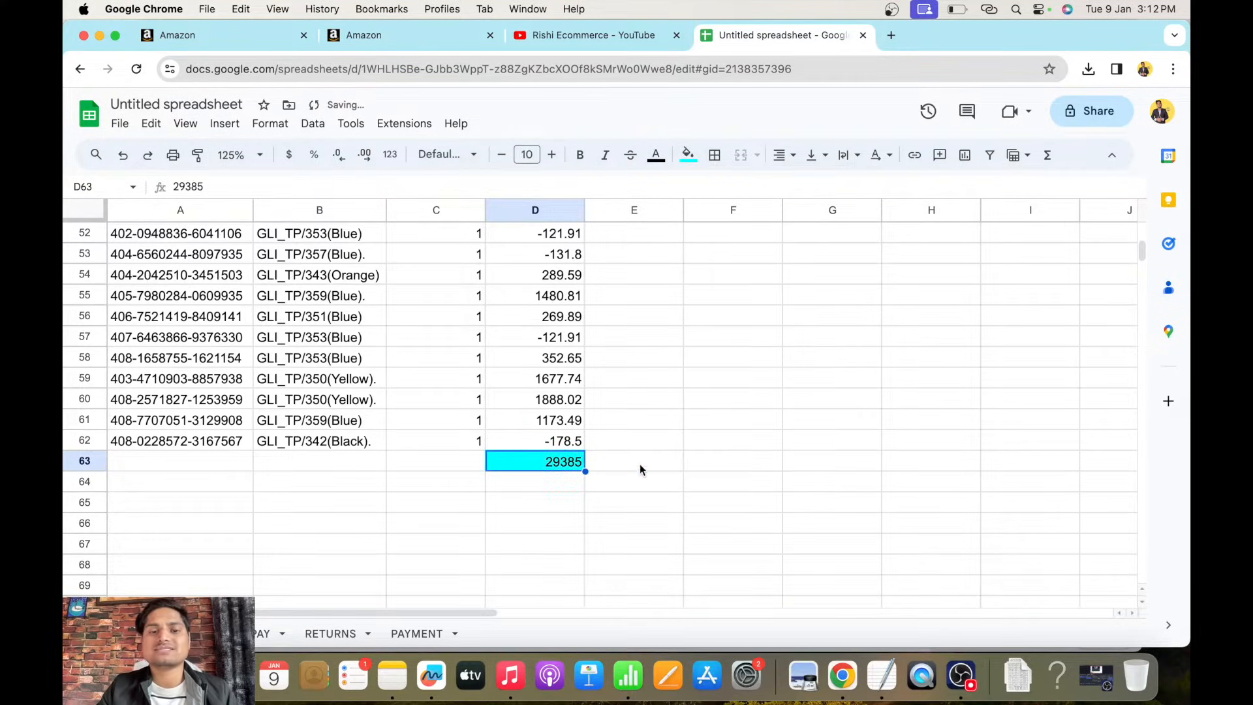
{"action": "left_click", "coordinate": [639, 469]}
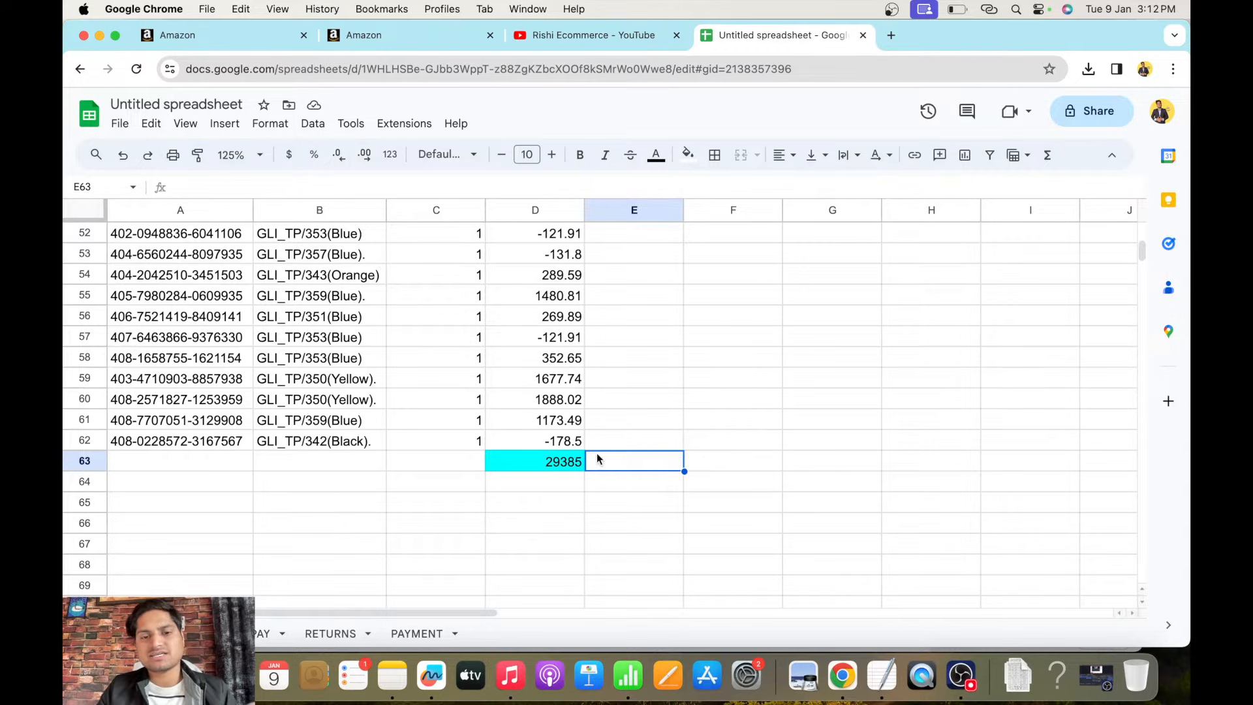
Add the header COST in E1, next to the PAYMENT column.
{"action": "left_click", "coordinate": [652, 413]}
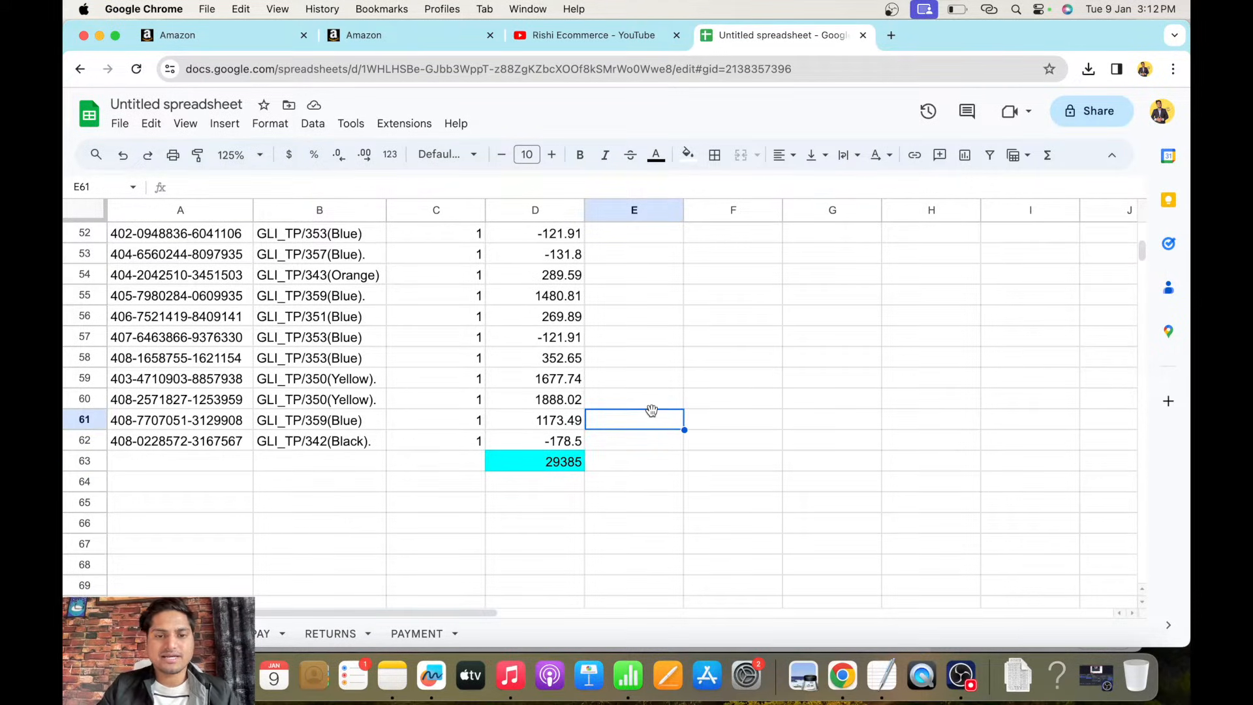
{"action": "key", "text": "super+Up"}
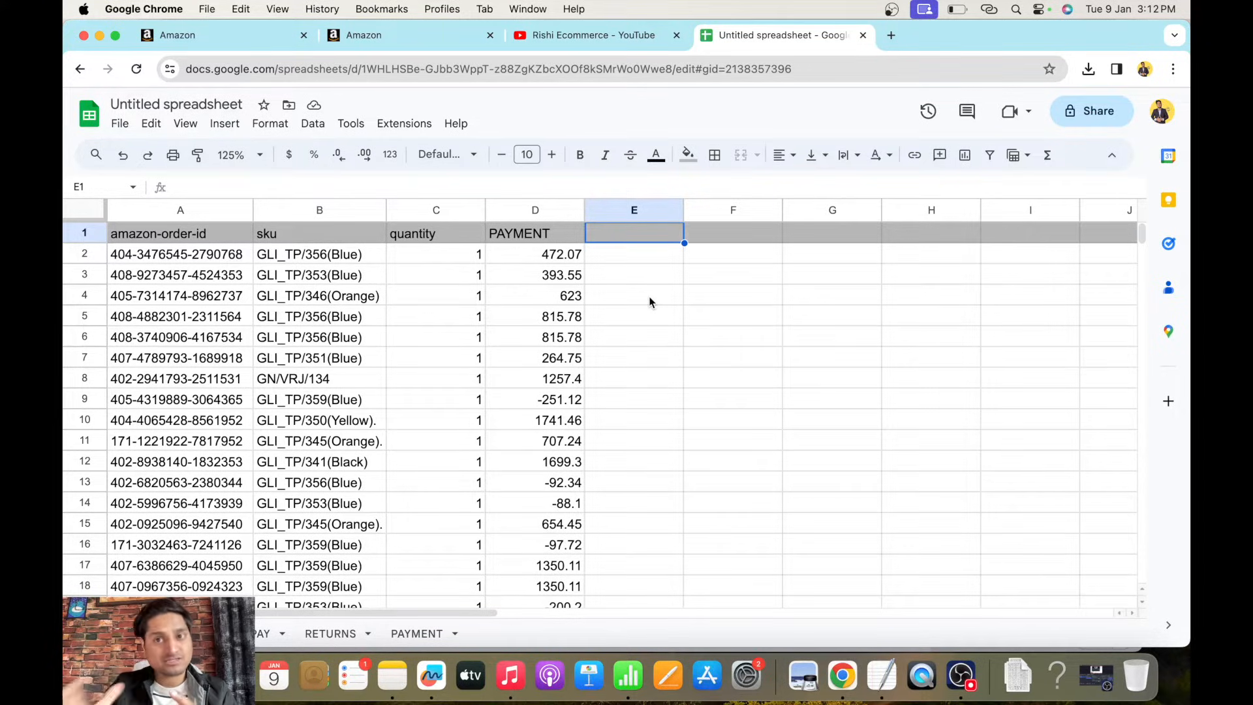
{"action": "type", "text": "COST"}
{"action": "key", "text": "Caps_Lock"}
{"action": "key", "text": "Return"}
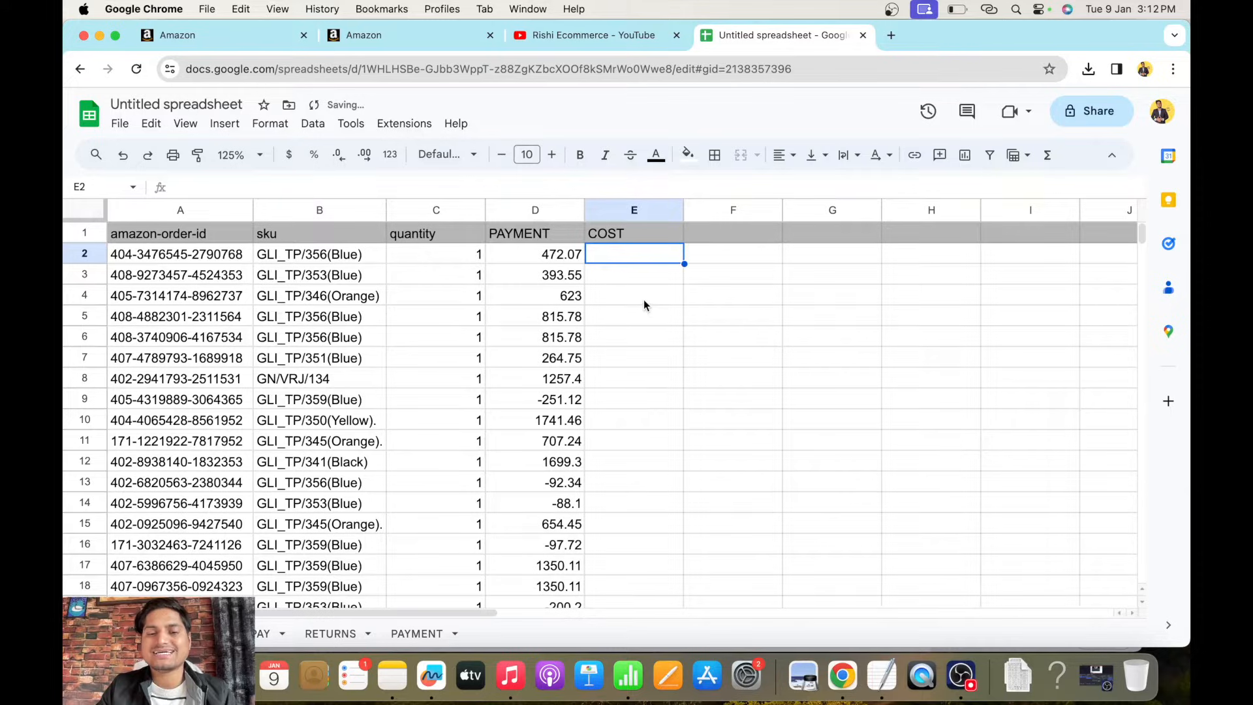
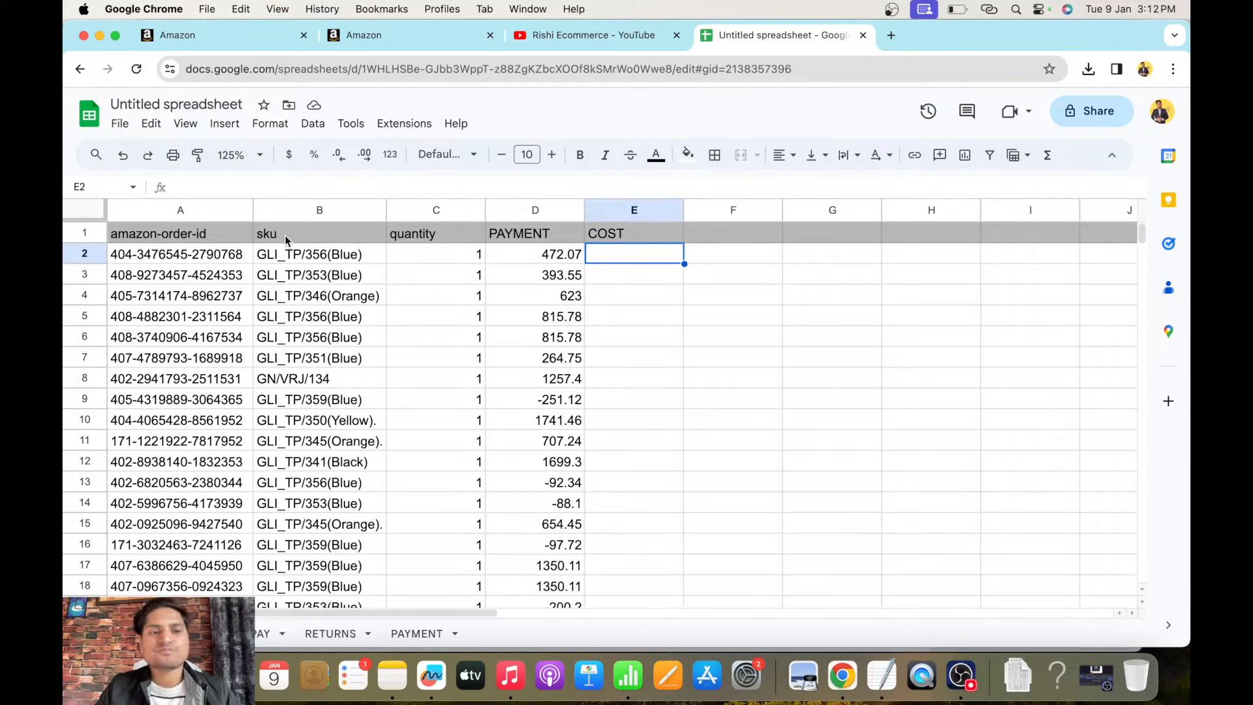
{"action": "left_click", "coordinate": [805, 357]}
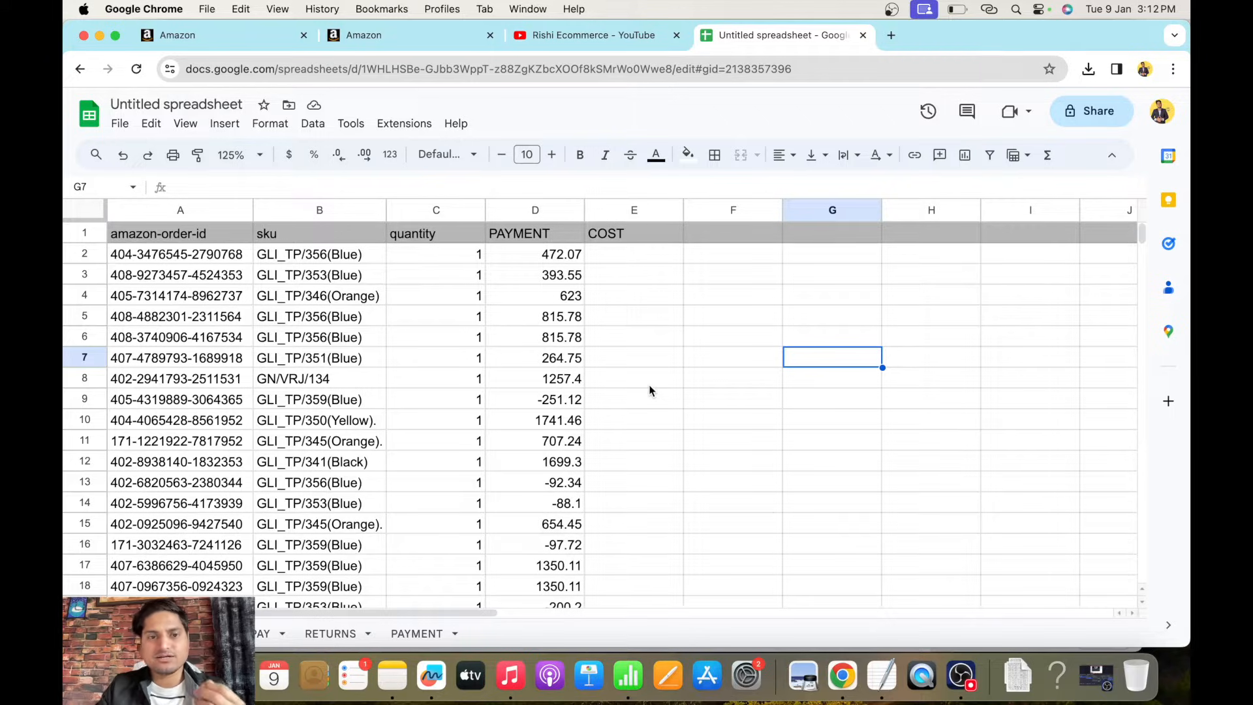
{"action": "left_click", "coordinate": [557, 279]}
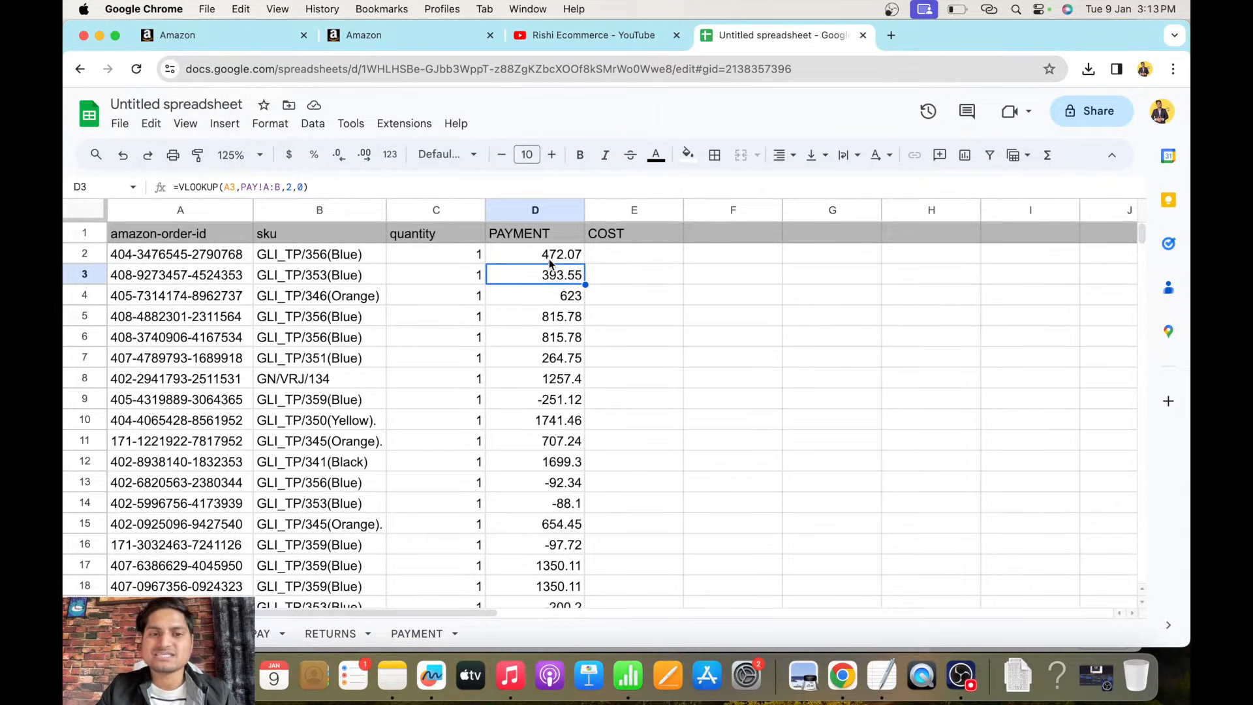
{"action": "left_click", "coordinate": [552, 258]}
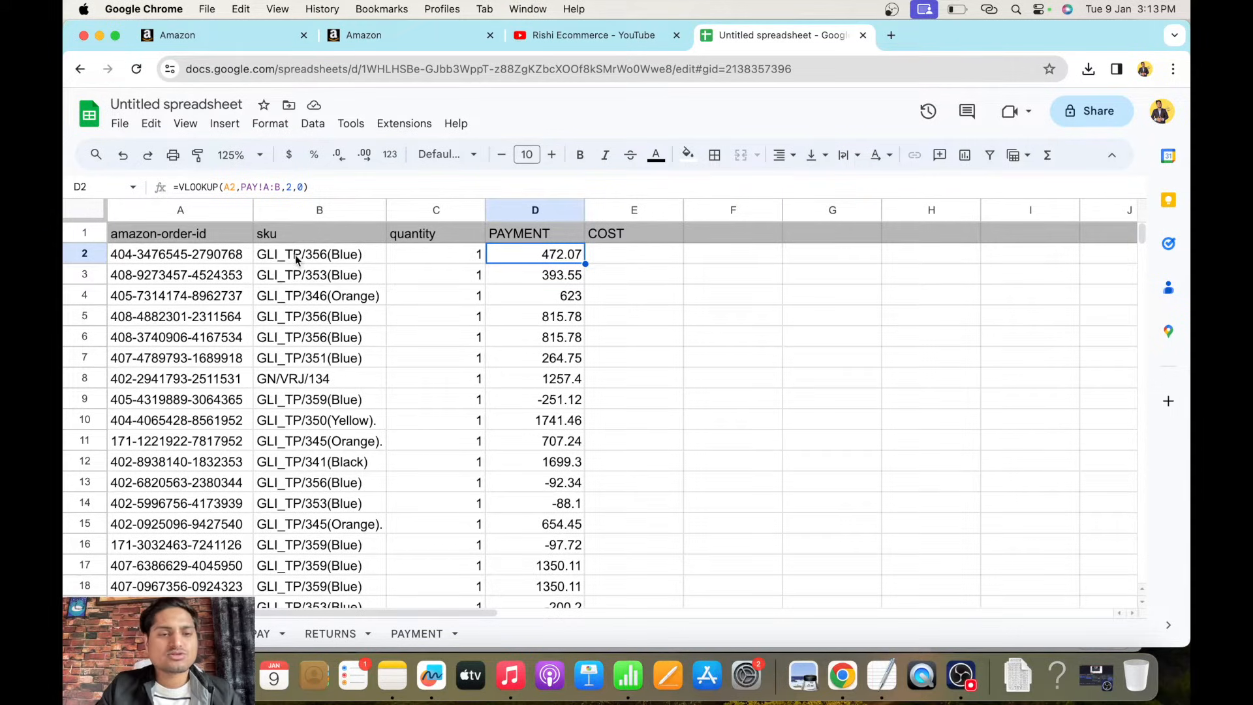
{"action": "left_click", "coordinate": [619, 251]}
Copy the whole sku column B from the orders sheet and add a new blank sheet.
{"action": "left_click", "coordinate": [319, 209]}
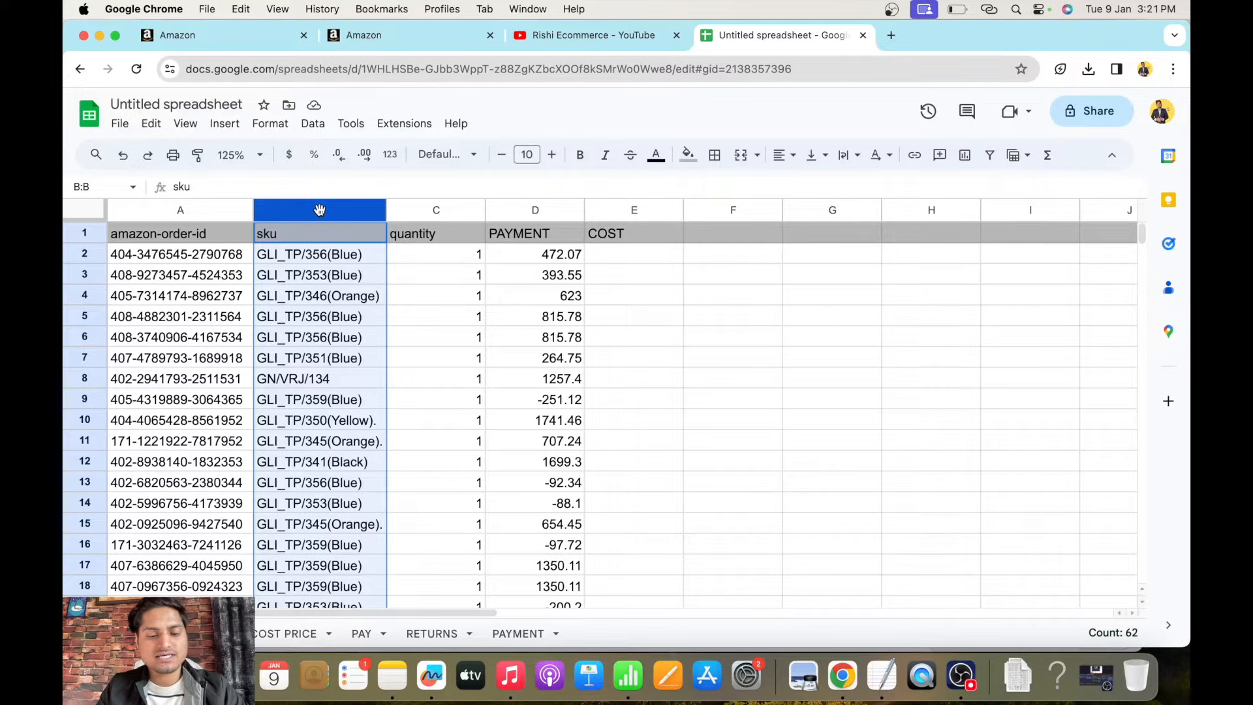
{"action": "key", "text": "super+c"}
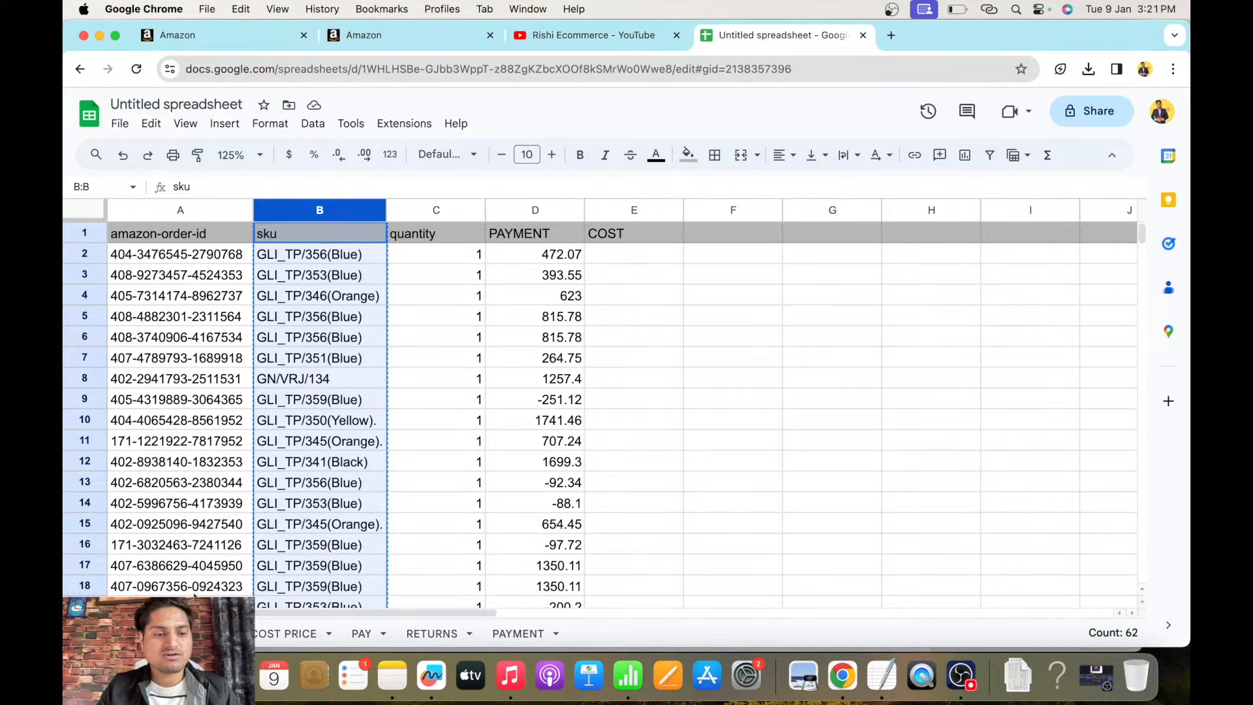
{"action": "left_click", "coordinate": [90, 634]}
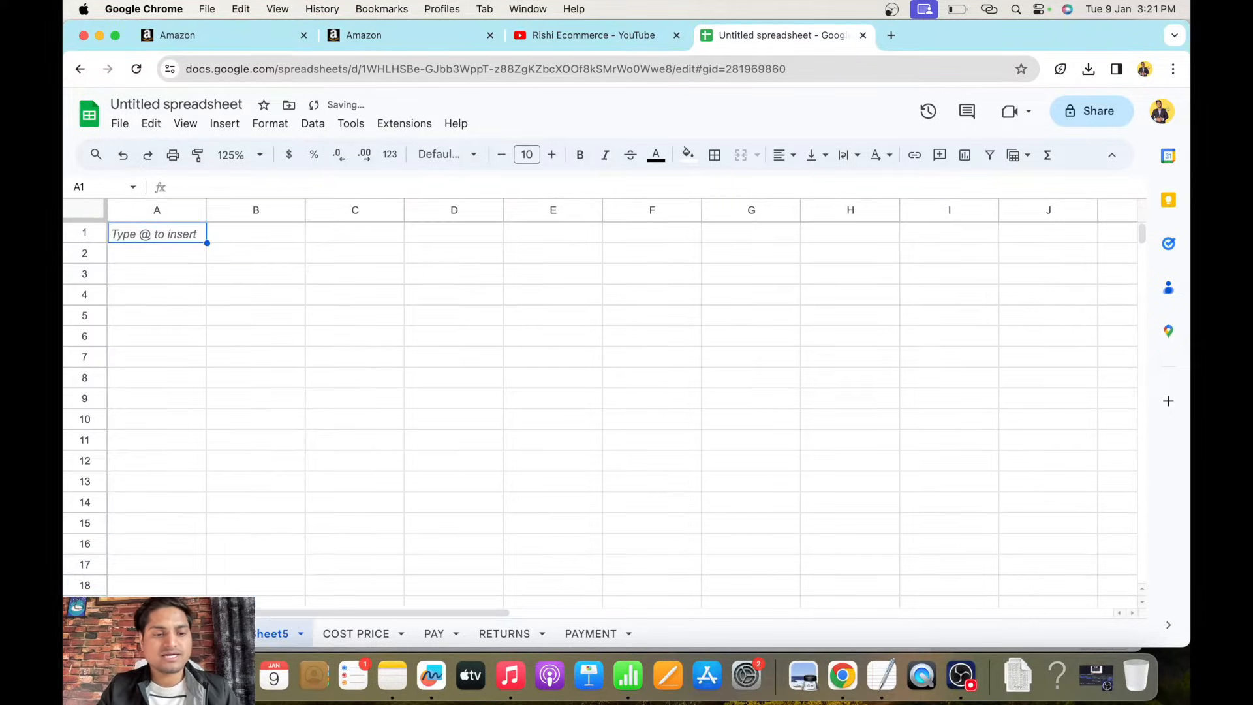
Rename the new empty sheet as SKU.
{"action": "double_click", "coordinate": [269, 638]}
{"action": "key", "text": "Caps_Lock"}
{"action": "type", "text": "SK"}
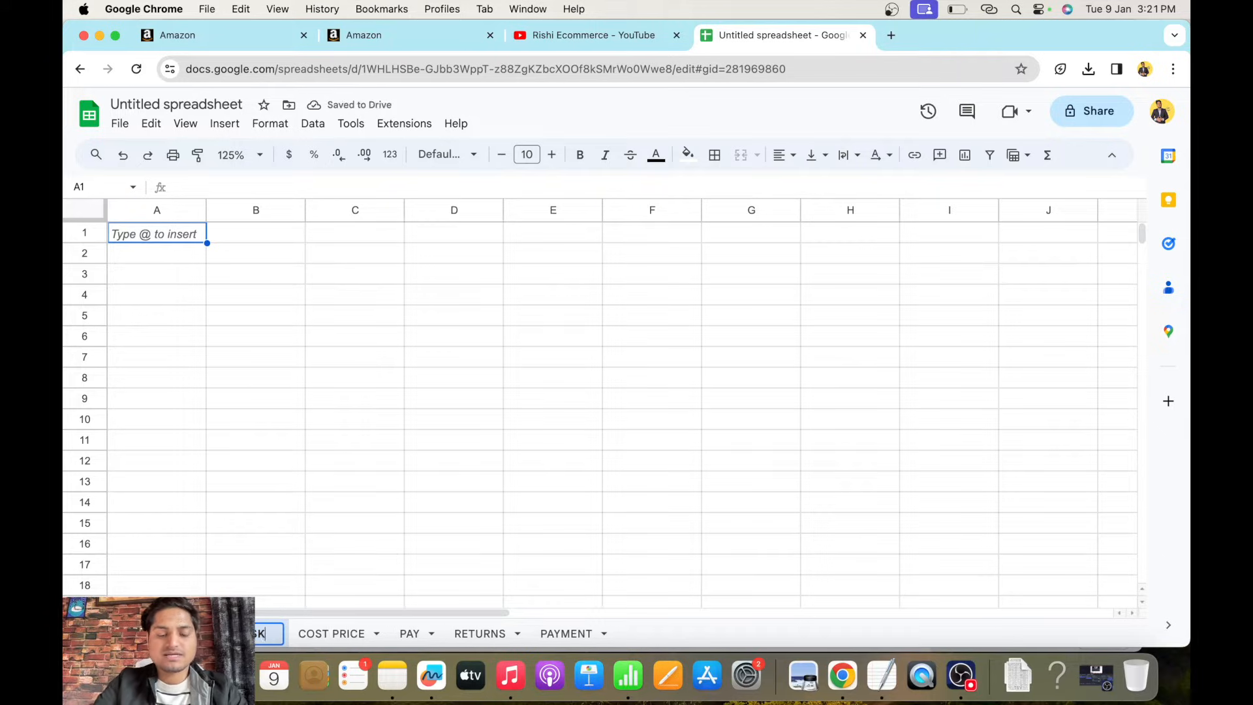
{"action": "type", "text": "U"}
{"action": "left_click", "coordinate": [481, 424]}
Paste the copied sku column into the SKU sheet starting at cell A1.
{"action": "left_click", "coordinate": [145, 235]}
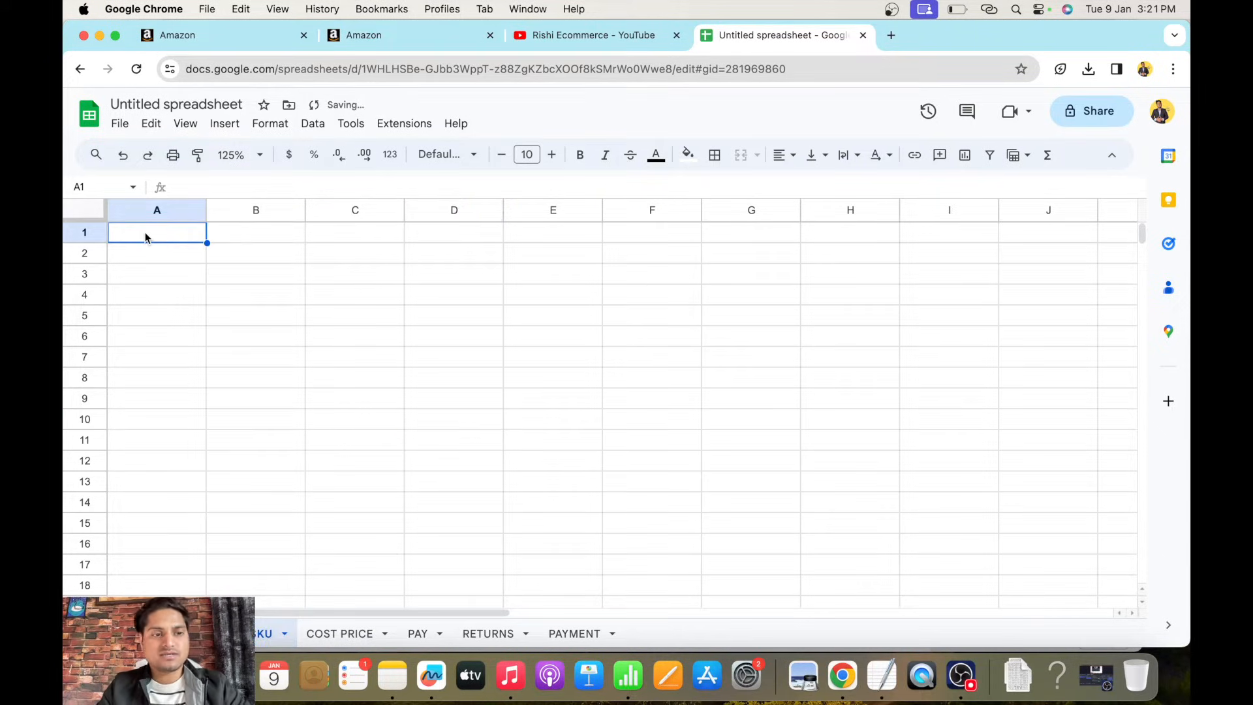
{"action": "key", "text": "super+v"}
{"action": "left_click", "coordinate": [456, 362]}
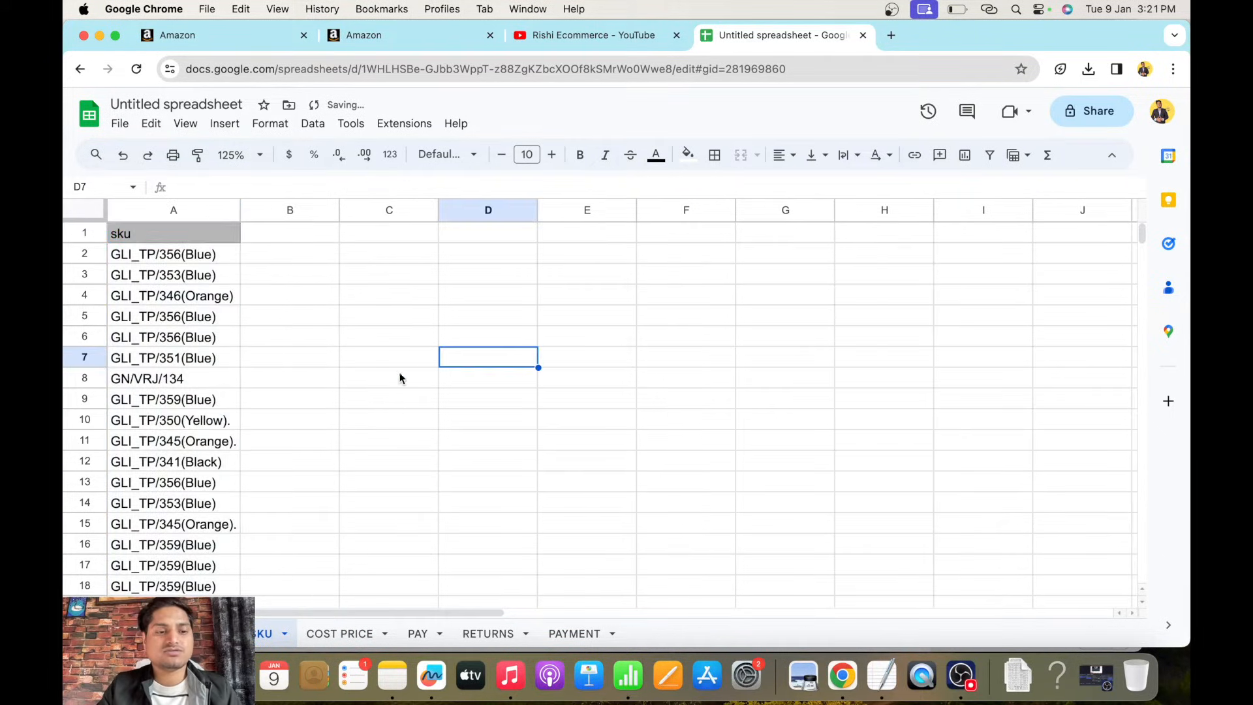
Select all SKU entries below the sku header to check how many there are, and return to the top of the sheet.
{"action": "left_click", "coordinate": [203, 256]}
{"action": "key", "text": "super+shift+Down"}
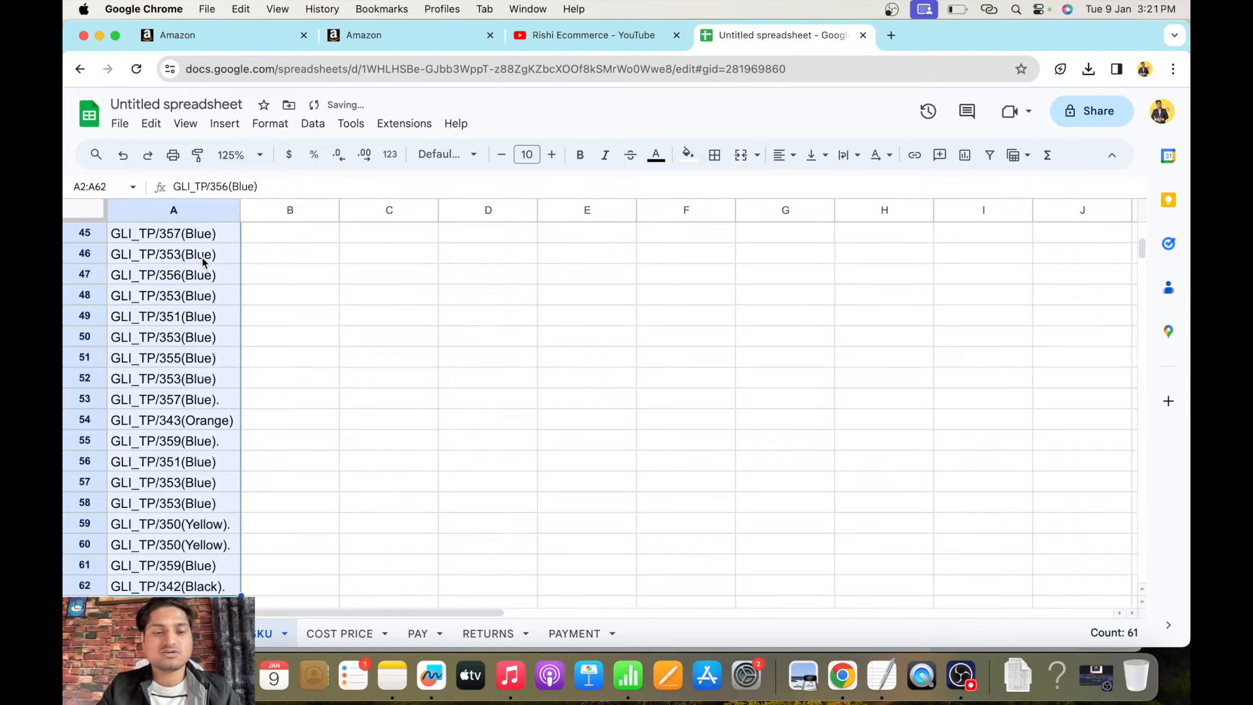
{"action": "left_click", "coordinate": [405, 377]}
{"action": "left_click", "coordinate": [250, 359]}
{"action": "key", "text": "super+Up"}
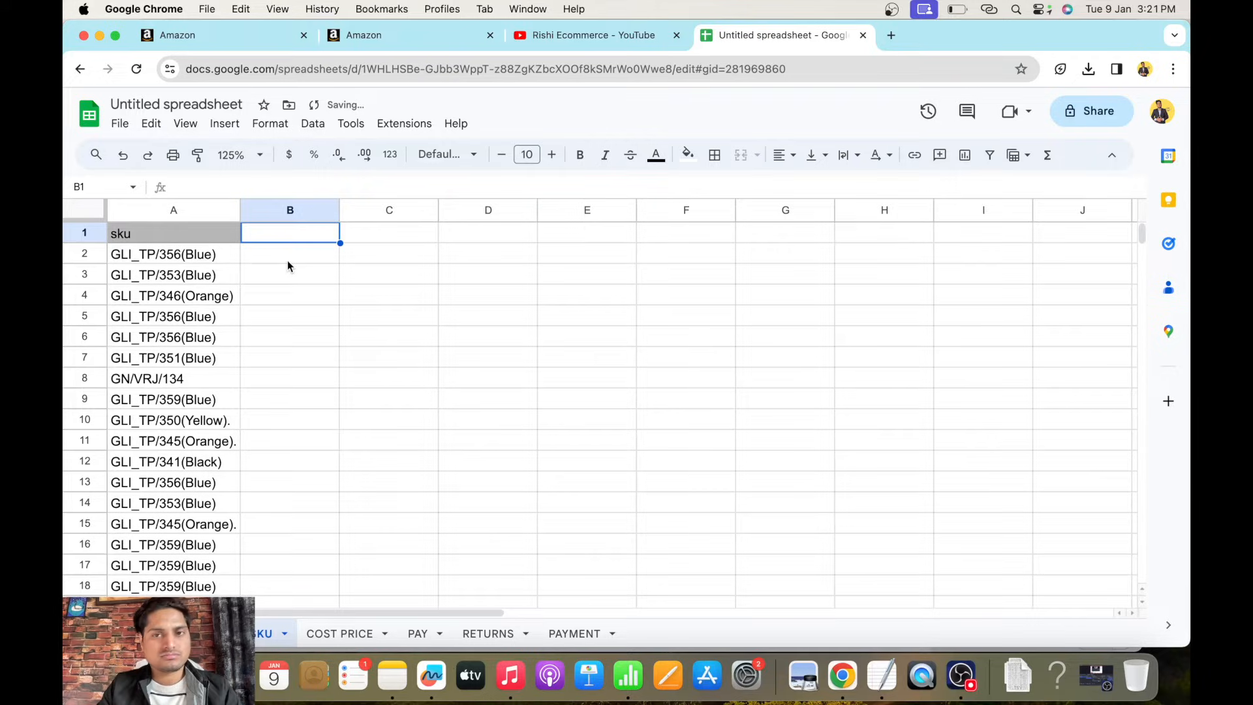
{"action": "left_click", "coordinate": [297, 461]}
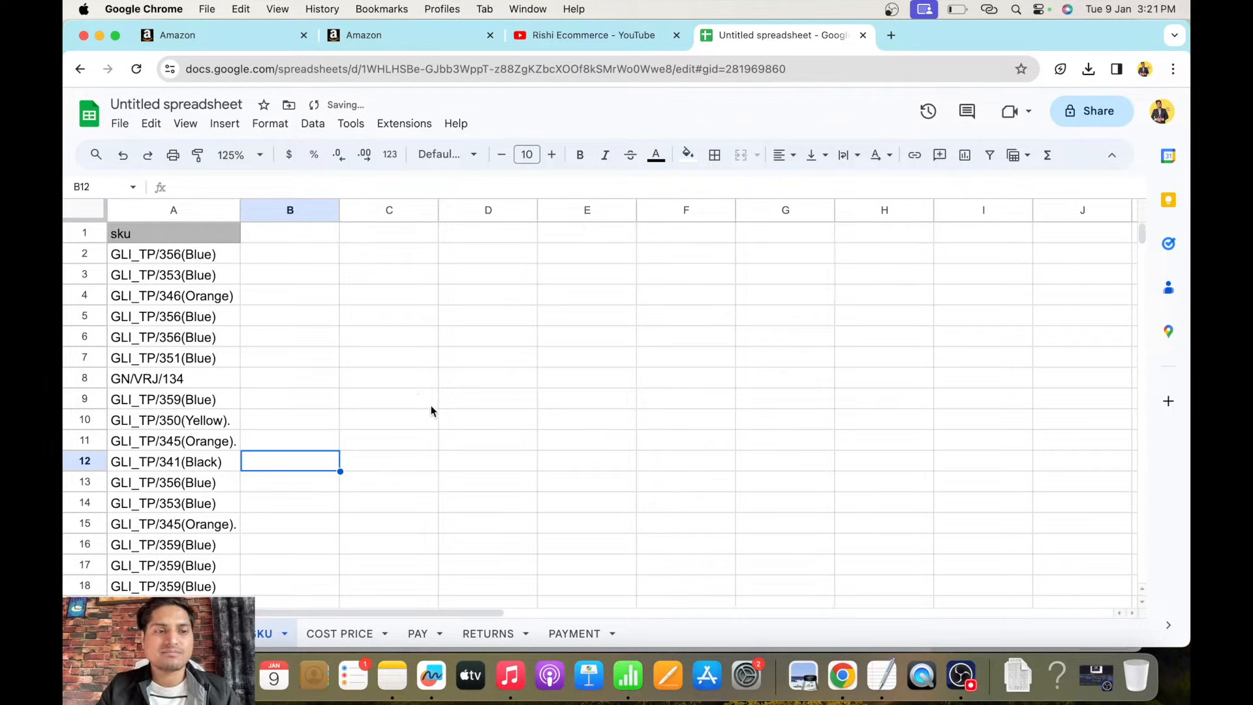
Create a pivot table from the whole SKU sheet on a new sheet, using sku as its rows.
{"action": "key", "text": "super+a"}
{"action": "left_click", "coordinate": [456, 301]}
{"action": "key", "text": "super+a"}
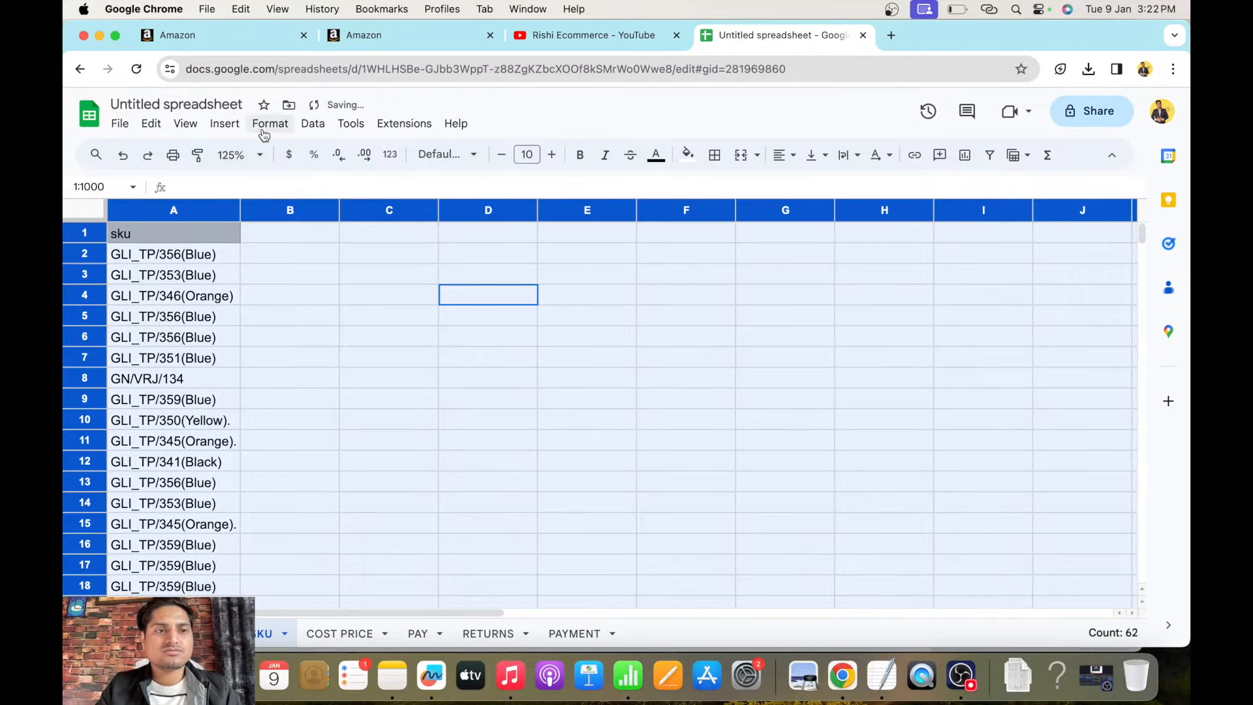
{"action": "left_click", "coordinate": [211, 131]}
{"action": "left_click", "coordinate": [257, 288]}
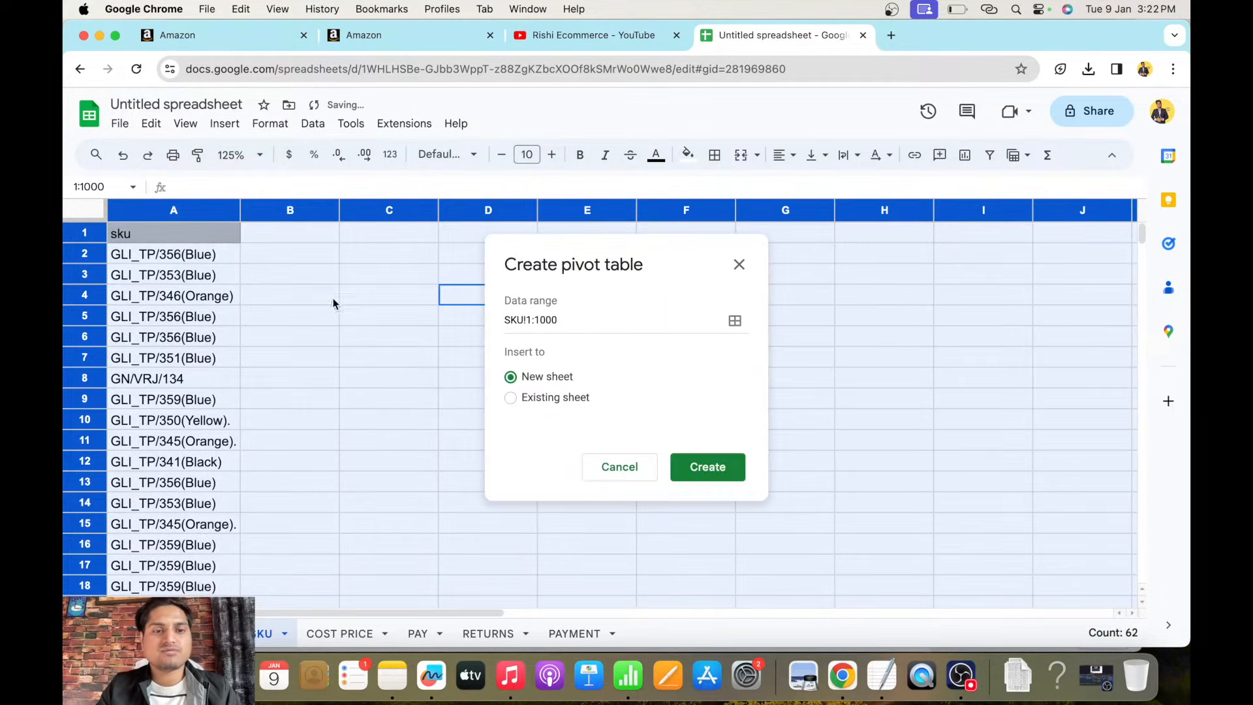
{"action": "left_click", "coordinate": [710, 479]}
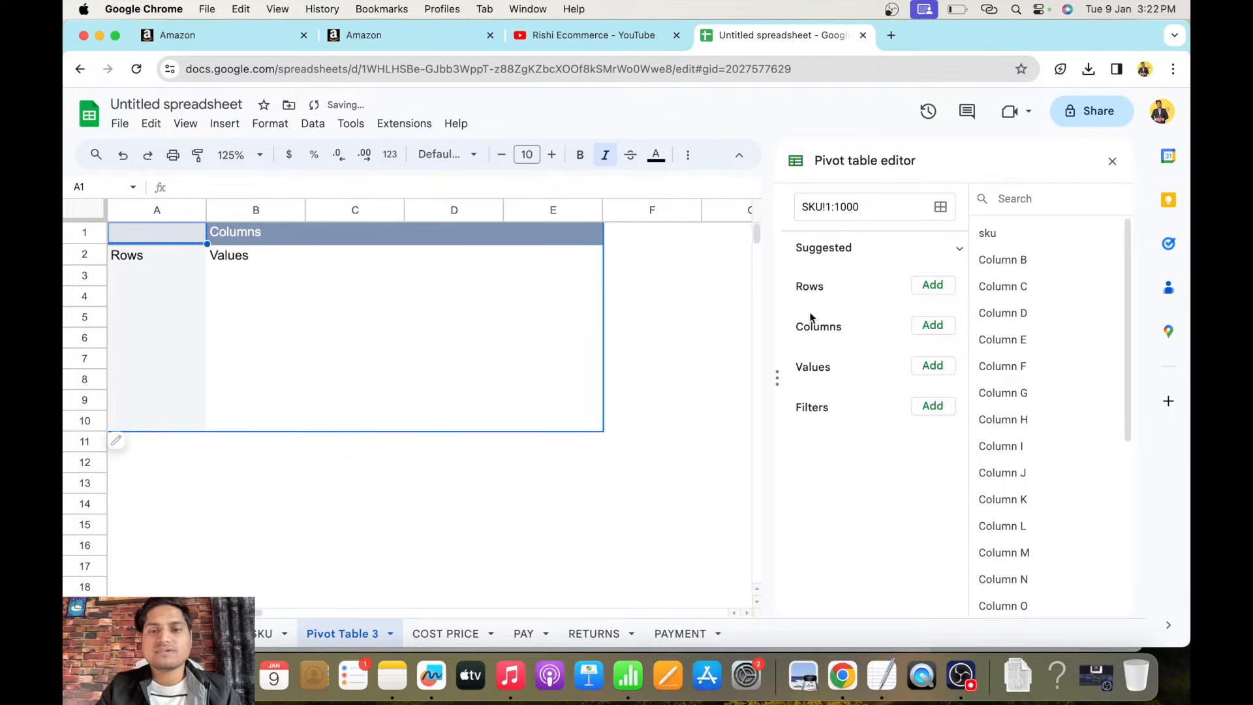
{"action": "left_click", "coordinate": [923, 291]}
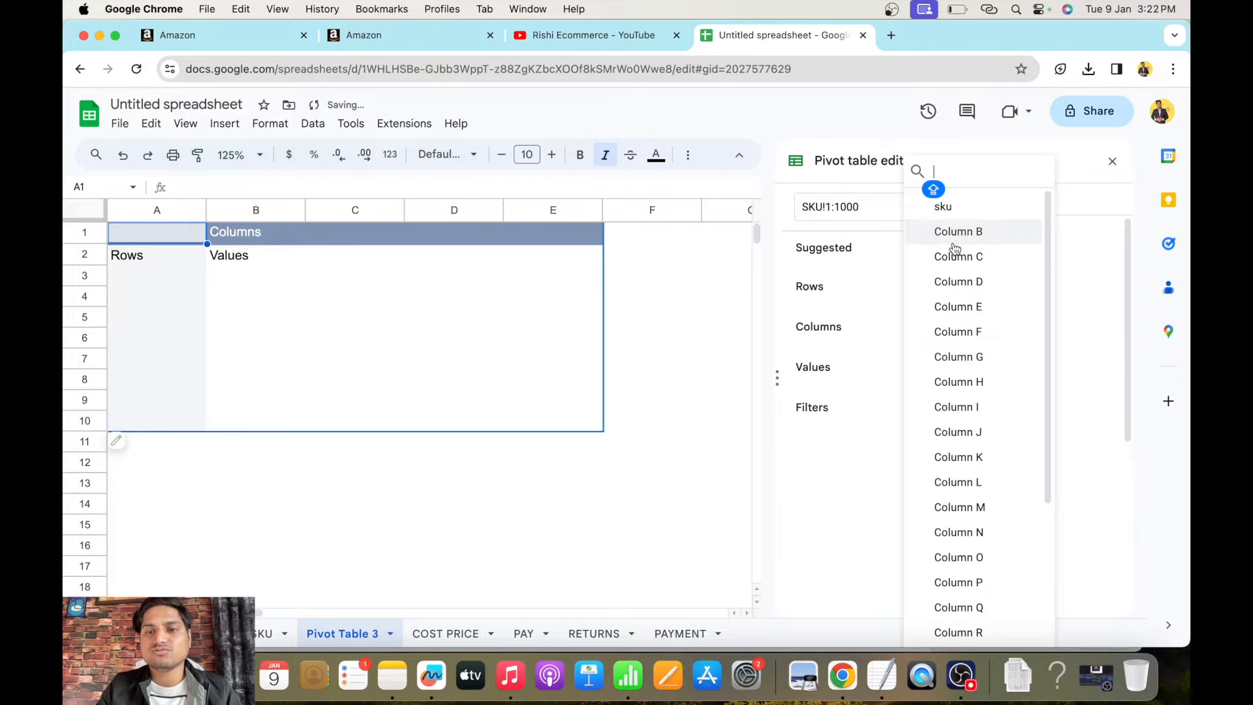
{"action": "left_click", "coordinate": [944, 207]}
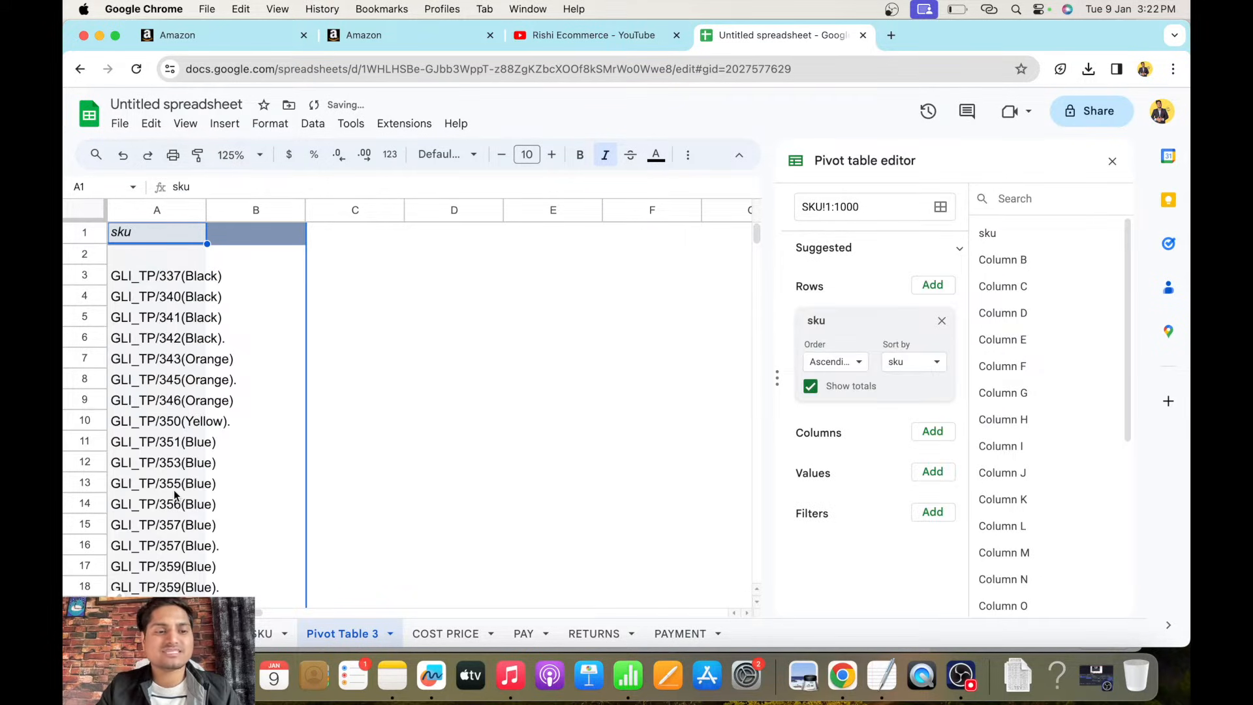
Review the pivot table's SKU list and select its entries from A3 to A19 to count the unique SKUs.
{"action": "scroll", "coordinate": [173, 490], "scroll_direction": "down", "scroll_amount": 3}
{"action": "scroll", "coordinate": [174, 483], "scroll_direction": "up", "scroll_amount": 3}
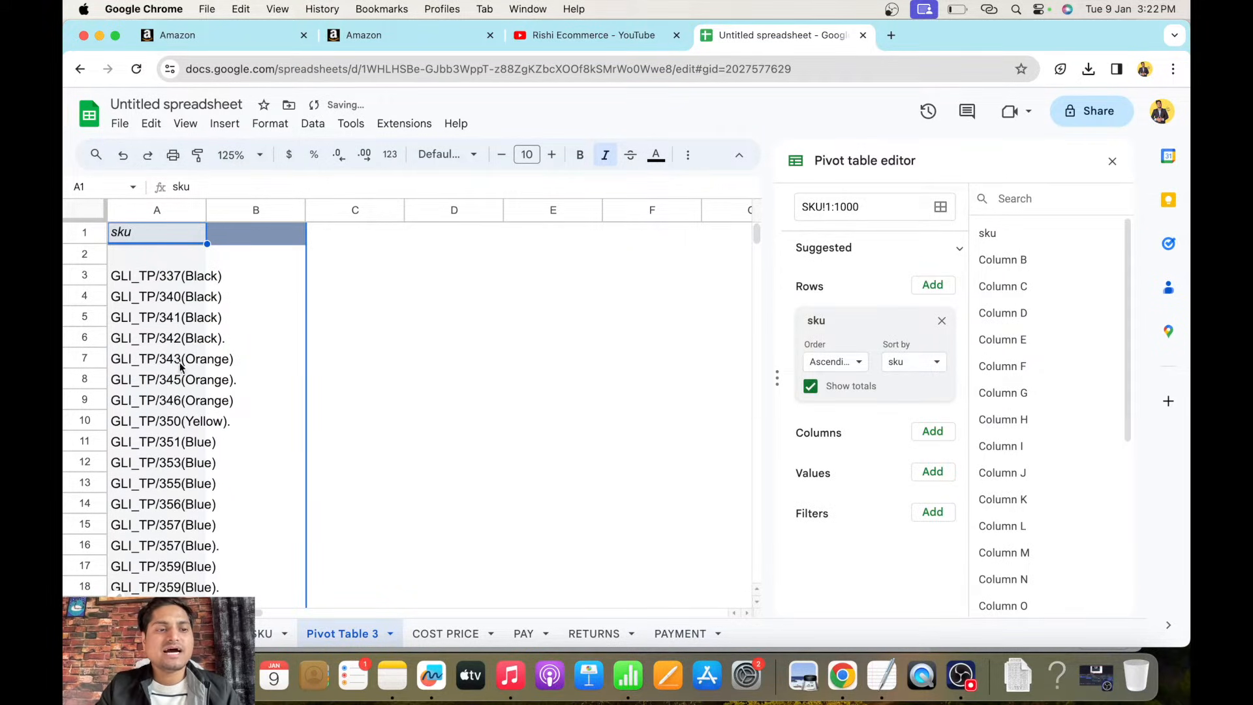
{"action": "left_click", "coordinate": [151, 275]}
{"action": "left_click_drag", "start_coordinate": [151, 275], "coordinate": [153, 605]}
{"action": "scroll", "coordinate": [183, 457], "scroll_direction": "down", "scroll_amount": 3}
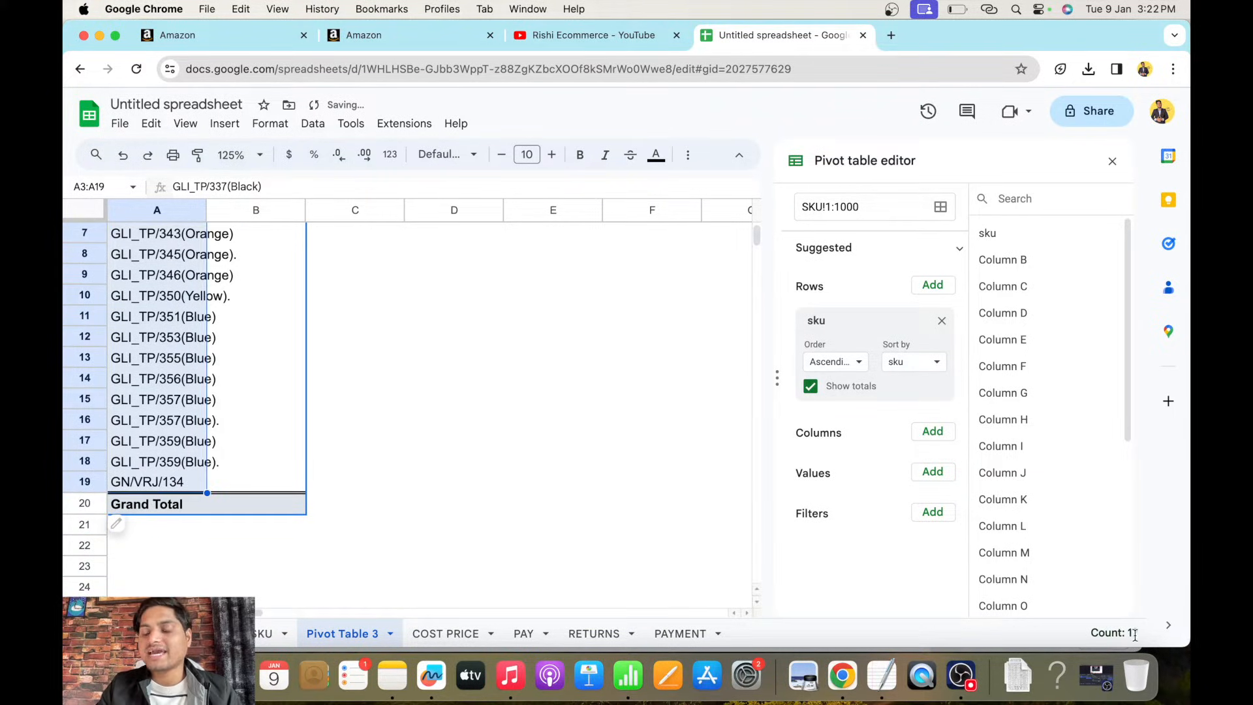
{"action": "left_click", "coordinate": [424, 387]}
{"action": "scroll", "coordinate": [424, 387], "scroll_direction": "up", "scroll_amount": 3}
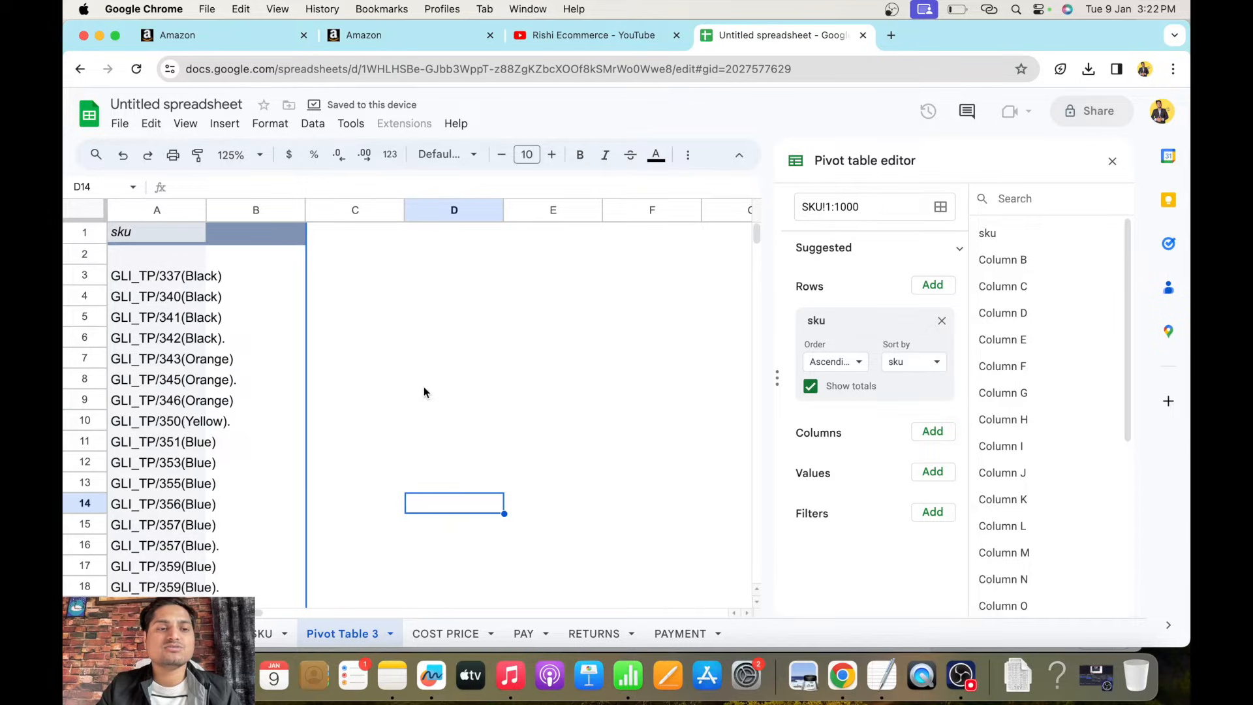
Enter the header COST in cell C1 beside the pivot table.
{"action": "left_click", "coordinate": [265, 236]}
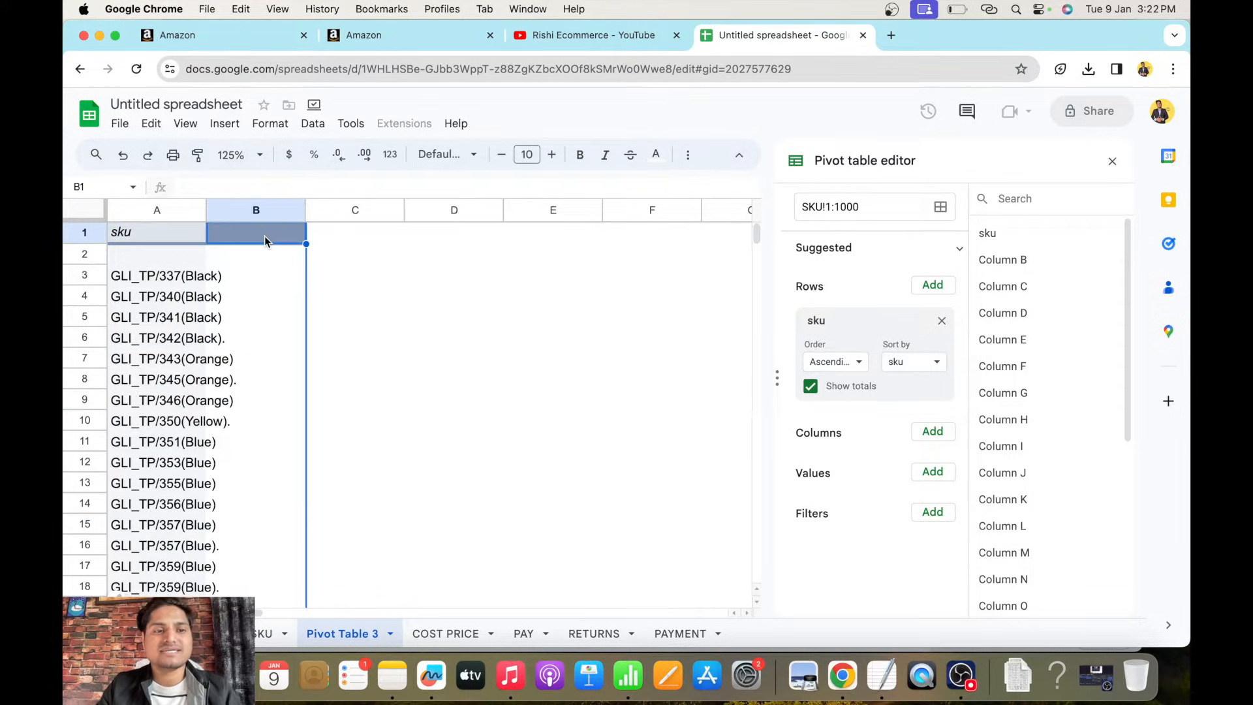
{"action": "left_click", "coordinate": [357, 233]}
{"action": "type", "text": "COST"}
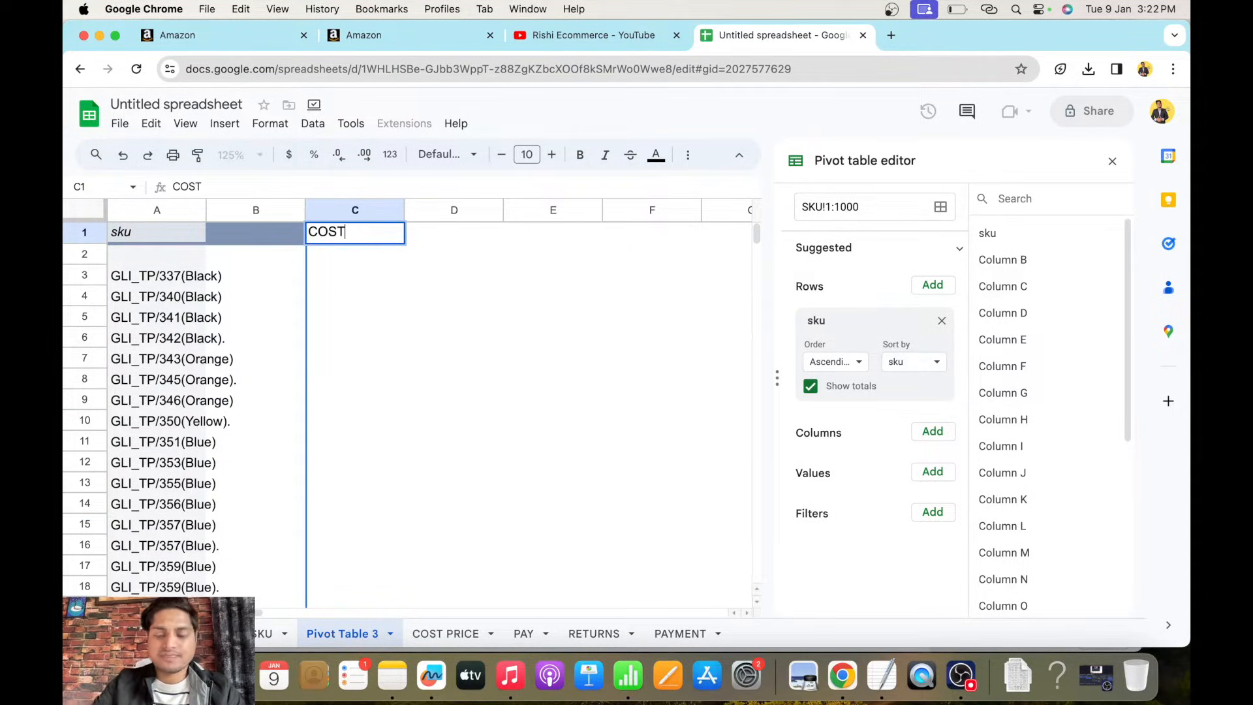
{"action": "key", "text": "Return"}
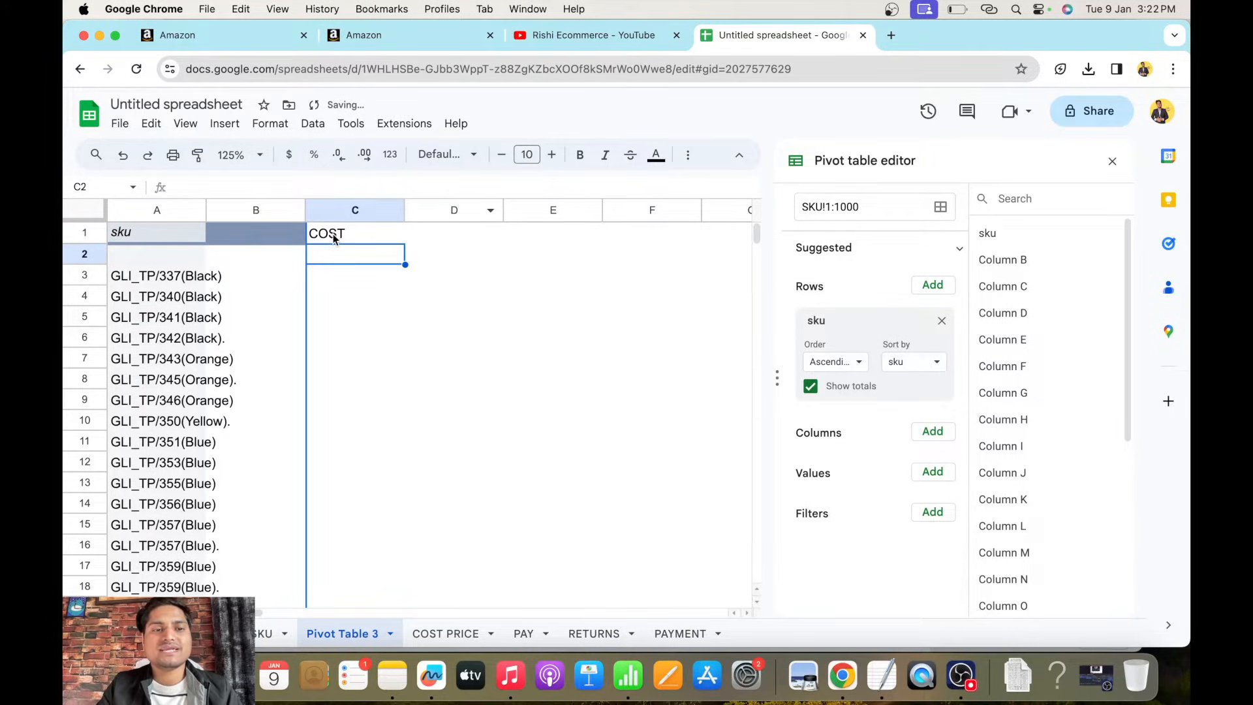
Enter a cost of 300 in C3 and fill it down to C19 for all SKUs.
{"action": "left_click", "coordinate": [335, 278]}
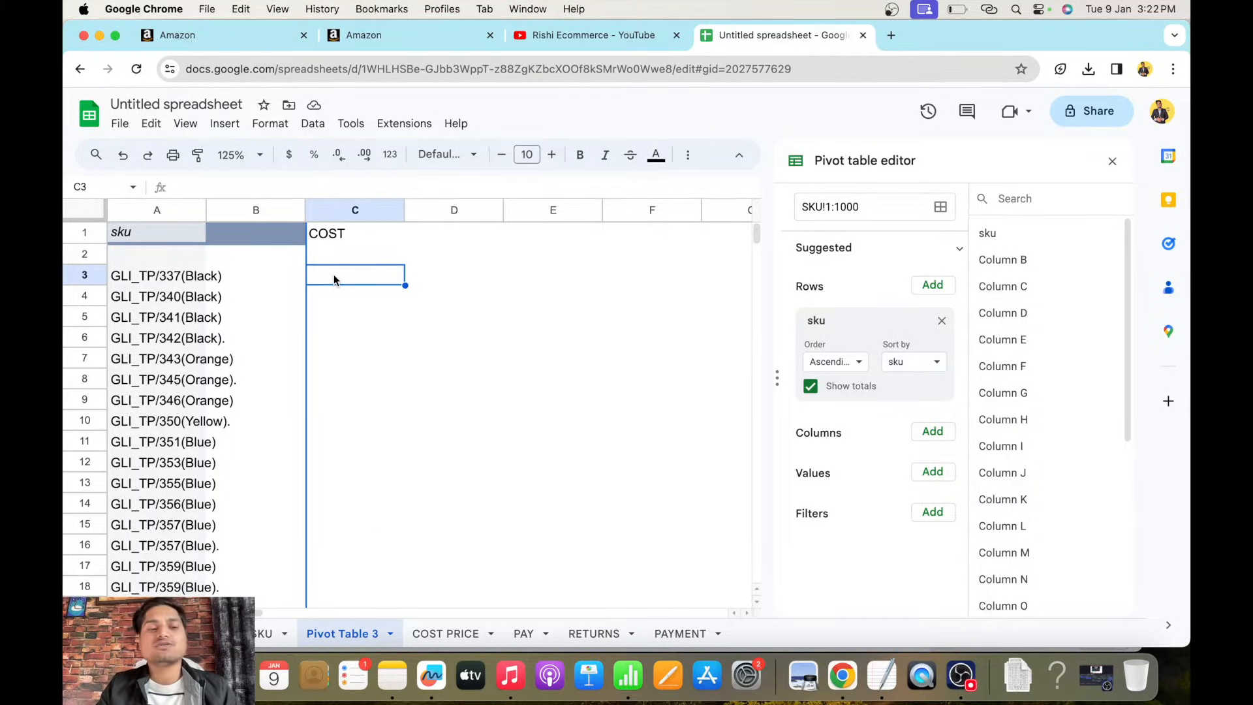
{"action": "scroll", "coordinate": [334, 274], "scroll_direction": "down", "scroll_amount": 3}
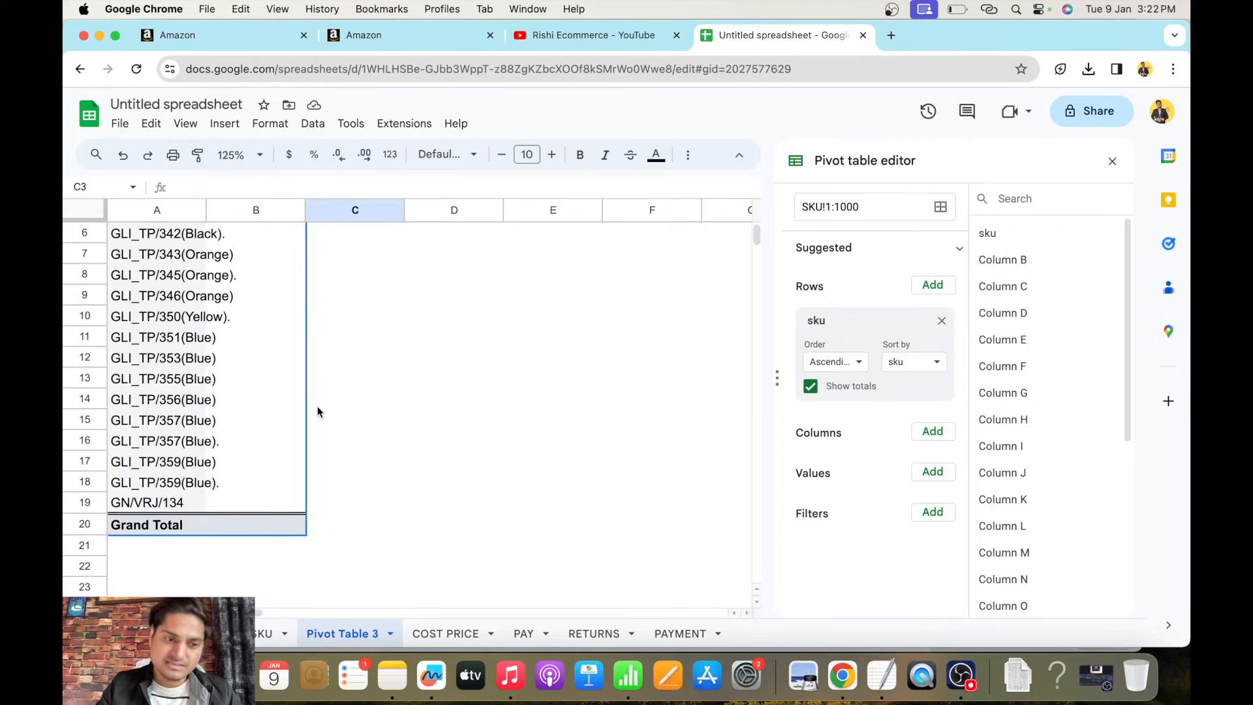
{"action": "scroll", "coordinate": [326, 469], "scroll_direction": "up", "scroll_amount": 3}
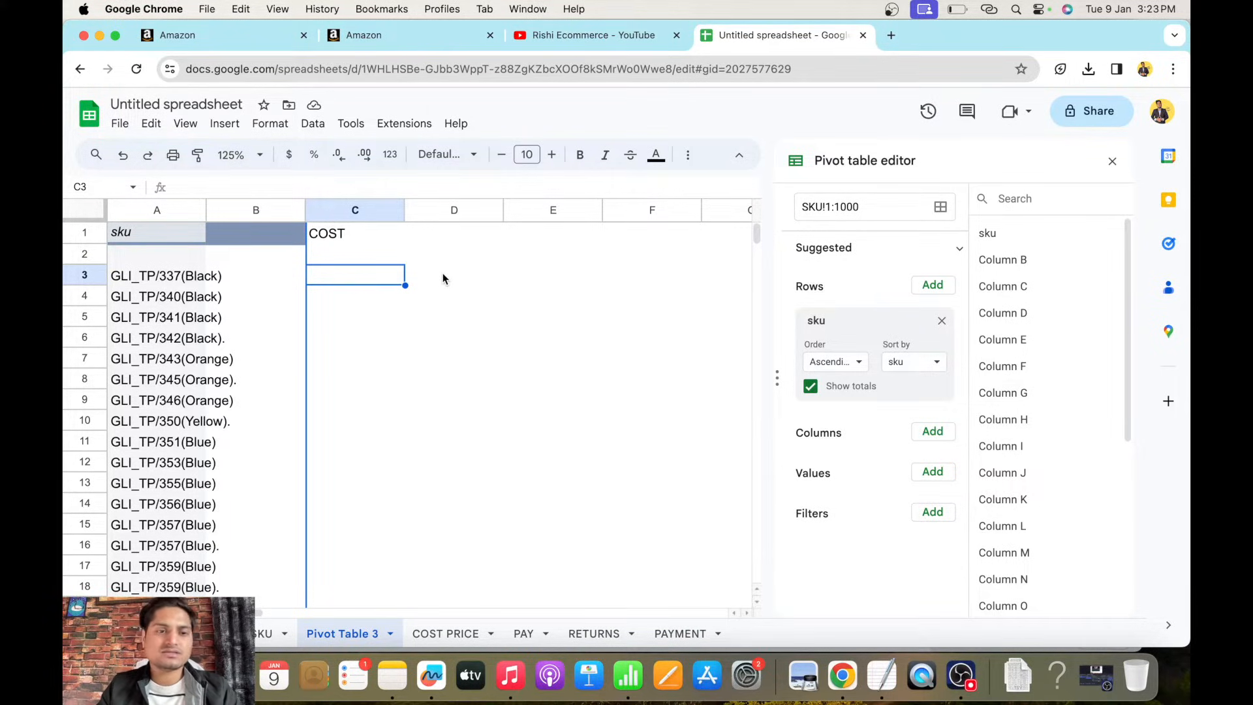
{"action": "type", "text": "300"}
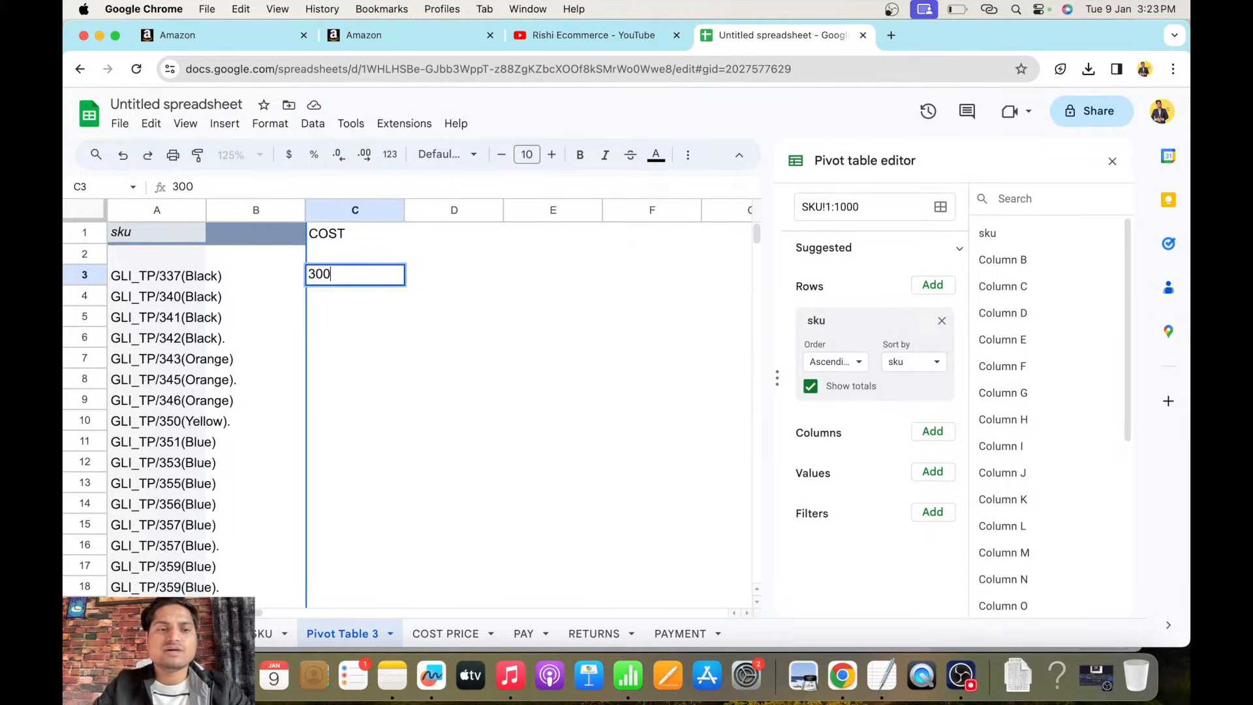
{"action": "left_click", "coordinate": [490, 340]}
{"action": "left_click", "coordinate": [377, 278]}
{"action": "left_click_drag", "start_coordinate": [405, 285], "coordinate": [394, 423]}
{"action": "left_click", "coordinate": [460, 404]}
{"action": "scroll", "coordinate": [460, 406], "scroll_direction": "up", "scroll_amount": 2}
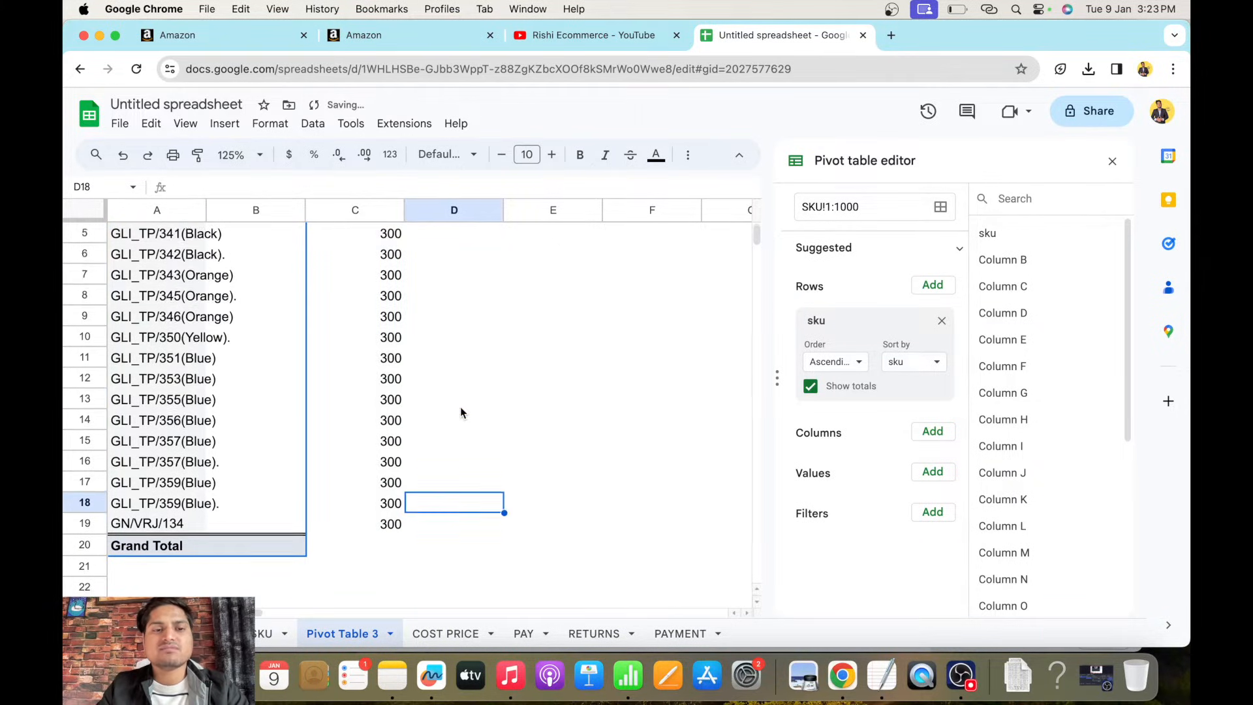
Set the costs in C8 and C13 to 299 and the cost in C17 to 301.
{"action": "scroll", "coordinate": [370, 367], "scroll_direction": "up", "scroll_amount": 2}
{"action": "left_click", "coordinate": [370, 363]}
{"action": "type", "text": "299"}
{"action": "left_click", "coordinate": [387, 463]}
{"action": "type", "text": "299"}
{"action": "left_click", "coordinate": [389, 547]}
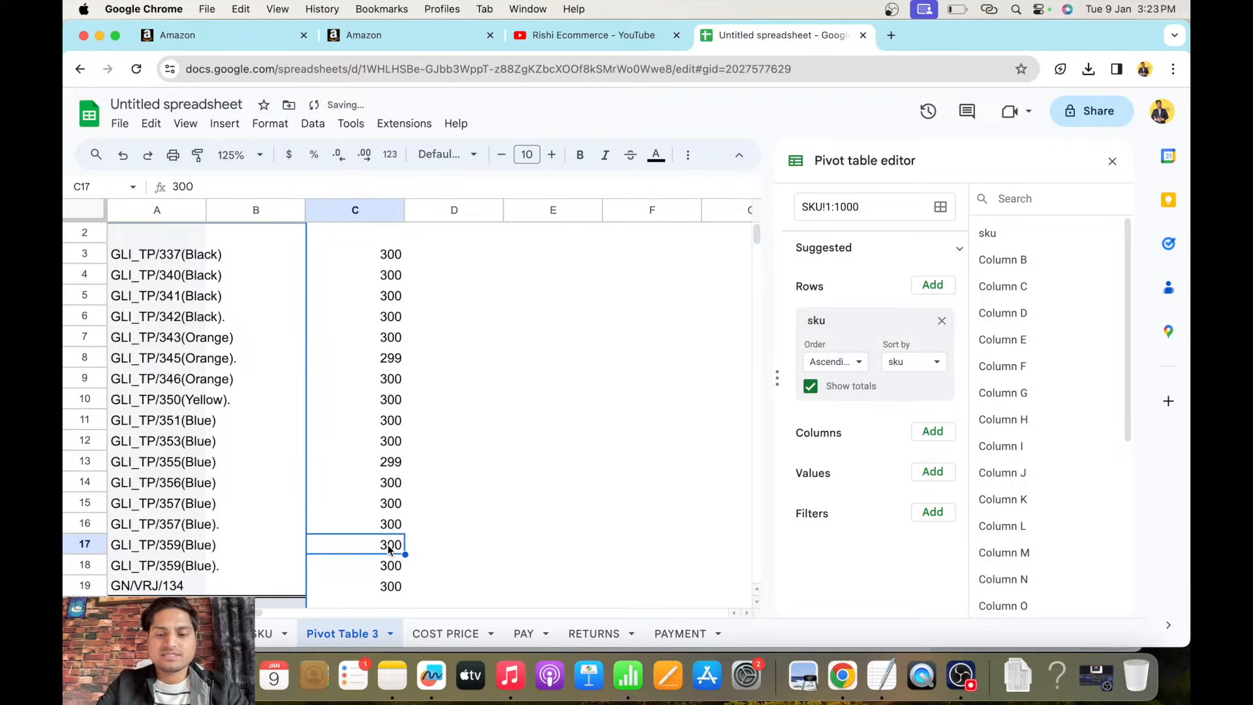
{"action": "type", "text": "301"}
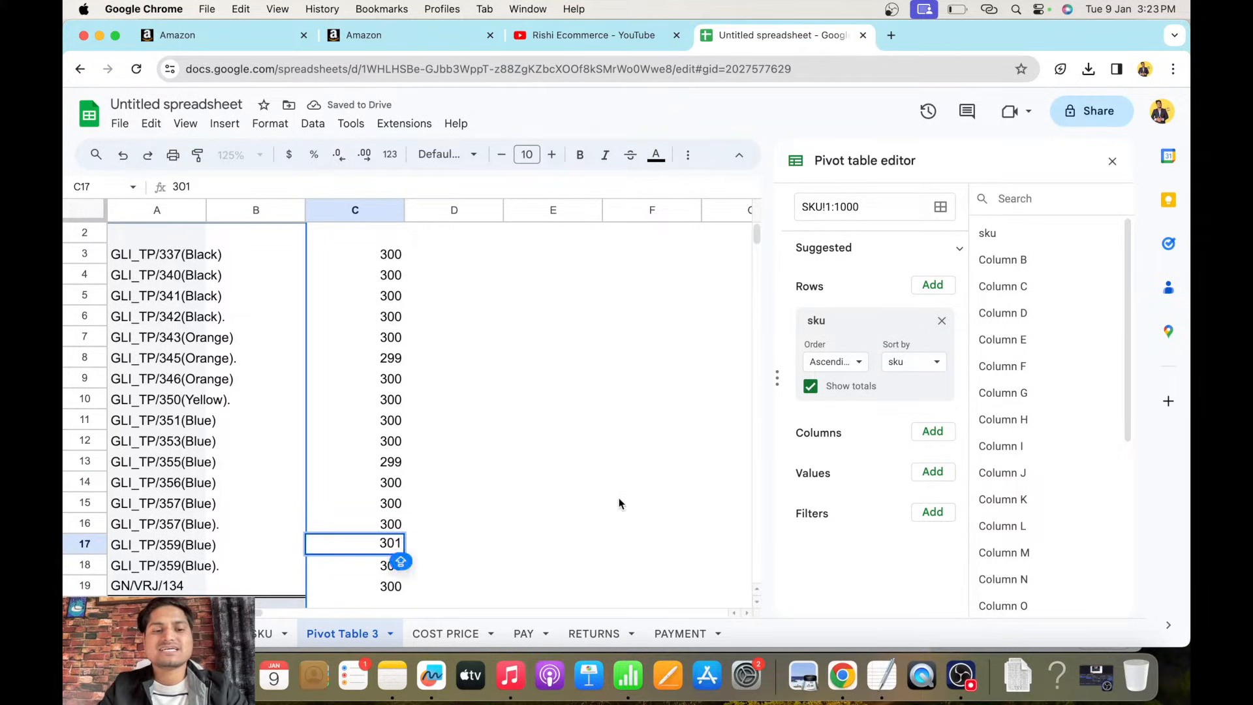
{"action": "left_click", "coordinate": [621, 504]}
{"action": "scroll", "coordinate": [512, 466], "scroll_direction": "up", "scroll_amount": 1}
{"action": "scroll", "coordinate": [512, 466], "scroll_direction": "down", "scroll_amount": 1}
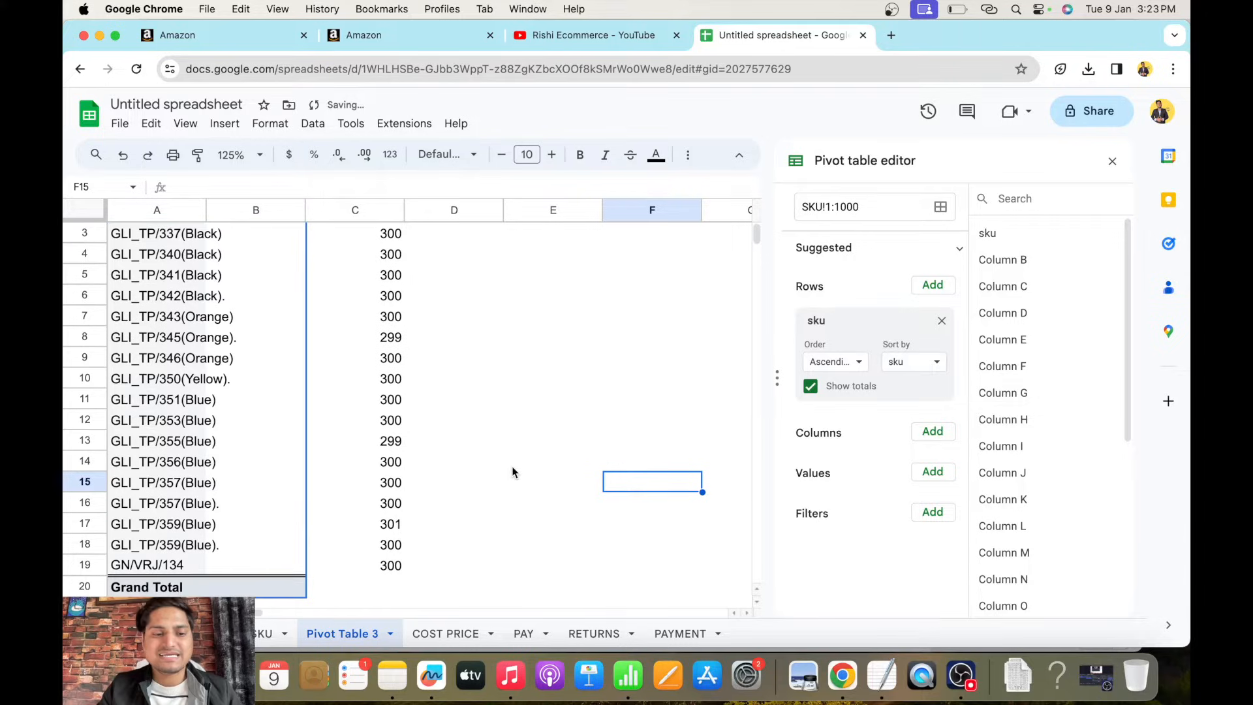
Rename the pivot table sheet as COST PRICE1.
{"action": "scroll", "coordinate": [453, 424], "scroll_direction": "up", "scroll_amount": 1}
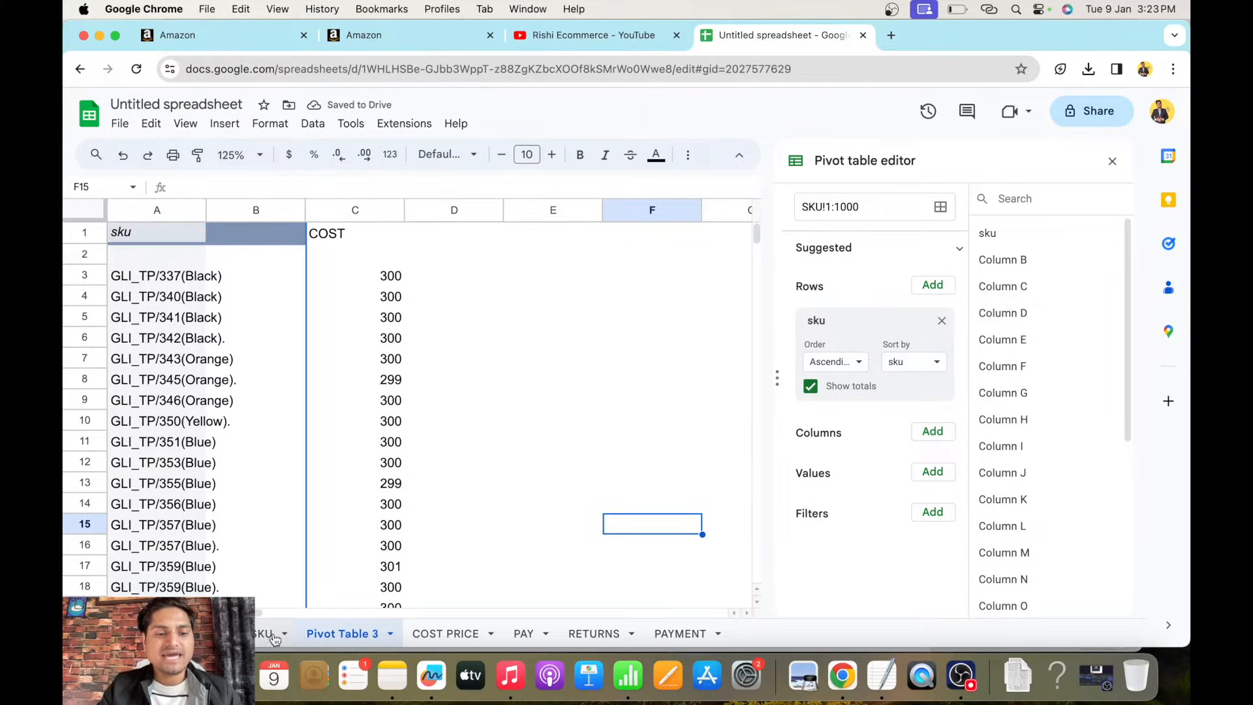
{"action": "double_click", "coordinate": [322, 635]}
{"action": "type", "text": "COST PRICE1"}
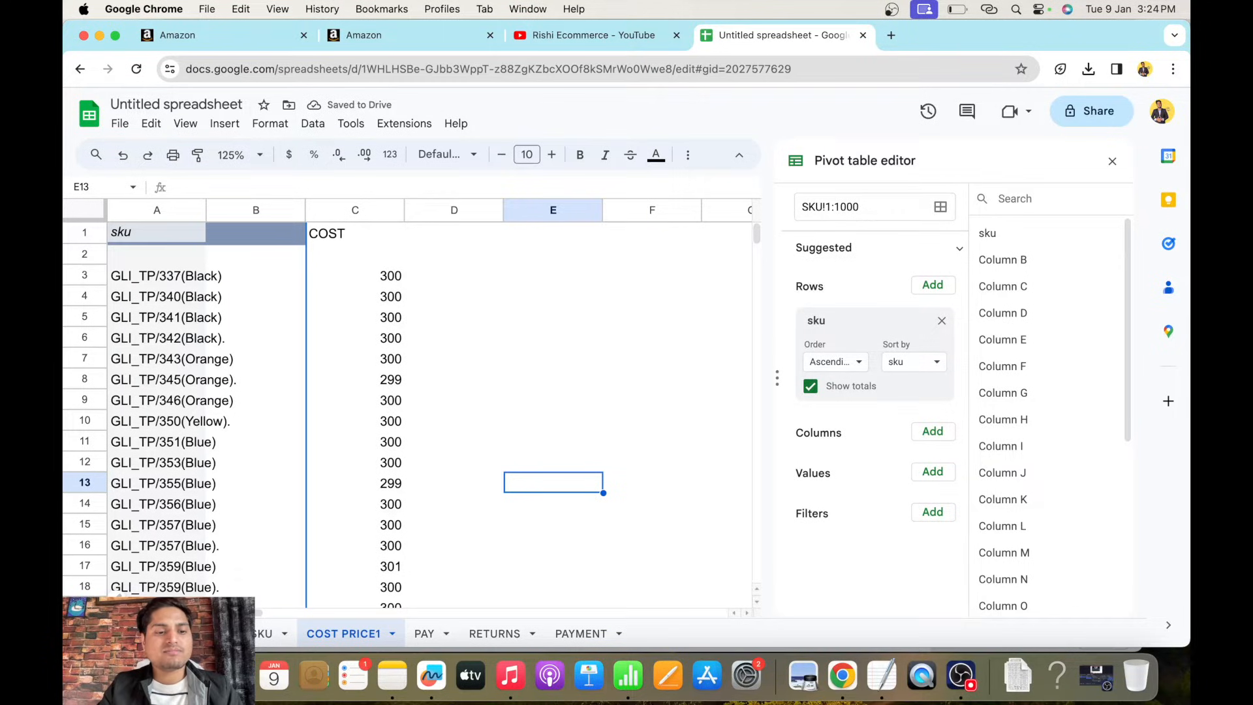
Start a VLOOKUP formula in cell E2 of the ORDER sheet with the sku in B2 as the search key.
{"action": "left_click", "coordinate": [157, 633]}
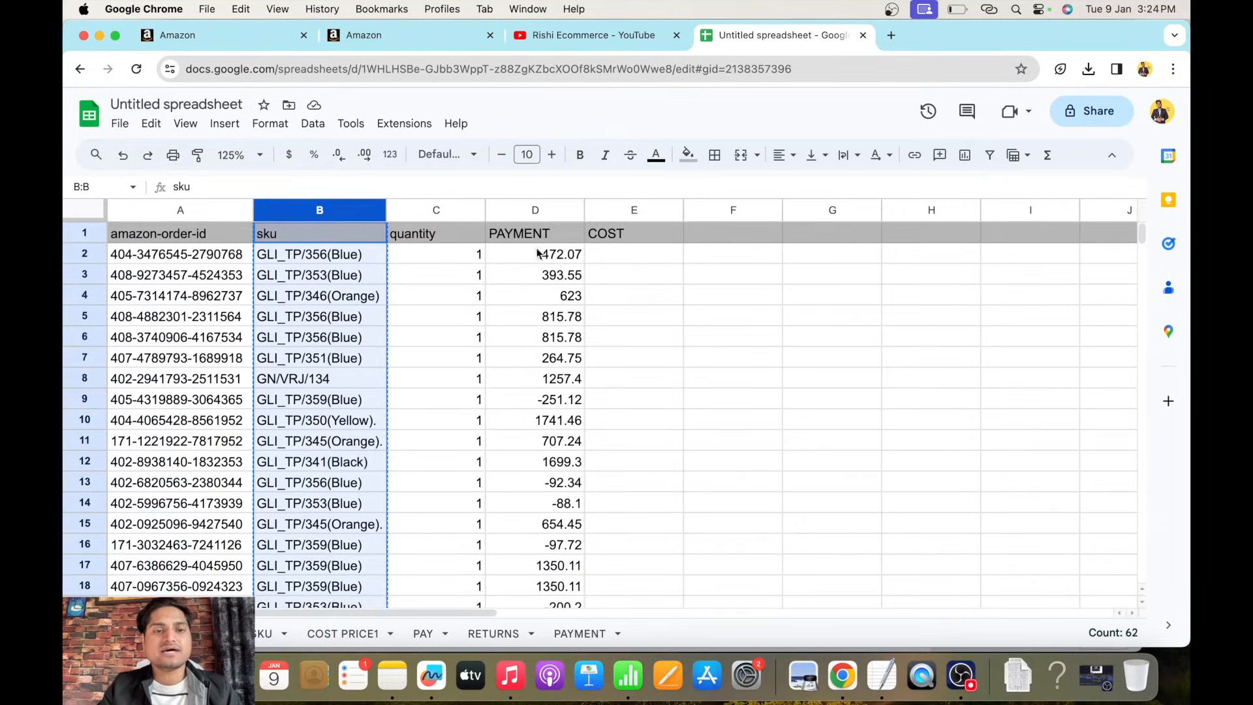
{"action": "left_click", "coordinate": [612, 252]}
{"action": "type", "text": "="}
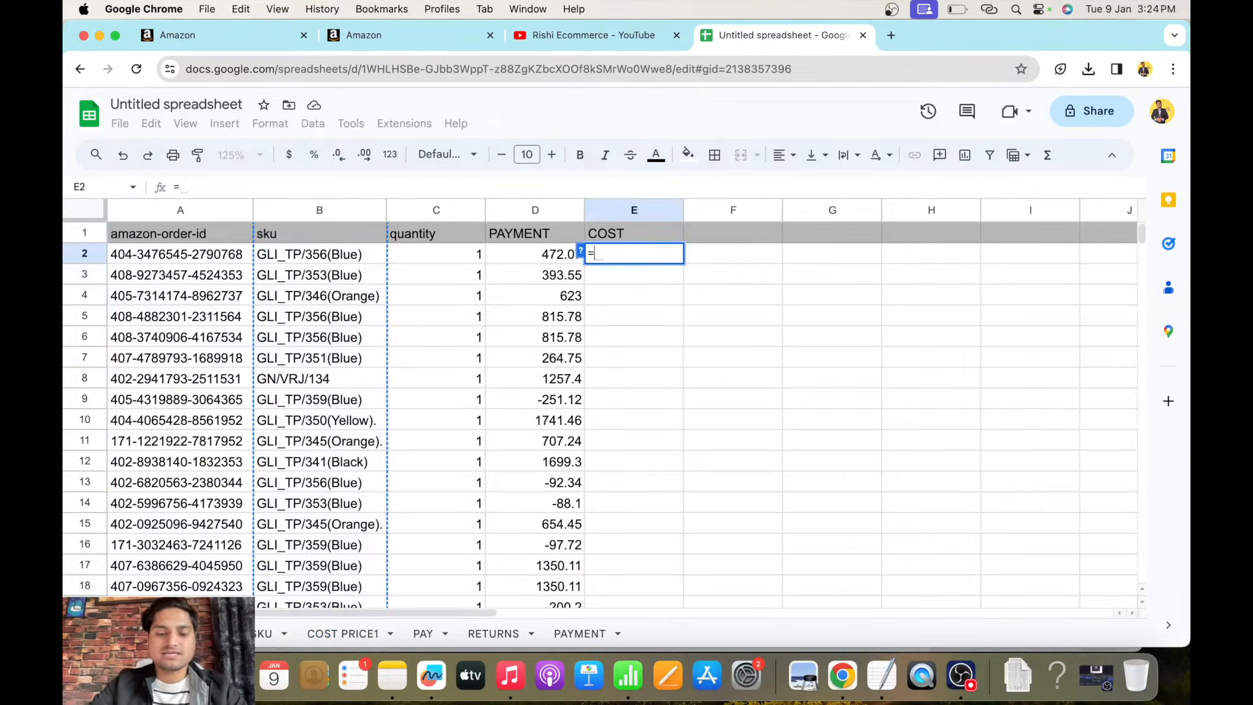
{"action": "type", "text": "VL"}
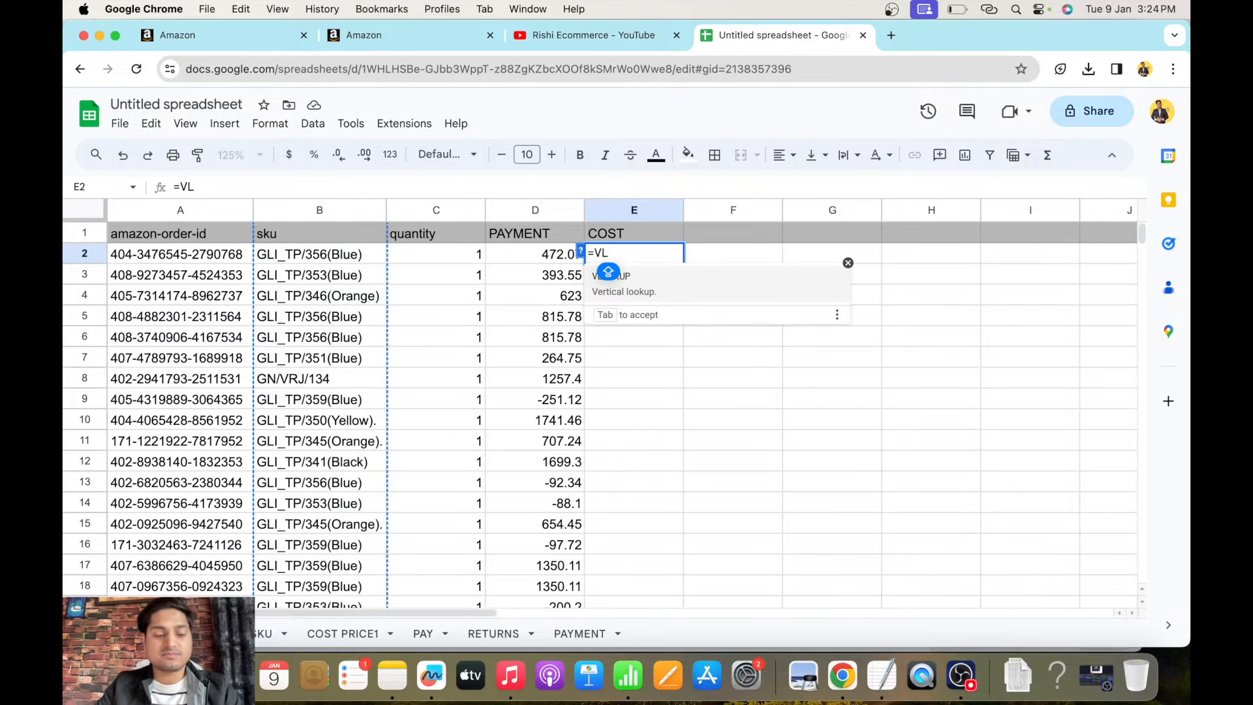
{"action": "key", "text": "Tab"}
{"action": "key", "text": "Left"}
{"action": "key", "text": "Left"}
{"action": "key", "text": "Left"}
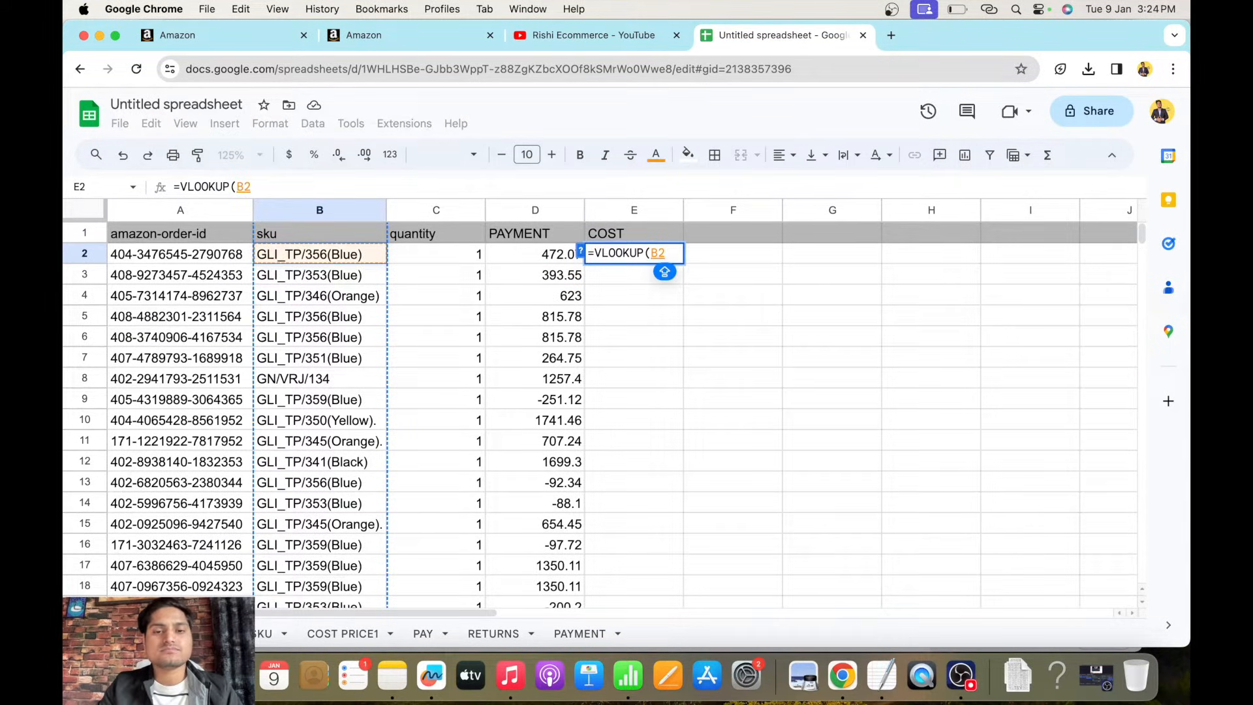
{"action": "type", "text": ","}
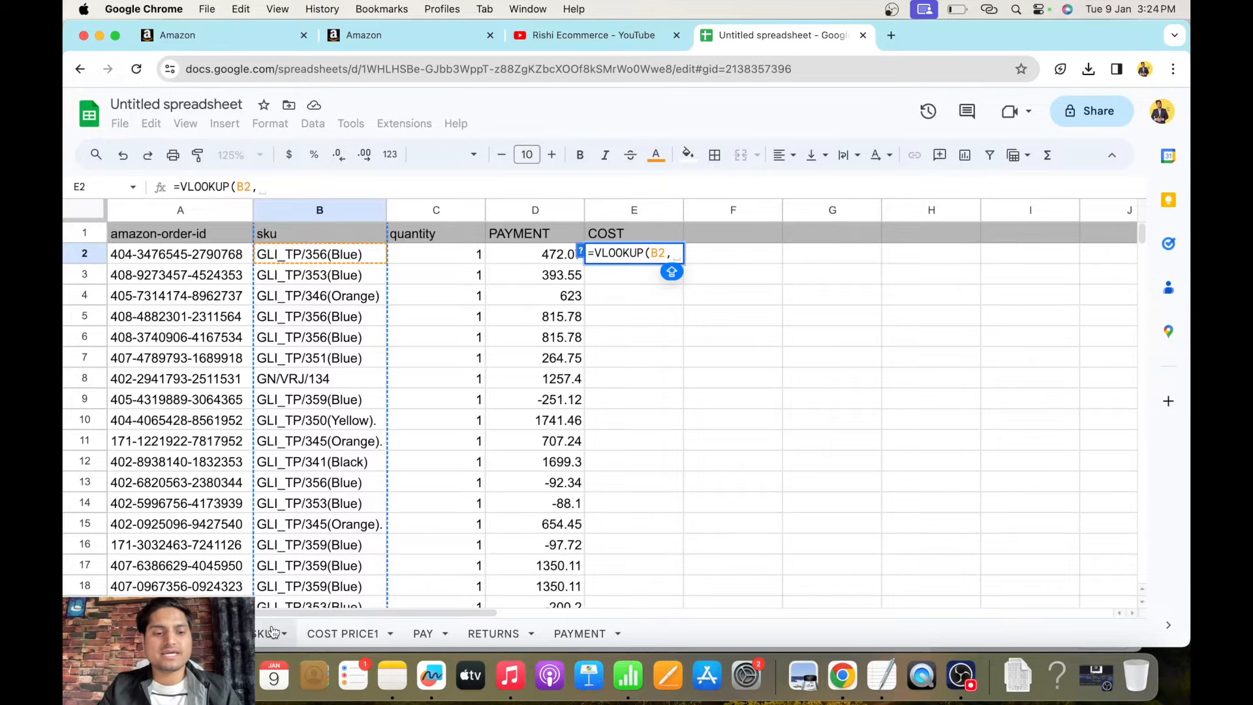
Complete the cost VLOOKUP in E2 with range 'COST PRICE1'!A:C, column 3 and exact match 0, and fill it down to E62.
{"action": "left_click", "coordinate": [343, 633]}
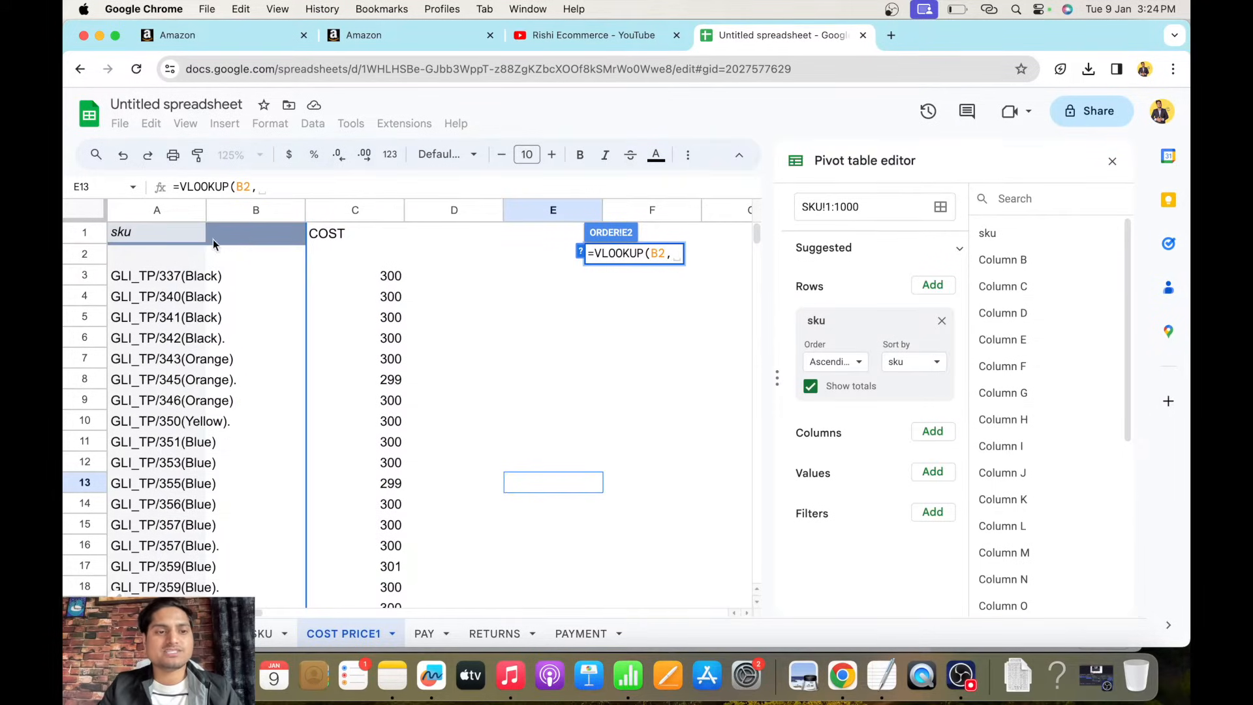
{"action": "left_click", "coordinate": [173, 225]}
{"action": "left_click_drag", "start_coordinate": [172, 212], "coordinate": [355, 217]}
{"action": "type", "text": ",2,"}
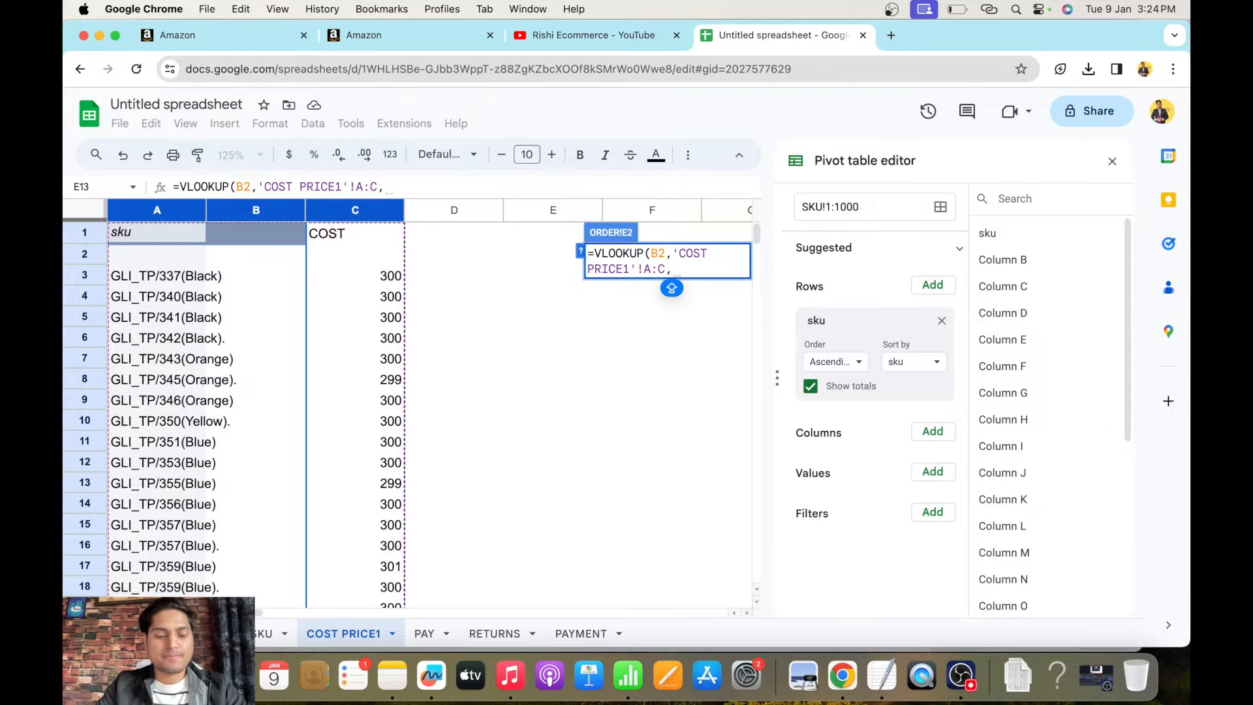
{"action": "type", "text": "0)"}
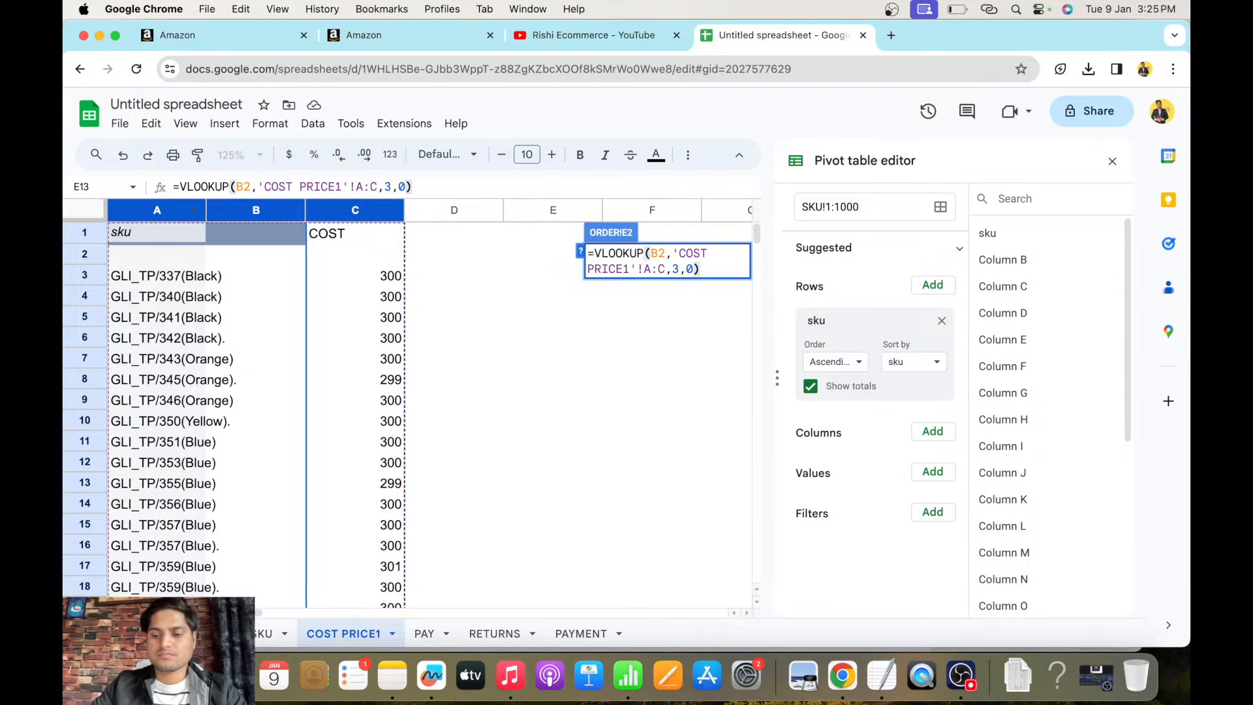
{"action": "key", "text": "Return"}
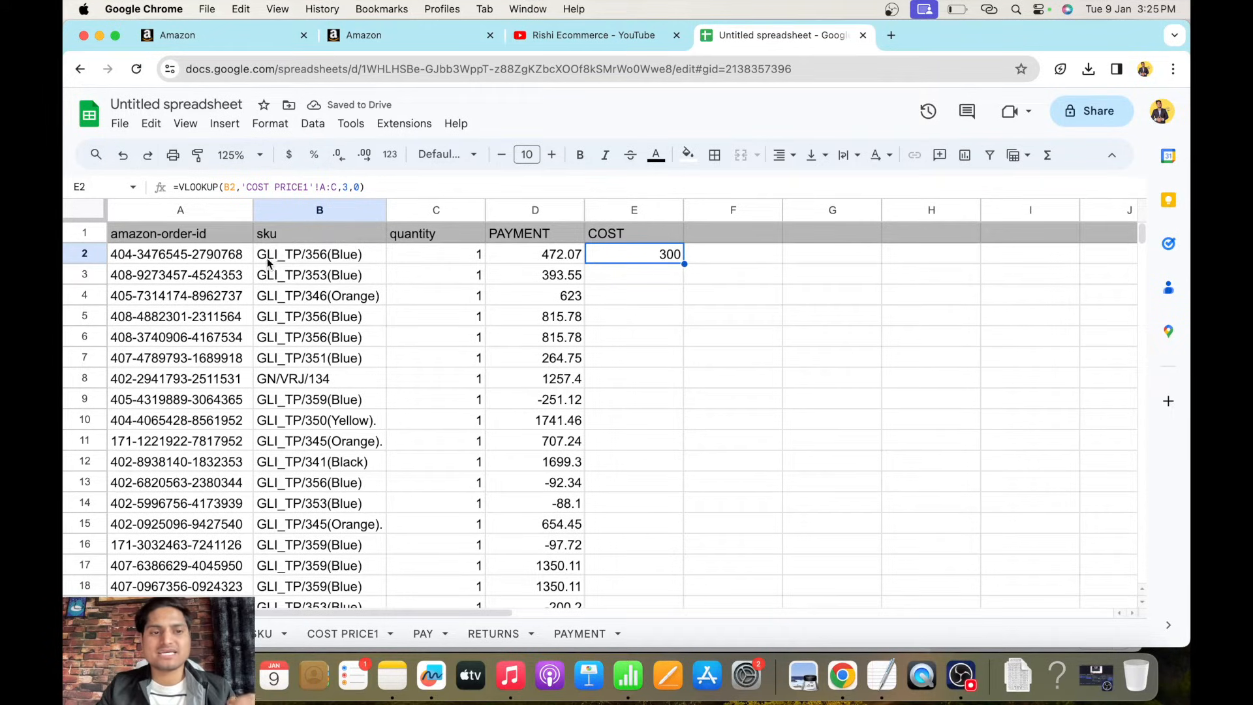
{"action": "left_click_drag", "start_coordinate": [685, 264], "coordinate": [658, 488]}
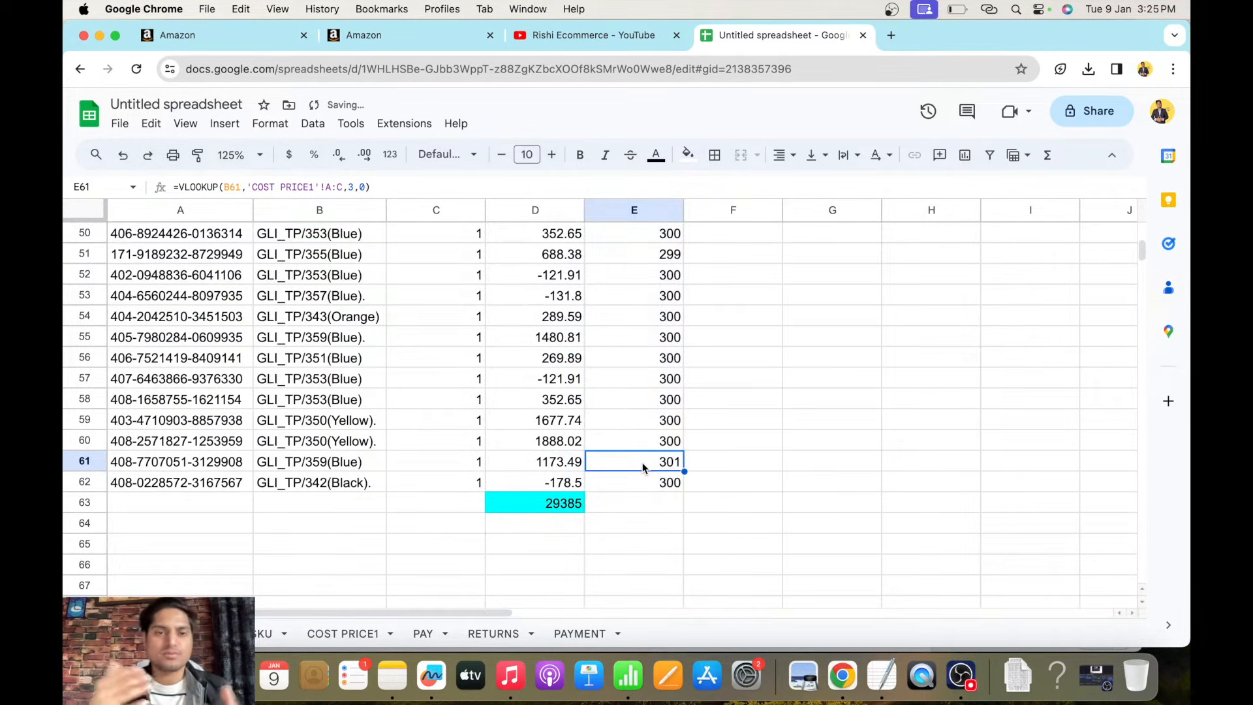
Review the looked-up costs in the COST column against the SKUs of the orders.
{"action": "key", "text": "super+Up"}
{"action": "key", "text": "Down"}
{"action": "key", "text": "Down"}
{"action": "key", "text": "Down"}
{"action": "key", "text": "Down"}
{"action": "key", "text": "Down"}
{"action": "key", "text": "Down"}
{"action": "key", "text": "Down"}
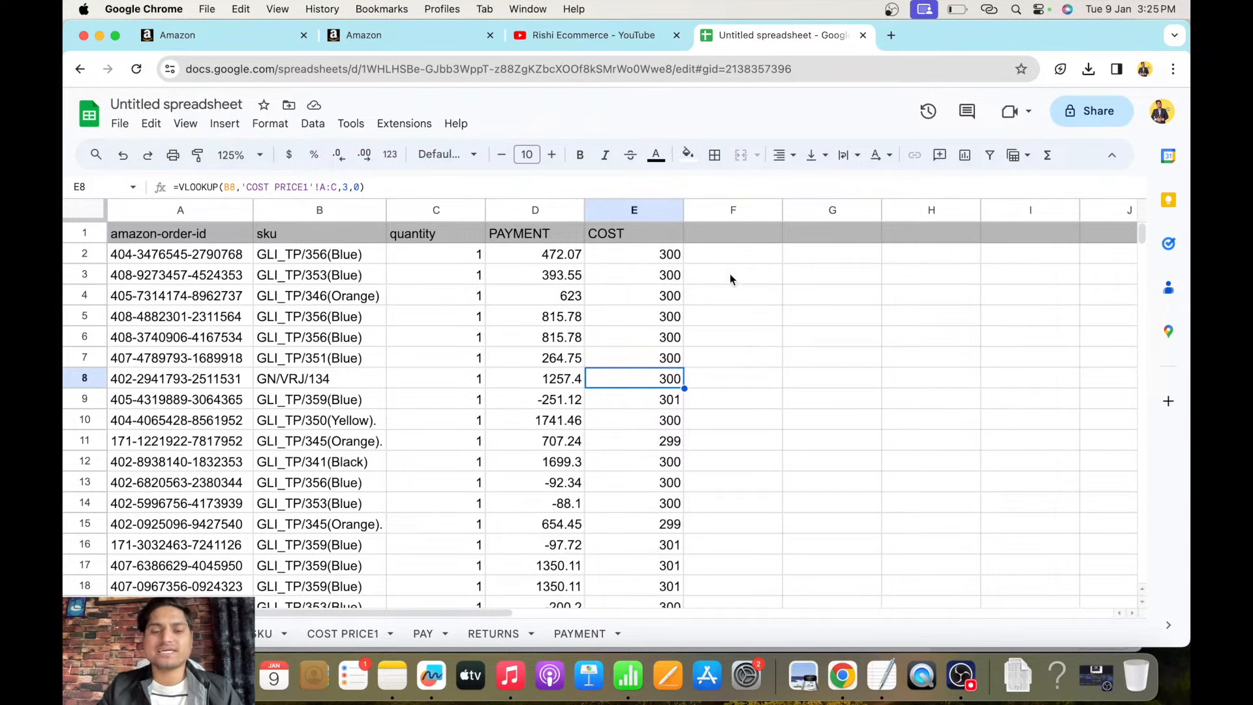
{"action": "left_click", "coordinate": [728, 235]}
{"action": "left_click_drag", "start_coordinate": [648, 253], "coordinate": [633, 636]}
{"action": "left_click", "coordinate": [642, 441]}
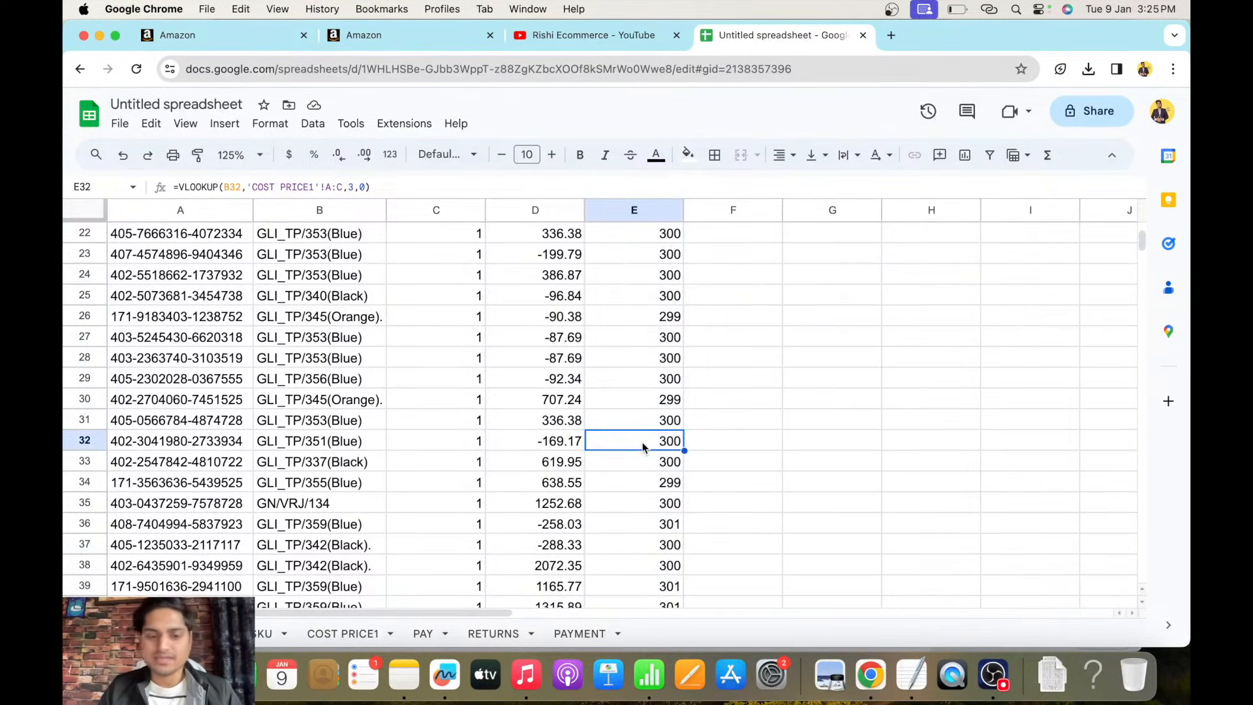
{"action": "key", "text": "super+Up"}
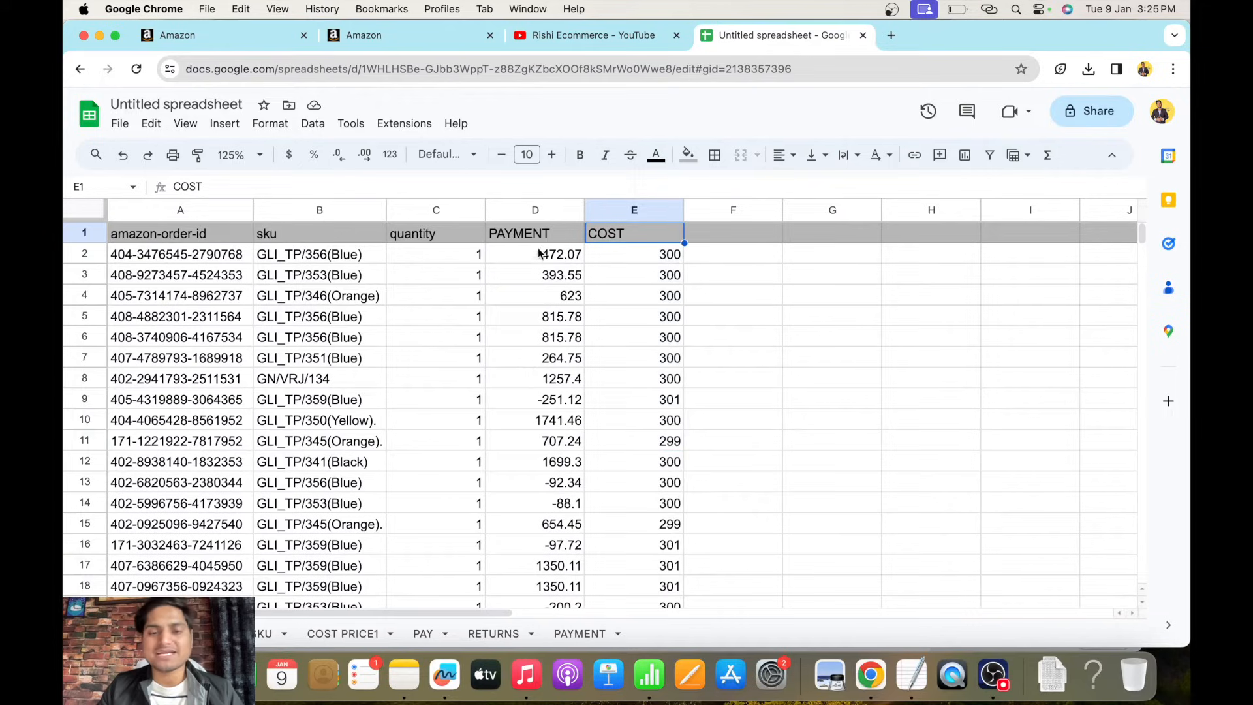
{"action": "left_click_drag", "start_coordinate": [639, 254], "coordinate": [652, 412]}
Add the header "status" in F1 beside the COST column.
{"action": "left_click", "coordinate": [736, 421]}
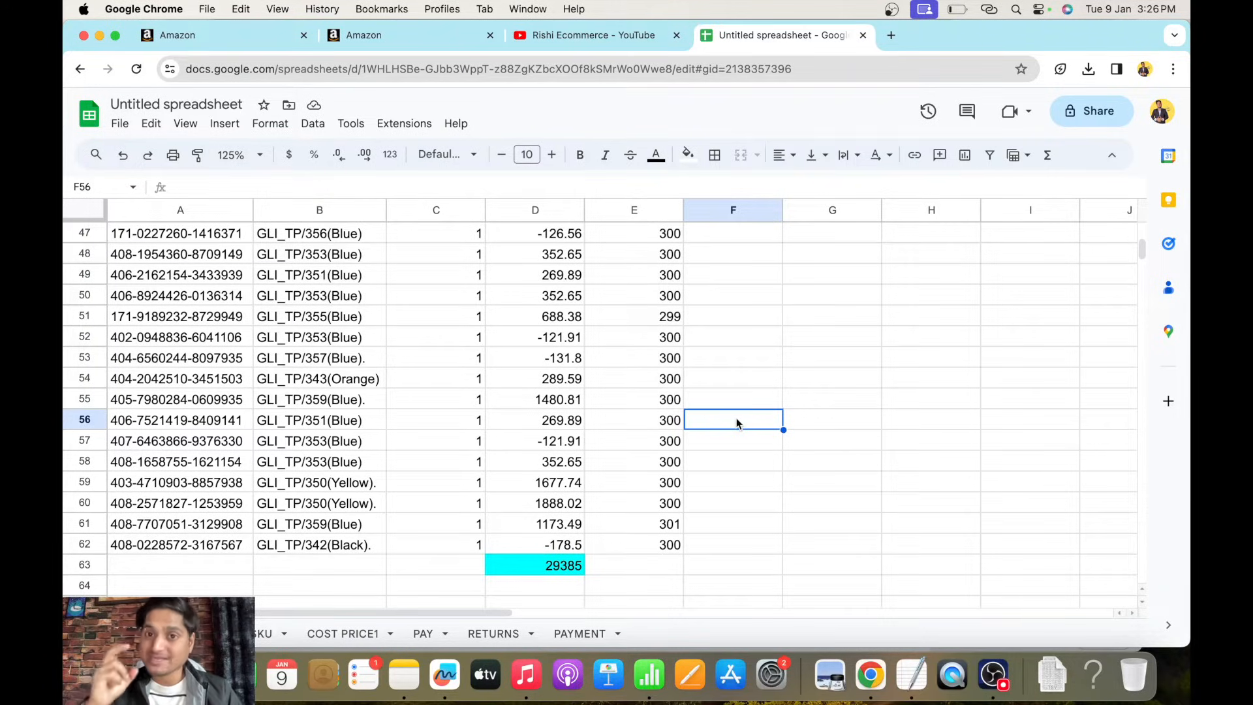
{"action": "key", "text": "super+Up"}
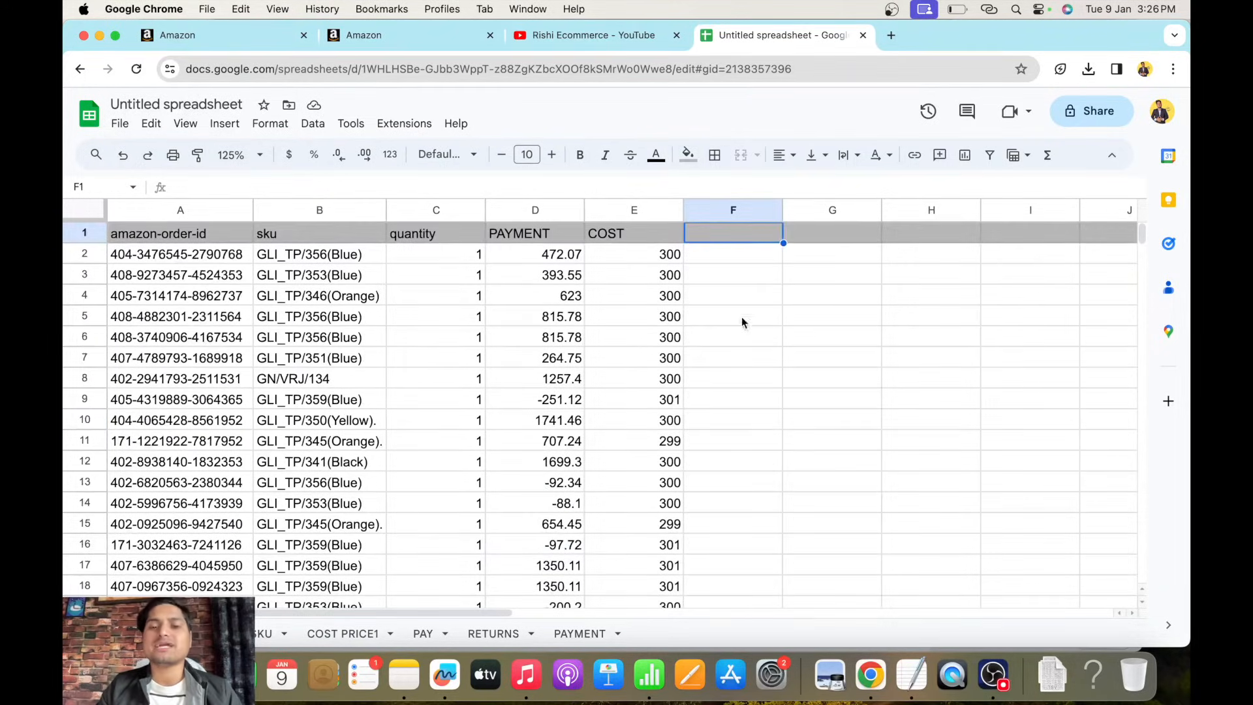
{"action": "type", "text": "st"}
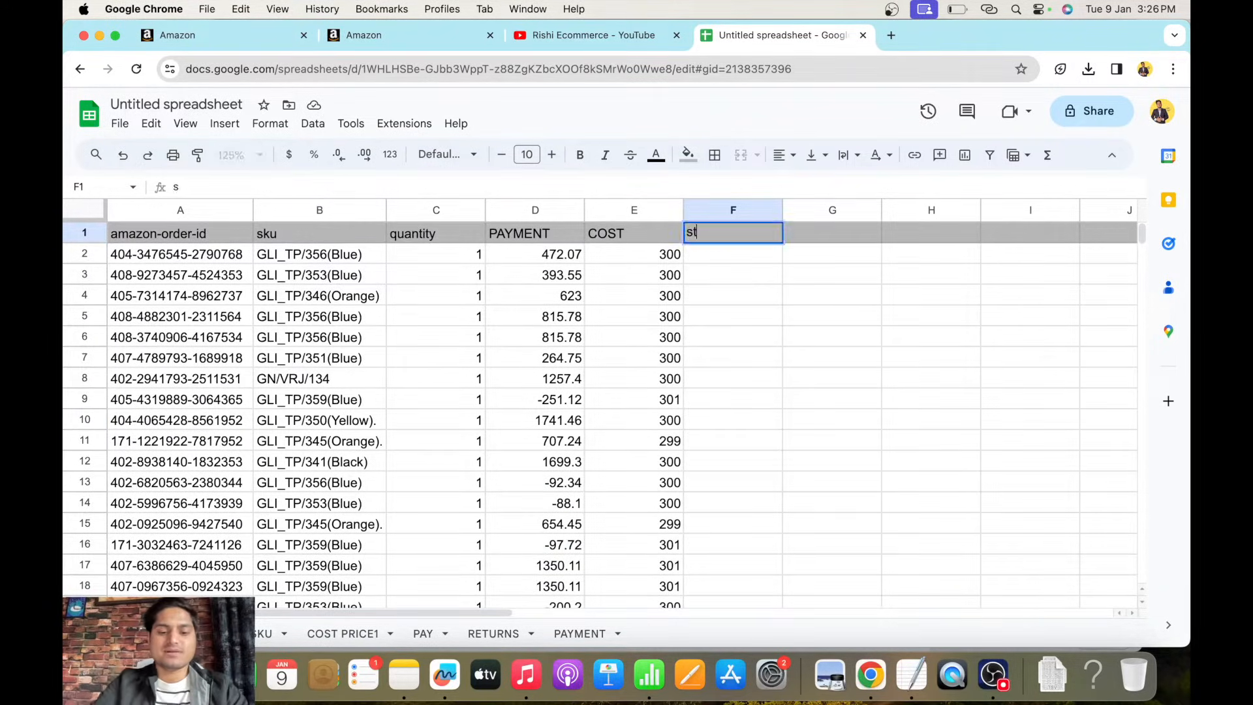
{"action": "type", "text": "autu"}
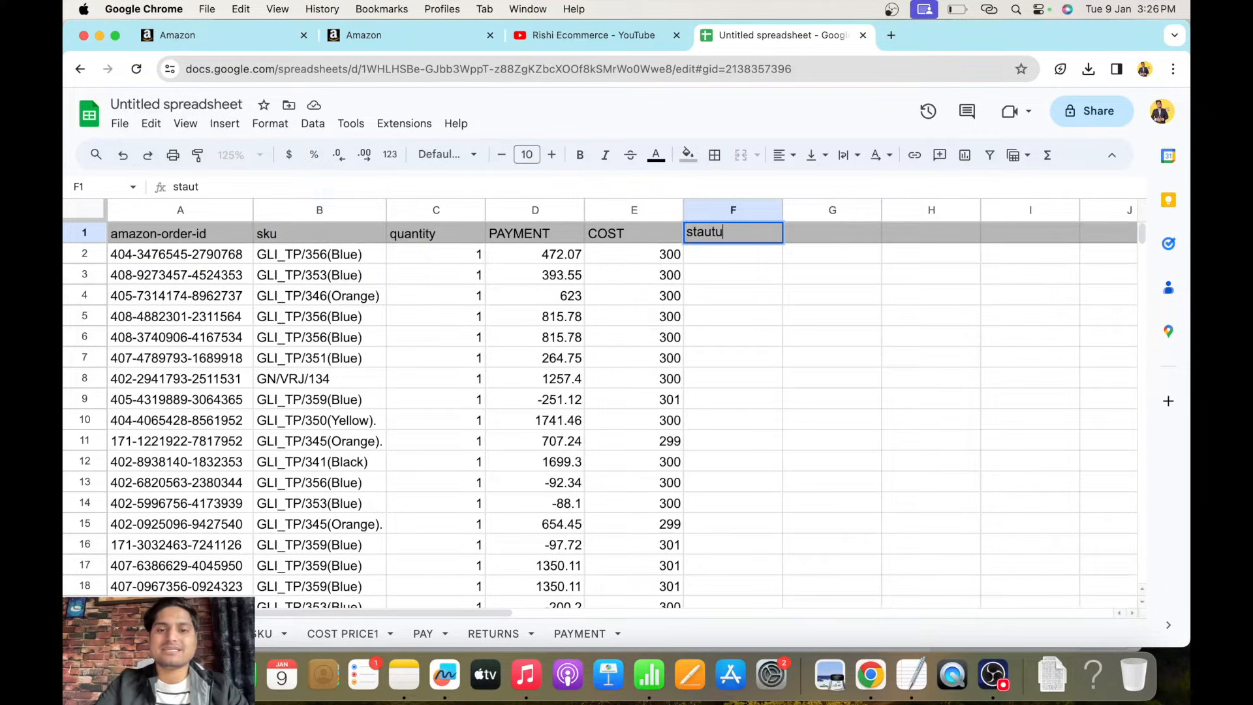
{"action": "key", "text": "BackSpace"}
{"action": "key", "text": "BackSpace"}
{"action": "key", "text": "BackSpace"}
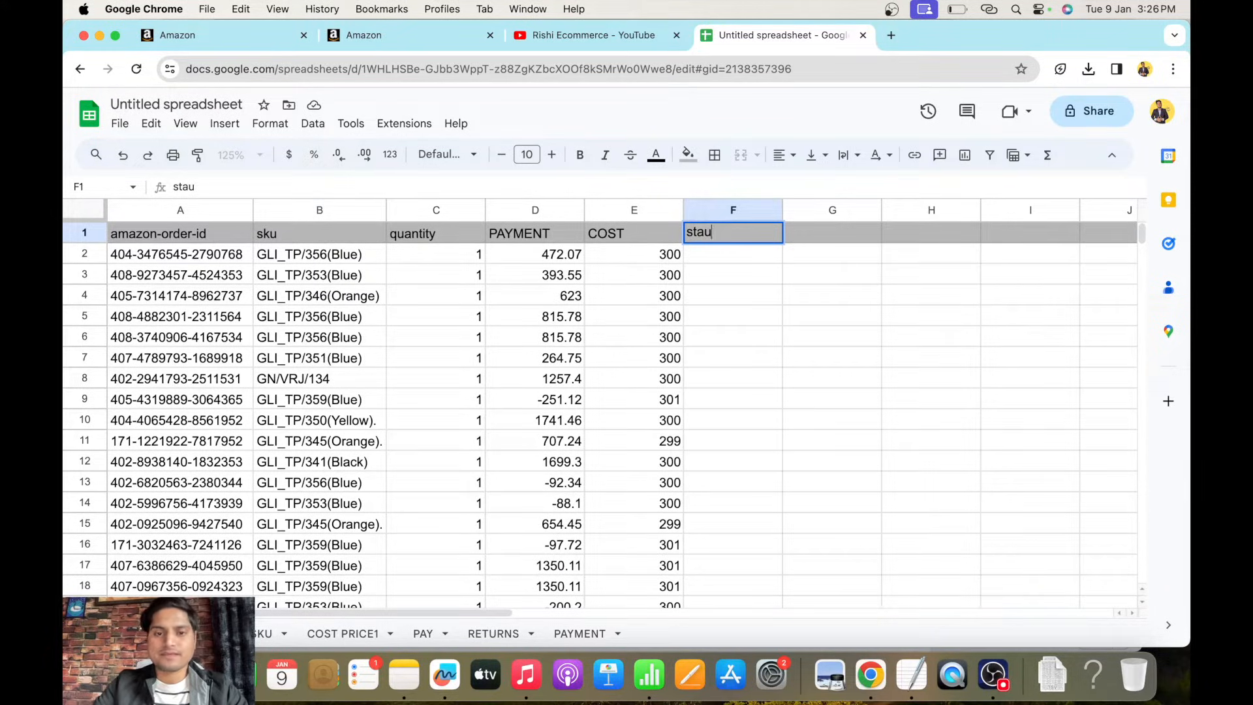
{"action": "type", "text": "tus"}
{"action": "key", "text": "Return"}
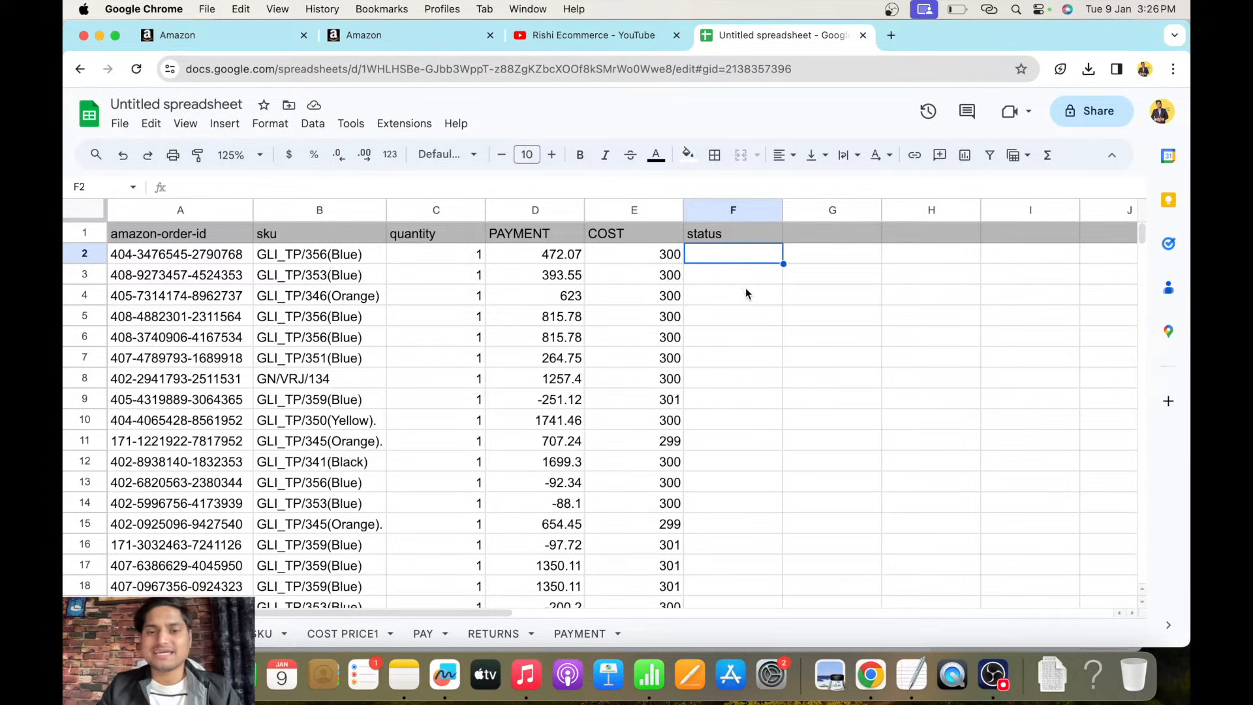
Check the RETURNS sheet and start a VLOOKUP formula in F2 of the ORDER sheet with the order ID in A2 as search key.
{"action": "left_click", "coordinate": [494, 634]}
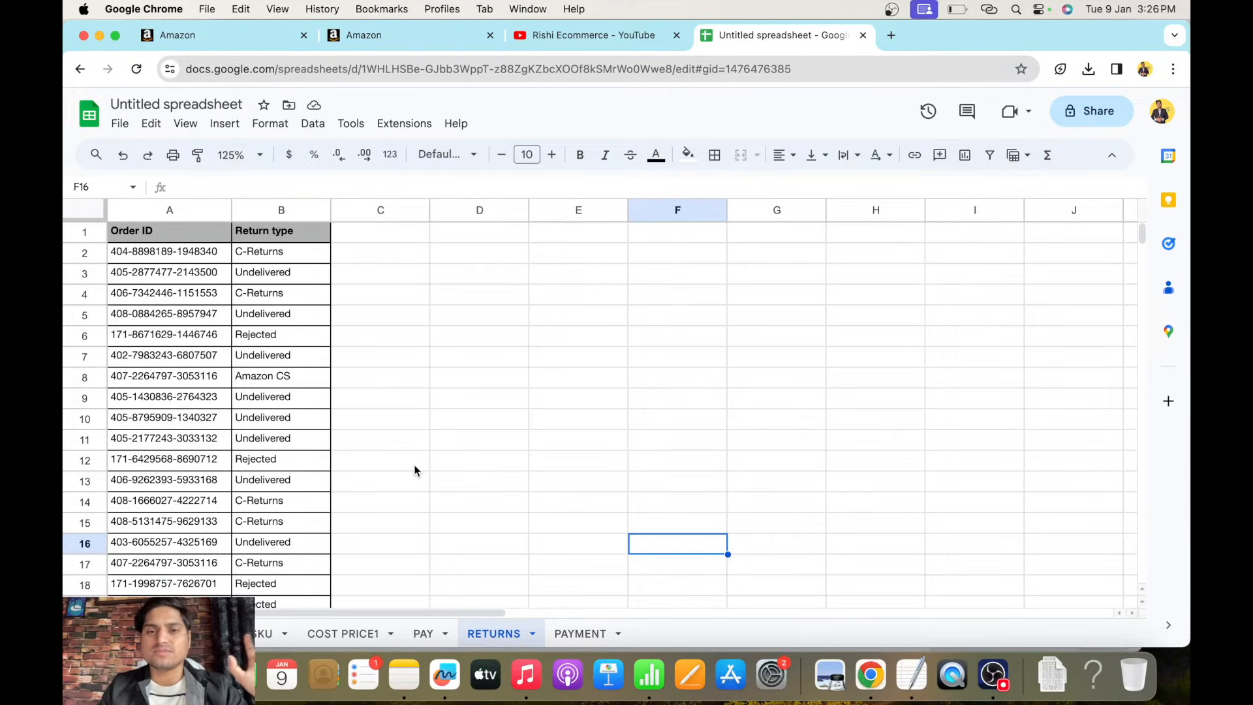
{"action": "left_click", "coordinate": [185, 633]}
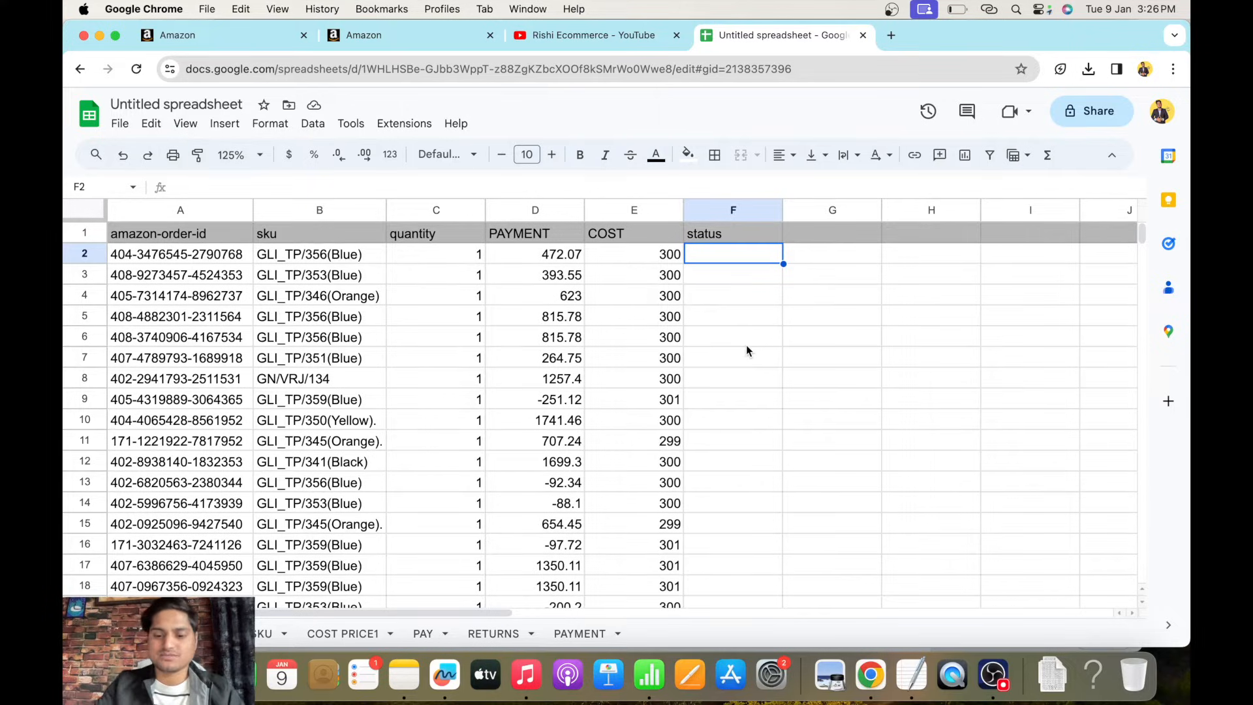
{"action": "type", "text": "=vl"}
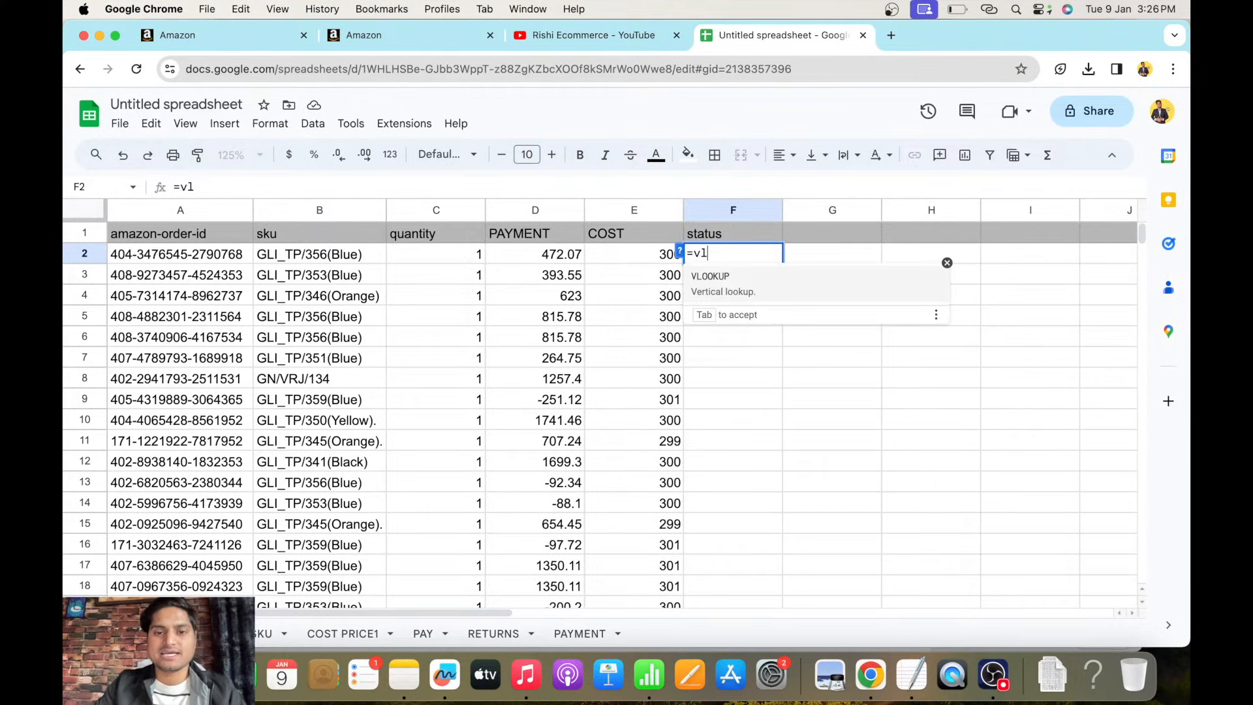
{"action": "key", "text": "Left"}
{"action": "key", "text": "Left"}
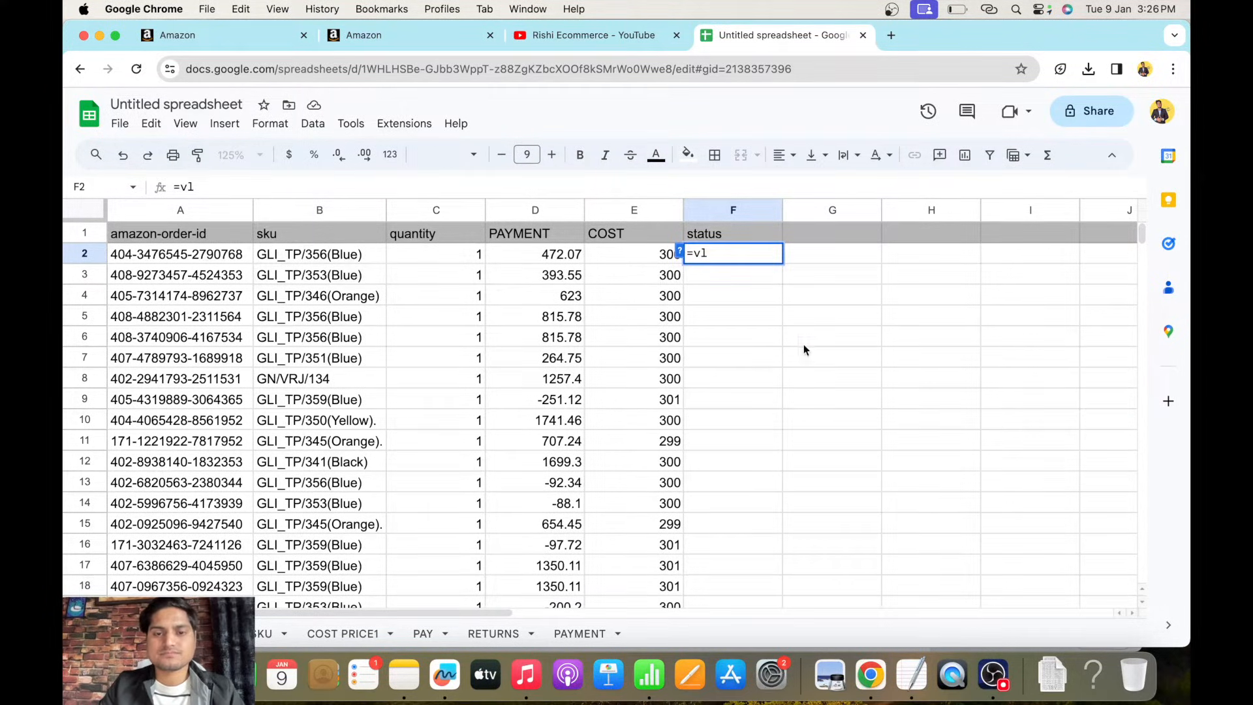
{"action": "left_click", "coordinate": [724, 255]}
{"action": "key", "text": "Tab"}
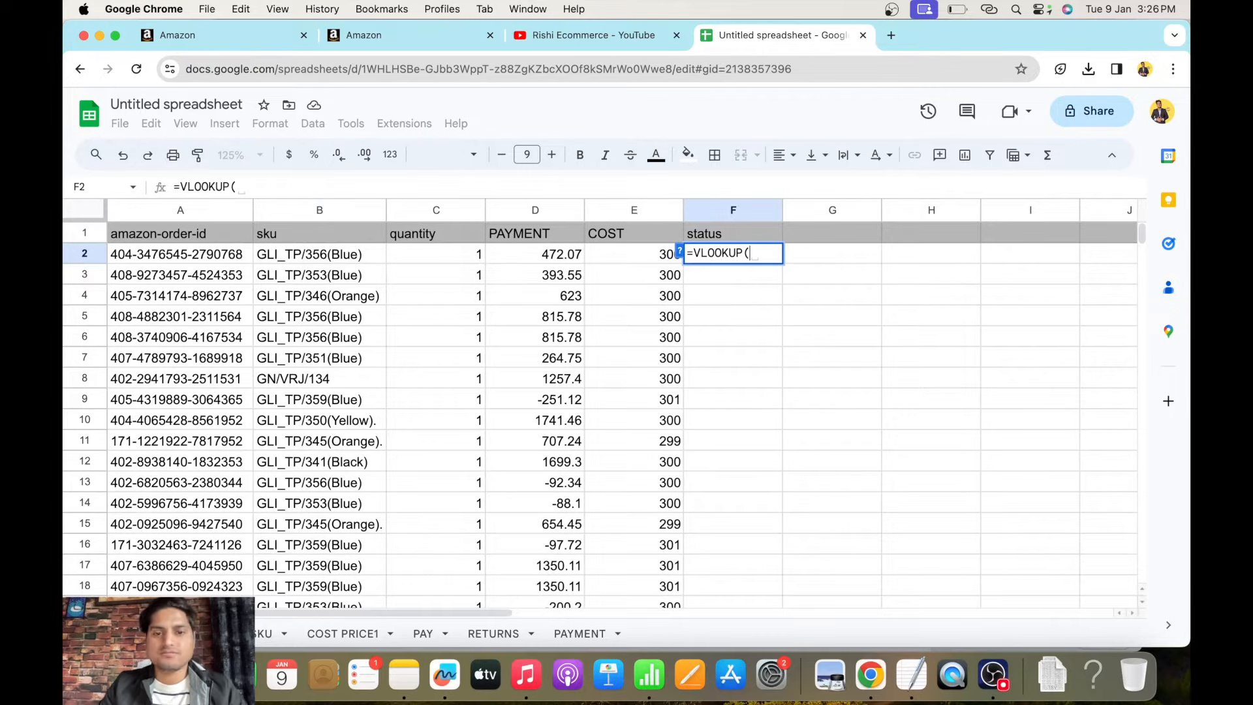
{"action": "left_click", "coordinate": [180, 254]}
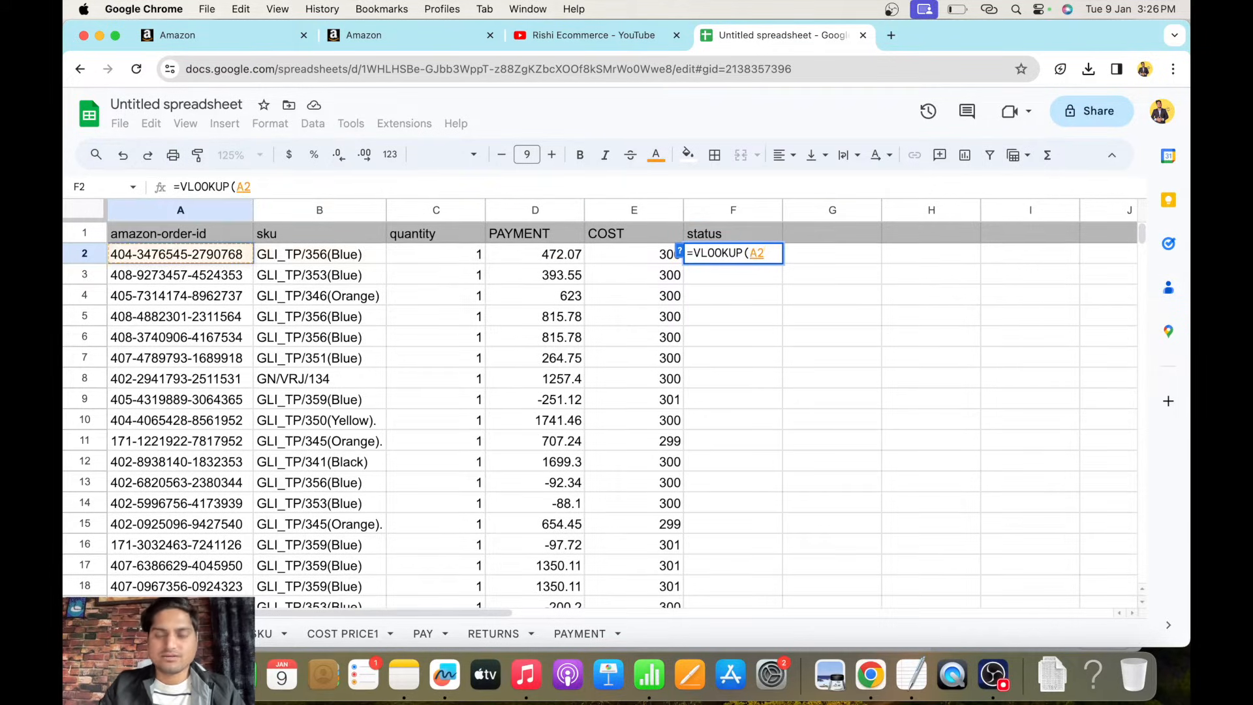
{"action": "type", "text": ","}
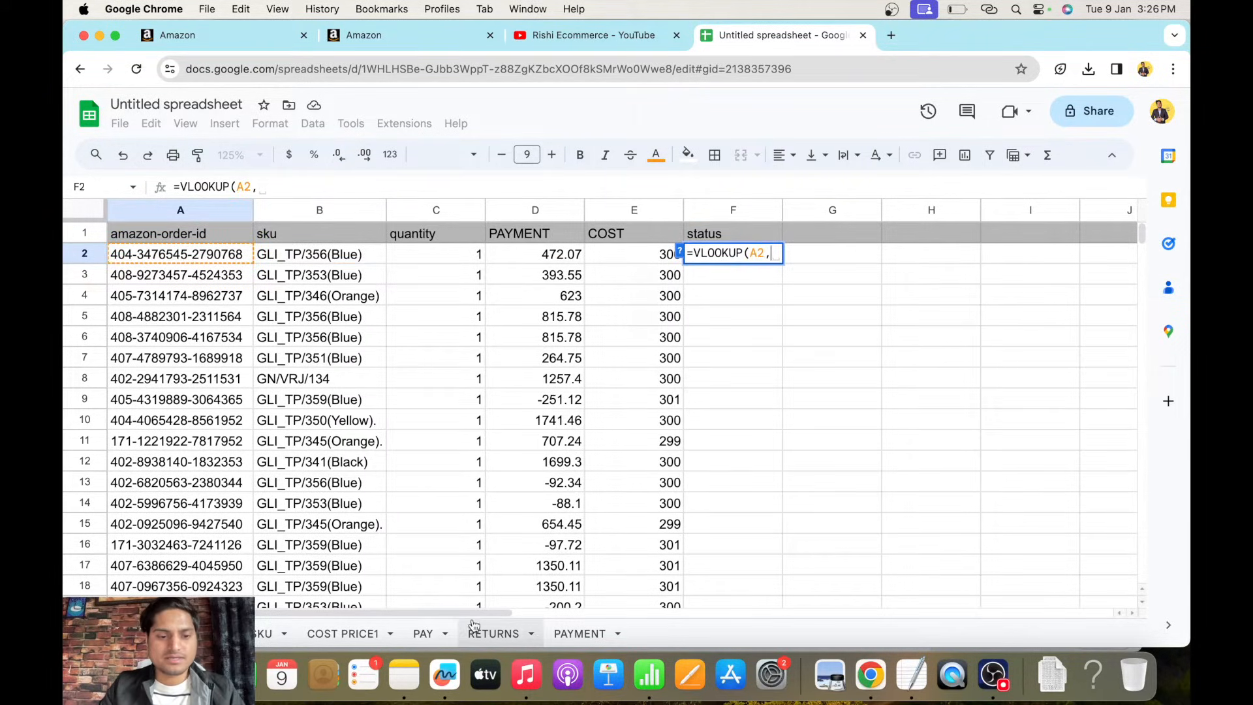
Complete the F2 status formula with range RETURNS!A:B, column 2 and exact match 0.
{"action": "left_click", "coordinate": [494, 635]}
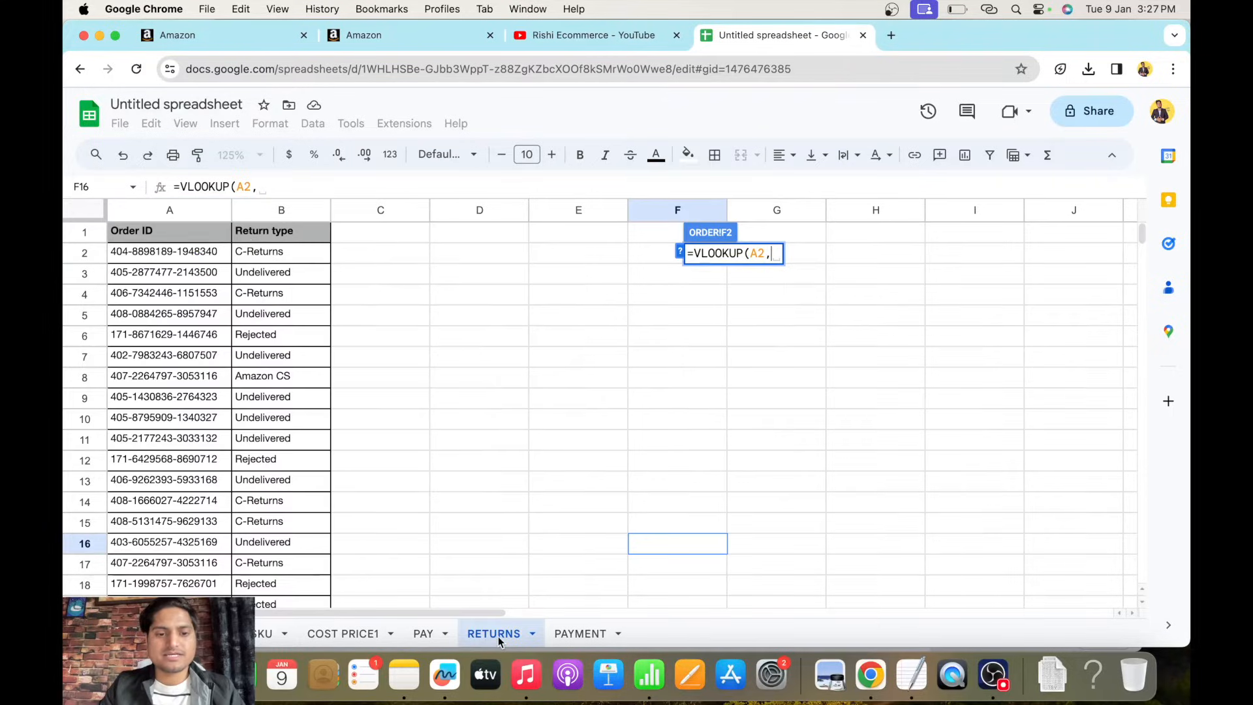
{"action": "left_click", "coordinate": [169, 216]}
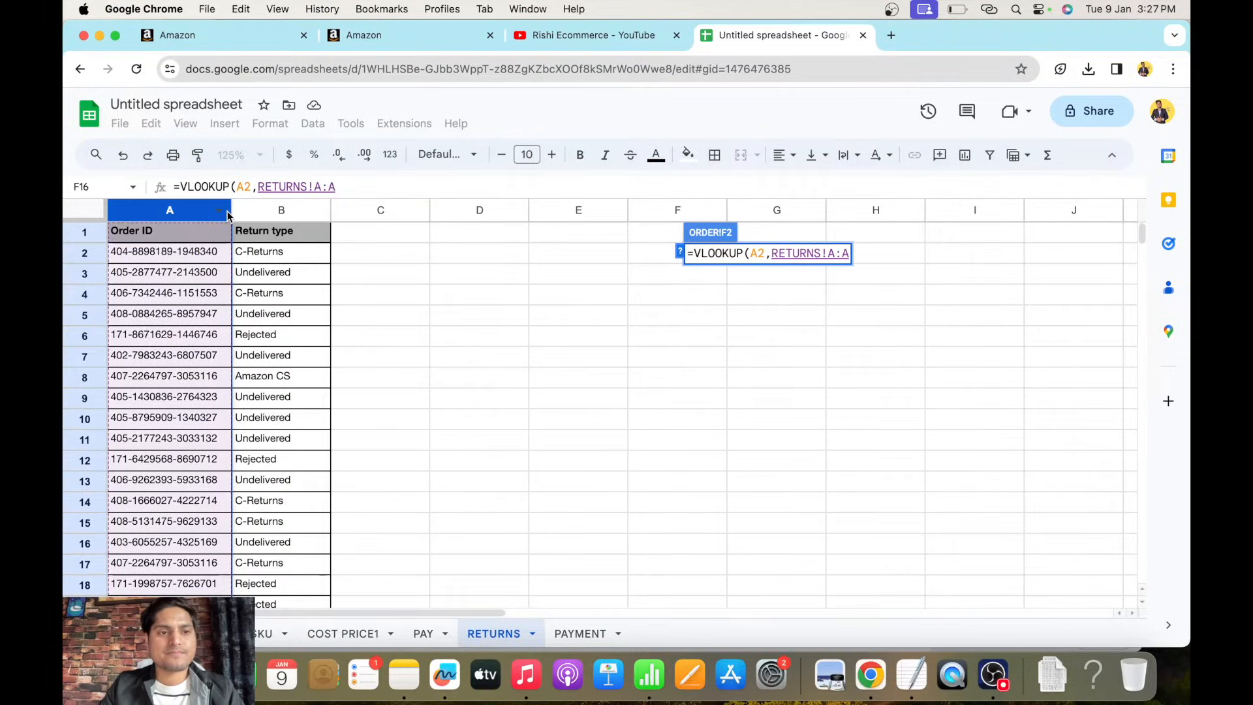
{"action": "left_click_drag", "start_coordinate": [193, 215], "coordinate": [281, 211]}
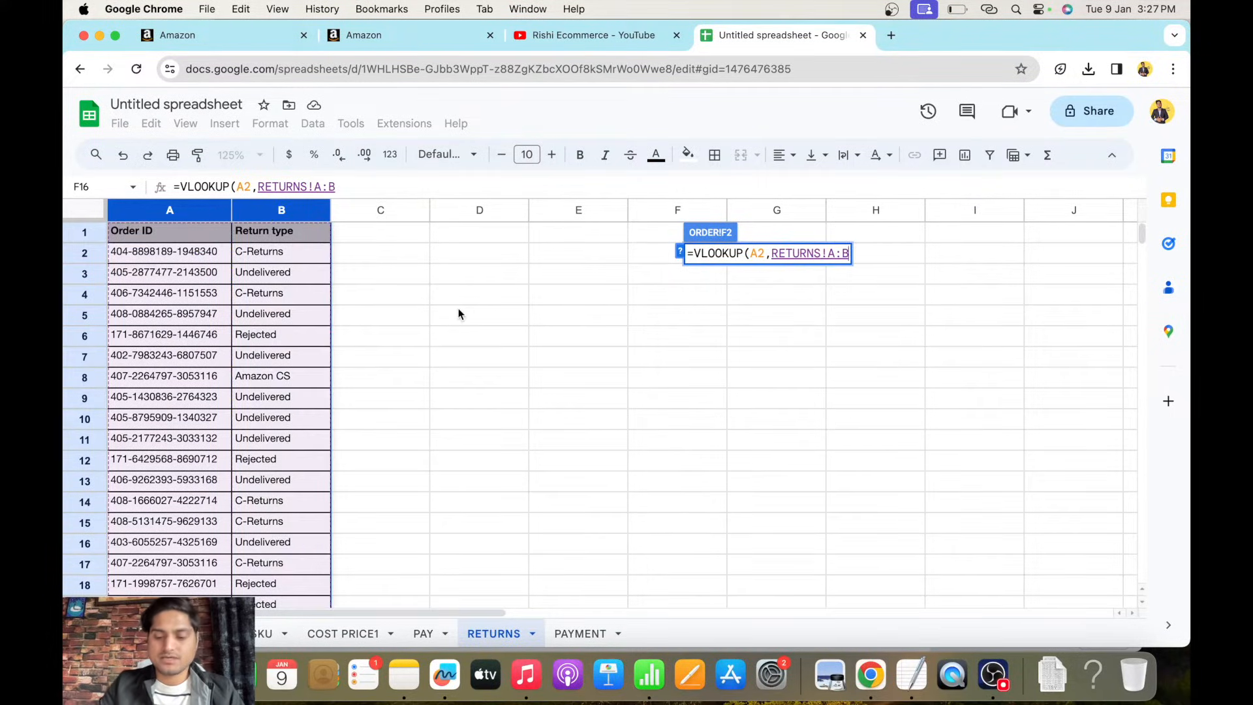
{"action": "type", "text": ",2"}
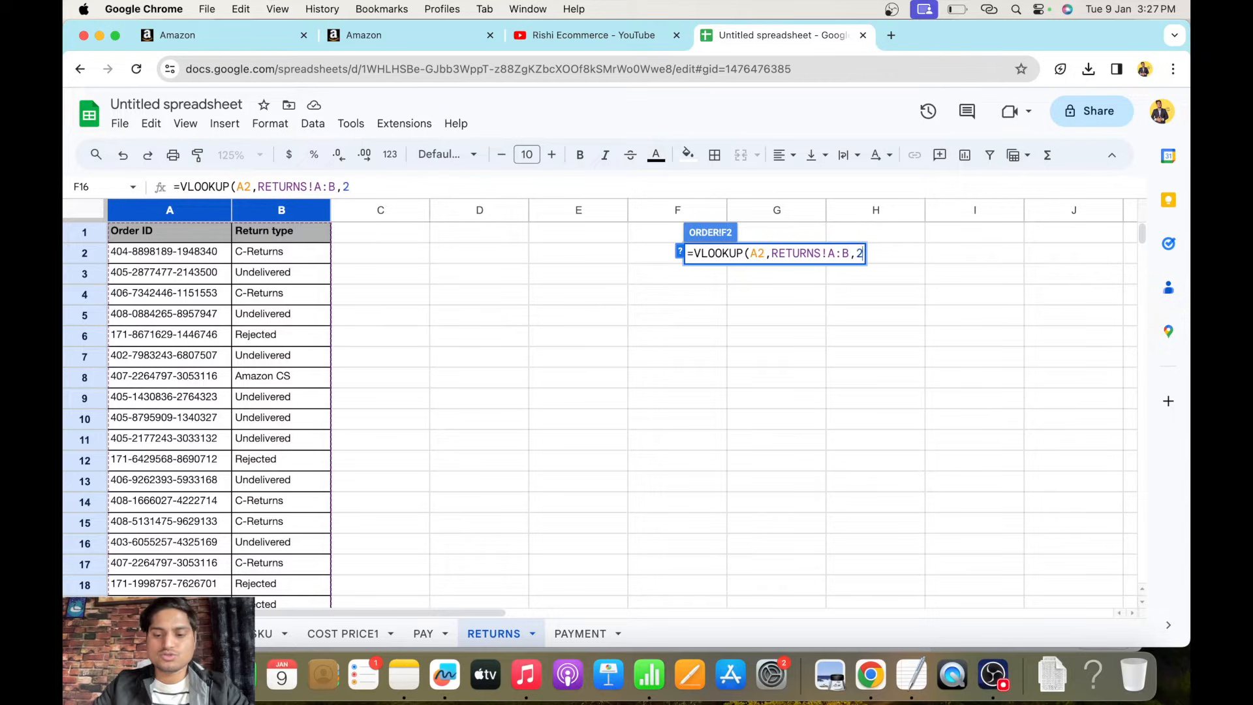
{"action": "type", "text": ",0"}
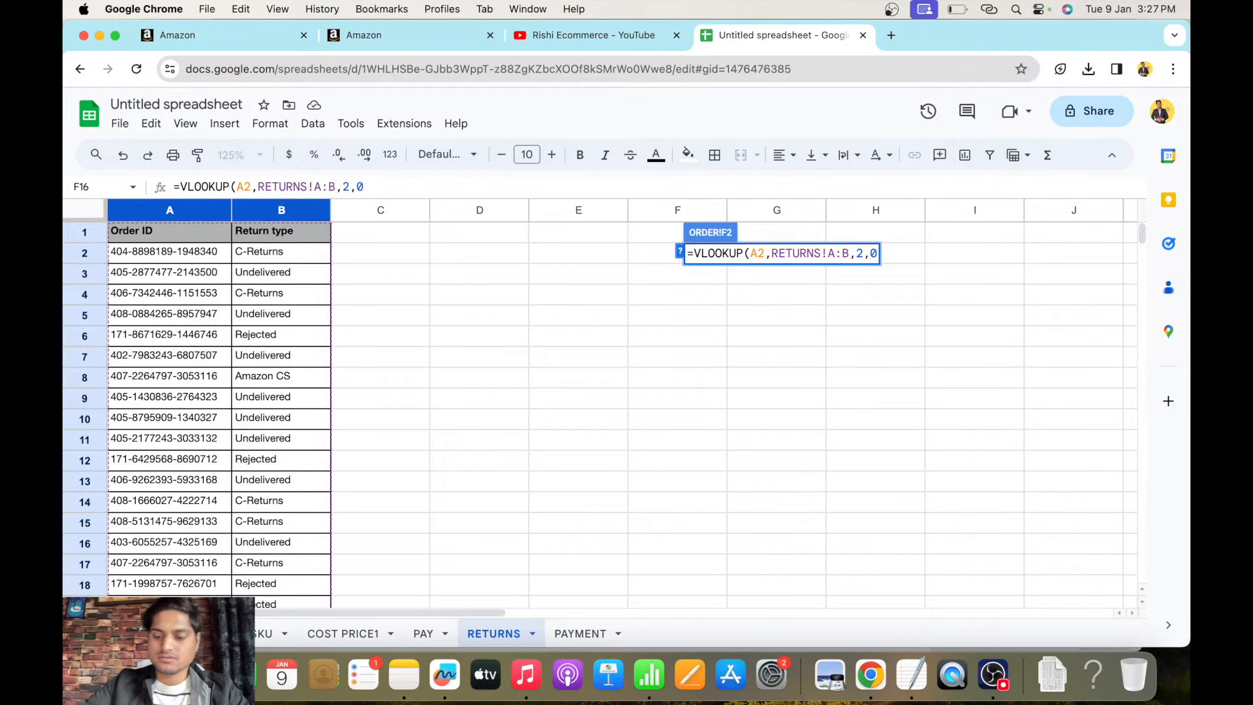
{"action": "type", "text": ")"}
{"action": "key", "text": "Return"}
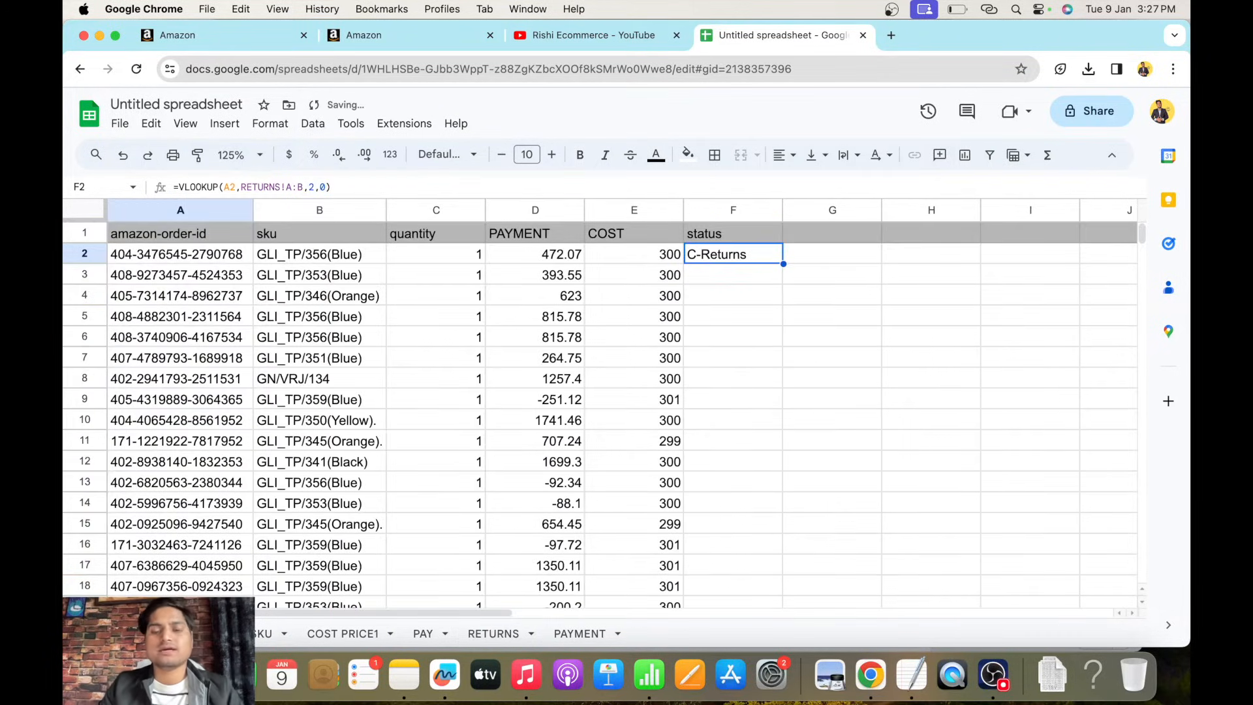
Check the payment in D2 against the return status in F2 for the first order.
{"action": "key", "text": "Up"}
{"action": "key", "text": "Left"}
{"action": "key", "text": "Left"}
{"action": "key", "text": "Left"}
{"action": "key", "text": "Left"}
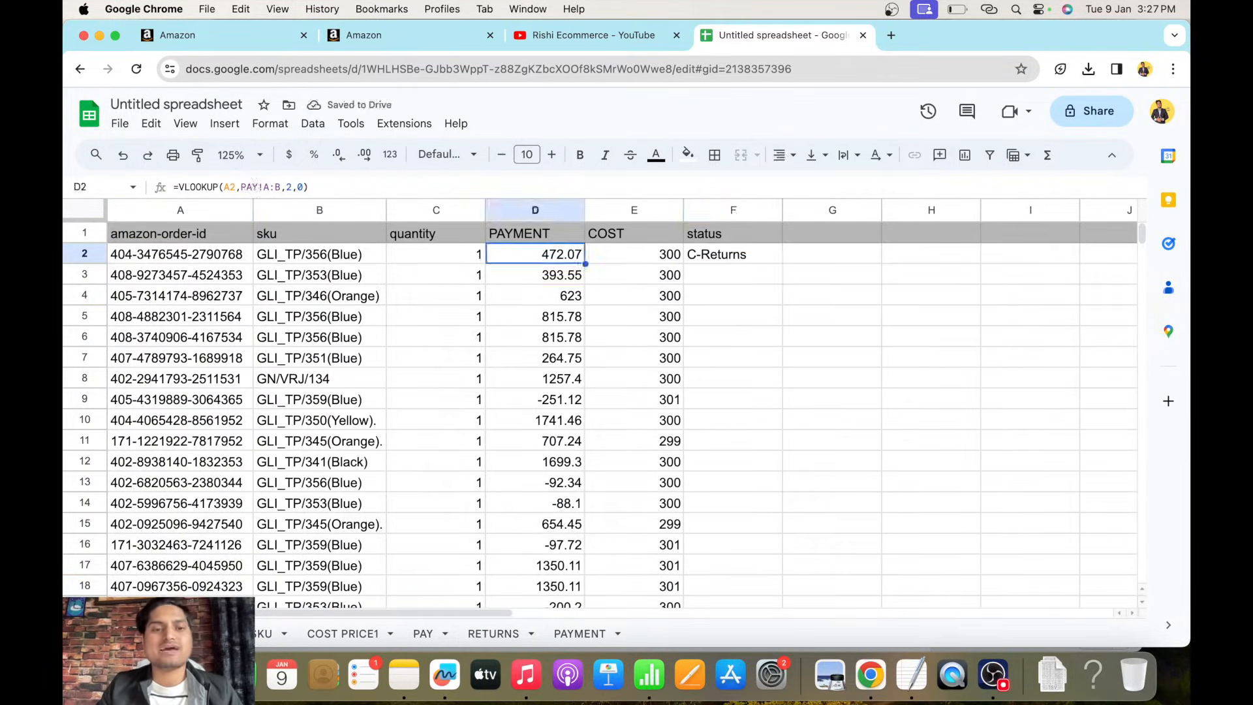
{"action": "key", "text": "Right"}
{"action": "key", "text": "Right"}
{"action": "key", "text": "Right"}
{"action": "key", "text": "Right"}
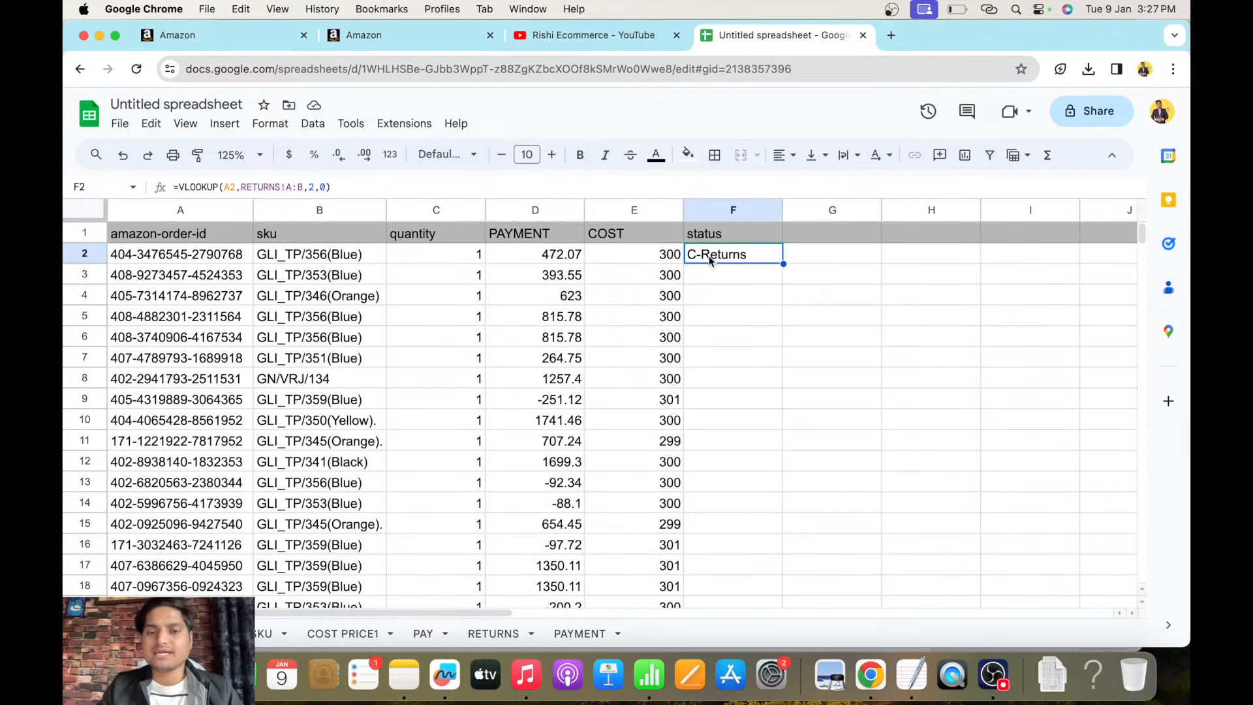
{"action": "left_click", "coordinate": [561, 254]}
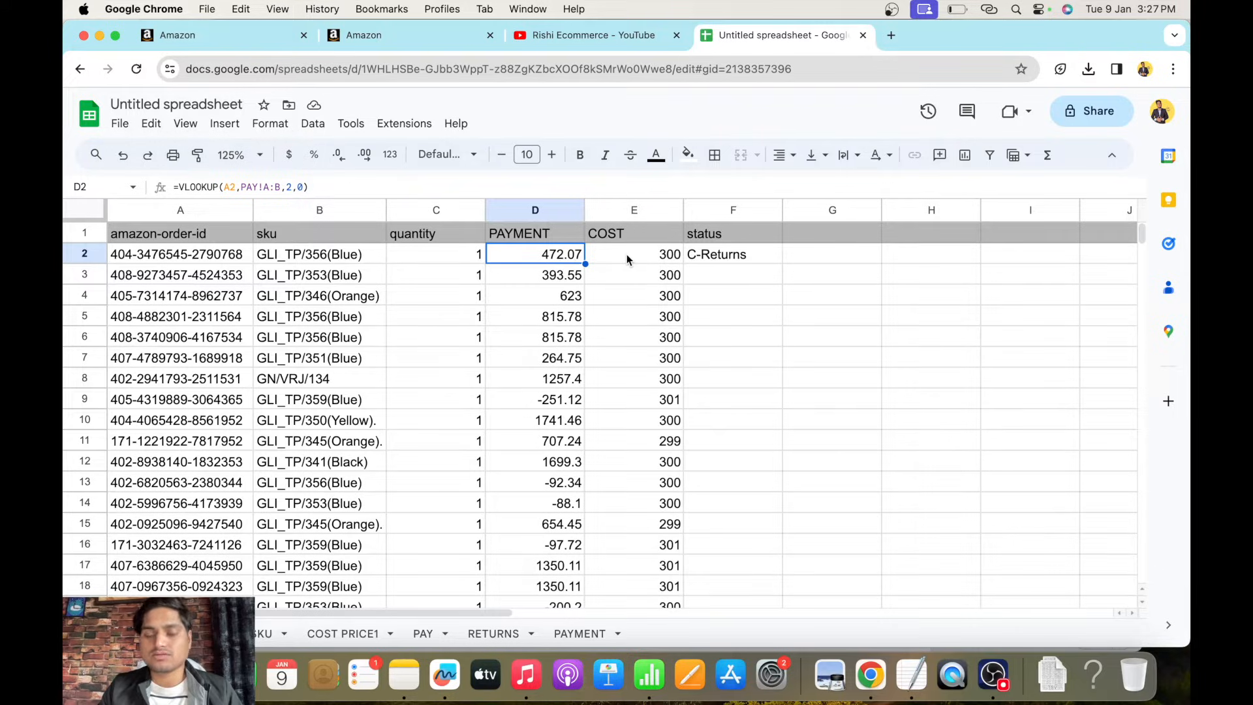
Copy the first order's ID from A2 and look through the PAY, RETURNS and PAYMENT sheets for its payment source.
{"action": "left_click", "coordinate": [213, 253]}
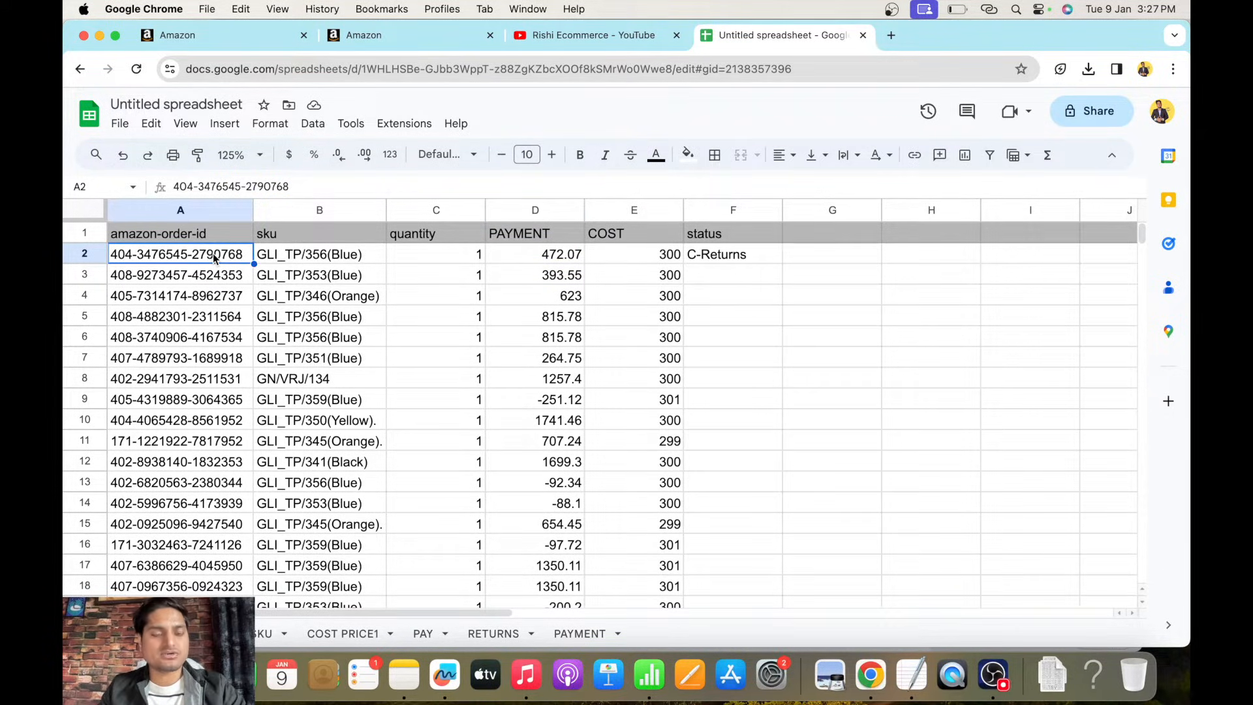
{"action": "key", "text": "super+c"}
{"action": "left_click", "coordinate": [423, 633]}
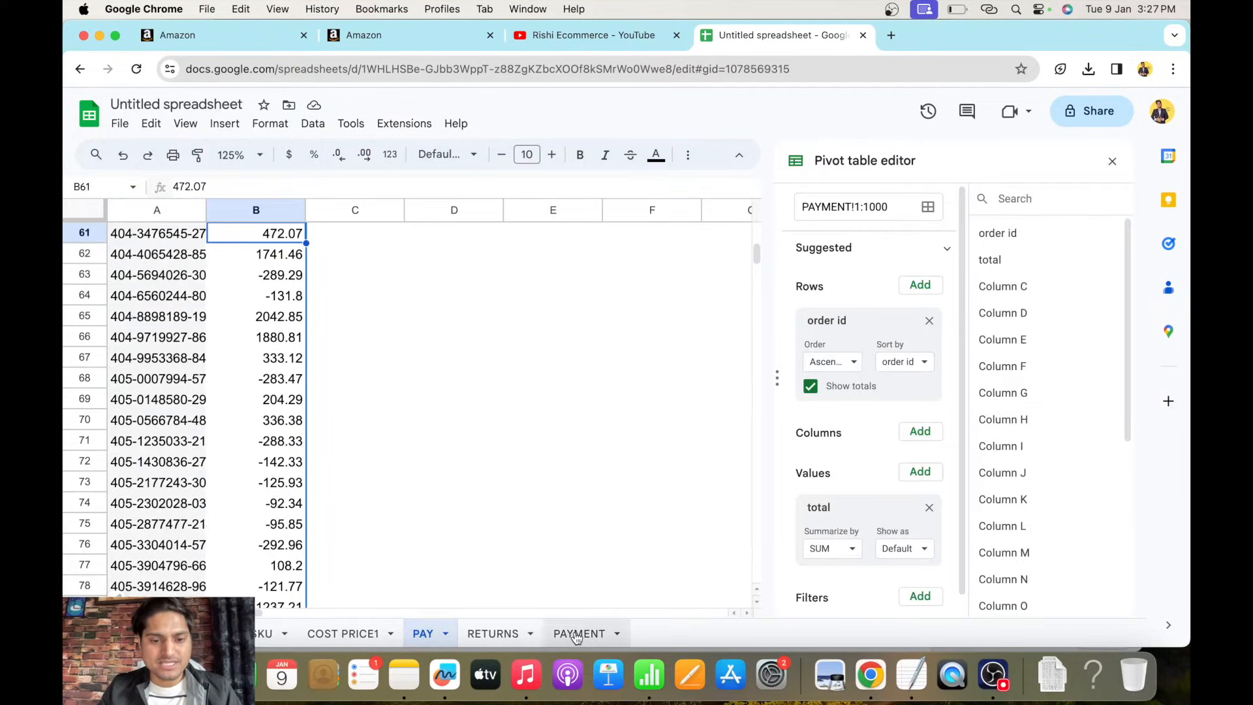
{"action": "left_click", "coordinate": [577, 633]}
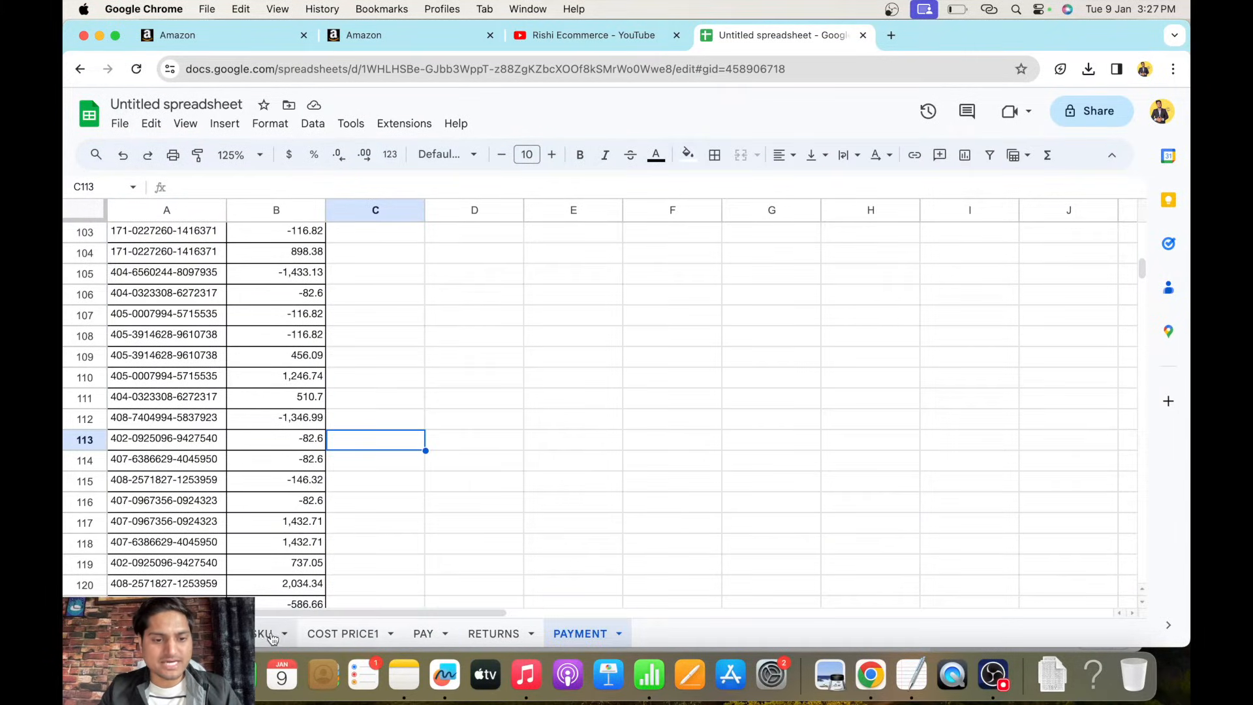
{"action": "left_click", "coordinate": [338, 634]}
{"action": "left_click", "coordinate": [423, 633]}
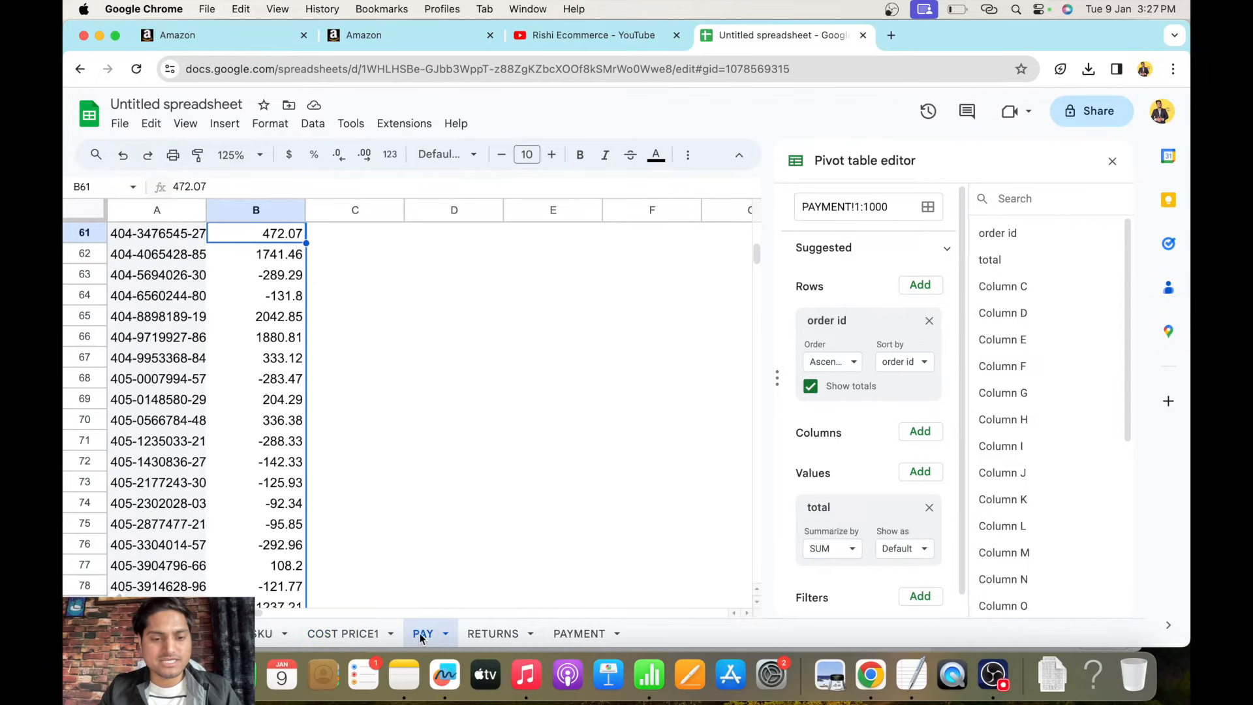
{"action": "left_click", "coordinate": [500, 637]}
{"action": "left_click", "coordinate": [578, 634]}
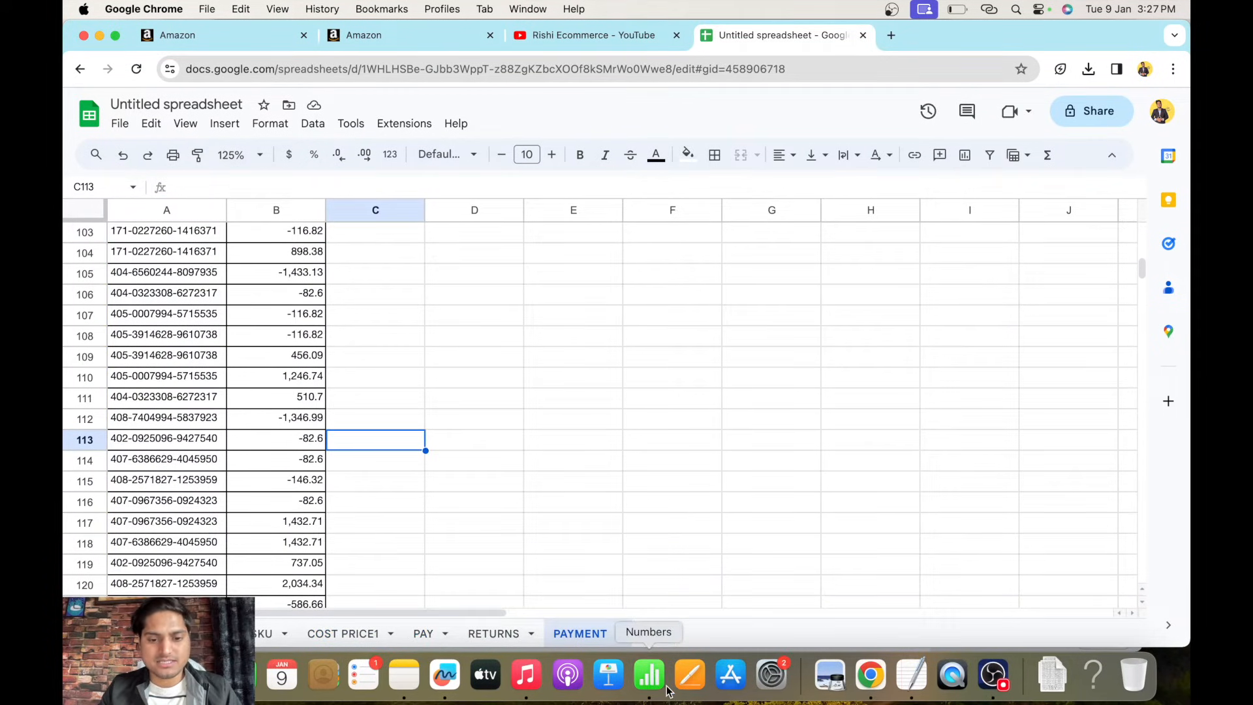
Switch to Numbers, look over the returns report and close it to get to the CustomUnifiedTransaction report.
{"action": "left_click", "coordinate": [644, 681]}
{"action": "scroll", "coordinate": [601, 372], "scroll_direction": "up", "scroll_amount": 20}
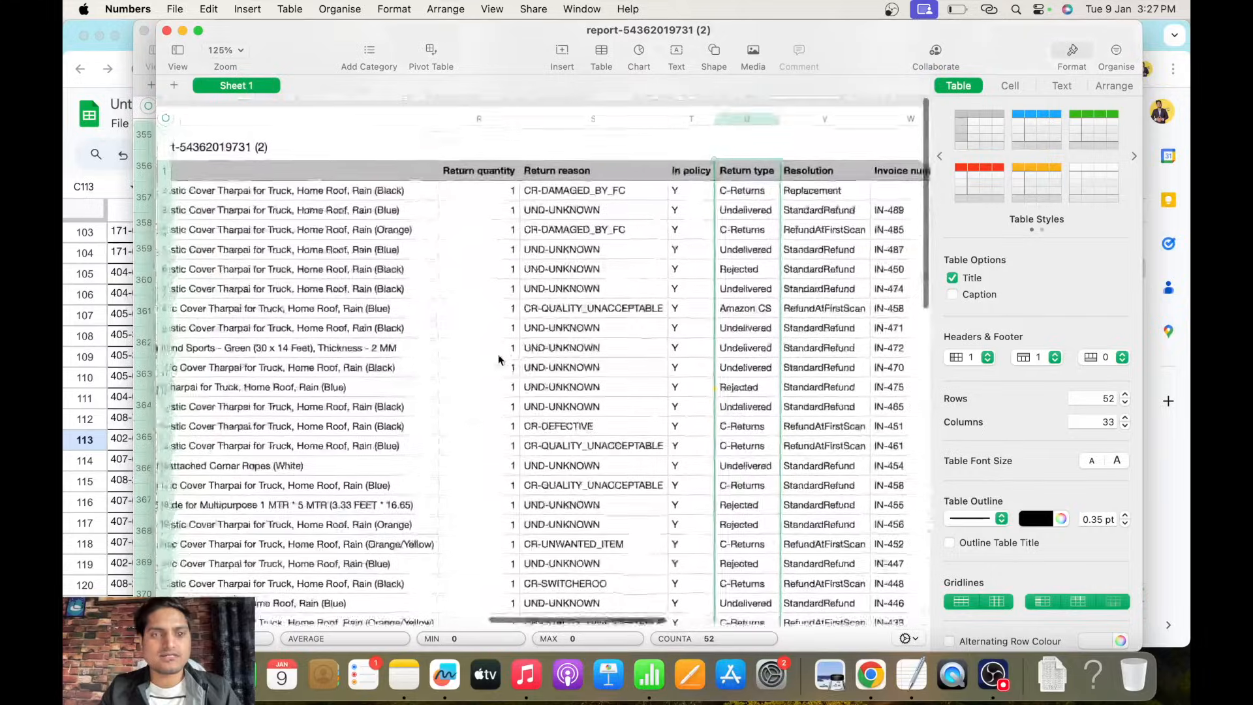
{"action": "scroll", "coordinate": [499, 358], "scroll_direction": "right", "scroll_amount": 20}
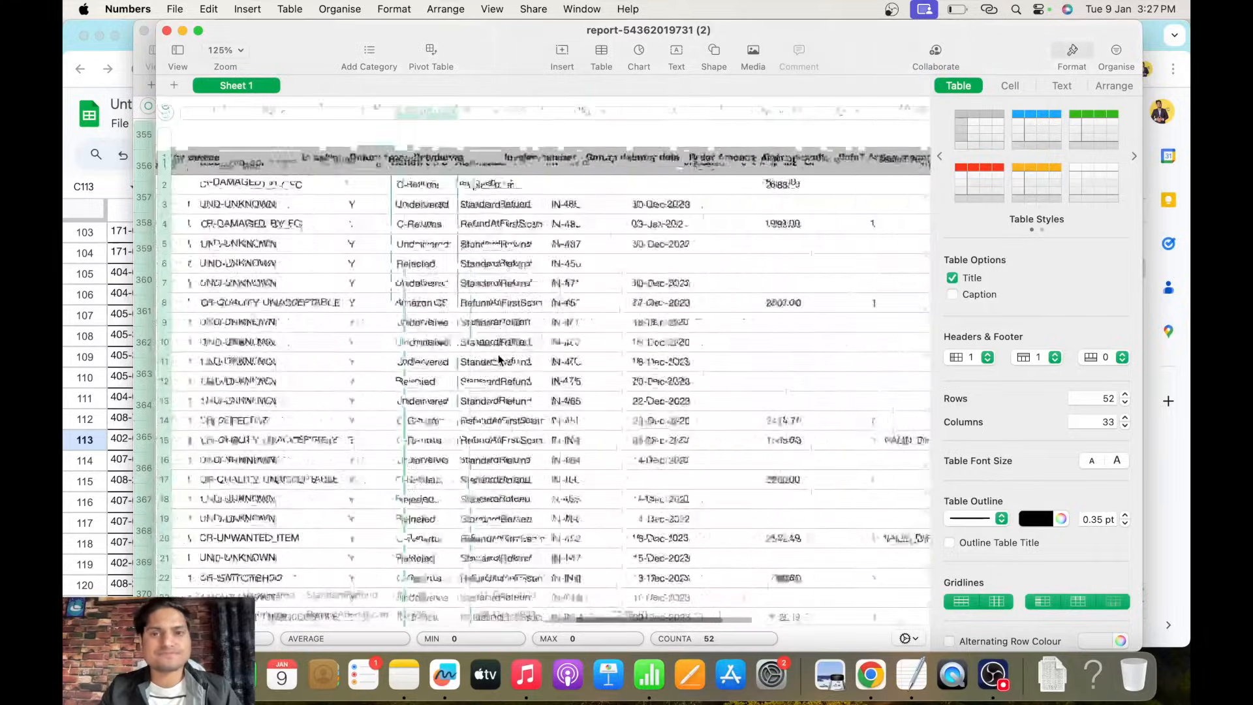
{"action": "scroll", "coordinate": [499, 358], "scroll_direction": "left", "scroll_amount": 20}
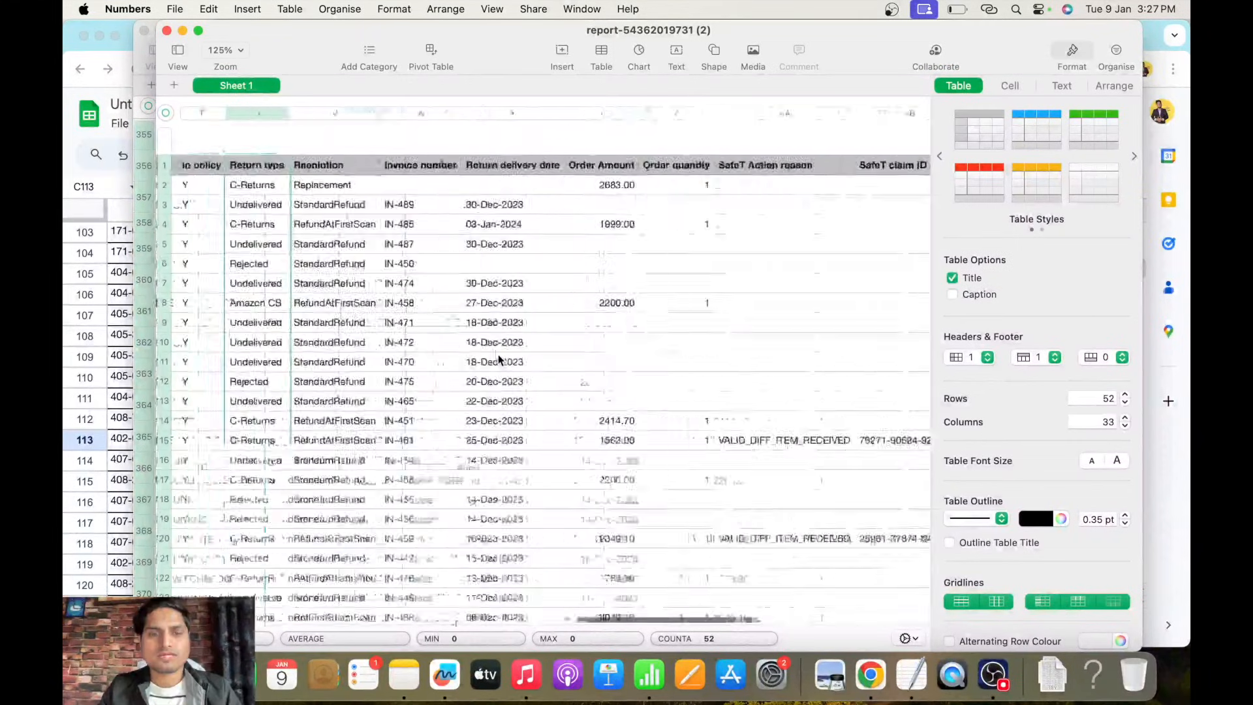
{"action": "scroll", "coordinate": [498, 358], "scroll_direction": "left", "scroll_amount": 15}
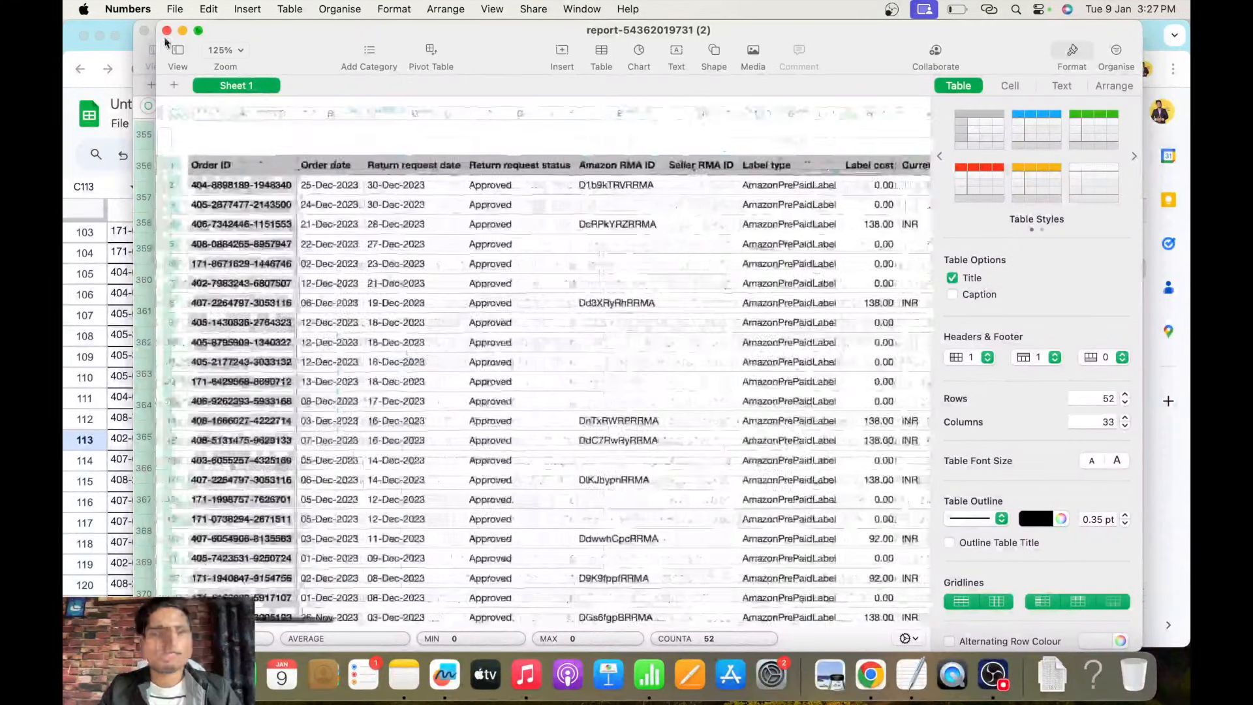
{"action": "left_click", "coordinate": [167, 30]}
Search the CustomUnifiedTransaction report for the copied order ID and go through every match, checking its transaction type.
{"action": "scroll", "coordinate": [421, 317], "scroll_direction": "left", "scroll_amount": 5}
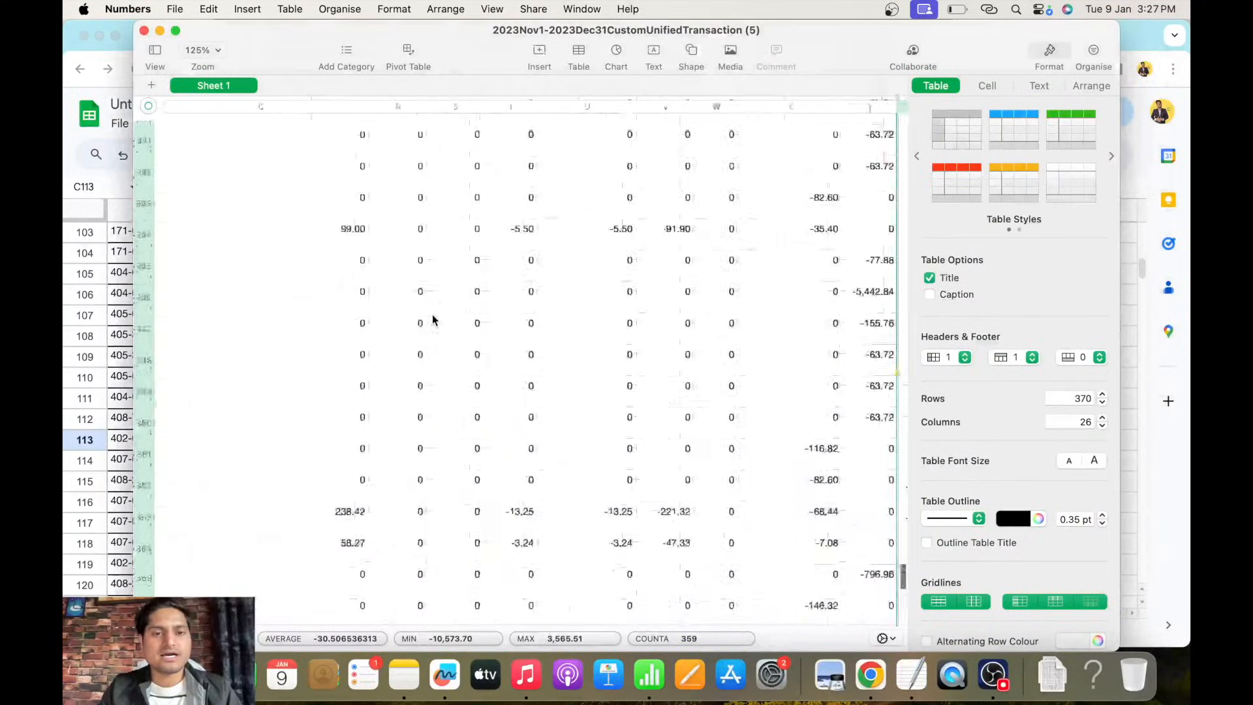
{"action": "scroll", "coordinate": [433, 320], "scroll_direction": "left", "scroll_amount": 10}
{"action": "scroll", "coordinate": [433, 320], "scroll_direction": "up", "scroll_amount": 10}
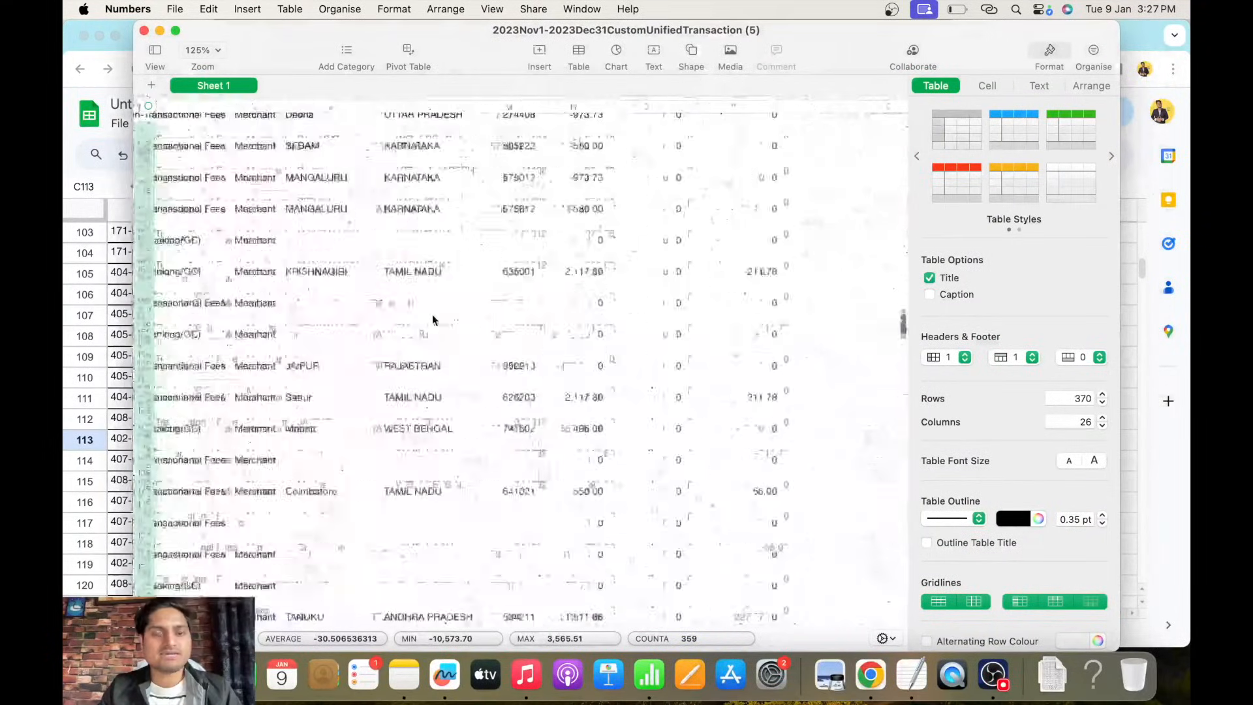
{"action": "scroll", "coordinate": [432, 320], "scroll_direction": "left", "scroll_amount": 5}
{"action": "scroll", "coordinate": [432, 320], "scroll_direction": "up", "scroll_amount": 5}
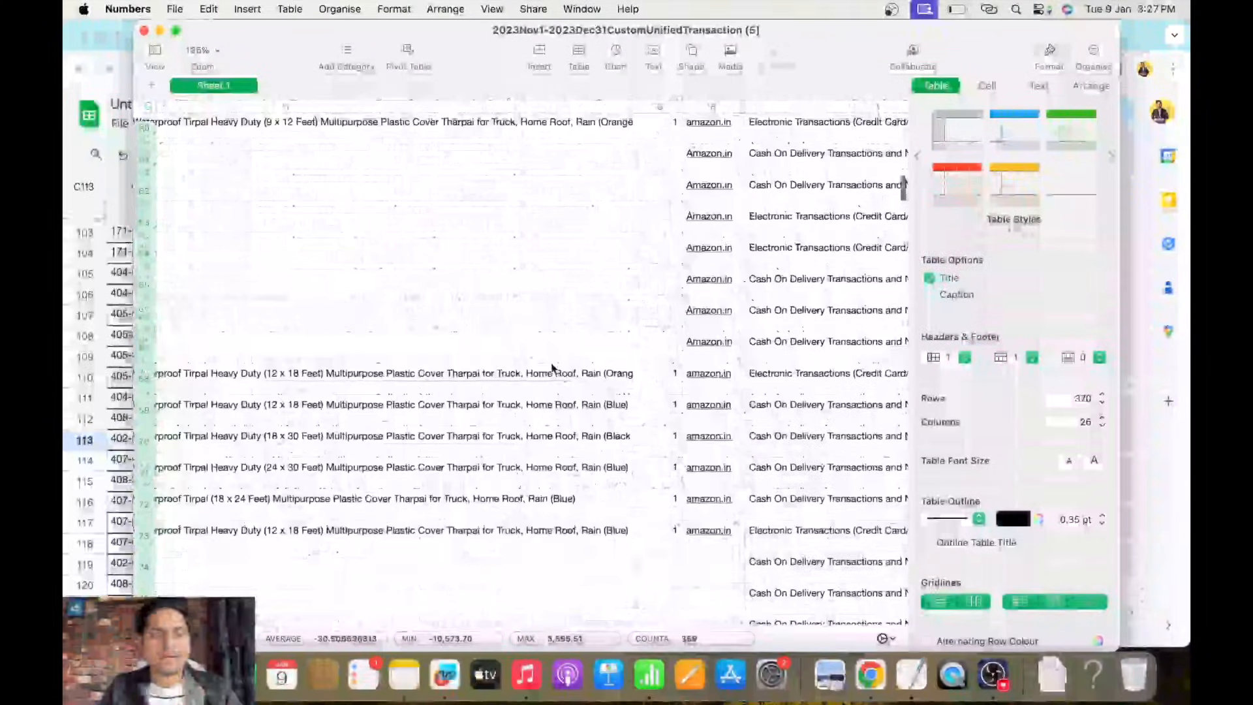
{"action": "key", "text": "super+f"}
{"action": "key", "text": "super+v"}
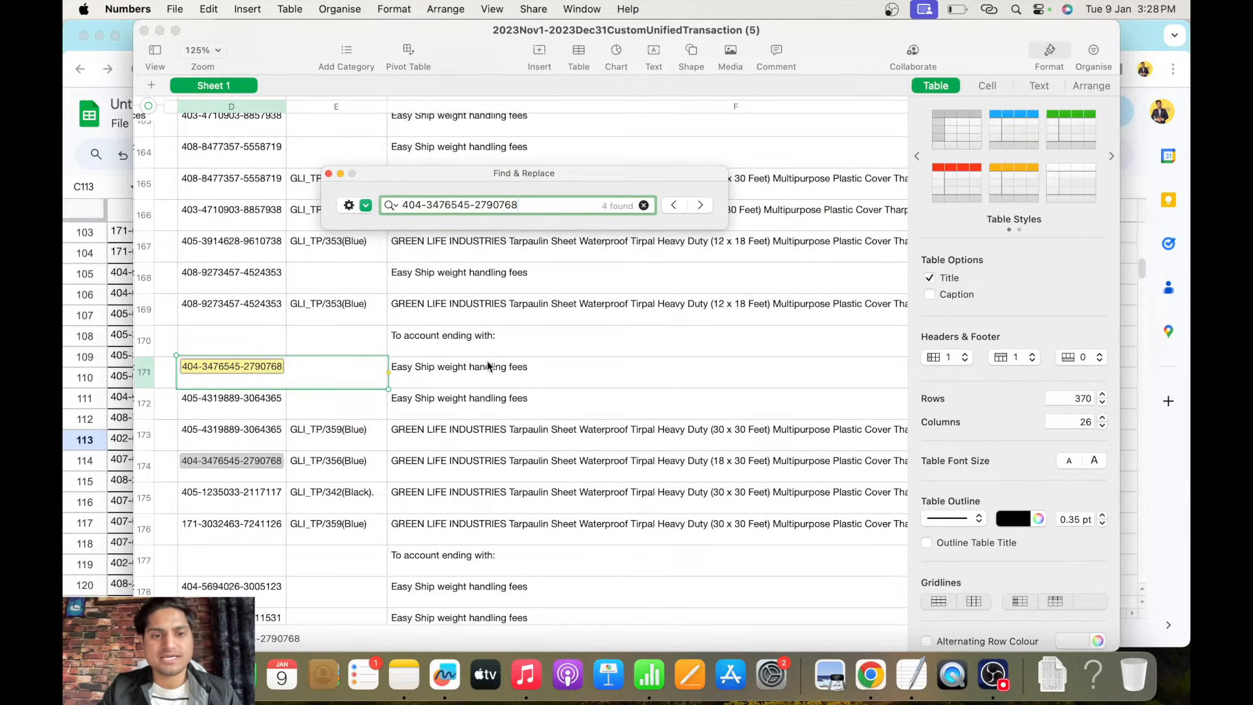
{"action": "left_click", "coordinate": [700, 205]}
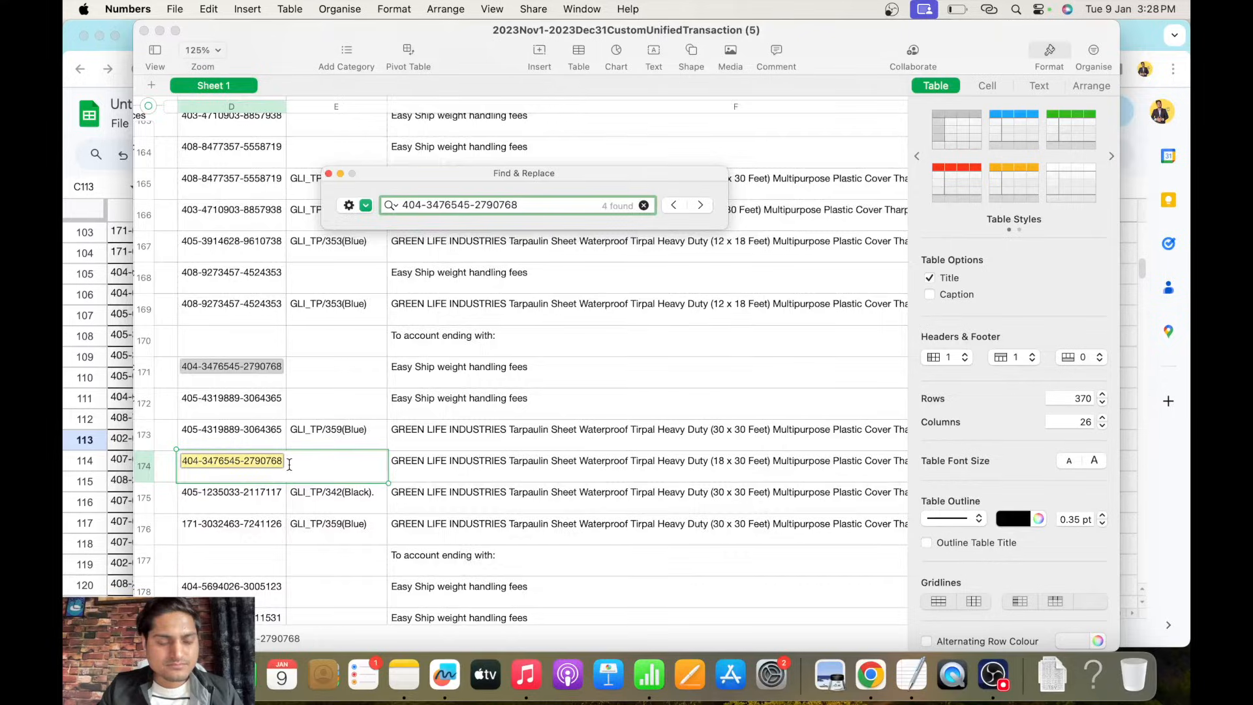
{"action": "scroll", "coordinate": [288, 464], "scroll_direction": "left", "scroll_amount": 3}
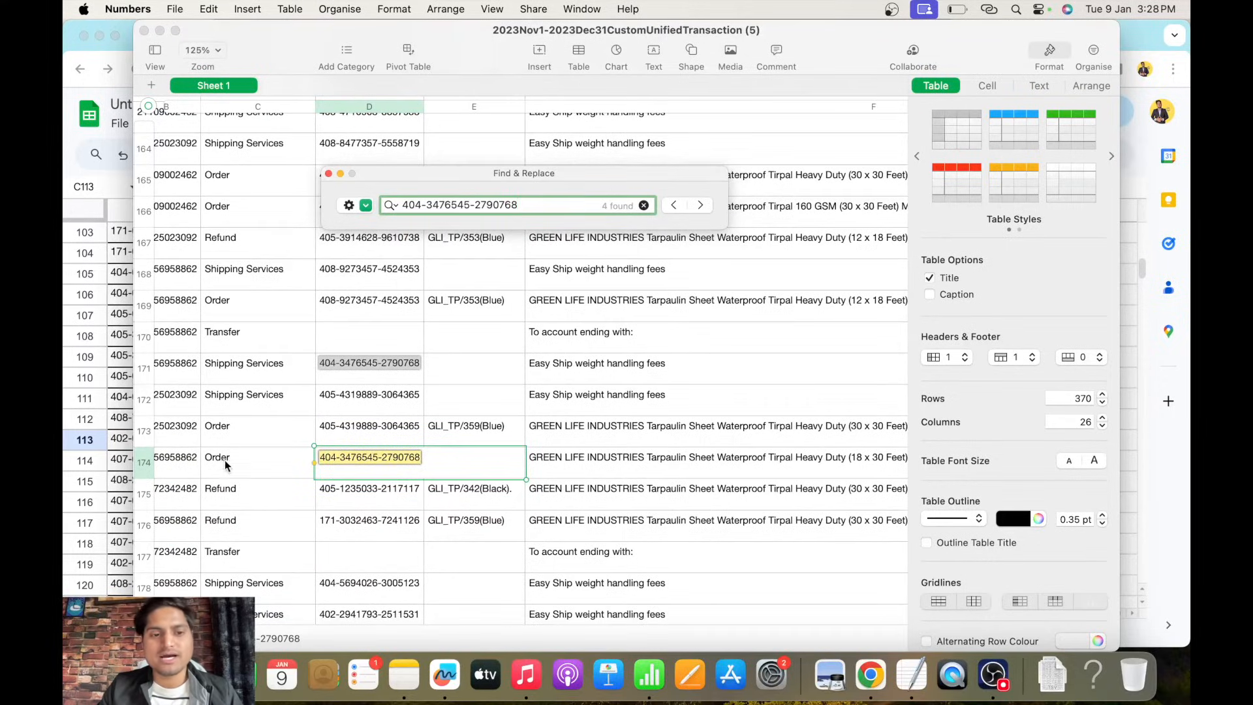
{"action": "left_click", "coordinate": [702, 205]}
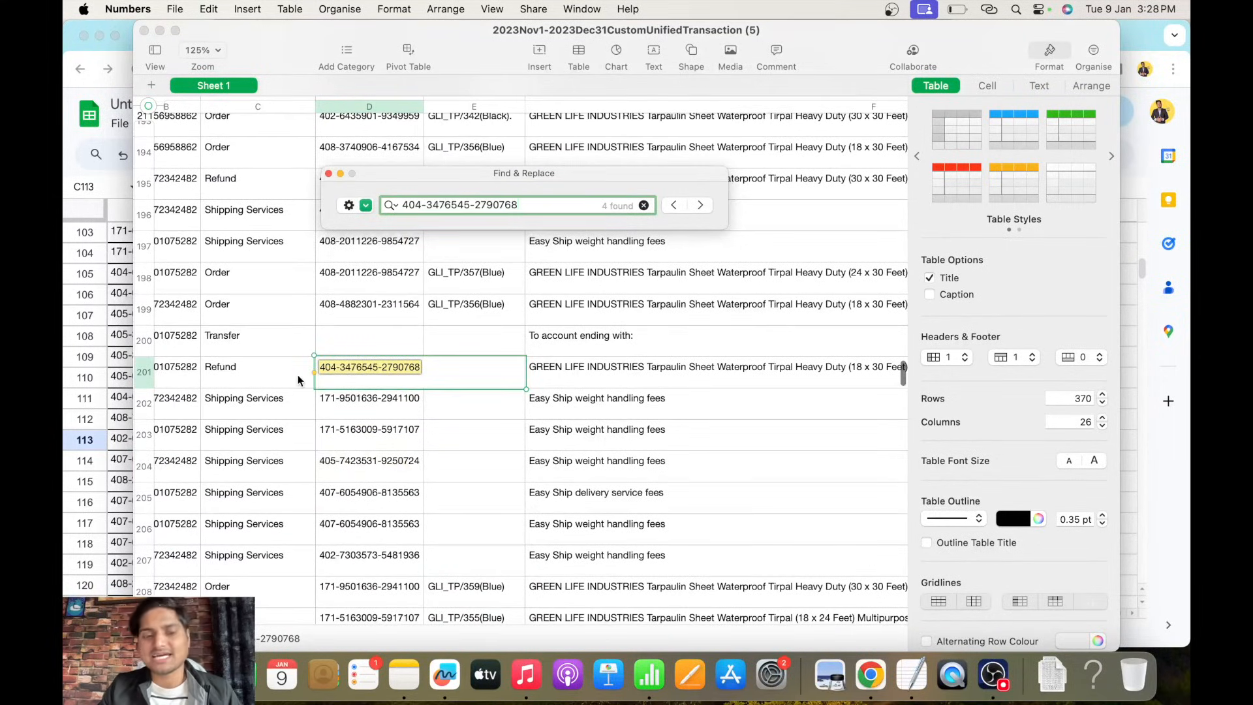
{"action": "left_click", "coordinate": [700, 205]}
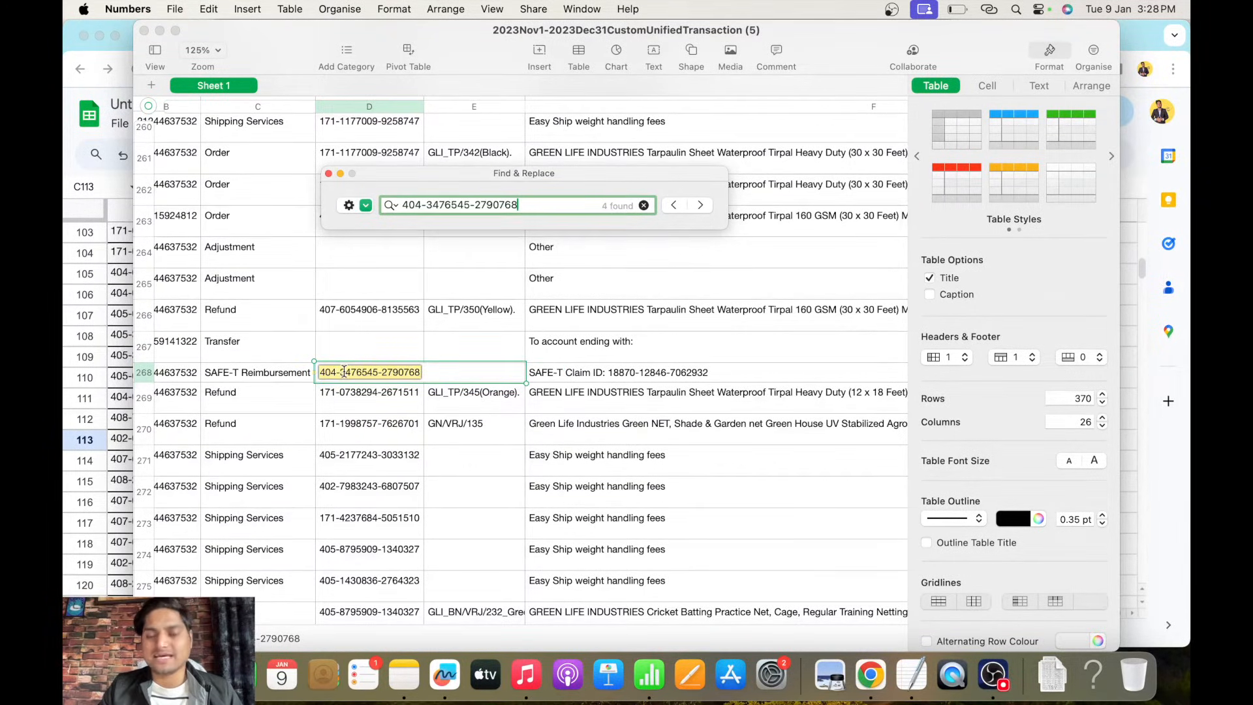
Check the amount in the total column Z for the order's SAFE-T Reimbursement row.
{"action": "left_click", "coordinate": [537, 377]}
{"action": "key", "text": "Right"}
{"action": "key", "text": "Right"}
{"action": "key", "text": "Right"}
{"action": "key", "text": "Right"}
{"action": "key", "text": "Right"}
{"action": "key", "text": "Right"}
{"action": "key", "text": "Right"}
{"action": "key", "text": "Right"}
{"action": "key", "text": "Right"}
{"action": "key", "text": "Right"}
{"action": "key", "text": "Right"}
{"action": "key", "text": "Right"}
{"action": "key", "text": "Right"}
{"action": "key", "text": "Right"}
{"action": "key", "text": "Right"}
{"action": "key", "text": "Right"}
{"action": "key", "text": "Right"}
{"action": "key", "text": "Right"}
{"action": "key", "text": "Right"}
{"action": "key", "text": "Right"}
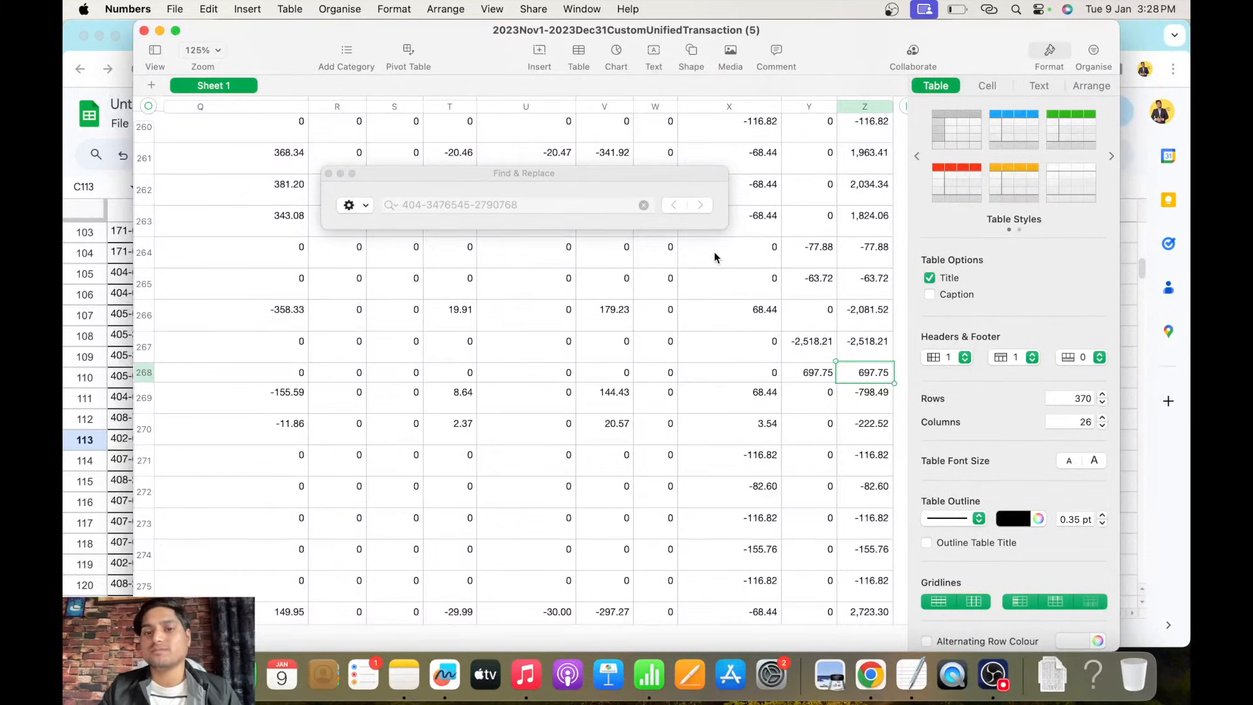
Close the search and the transaction report, and return to the payment in D2 of the ORDER sheet in Google Sheets.
{"action": "left_click", "coordinate": [330, 174]}
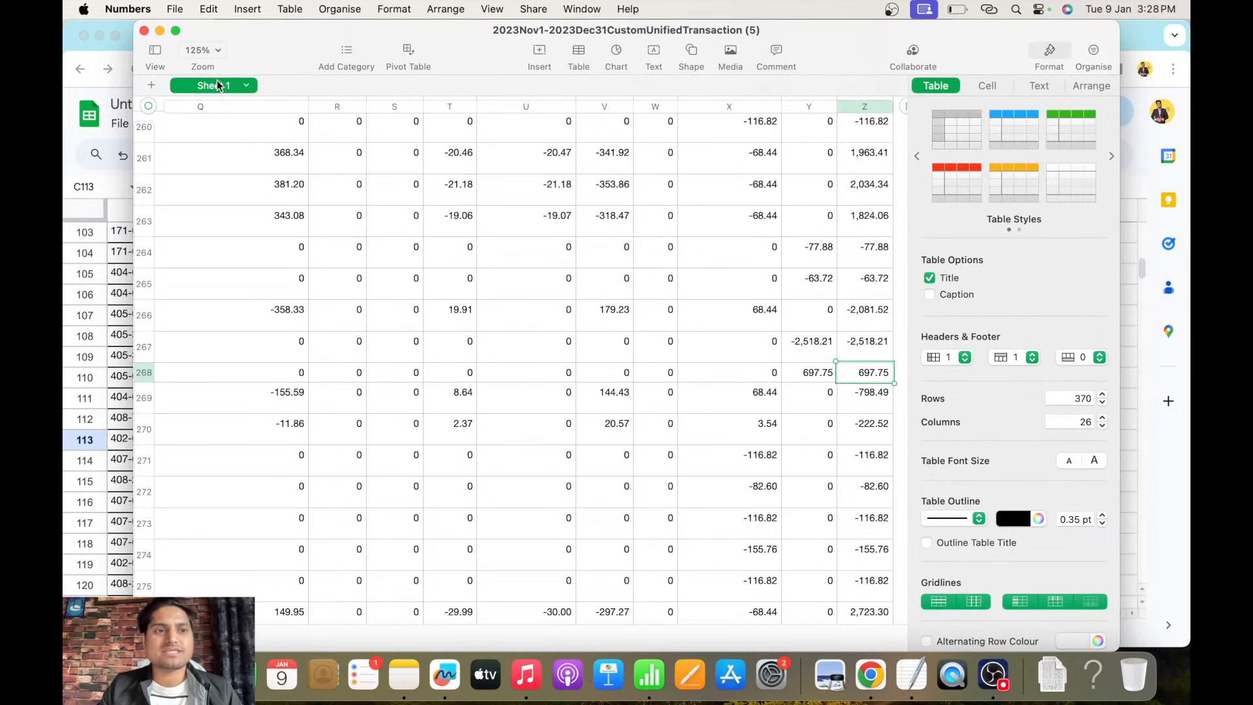
{"action": "left_click", "coordinate": [144, 30]}
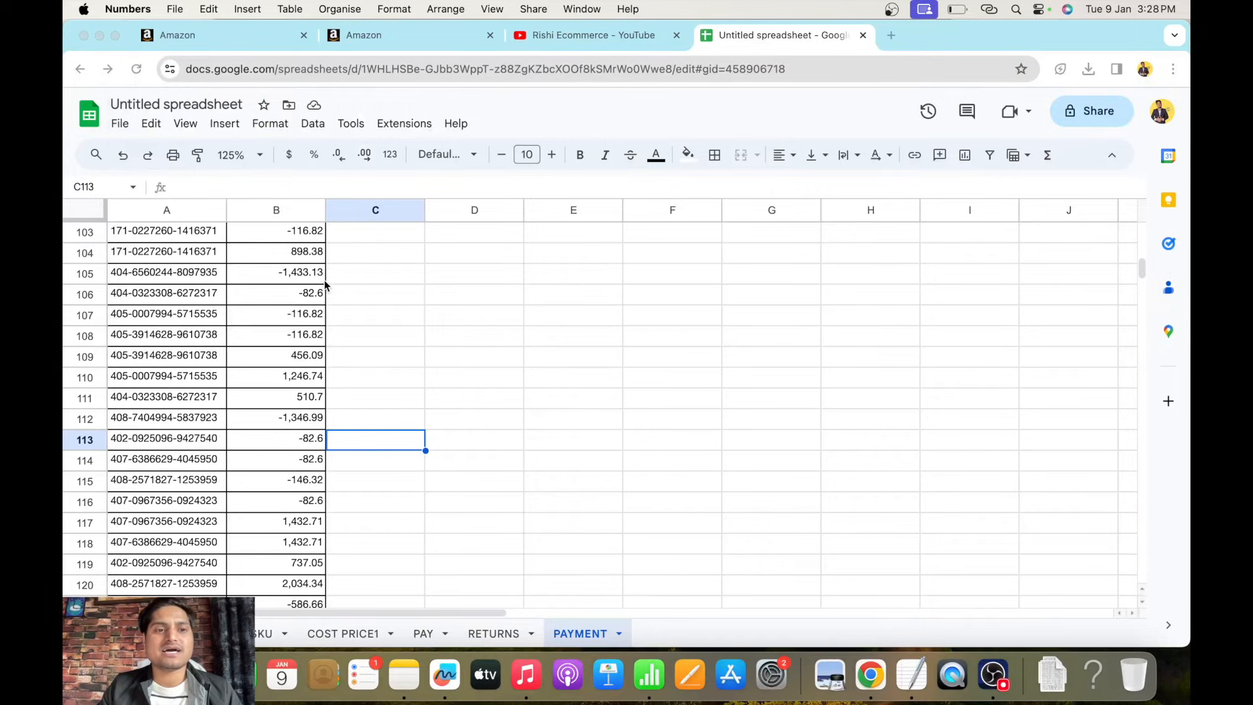
{"action": "left_click", "coordinate": [176, 633]}
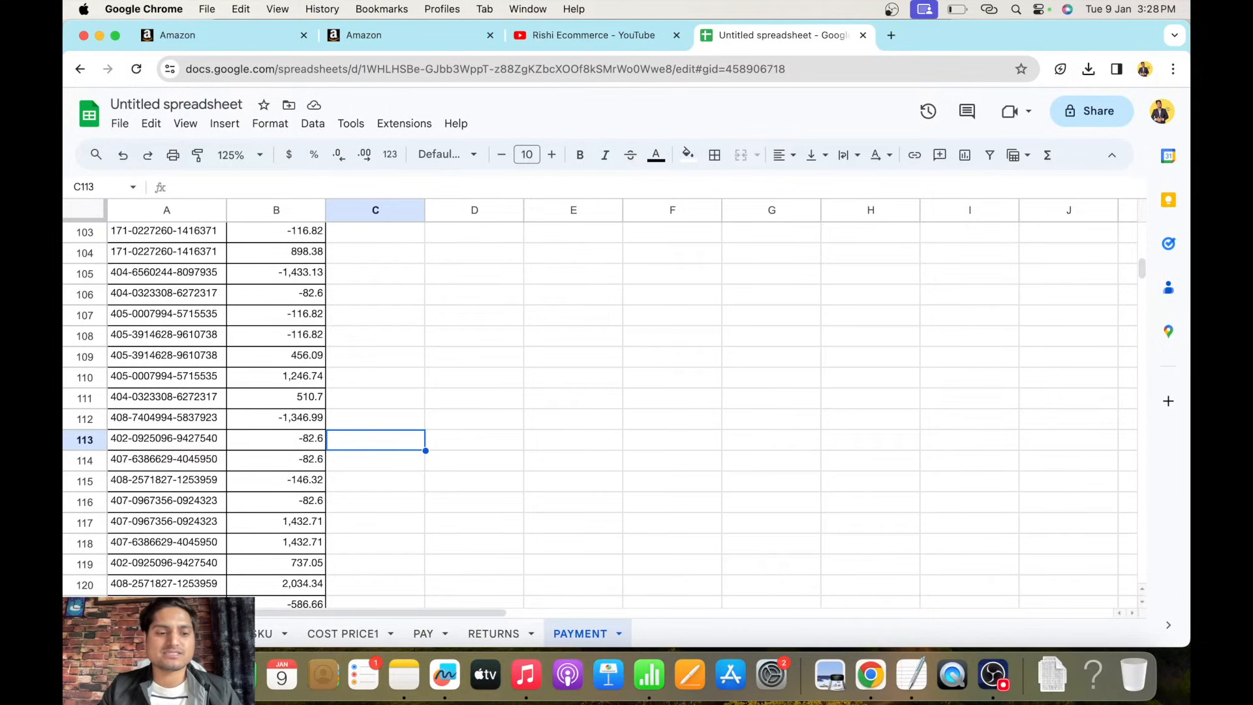
{"action": "left_click", "coordinate": [176, 633]}
{"action": "left_click", "coordinate": [556, 256]}
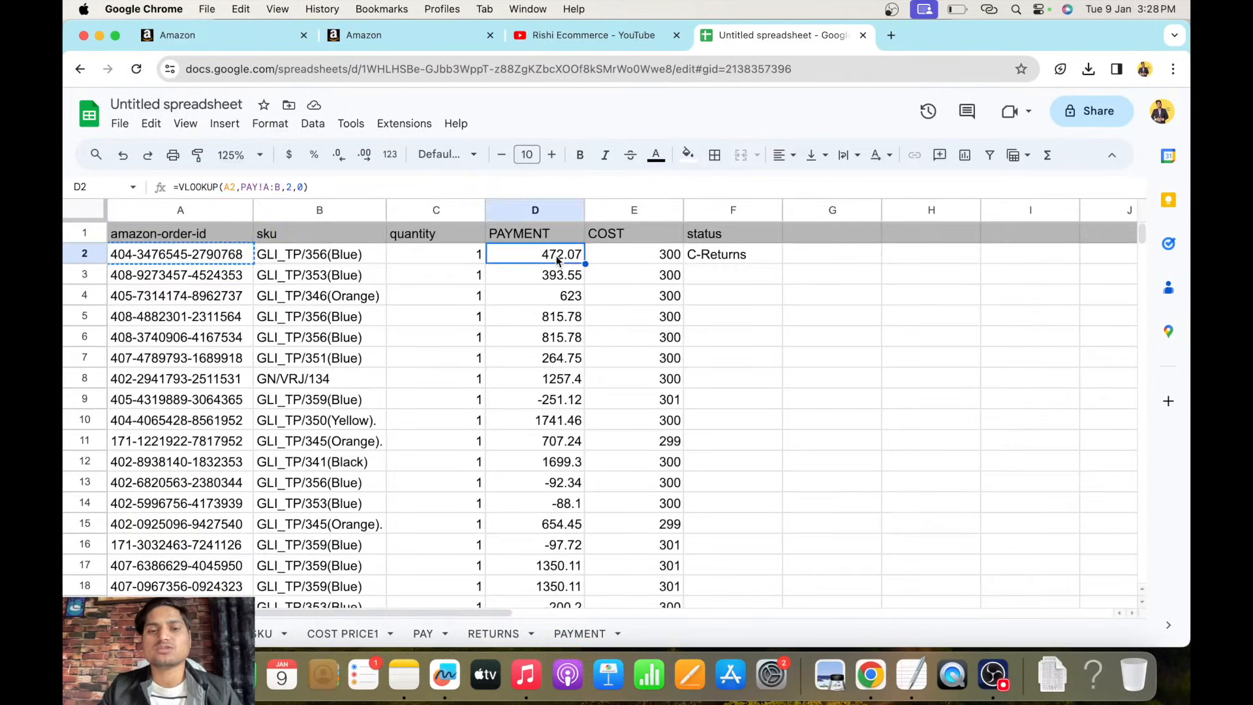
Copy the status VLOOKUP formula from F2 into F3:F62 for all remaining orders.
{"action": "left_click", "coordinate": [711, 258]}
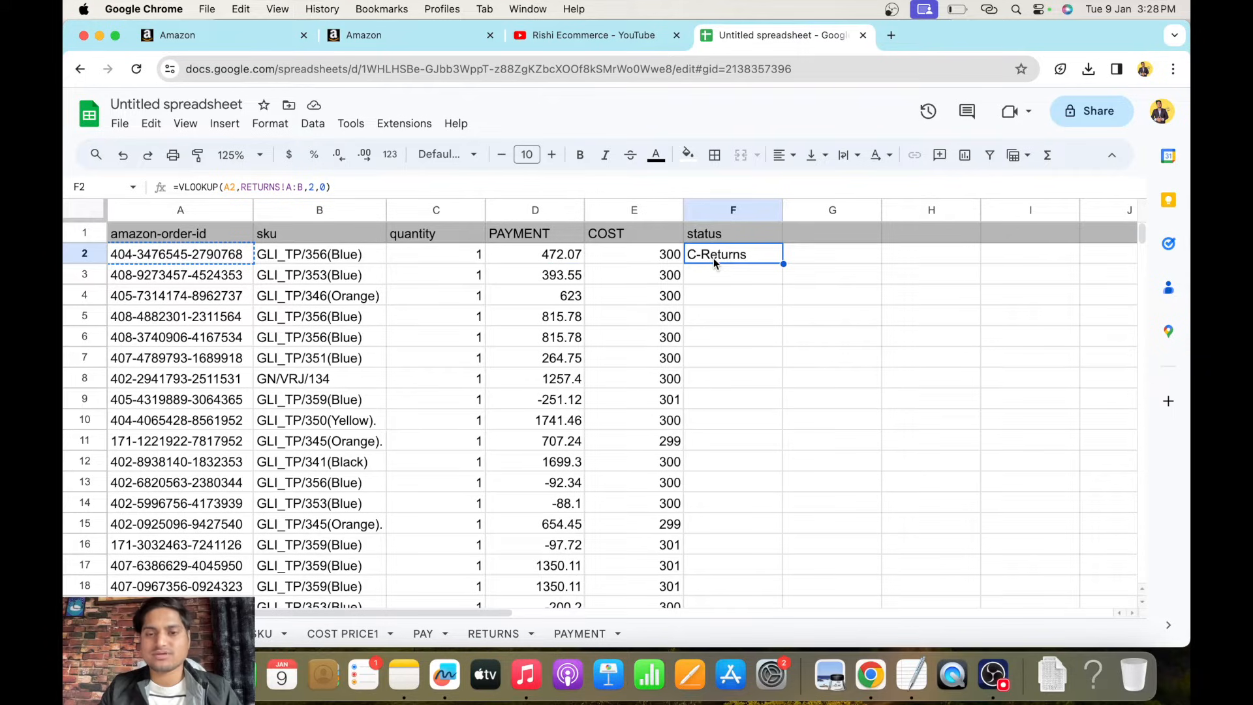
{"action": "key", "text": "super+c"}
{"action": "left_click", "coordinate": [664, 253]}
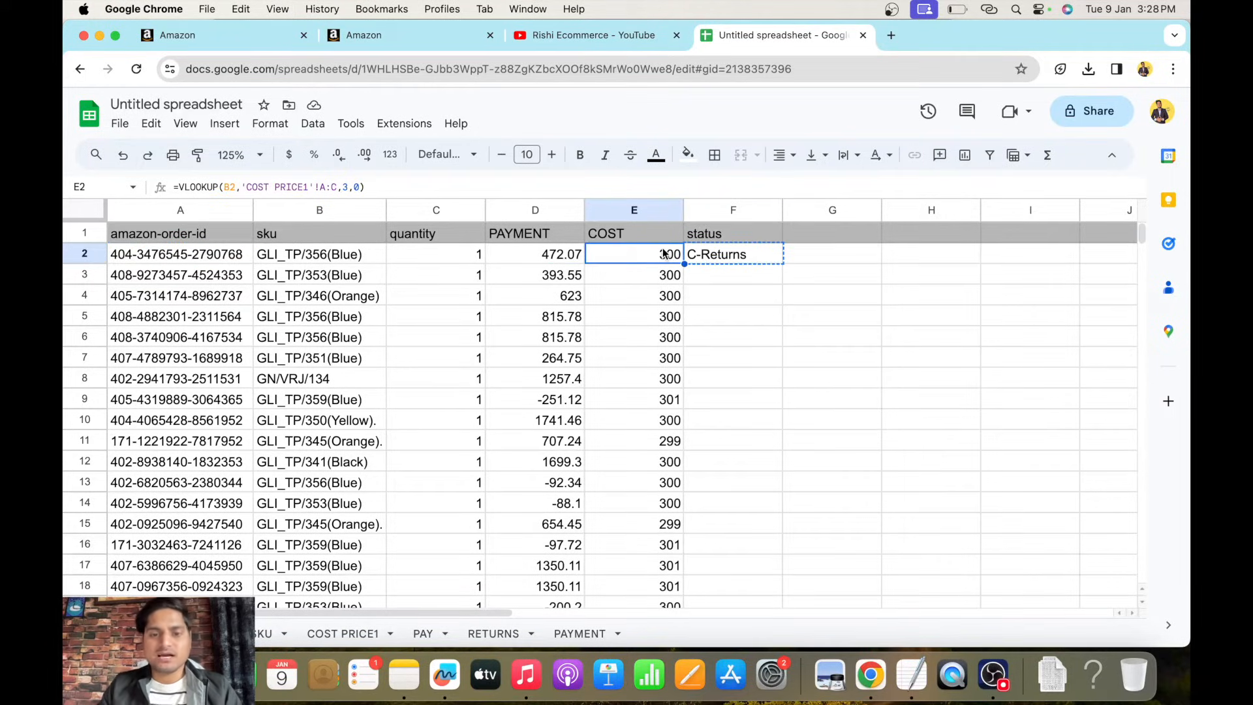
{"action": "key", "text": "super+Down"}
{"action": "key", "text": "Right"}
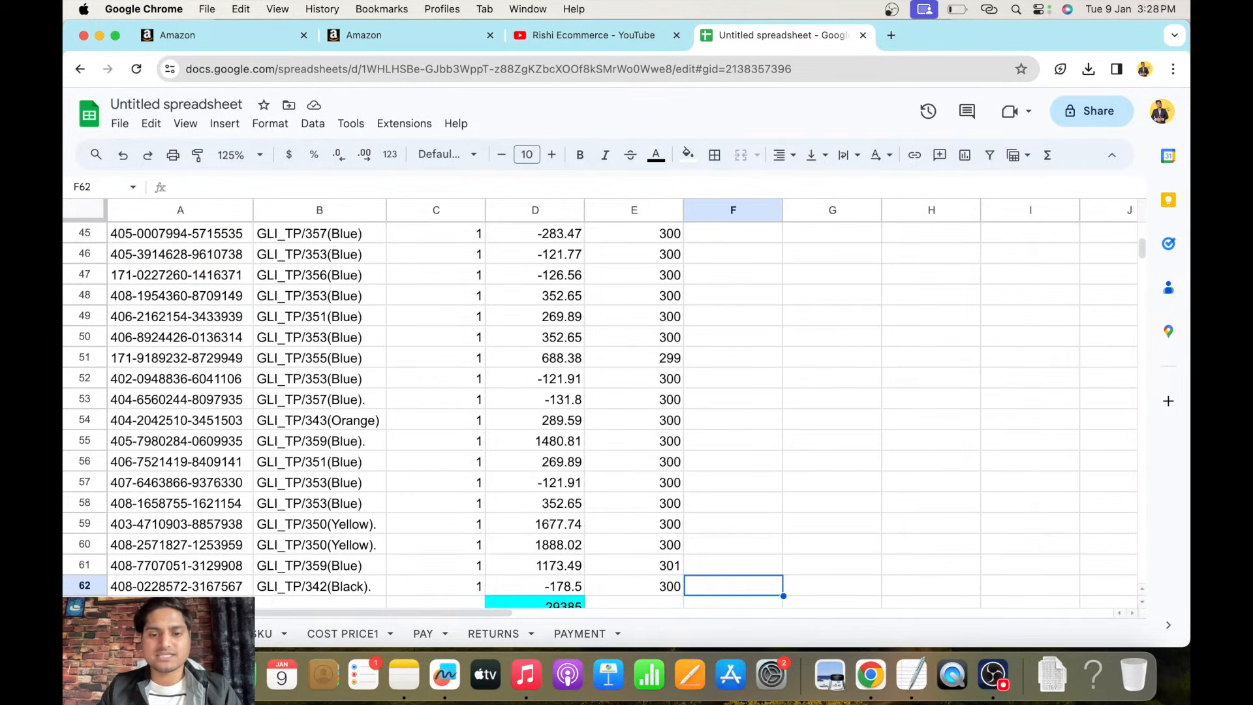
{"action": "key", "text": "super+shift+Up"}
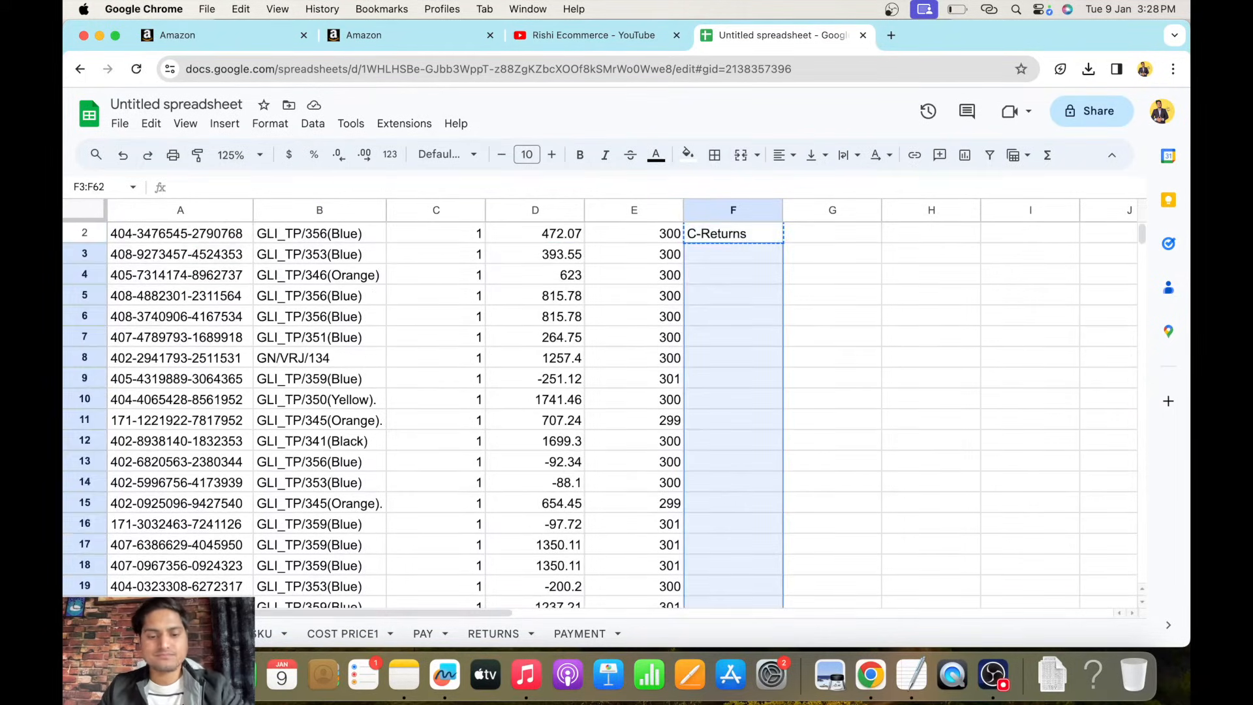
{"action": "key", "text": "super+v"}
{"action": "key", "text": "super+Up"}
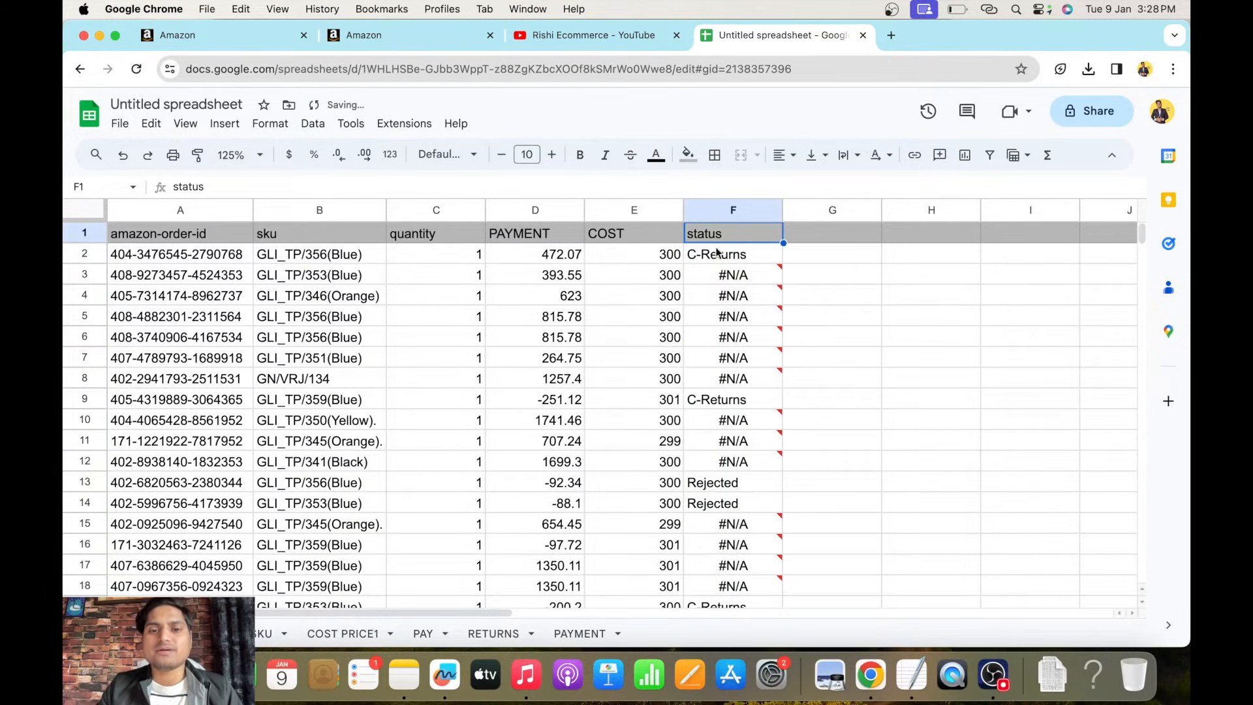
Compare the return statuses in column F with the payments in column D, including rows 9, 13 and 14.
{"action": "left_click", "coordinate": [712, 252]}
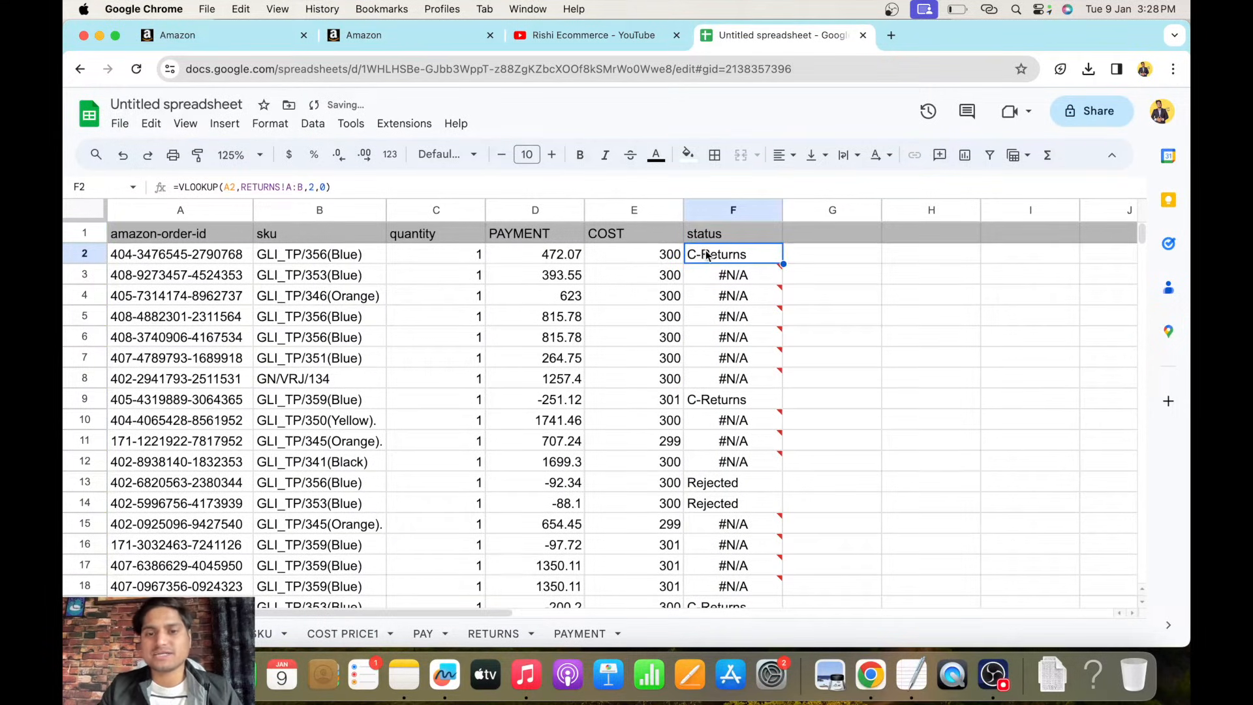
{"action": "left_click", "coordinate": [699, 399]}
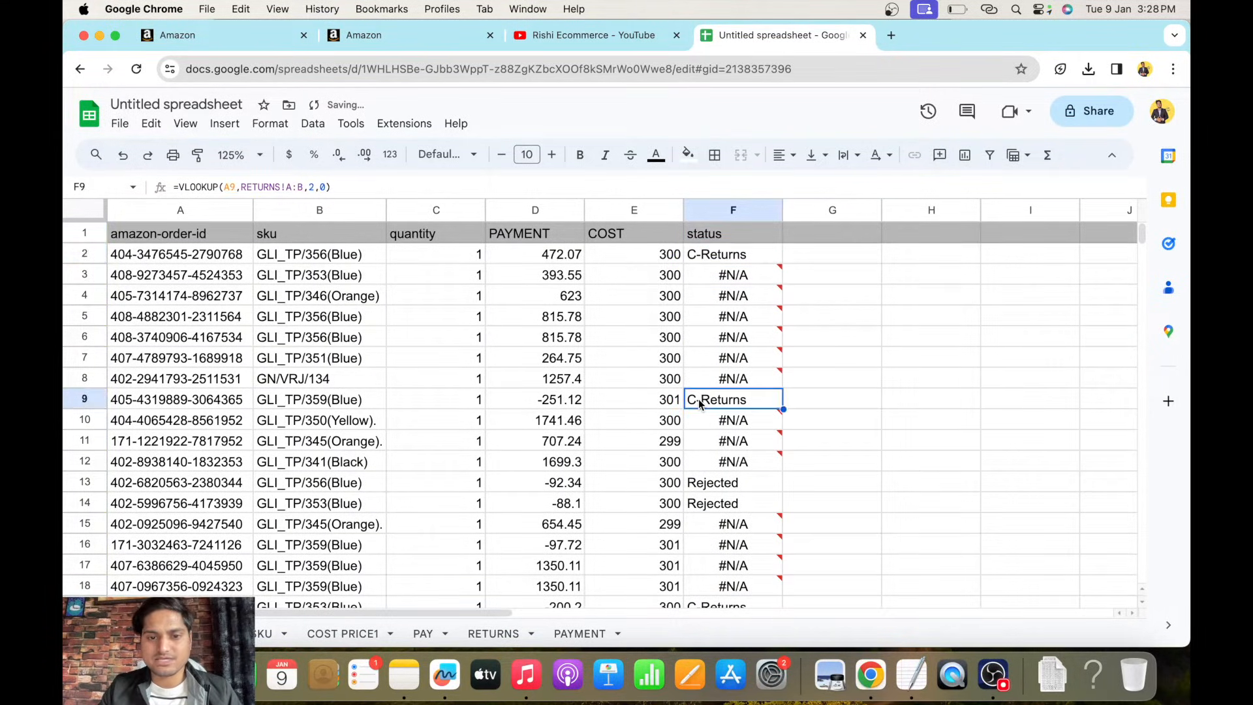
{"action": "left_click", "coordinate": [554, 400]}
{"action": "scroll", "coordinate": [553, 399], "scroll_direction": "down", "scroll_amount": 2}
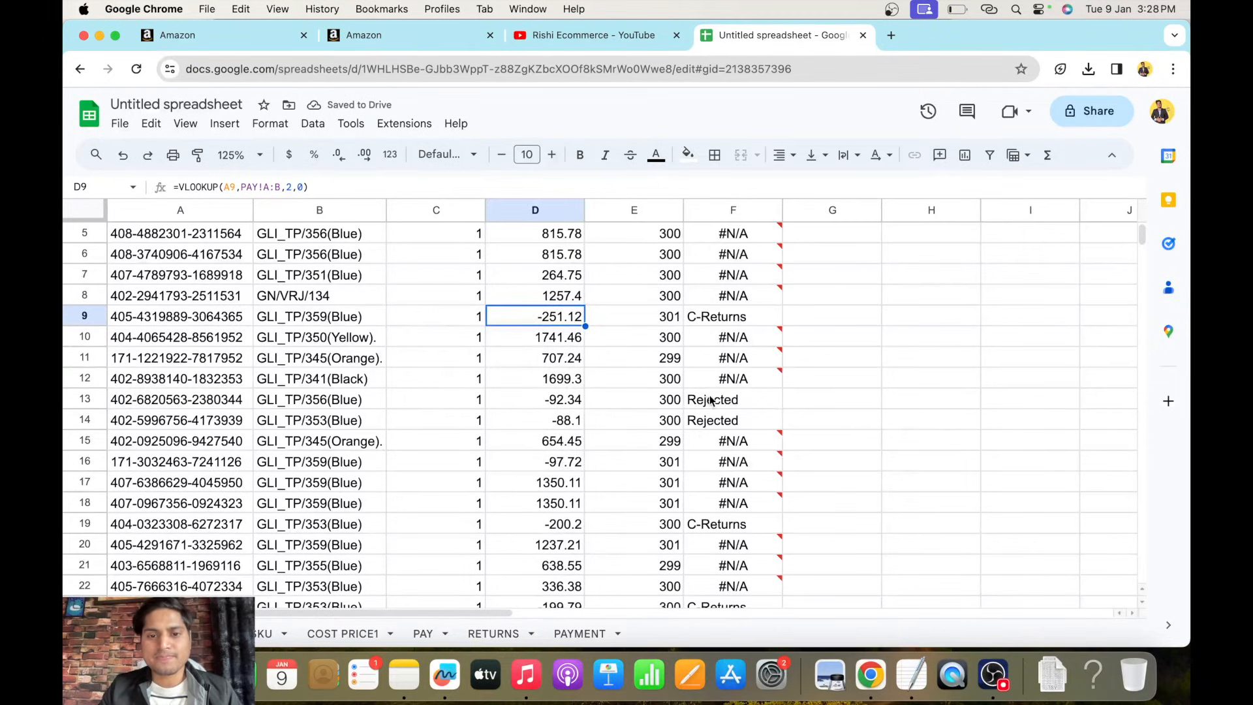
{"action": "left_click_drag", "start_coordinate": [710, 401], "coordinate": [709, 422]}
{"action": "left_click", "coordinate": [566, 403]}
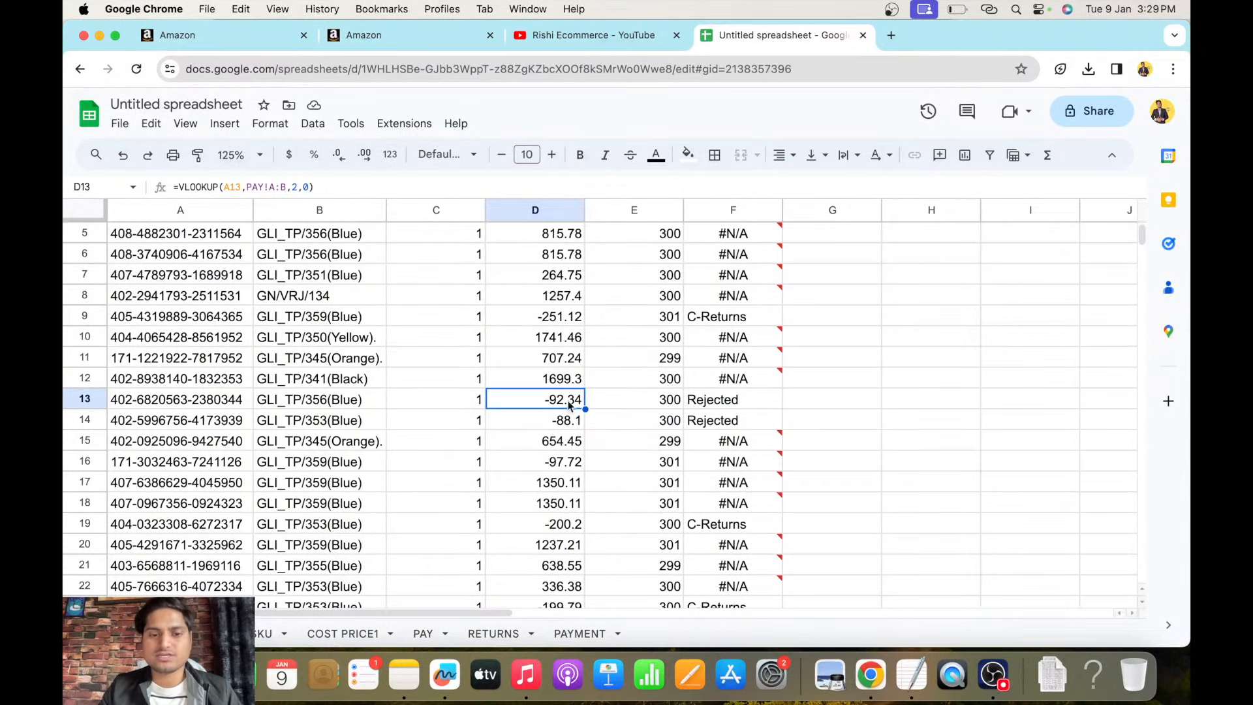
{"action": "scroll", "coordinate": [687, 420], "scroll_direction": "down", "scroll_amount": 2}
{"action": "scroll", "coordinate": [686, 421], "scroll_direction": "down", "scroll_amount": 5}
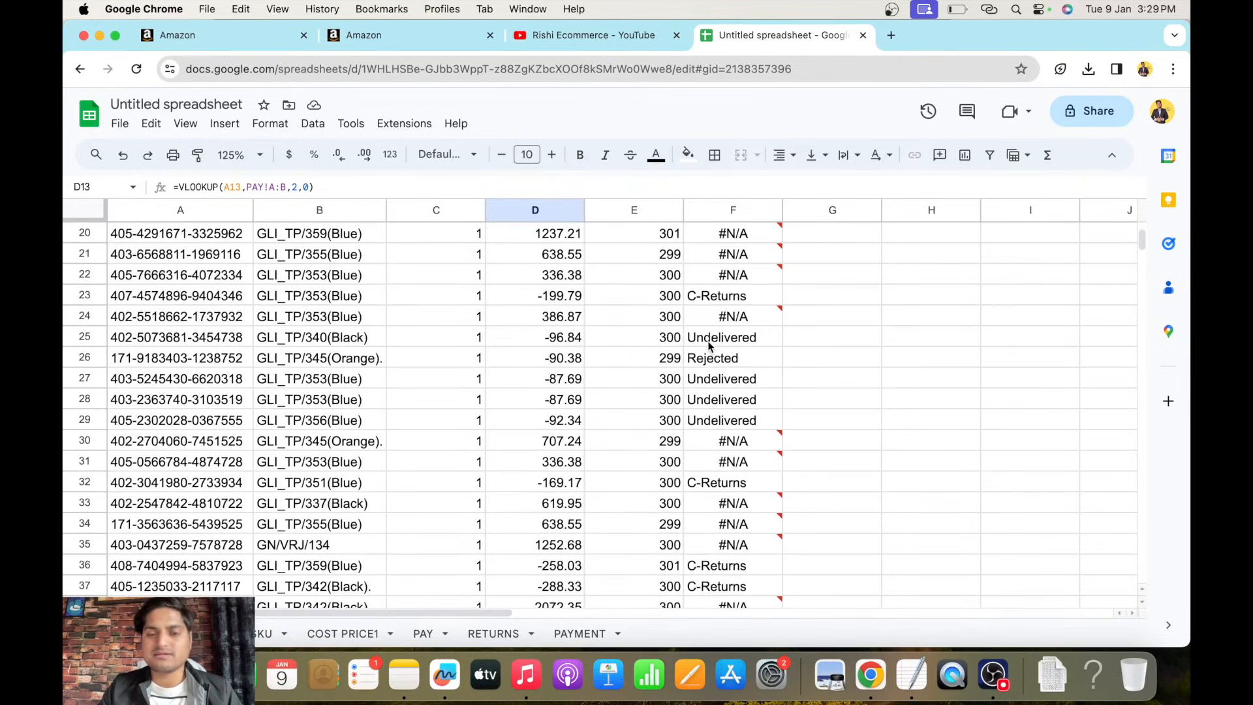
Examine the return statuses of the orders in F25 to F30, including the lookup error in F30.
{"action": "left_click", "coordinate": [708, 344]}
{"action": "left_click", "coordinate": [714, 359]}
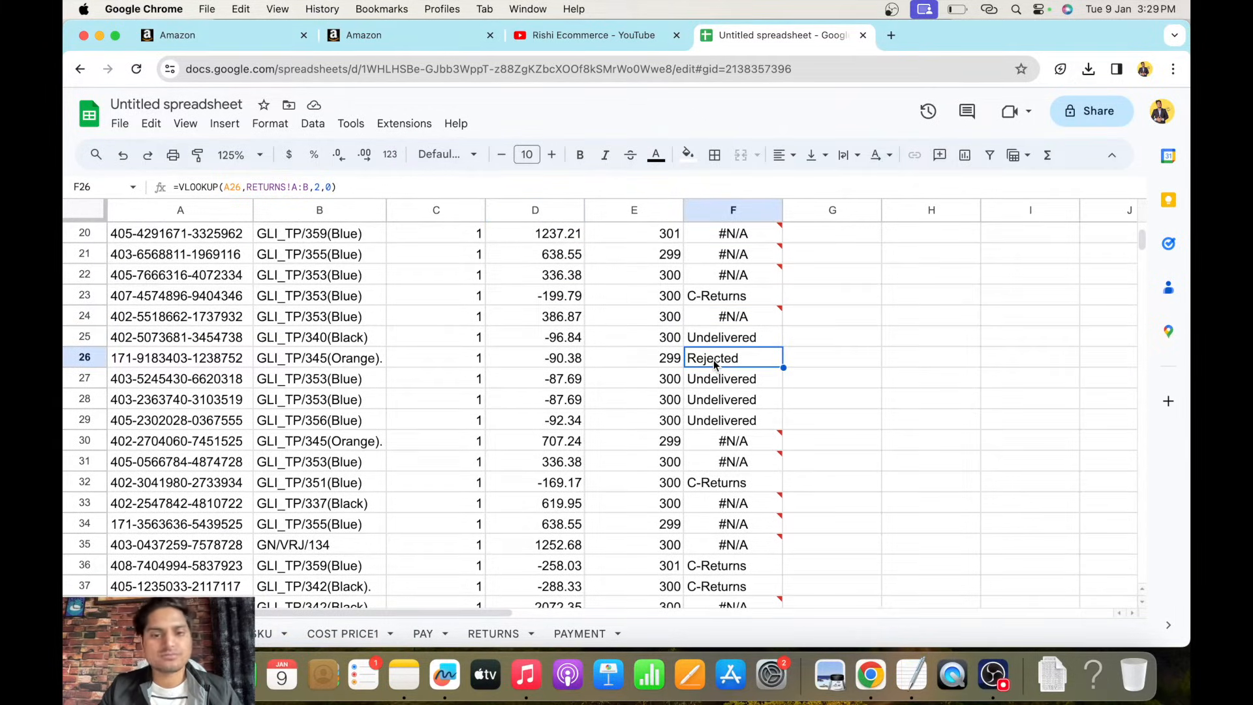
{"action": "left_click", "coordinate": [722, 384]}
{"action": "left_click", "coordinate": [726, 402]}
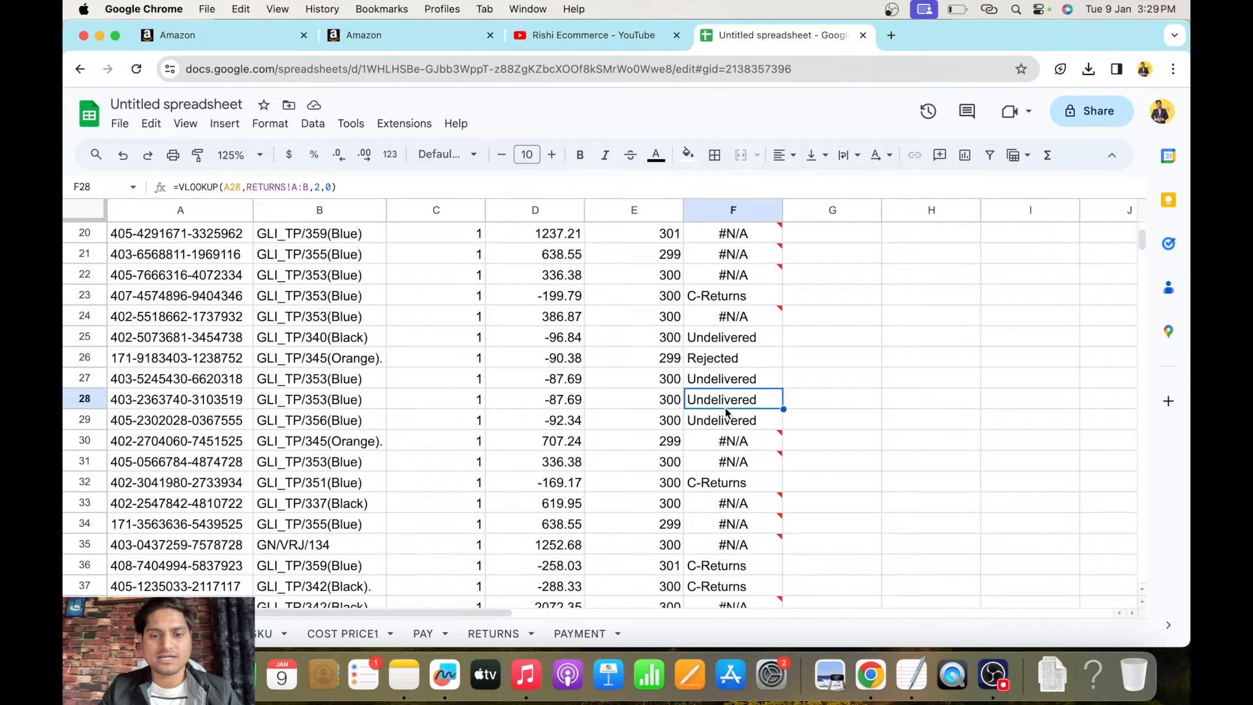
{"action": "left_click", "coordinate": [728, 421]}
{"action": "left_click", "coordinate": [756, 446]}
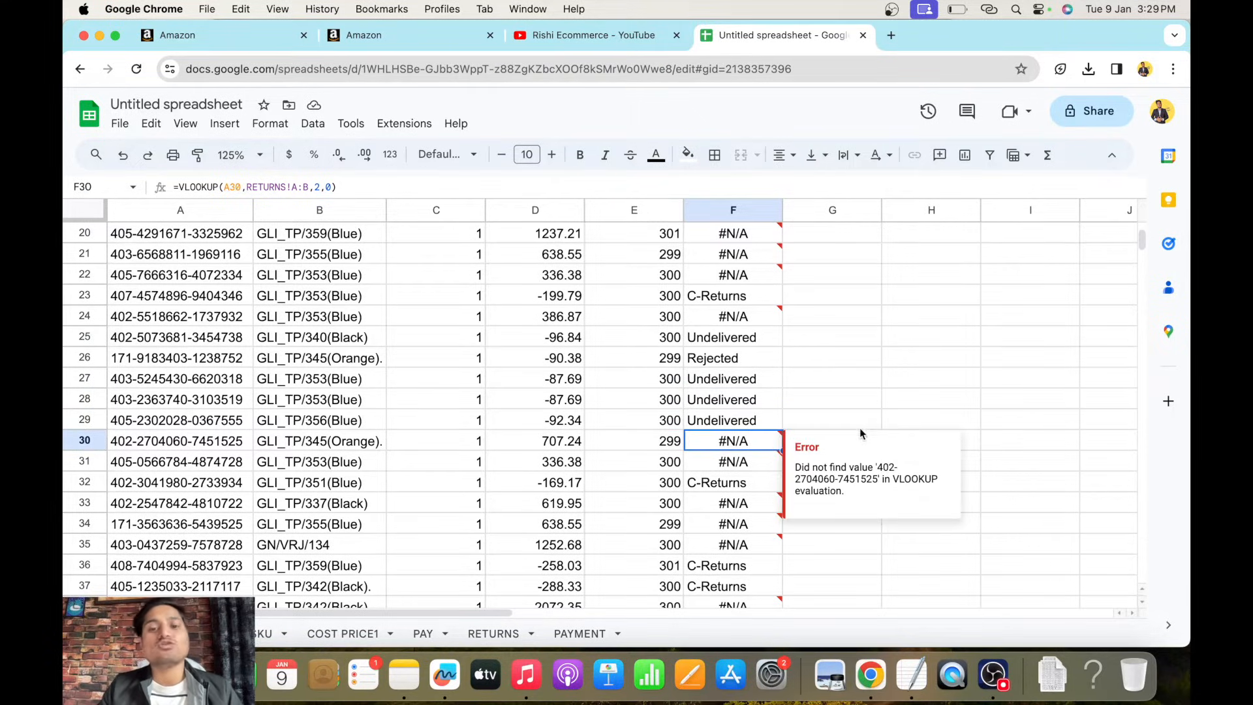
Check the order IDs and return types in the RETURNS sheet, and return to the top of the ORDER sheet.
{"action": "left_click", "coordinate": [1031, 378]}
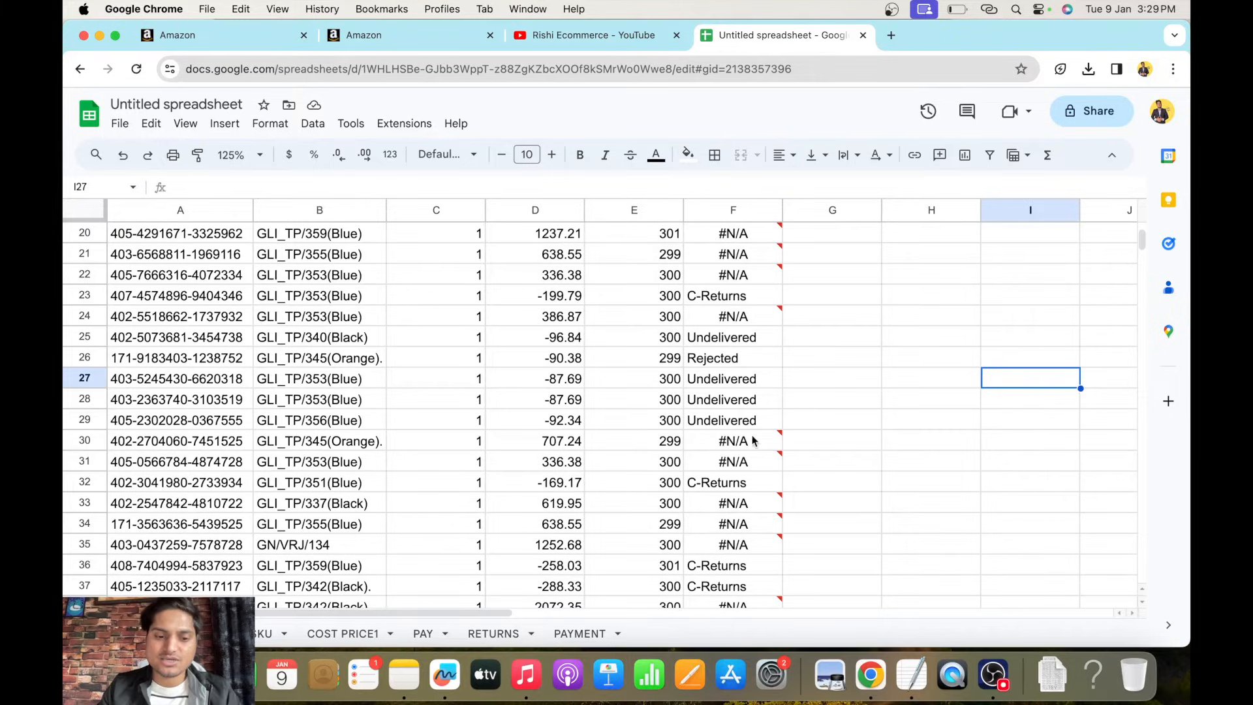
{"action": "scroll", "coordinate": [725, 307], "scroll_direction": "up", "scroll_amount": 6}
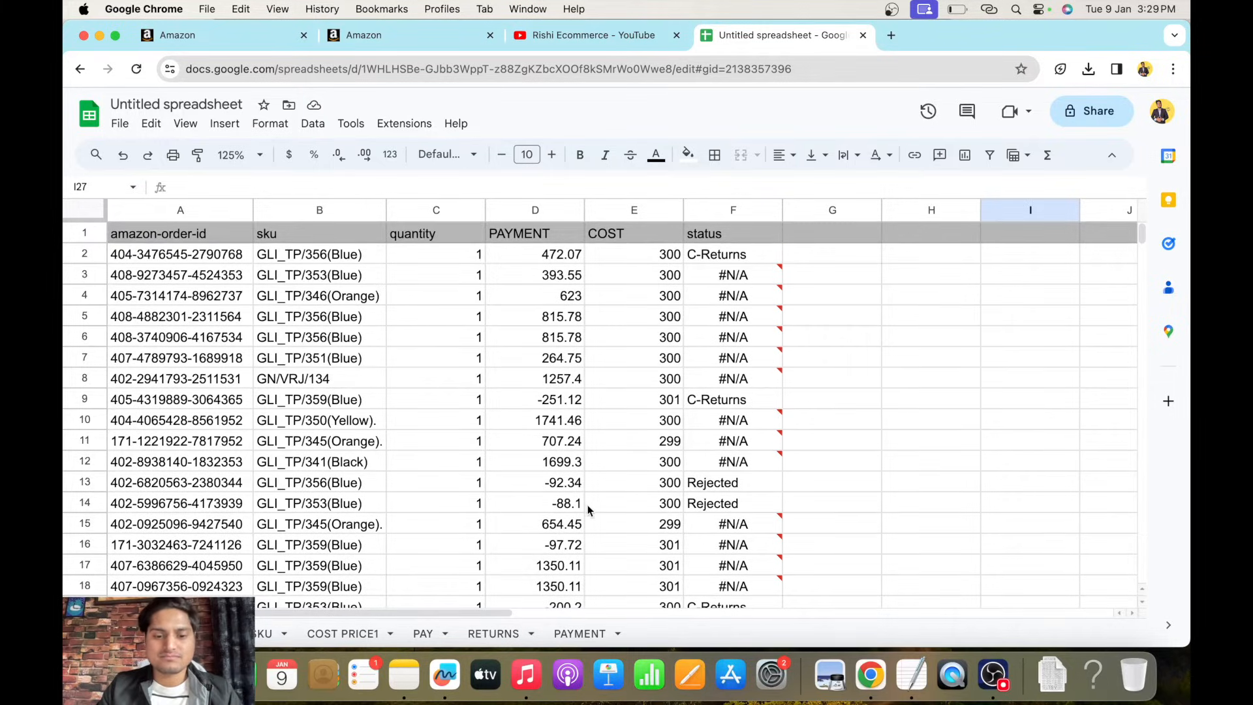
{"action": "left_click", "coordinate": [494, 633]}
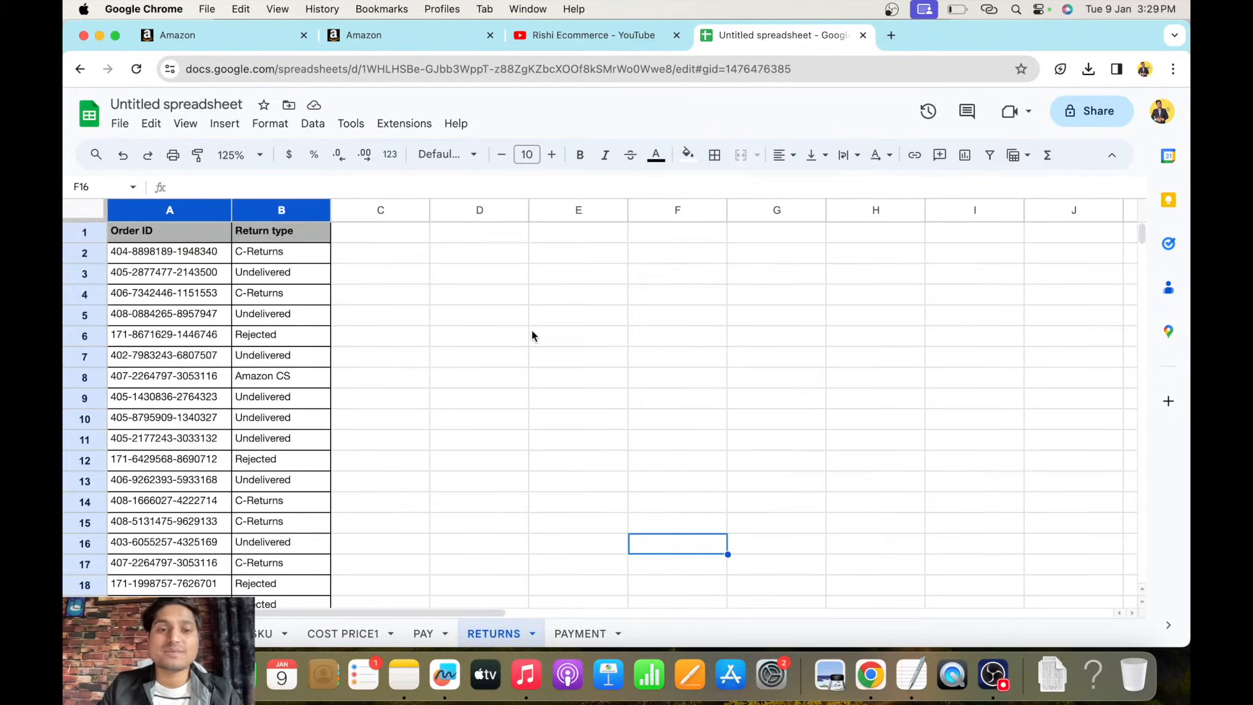
{"action": "left_click", "coordinate": [178, 633]}
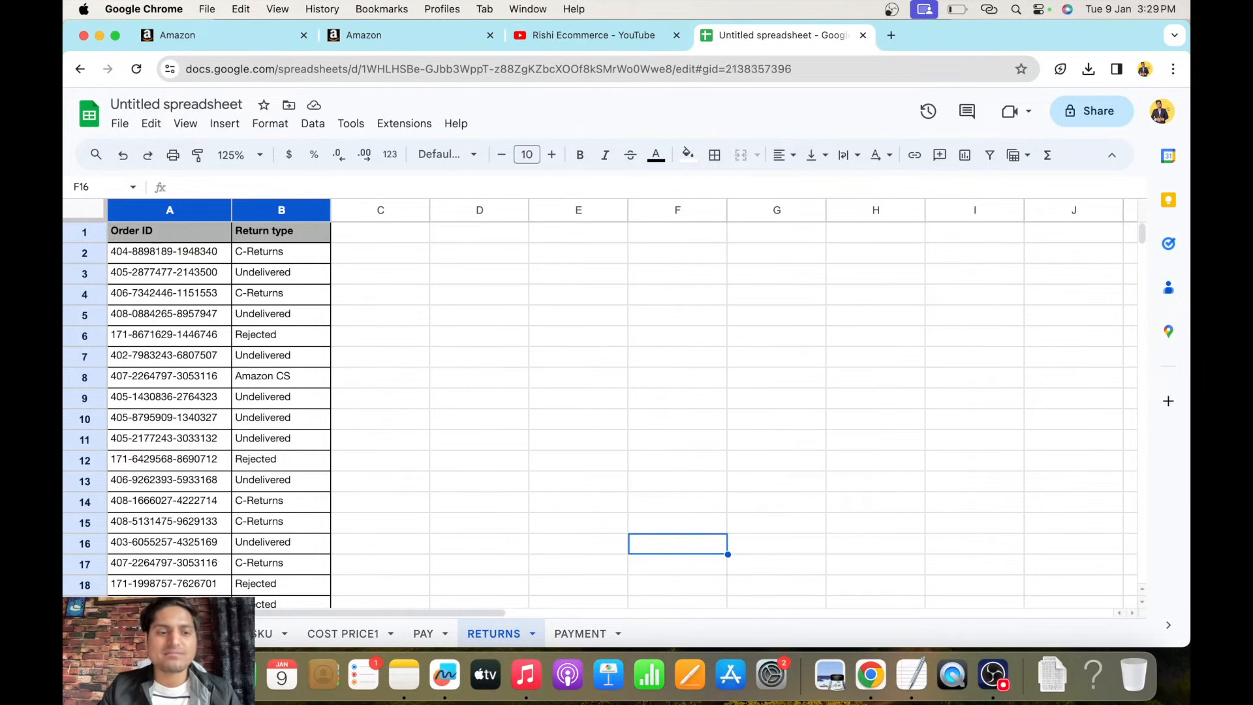
{"action": "mouse_move", "coordinate": [742, 276]}
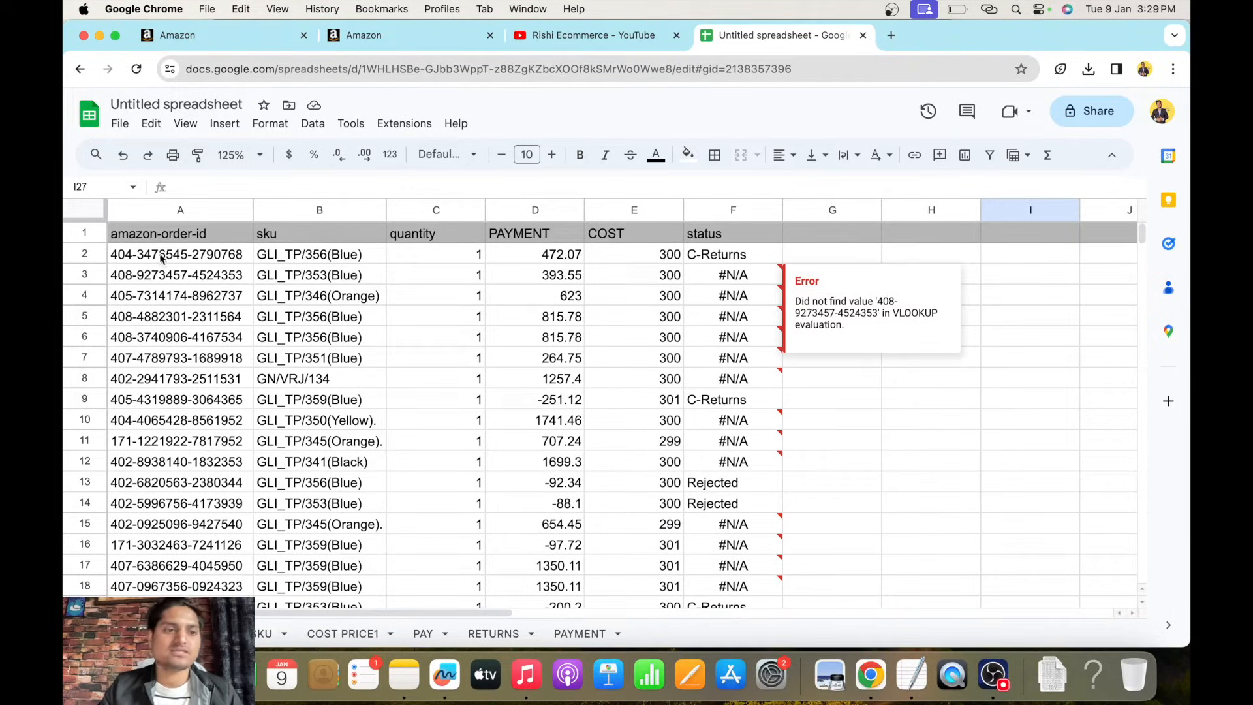
Check the sum of the COST values in E2:E12 of the ORDER sheet.
{"action": "left_click", "coordinate": [79, 235]}
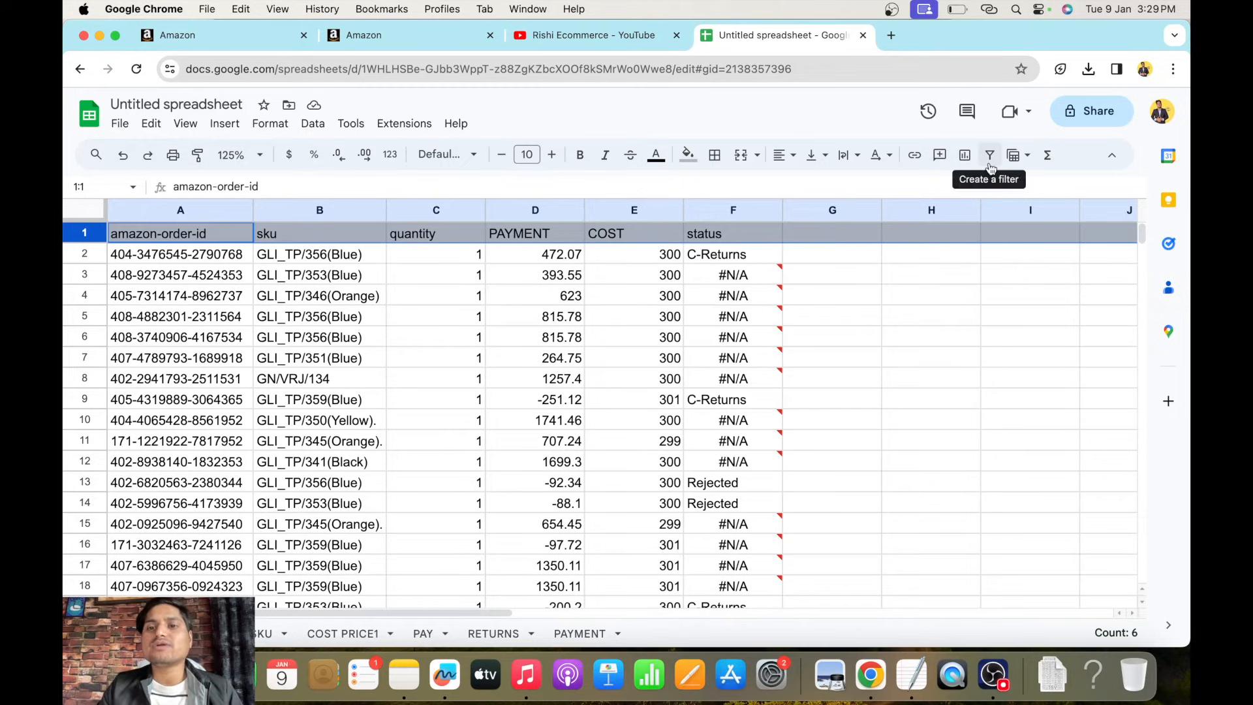
{"action": "left_click", "coordinate": [959, 314]}
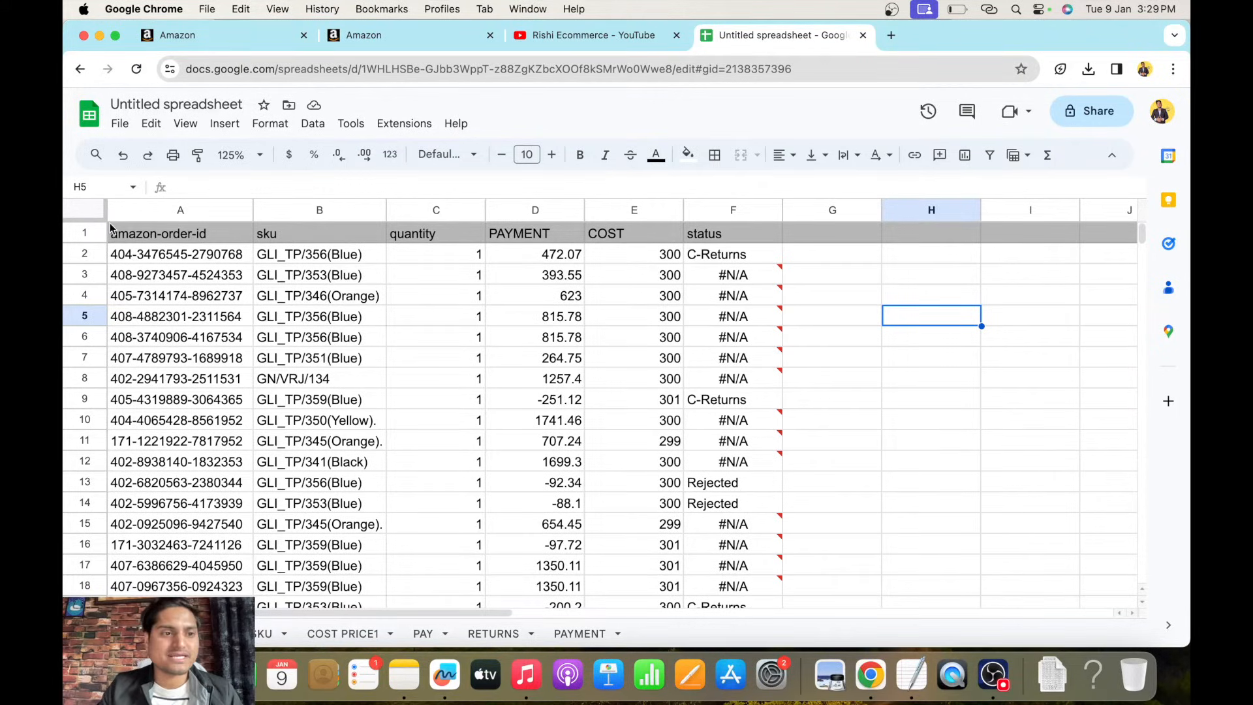
{"action": "left_click_drag", "start_coordinate": [636, 255], "coordinate": [644, 457]}
{"action": "left_click", "coordinate": [822, 399]}
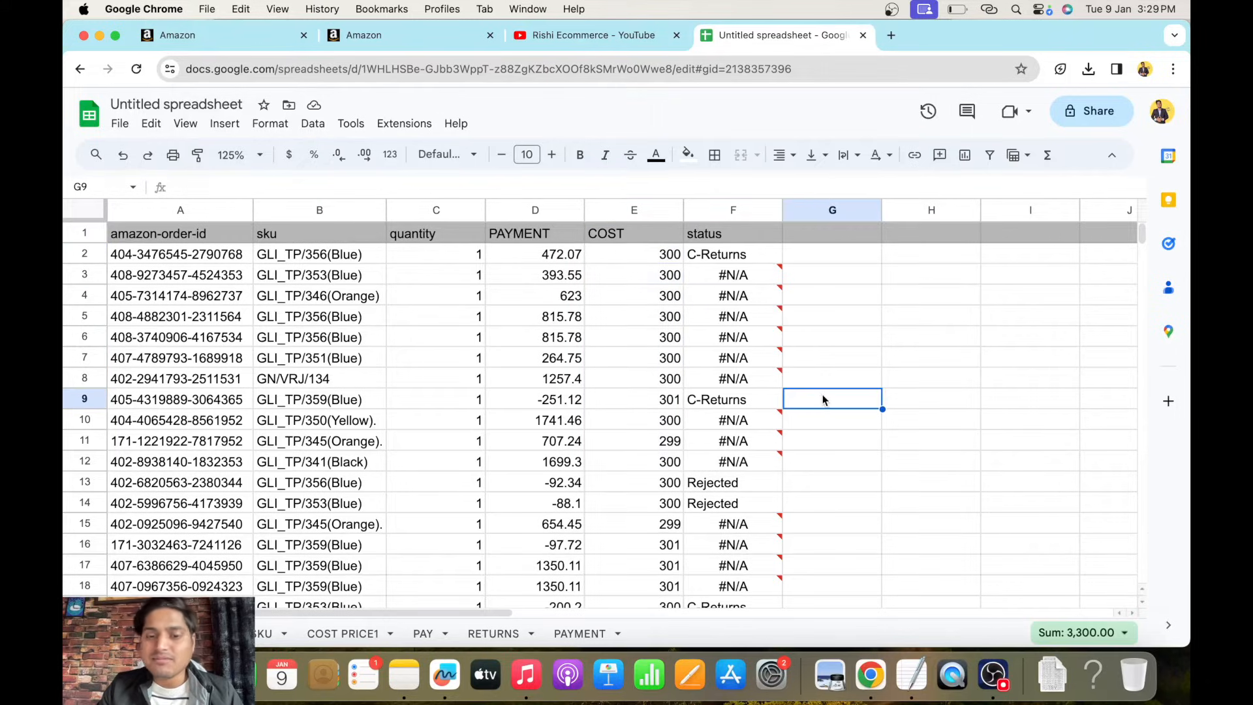
Create a filter on the header row 1 of the ORDER sheet.
{"action": "left_click", "coordinate": [427, 234]}
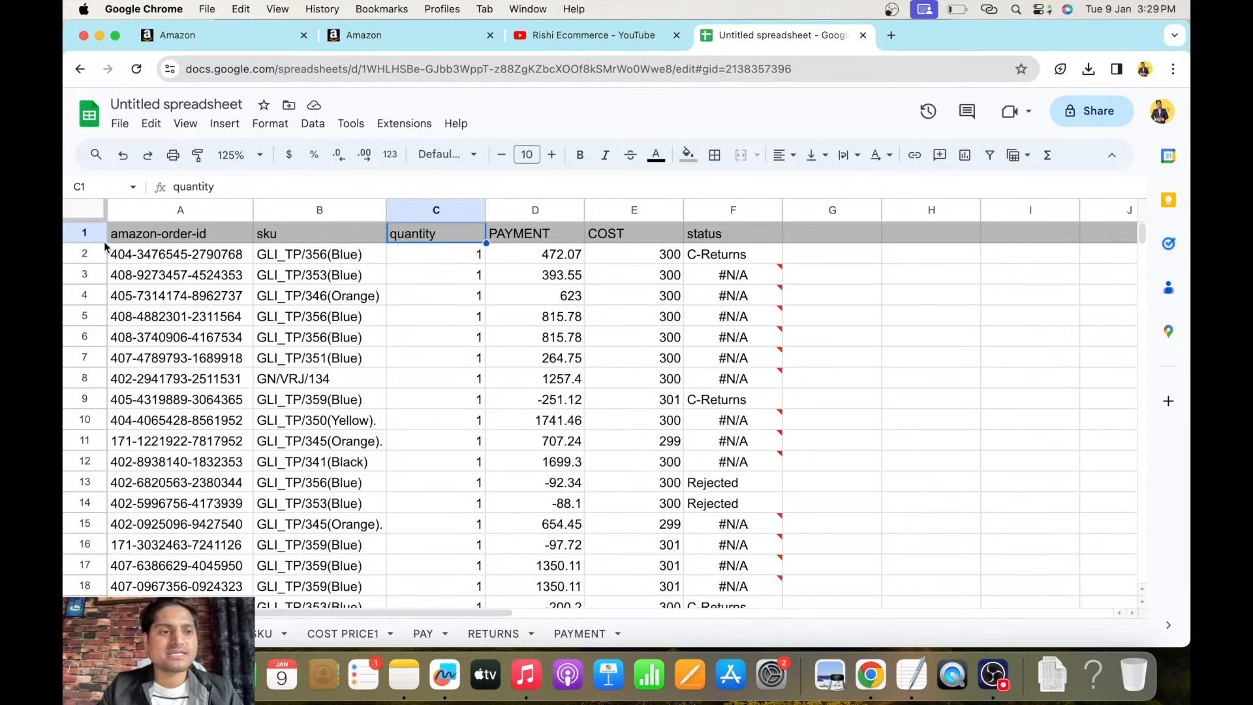
{"action": "left_click", "coordinate": [86, 233]}
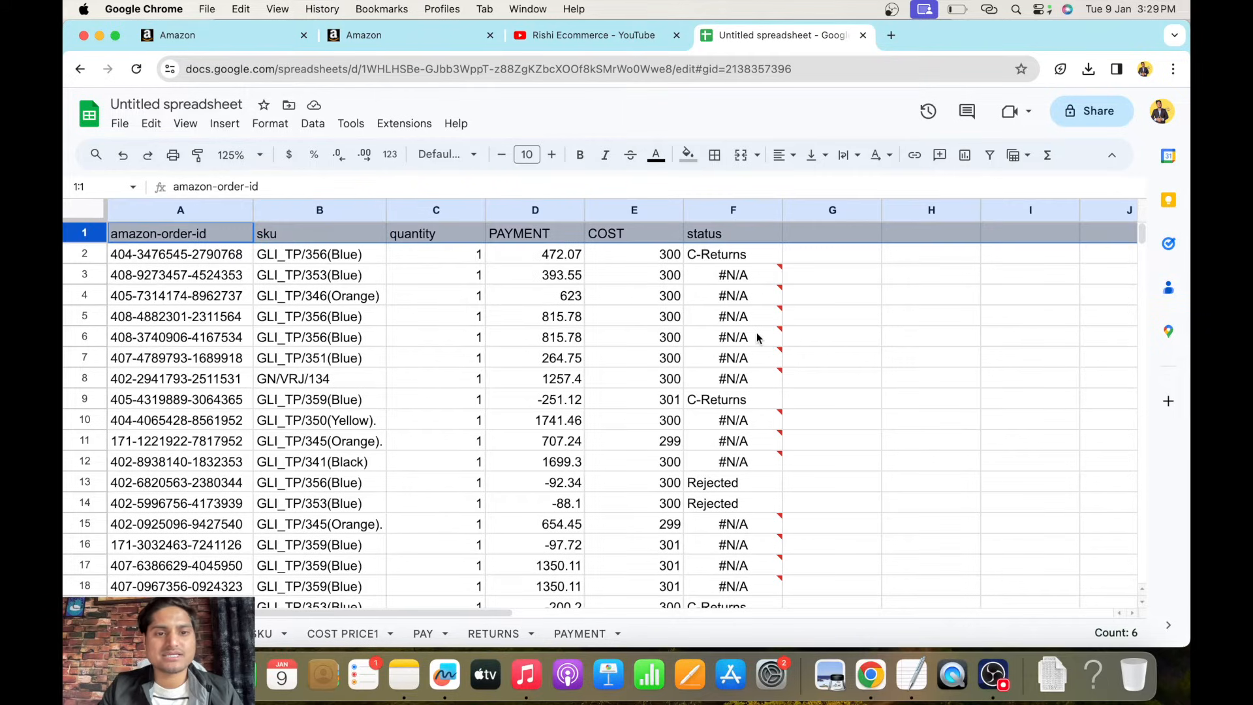
{"action": "left_click", "coordinate": [989, 154]}
Examine the filter values of the quantity column and the cost formulas in E2 and E6, leaving the list unfiltered.
{"action": "left_click", "coordinate": [476, 234]}
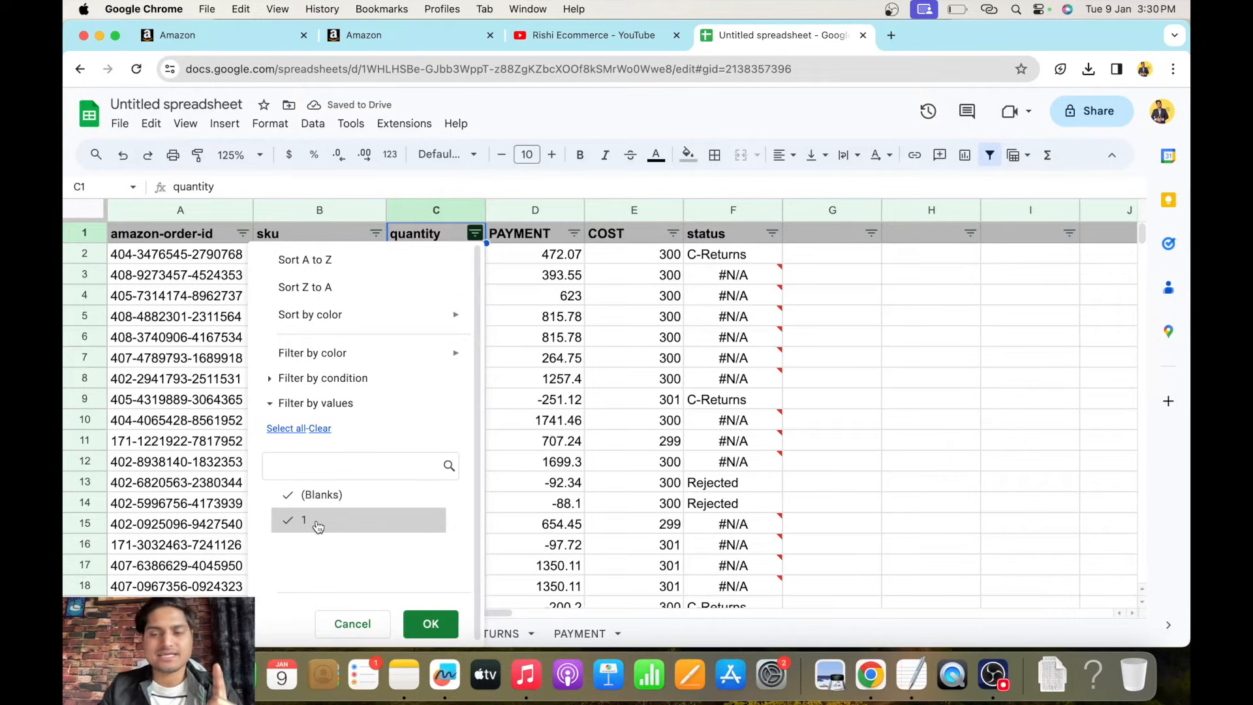
{"action": "left_click", "coordinate": [352, 623]}
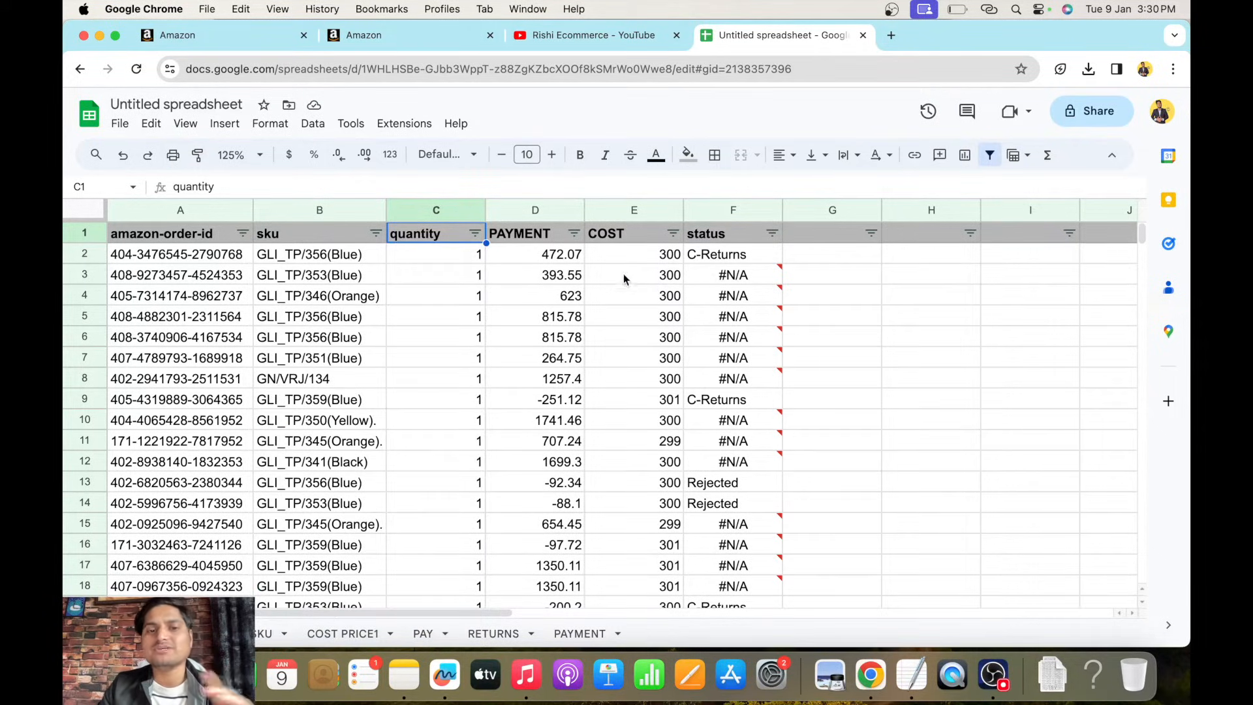
{"action": "left_click", "coordinate": [656, 260]}
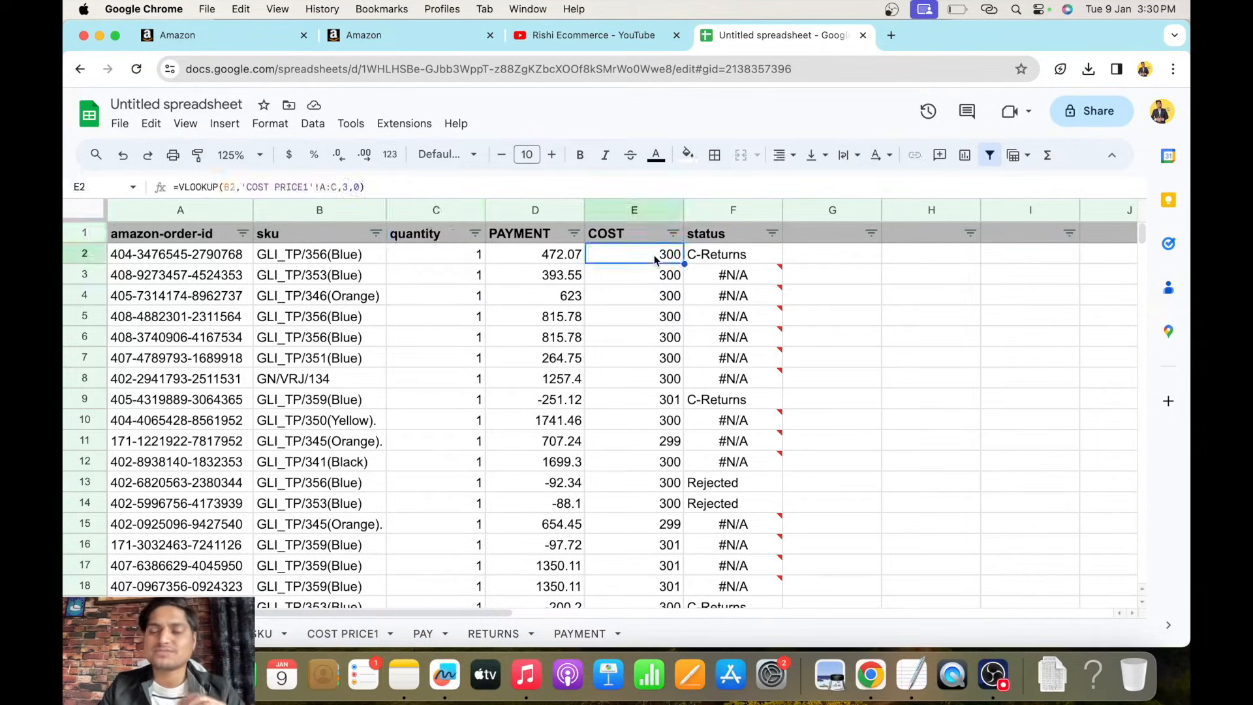
{"action": "left_click", "coordinate": [475, 233]}
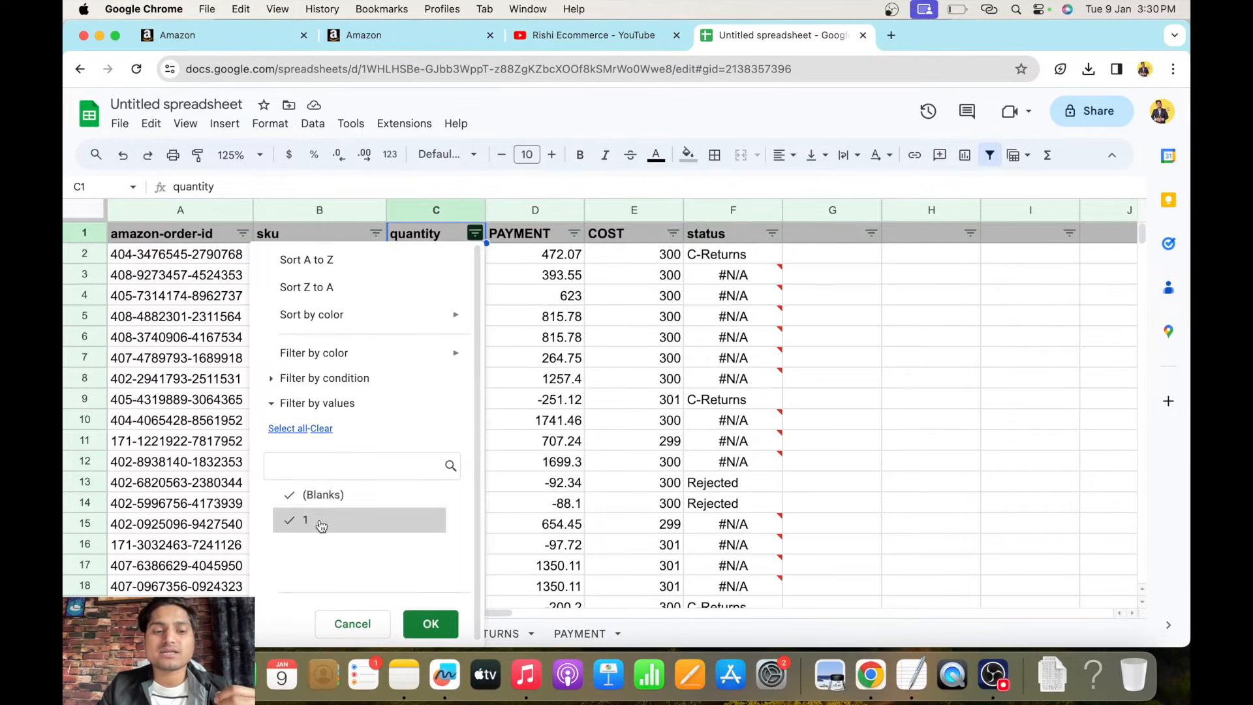
{"action": "left_click", "coordinate": [637, 328]}
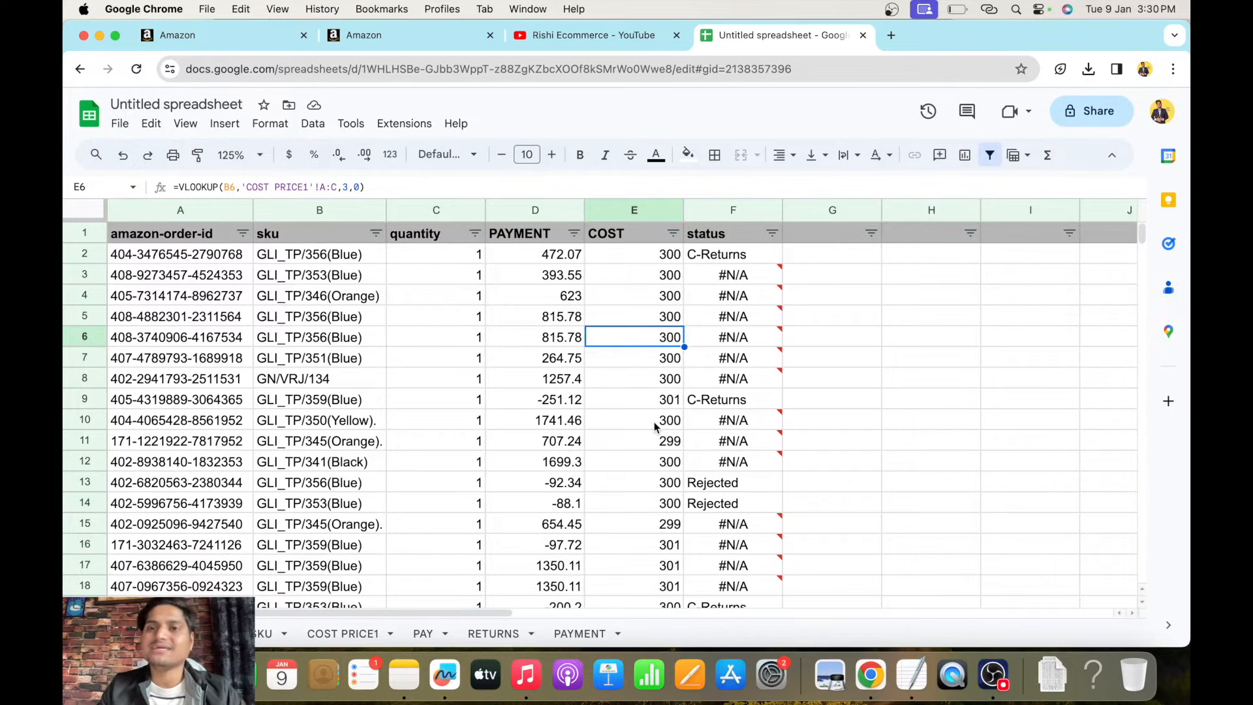
{"action": "left_click", "coordinate": [865, 381]}
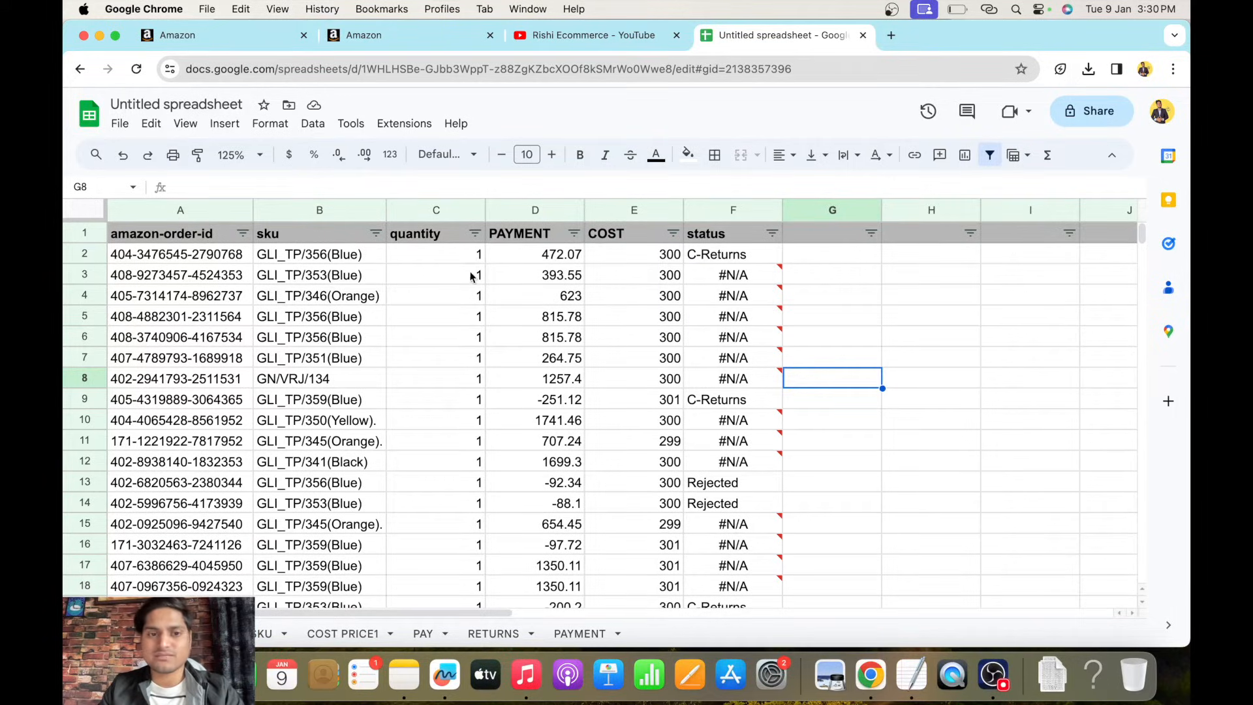
{"action": "left_click", "coordinate": [474, 237]}
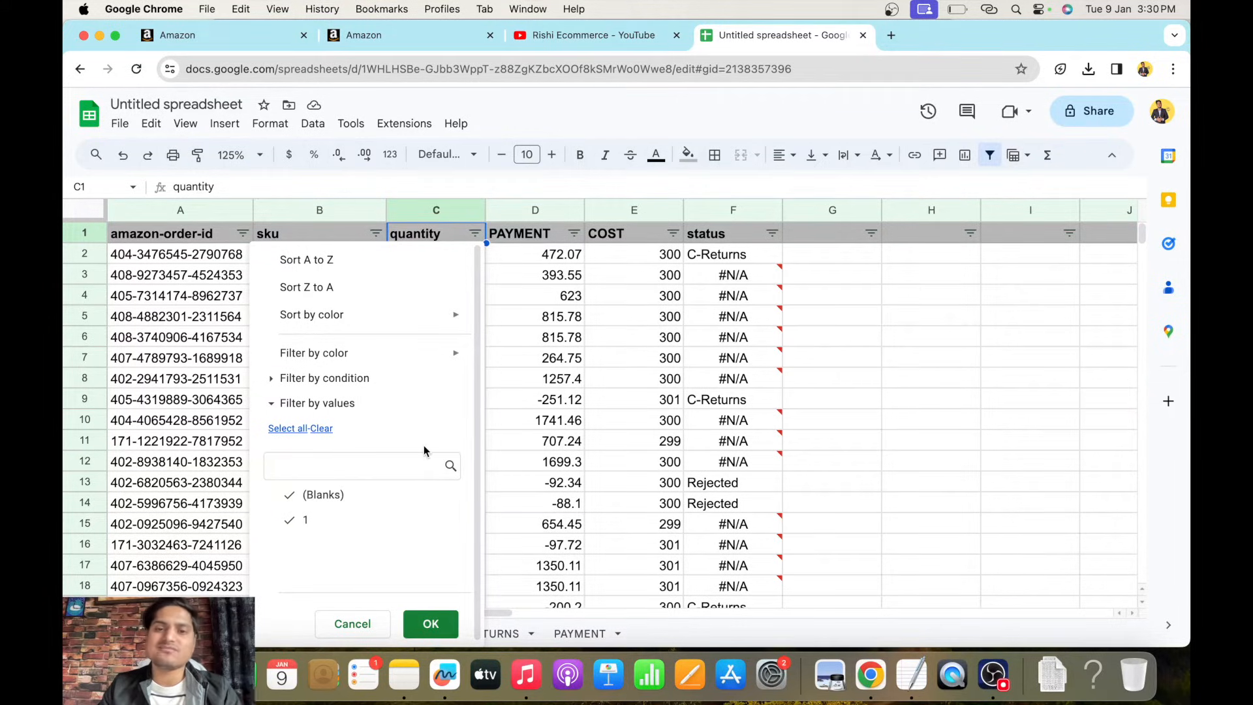
{"action": "left_click", "coordinate": [357, 637]}
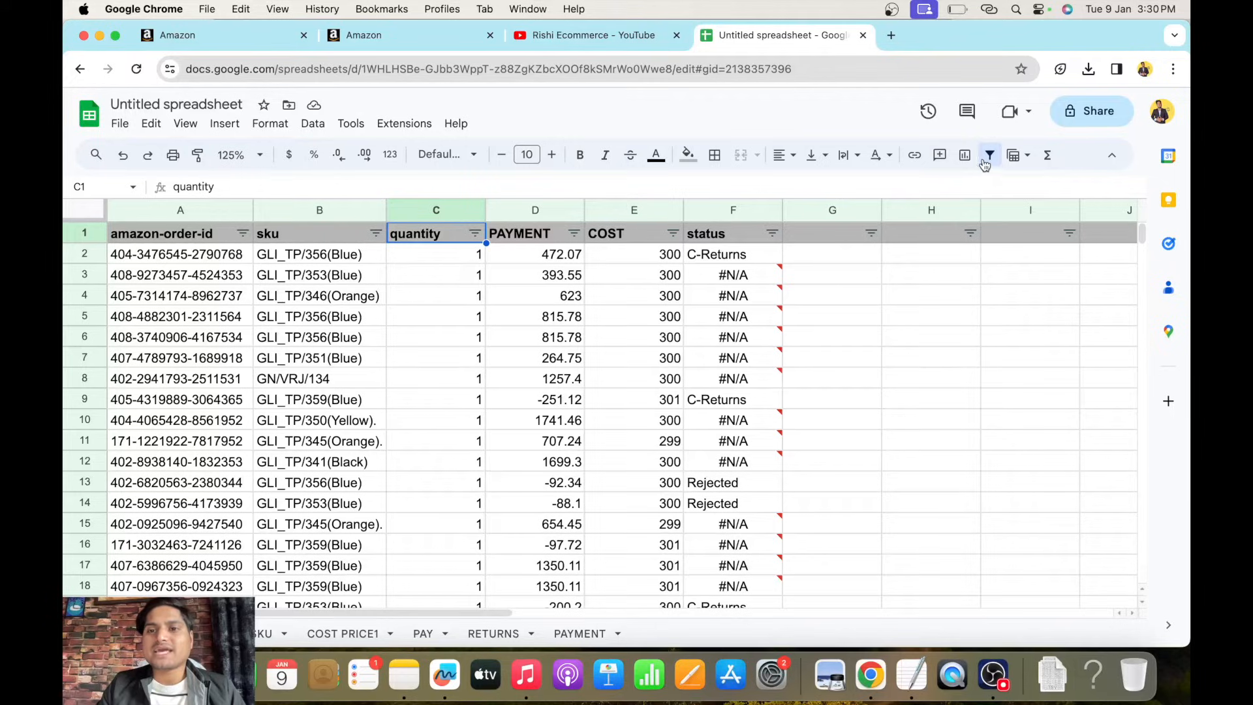
Filter the status column to show only the orders with #N/A.
{"action": "left_click", "coordinate": [772, 233]}
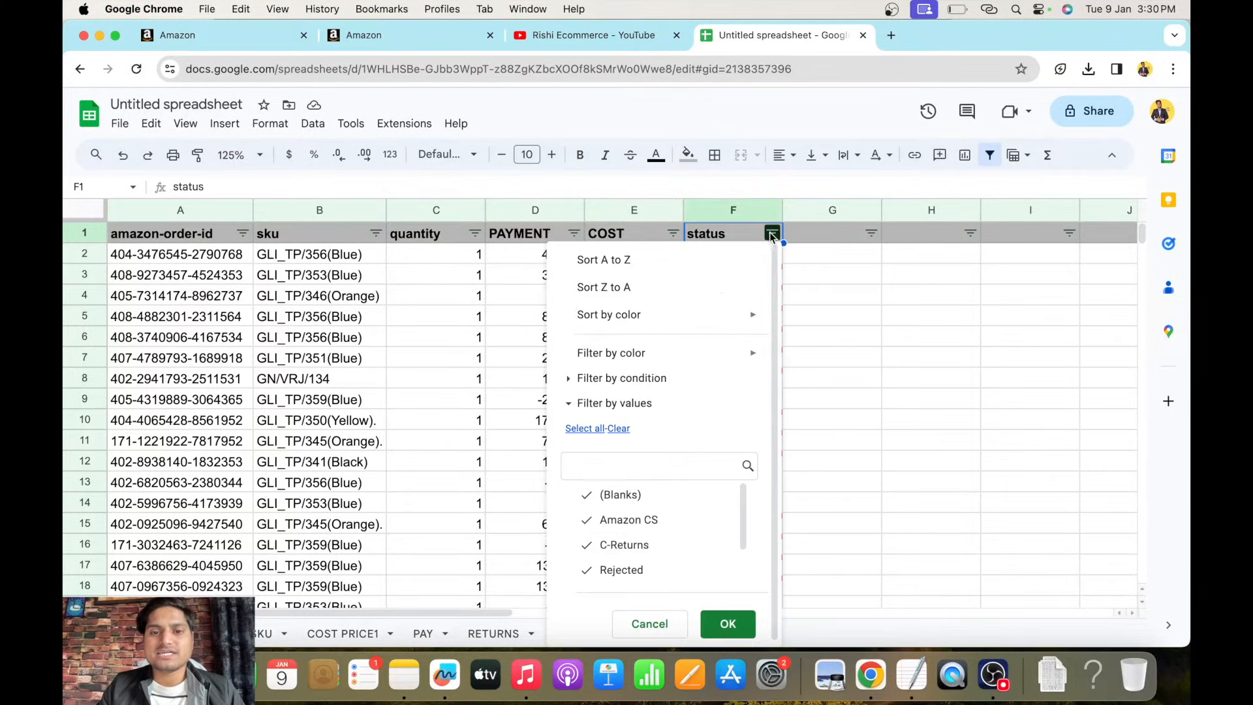
{"action": "left_click", "coordinate": [616, 428]}
{"action": "scroll", "coordinate": [629, 518], "scroll_direction": "down", "scroll_amount": 2}
{"action": "left_click", "coordinate": [620, 576]}
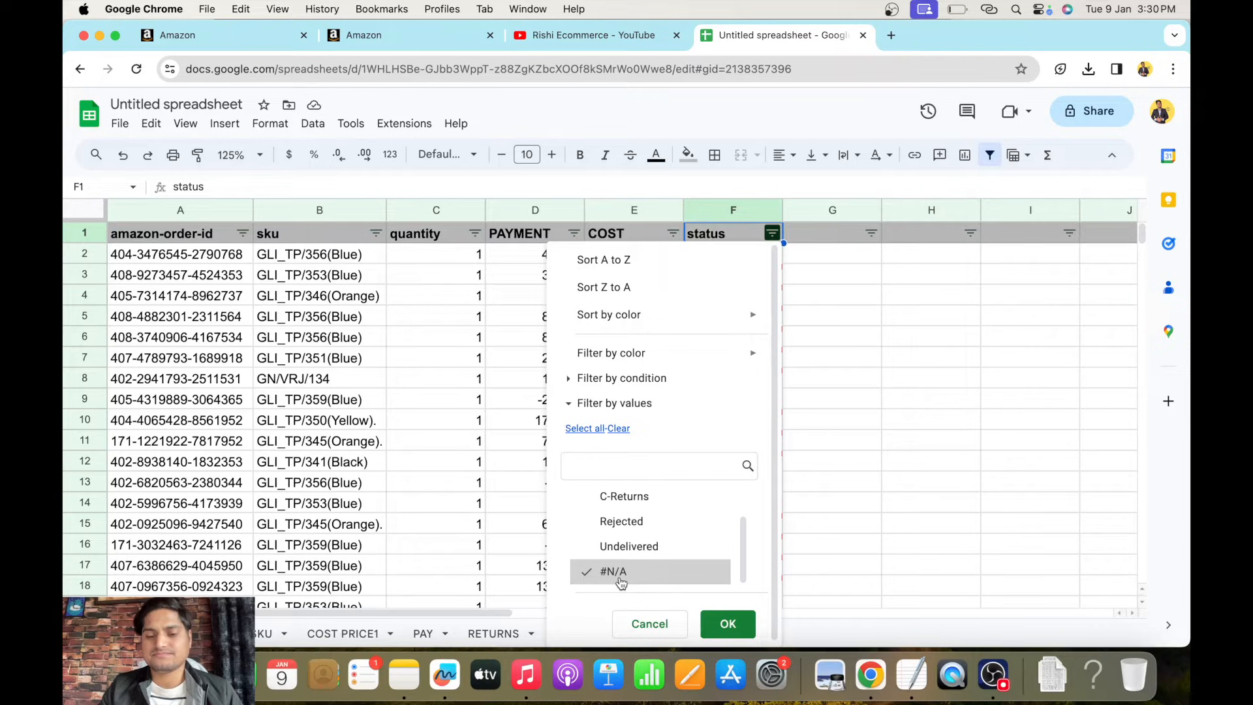
{"action": "left_click", "coordinate": [727, 624]}
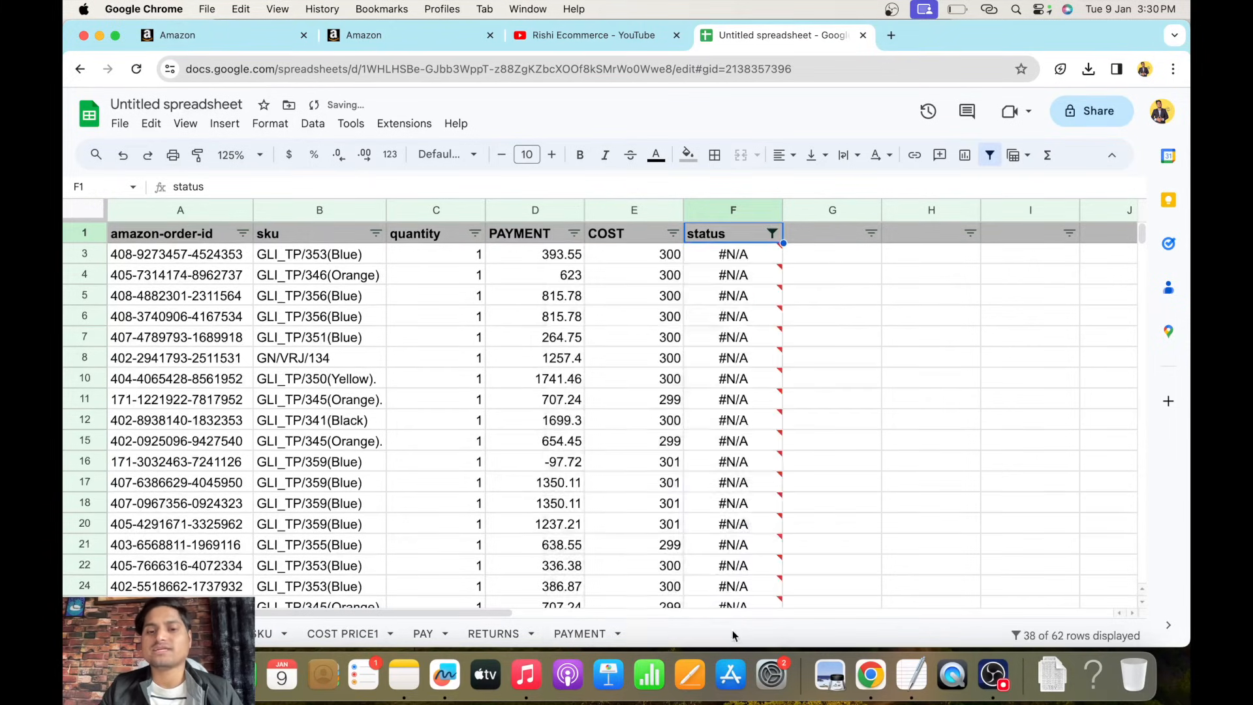
Count the #N/A statuses in column F and sum the costs in column E of the filtered orders.
{"action": "left_click", "coordinate": [715, 254]}
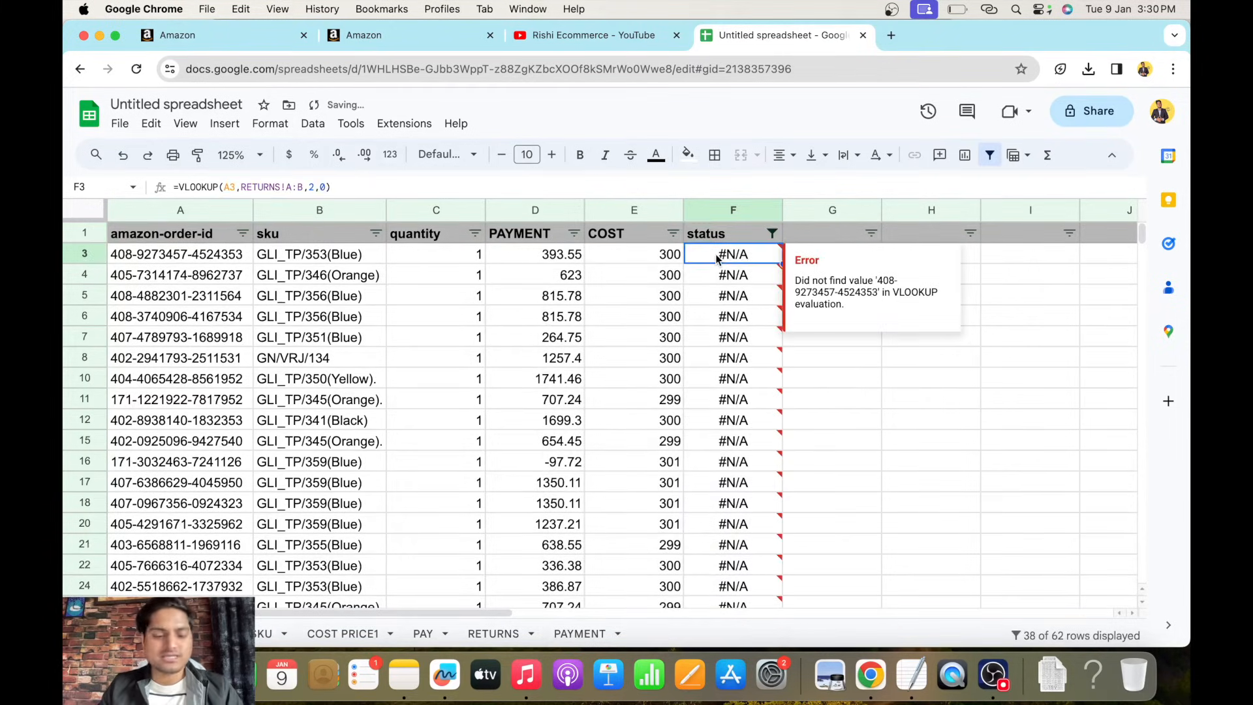
{"action": "key", "text": "super+shift+Down"}
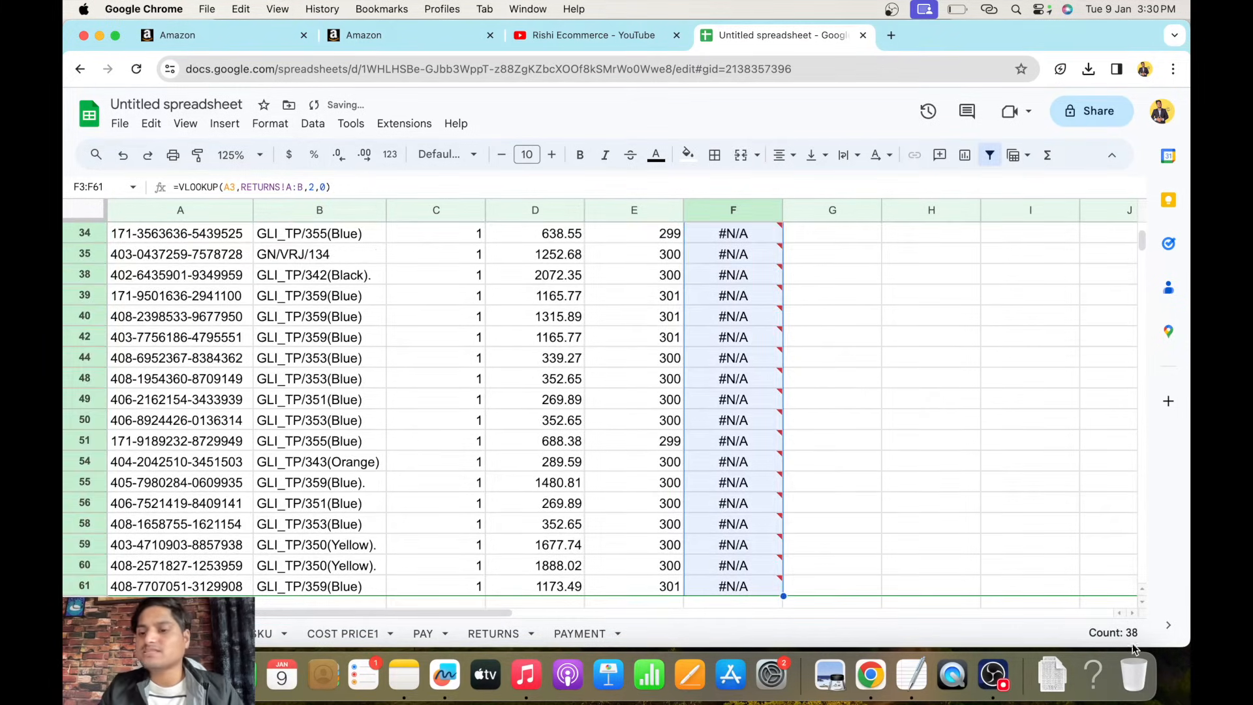
{"action": "mouse_move", "coordinate": [747, 462]}
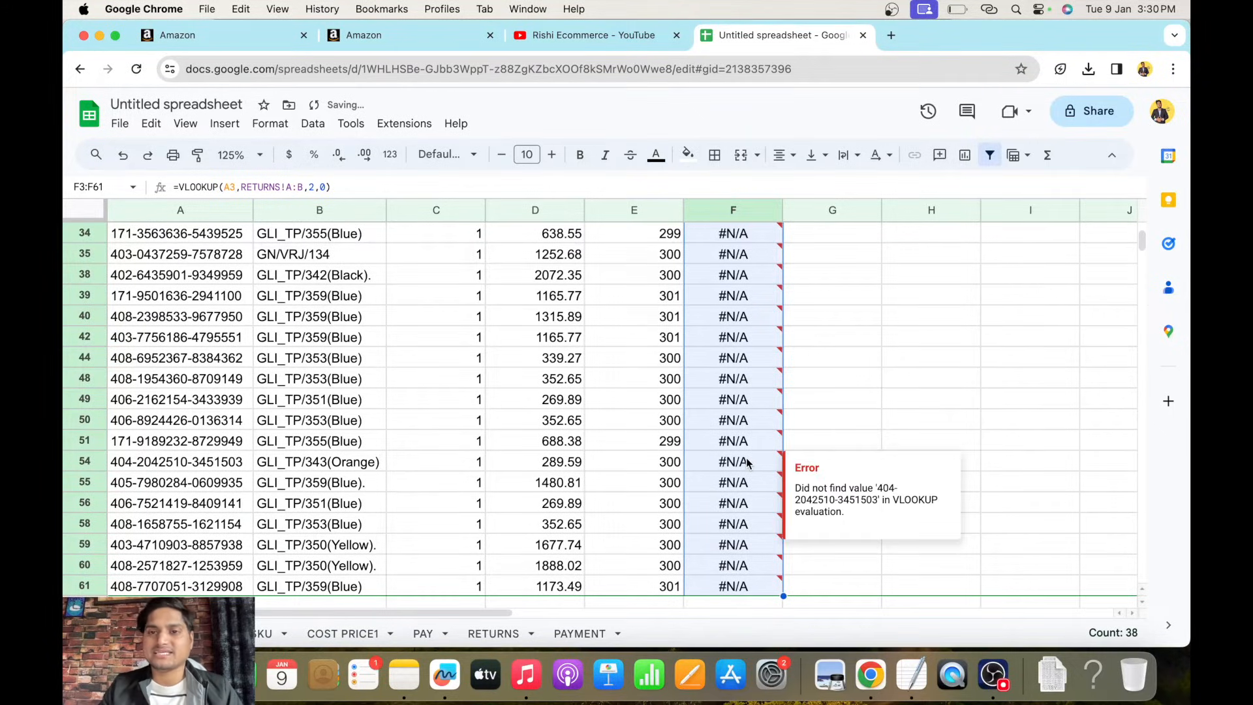
{"action": "key", "text": "super+Up"}
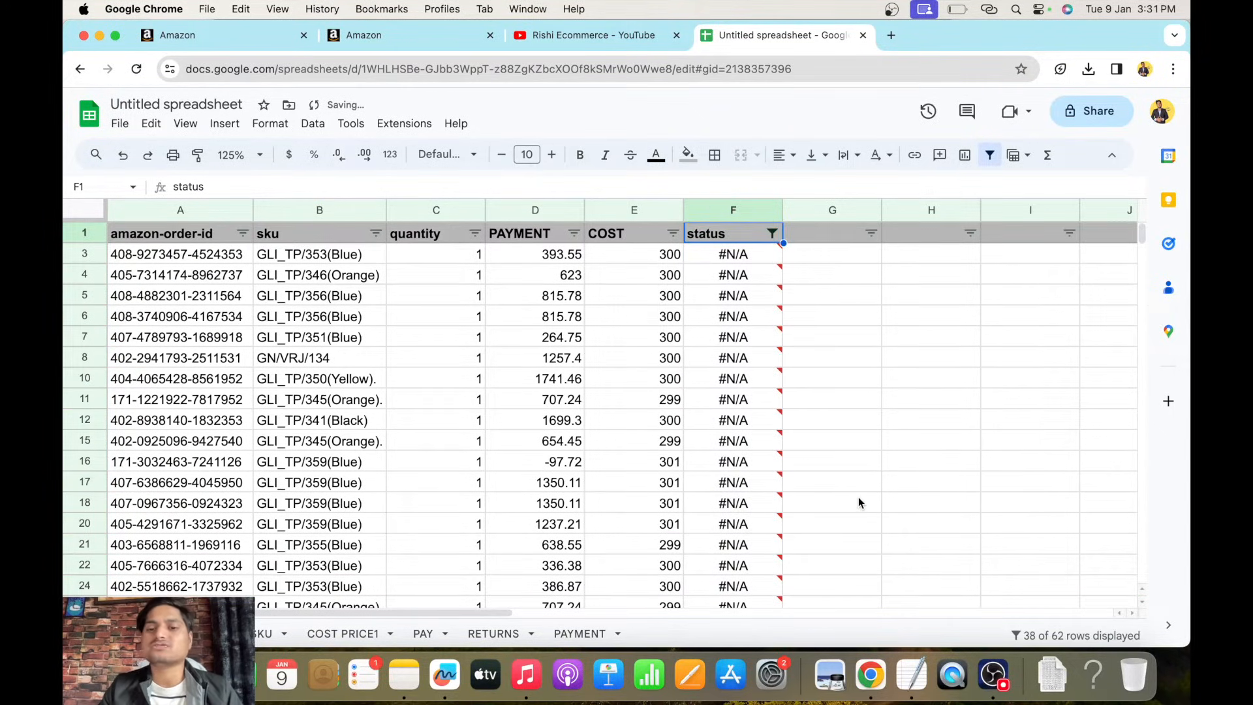
{"action": "left_click", "coordinate": [647, 260]}
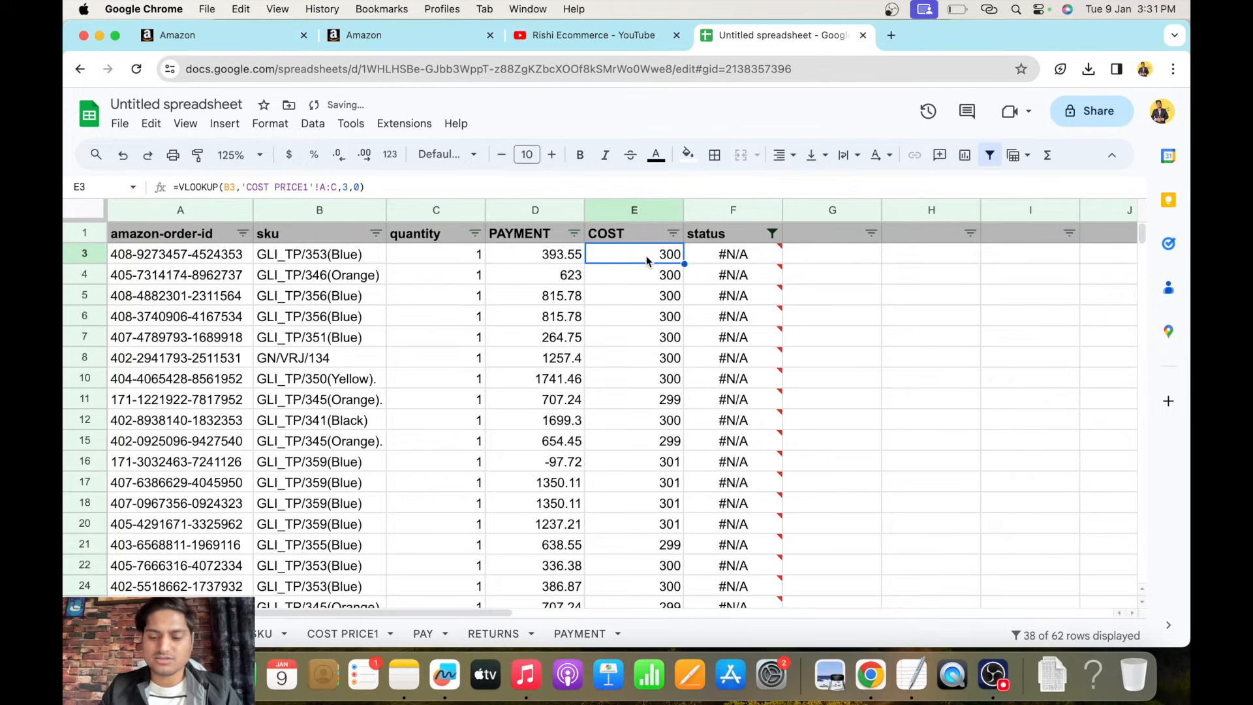
{"action": "key", "text": "super+shift+Down"}
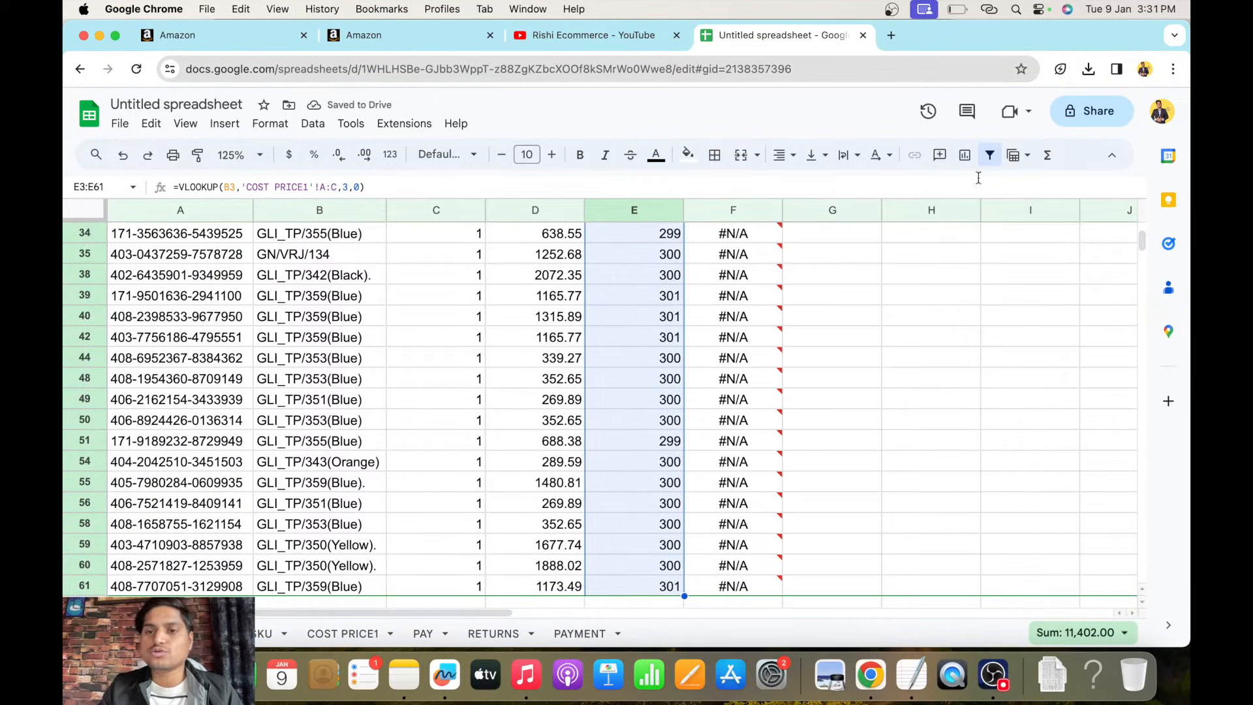
Remove the filter and enter 11002 as the cost total in D64, below the payment total.
{"action": "left_click", "coordinate": [990, 156]}
{"action": "left_click", "coordinate": [615, 355]}
{"action": "key", "text": "super+Down"}
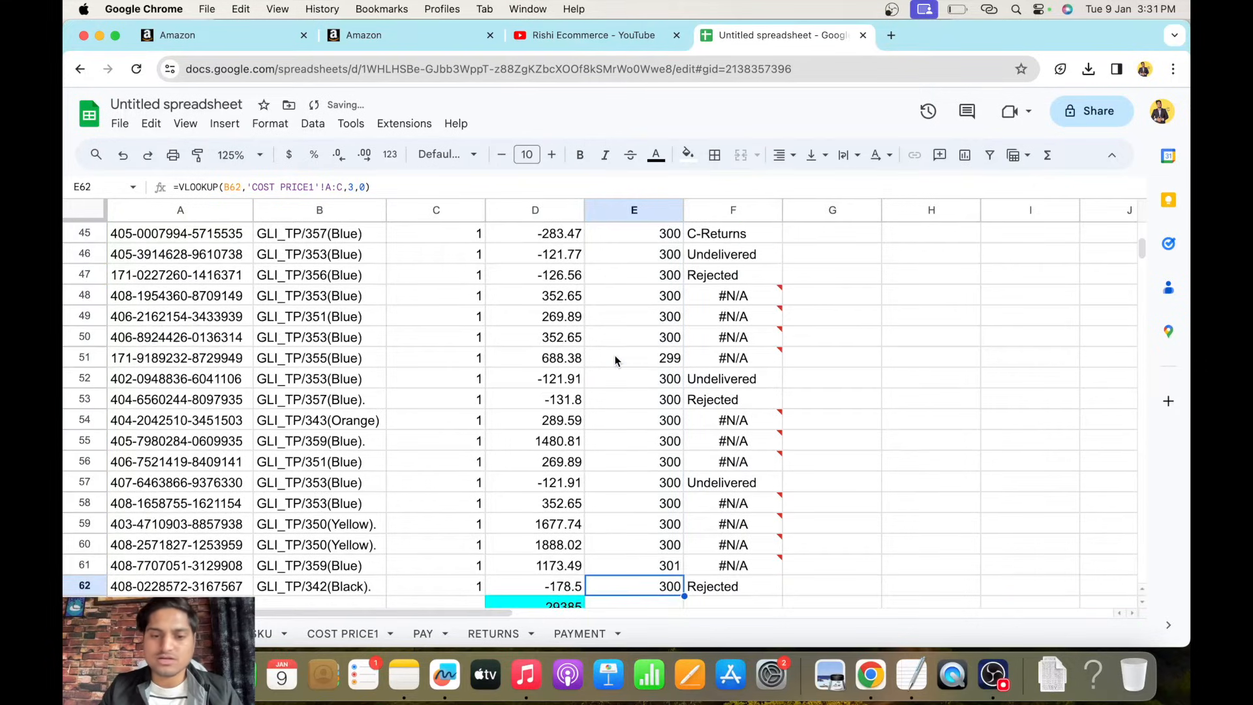
{"action": "key", "text": "Down"}
{"action": "key", "text": "Down"}
{"action": "key", "text": "Left"}
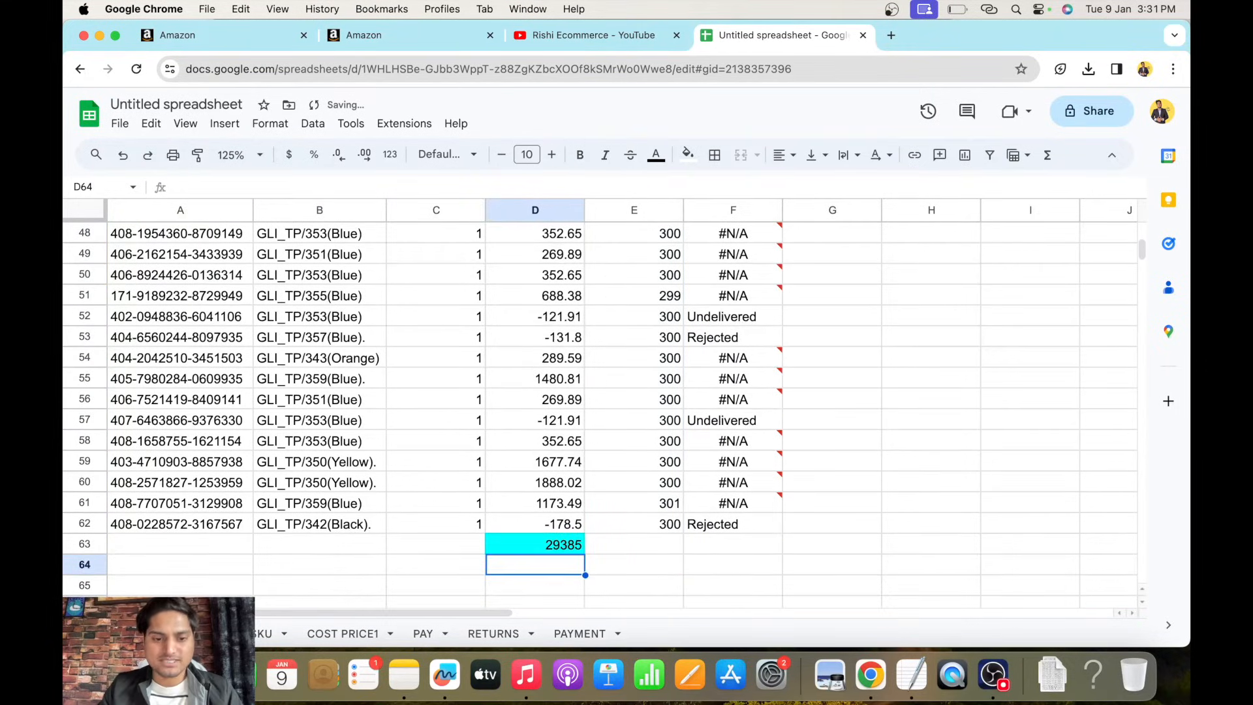
{"action": "type", "text": "11"}
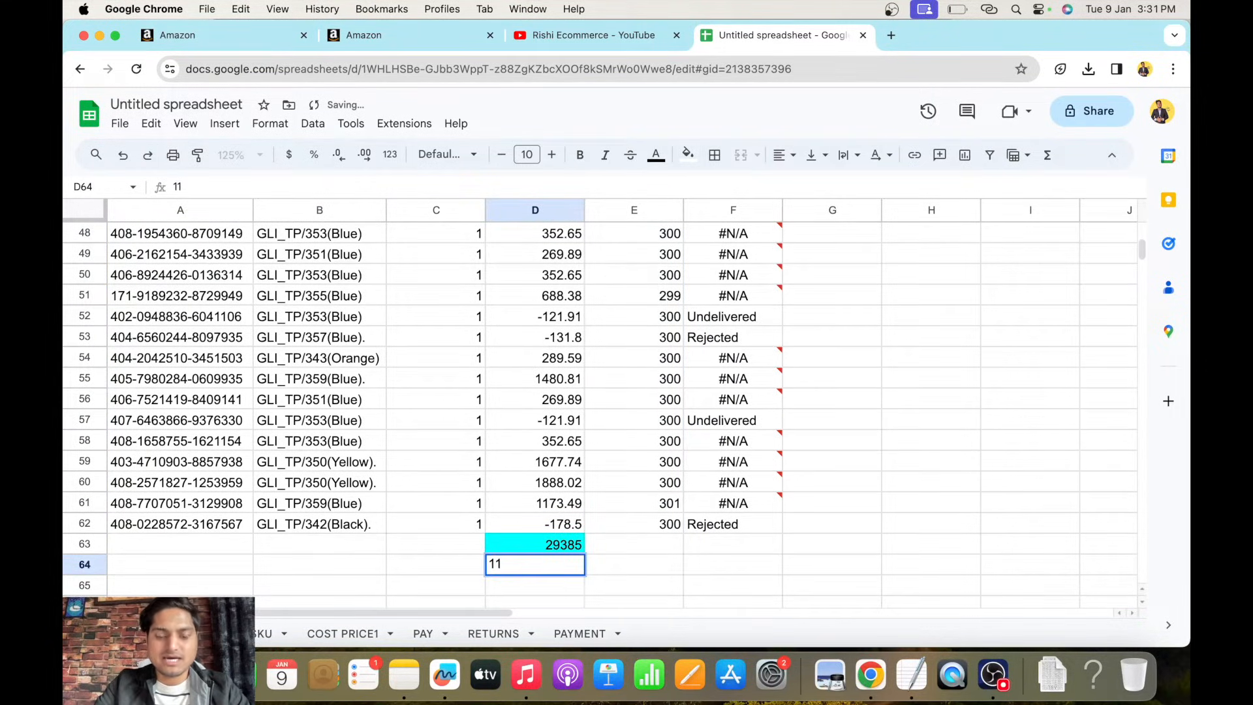
{"action": "type", "text": "002"}
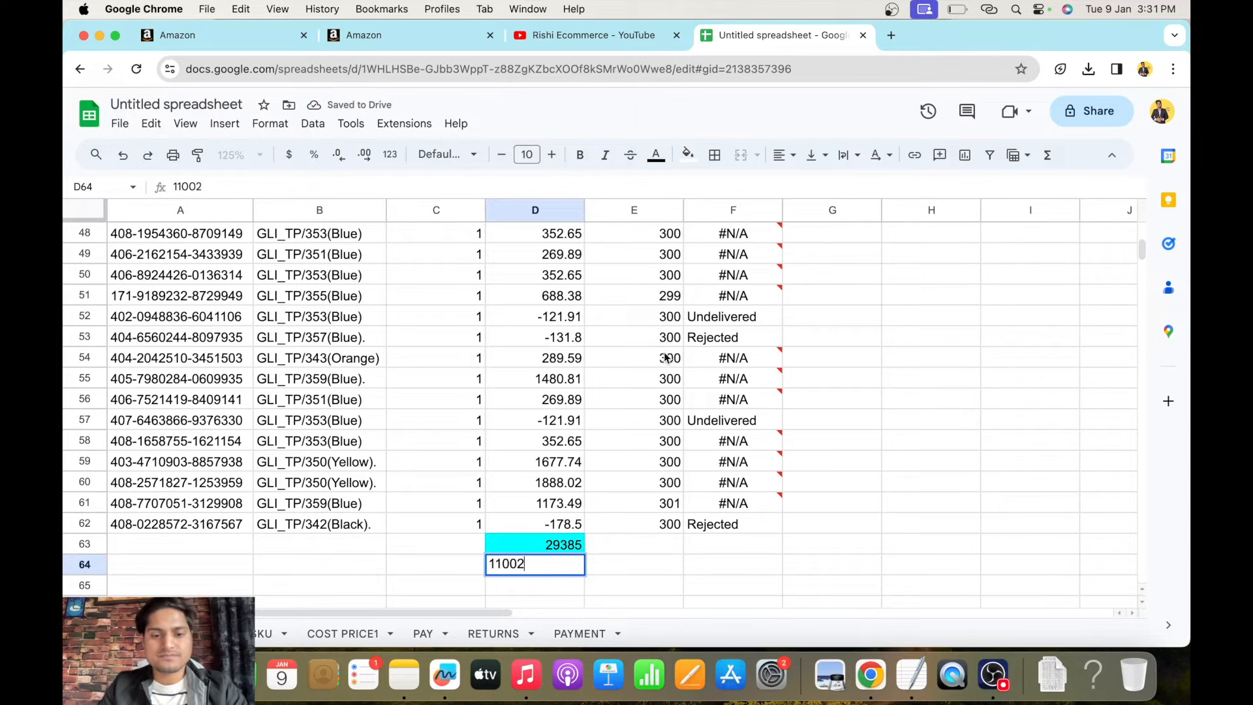
{"action": "left_click", "coordinate": [1025, 361]}
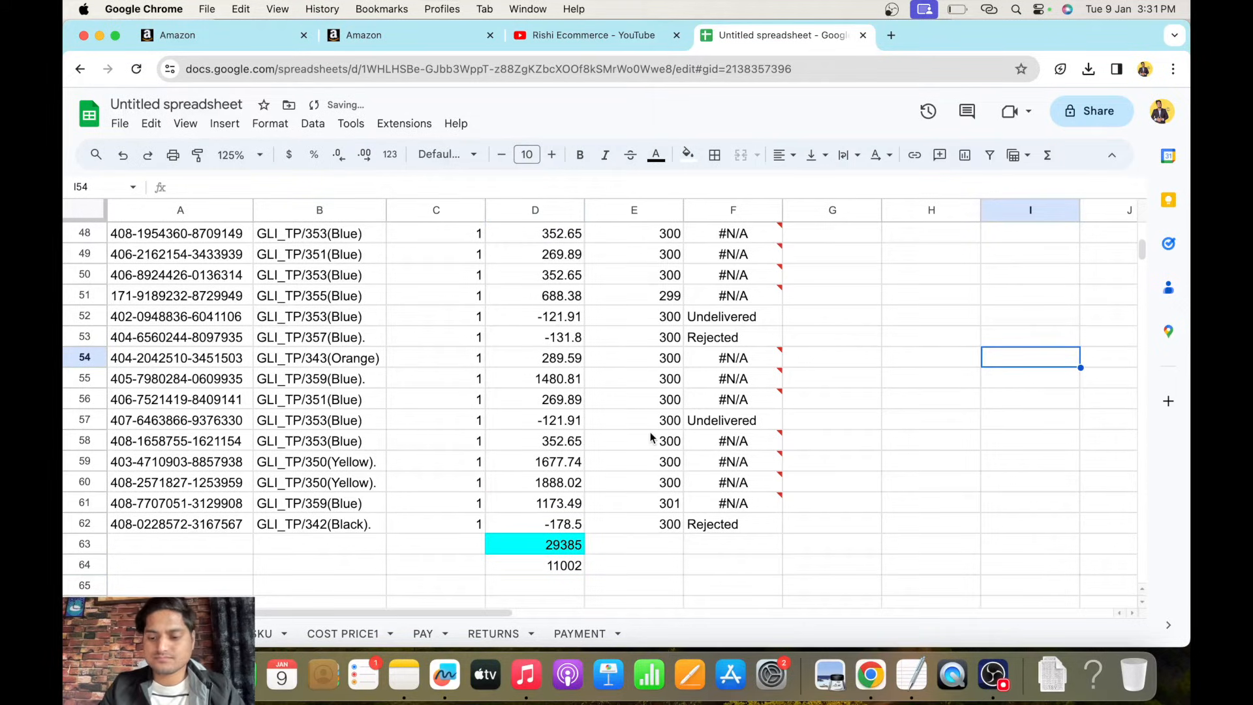
{"action": "key", "text": "super+Up"}
{"action": "left_click", "coordinate": [990, 162]}
{"action": "left_click", "coordinate": [926, 332]}
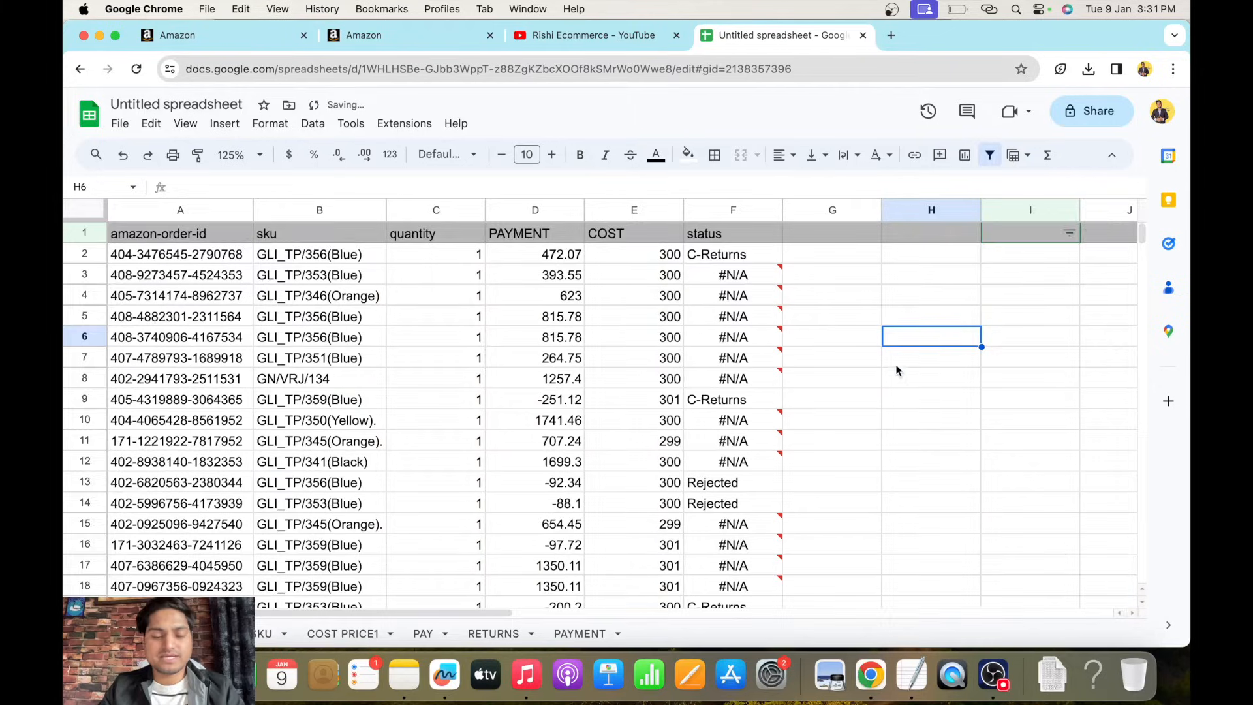
Filter the status column to #N/A again and sum the costs in column E for the orders shown.
{"action": "key", "text": "super+a"}
{"action": "left_click", "coordinate": [987, 158]}
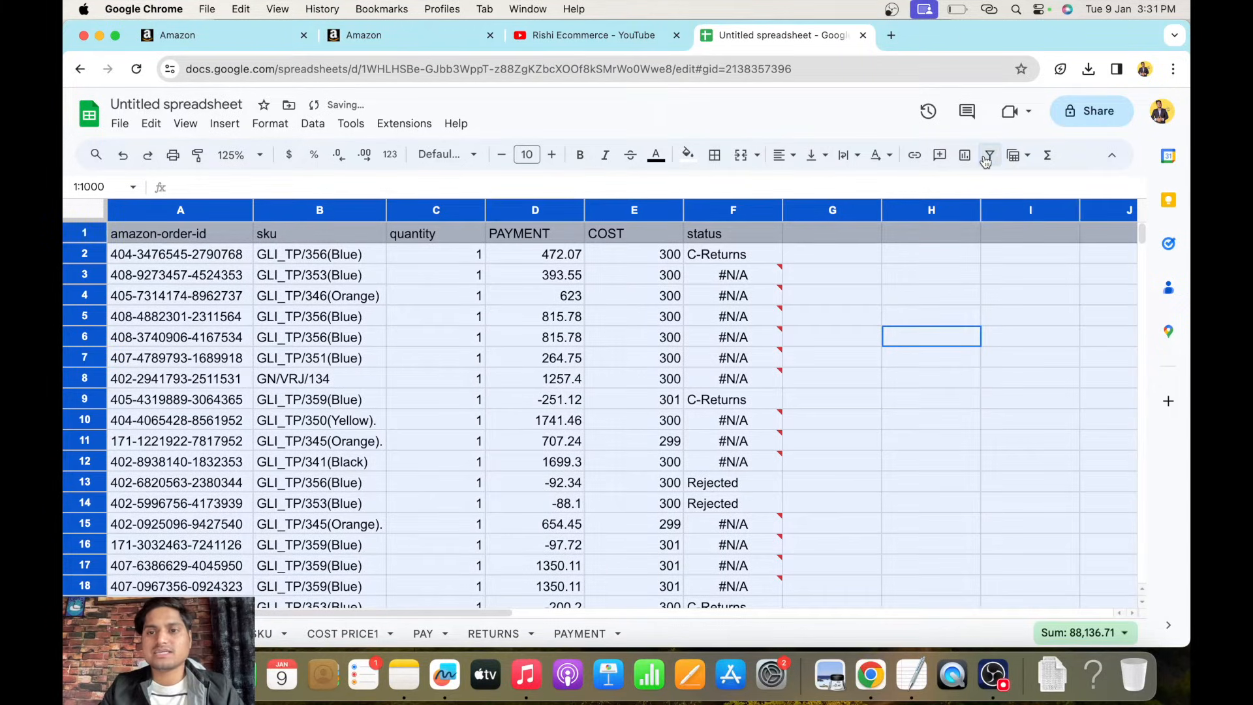
{"action": "left_click", "coordinate": [772, 233]}
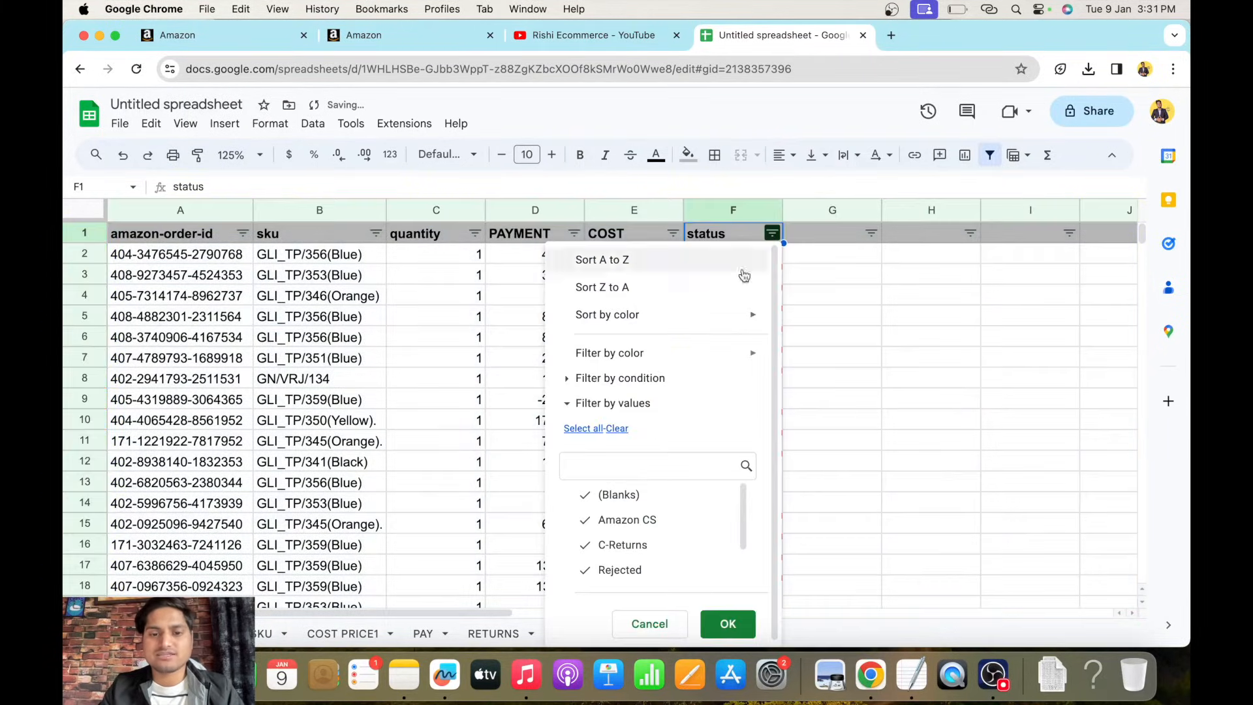
{"action": "left_click", "coordinate": [617, 428]}
{"action": "scroll", "coordinate": [628, 548], "scroll_direction": "down", "scroll_amount": 2}
{"action": "left_click", "coordinate": [628, 573]}
{"action": "left_click", "coordinate": [724, 623]}
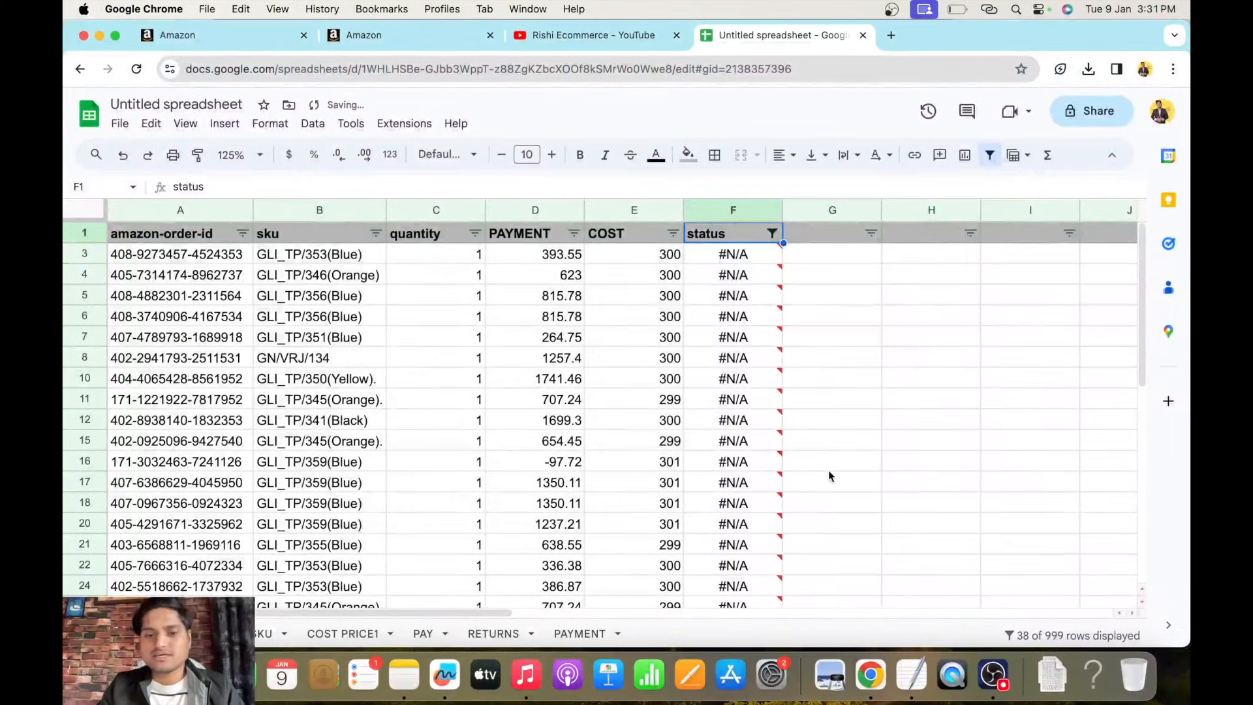
{"action": "left_click", "coordinate": [657, 254]}
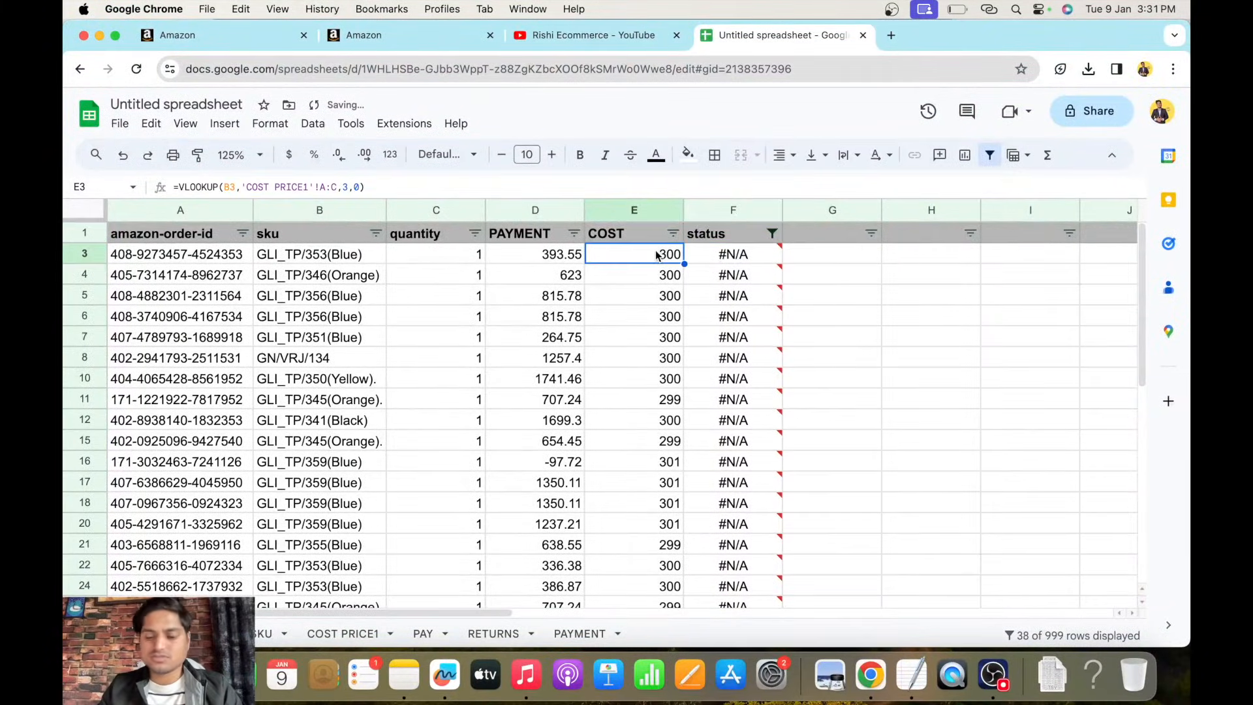
{"action": "key", "text": "super+shift+Down"}
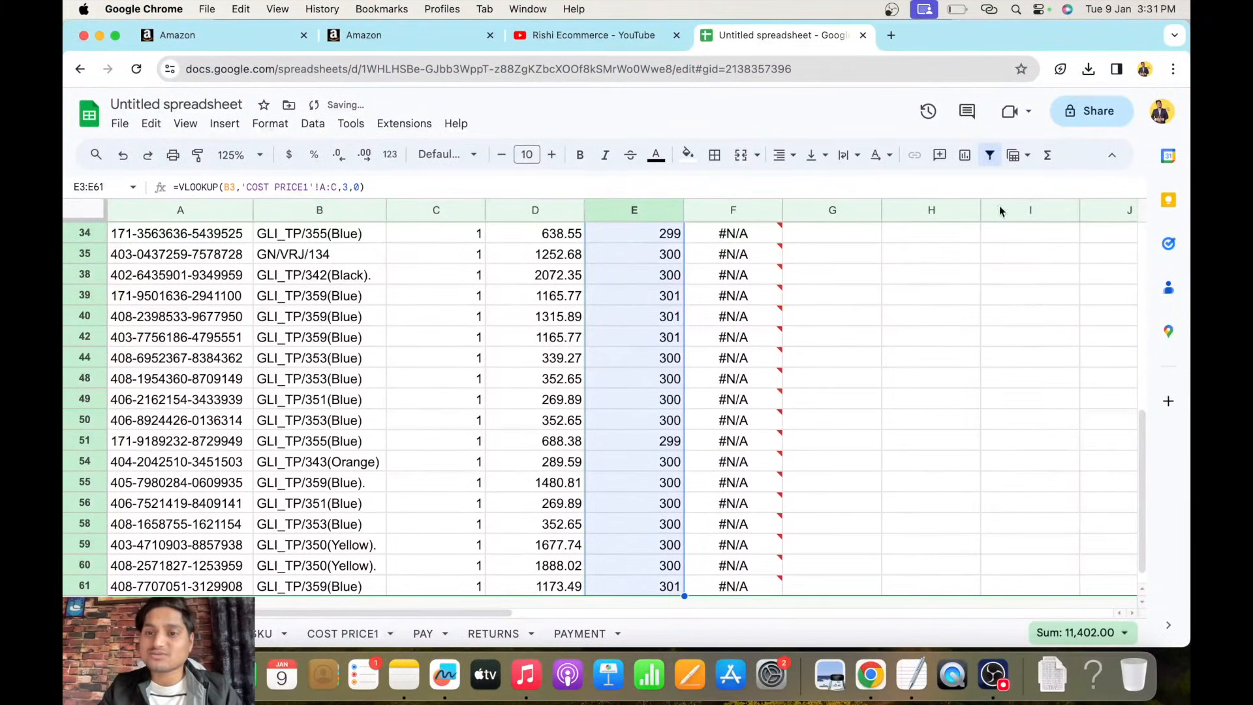
Remove the filter and correct the cost total in D64 to 11402.
{"action": "left_click", "coordinate": [990, 154]}
{"action": "left_click", "coordinate": [567, 424]}
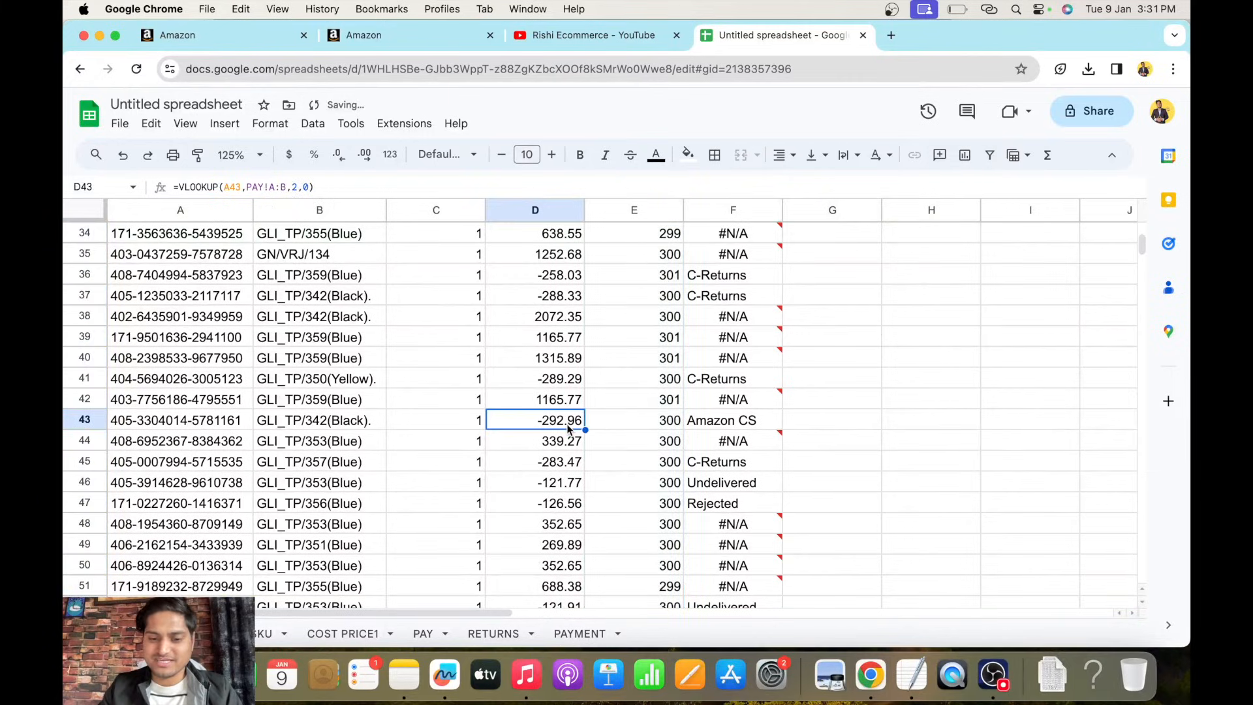
{"action": "key", "text": "super+Down"}
{"action": "type", "text": "11"}
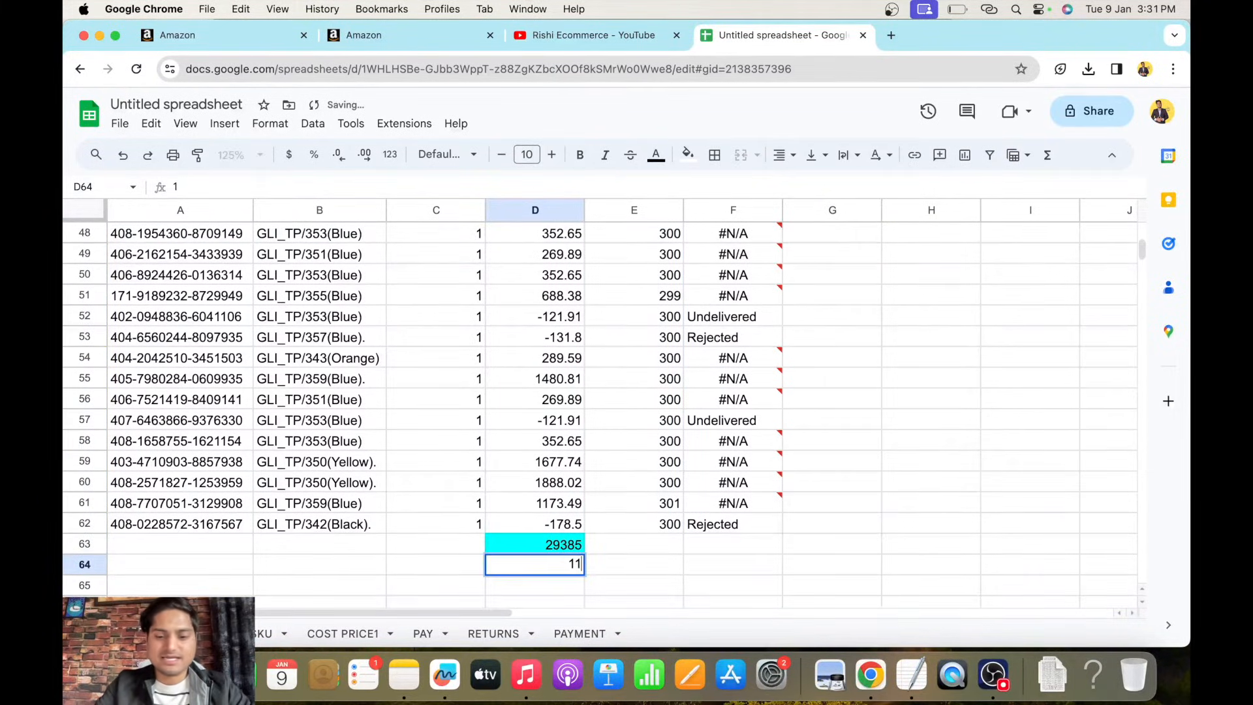
{"action": "type", "text": "402"}
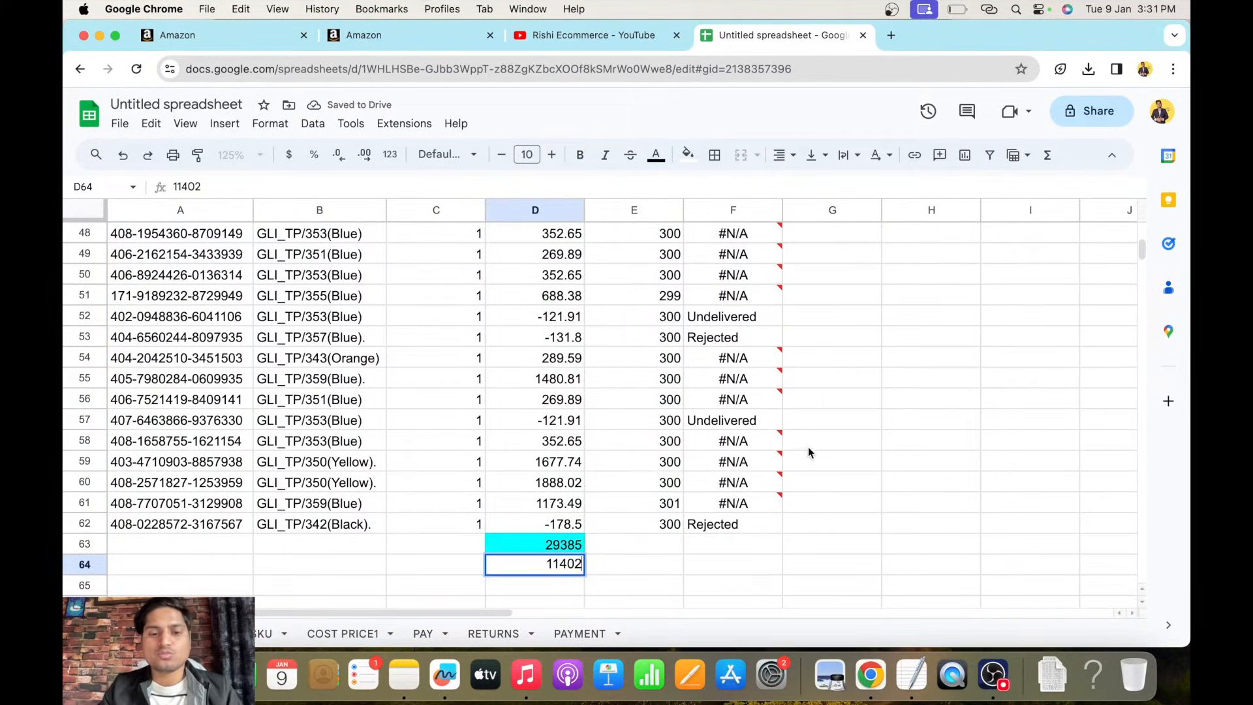
{"action": "left_click", "coordinate": [809, 449]}
{"action": "left_click", "coordinate": [562, 565]}
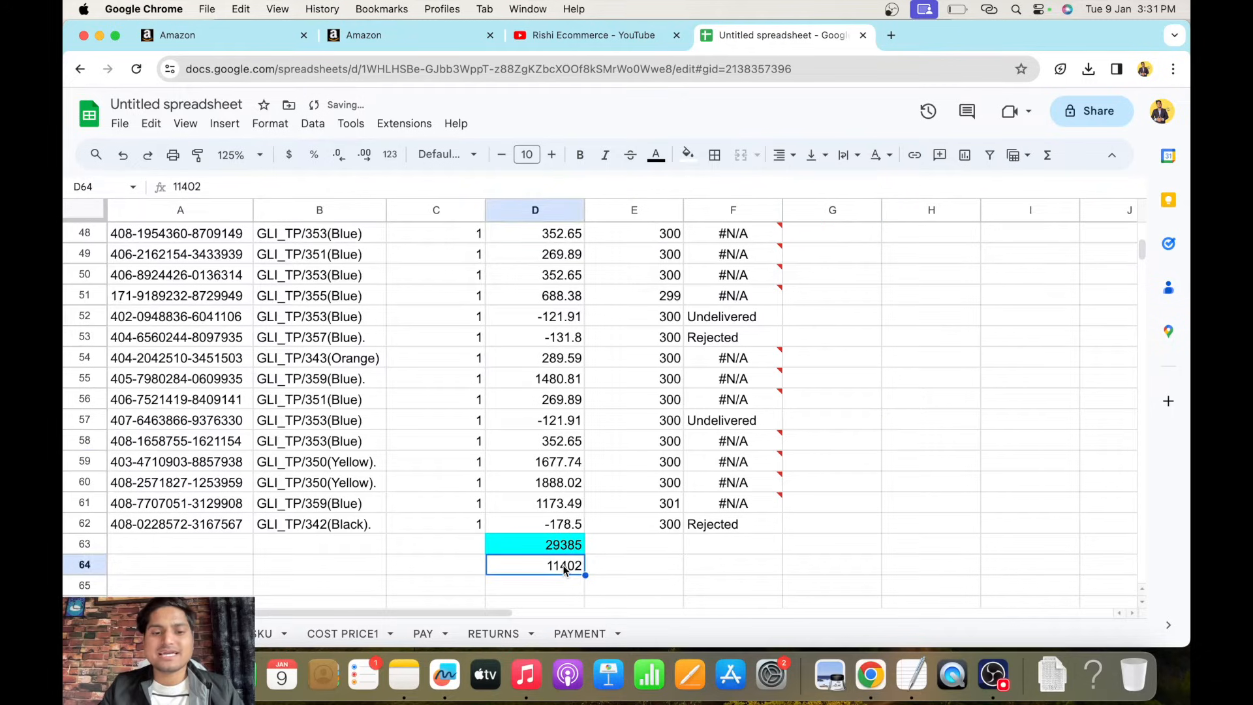
Label the two totals by entering "cost price" in C64 and "settlement" in C63.
{"action": "left_click", "coordinate": [456, 566]}
{"action": "type", "text": "cost price"}
{"action": "key", "text": "Return"}
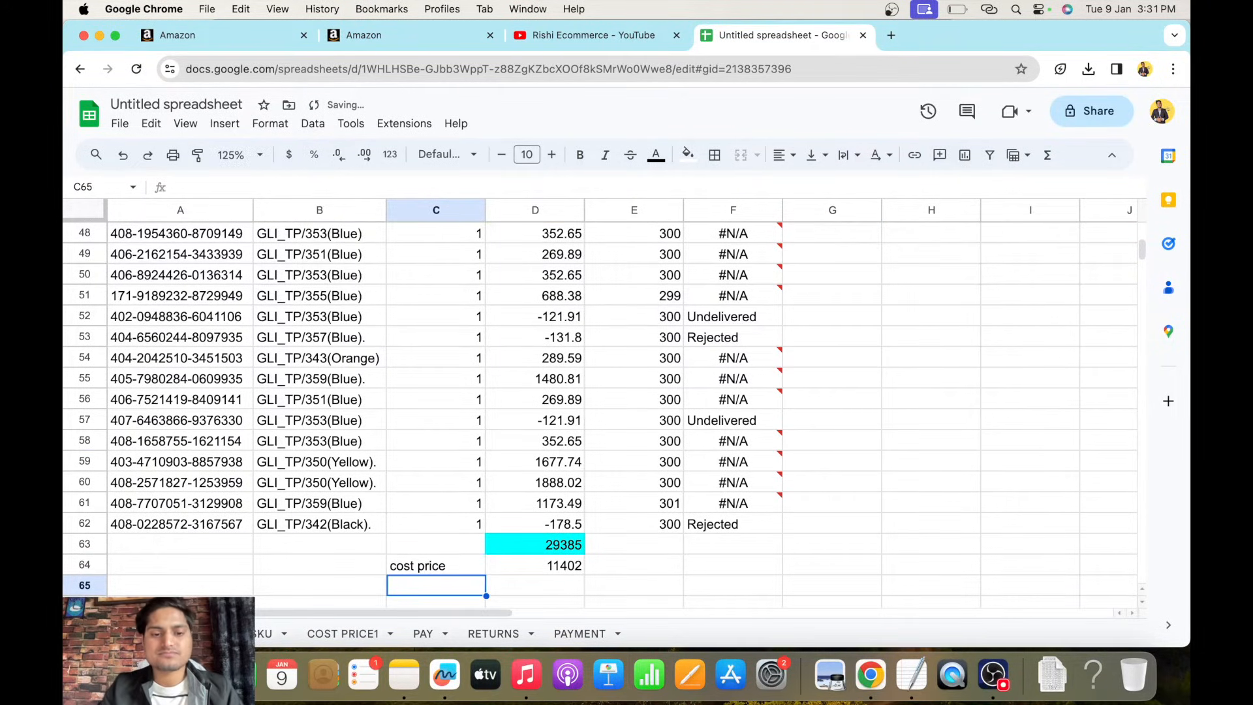
{"action": "left_click", "coordinate": [462, 547]}
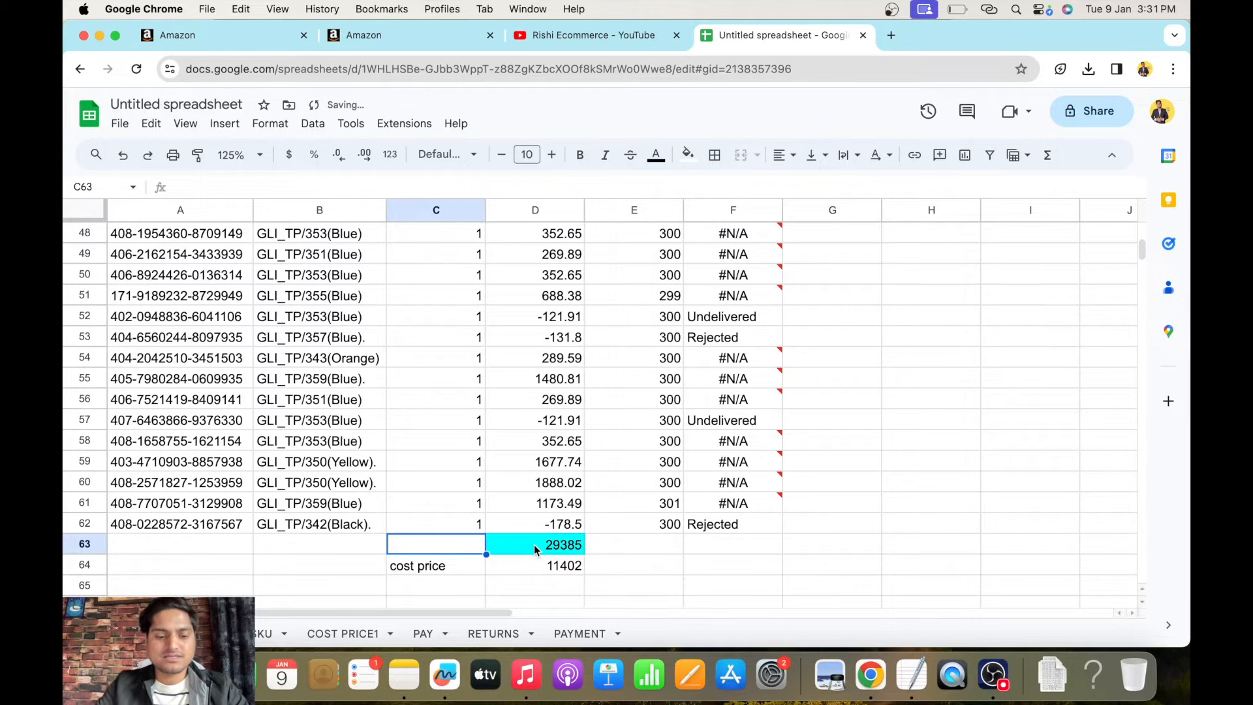
{"action": "type", "text": "settlement"}
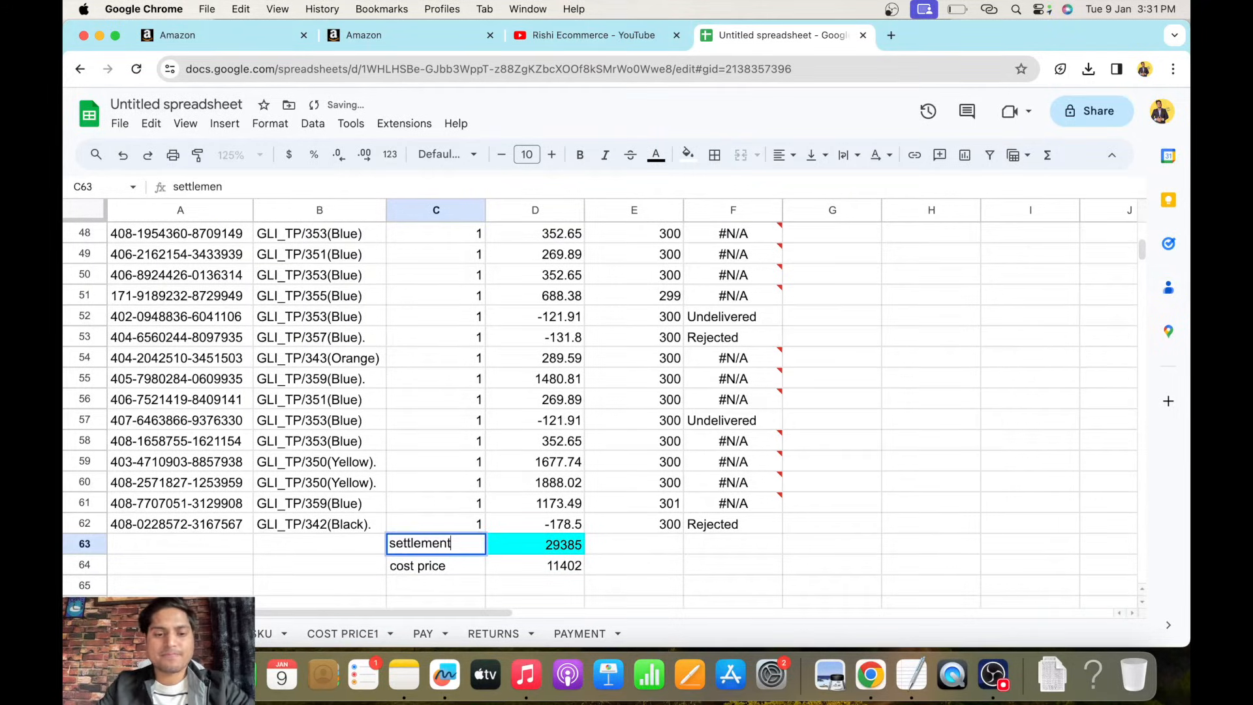
{"action": "key", "text": "Return"}
Fill the cost price label and amount in C64:D64 with a light red background.
{"action": "left_click_drag", "start_coordinate": [453, 567], "coordinate": [542, 569]}
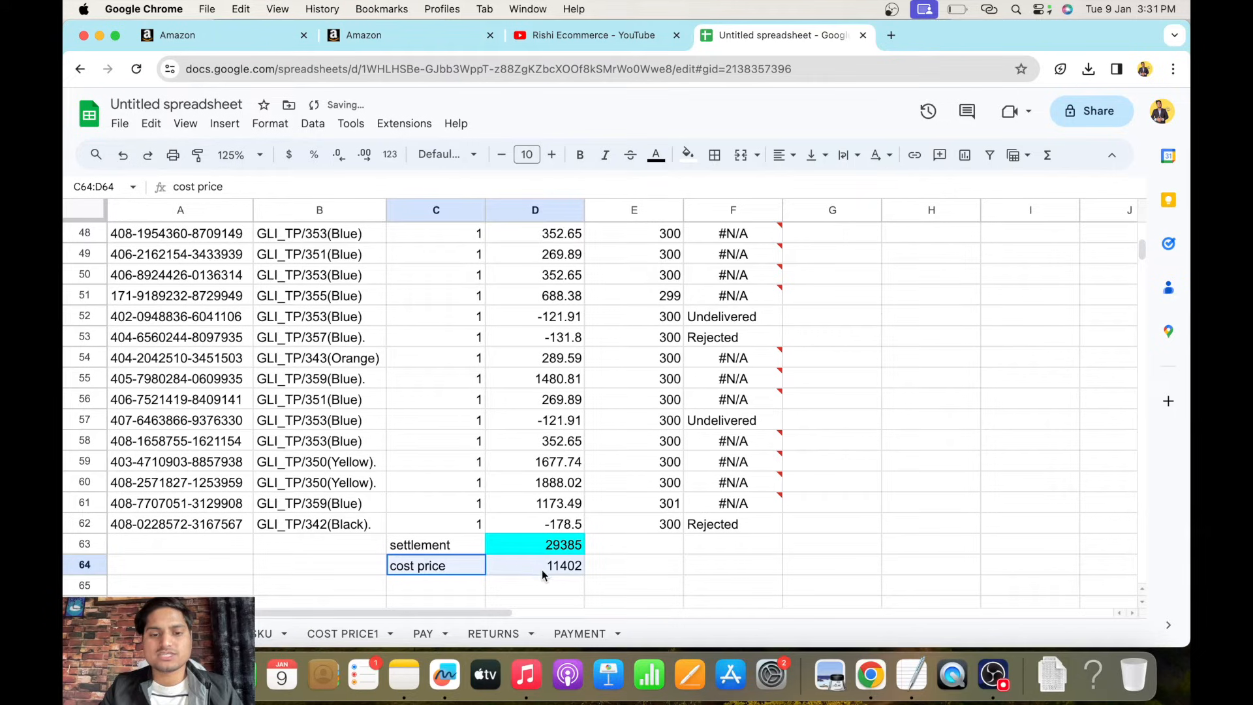
{"action": "left_click", "coordinate": [687, 155]}
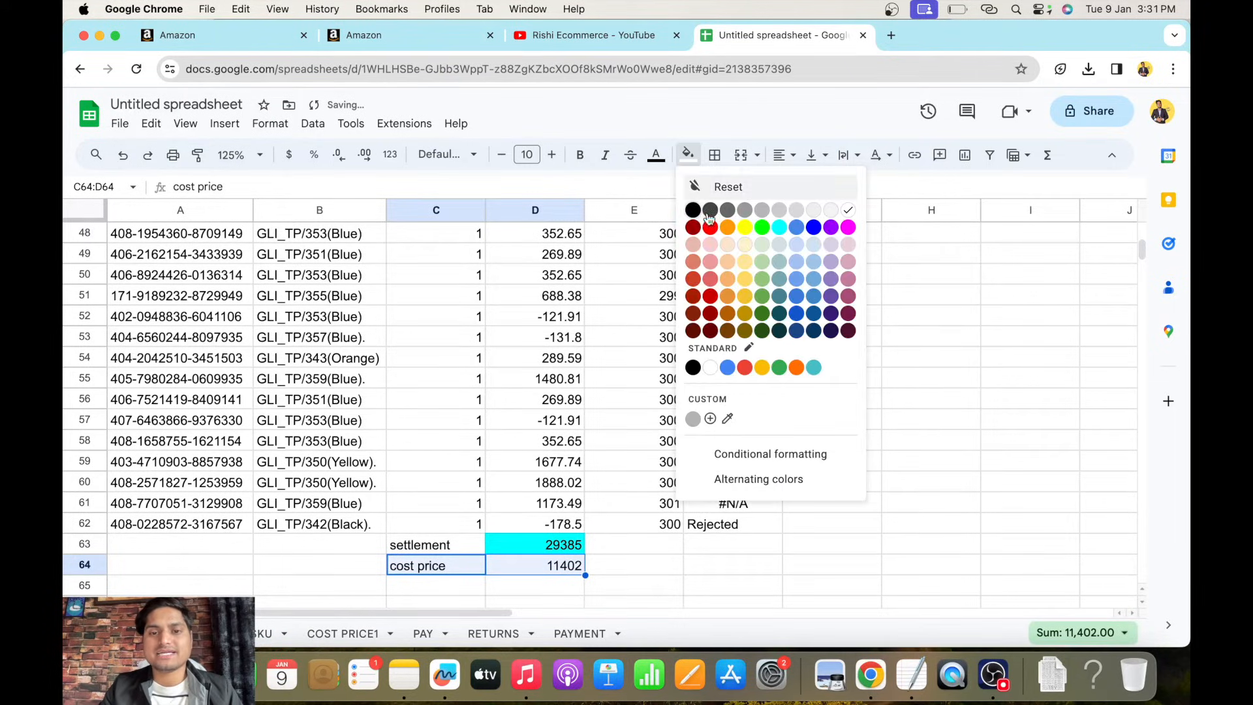
{"action": "left_click", "coordinate": [710, 284]}
{"action": "left_click", "coordinate": [867, 333]}
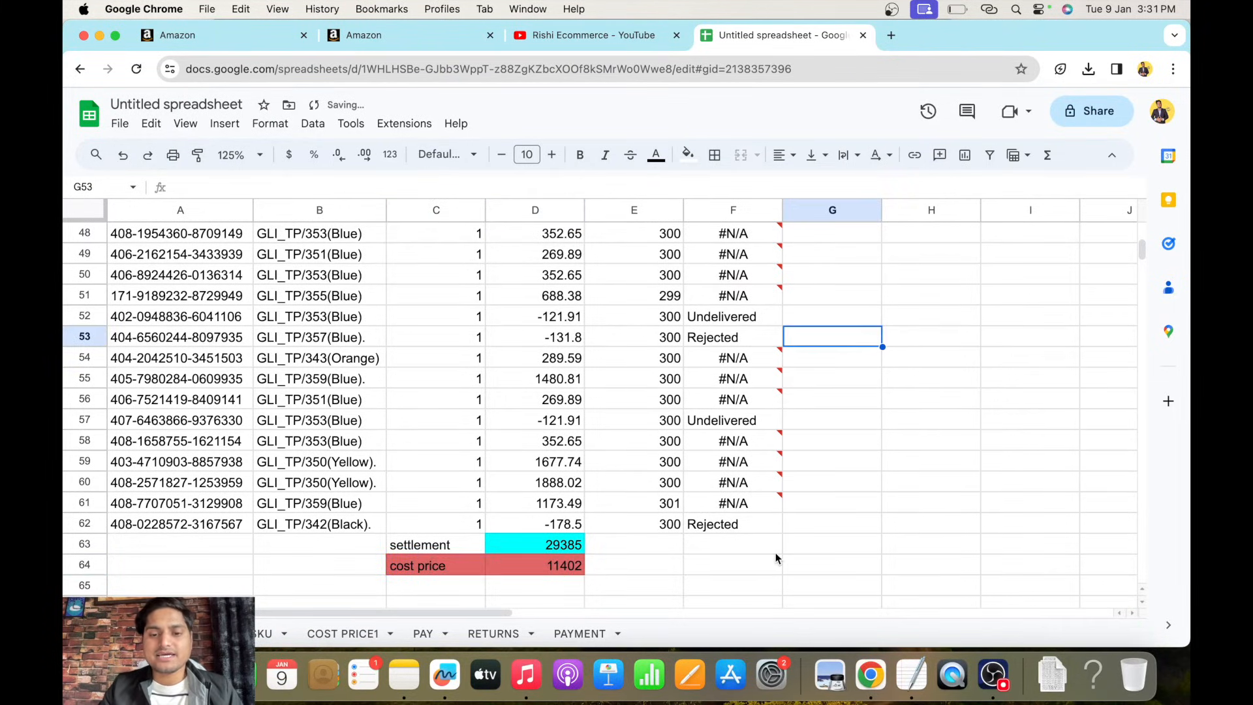
Add a "packing" column header in G1 and enter a packing charge of 5 in G2.
{"action": "scroll", "coordinate": [775, 558], "scroll_direction": "up", "scroll_amount": 15}
{"action": "left_click", "coordinate": [816, 234]}
{"action": "type", "text": "packing"}
{"action": "key", "text": "Return"}
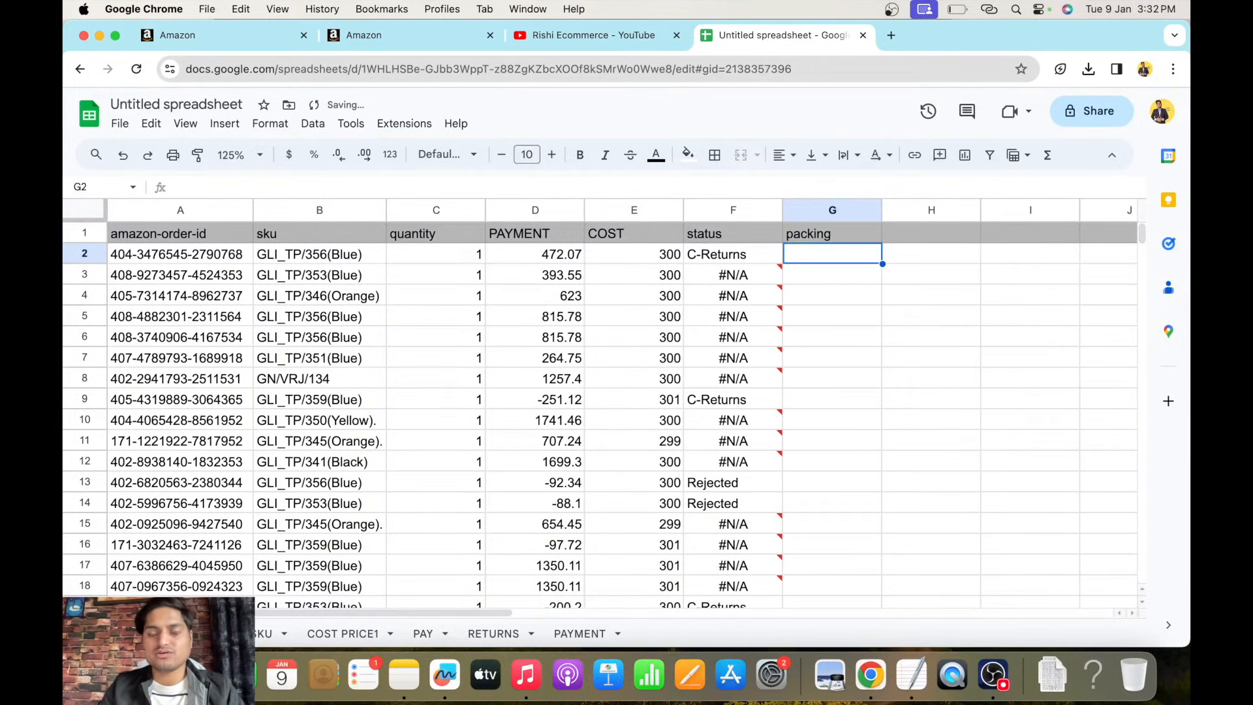
{"action": "type", "text": "5"}
{"action": "left_click", "coordinate": [893, 312]}
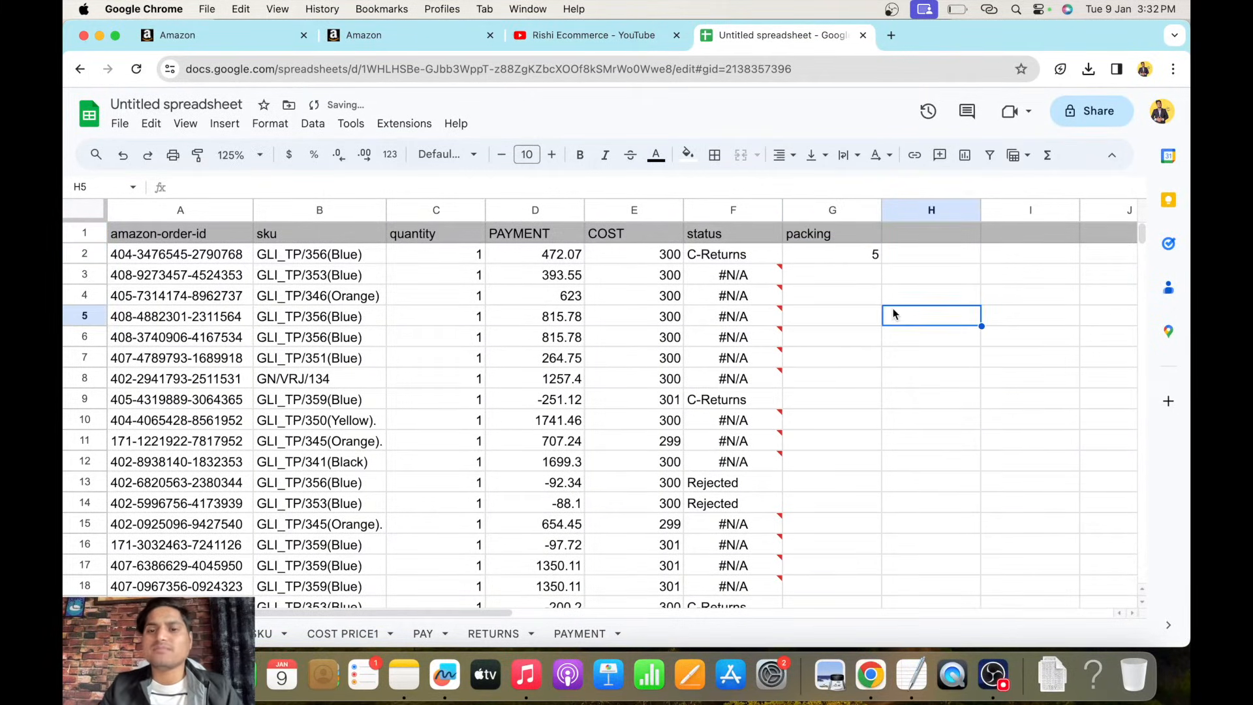
{"action": "left_click", "coordinate": [843, 260]}
{"action": "type", "text": "=VLOOKUP(B2,RETURNS!B:C,2,0)"}
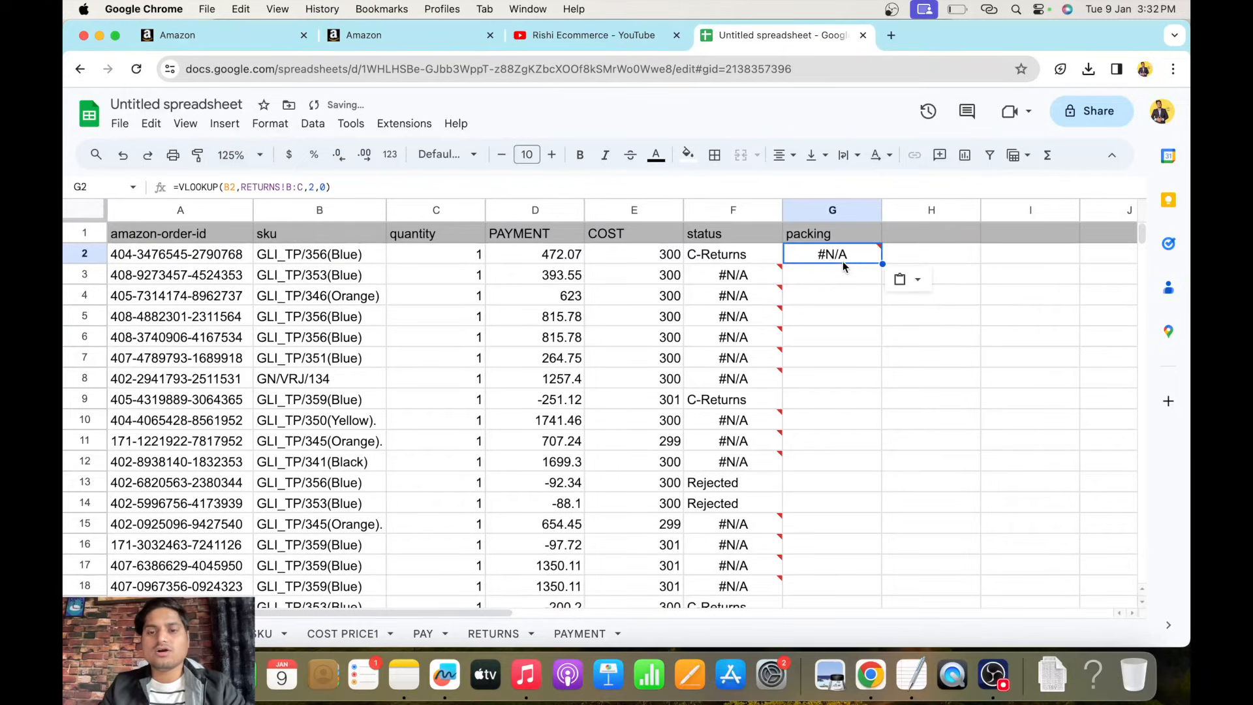
{"action": "key", "text": "super+z"}
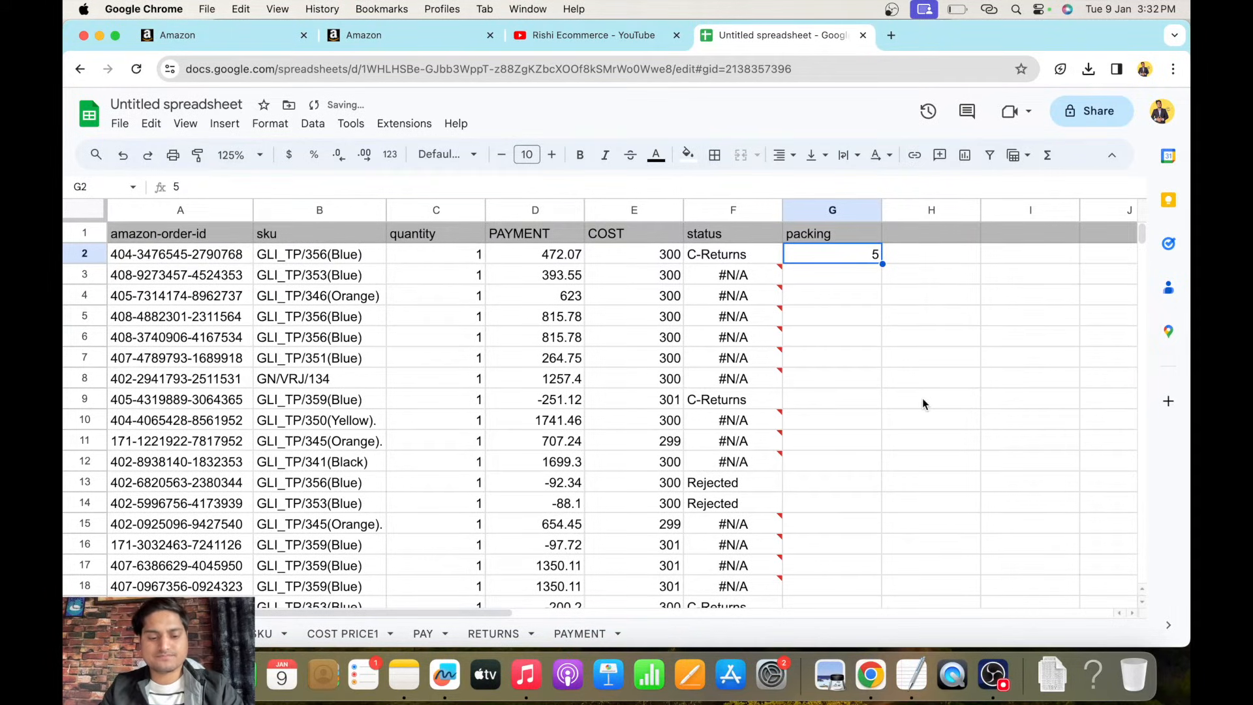
Copy the packing charge of 5 from G2 into G3:G62 for all remaining orders.
{"action": "key", "text": "super+c"}
{"action": "left_click", "coordinate": [744, 260]}
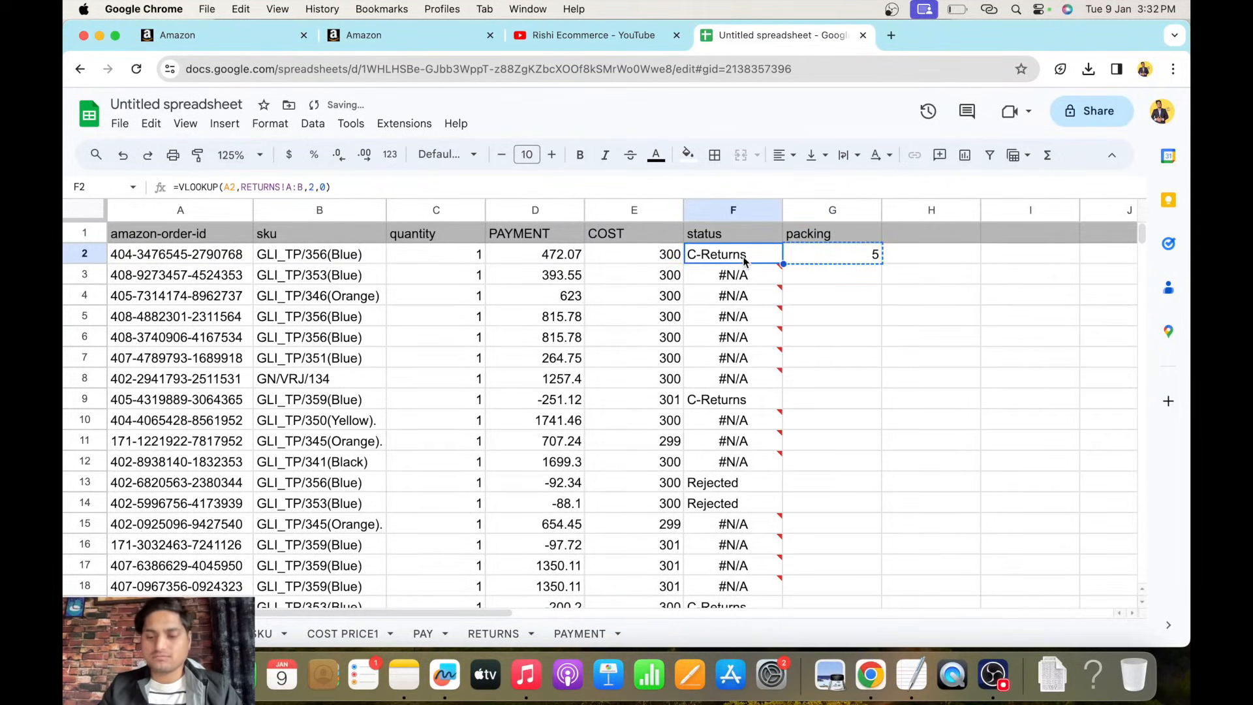
{"action": "key", "text": "super+Down"}
{"action": "key", "text": "Right"}
{"action": "key", "text": "super+shift+Up"}
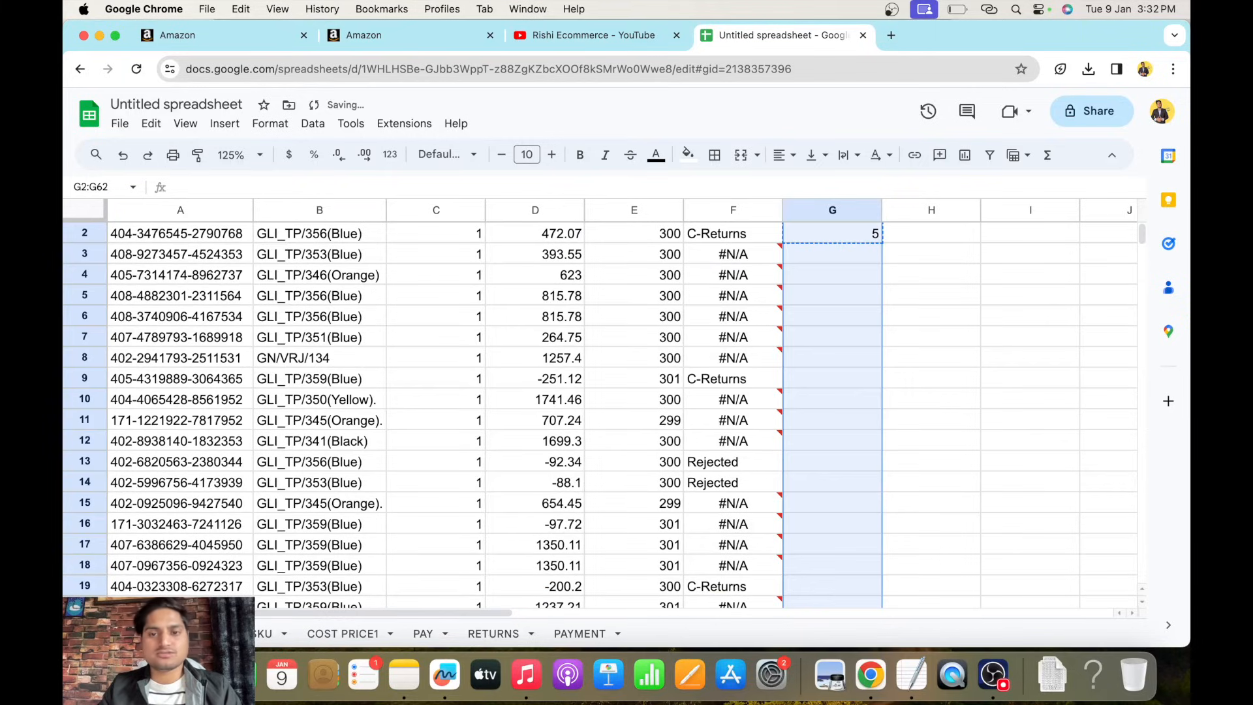
{"action": "key", "text": "shift+Down"}
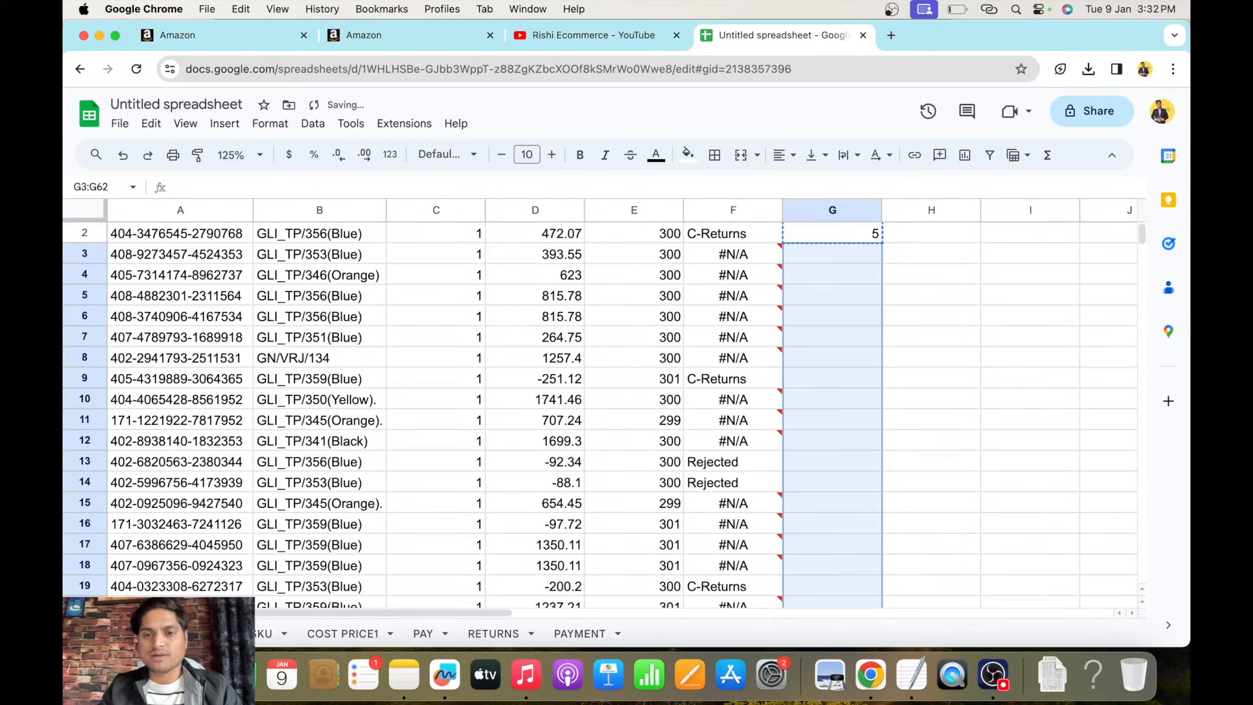
{"action": "key", "text": "super+v"}
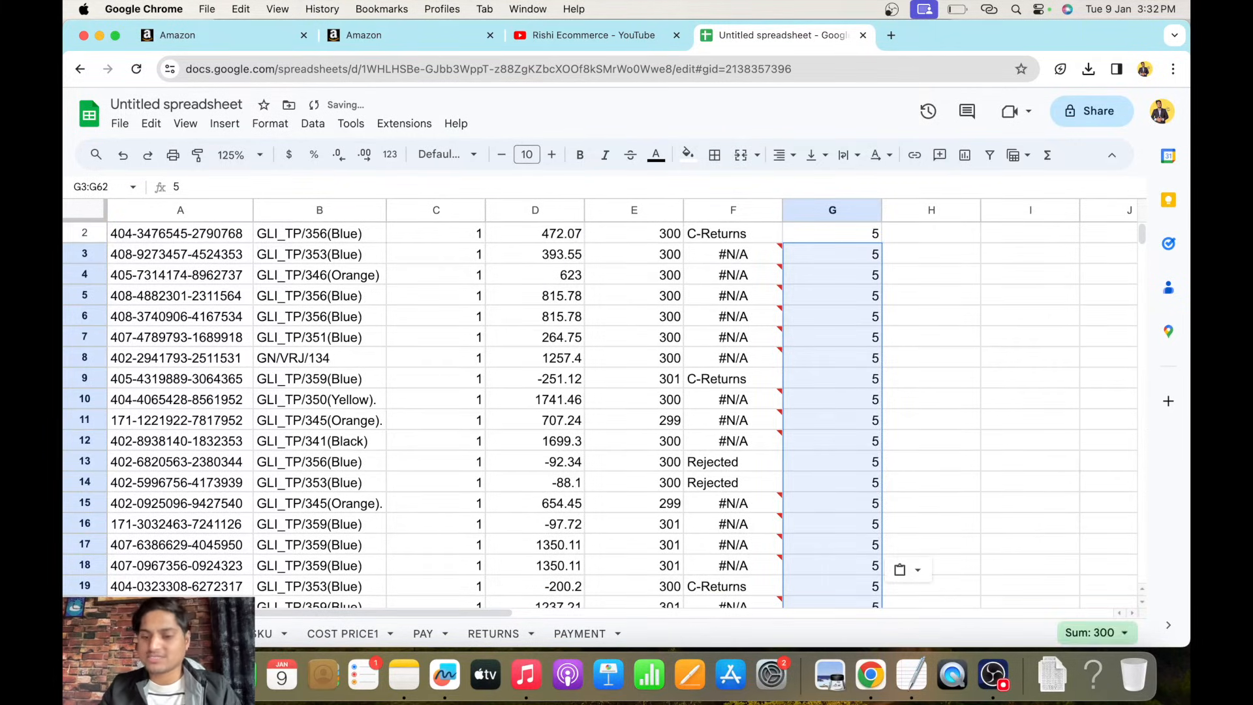
Sum the packing charges in G2:G62 and enter 305 in D65, below the cost price total.
{"action": "key", "text": "super+Up"}
{"action": "key", "text": "super+shift+Down"}
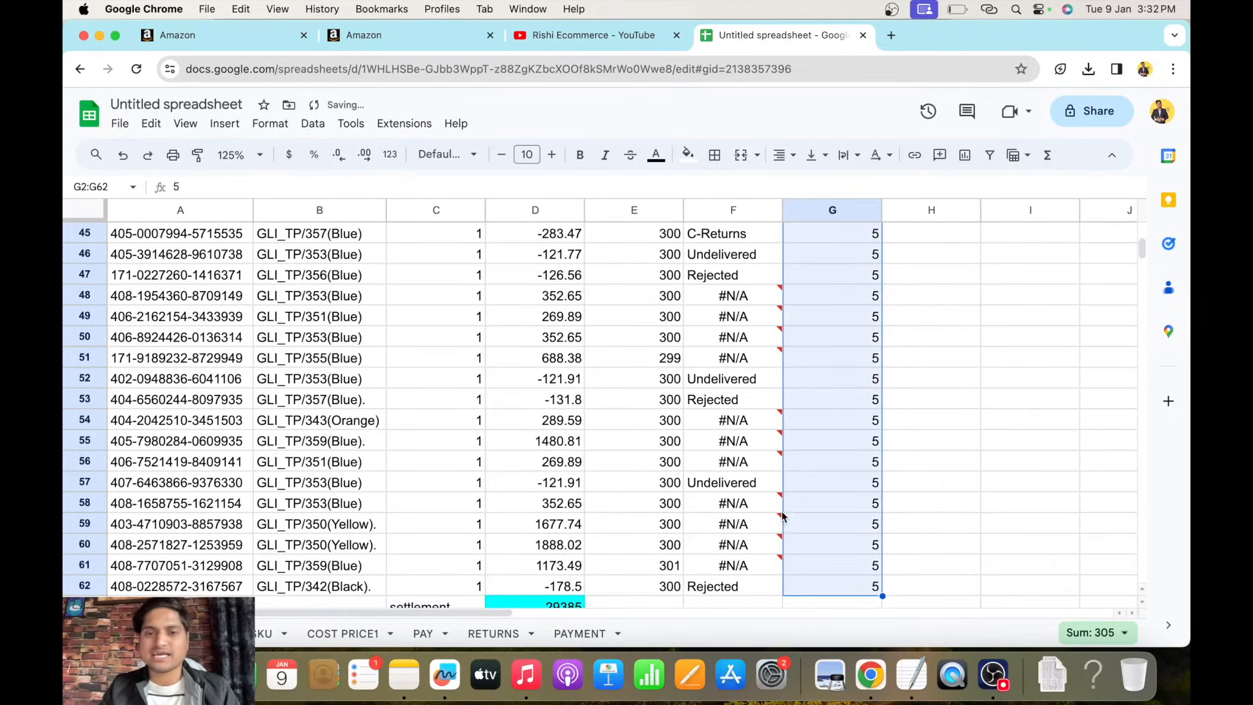
{"action": "scroll", "coordinate": [757, 501], "scroll_direction": "down", "scroll_amount": 5}
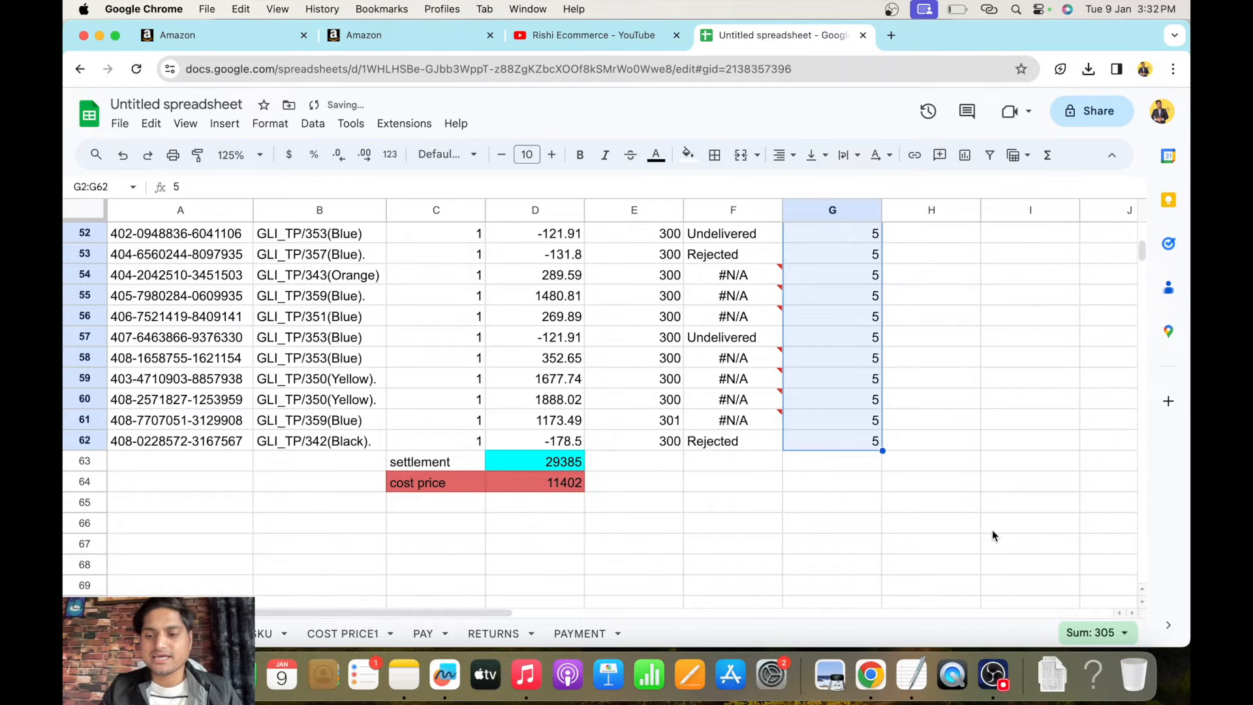
{"action": "left_click", "coordinate": [536, 504]}
{"action": "type", "text": "305"}
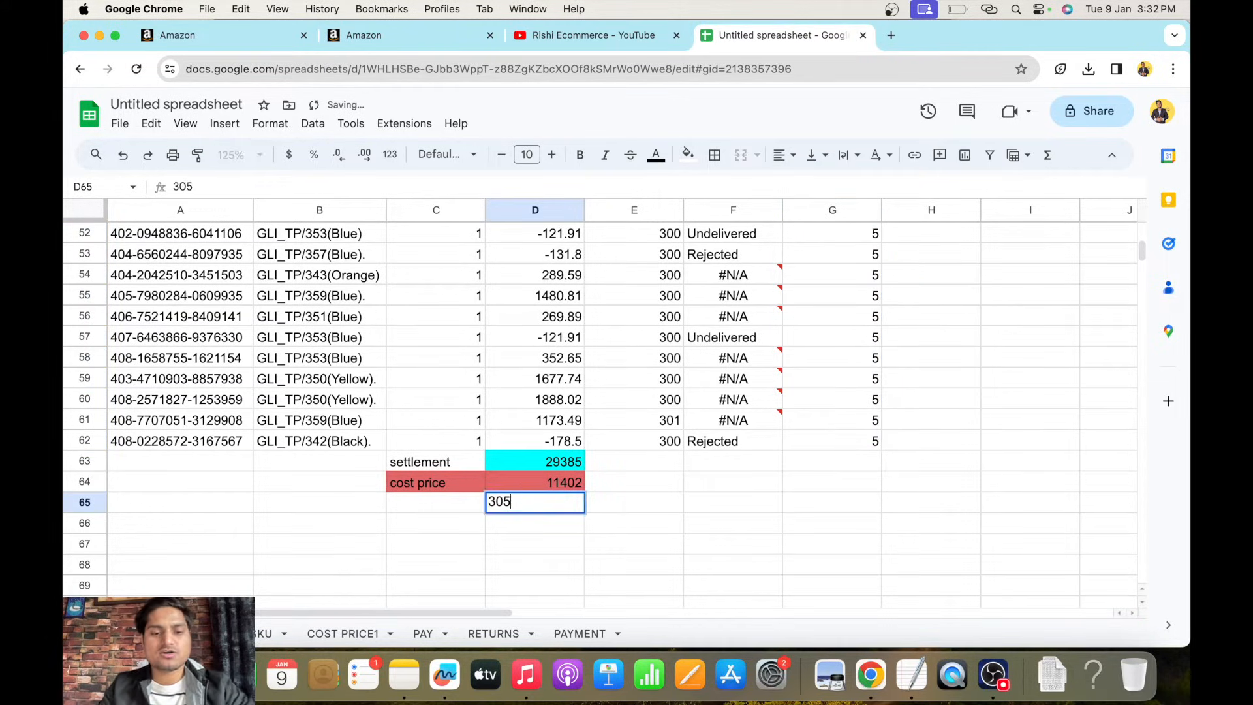
Label C65 "shipping" and fill C65:D65 with the same light red as the cost price row.
{"action": "left_click", "coordinate": [461, 506]}
{"action": "type", "text": "sh"}
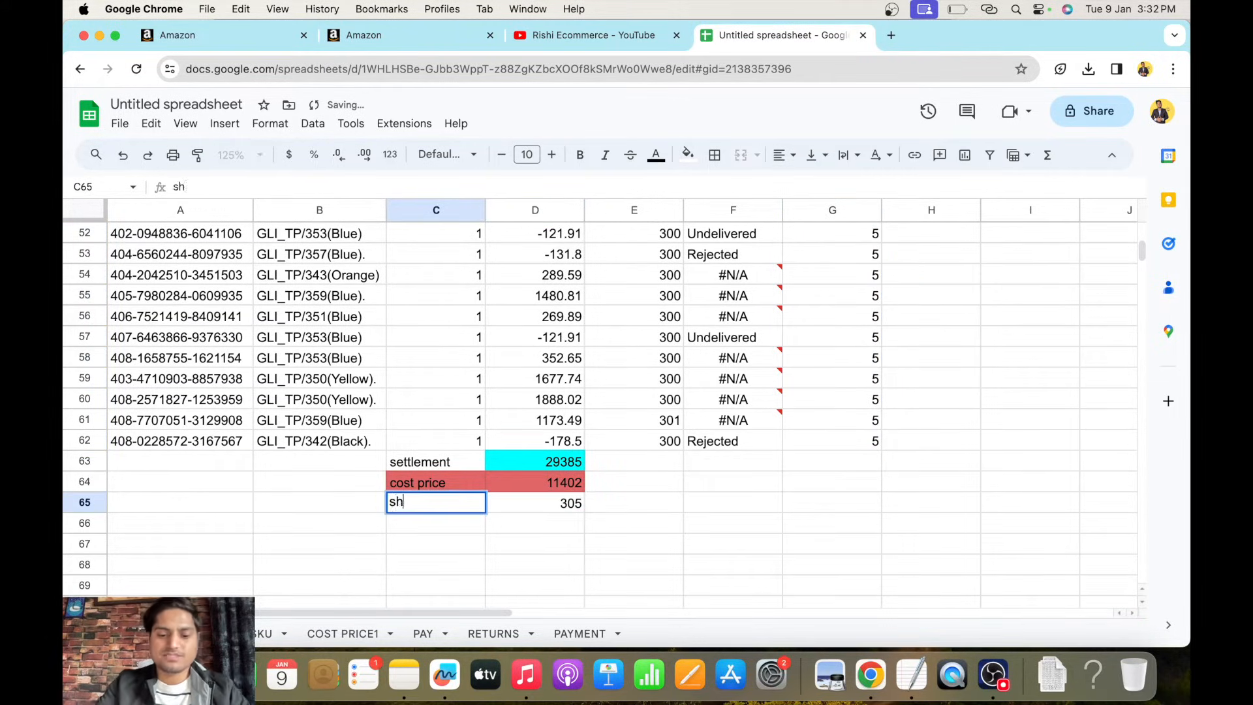
{"action": "type", "text": "ipping"}
{"action": "key", "text": "Return"}
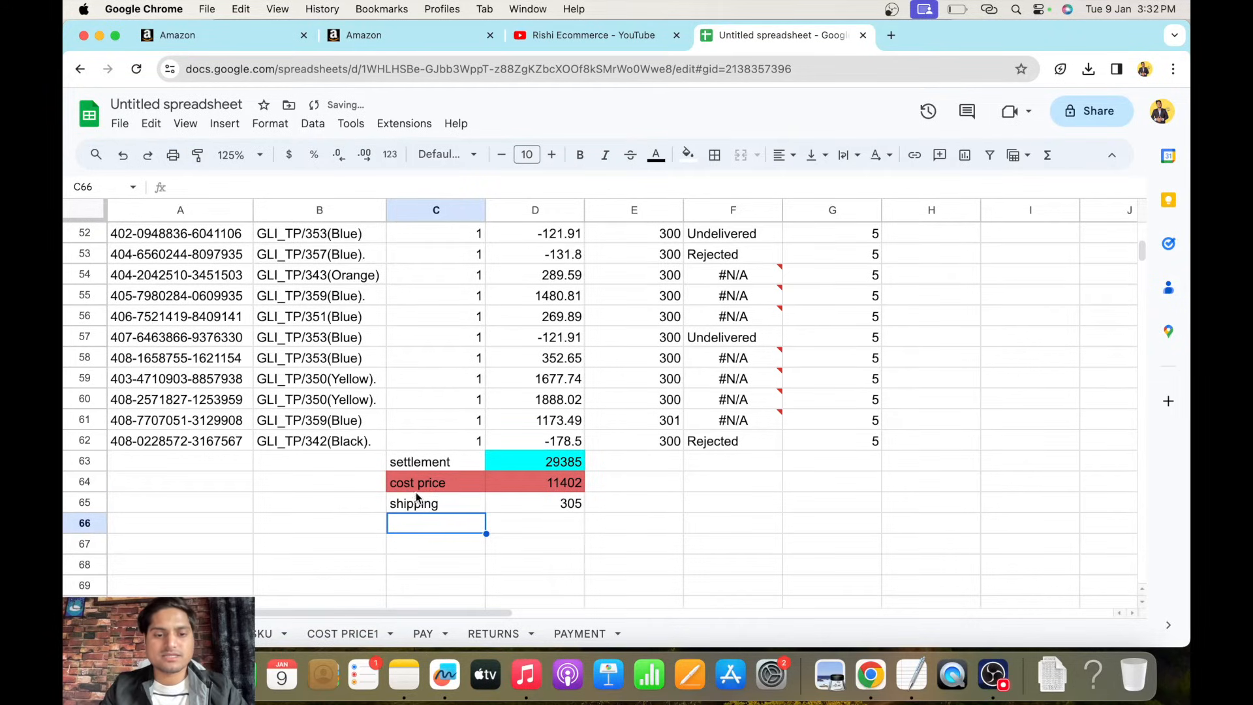
{"action": "left_click_drag", "start_coordinate": [439, 500], "coordinate": [546, 501]}
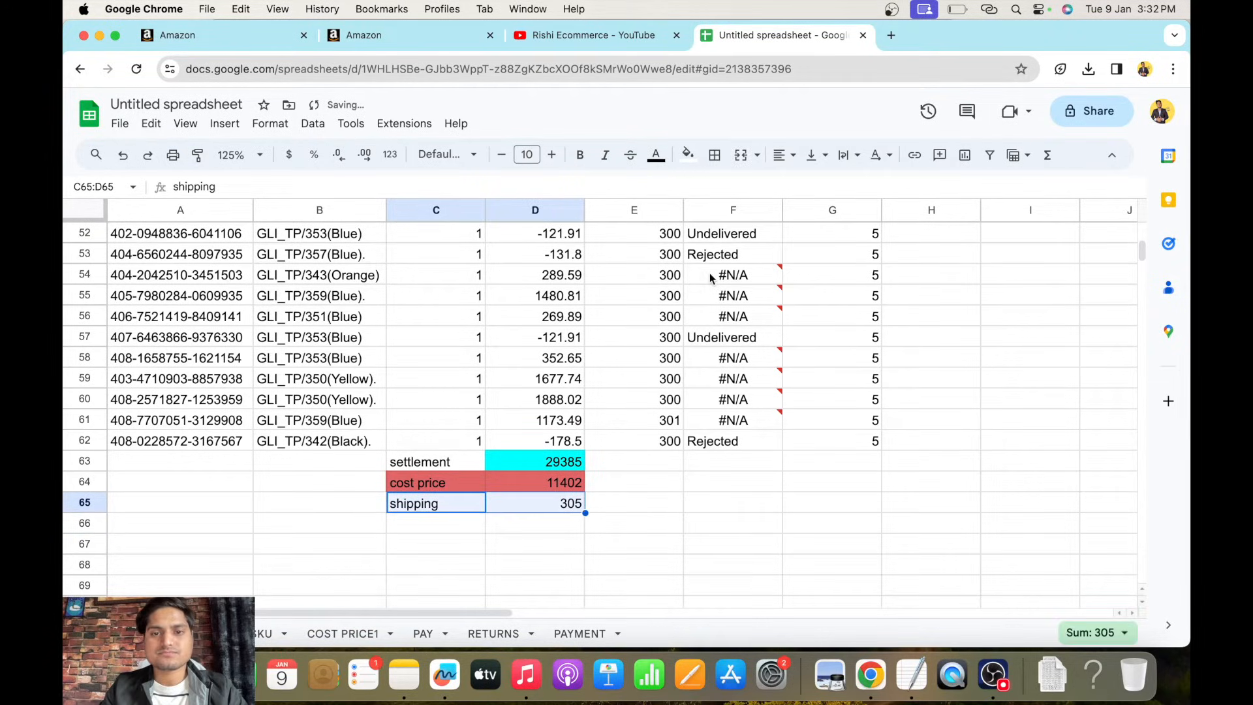
{"action": "left_click", "coordinate": [689, 157]}
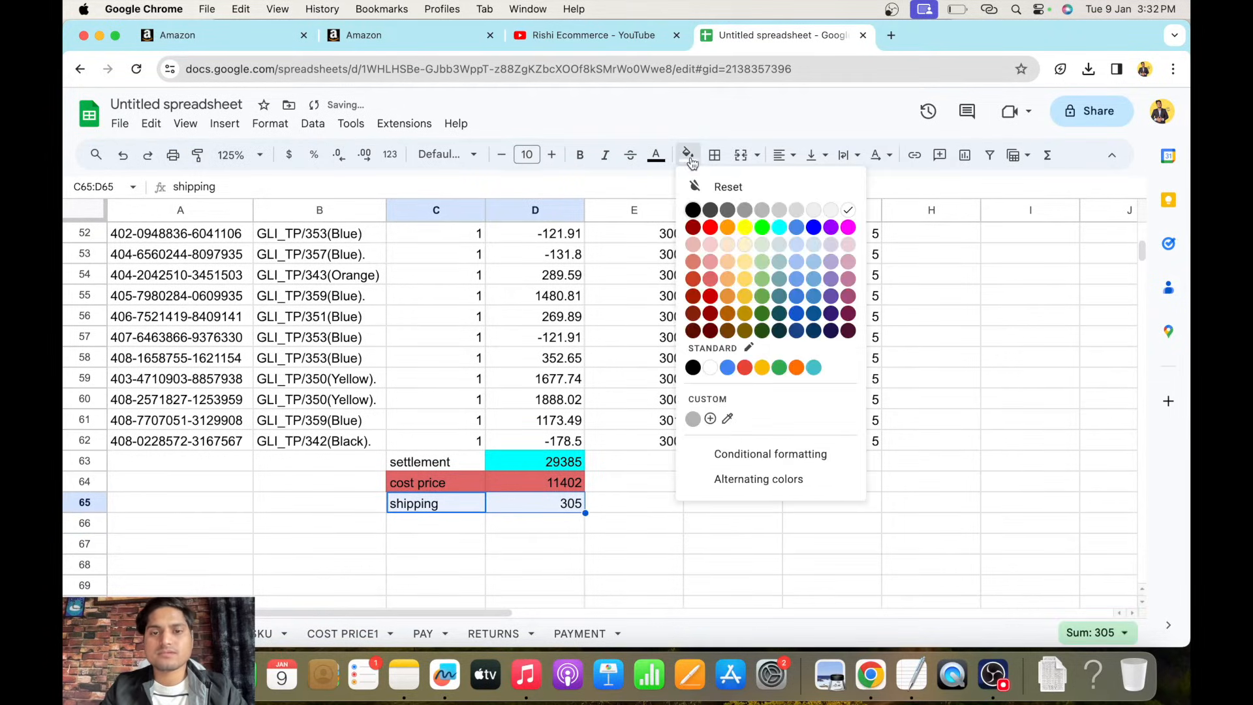
{"action": "left_click", "coordinate": [711, 281]}
{"action": "left_click", "coordinate": [447, 465]}
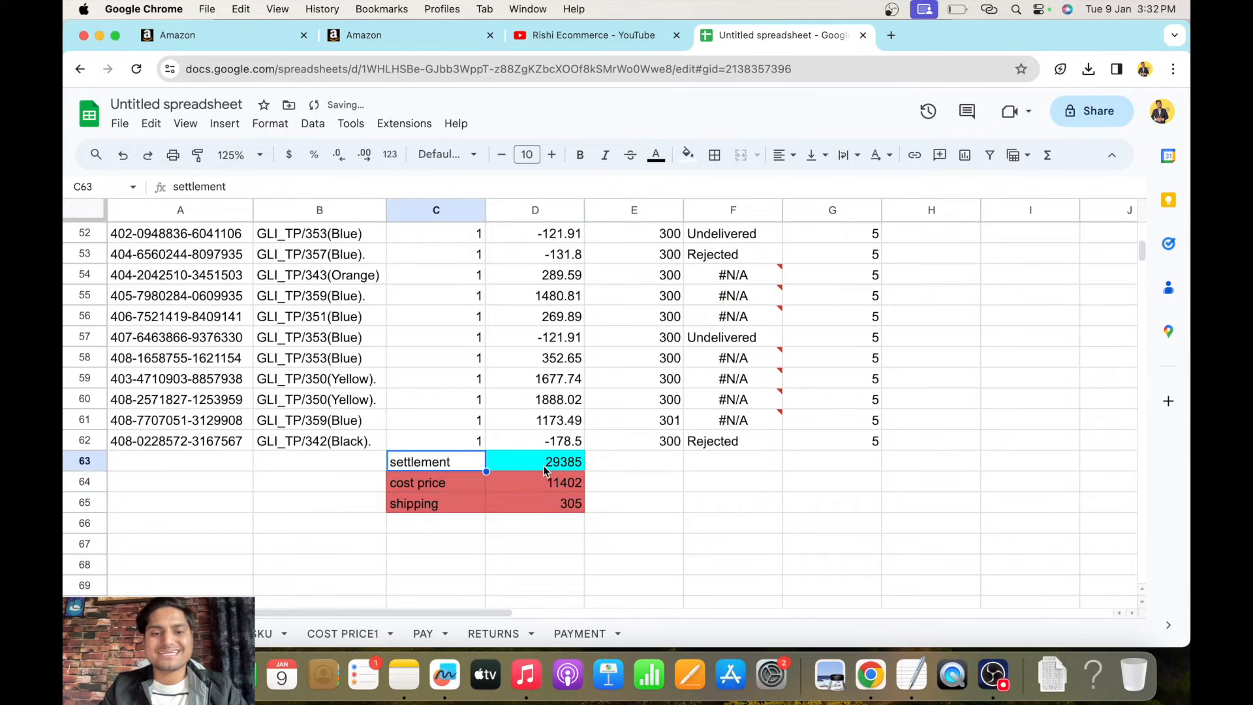
{"action": "left_click", "coordinate": [541, 465]}
{"action": "left_click_drag", "start_coordinate": [438, 487], "coordinate": [552, 488]}
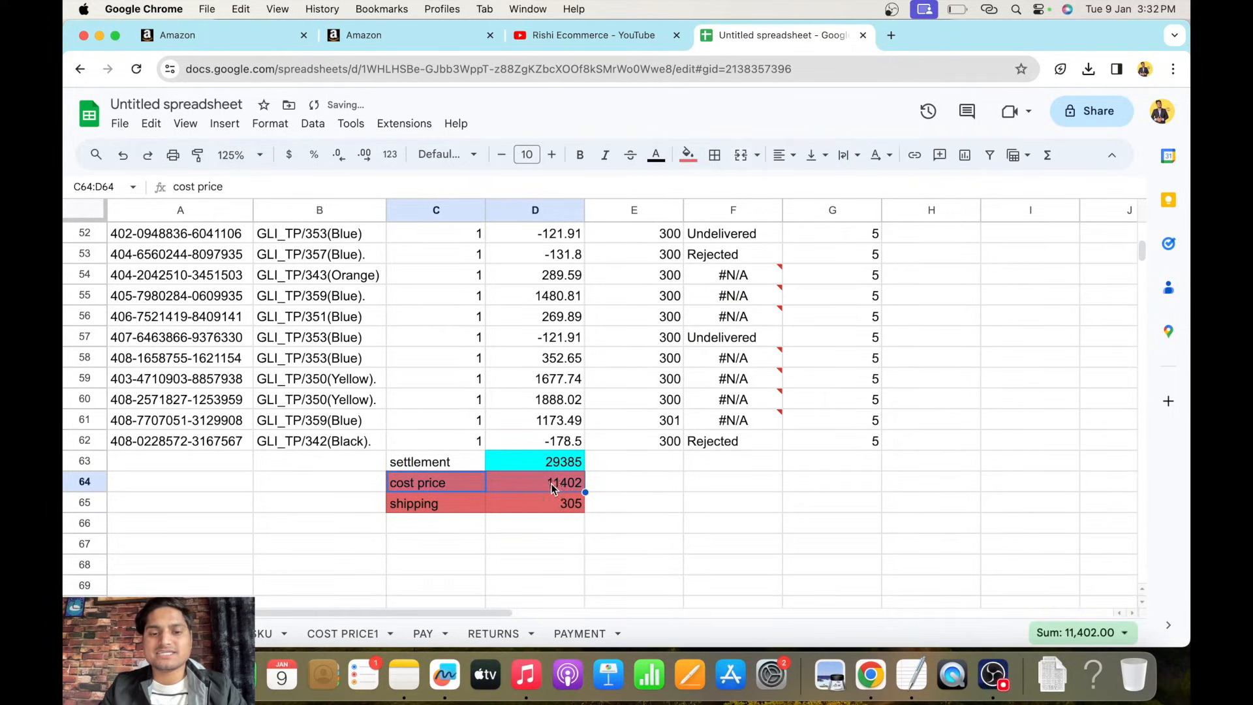
{"action": "left_click_drag", "start_coordinate": [425, 507], "coordinate": [540, 504]}
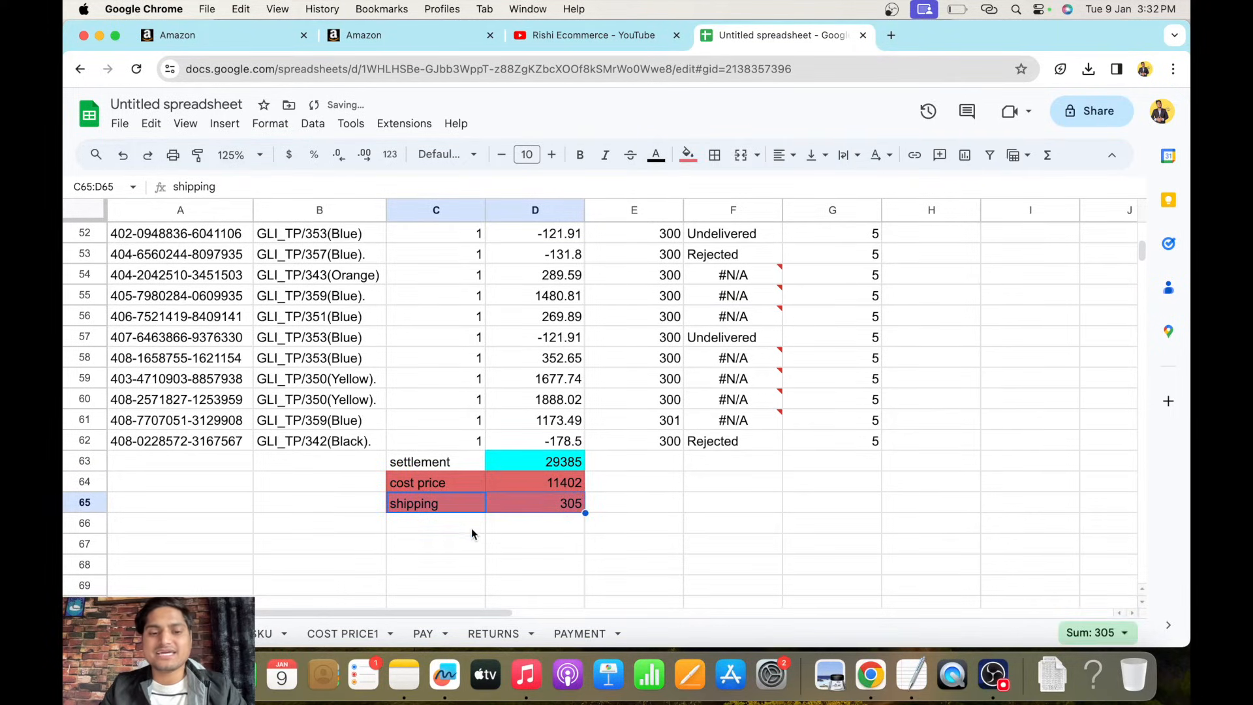
Enter the label "ads cost" in C66, below the shipping row.
{"action": "left_click", "coordinate": [444, 525]}
{"action": "type", "text": "ads cost"}
{"action": "key", "text": "Return"}
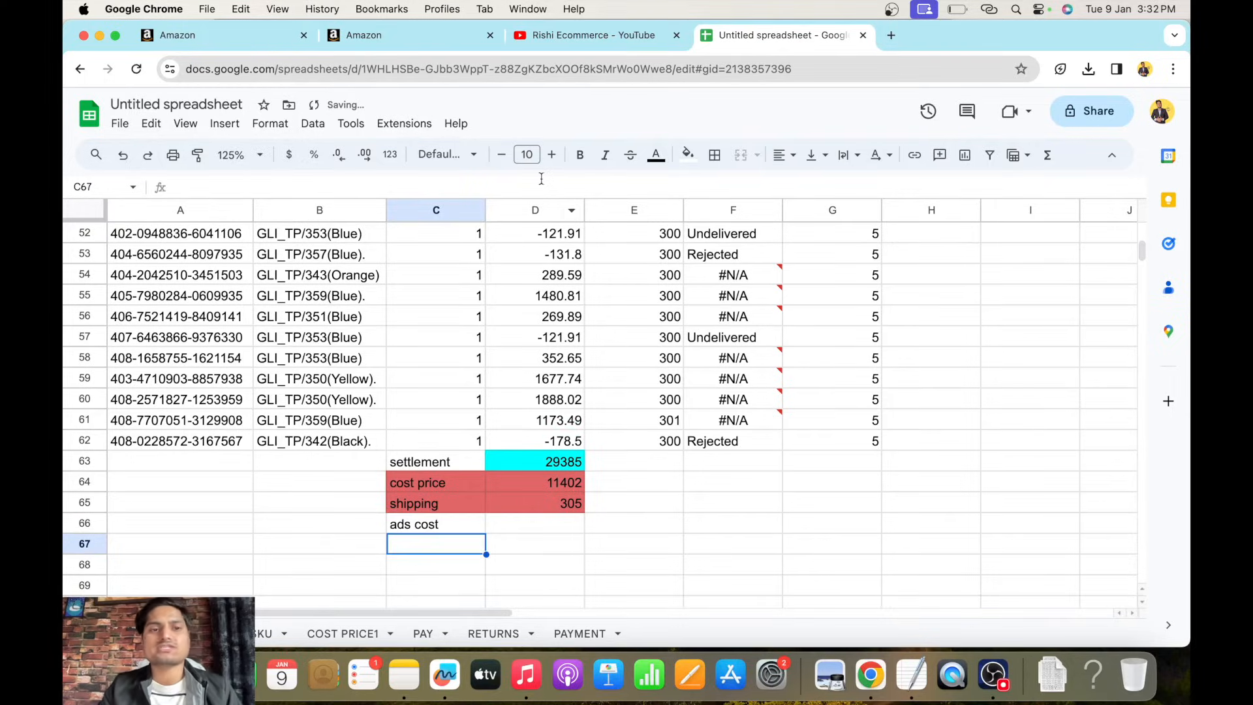
Switch to Amazon Seller Central, view the Advertising reports page and return to Return Reports.
{"action": "left_click", "coordinate": [373, 36]}
{"action": "left_click", "coordinate": [224, 34]}
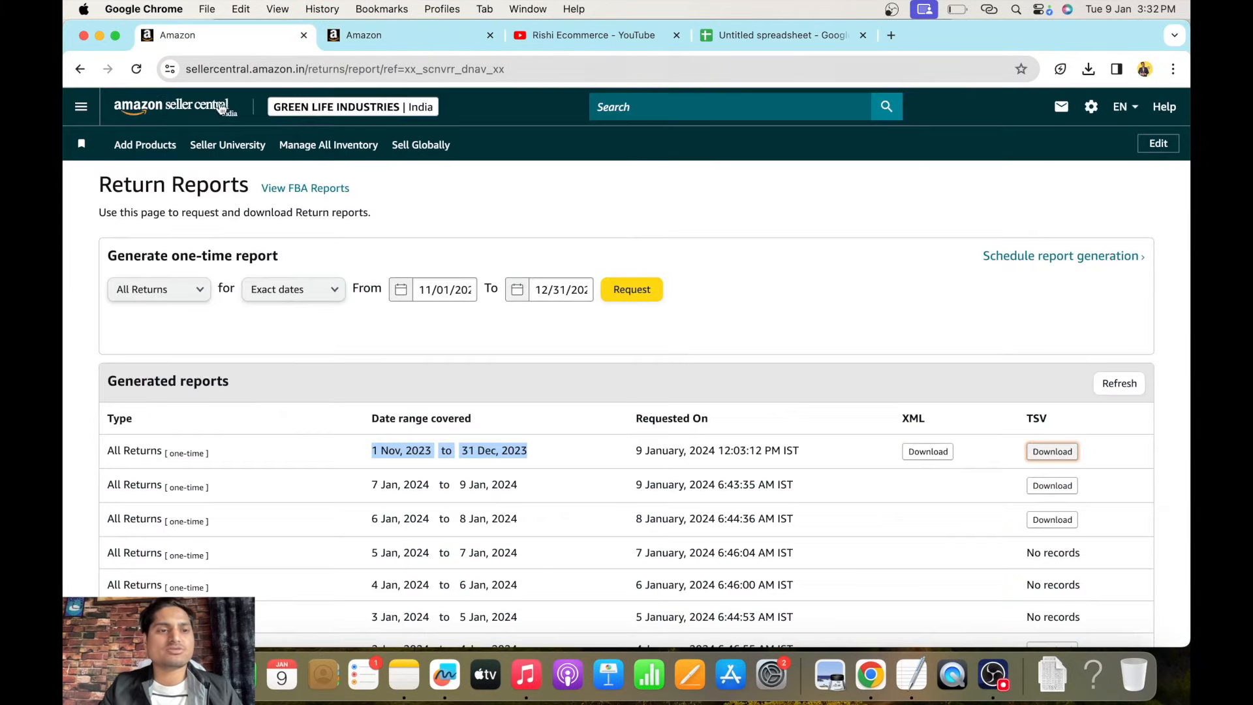
{"action": "left_click", "coordinate": [87, 111]}
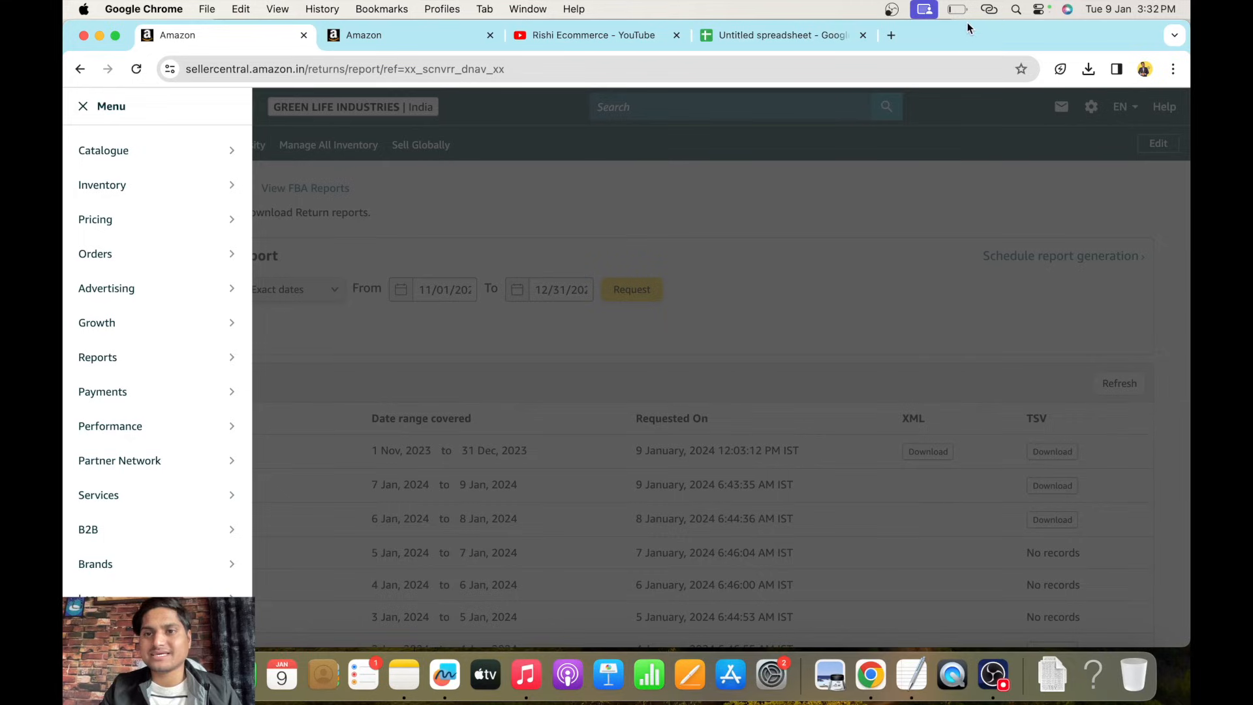
{"action": "mouse_move", "coordinate": [117, 358]}
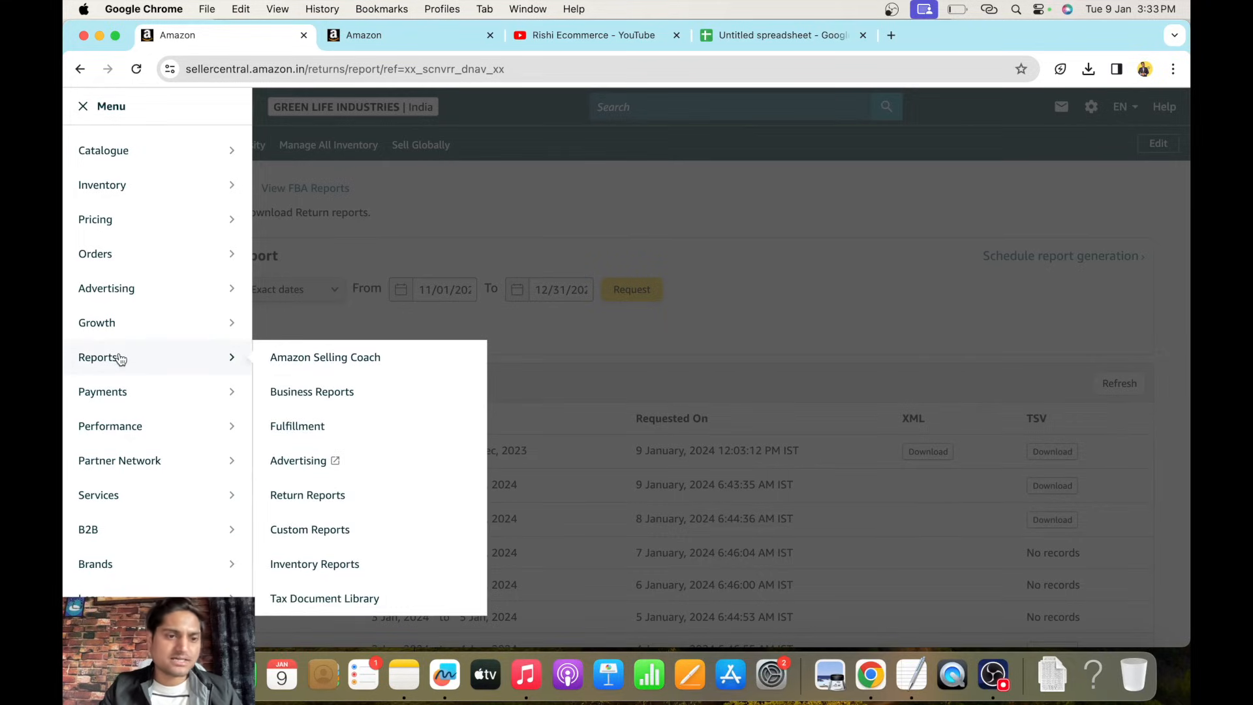
{"action": "left_click", "coordinate": [299, 462]}
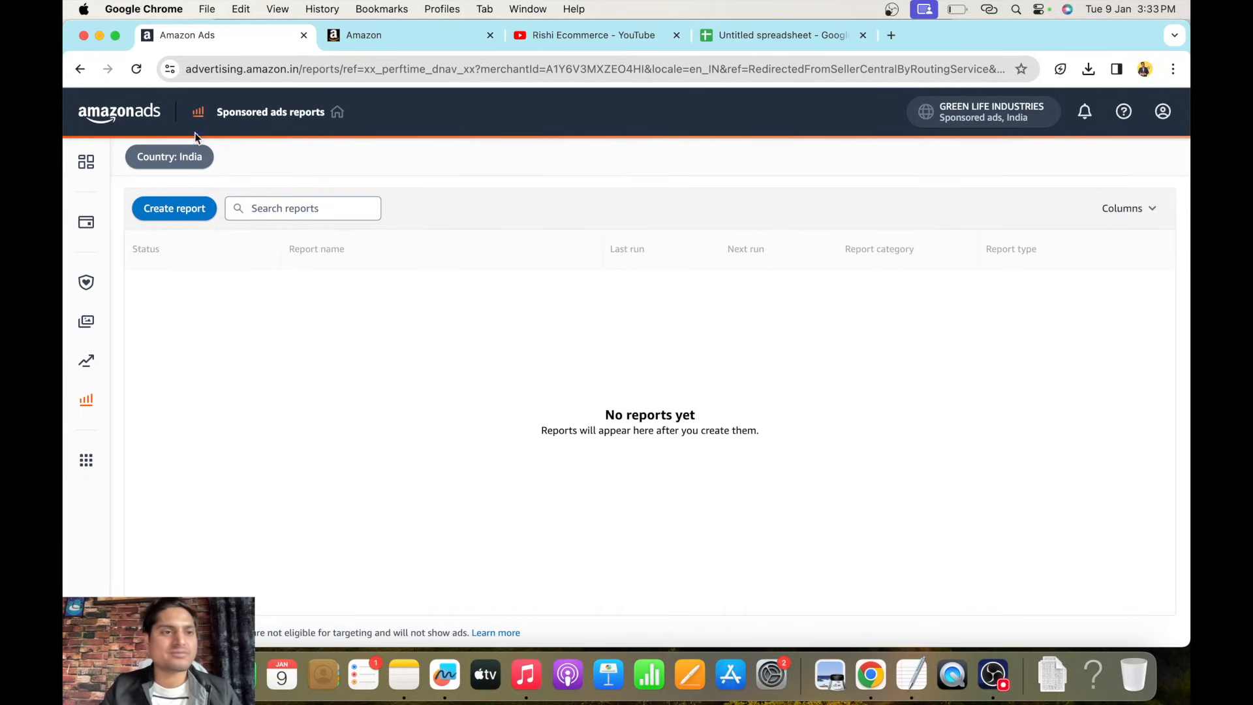
{"action": "left_click", "coordinate": [79, 69]}
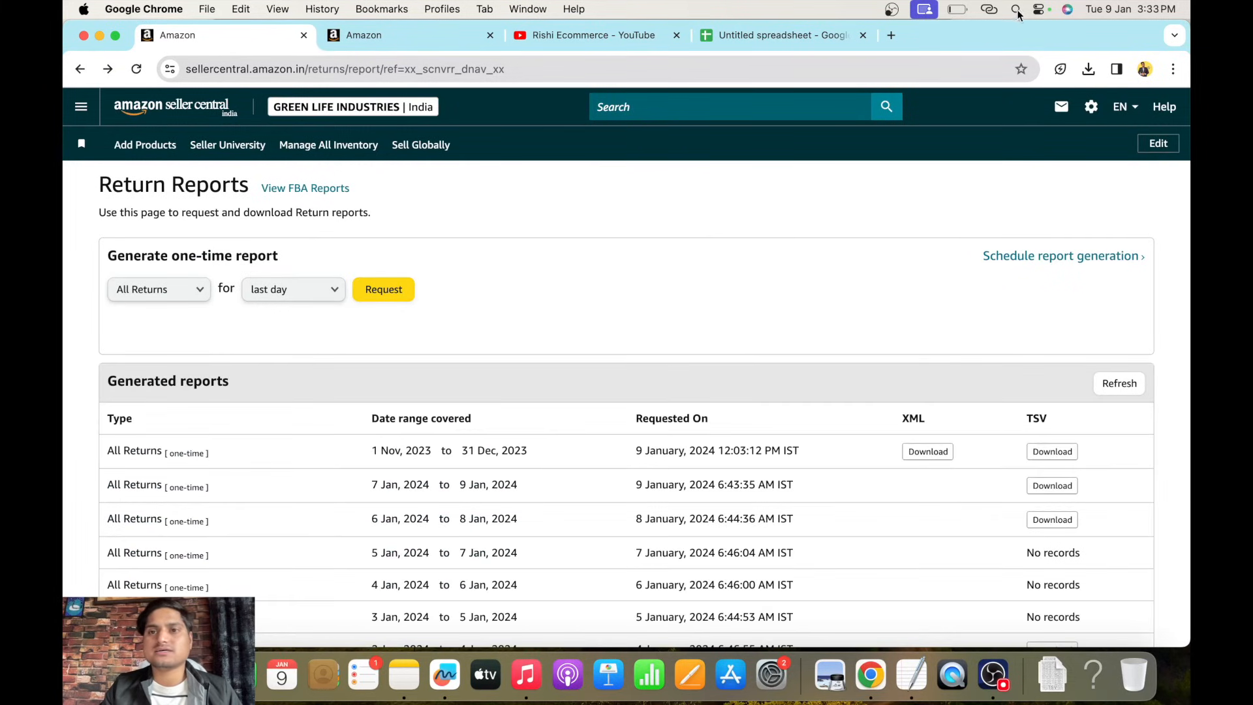
Turn the Mac's Wi-Fi off and on again and connect it to the JioFiber5g network.
{"action": "left_click", "coordinate": [997, 11]}
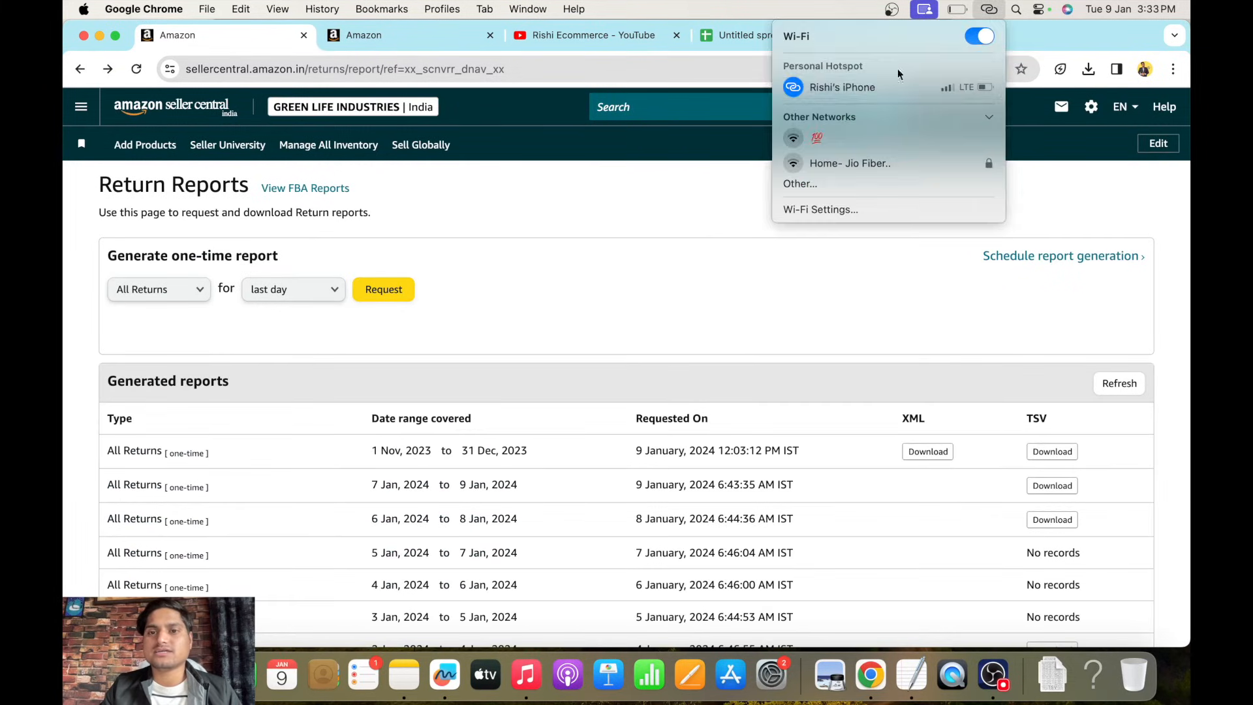
{"action": "left_click", "coordinate": [979, 36]}
{"action": "left_click", "coordinate": [979, 36]}
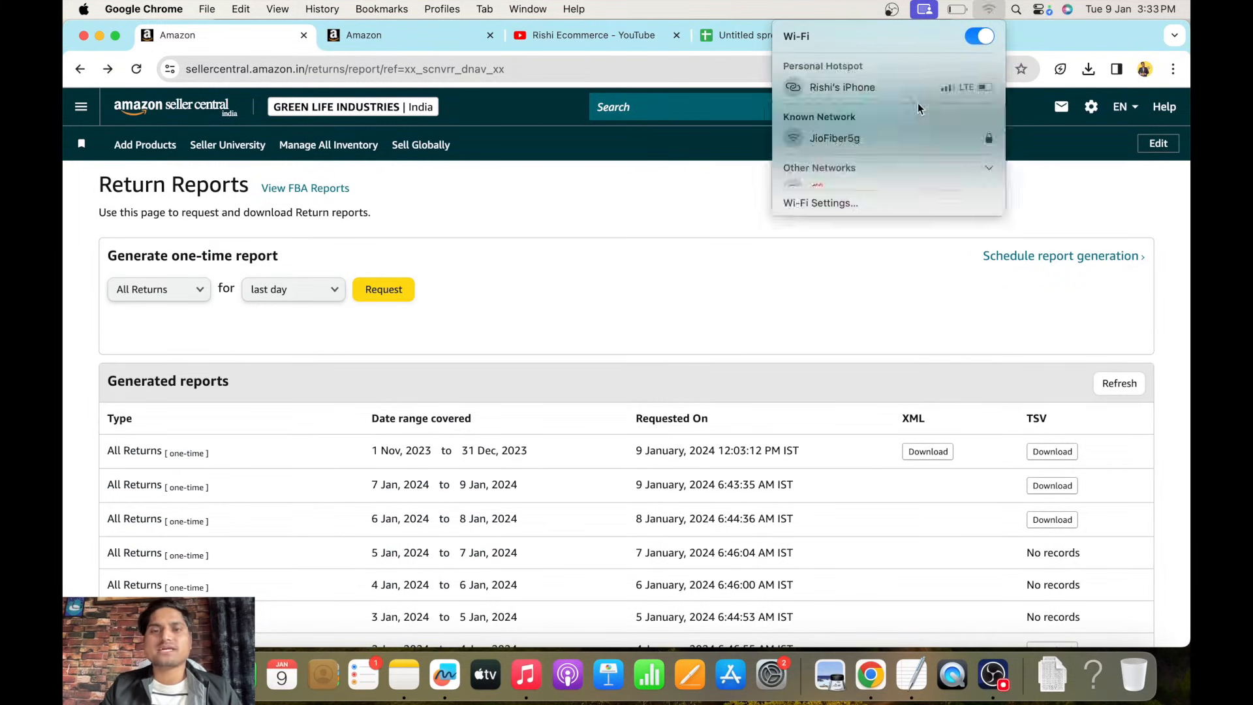
{"action": "left_click", "coordinate": [833, 140]}
{"action": "left_click", "coordinate": [817, 139]}
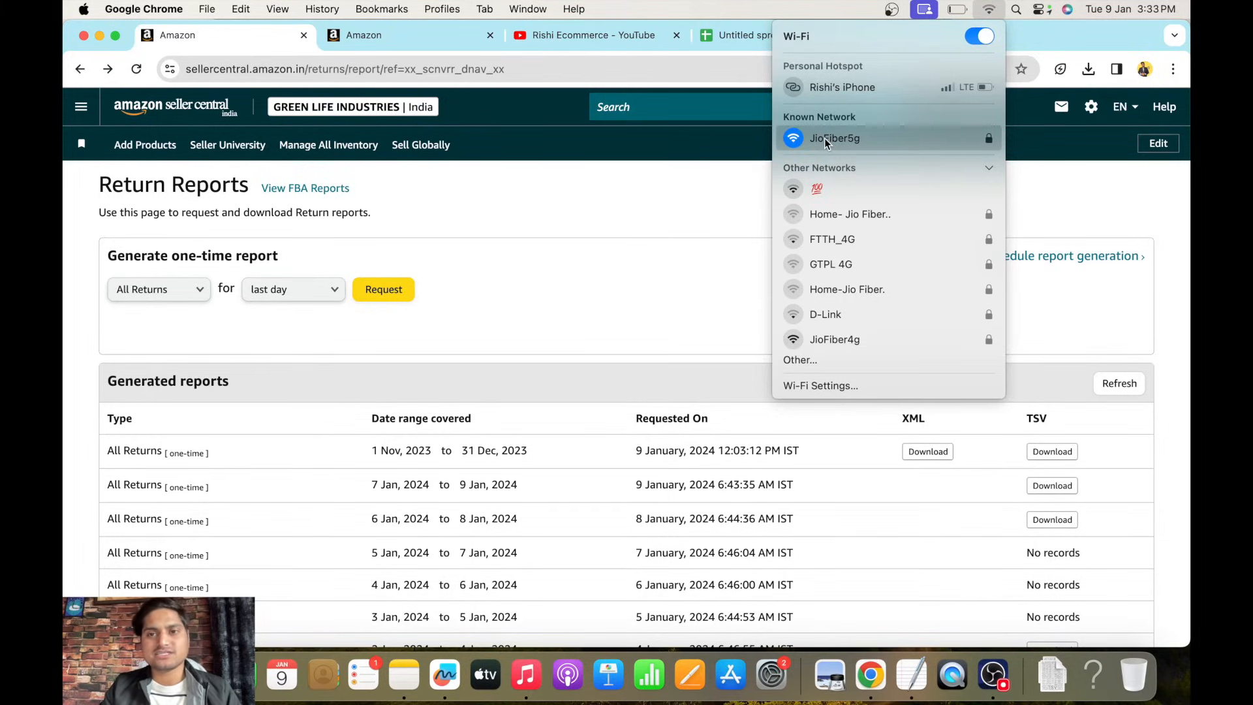
{"action": "left_click", "coordinate": [698, 189]}
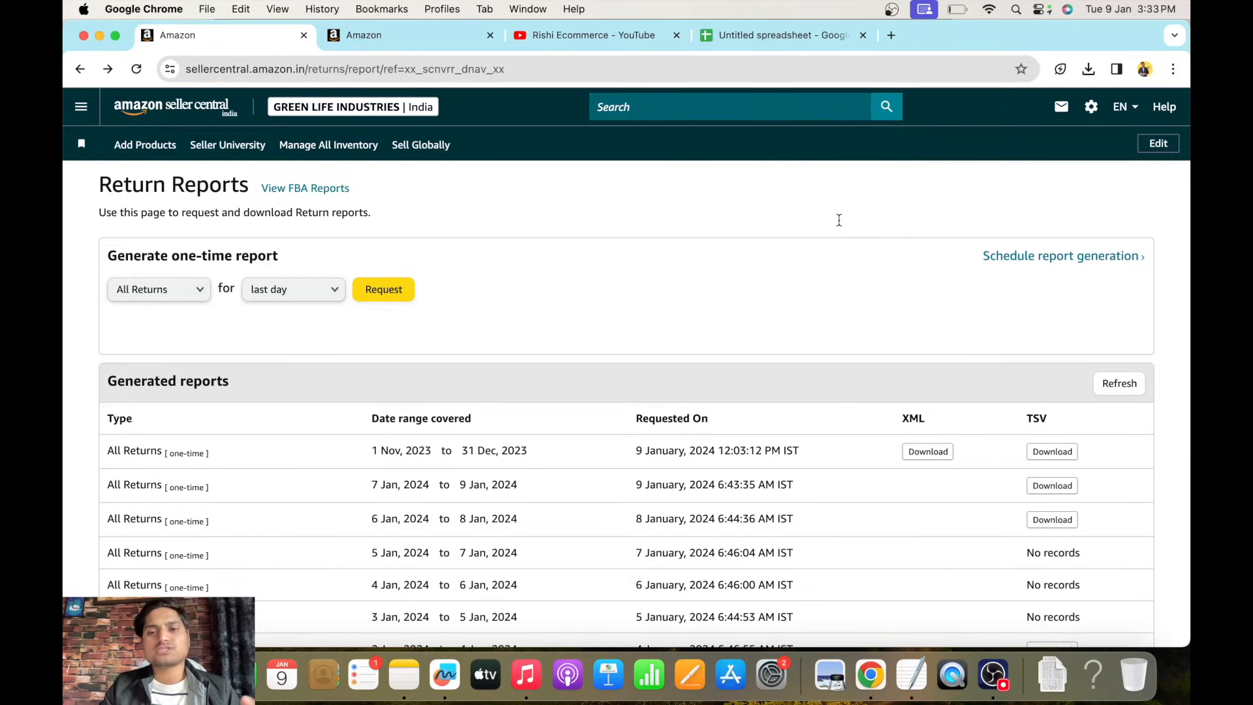
{"action": "left_click", "coordinate": [988, 682]}
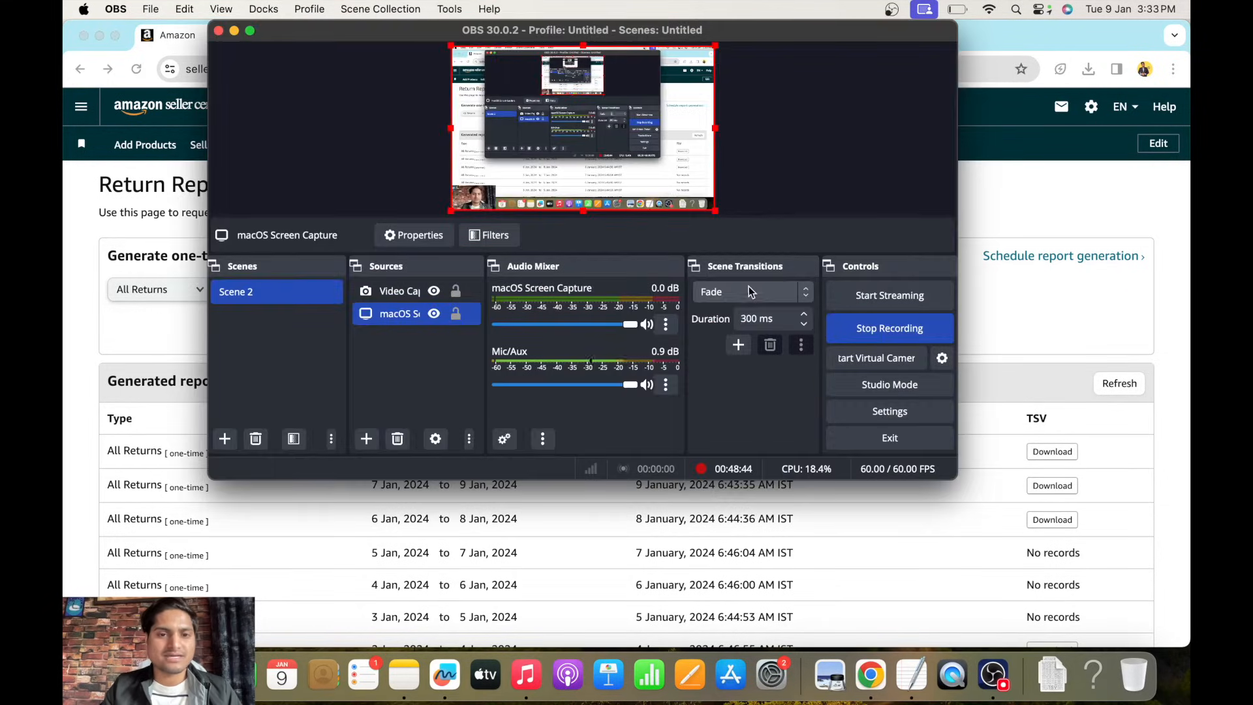
{"action": "left_click", "coordinate": [235, 31]}
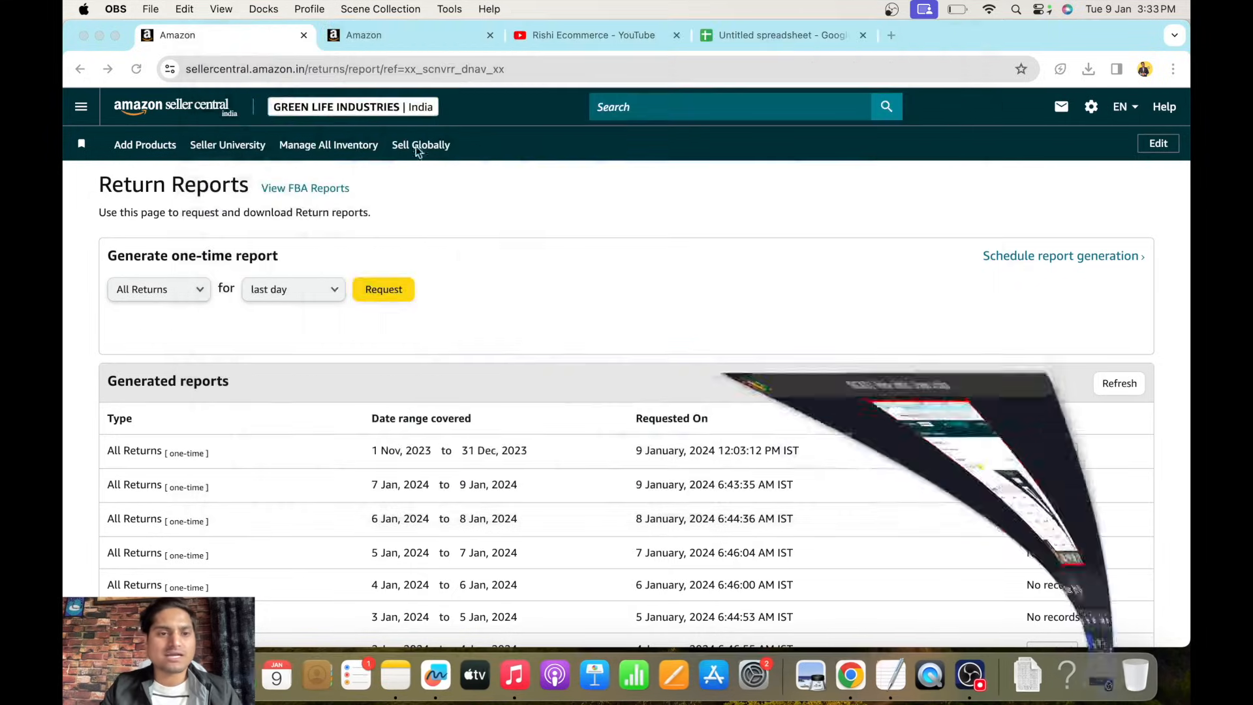
Open the Advertising Invoice History from the Payments Dashboard in Seller Central.
{"action": "left_click", "coordinate": [80, 105]}
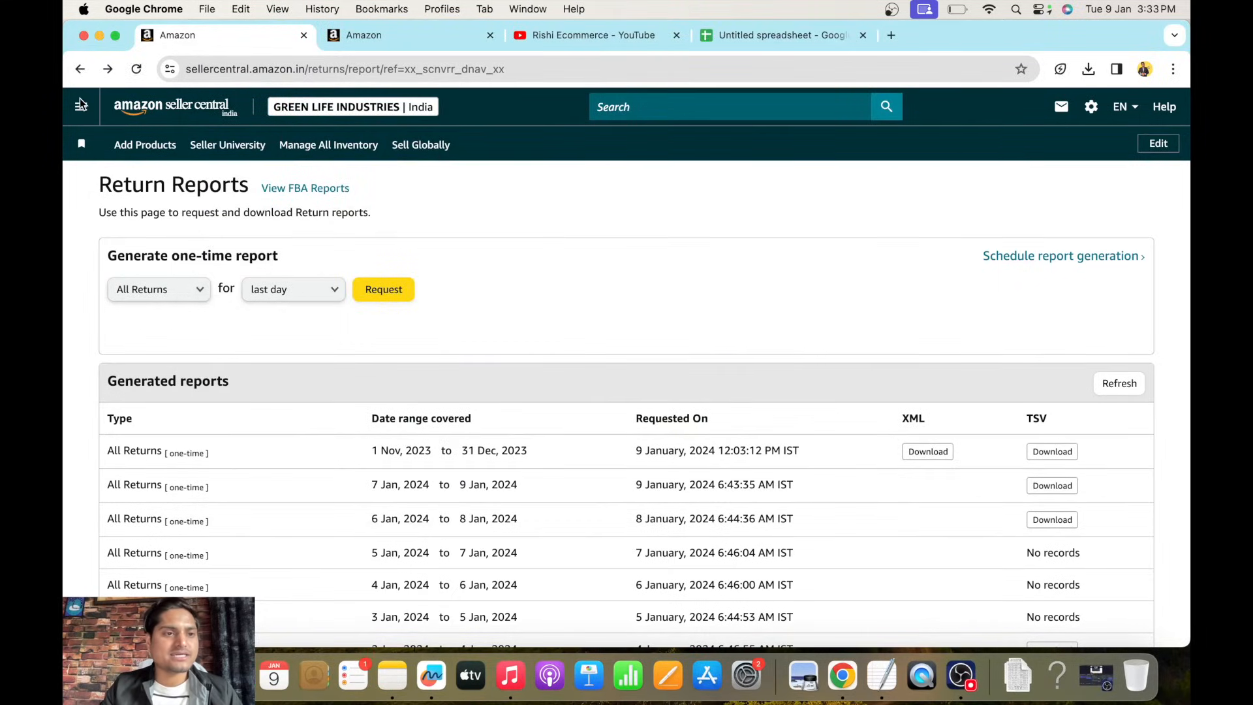
{"action": "left_click", "coordinate": [81, 105]}
{"action": "mouse_move", "coordinate": [120, 364]}
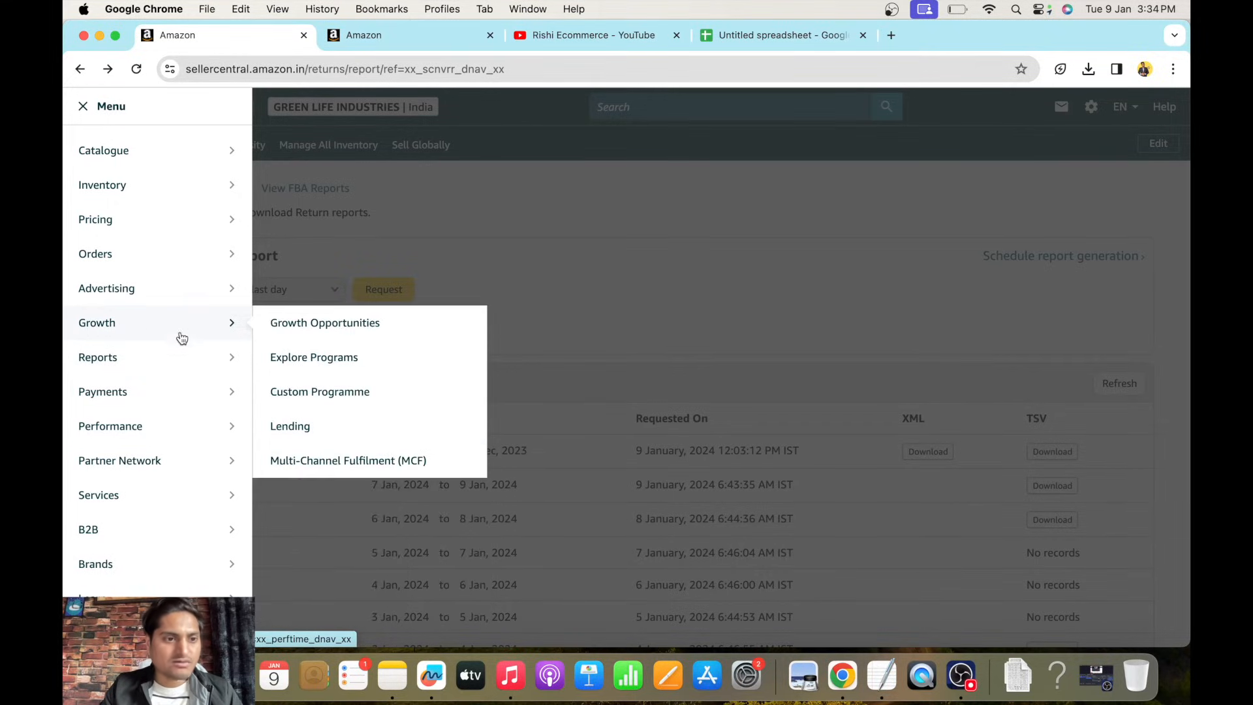
{"action": "left_click", "coordinate": [128, 399]}
{"action": "left_click", "coordinate": [293, 392]}
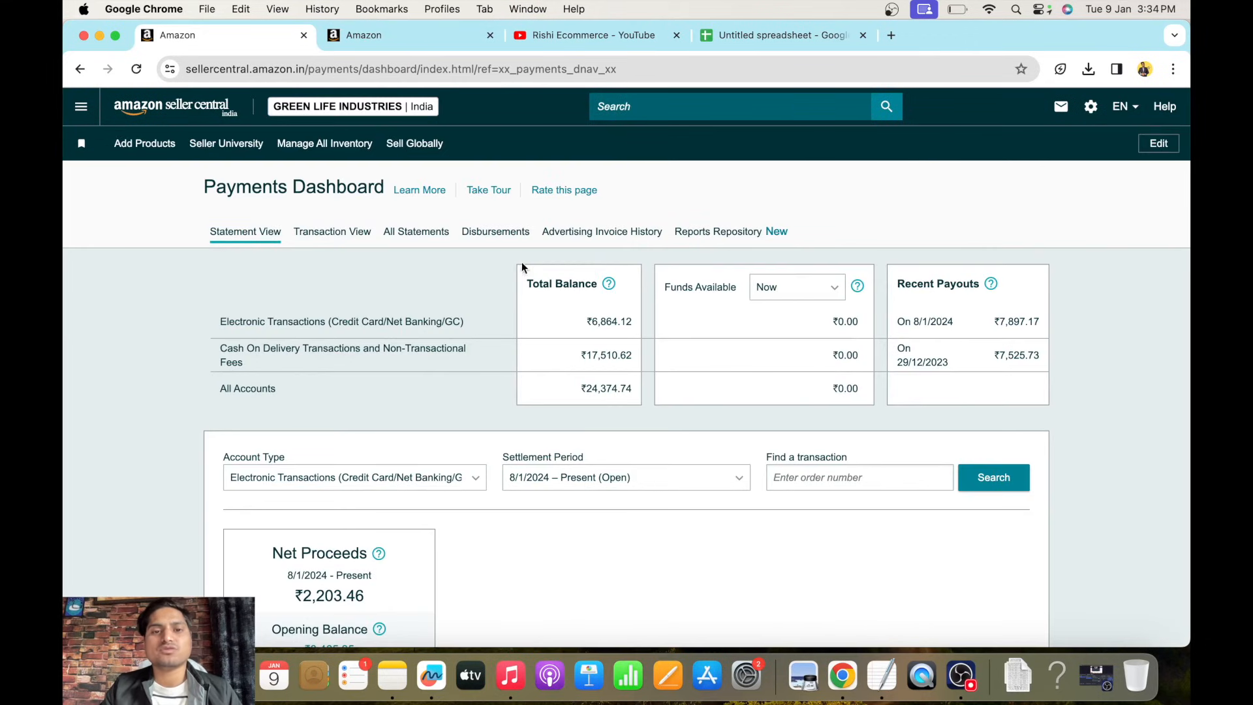
{"action": "left_click", "coordinate": [578, 240]}
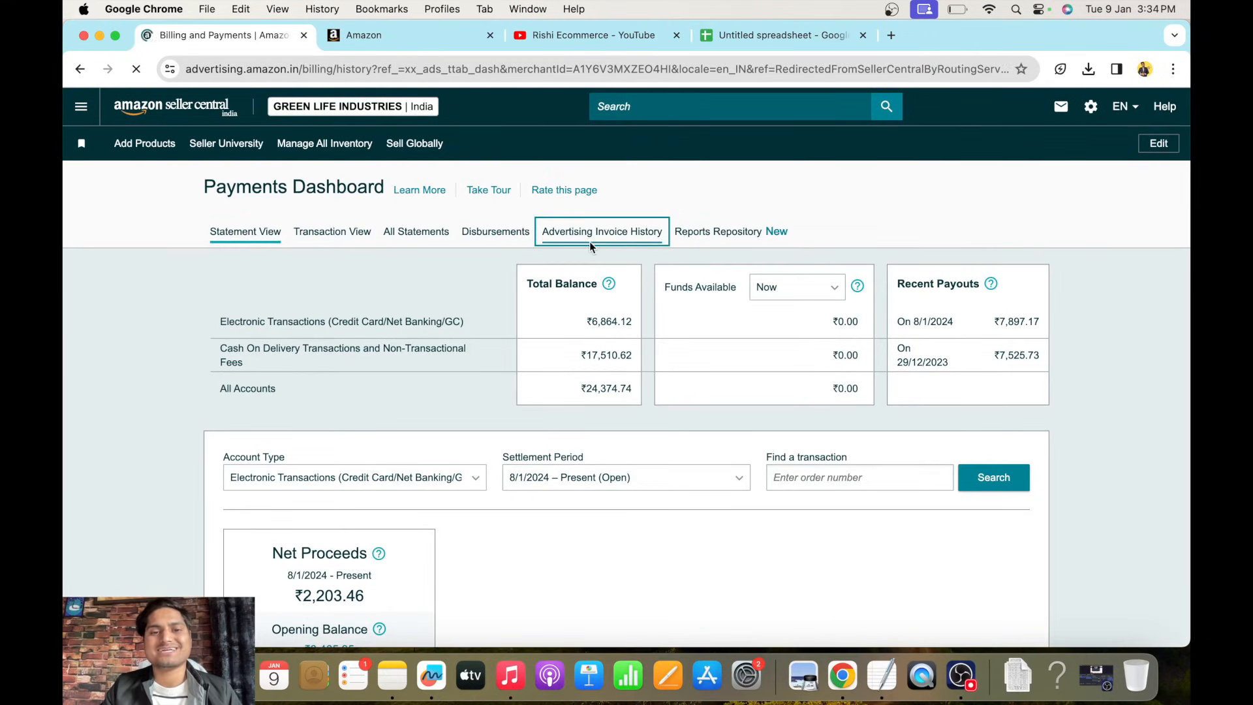
Filter the billing activity to 1 Nov 2022 – 30 Nov 2022 and check the unpaid and paid invoices.
{"action": "scroll", "coordinate": [1008, 435], "scroll_direction": "down", "scroll_amount": 3}
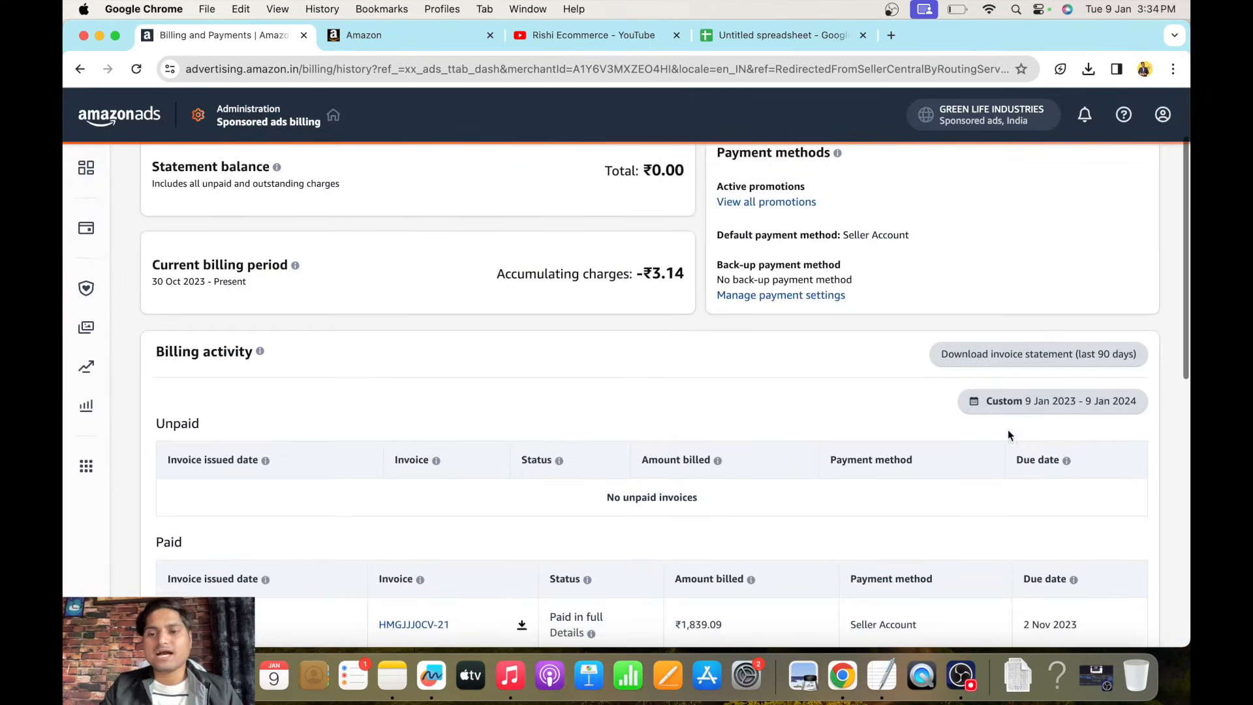
{"action": "left_click", "coordinate": [1027, 402]}
{"action": "left_click", "coordinate": [740, 412]}
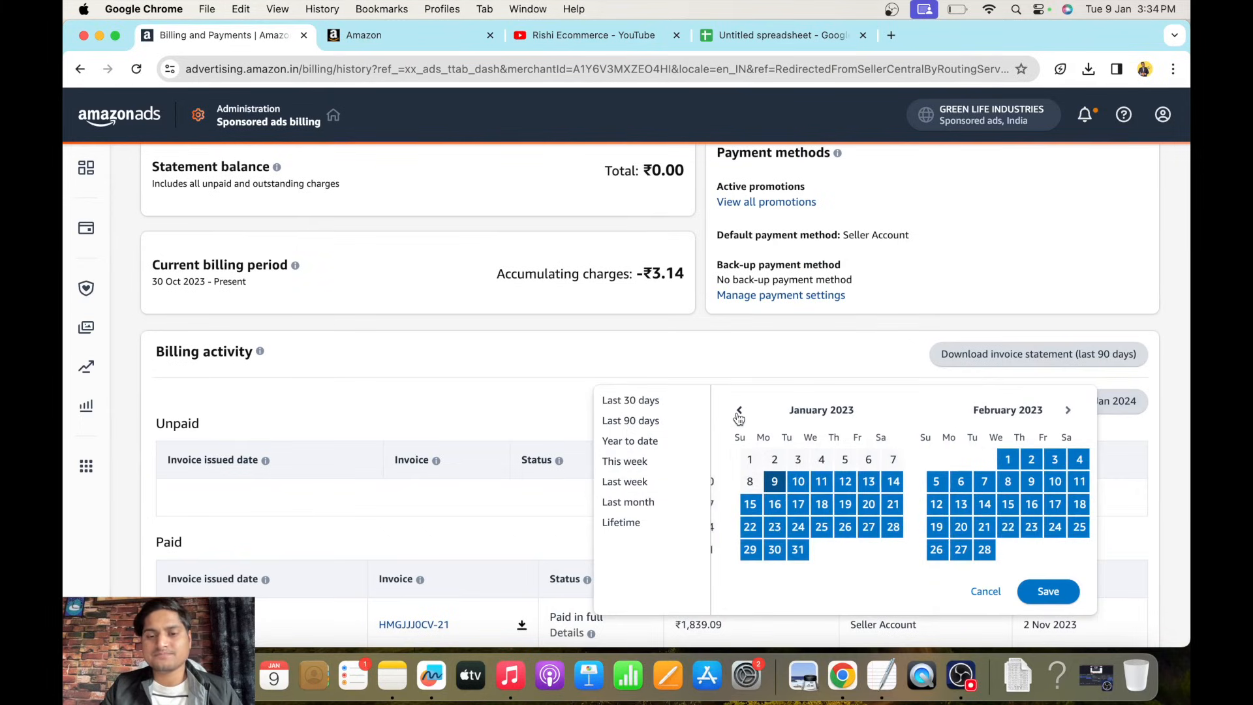
{"action": "left_click", "coordinate": [740, 413]}
{"action": "left_click", "coordinate": [788, 459]}
{"action": "left_click", "coordinate": [812, 549]}
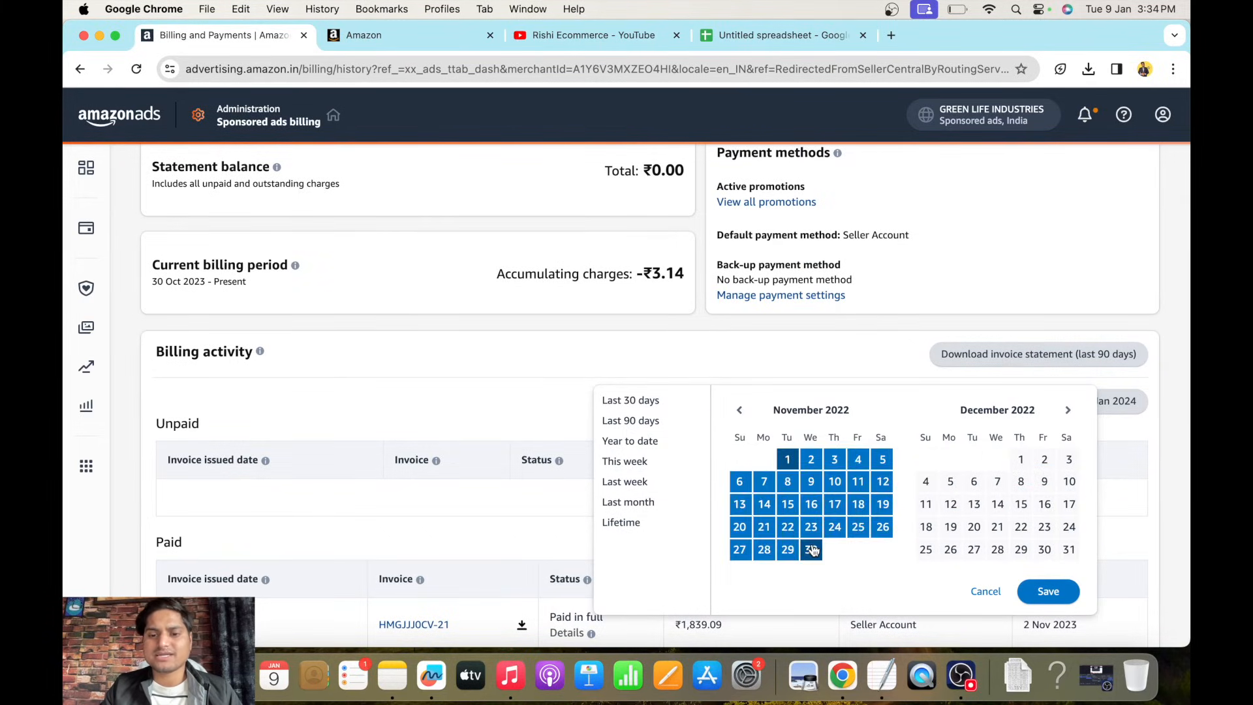
{"action": "left_click", "coordinate": [1027, 593]}
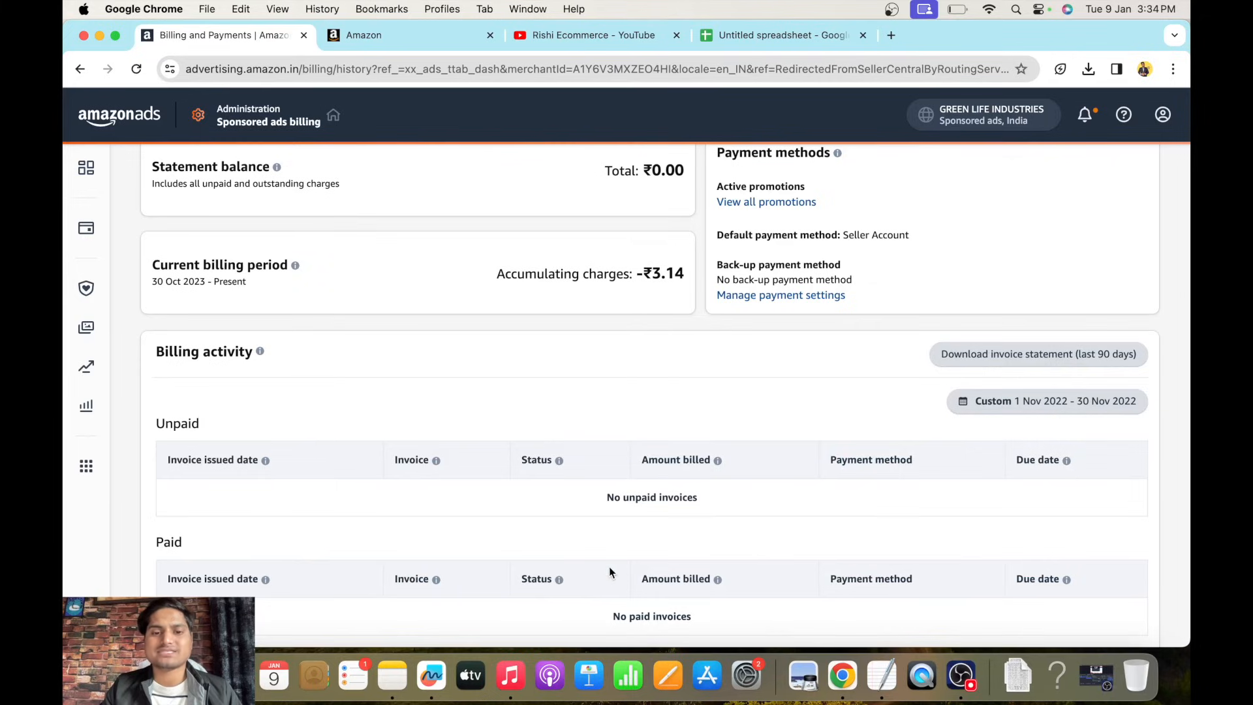
{"action": "scroll", "coordinate": [456, 509], "scroll_direction": "down", "scroll_amount": 3}
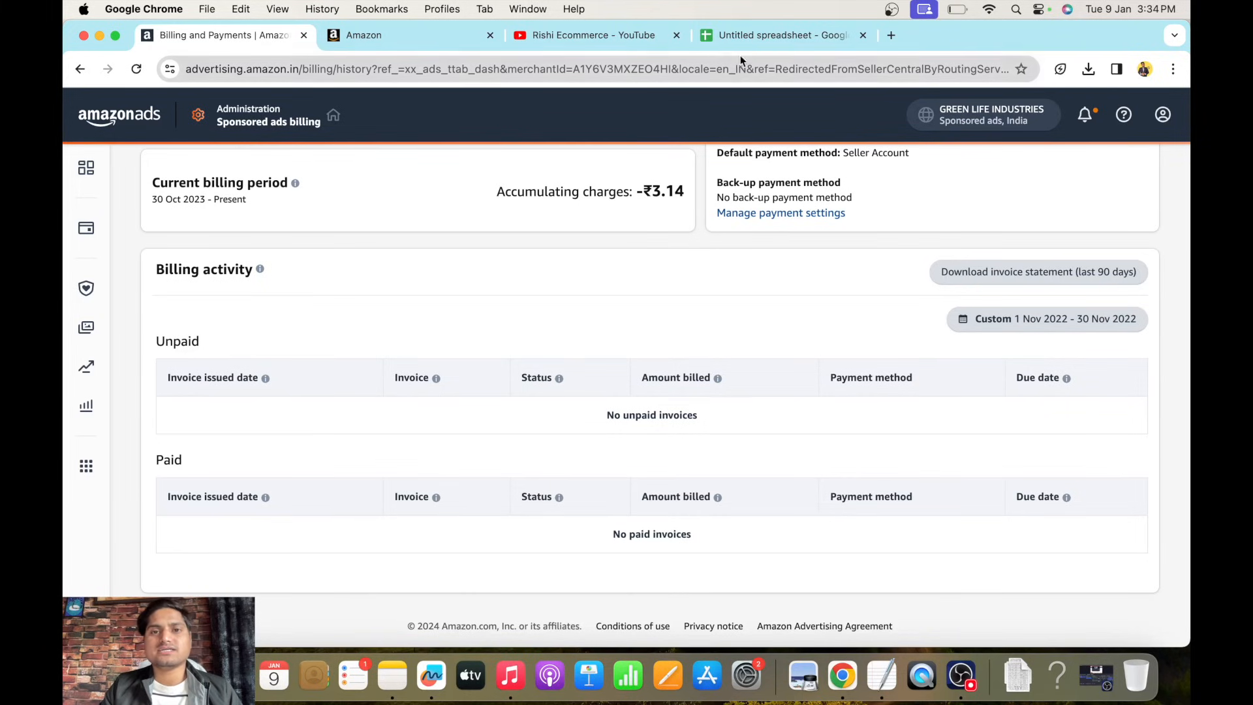
Return to the Google Sheets spreadsheet and enter 0 as the ads cost in D66.
{"action": "left_click", "coordinate": [769, 39]}
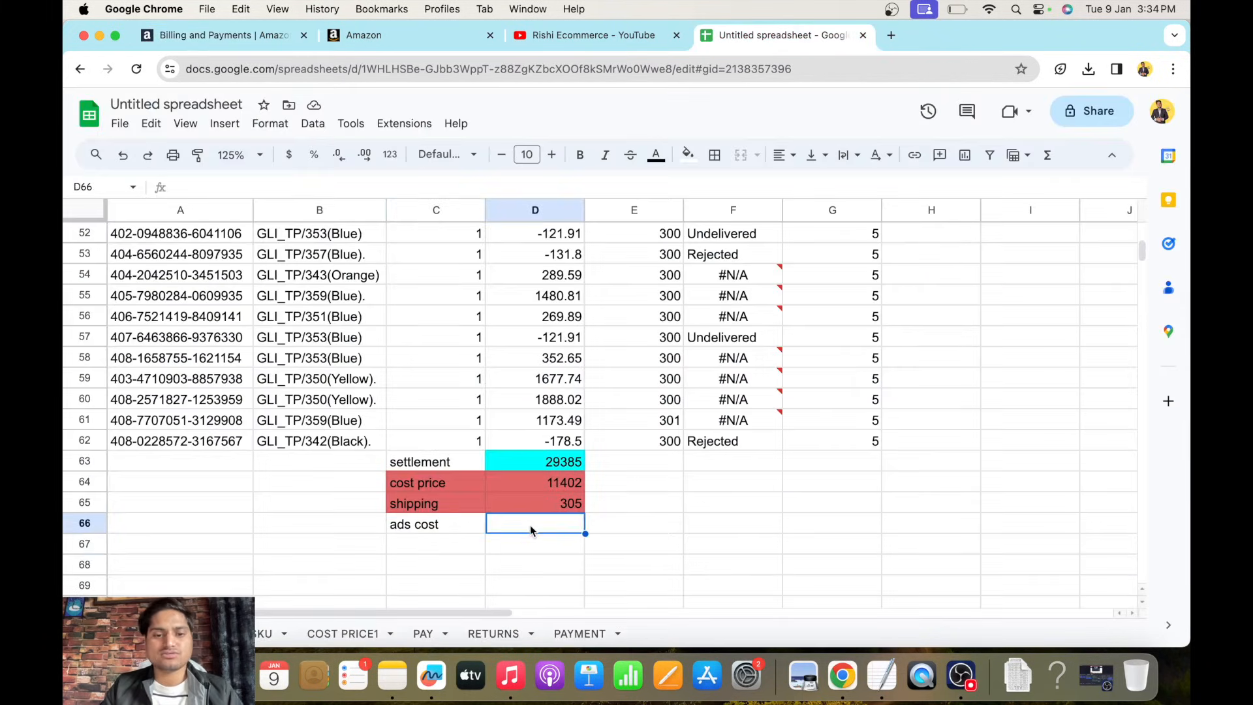
{"action": "type", "text": "0"}
{"action": "key", "text": "Return"}
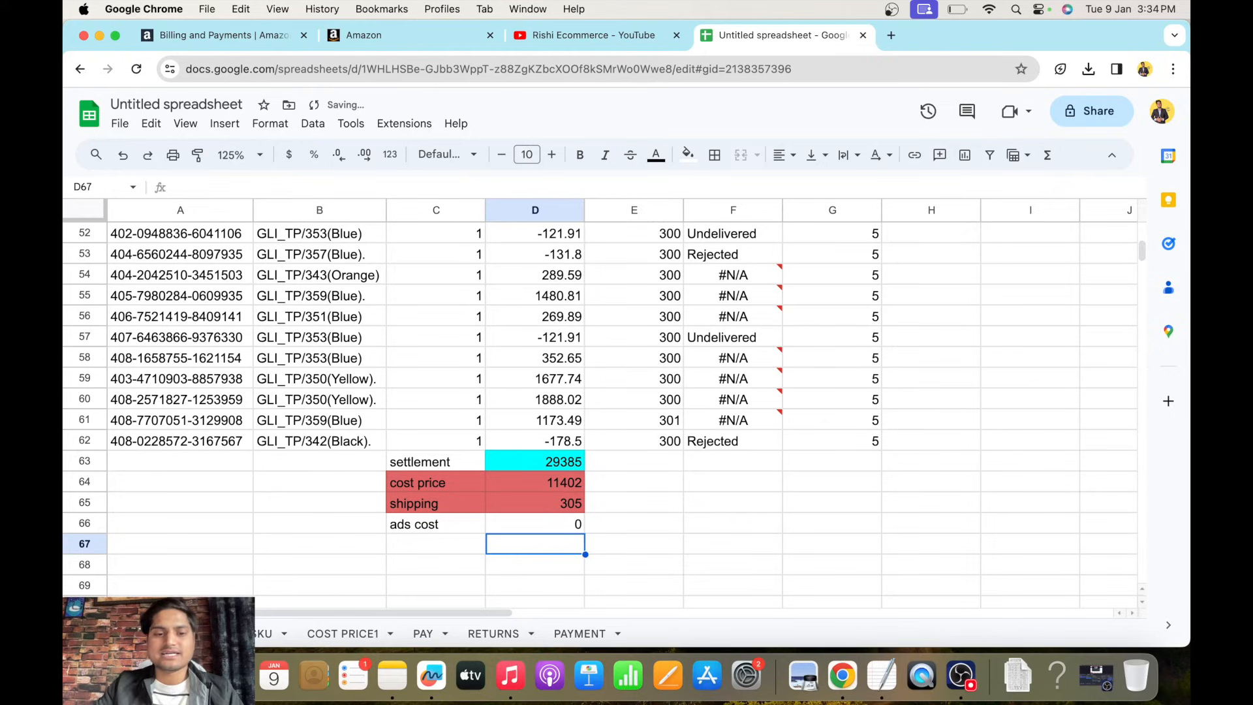
Enter the label "net" in C68, leaving one blank row below the ads cost.
{"action": "left_click", "coordinate": [436, 564]}
{"action": "type", "text": "net"}
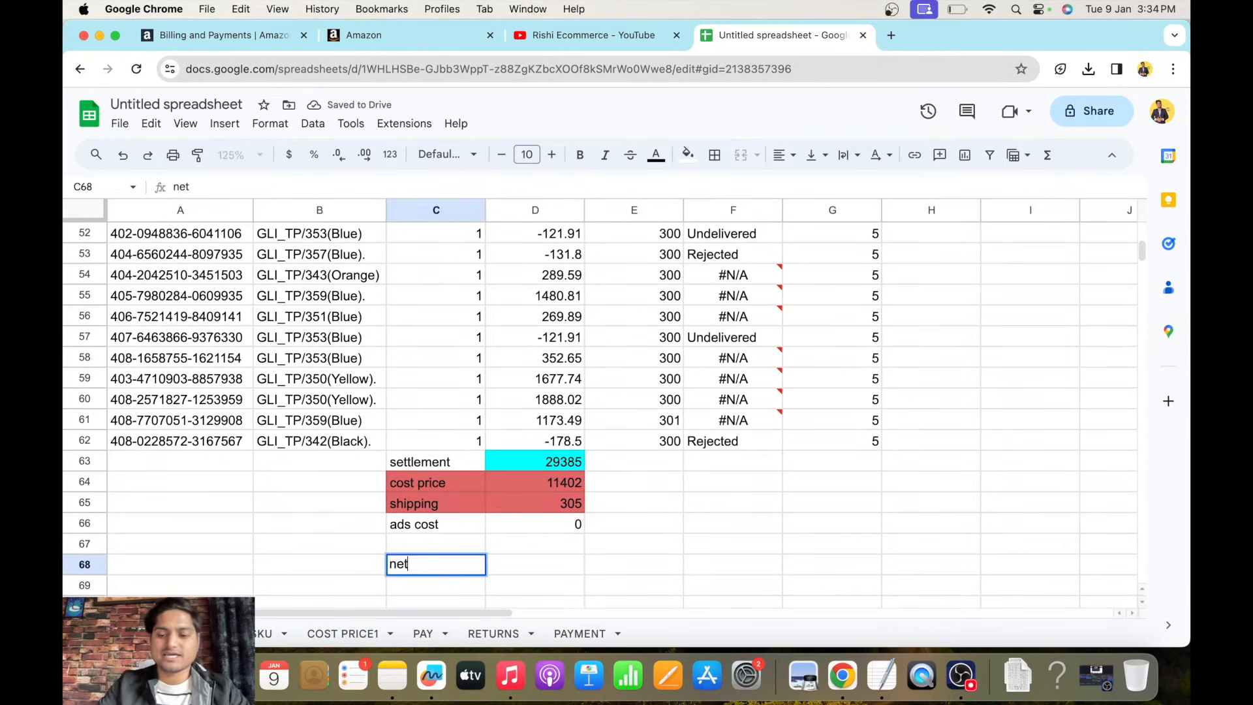
{"action": "key", "text": "Tab"}
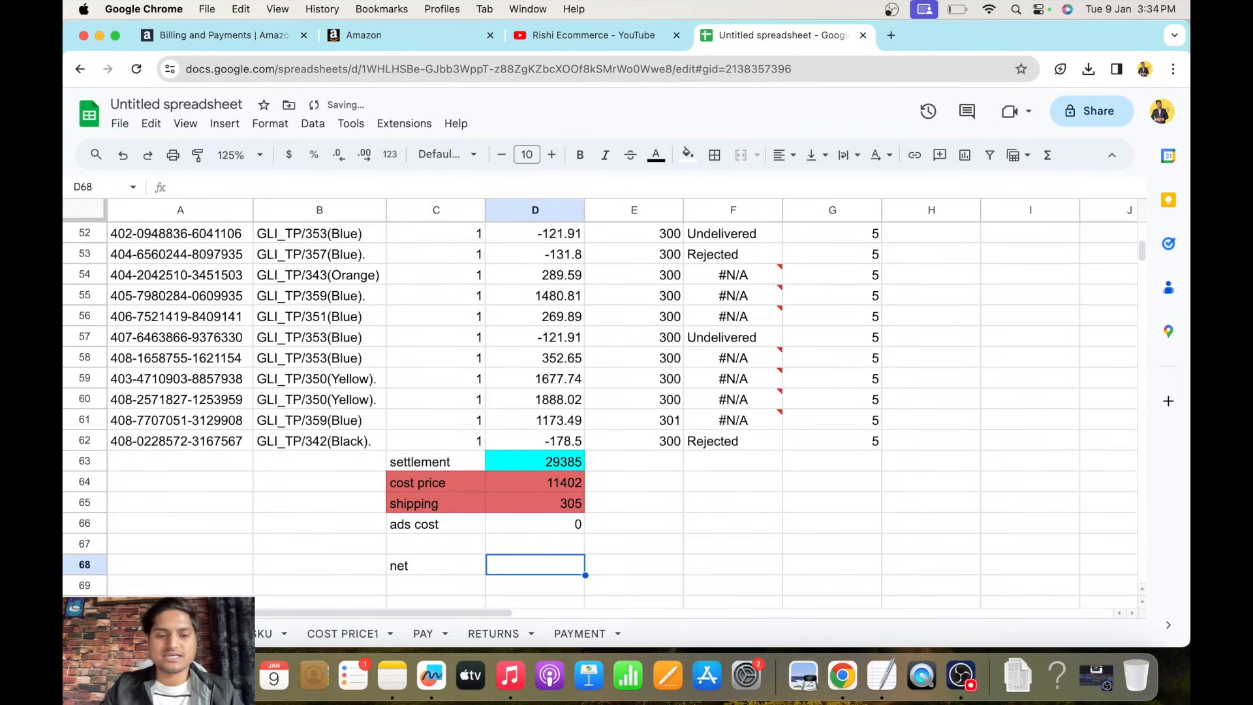
Calculate the net amount in D68 by subtracting cost price and shipping from the settlement with =D63-D64-D65.
{"action": "left_click", "coordinate": [555, 465]}
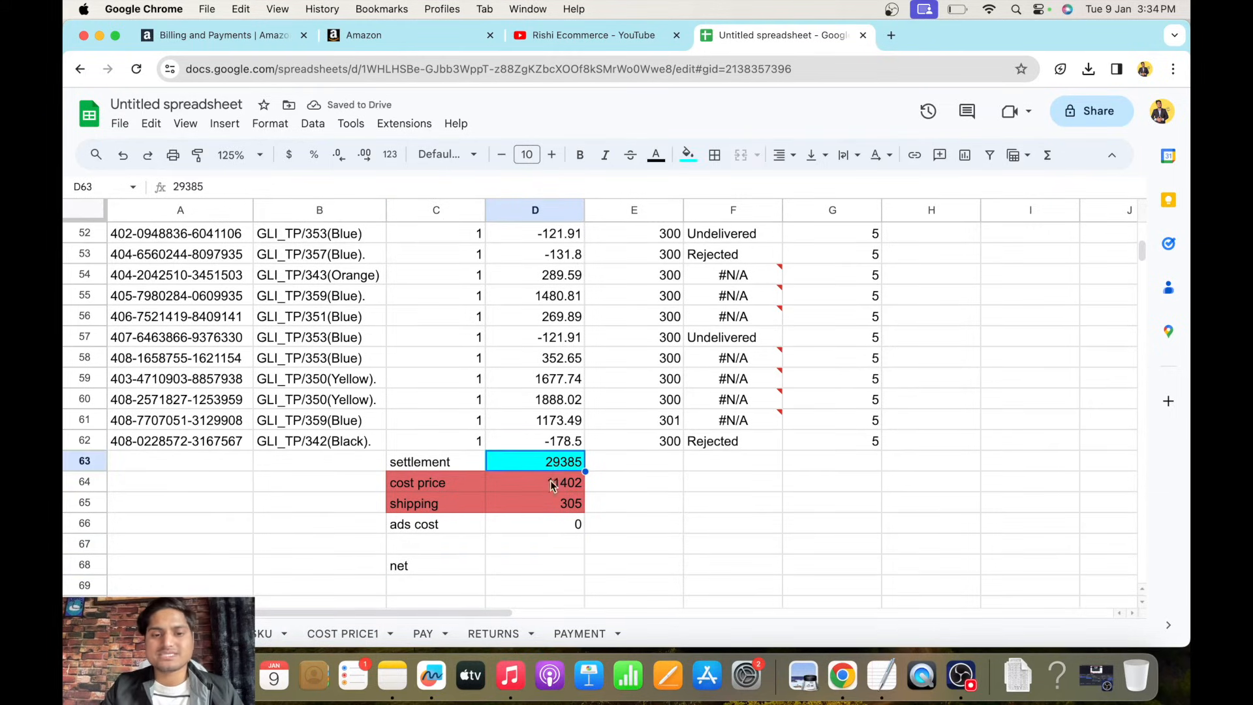
{"action": "left_click", "coordinate": [529, 560]}
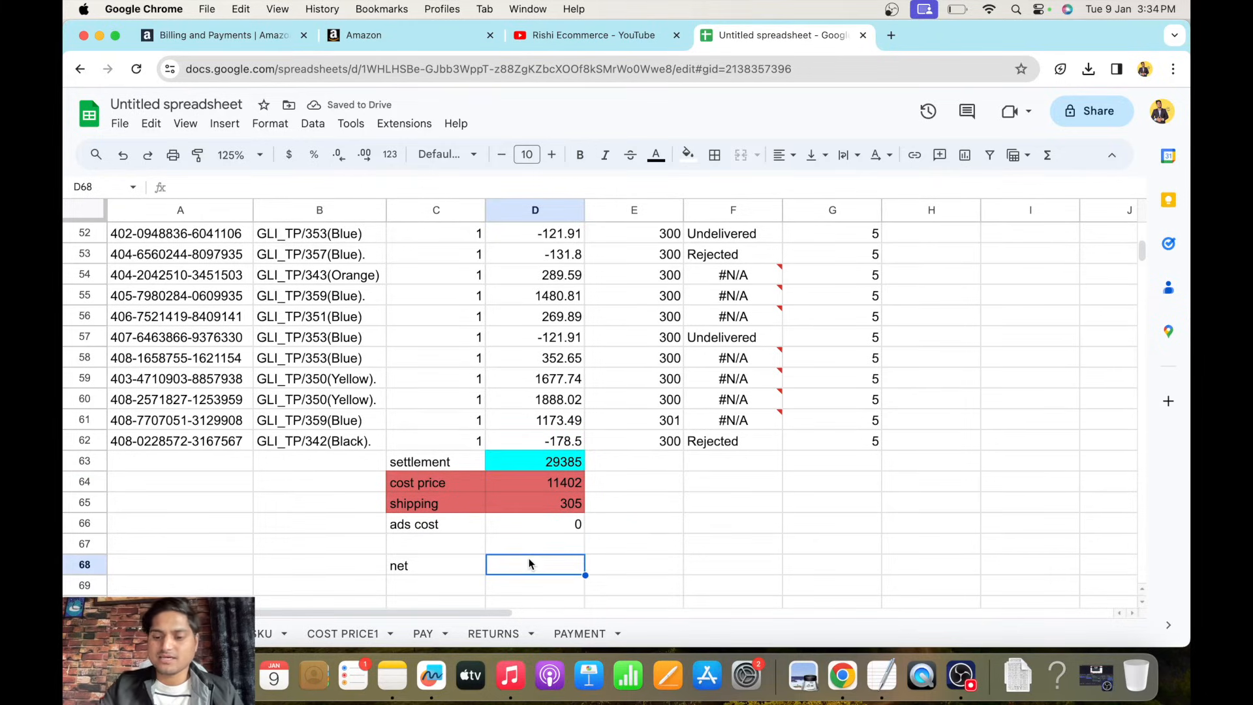
{"action": "type", "text": "="}
{"action": "key", "text": "Up"}
{"action": "key", "text": "Up"}
{"action": "key", "text": "Up"}
{"action": "key", "text": "Up"}
{"action": "key", "text": "Up"}
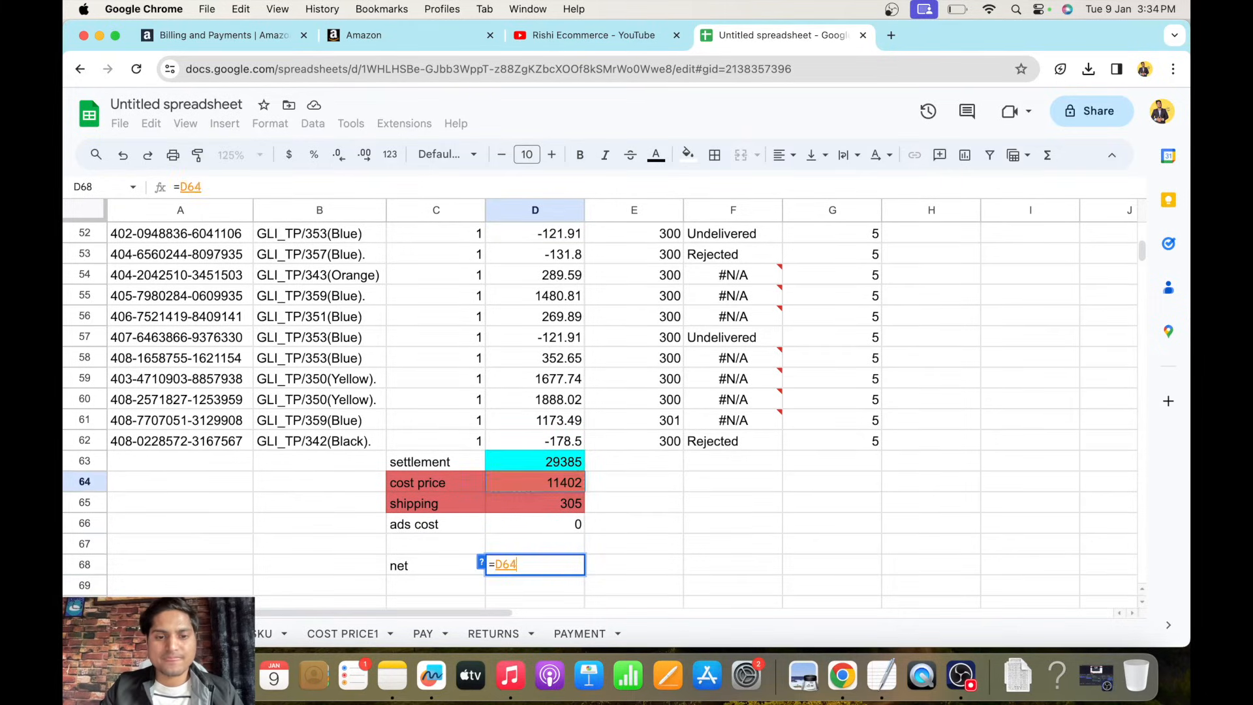
{"action": "type", "text": "-"}
{"action": "key", "text": "Up"}
{"action": "key", "text": "Up"}
{"action": "key", "text": "Up"}
{"action": "key", "text": "Up"}
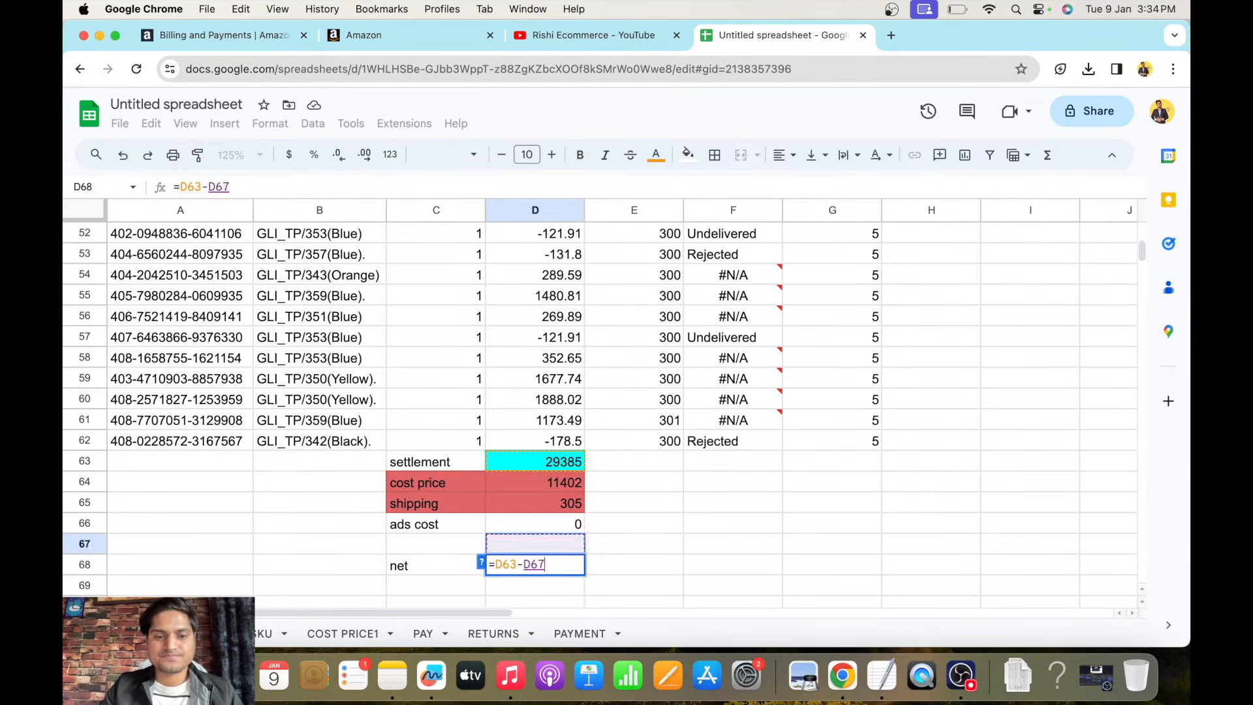
{"action": "type", "text": "-"}
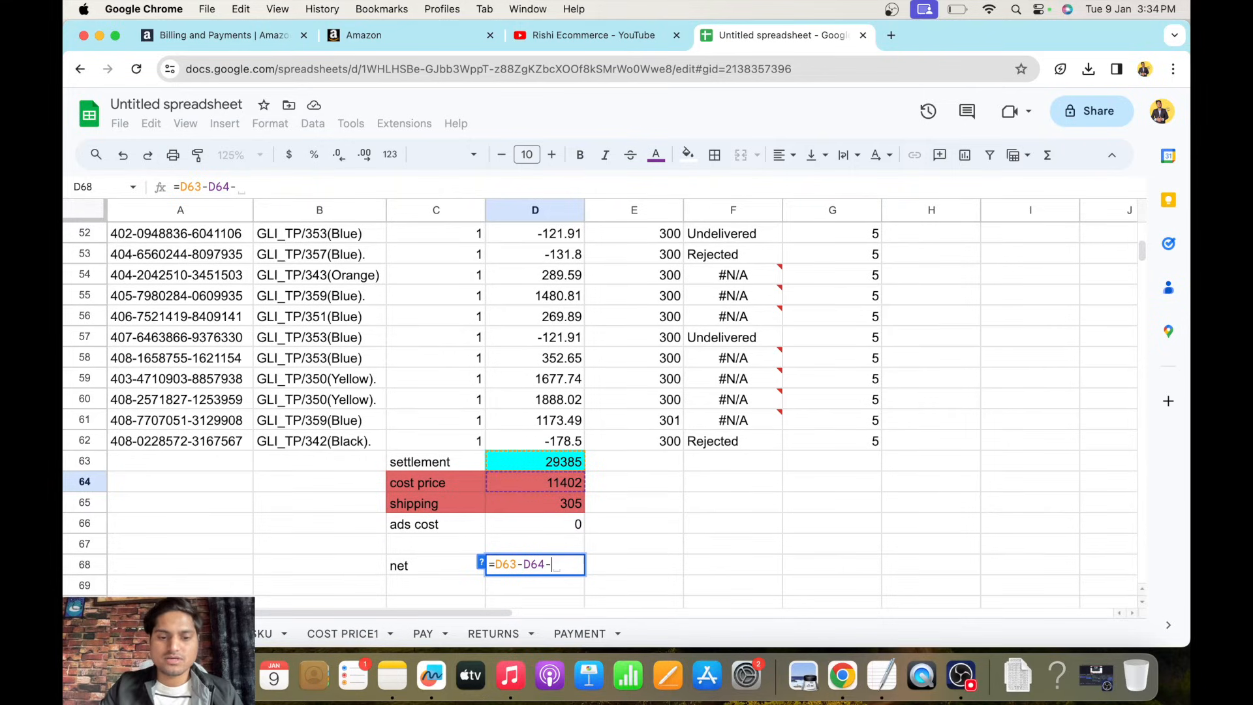
{"action": "key", "text": "Up"}
{"action": "key", "text": "Up"}
{"action": "key", "text": "Up"}
{"action": "key", "text": "Return"}
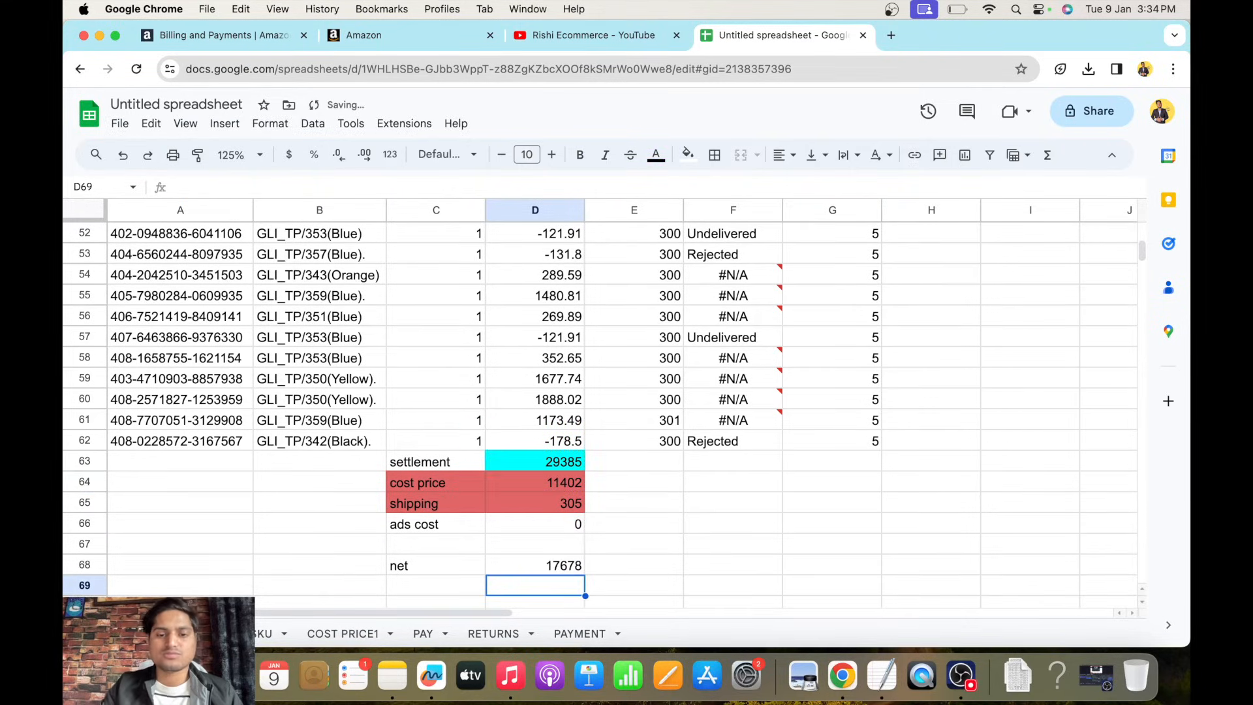
Fill the net row C68:D68 with bright green and dismiss the low battery notification.
{"action": "left_click_drag", "start_coordinate": [460, 565], "coordinate": [546, 565]}
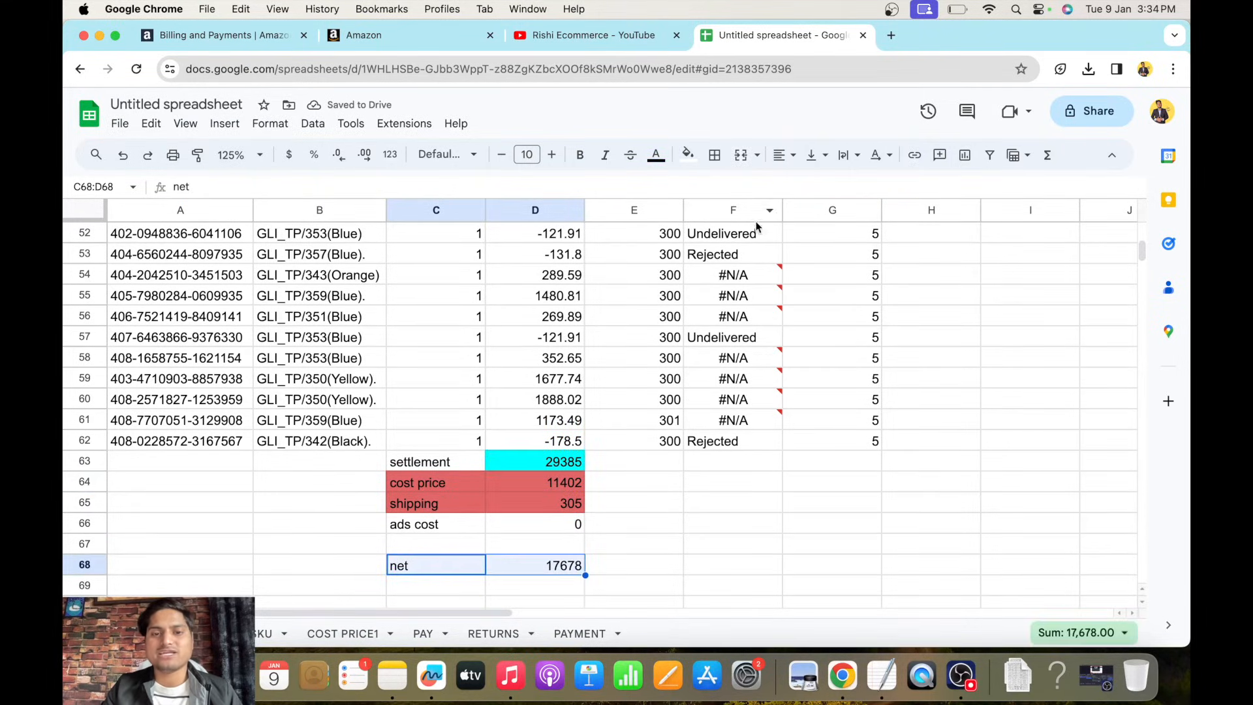
{"action": "left_click", "coordinate": [687, 155]}
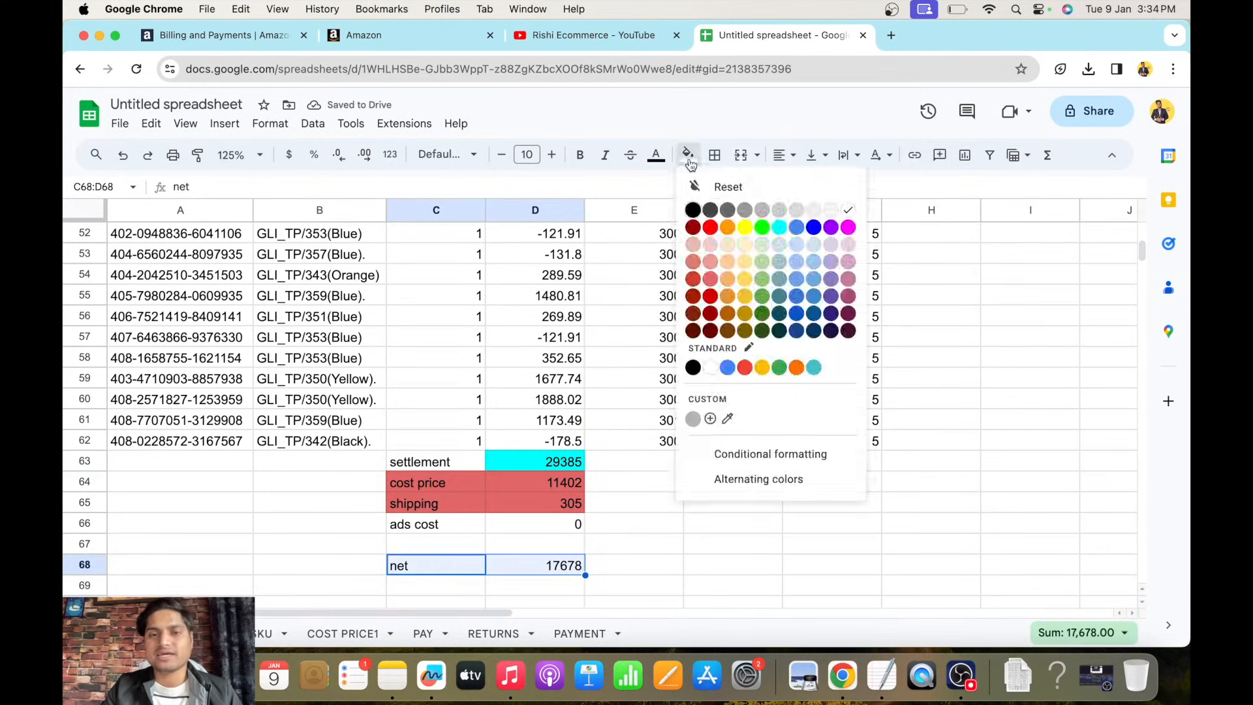
{"action": "left_click", "coordinate": [762, 228]}
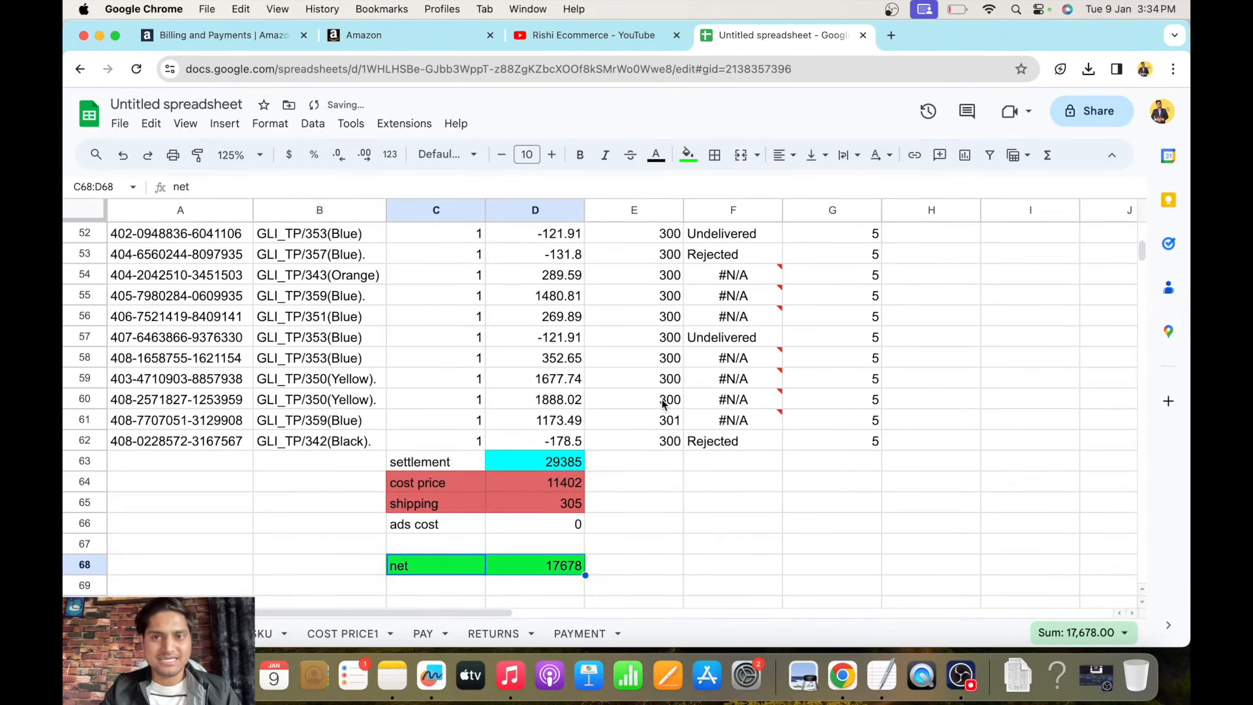
{"action": "left_click", "coordinate": [594, 565]}
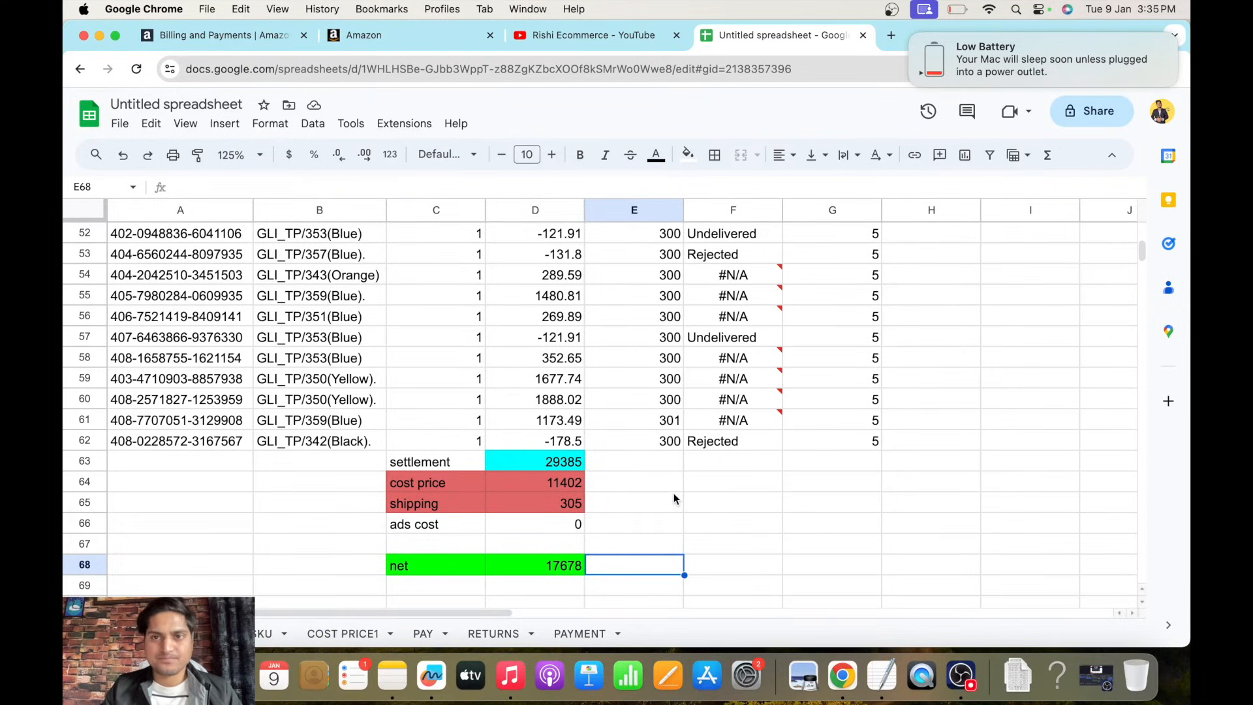
{"action": "left_click", "coordinate": [913, 36]}
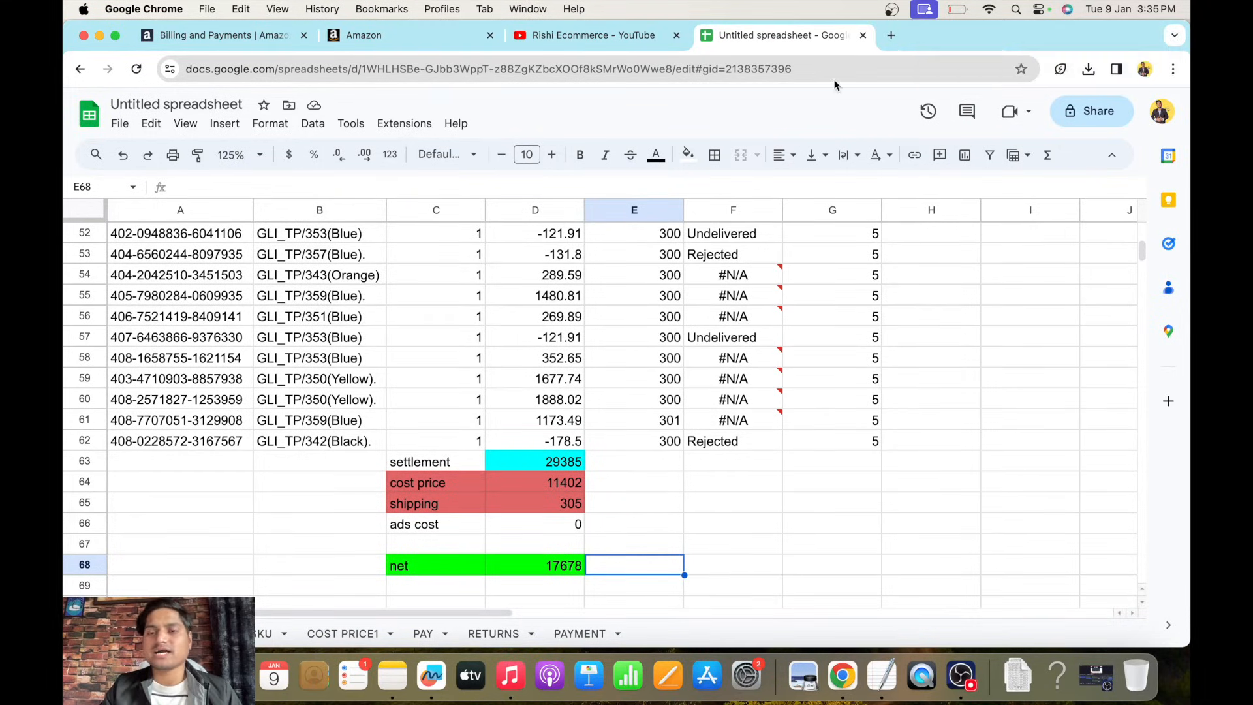
Enter the month heading nov 2023 in B70, below the net row.
{"action": "scroll", "coordinate": [637, 514], "scroll_direction": "down", "scroll_amount": 3}
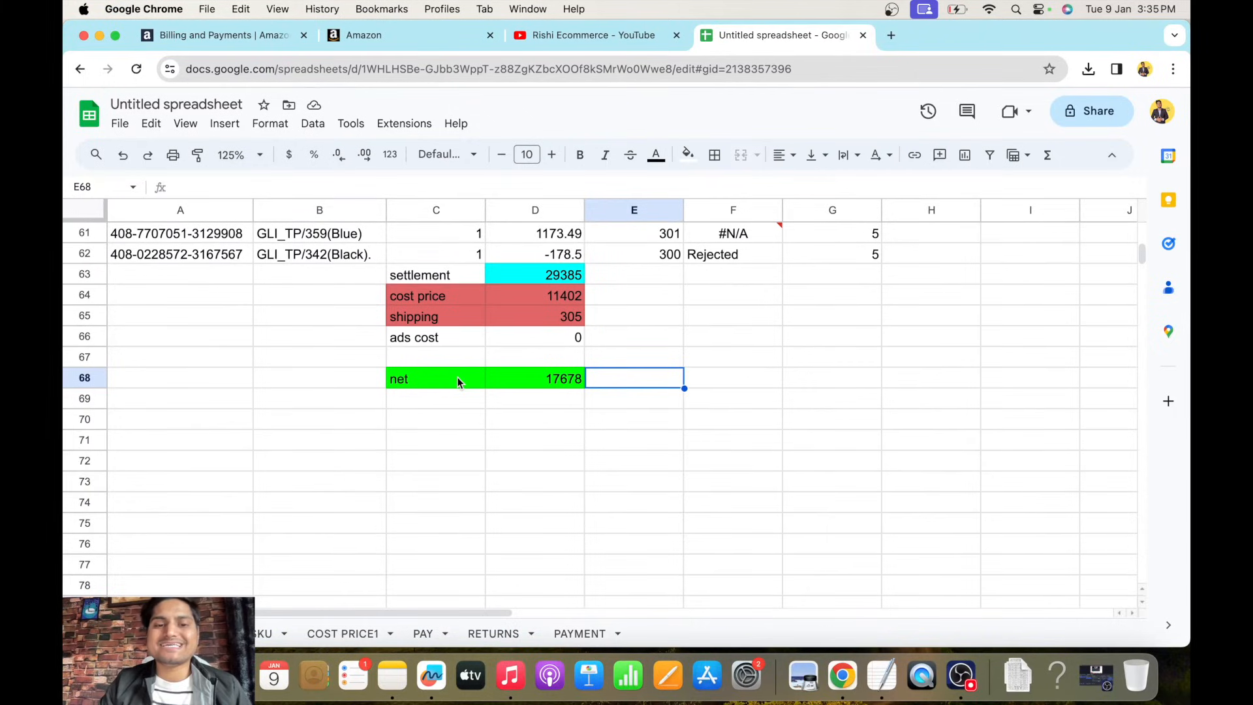
{"action": "left_click", "coordinate": [552, 383]}
{"action": "left_click", "coordinate": [655, 382]}
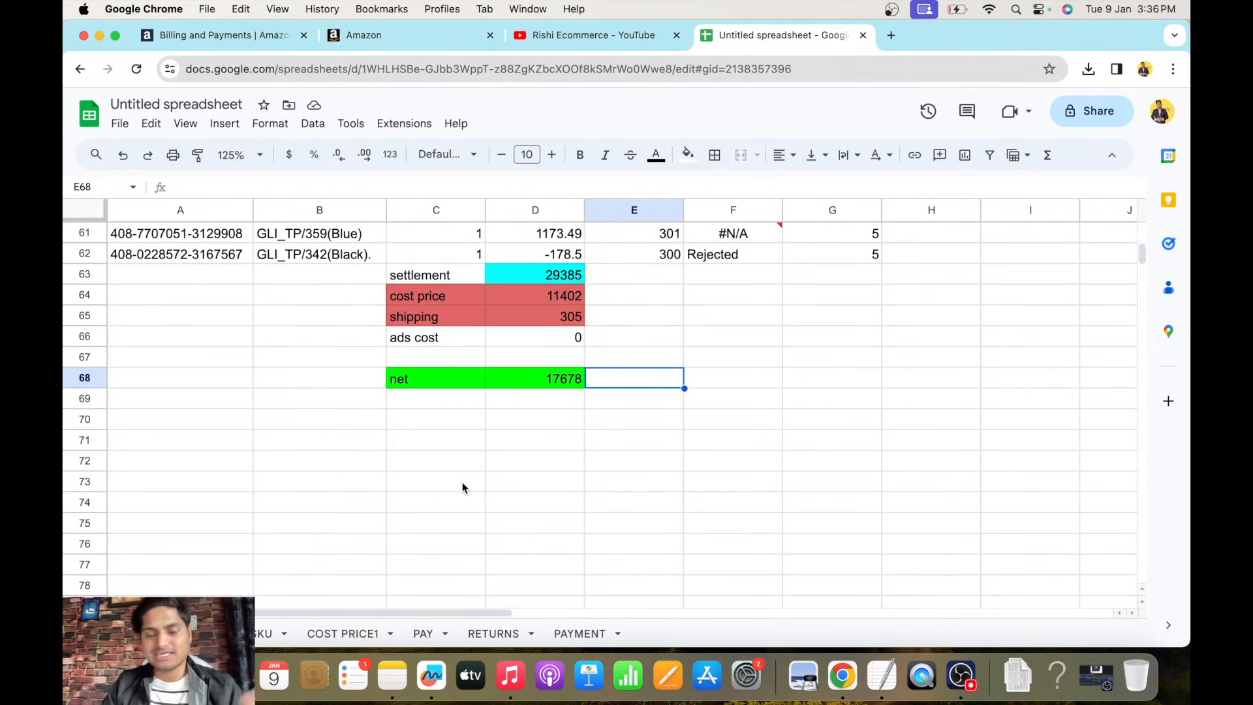
{"action": "left_click", "coordinate": [344, 421]}
{"action": "type", "text": "nov"}
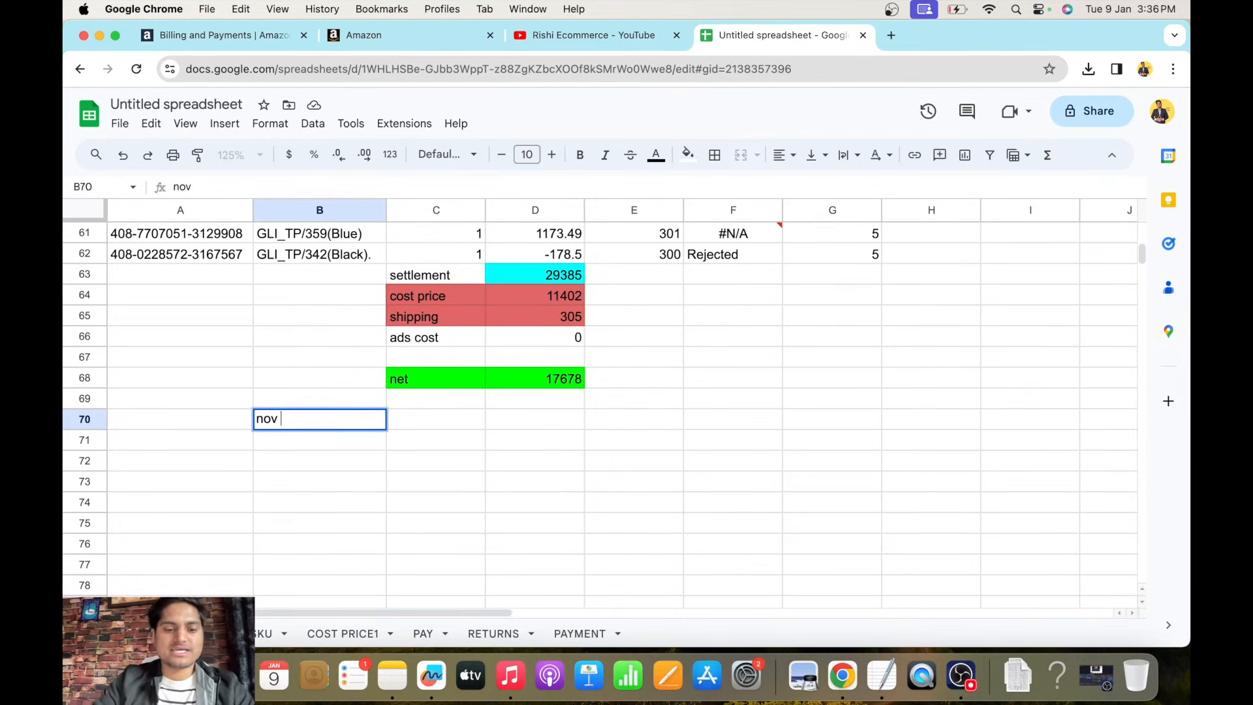
{"action": "type", "text": " 2023"}
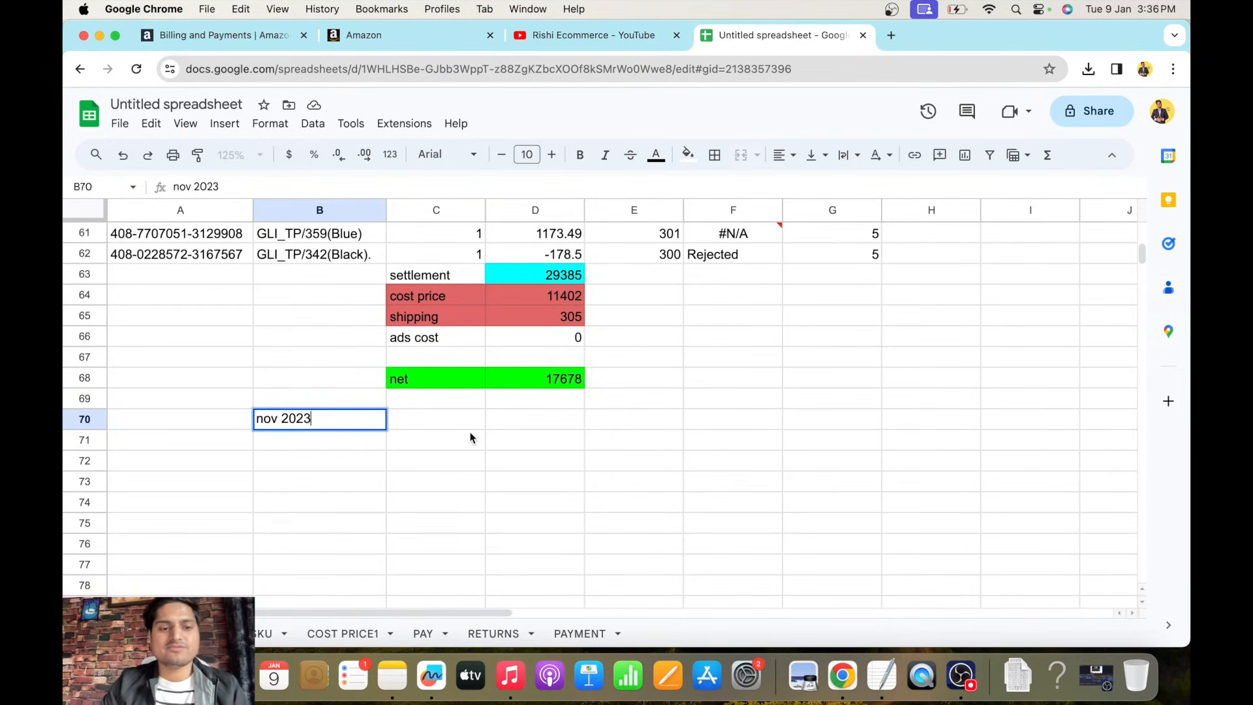
{"action": "left_click", "coordinate": [491, 439]}
Add the label "total orders" in B71.
{"action": "left_click", "coordinate": [352, 441]}
{"action": "type", "text": "t"}
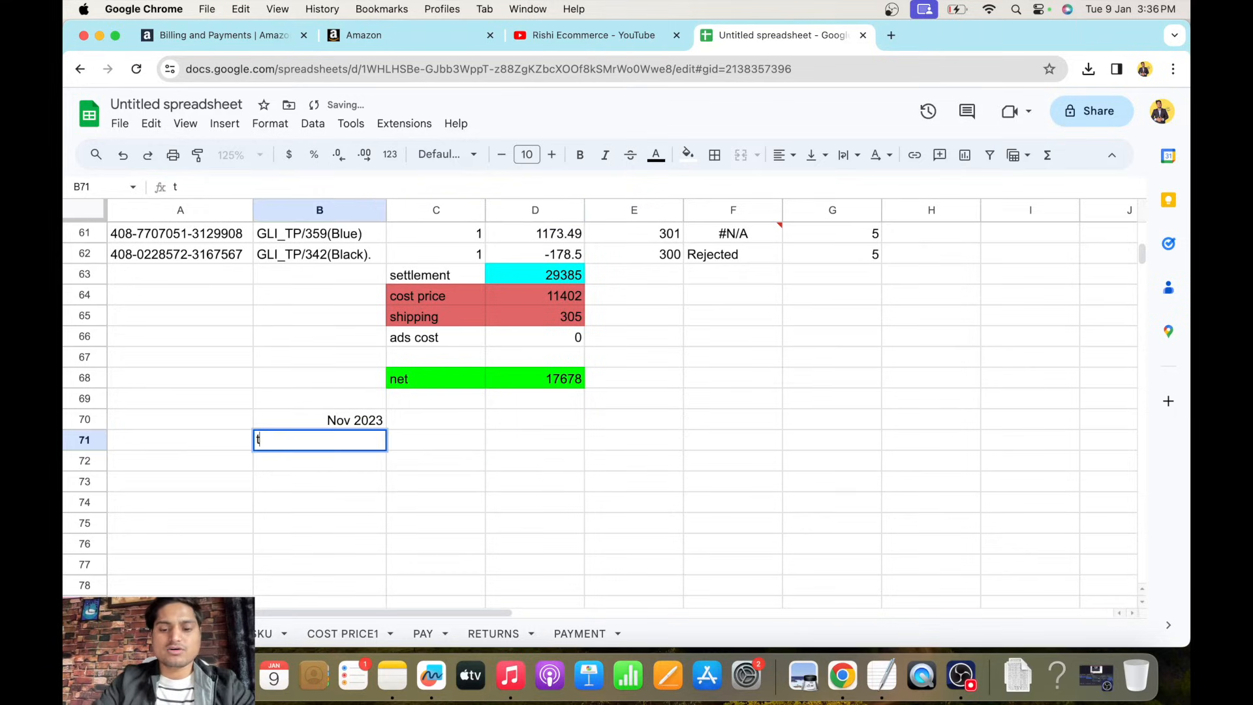
{"action": "type", "text": "otal or"}
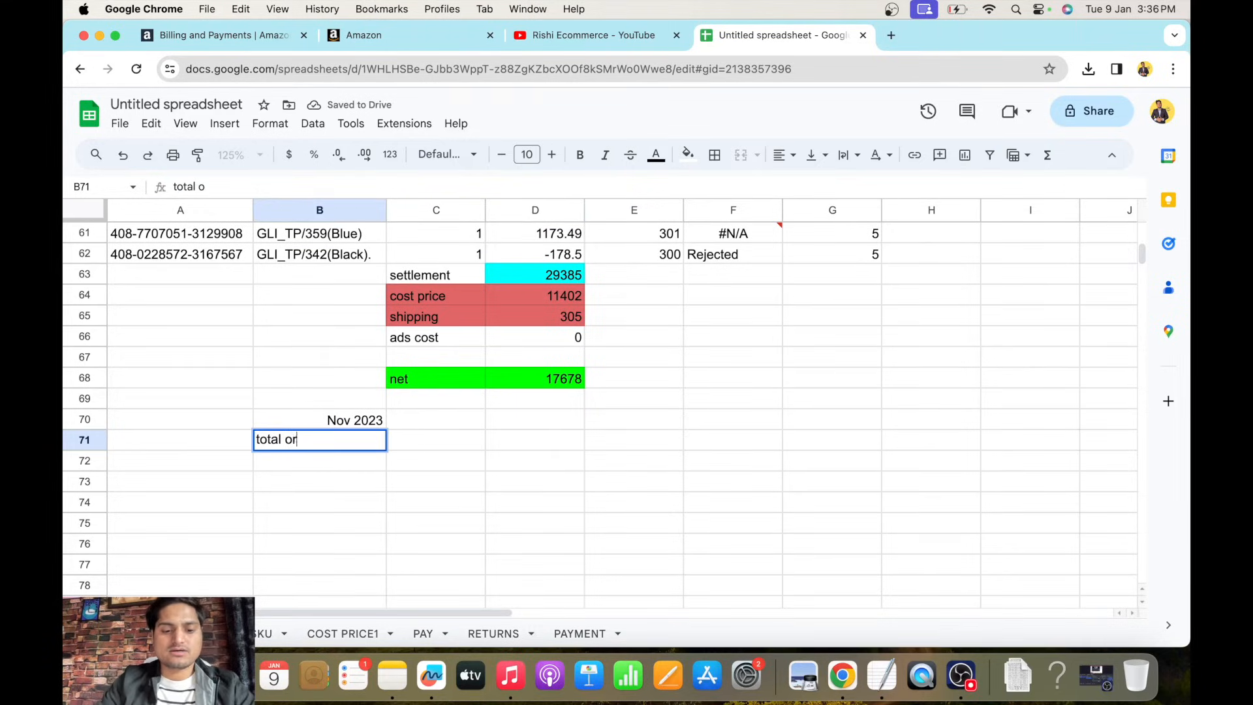
{"action": "type", "text": "de"}
{"action": "left_click", "coordinate": [452, 465]}
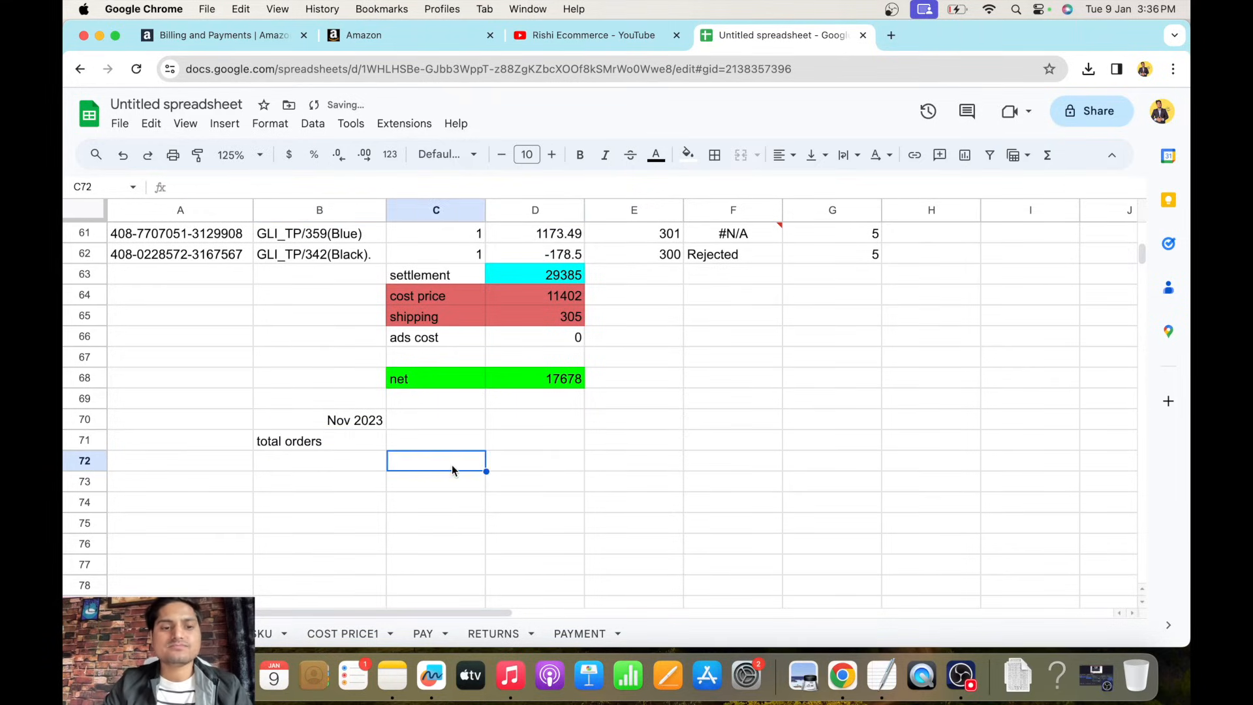
Count the order IDs by selecting A2:A62 in the amazon-order-id column.
{"action": "left_click", "coordinate": [201, 277]}
{"action": "key", "text": "super+Up"}
{"action": "key", "text": "super+Up"}
{"action": "key", "text": "Down"}
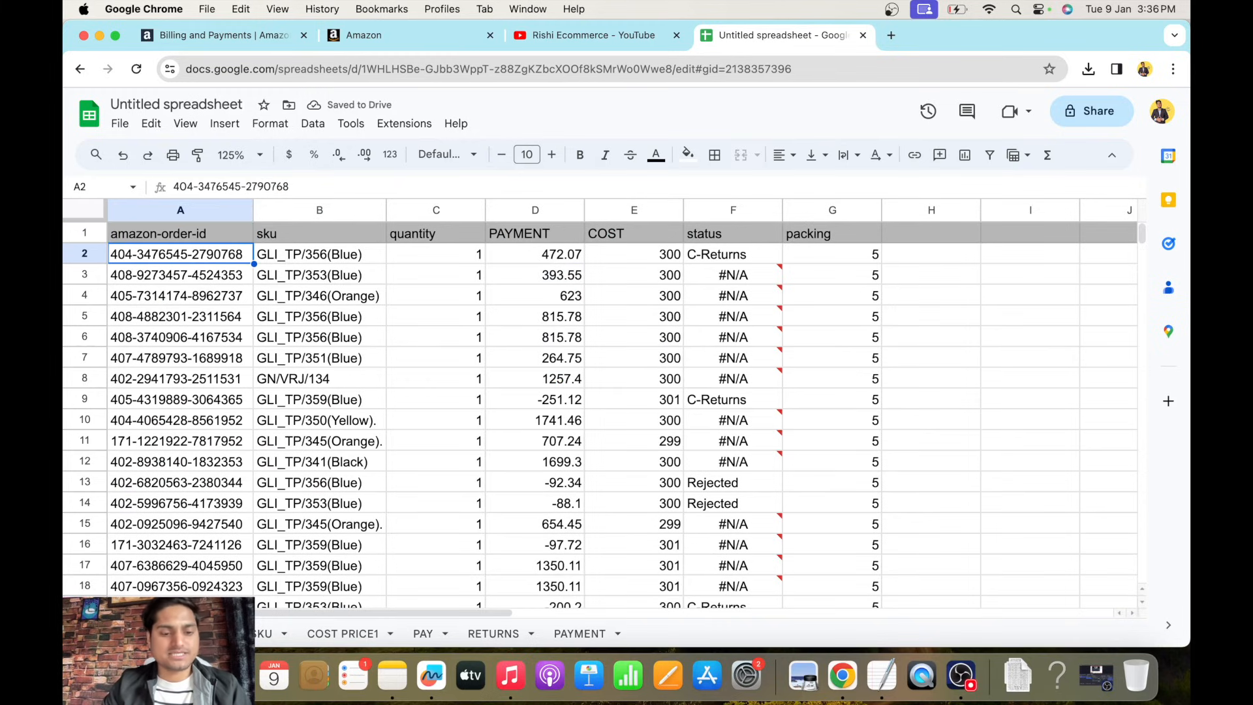
{"action": "key", "text": "super+shift+Down"}
{"action": "key", "text": "shift+Up"}
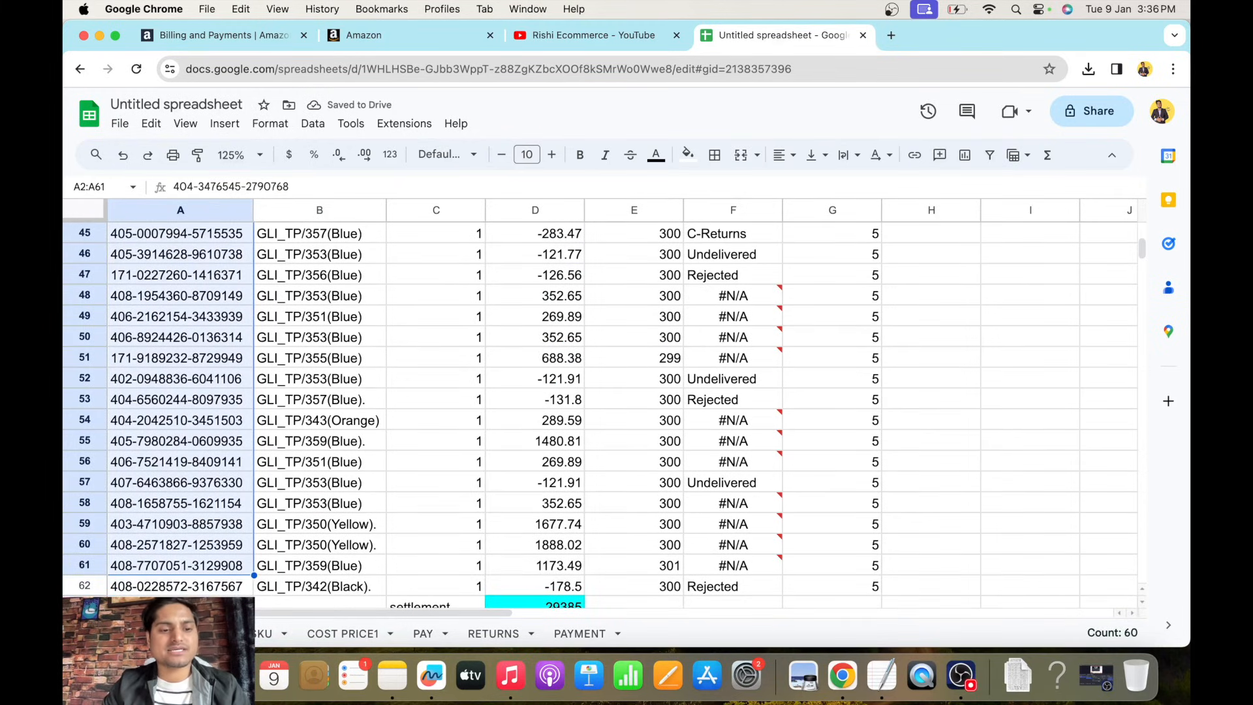
{"action": "key", "text": "shift+Down"}
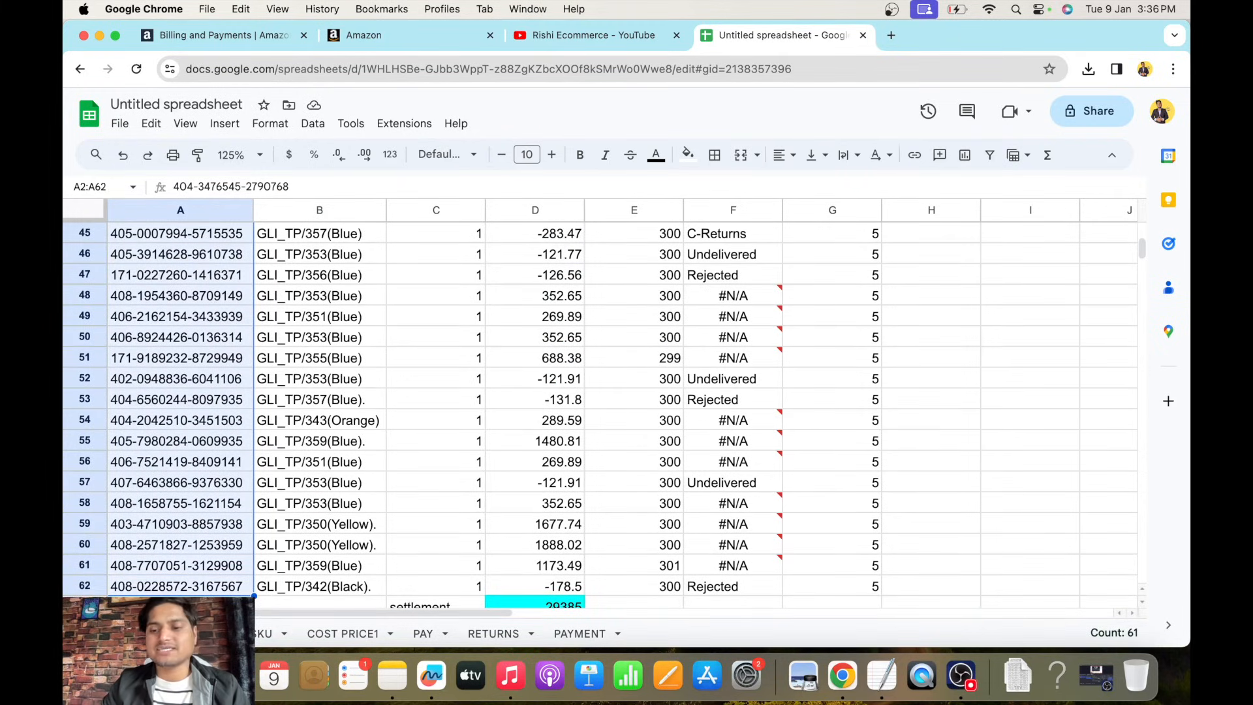
{"action": "key", "text": "super+shift+Up"}
Check the sum of the quantities in C2:C62 and enter 61 as the total orders in C71.
{"action": "key", "text": "Right"}
{"action": "key", "text": "Right"}
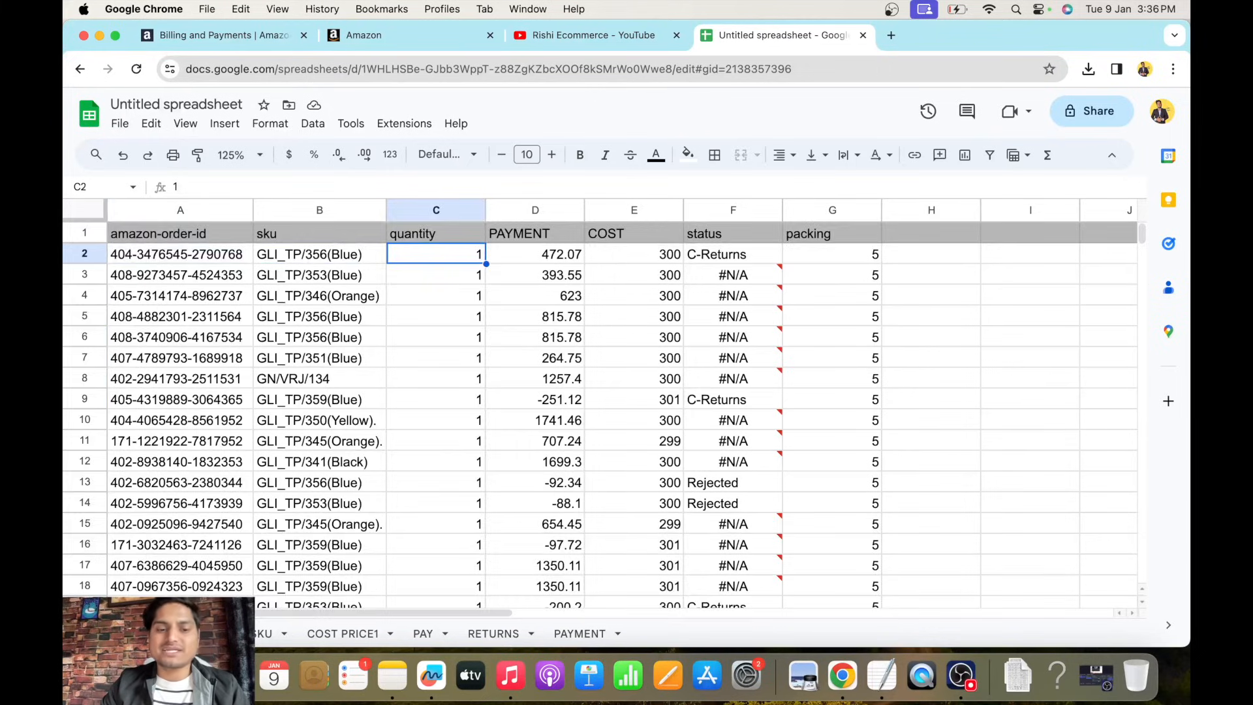
{"action": "key", "text": "super+shift+Down"}
{"action": "key", "text": "shift+Up"}
{"action": "key", "text": "shift+Up"}
{"action": "key", "text": "shift+Up"}
{"action": "key", "text": "shift+Up"}
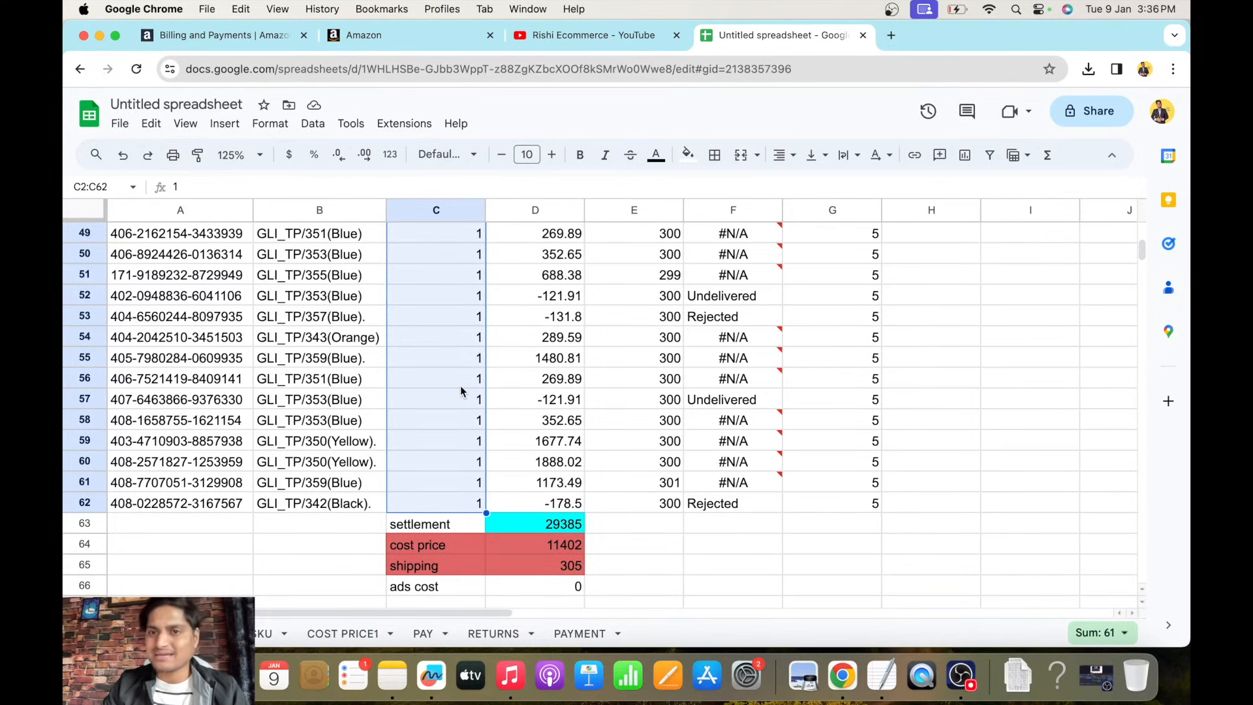
{"action": "scroll", "coordinate": [457, 457], "scroll_direction": "down", "scroll_amount": 2}
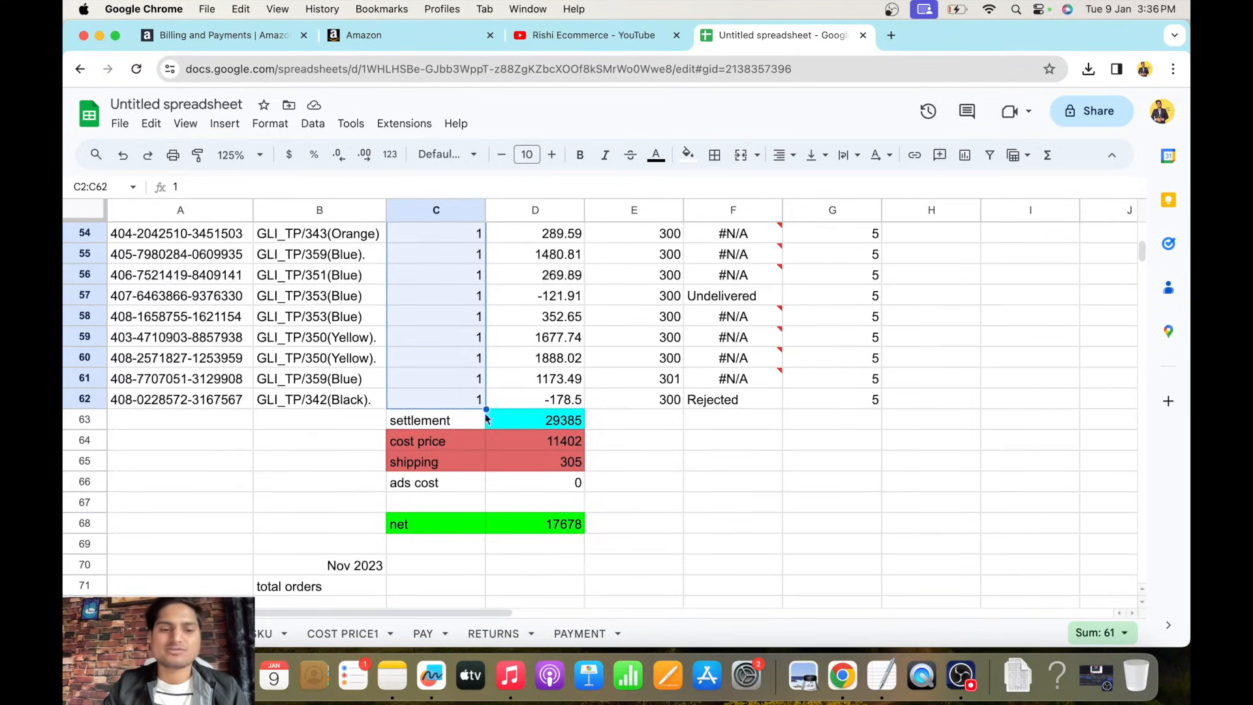
{"action": "left_click", "coordinate": [408, 587]}
{"action": "type", "text": "61"}
{"action": "left_click", "coordinate": [753, 550]}
Turn on a filter for the header row of the order table.
{"action": "left_click", "coordinate": [574, 398]}
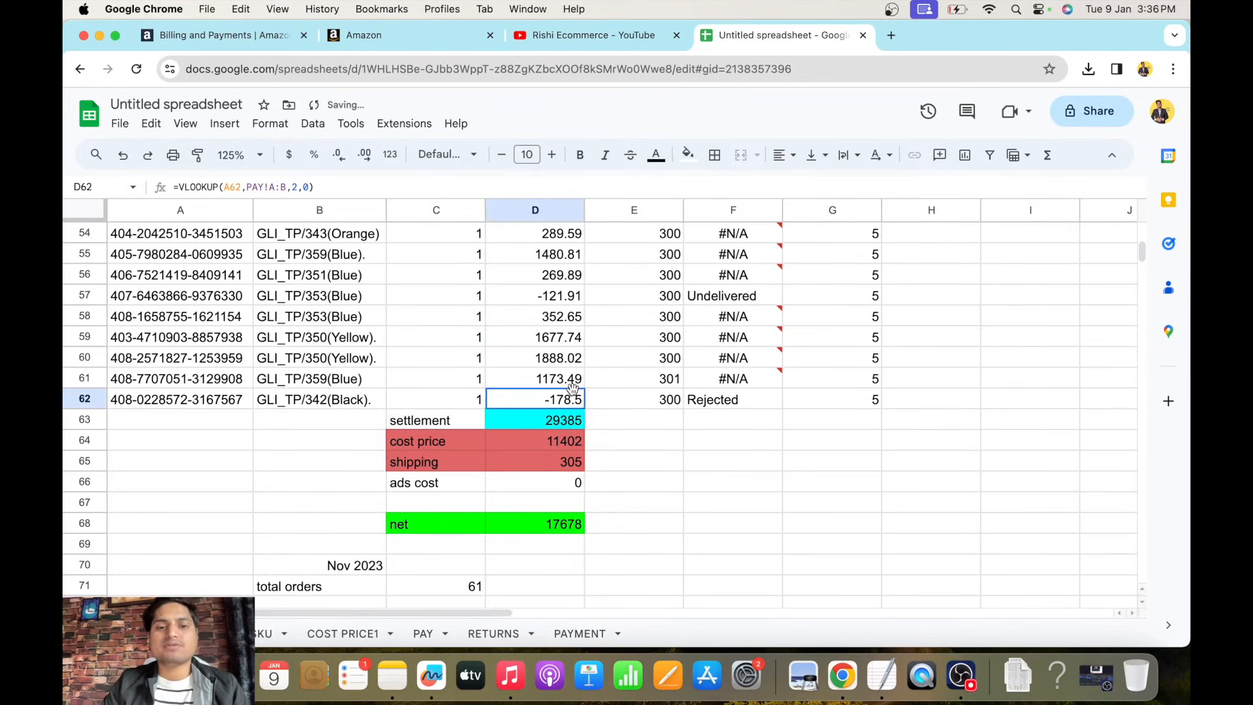
{"action": "key", "text": "super+Up"}
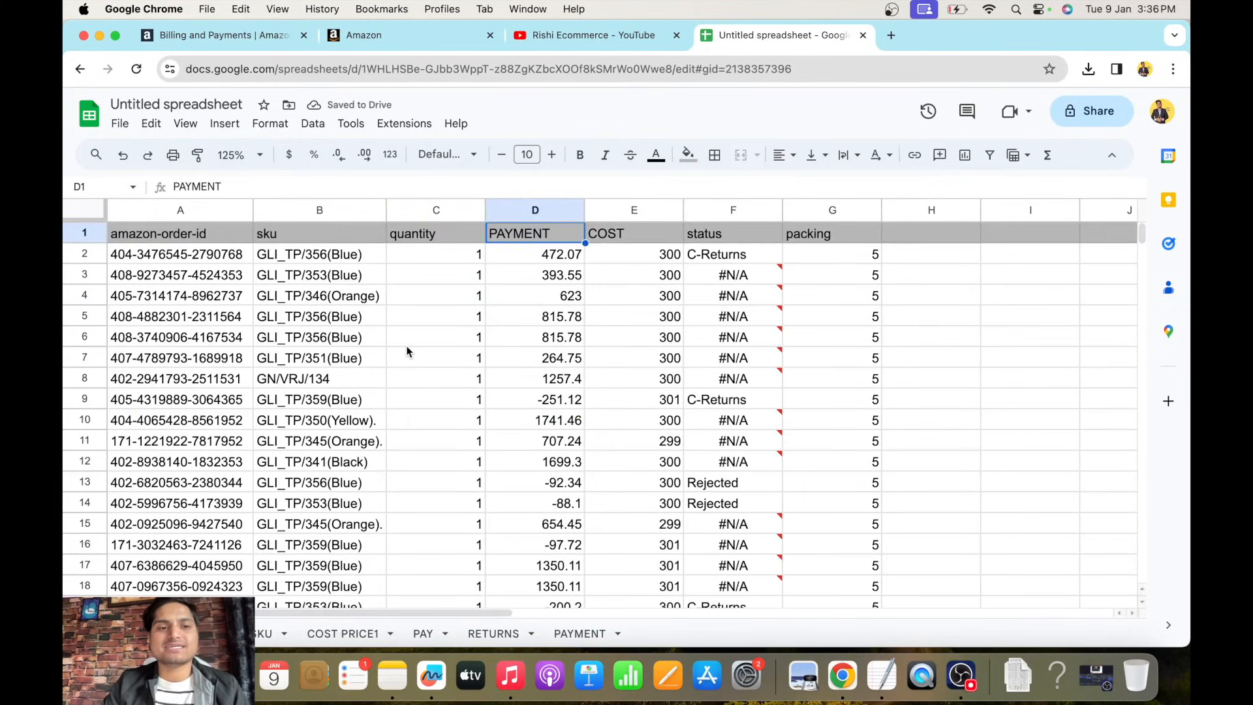
{"action": "left_click", "coordinate": [79, 235]}
{"action": "left_click", "coordinate": [987, 155]}
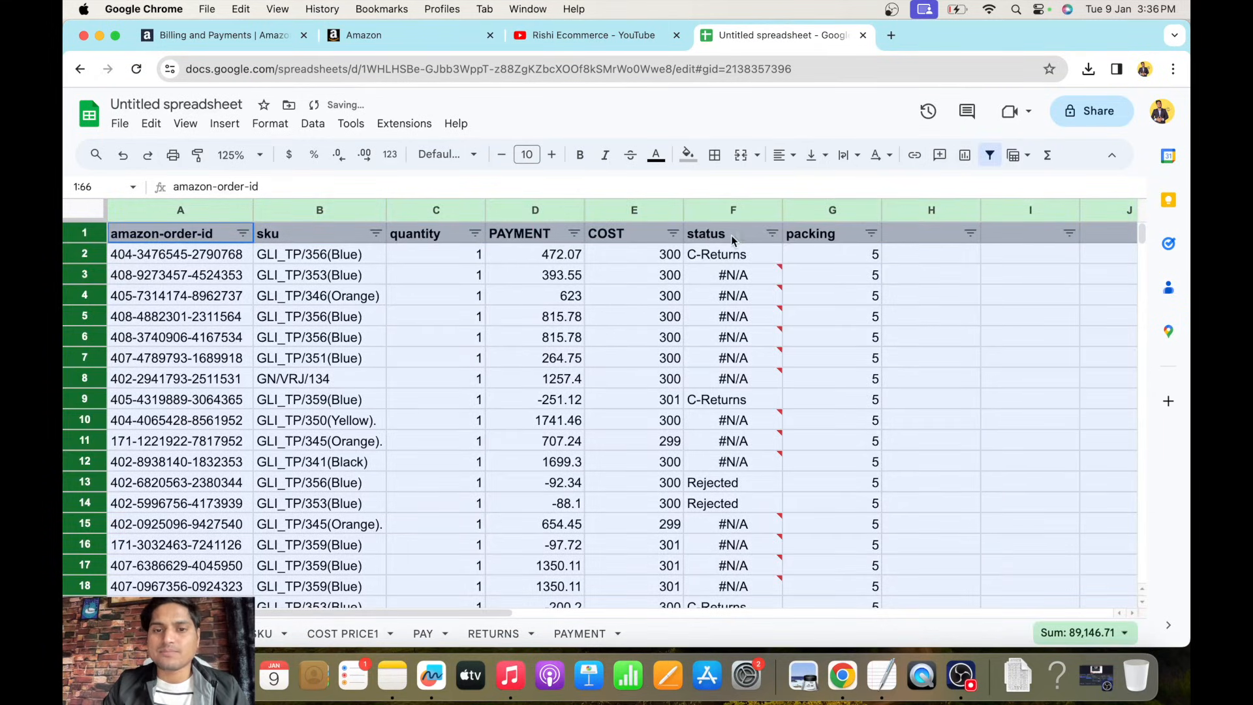
Filter the status column to show only the Amazon CS and C-Returns orders.
{"action": "left_click", "coordinate": [772, 233]}
{"action": "left_click", "coordinate": [611, 430]}
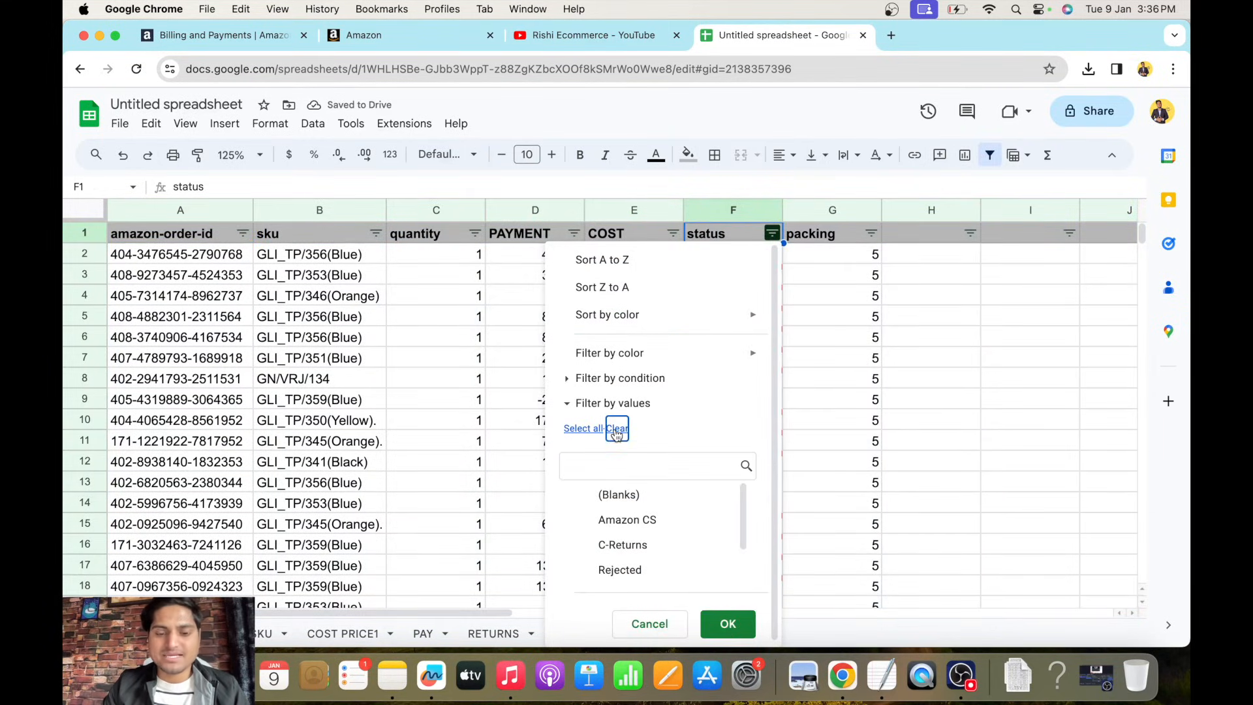
{"action": "left_click", "coordinate": [623, 529]}
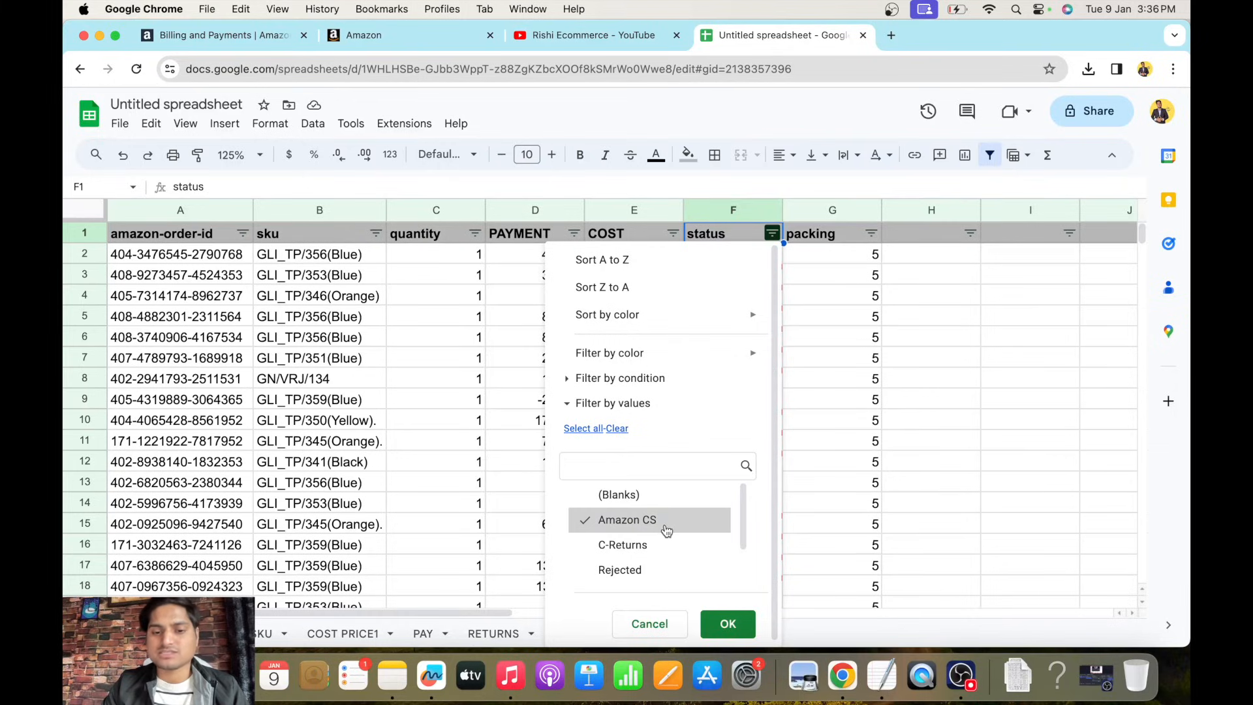
{"action": "left_click", "coordinate": [630, 549]}
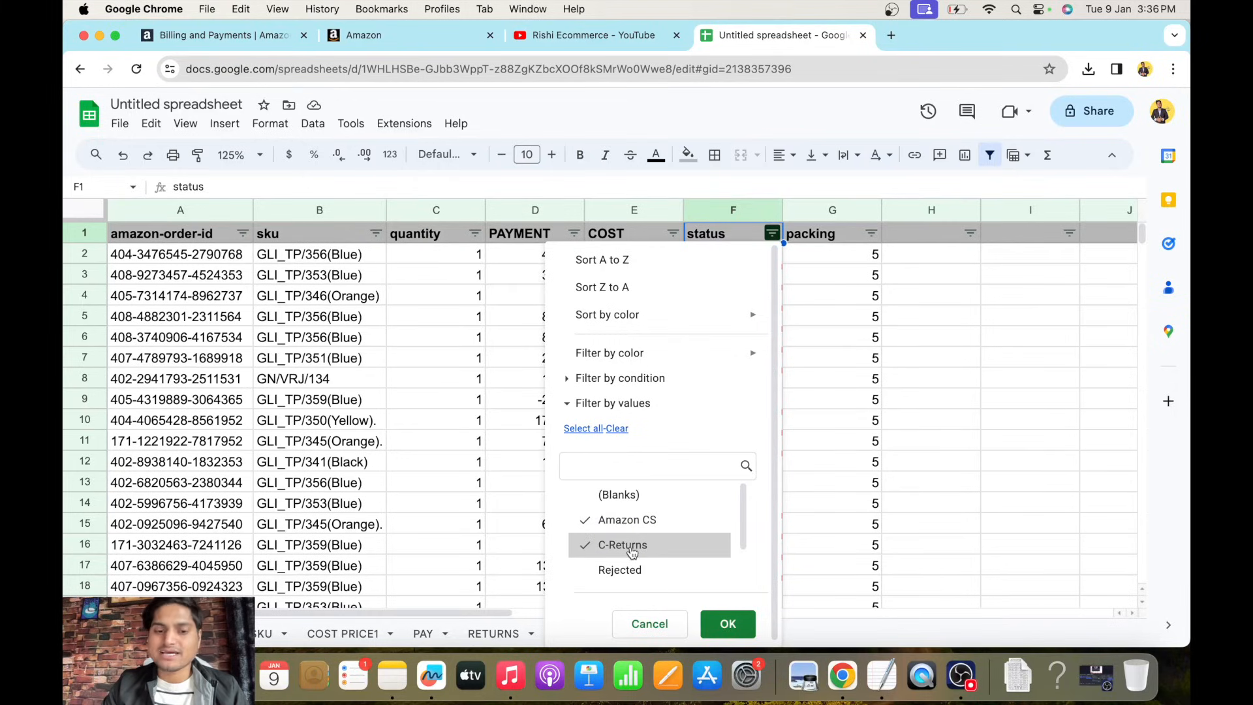
{"action": "scroll", "coordinate": [632, 575], "scroll_direction": "down", "scroll_amount": 2}
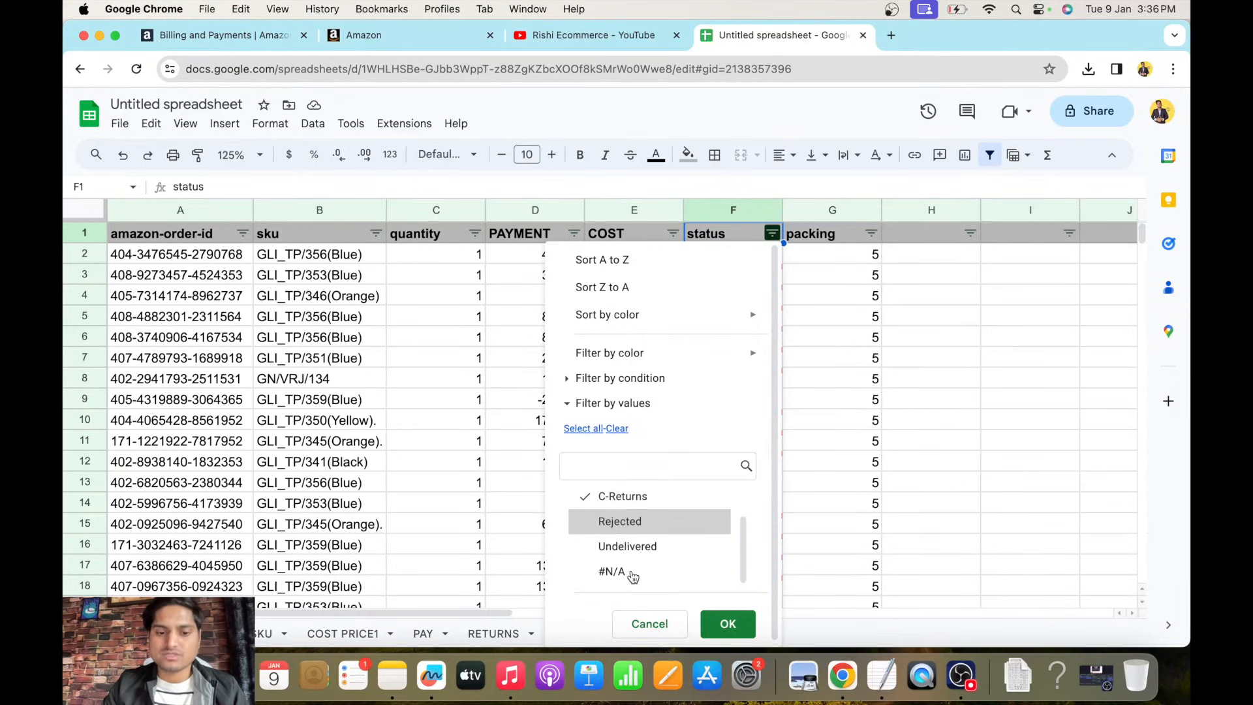
{"action": "scroll", "coordinate": [631, 568], "scroll_direction": "up", "scroll_amount": 2}
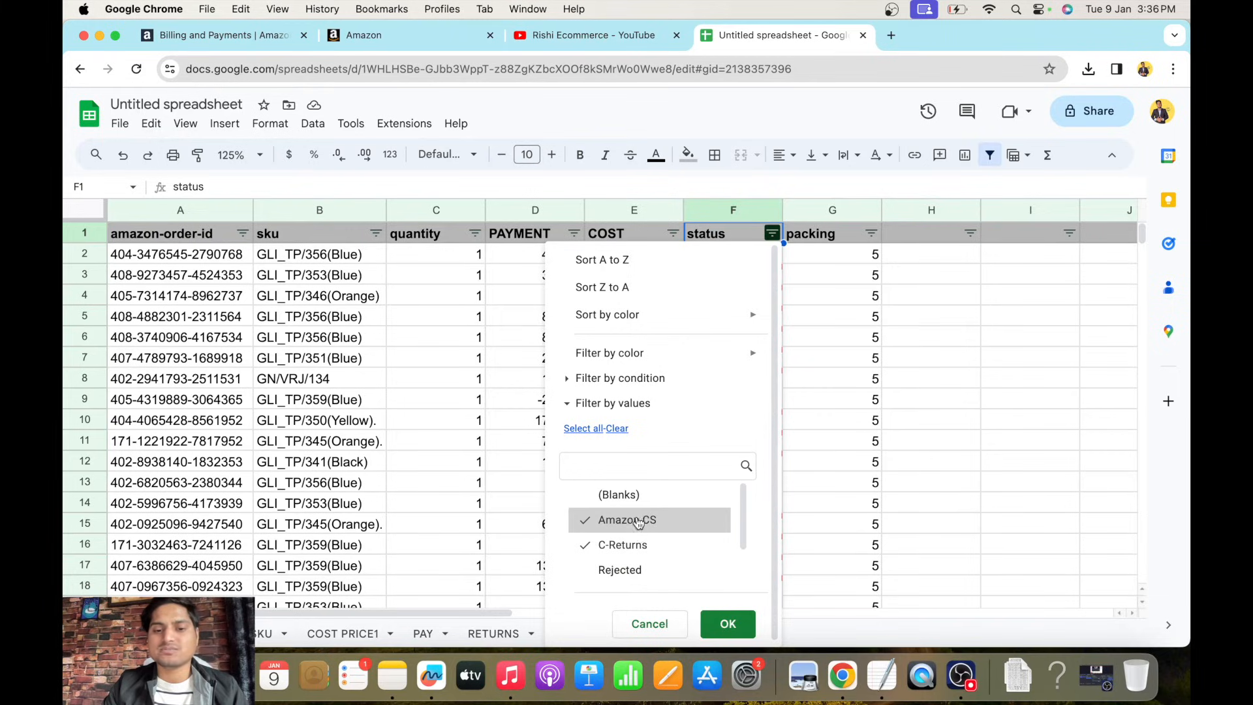
{"action": "left_click", "coordinate": [728, 622]}
Count the filtered status cells and record them as "returns" in B72 with 10 in C72.
{"action": "left_click_drag", "start_coordinate": [716, 256], "coordinate": [716, 450]}
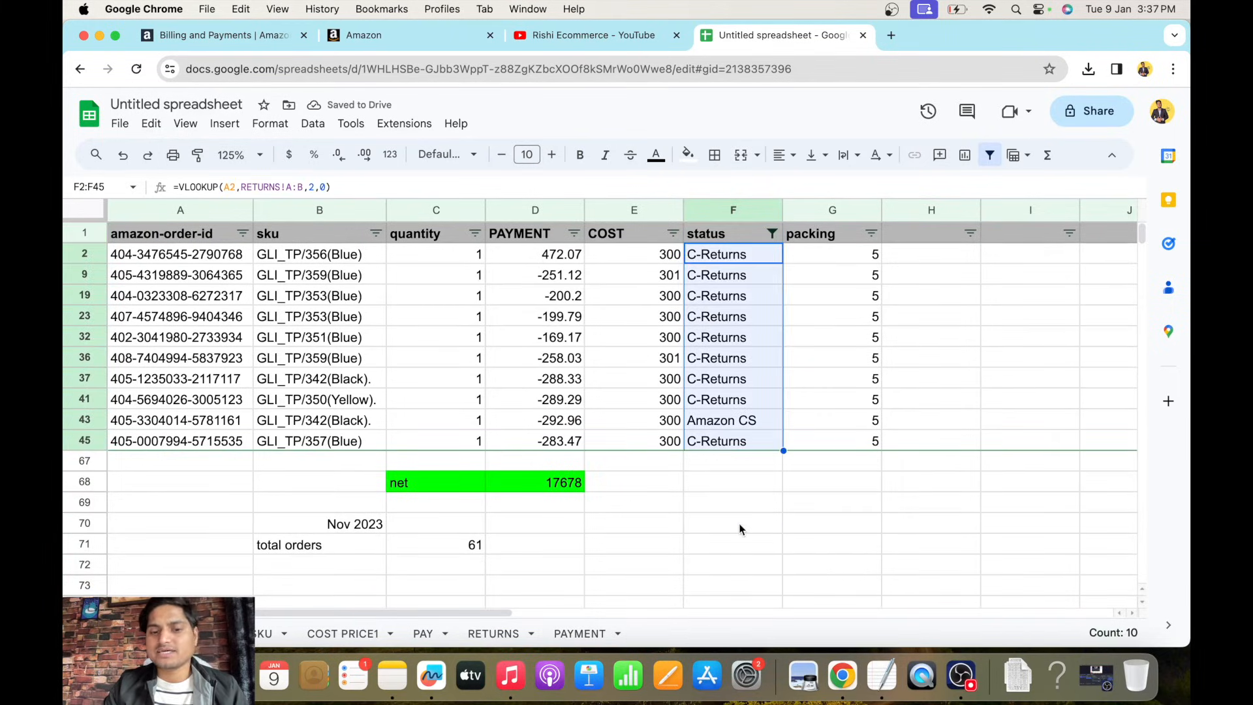
{"action": "left_click", "coordinate": [336, 560]}
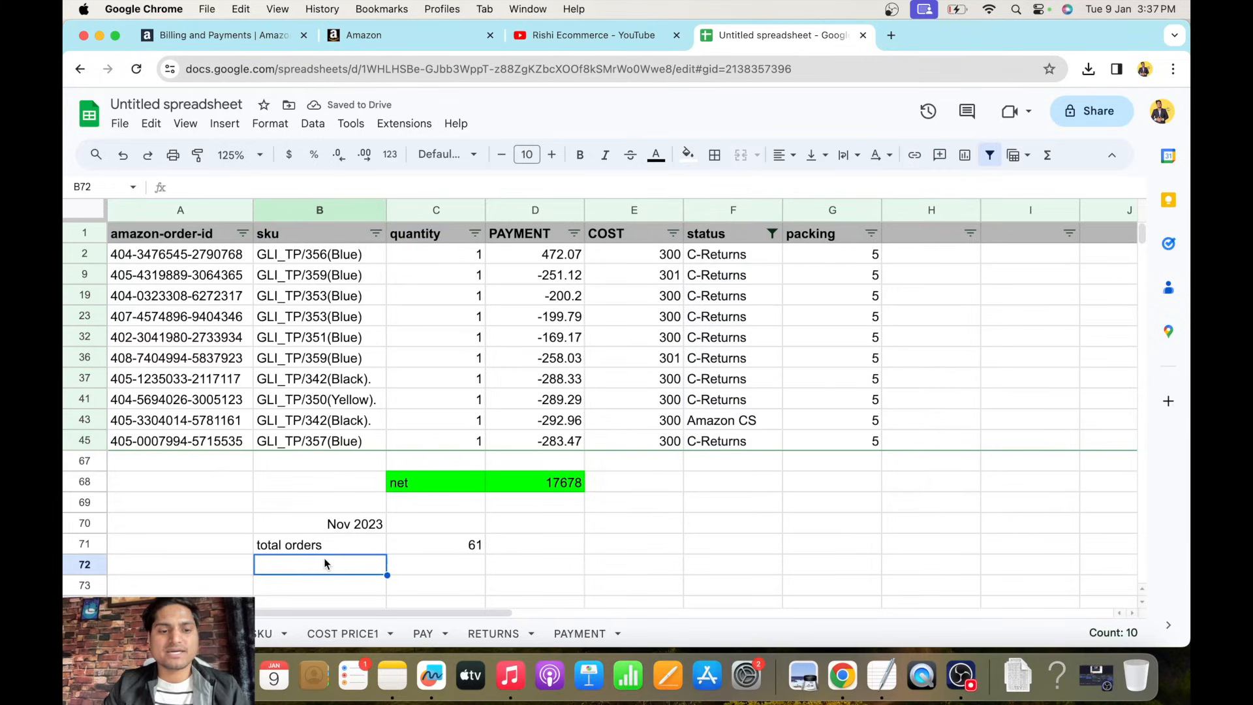
{"action": "type", "text": "returns"}
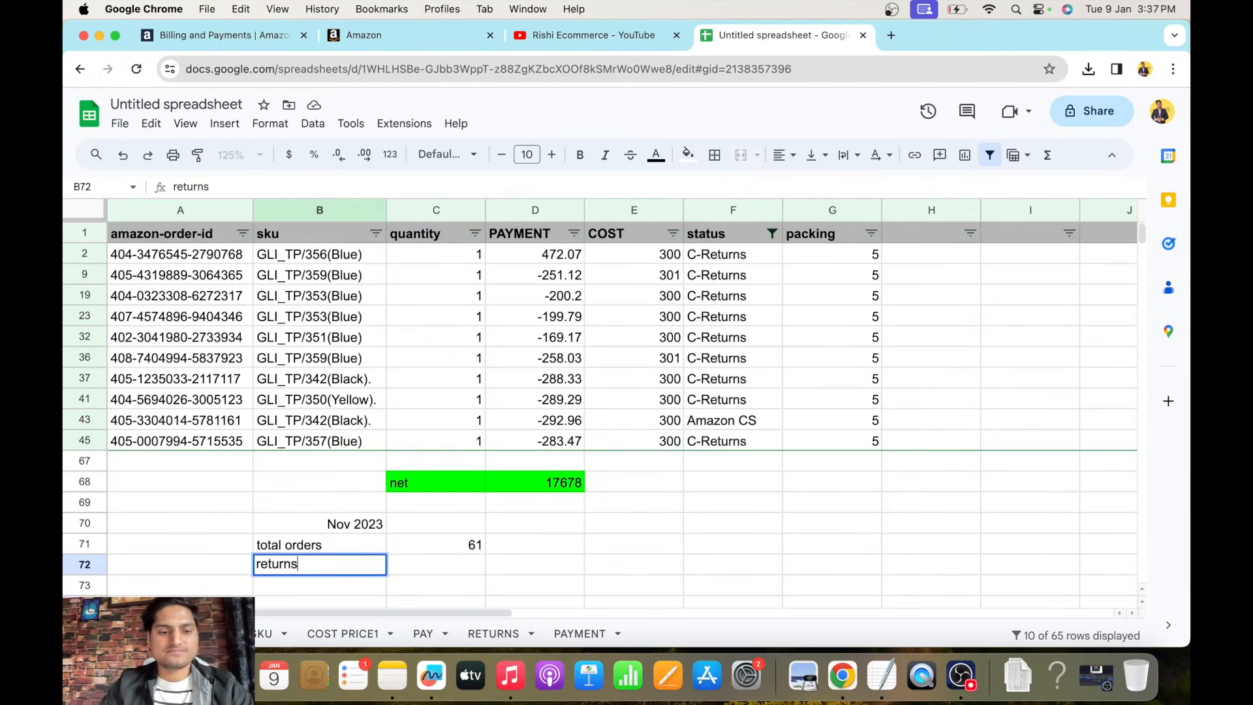
{"action": "key", "text": "Tab"}
{"action": "type", "text": "10"}
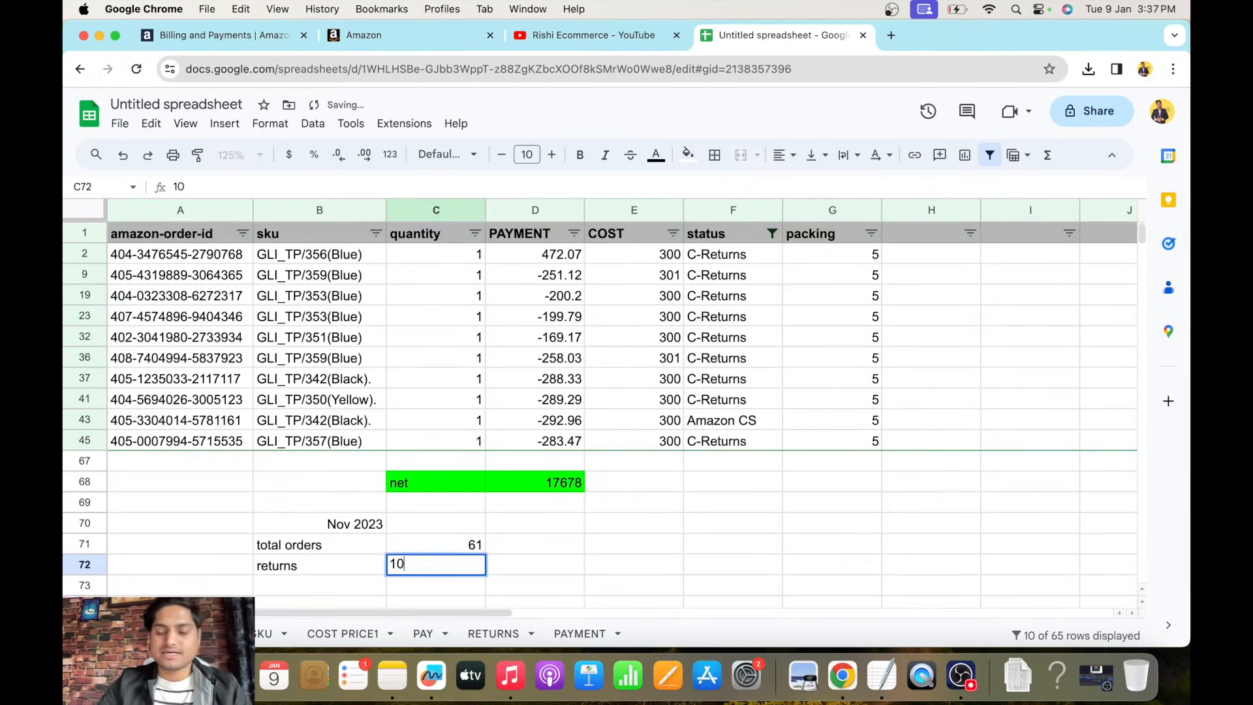
{"action": "key", "text": "Return"}
Change the status filter to show only the Rejected and Undelivered orders.
{"action": "left_click", "coordinate": [773, 234]}
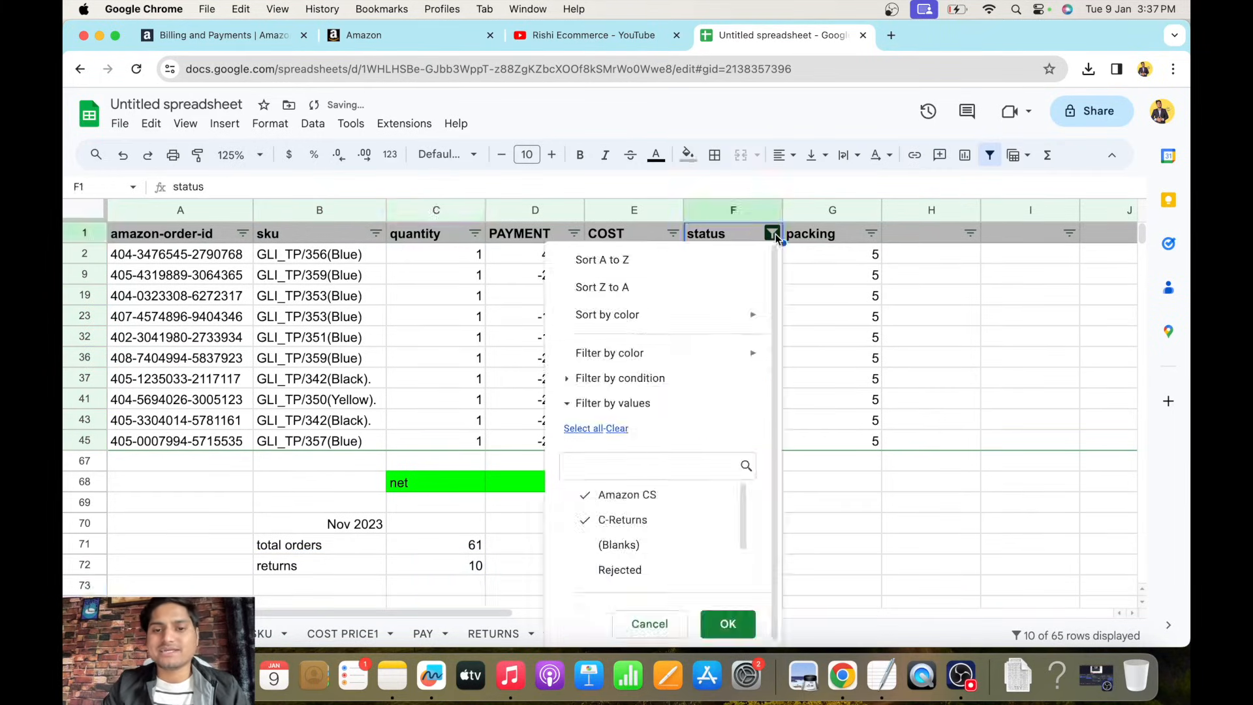
{"action": "left_click", "coordinate": [619, 431]}
{"action": "scroll", "coordinate": [636, 522], "scroll_direction": "down", "scroll_amount": 2}
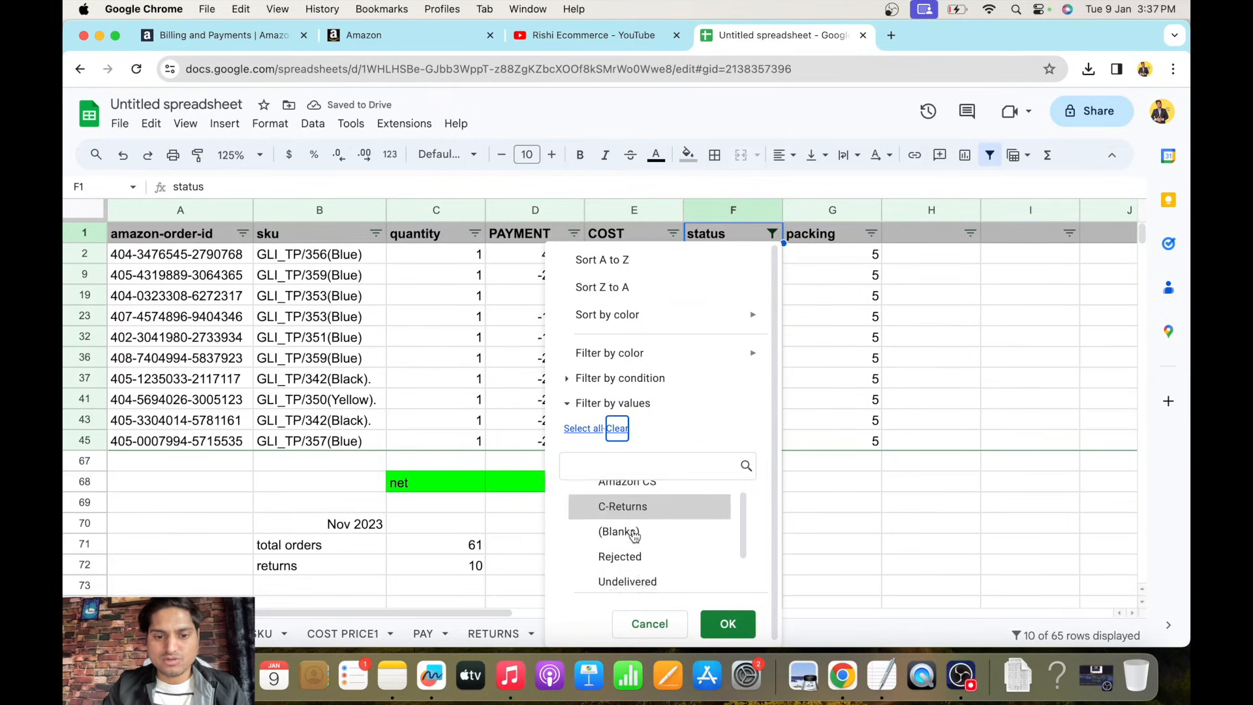
{"action": "left_click", "coordinate": [632, 520]}
{"action": "left_click", "coordinate": [629, 547]}
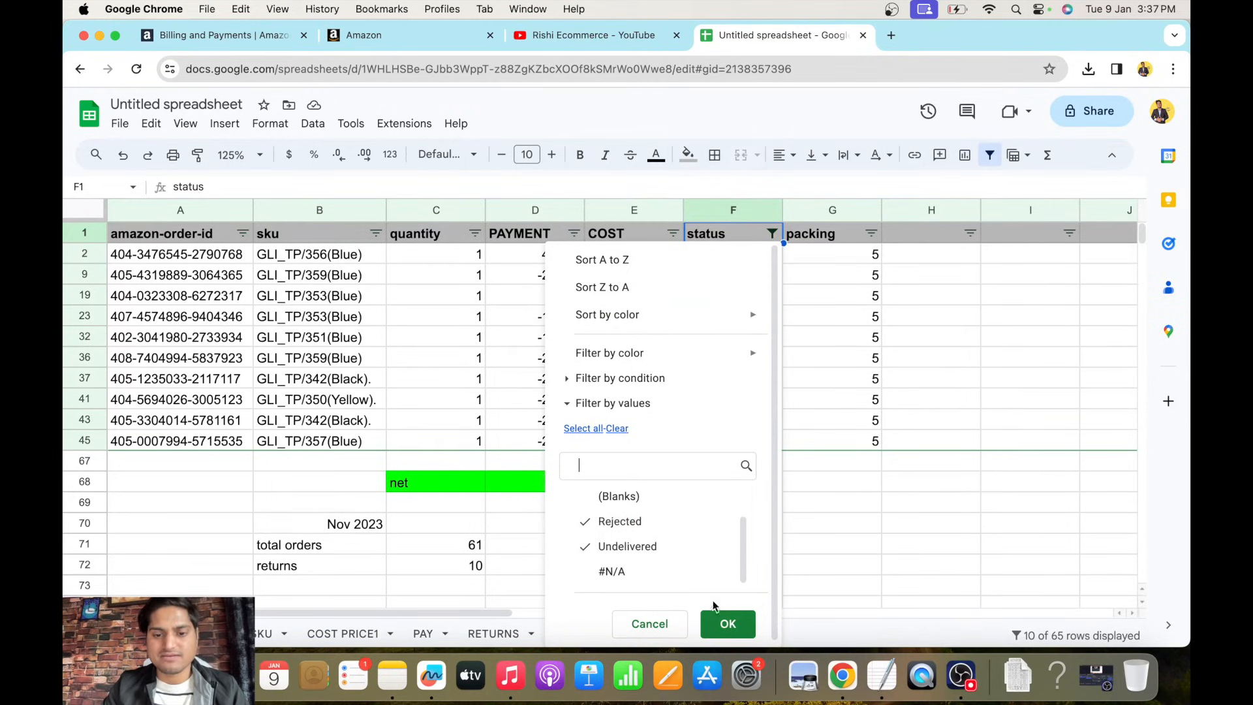
{"action": "left_click", "coordinate": [725, 621]}
Count the Rejected and Undelivered orders and record them as "rto" in B73 with 13 in C73.
{"action": "scroll", "coordinate": [533, 577], "scroll_direction": "down", "scroll_amount": 3}
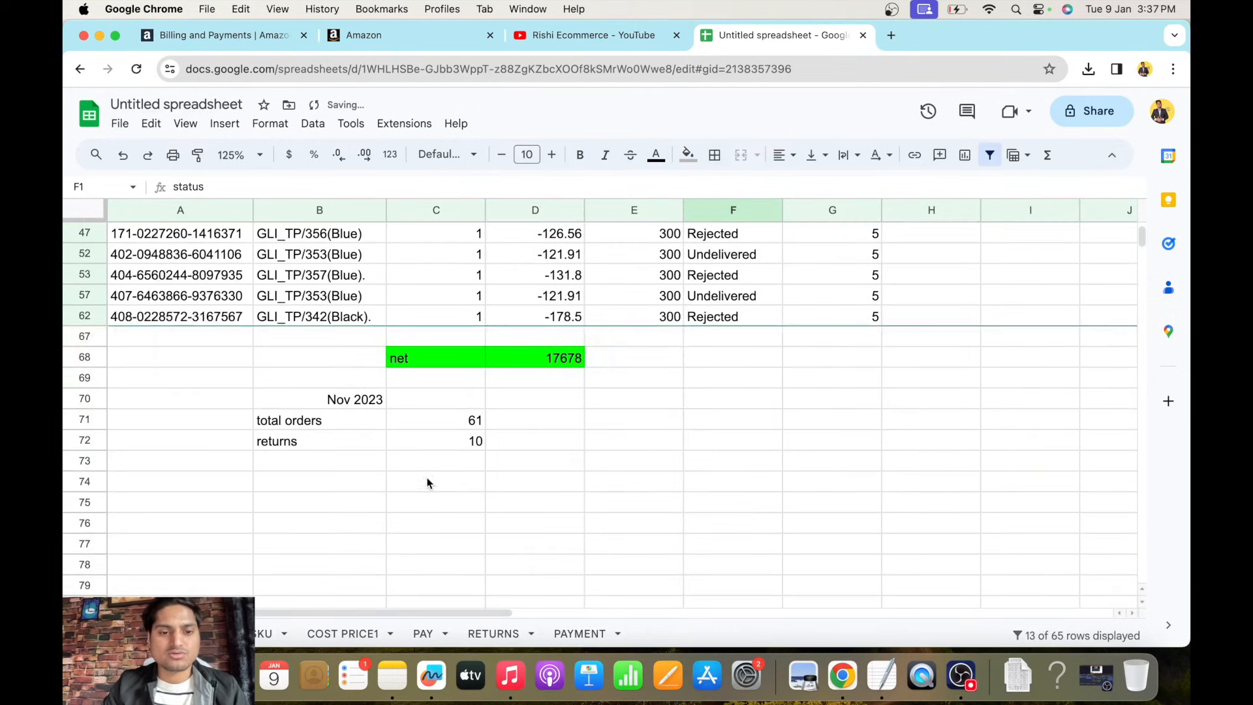
{"action": "scroll", "coordinate": [751, 306], "scroll_direction": "up", "scroll_amount": 1}
{"action": "scroll", "coordinate": [751, 307], "scroll_direction": "up", "scroll_amount": 4}
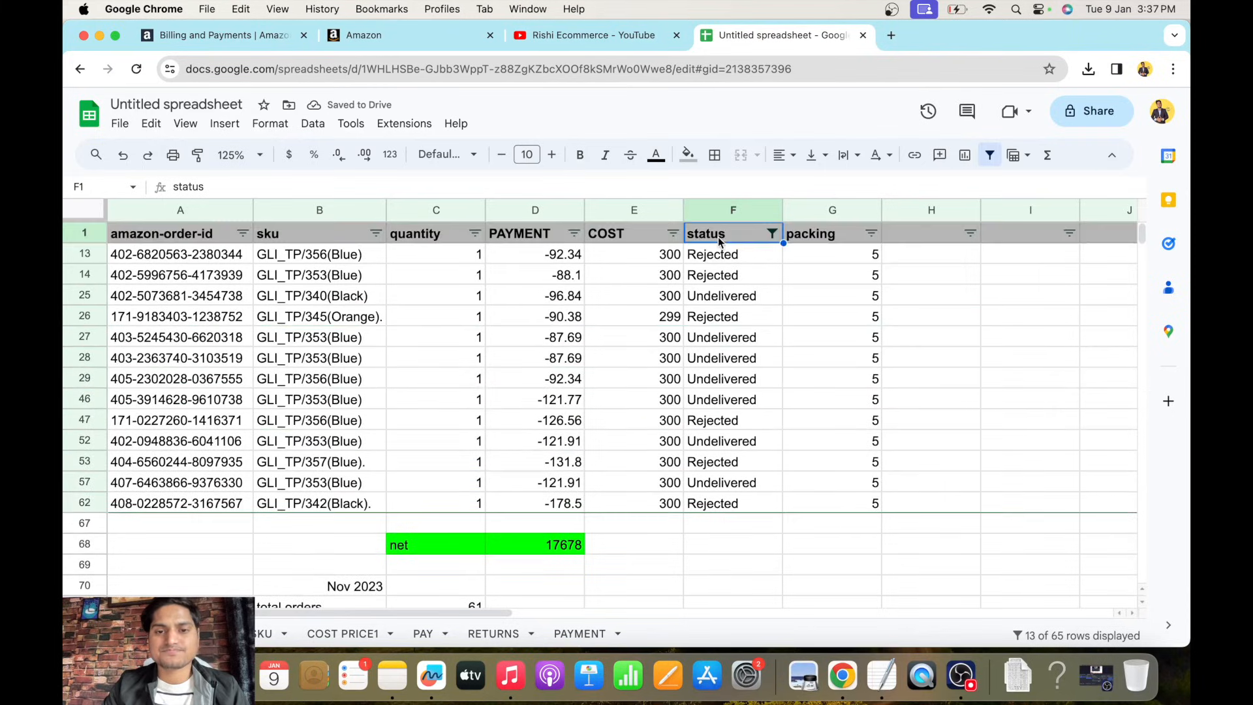
{"action": "left_click_drag", "start_coordinate": [725, 257], "coordinate": [726, 501]}
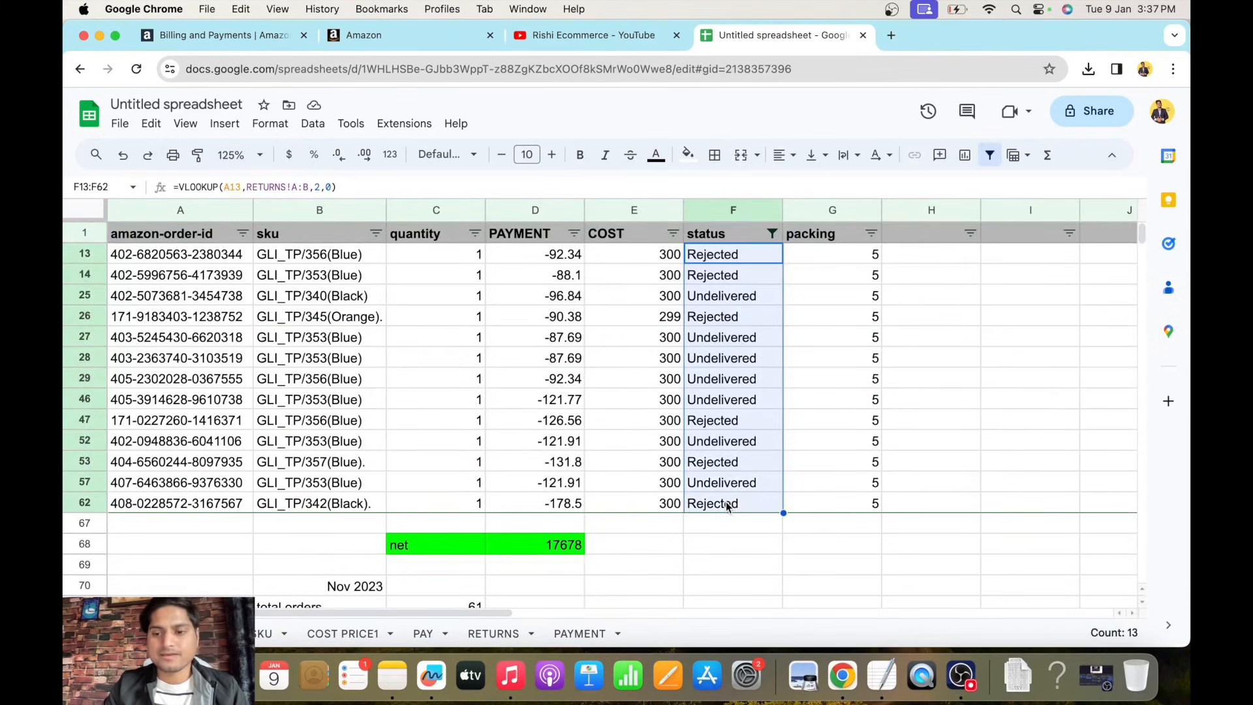
{"action": "scroll", "coordinate": [726, 501], "scroll_direction": "down", "scroll_amount": 5}
{"action": "left_click", "coordinate": [475, 462]}
{"action": "type", "text": "13"}
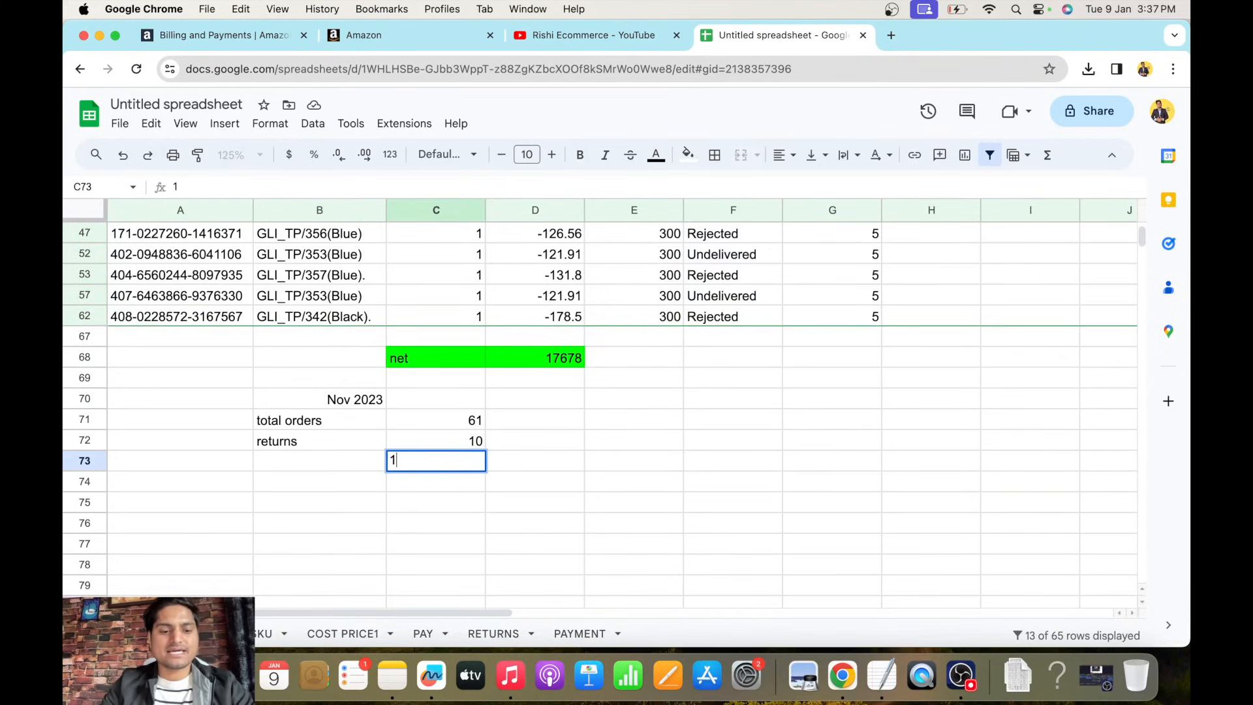
{"action": "left_click", "coordinate": [350, 463]}
{"action": "type", "text": "rto"}
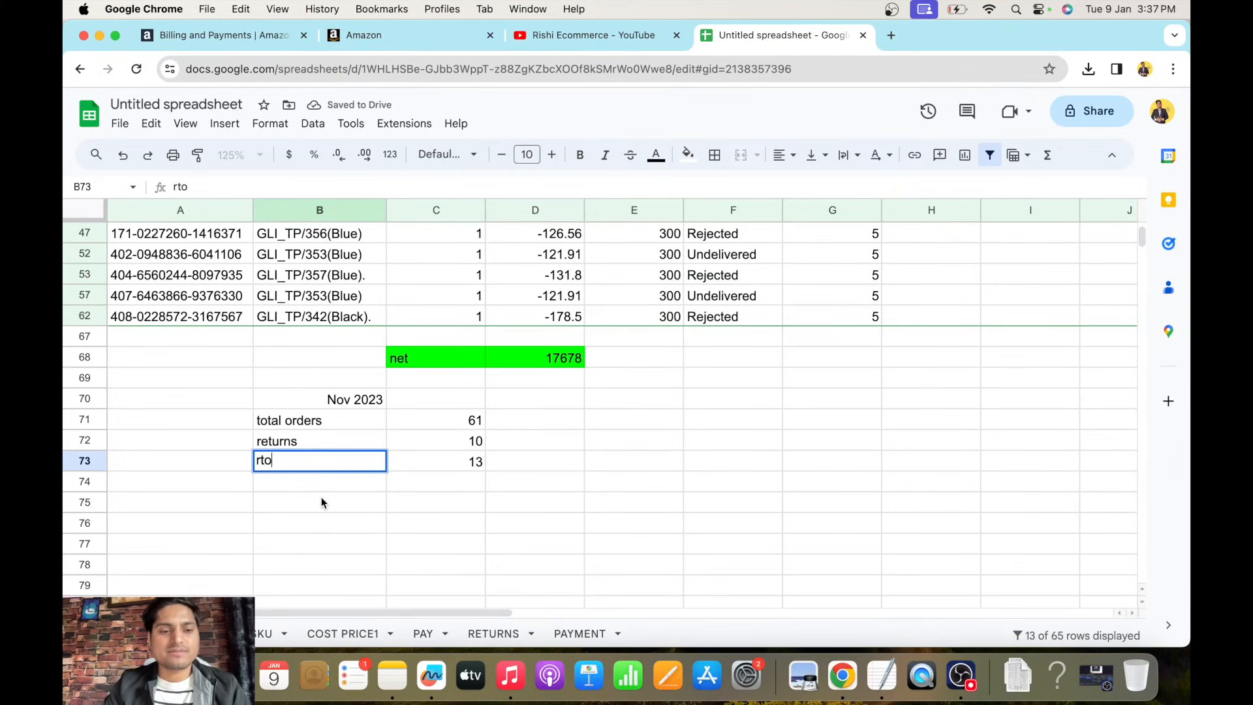
Enter the label "deliver" in B75, leaving one blank row below rto.
{"action": "left_click", "coordinate": [319, 504]}
{"action": "type", "text": "deliver"}
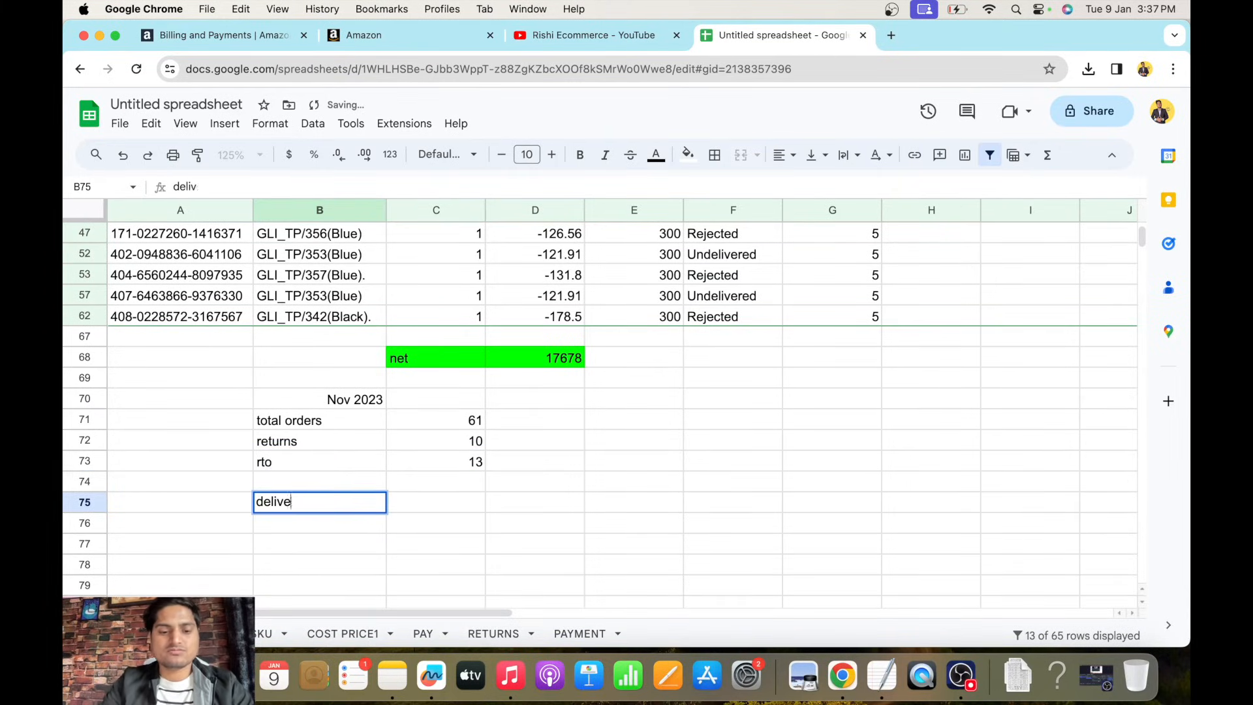
{"action": "key", "text": "Return"}
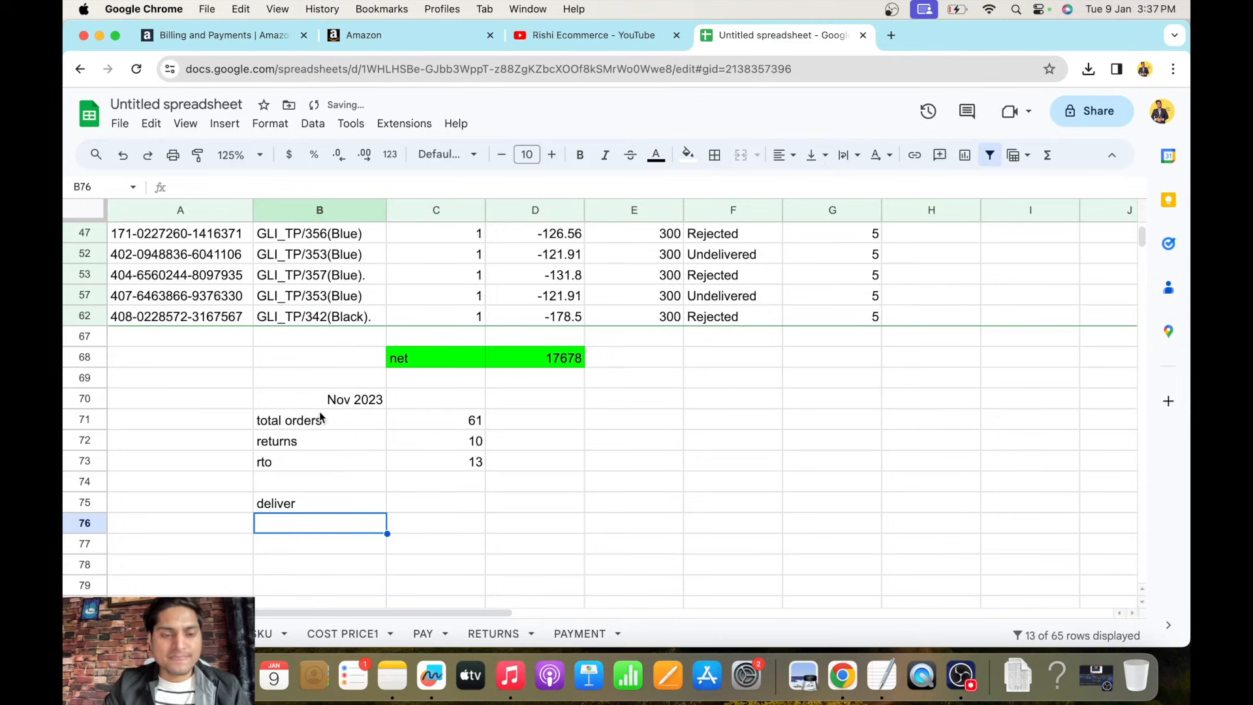
Enter 21% in D73 as the rto share of the total orders.
{"action": "left_click", "coordinate": [465, 423]}
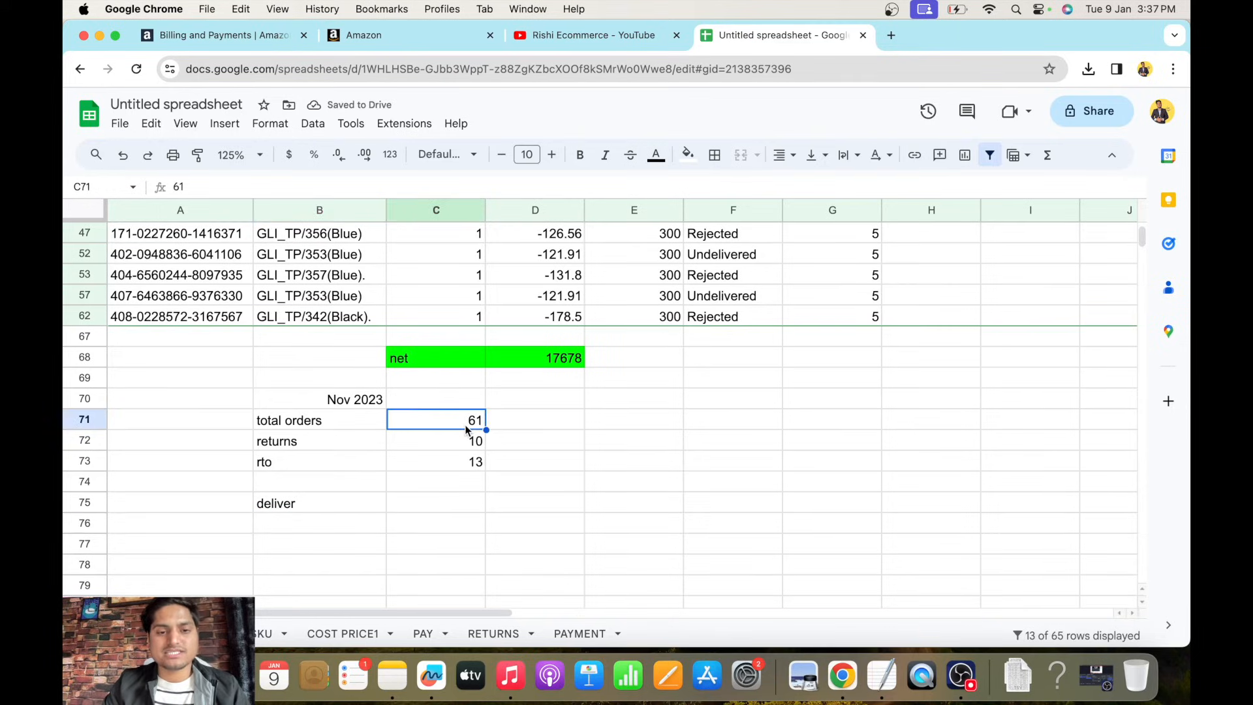
{"action": "left_click", "coordinate": [466, 461]}
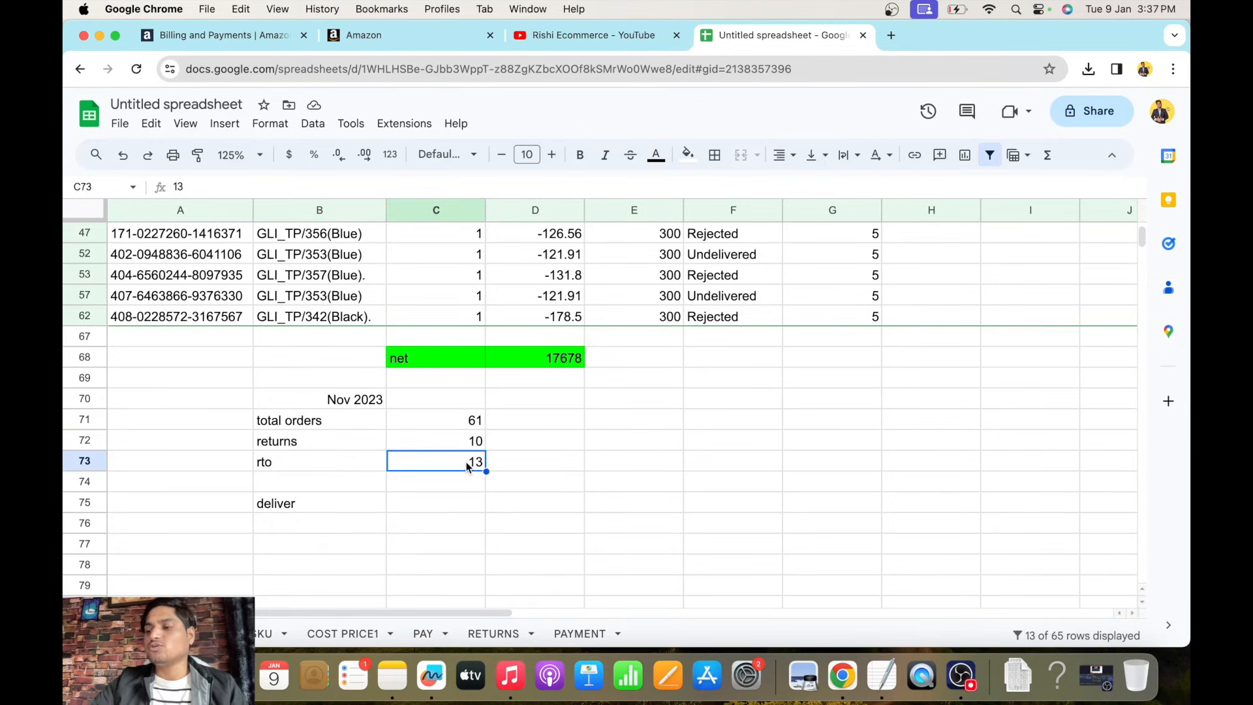
{"action": "left_click", "coordinate": [515, 464]}
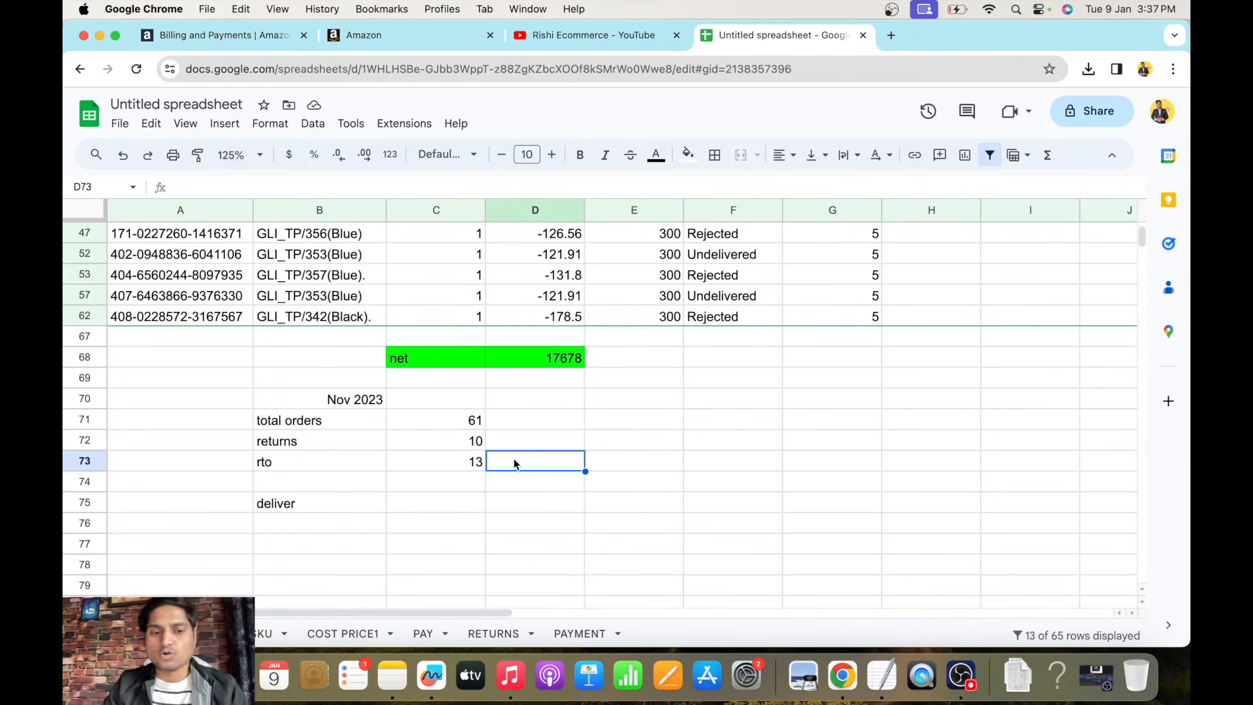
{"action": "left_click", "coordinate": [474, 423]}
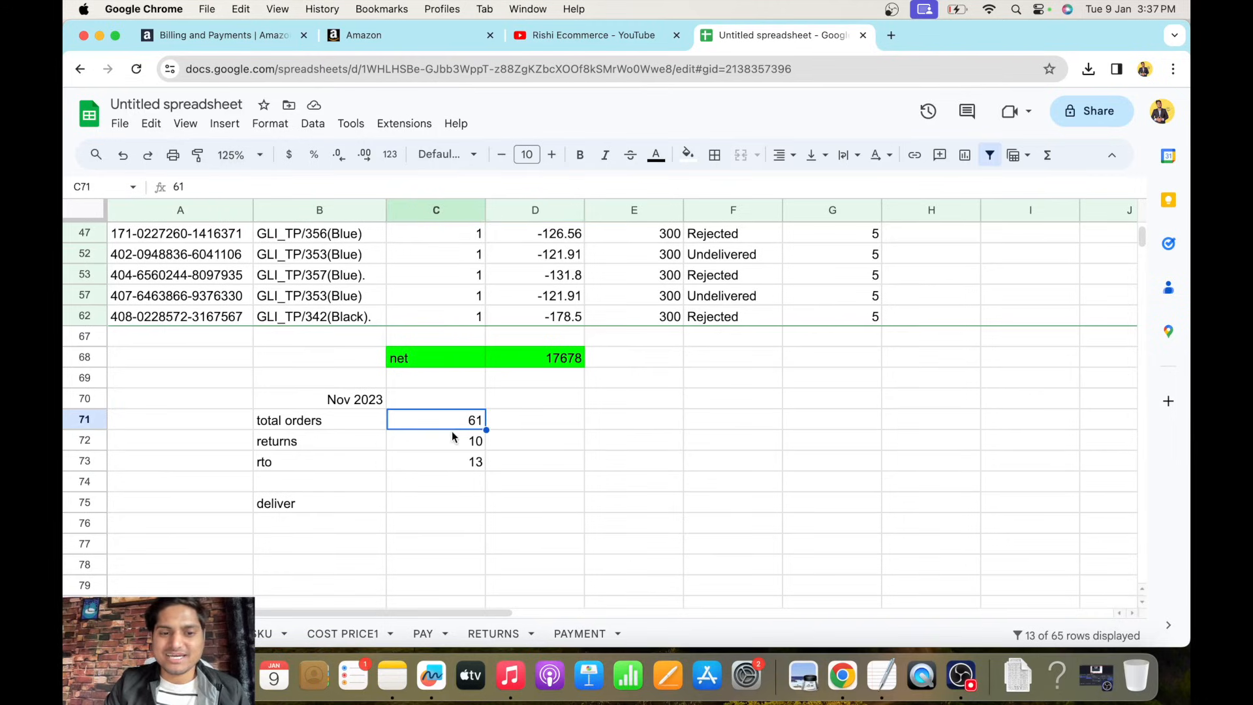
{"action": "left_click", "coordinate": [477, 461]}
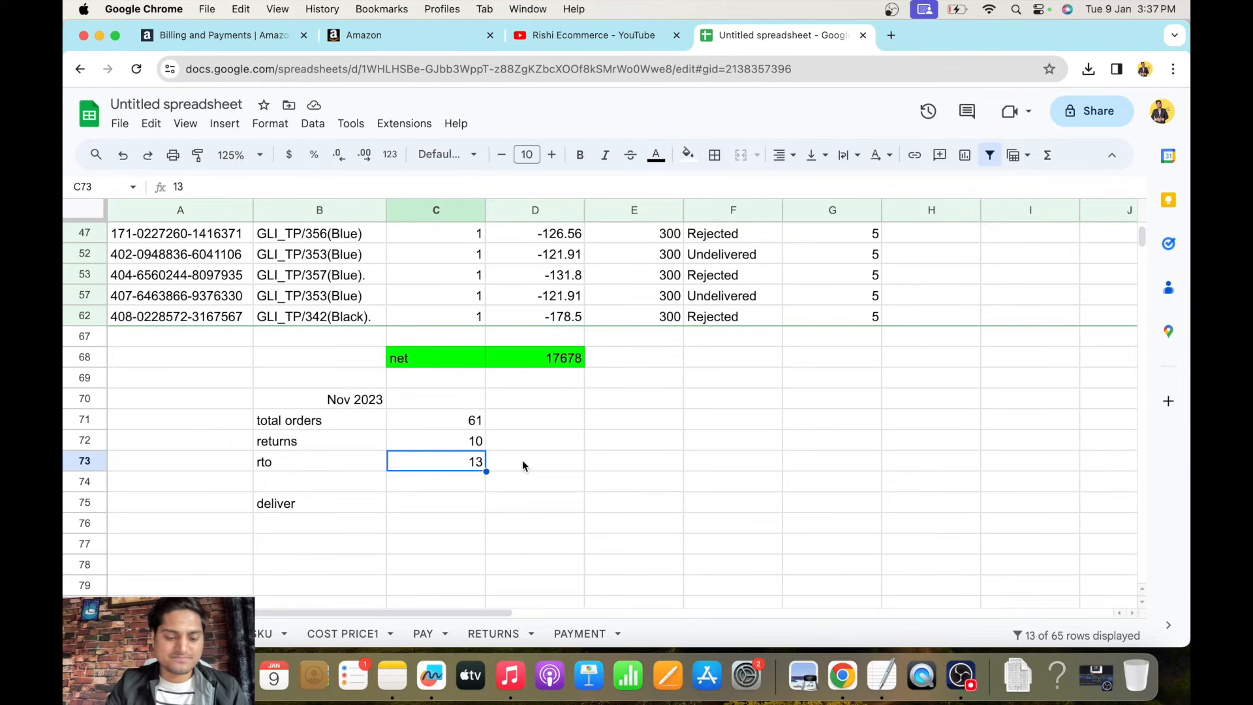
{"action": "left_click", "coordinate": [513, 464]}
{"action": "type", "text": "21%"}
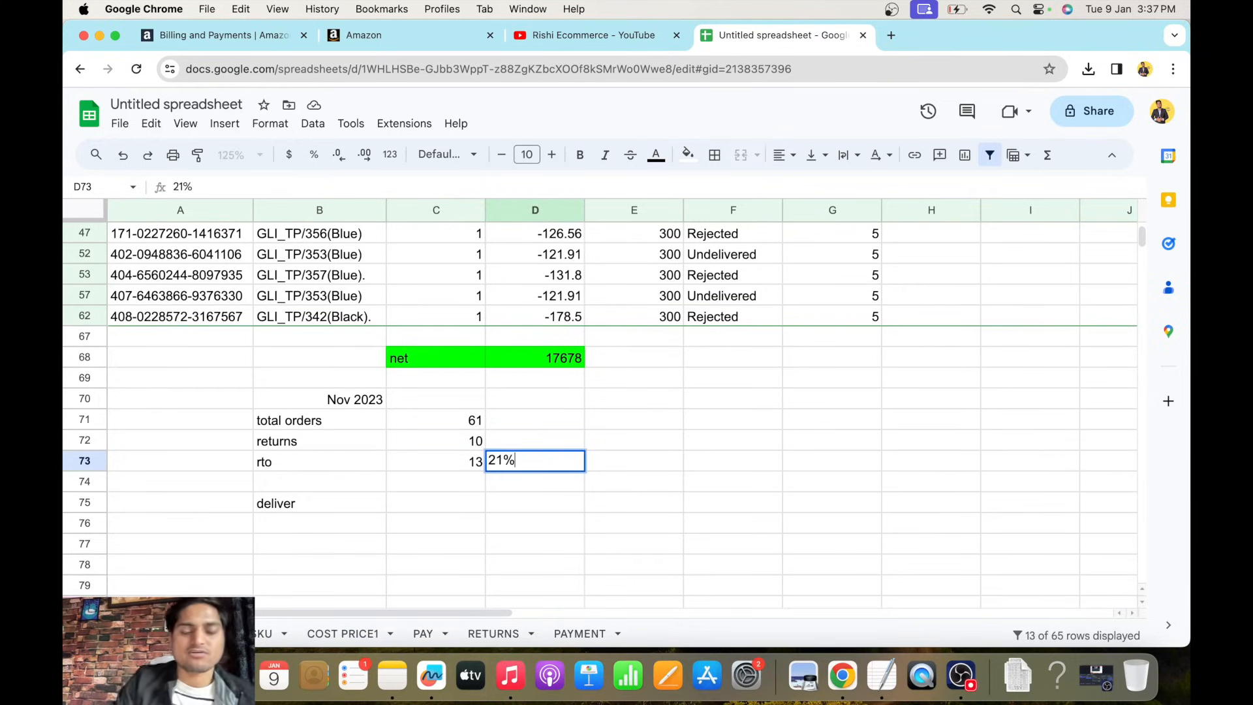
{"action": "left_click", "coordinate": [640, 466]}
Enter 21% in D72 as the percentage beside the returns count.
{"action": "left_click", "coordinate": [472, 463]}
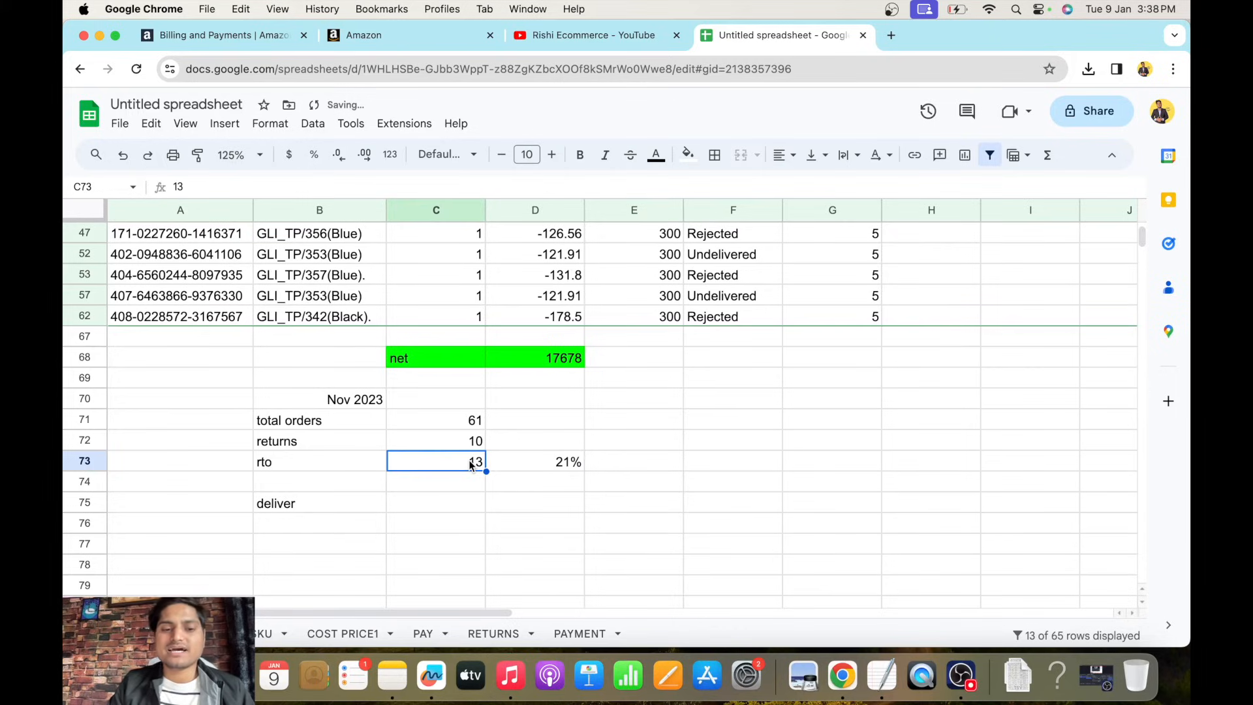
{"action": "left_click", "coordinate": [476, 425]}
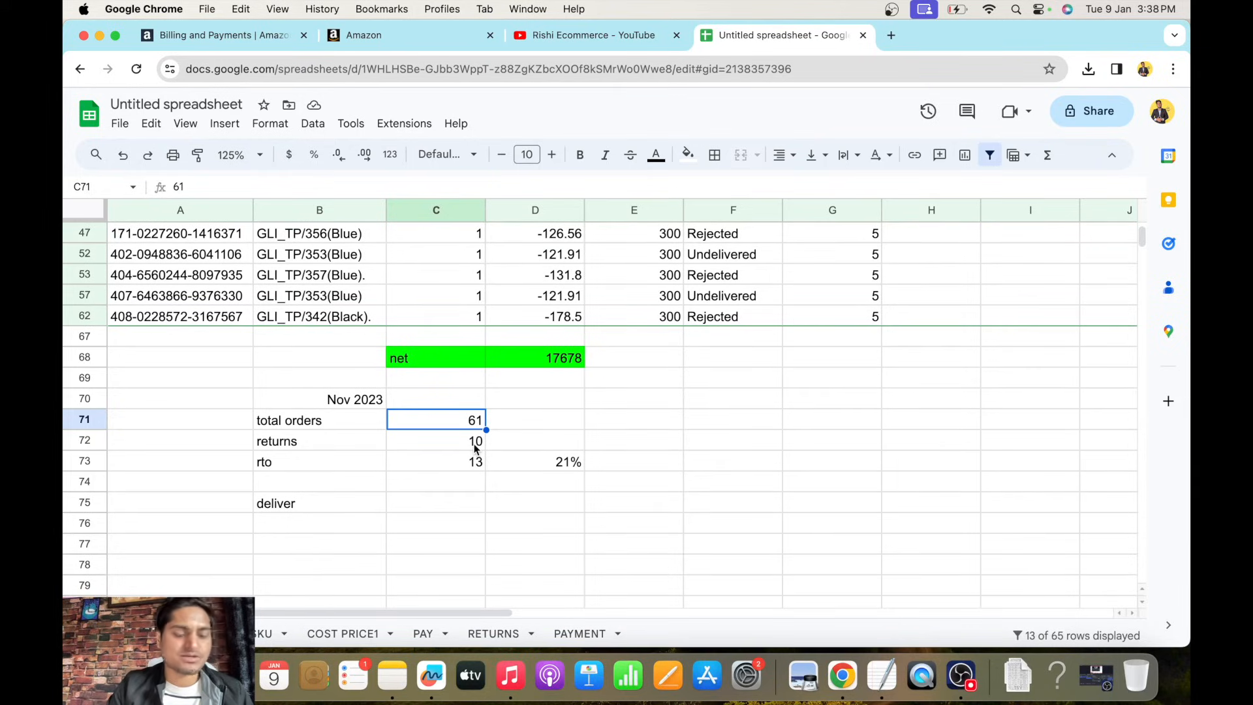
{"action": "left_click", "coordinate": [509, 442]}
{"action": "type", "text": "21%"}
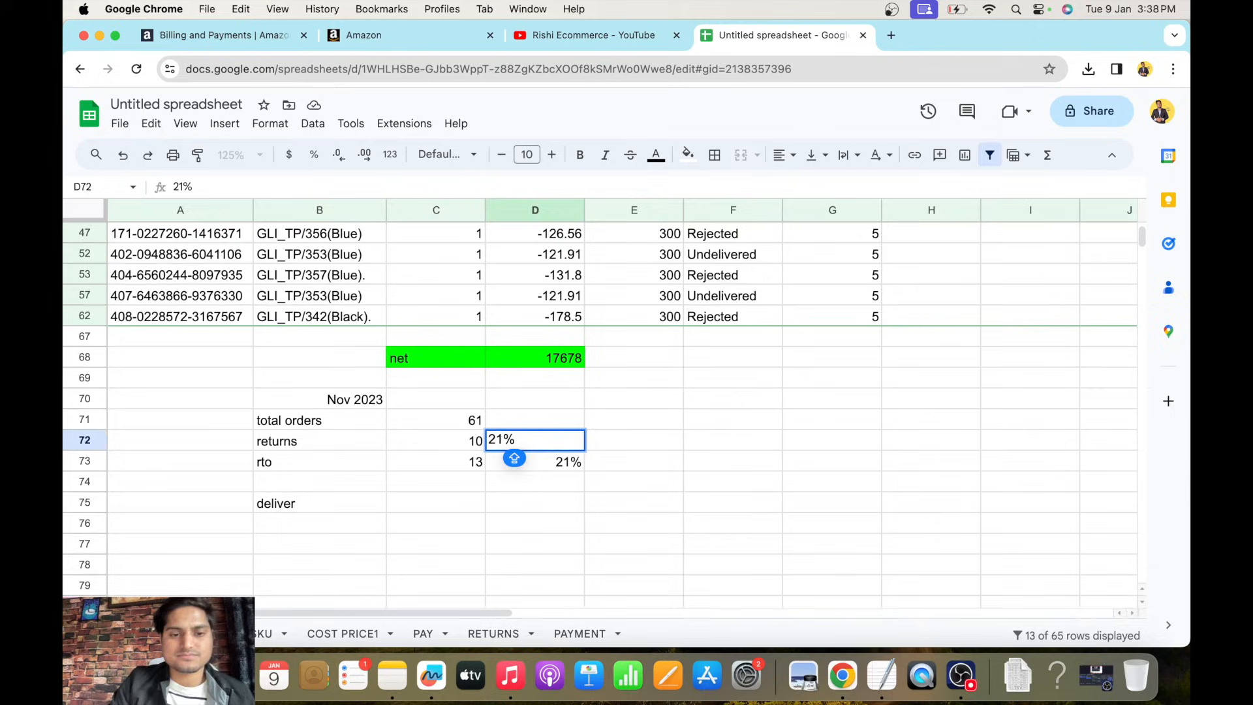
{"action": "key", "text": "Tab"}
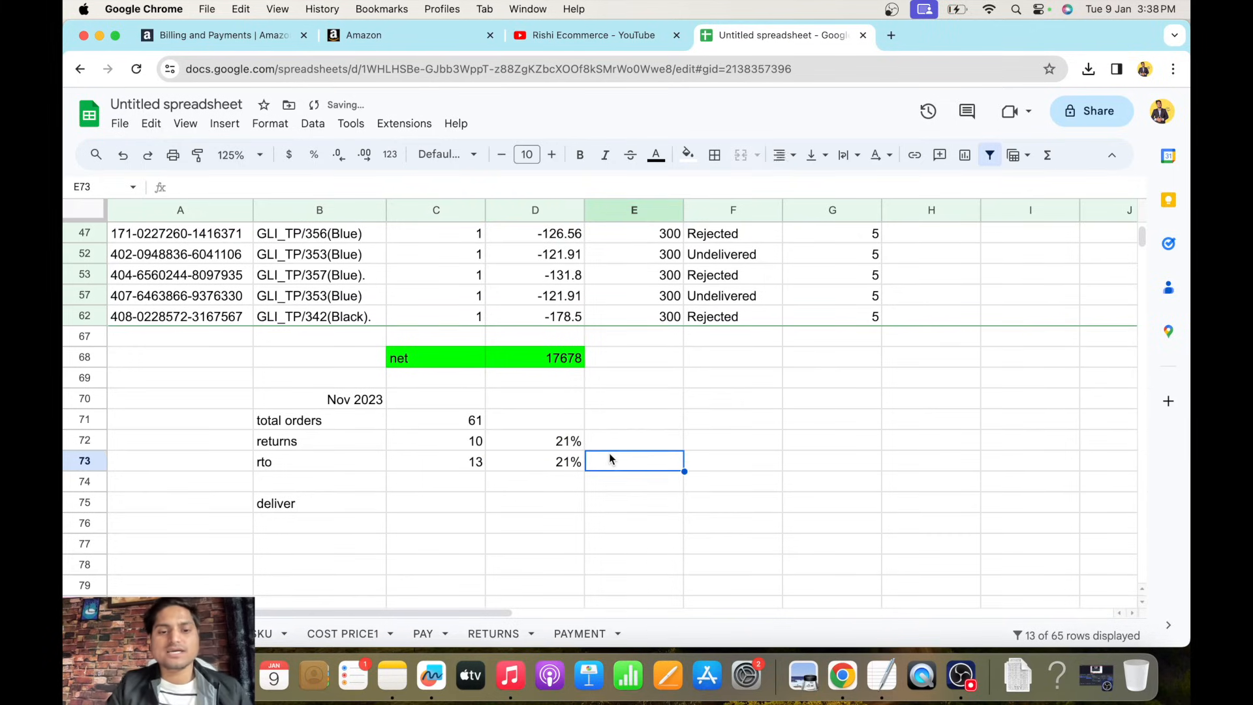
Sum the returns and rto counts and enter 38 in C75 as the delivered orders.
{"action": "left_click", "coordinate": [537, 443]}
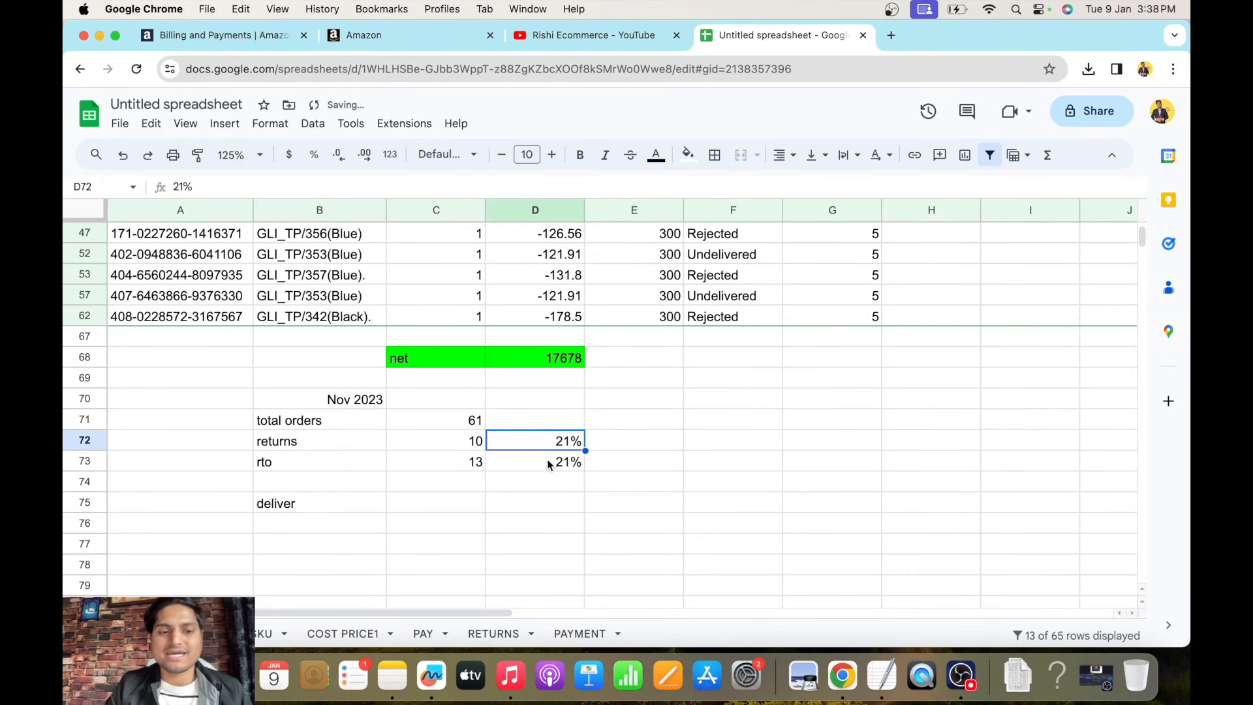
{"action": "left_click", "coordinate": [547, 459]}
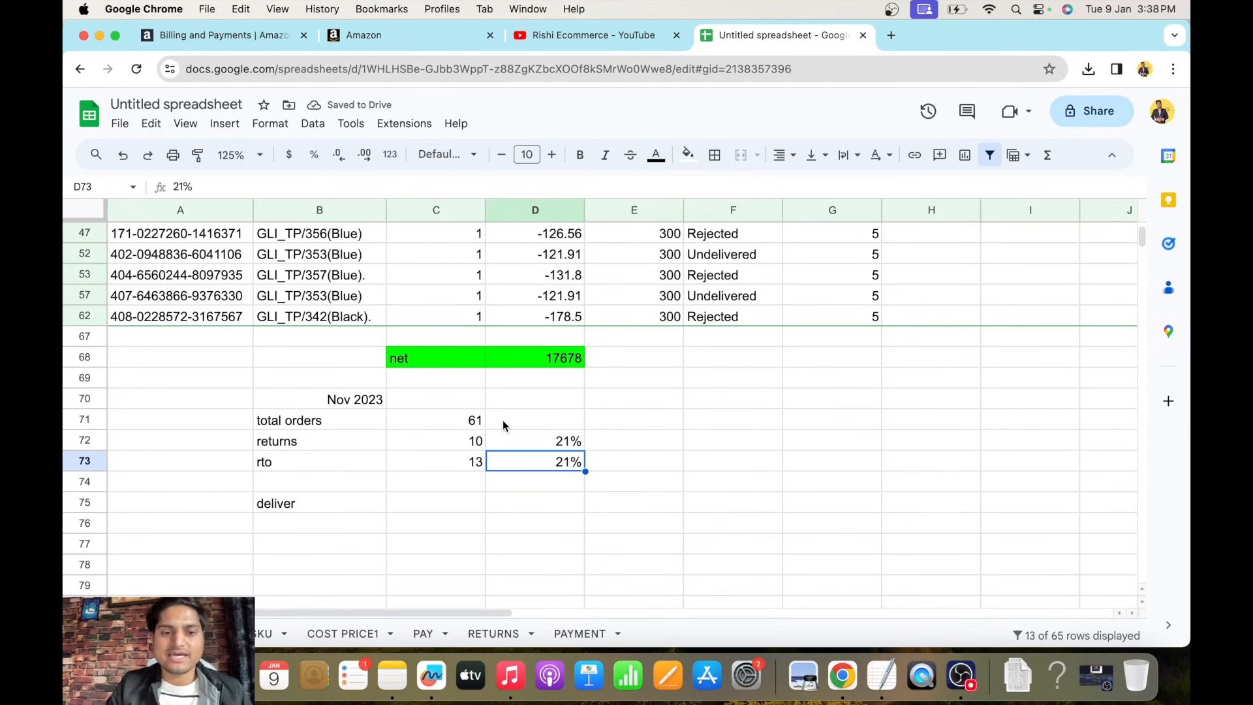
{"action": "left_click", "coordinate": [471, 421]}
{"action": "left_click", "coordinate": [474, 444]}
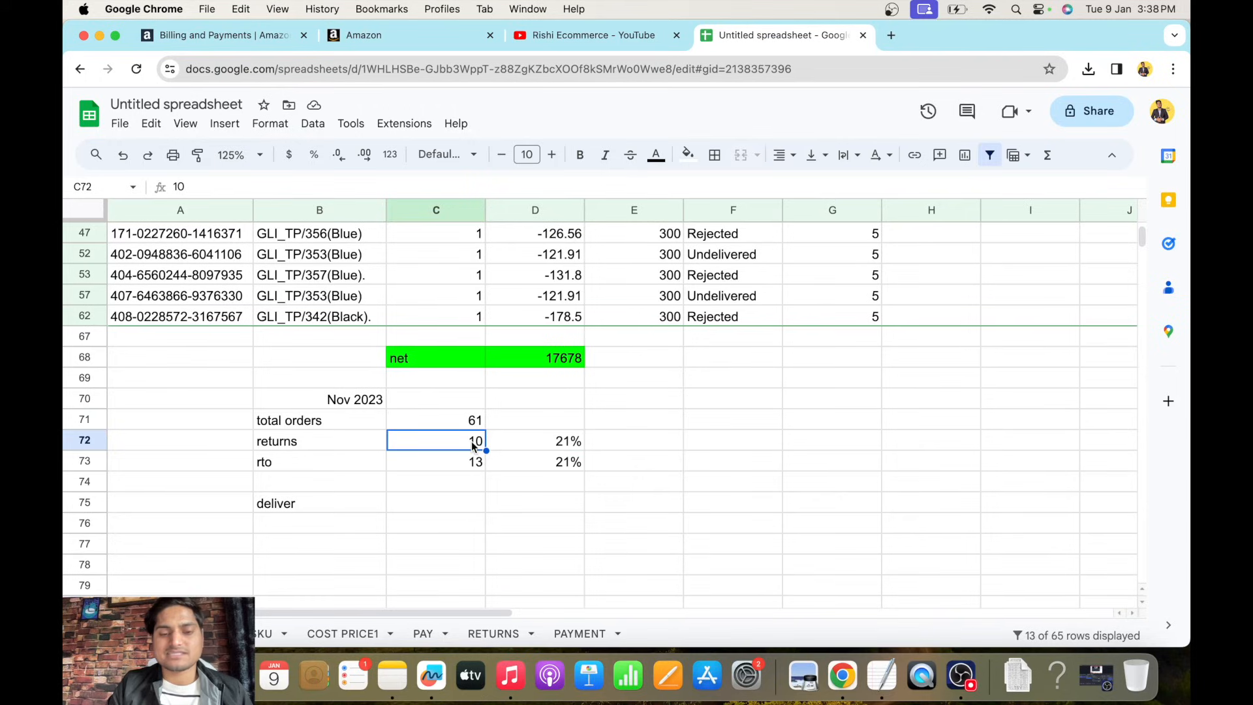
{"action": "left_click", "coordinate": [472, 464]}
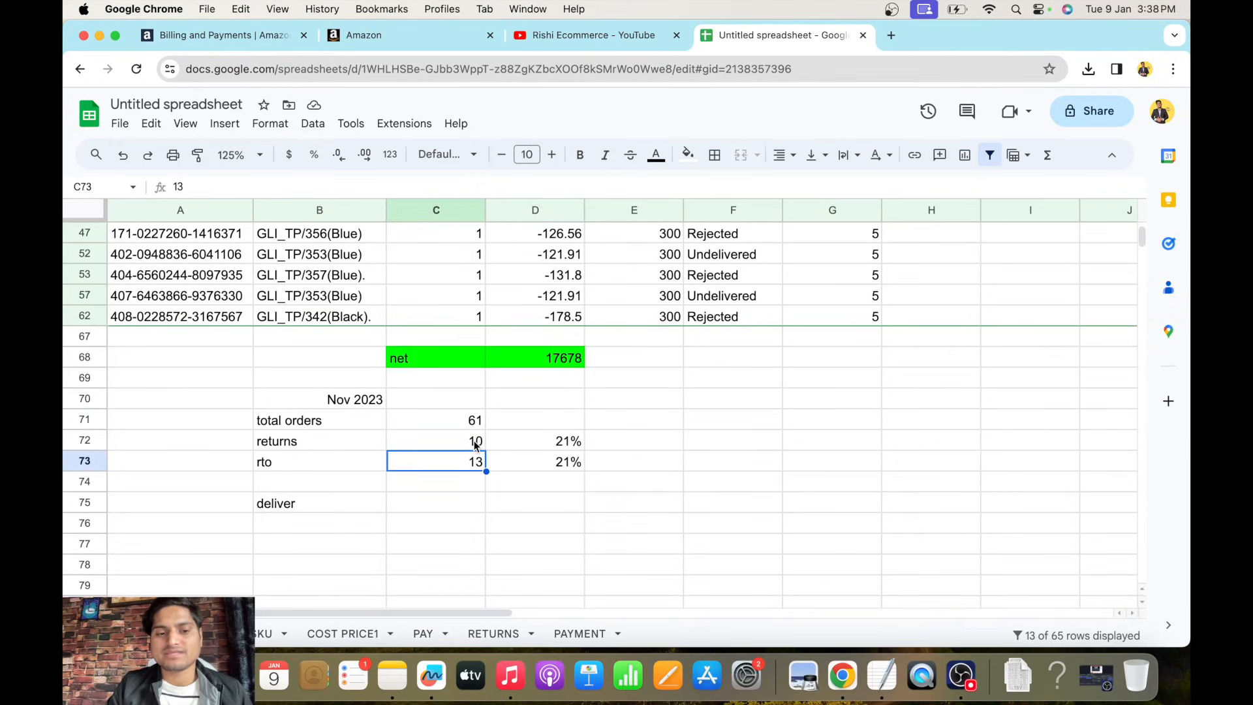
{"action": "left_click", "coordinate": [474, 441]}
{"action": "key", "text": "shift+Down"}
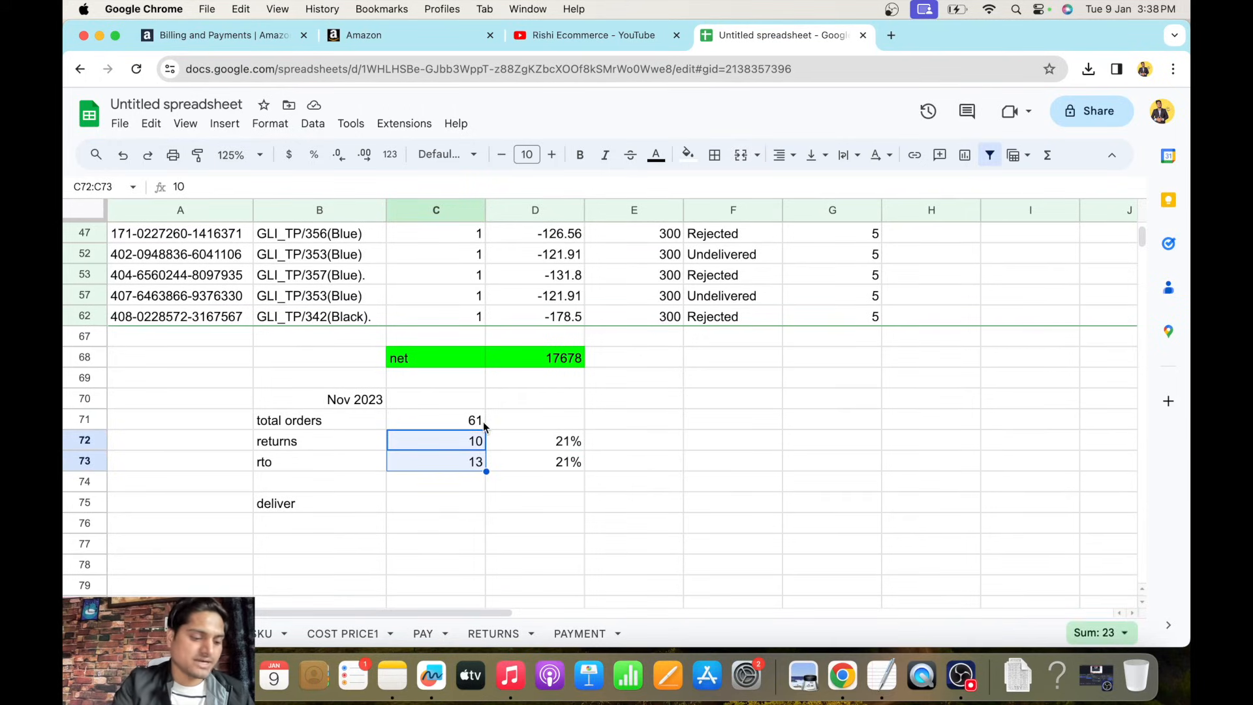
{"action": "left_click", "coordinate": [424, 505]}
{"action": "type", "text": "38"}
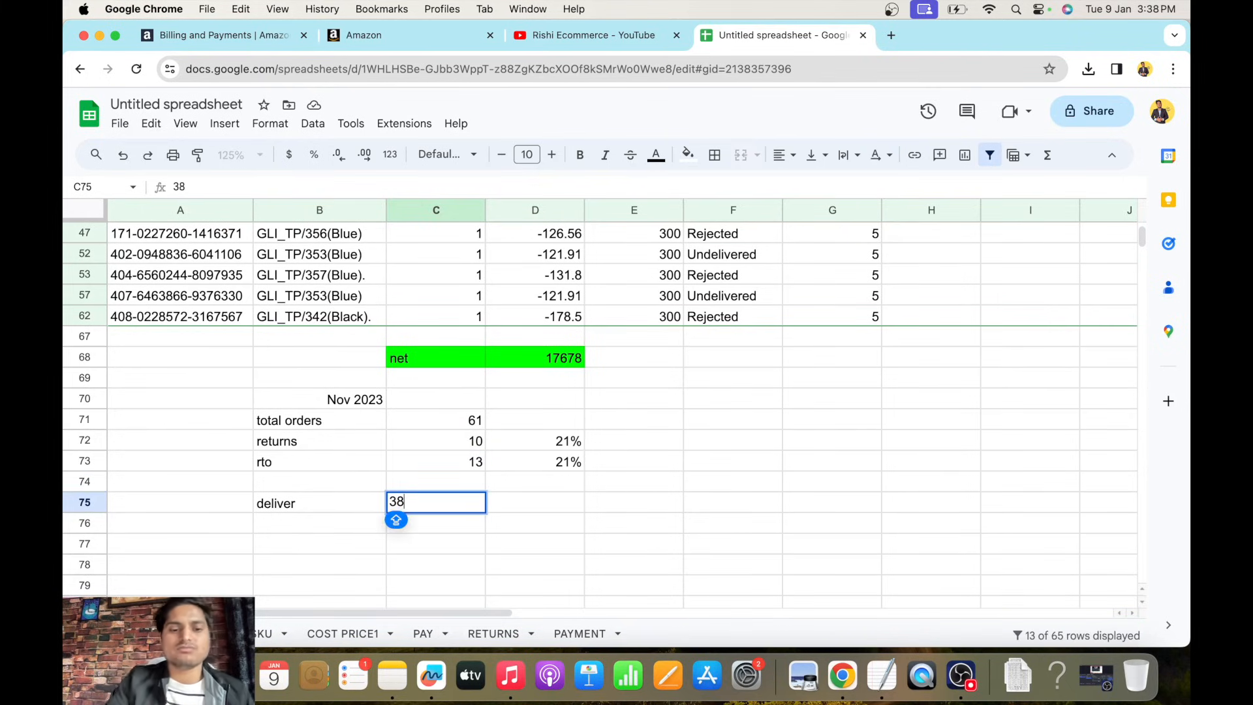
{"action": "left_click", "coordinate": [684, 523]}
Filter the status column to show only the #N/A orders and count them to verify the delivered figure.
{"action": "scroll", "coordinate": [683, 524], "scroll_direction": "up", "scroll_amount": 3}
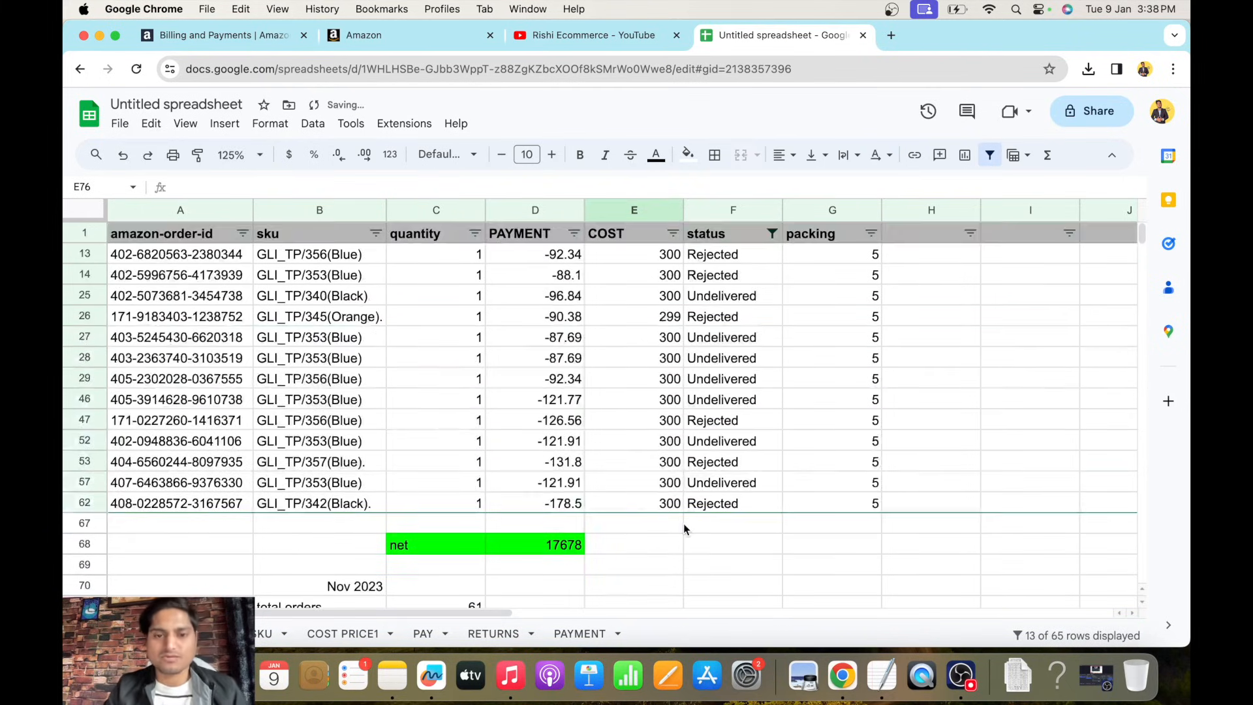
{"action": "left_click", "coordinate": [772, 233]}
{"action": "left_click", "coordinate": [616, 429]}
{"action": "scroll", "coordinate": [639, 542], "scroll_direction": "down", "scroll_amount": 2}
{"action": "left_click", "coordinate": [626, 570]}
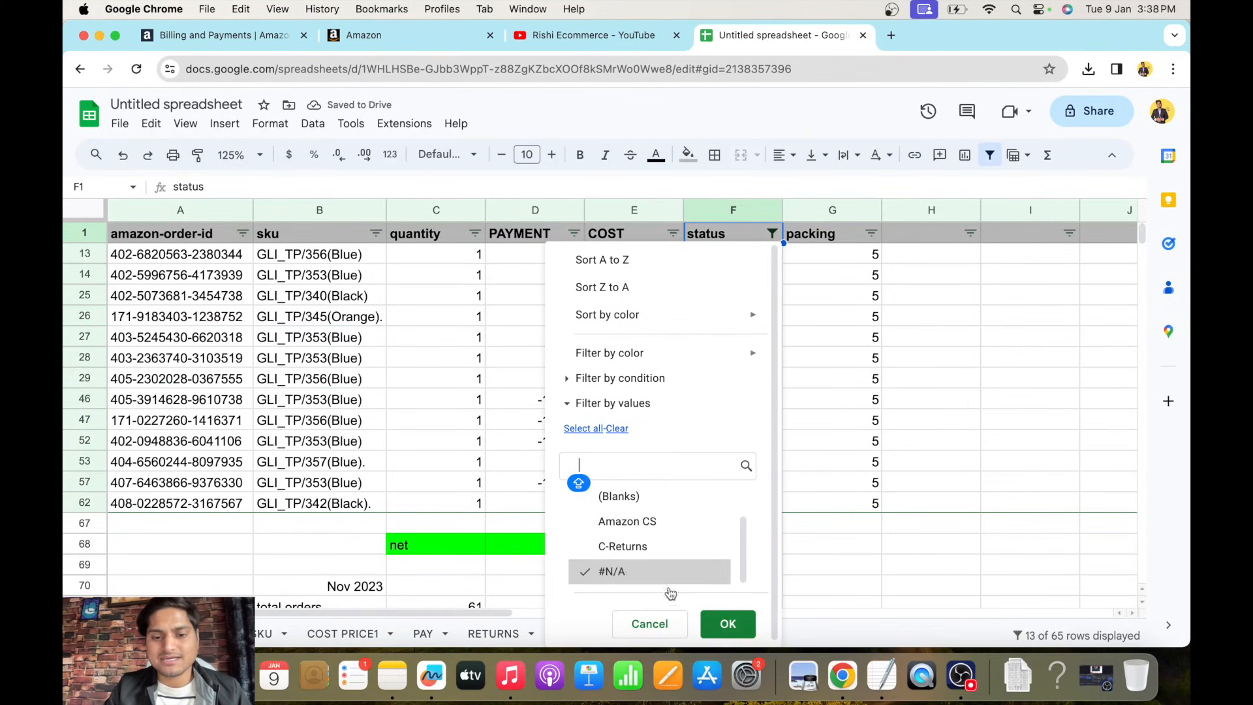
{"action": "left_click", "coordinate": [728, 624]}
{"action": "left_click_drag", "start_coordinate": [729, 259], "coordinate": [742, 447]}
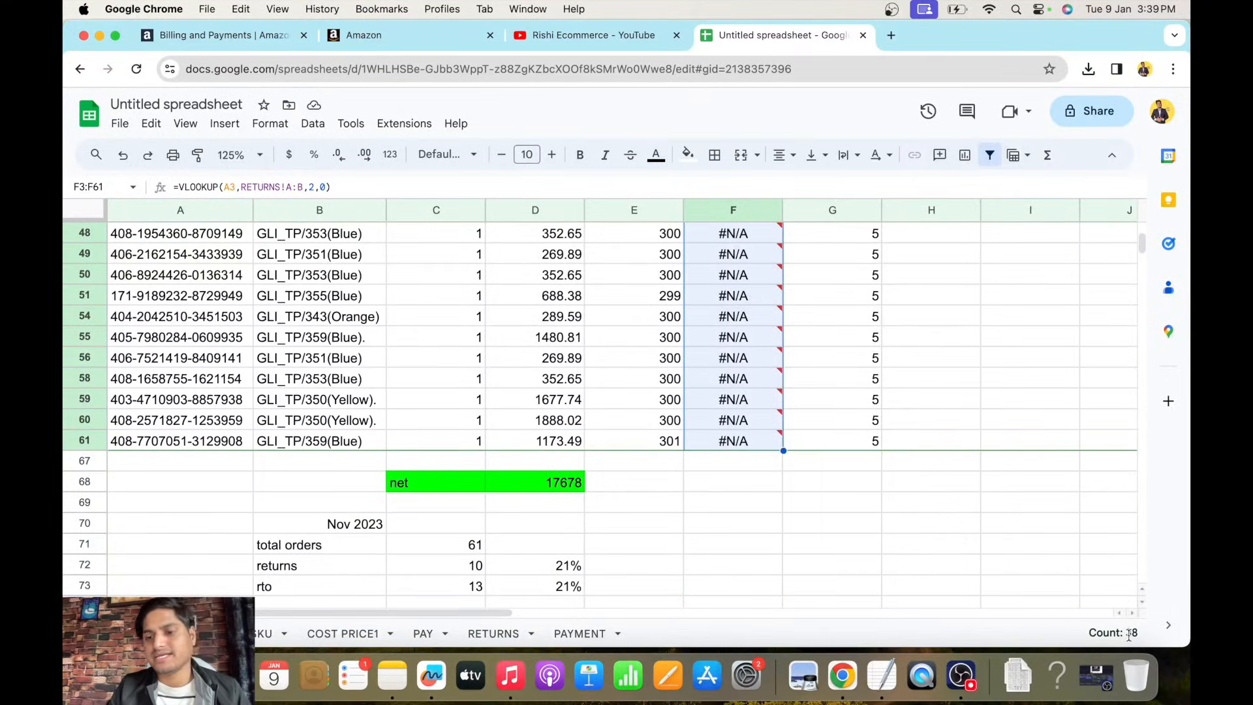
{"action": "scroll", "coordinate": [535, 557], "scroll_direction": "down", "scroll_amount": 3}
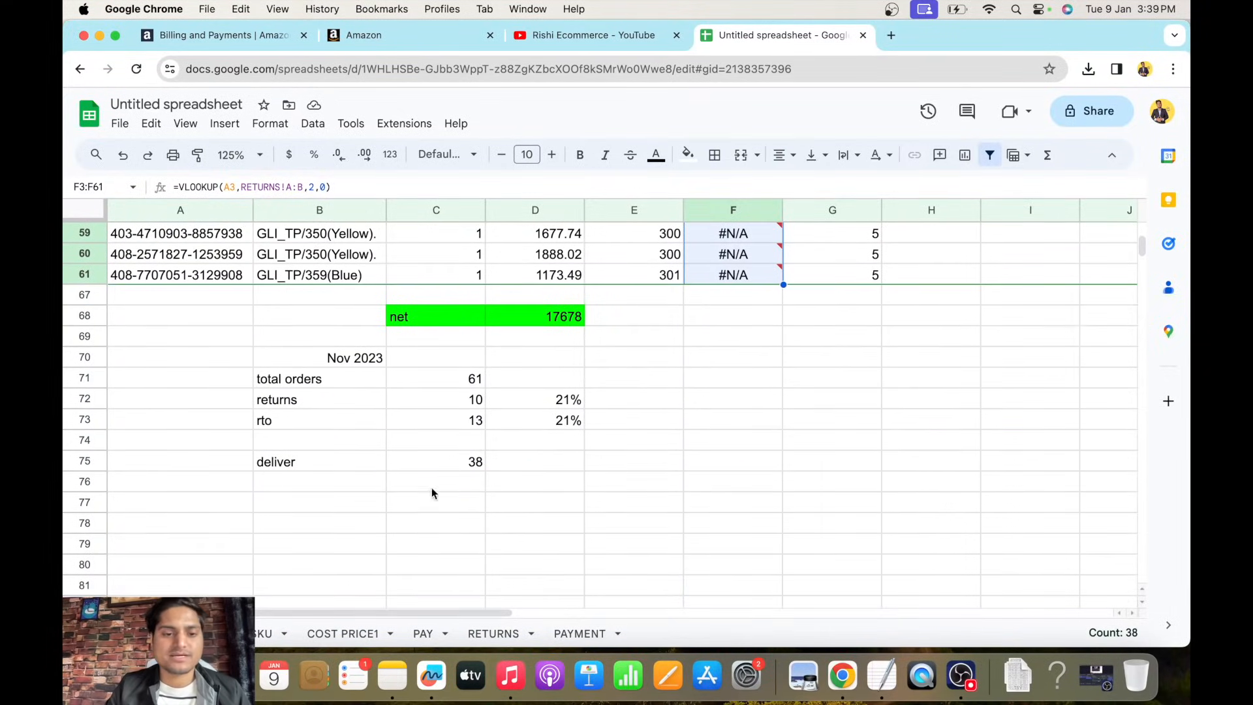
Remove the filter from the order table.
{"action": "left_click", "coordinate": [638, 446]}
{"action": "left_click", "coordinate": [990, 157]}
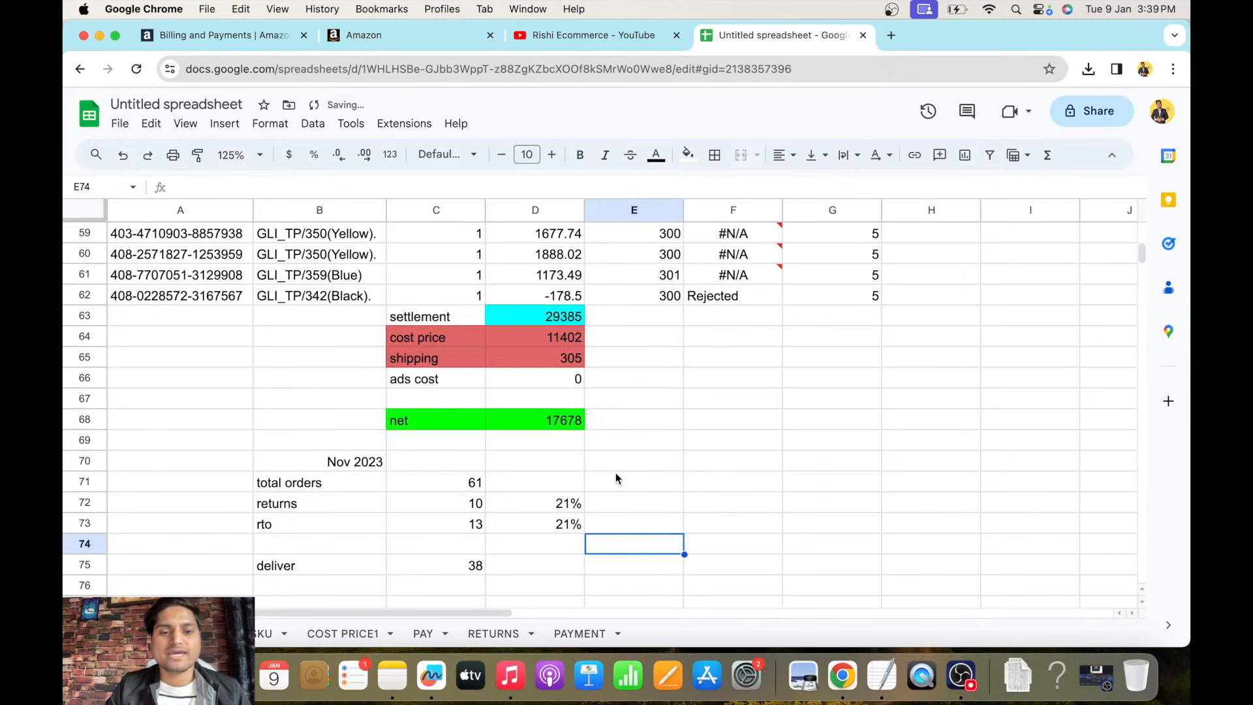
Fill the returns and rto rows B72:D73 with green.
{"action": "scroll", "coordinate": [442, 431], "scroll_direction": "down", "scroll_amount": 2}
{"action": "left_click_drag", "start_coordinate": [326, 421], "coordinate": [530, 449]}
{"action": "left_click", "coordinate": [682, 154]}
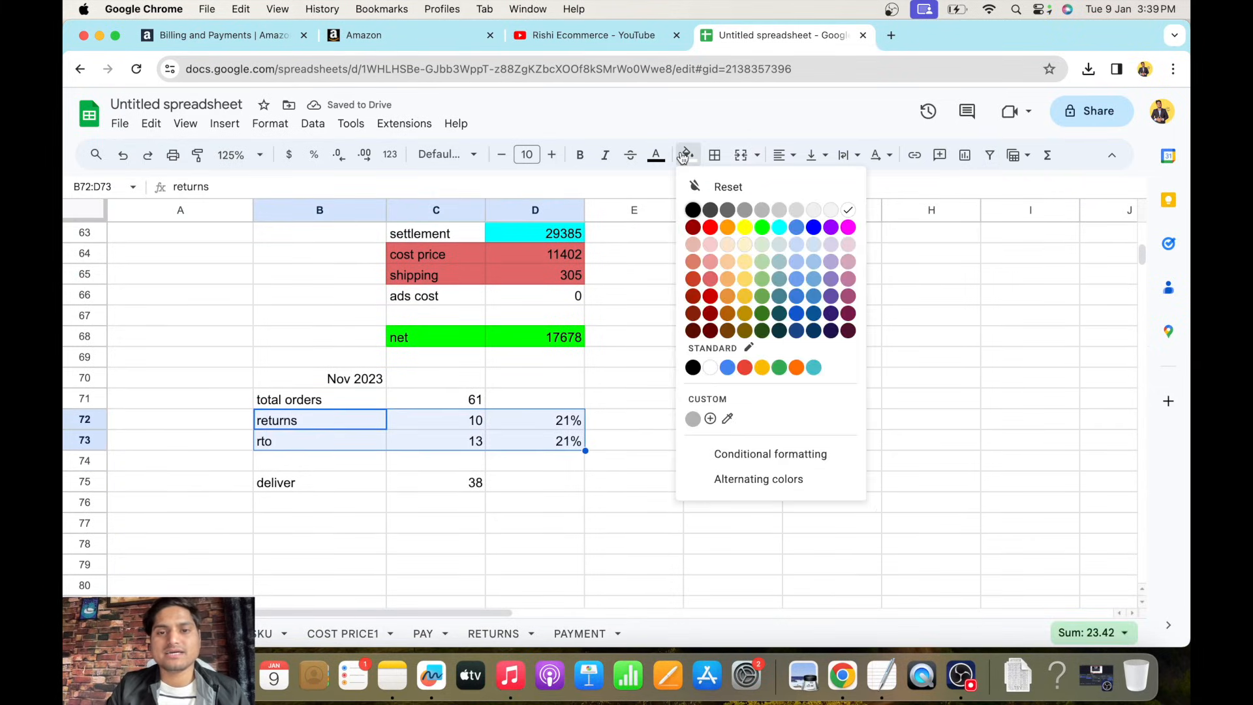
{"action": "left_click", "coordinate": [746, 233]}
{"action": "left_click", "coordinate": [681, 428]}
Fill the returns and rto rows B72:D73 with red and set their text colour to white.
{"action": "left_click_drag", "start_coordinate": [353, 413], "coordinate": [539, 441]}
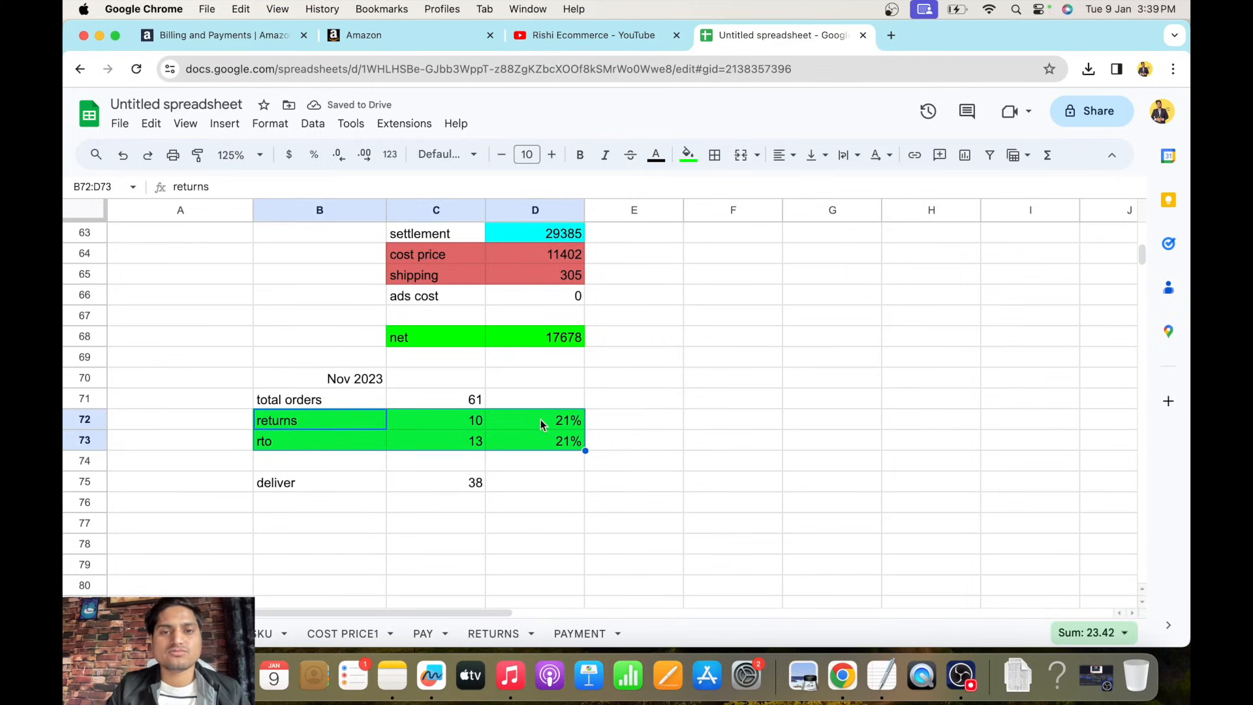
{"action": "left_click", "coordinate": [688, 155]}
{"action": "left_click", "coordinate": [706, 223]}
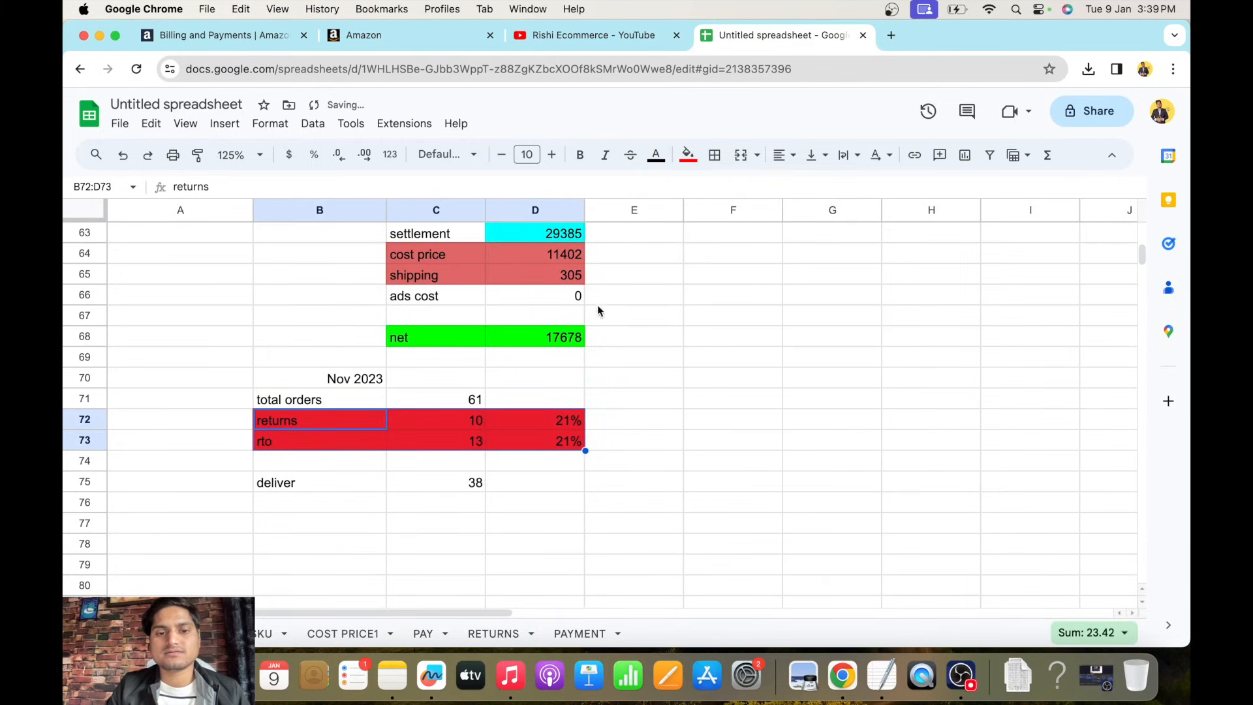
{"action": "left_click", "coordinate": [656, 155]}
{"action": "left_click", "coordinate": [816, 211]}
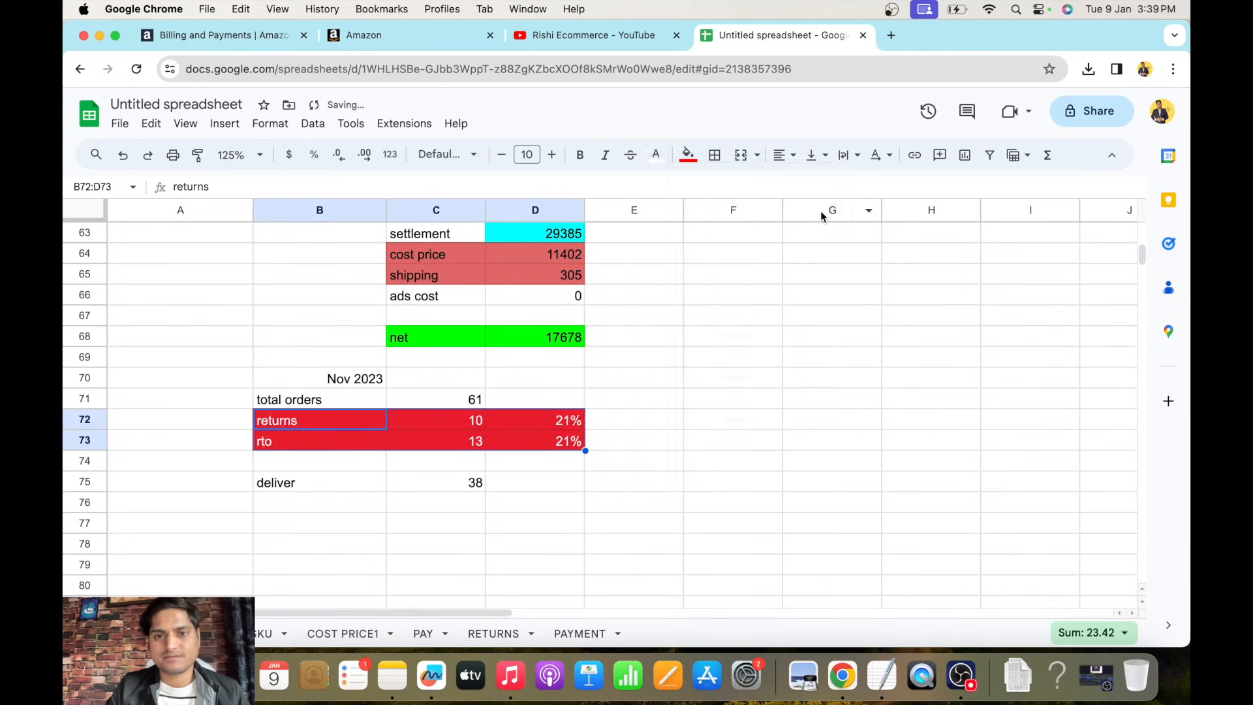
{"action": "left_click", "coordinate": [726, 403]}
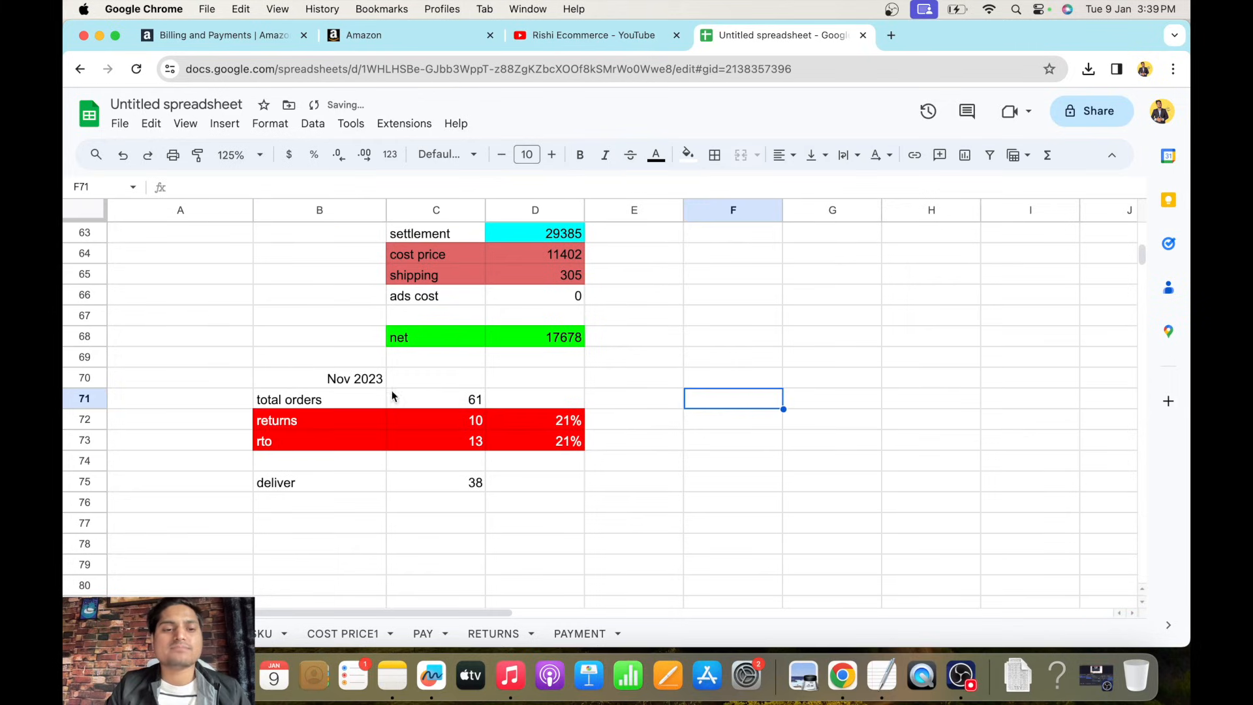
Review the total orders count and the returns and rto percentages in the Nov 2023 summary.
{"action": "left_click", "coordinate": [319, 401]}
{"action": "left_click", "coordinate": [475, 399]}
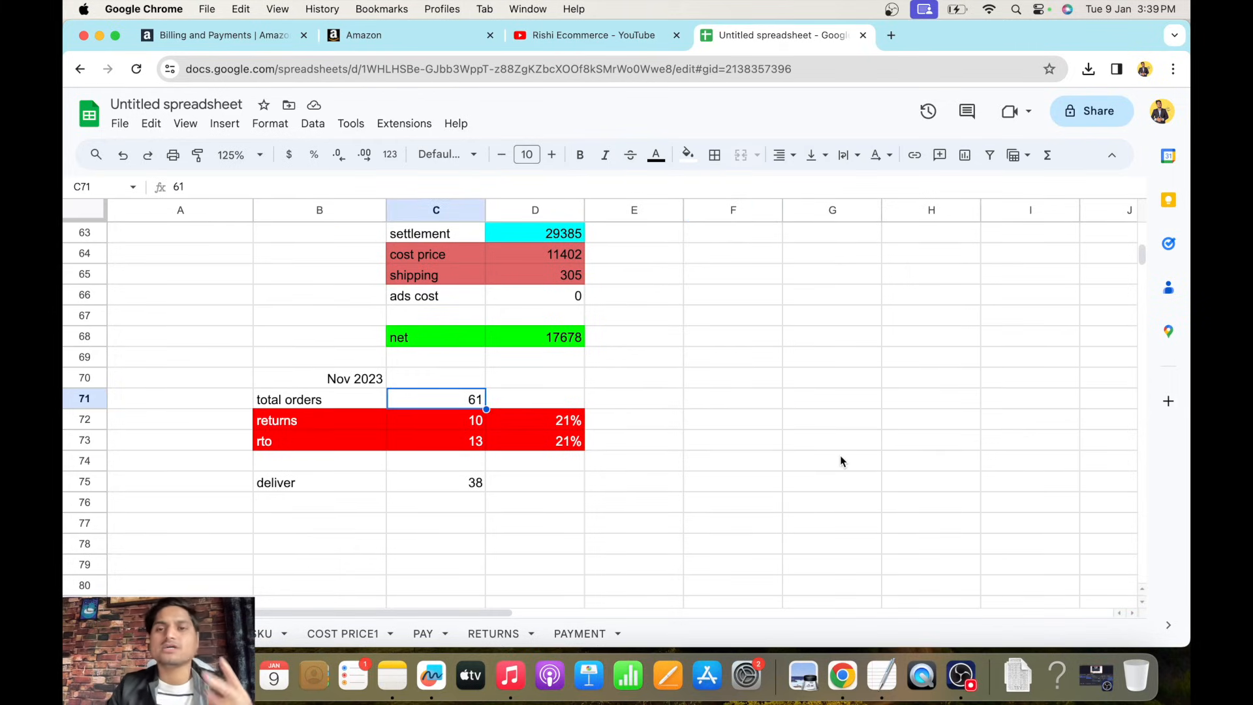
{"action": "left_click", "coordinate": [310, 421]}
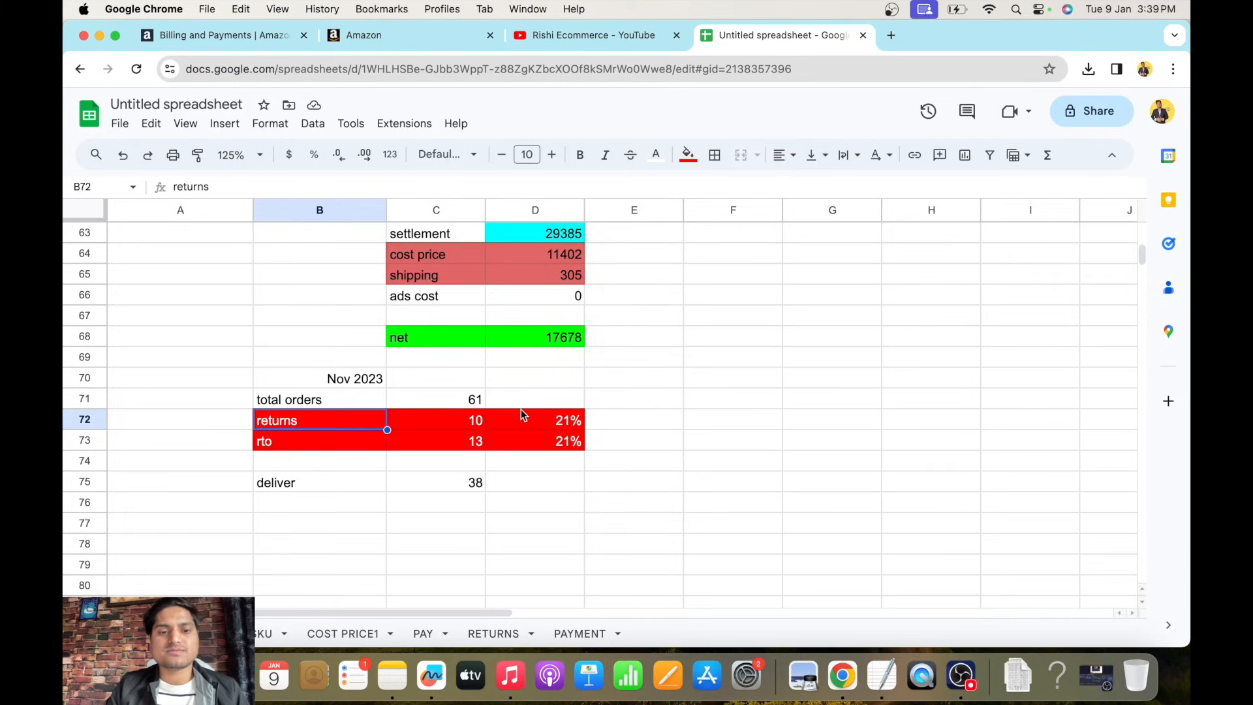
{"action": "left_click", "coordinate": [560, 420]}
{"action": "left_click", "coordinate": [330, 442]}
{"action": "left_click", "coordinate": [566, 441]}
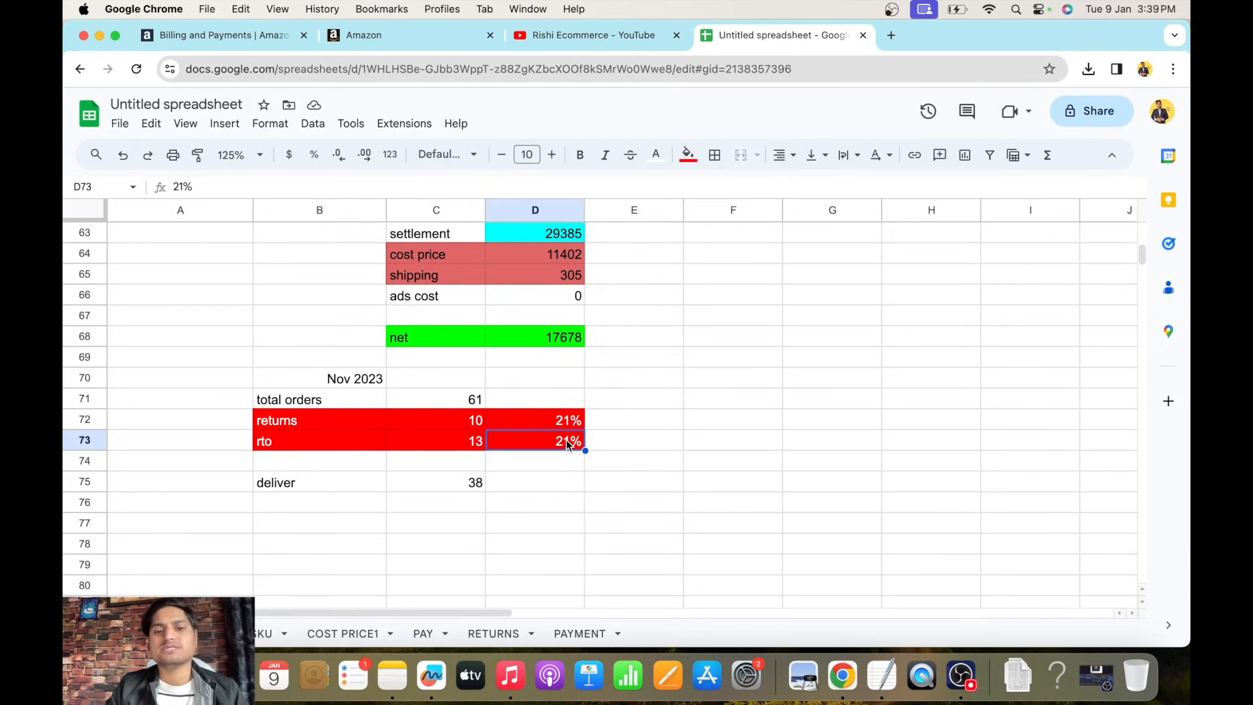
{"action": "left_click", "coordinate": [522, 424]}
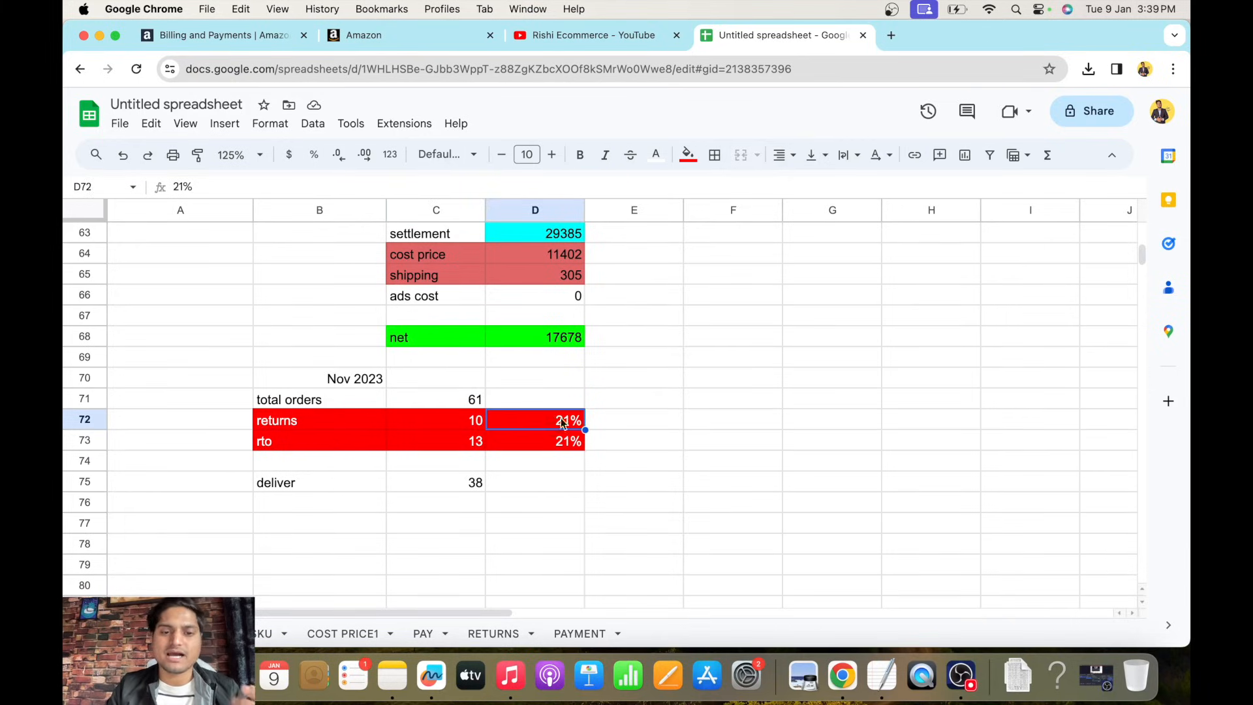
{"action": "left_click", "coordinate": [604, 441]}
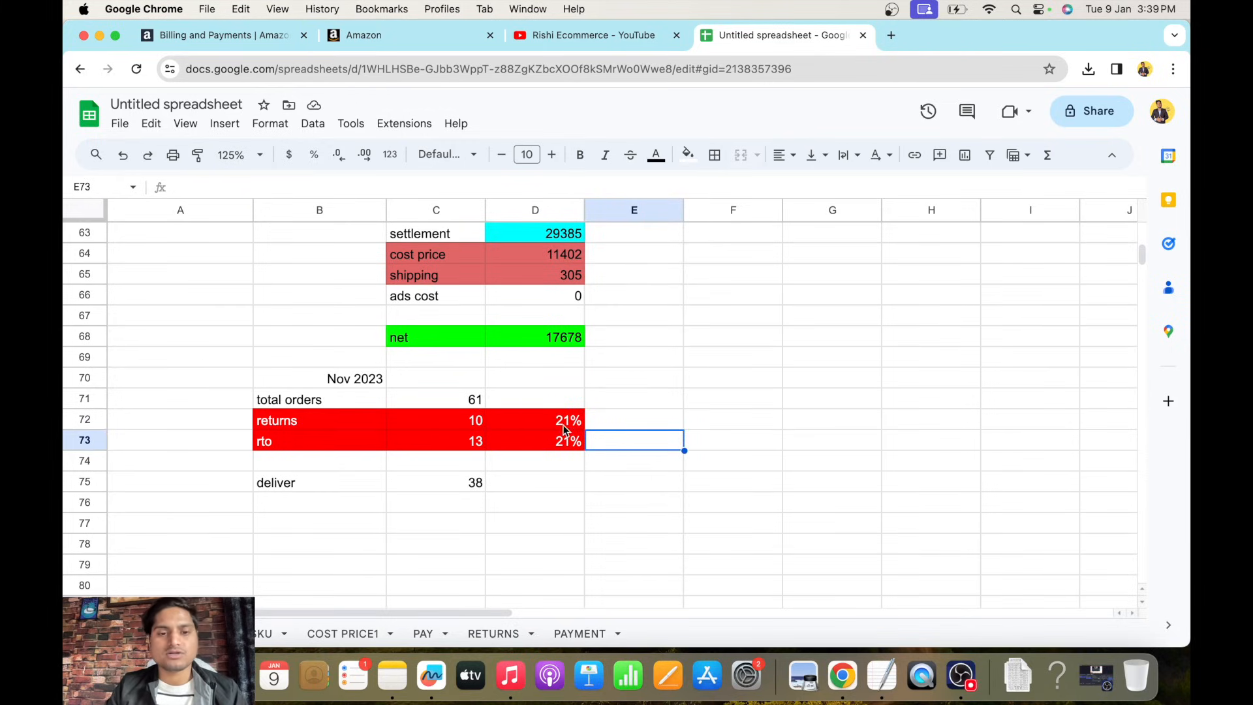
{"action": "left_click", "coordinate": [562, 425]}
{"action": "left_click", "coordinate": [605, 422]}
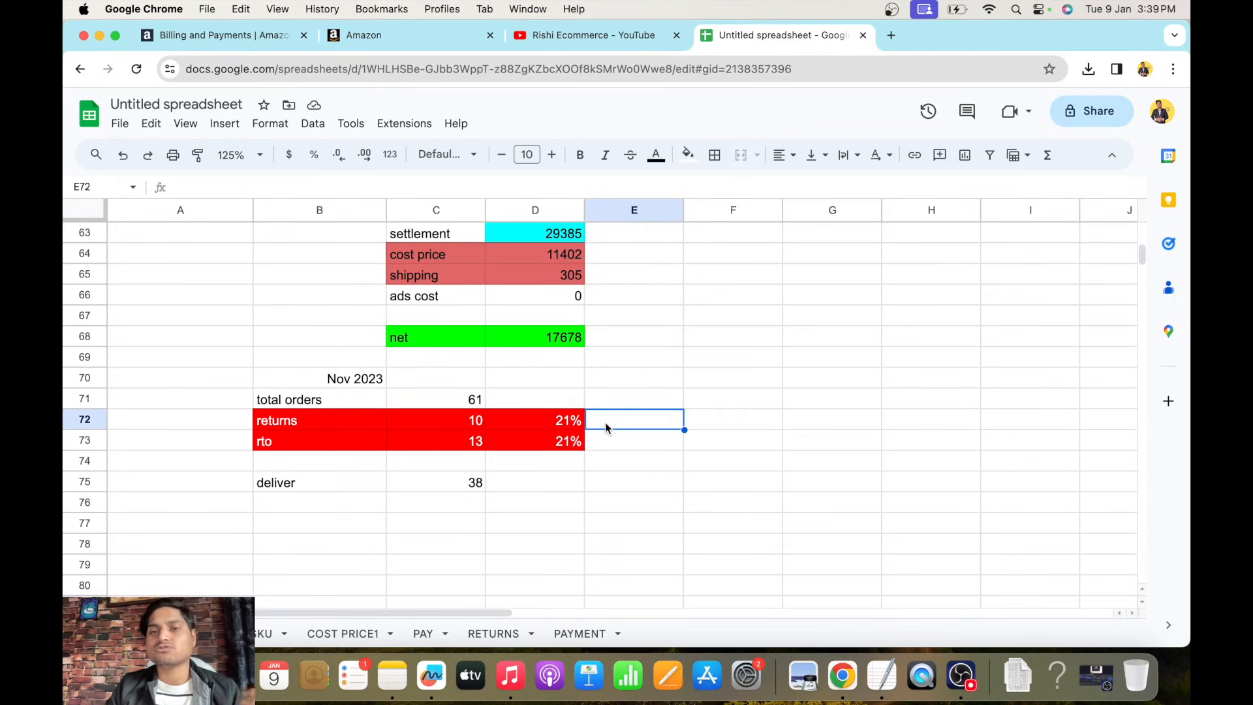
{"action": "type", "text": "15"}
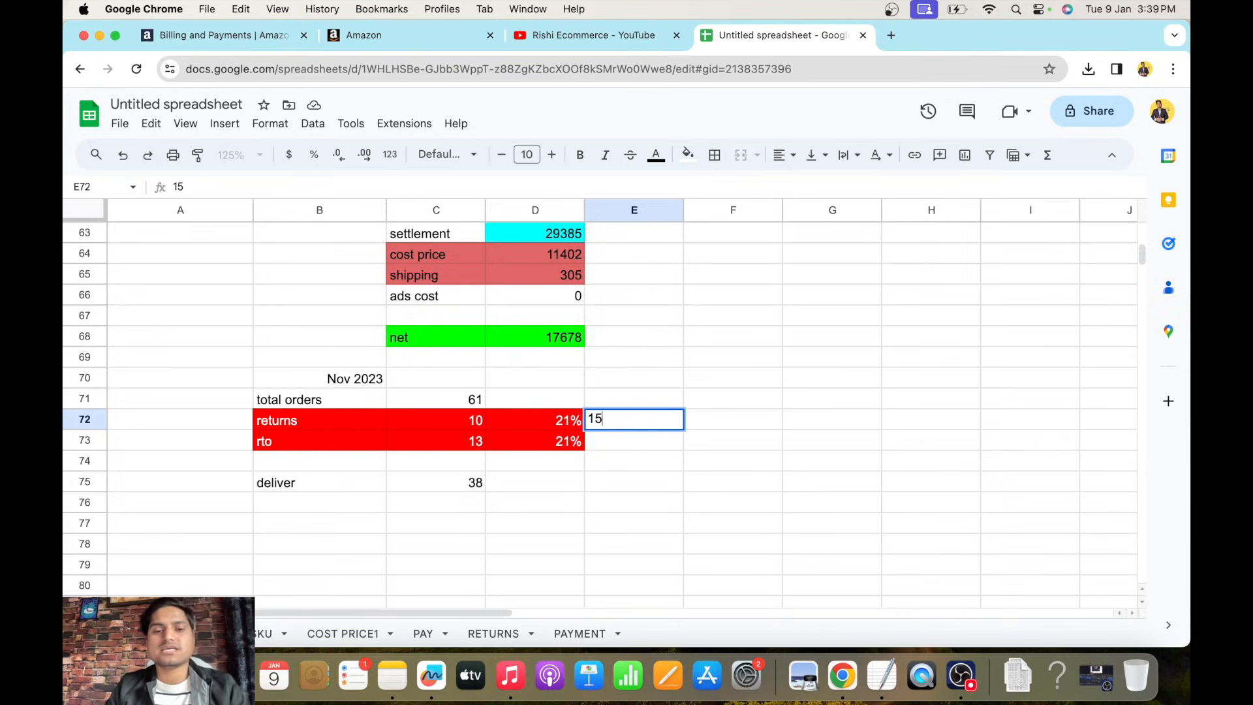
{"action": "key", "text": "Escape"}
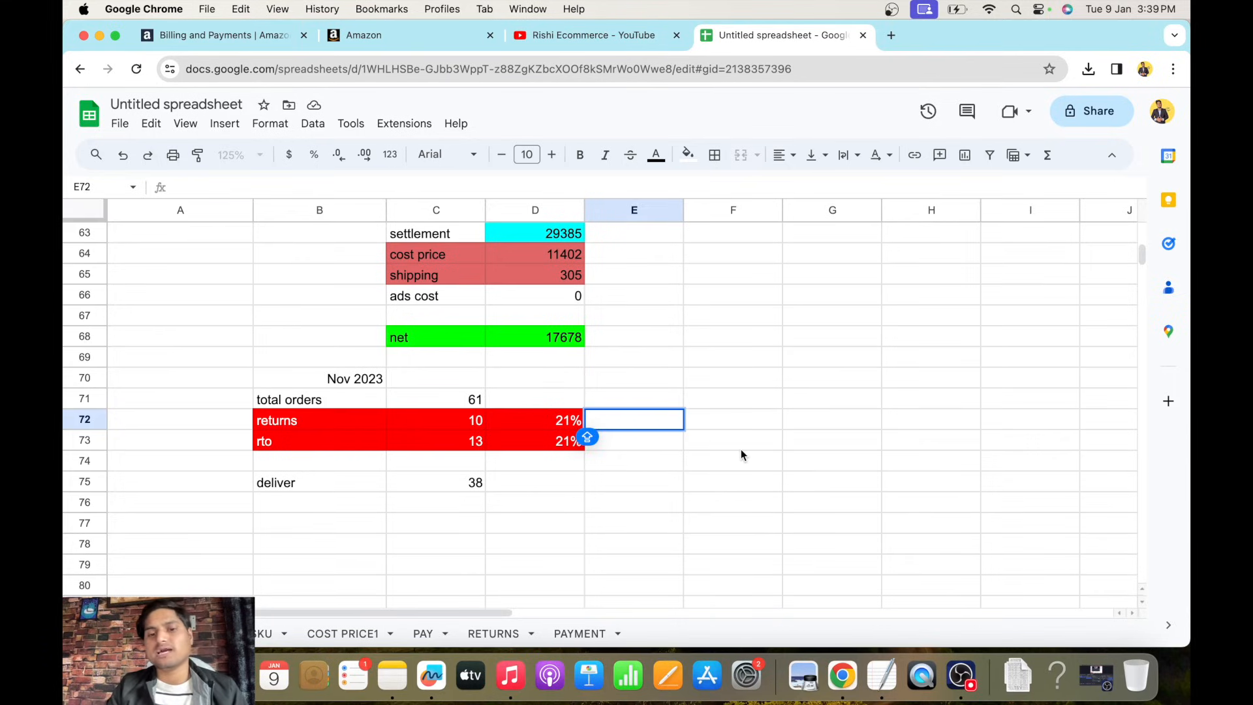
{"action": "left_click", "coordinate": [742, 449]}
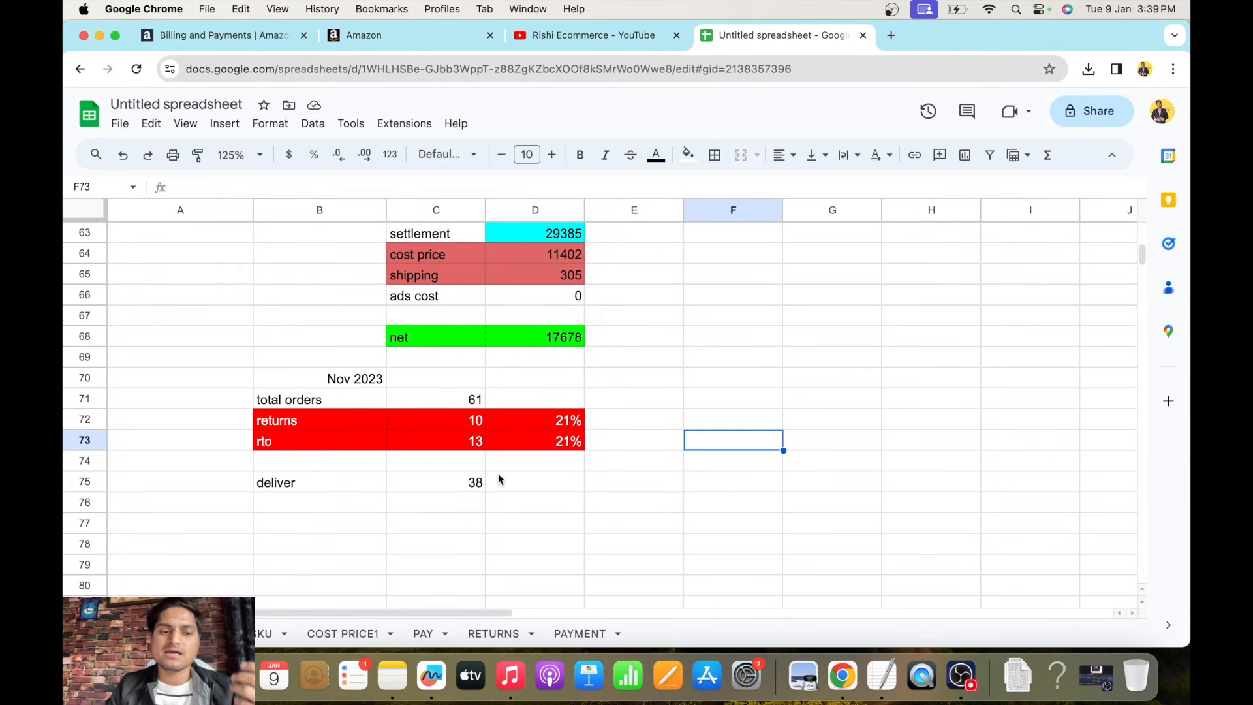
Review the delivered count in the Nov 2023 summary and the product costs in the COST column of the order table.
{"action": "left_click_drag", "start_coordinate": [308, 484], "coordinate": [450, 484]}
{"action": "left_click", "coordinate": [569, 483]}
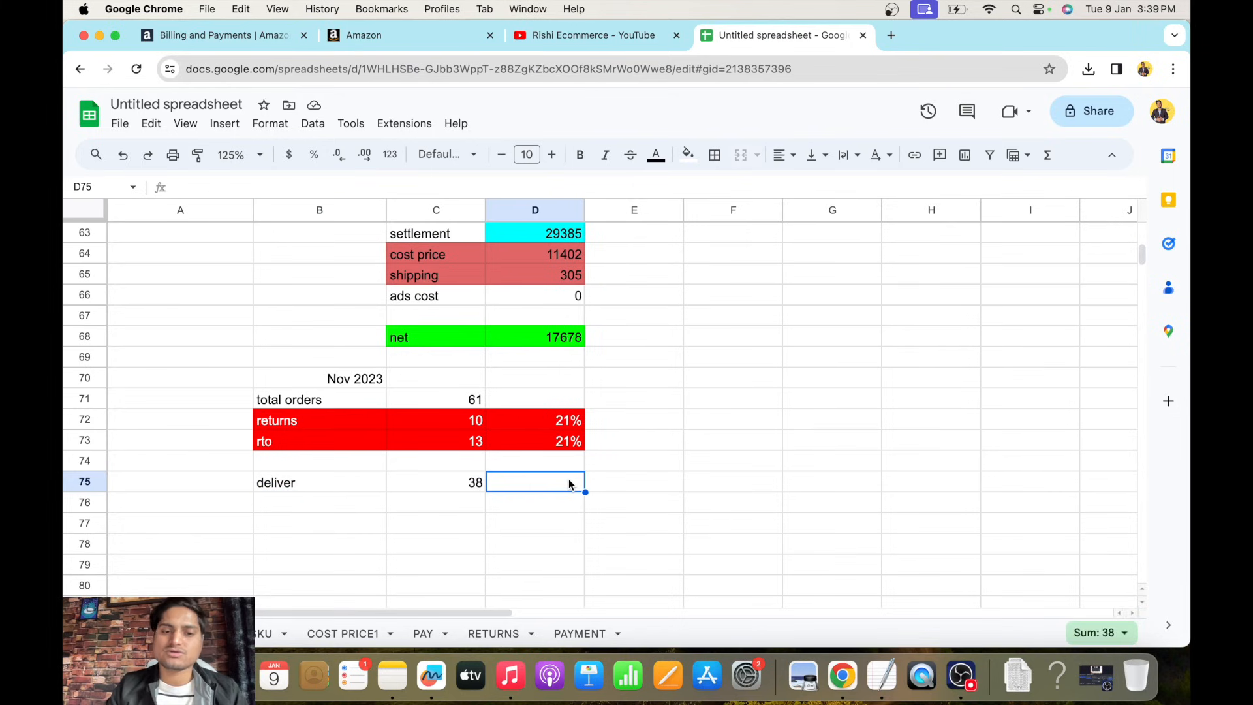
{"action": "scroll", "coordinate": [569, 482], "scroll_direction": "up", "scroll_amount": 2}
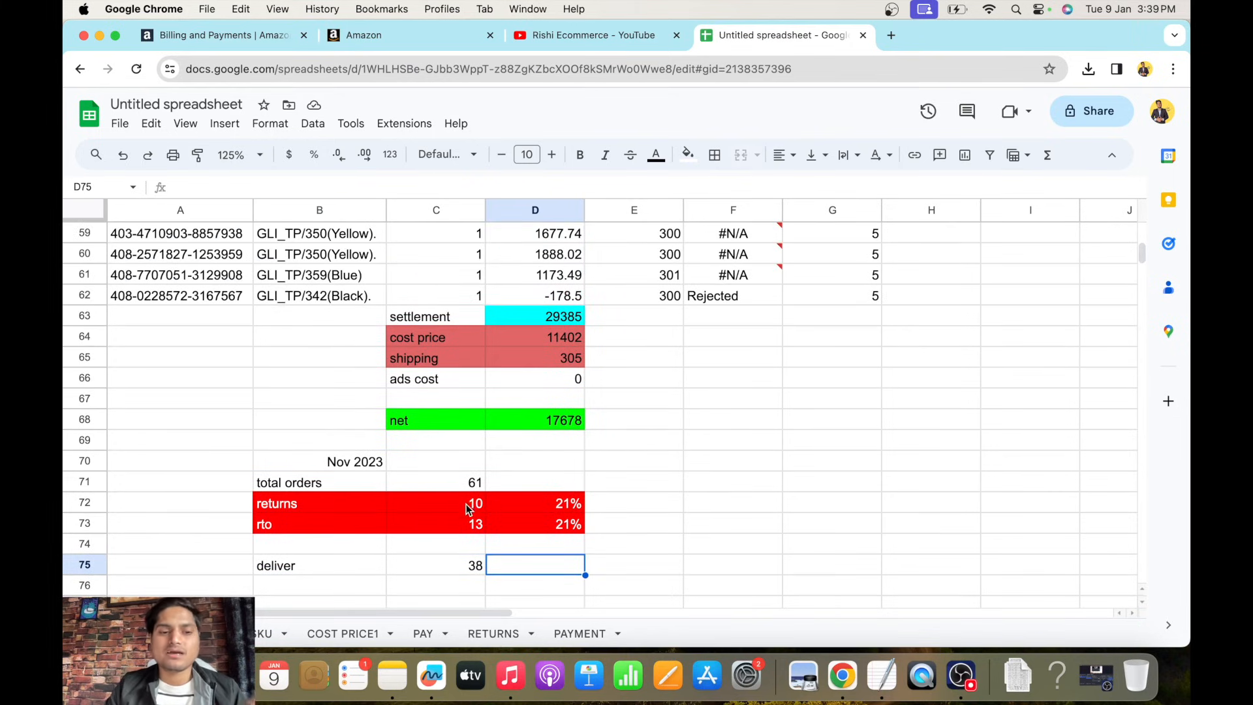
{"action": "scroll", "coordinate": [460, 475], "scroll_direction": "up", "scroll_amount": 3}
{"action": "left_click", "coordinate": [558, 522]}
{"action": "scroll", "coordinate": [662, 395], "scroll_direction": "up", "scroll_amount": 6}
{"action": "left_click_drag", "start_coordinate": [660, 261], "coordinate": [670, 496]}
{"action": "scroll", "coordinate": [669, 496], "scroll_direction": "down", "scroll_amount": 5}
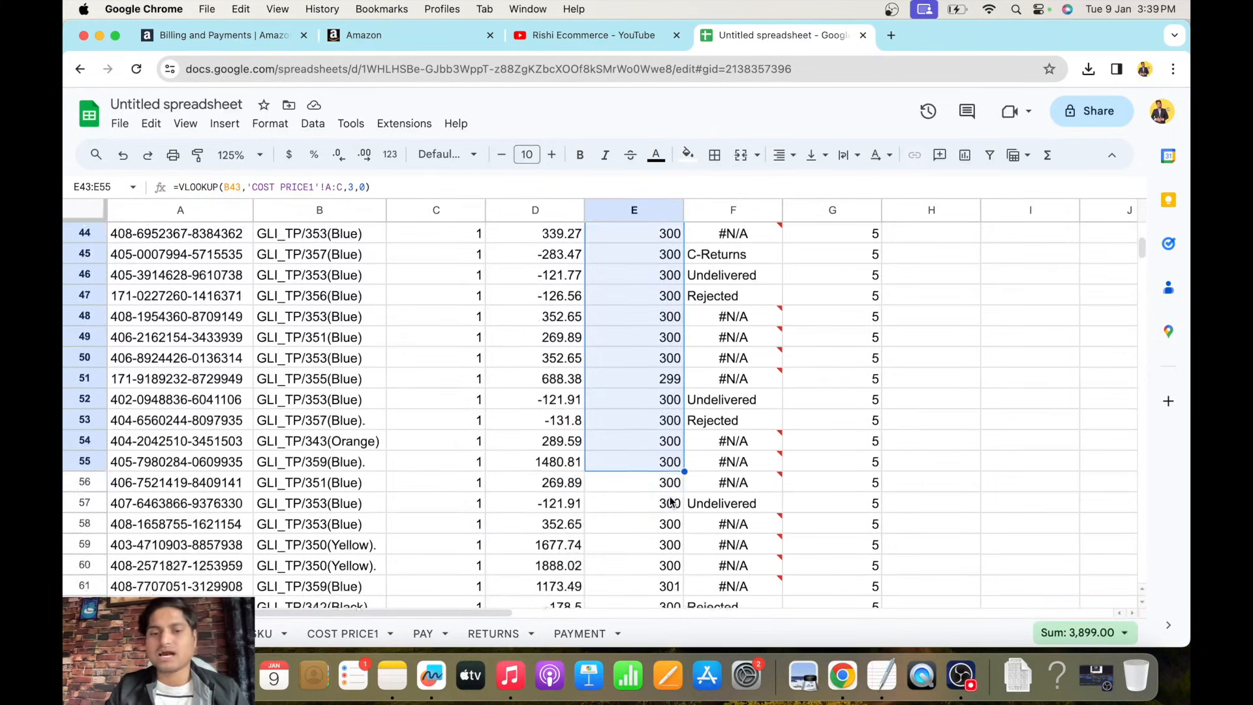
{"action": "scroll", "coordinate": [670, 496], "scroll_direction": "down", "scroll_amount": 4}
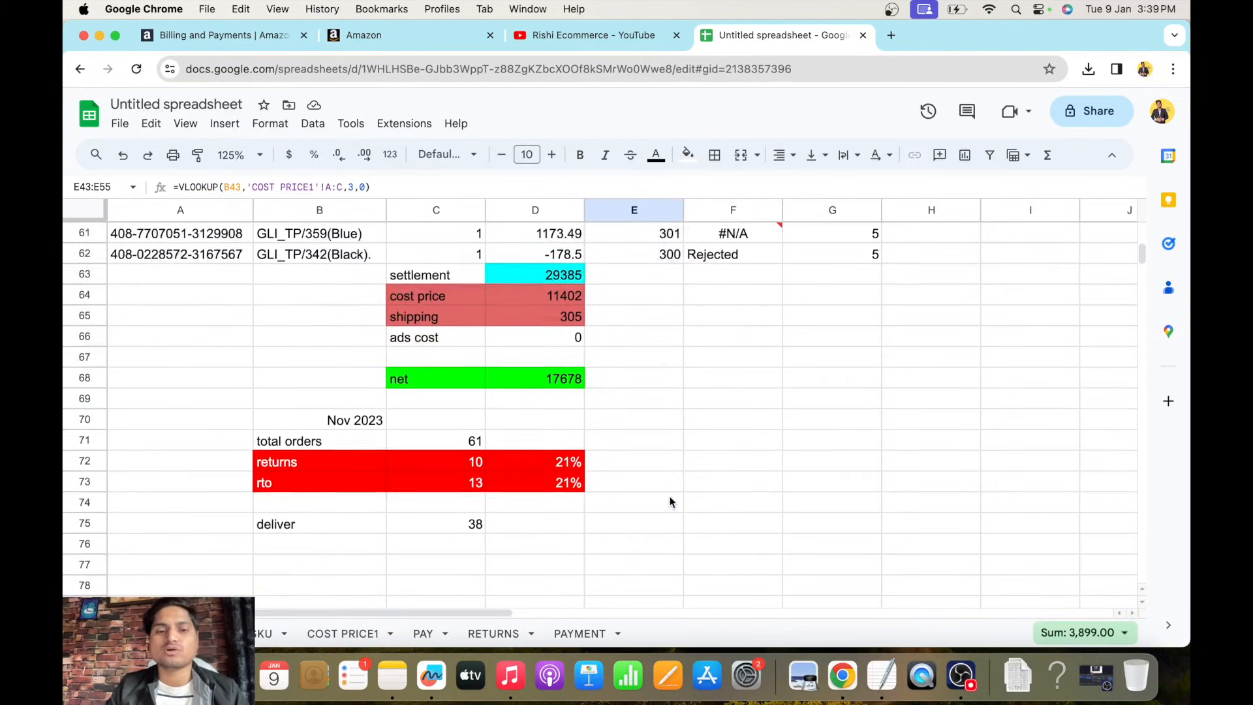
Examine the net profit formula, the deliver row and the settlement-to-net block C63:D69 beneath the order table.
{"action": "left_click", "coordinate": [559, 339]}
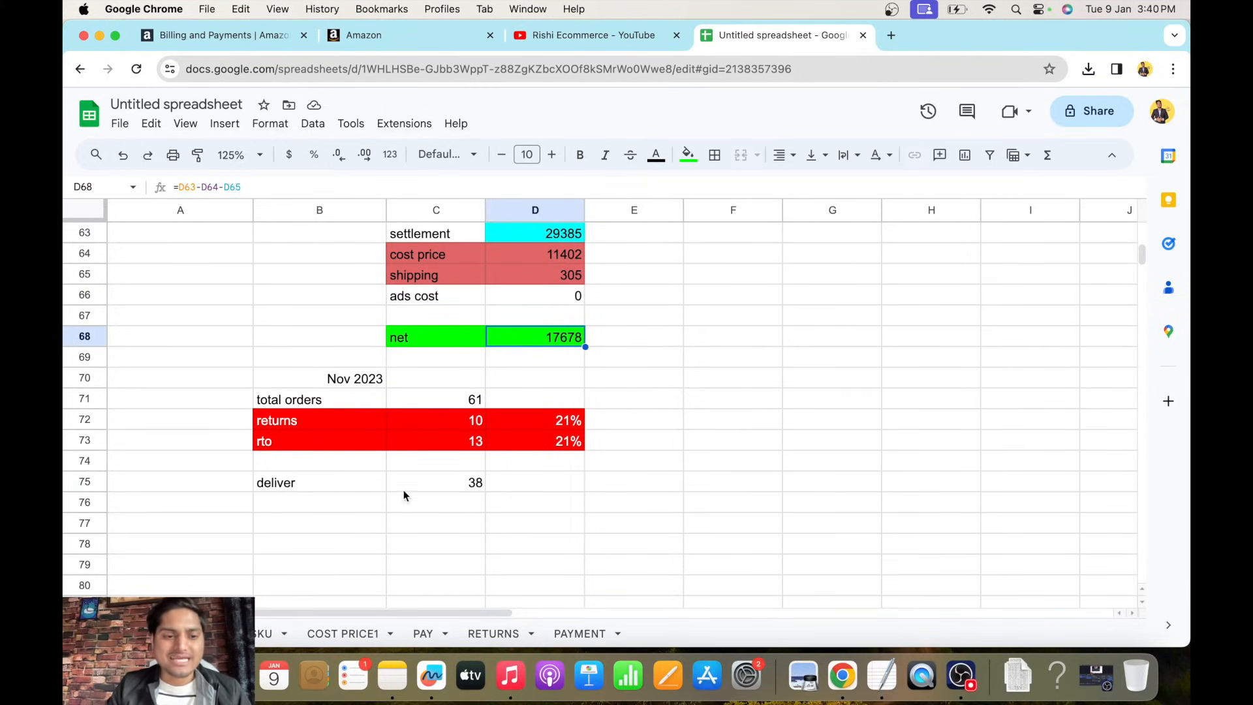
{"action": "left_click_drag", "start_coordinate": [300, 489], "coordinate": [498, 490]}
{"action": "scroll", "coordinate": [499, 490], "scroll_direction": "down", "scroll_amount": 1}
{"action": "scroll", "coordinate": [499, 495], "scroll_direction": "down", "scroll_amount": 1}
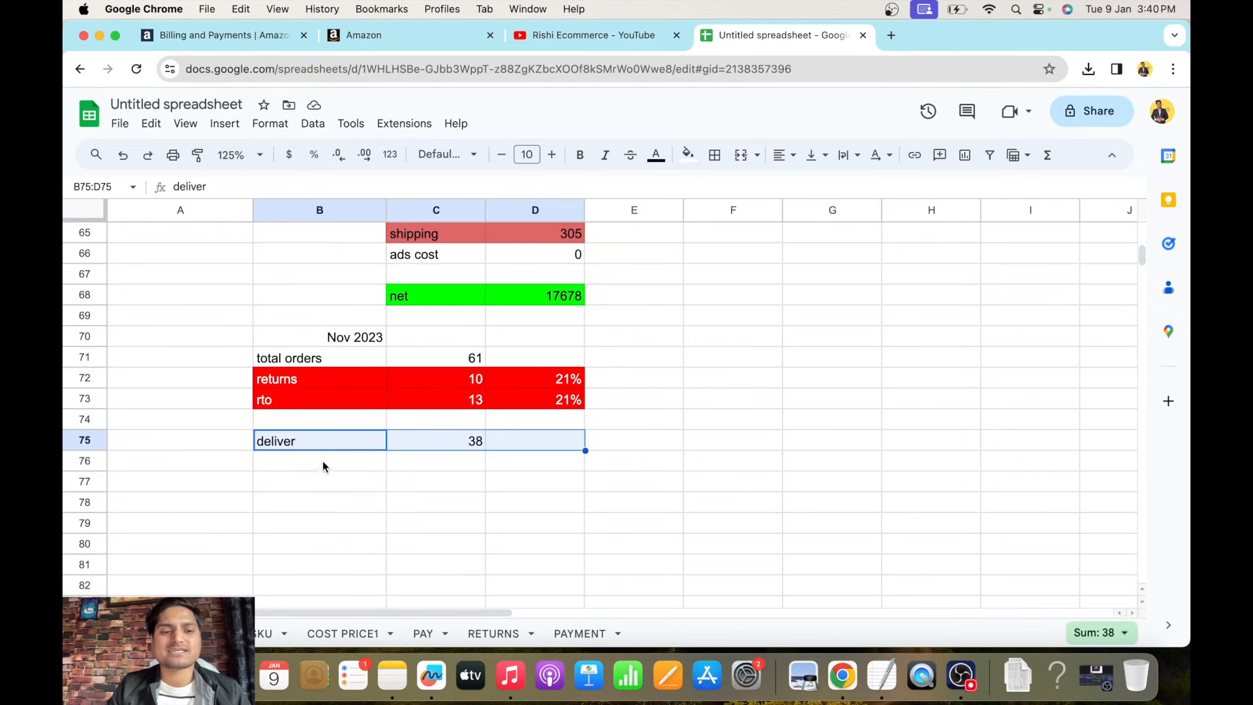
{"action": "left_click_drag", "start_coordinate": [293, 480], "coordinate": [483, 489]}
{"action": "scroll", "coordinate": [459, 422], "scroll_direction": "up", "scroll_amount": 4}
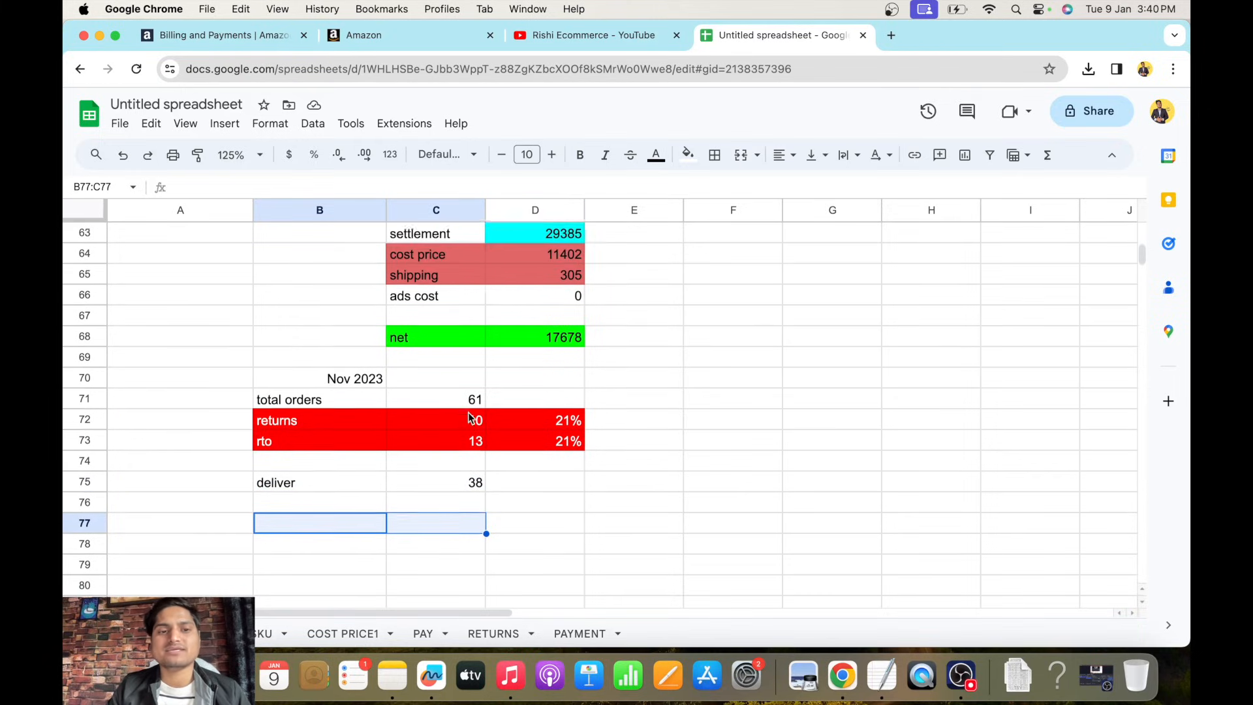
{"action": "left_click_drag", "start_coordinate": [418, 275], "coordinate": [547, 394]}
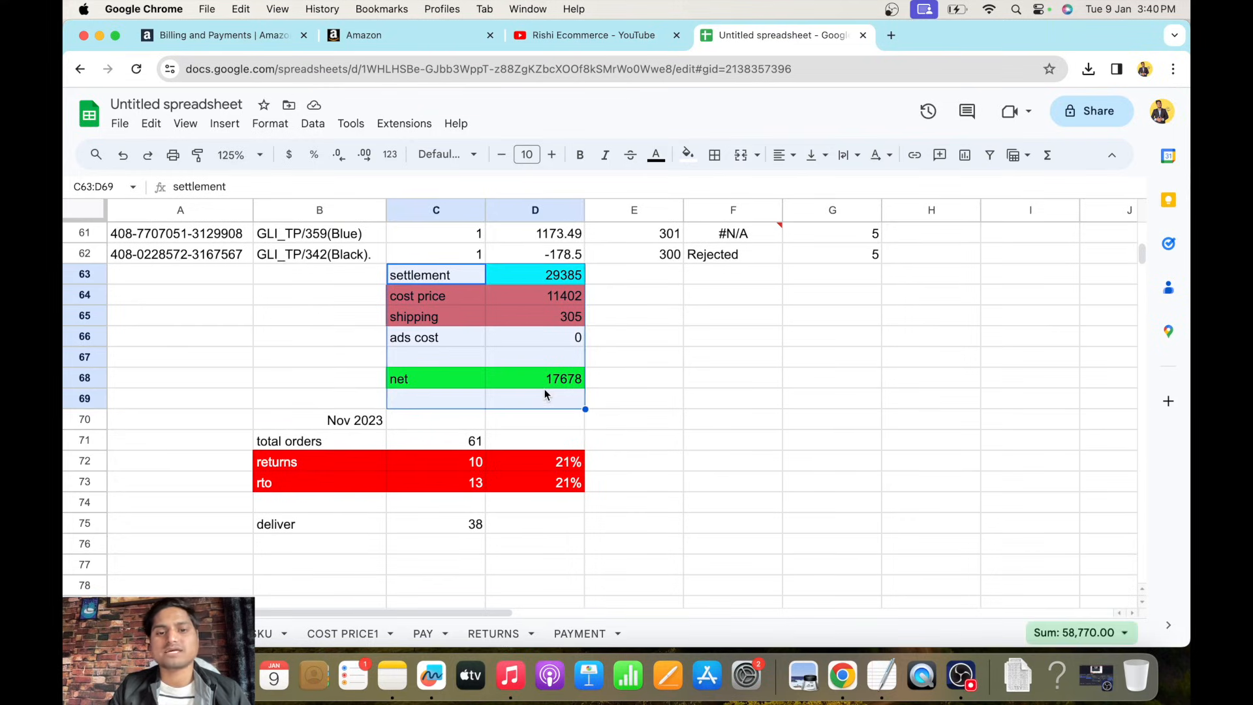
{"action": "scroll", "coordinate": [550, 539], "scroll_direction": "down", "scroll_amount": 3}
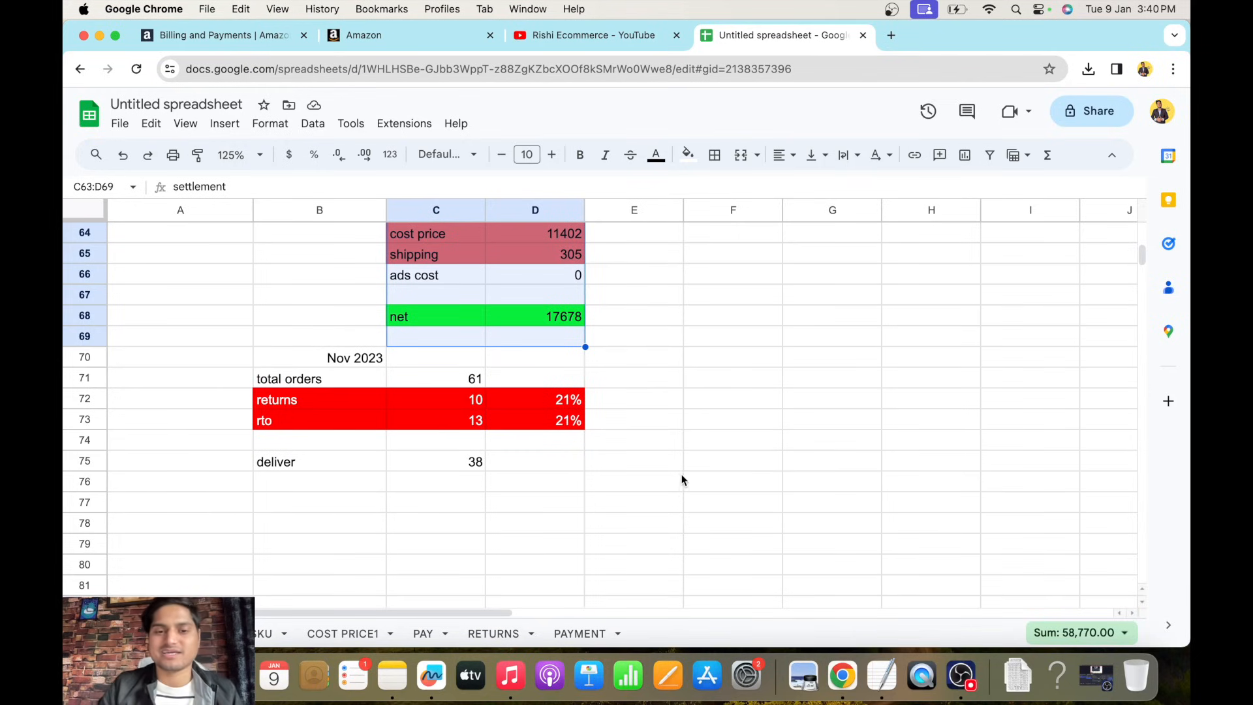
Inspect the payment lookup formula for the first order in the order table.
{"action": "scroll", "coordinate": [688, 494], "scroll_direction": "up", "scroll_amount": 20}
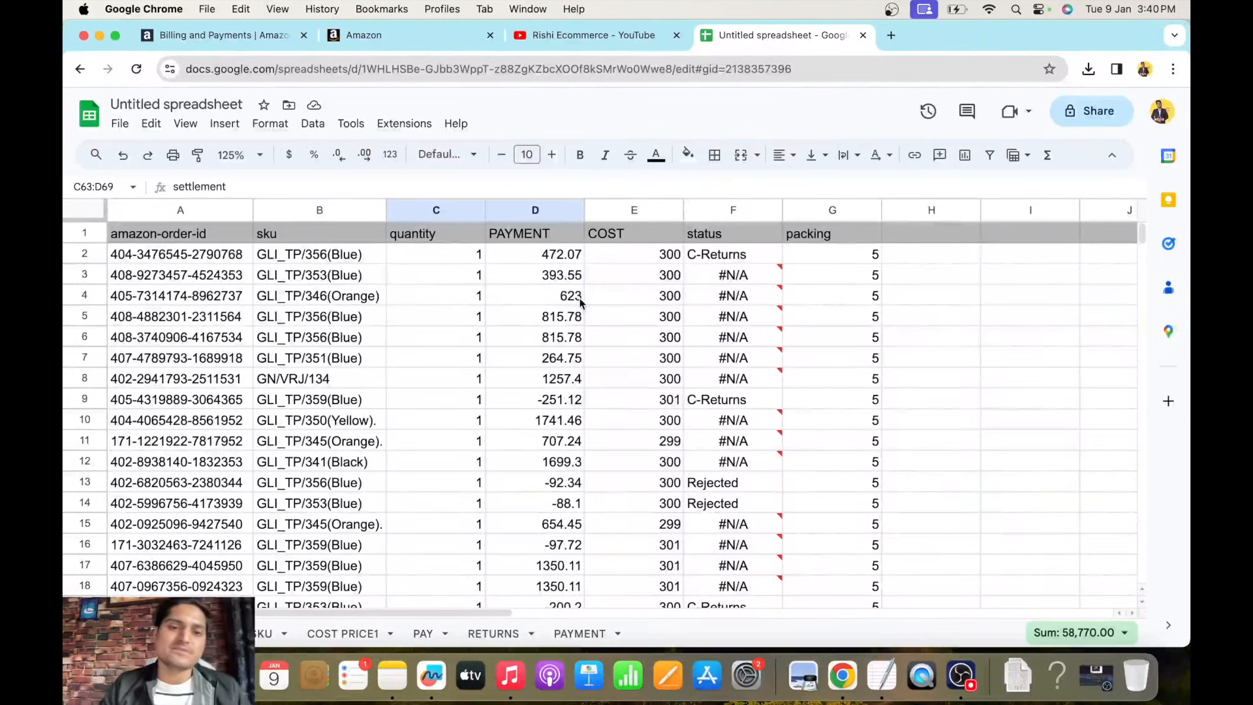
{"action": "left_click", "coordinate": [560, 255]}
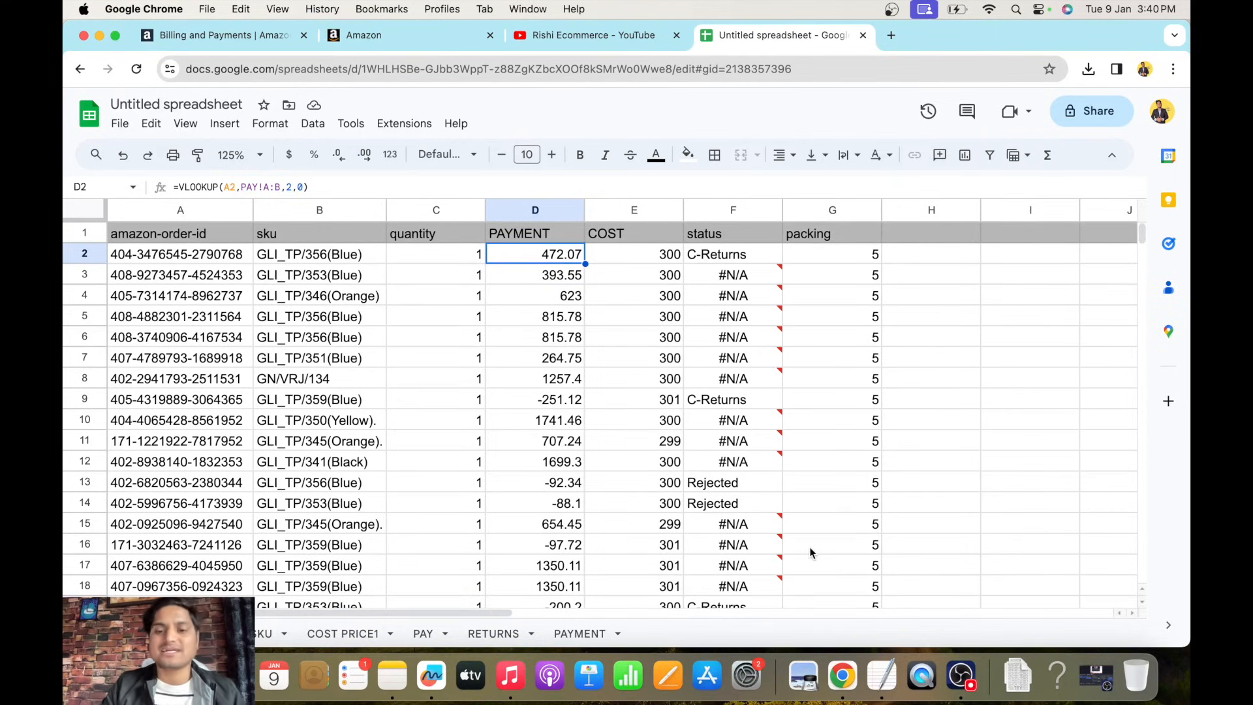
{"action": "left_click", "coordinate": [961, 676]}
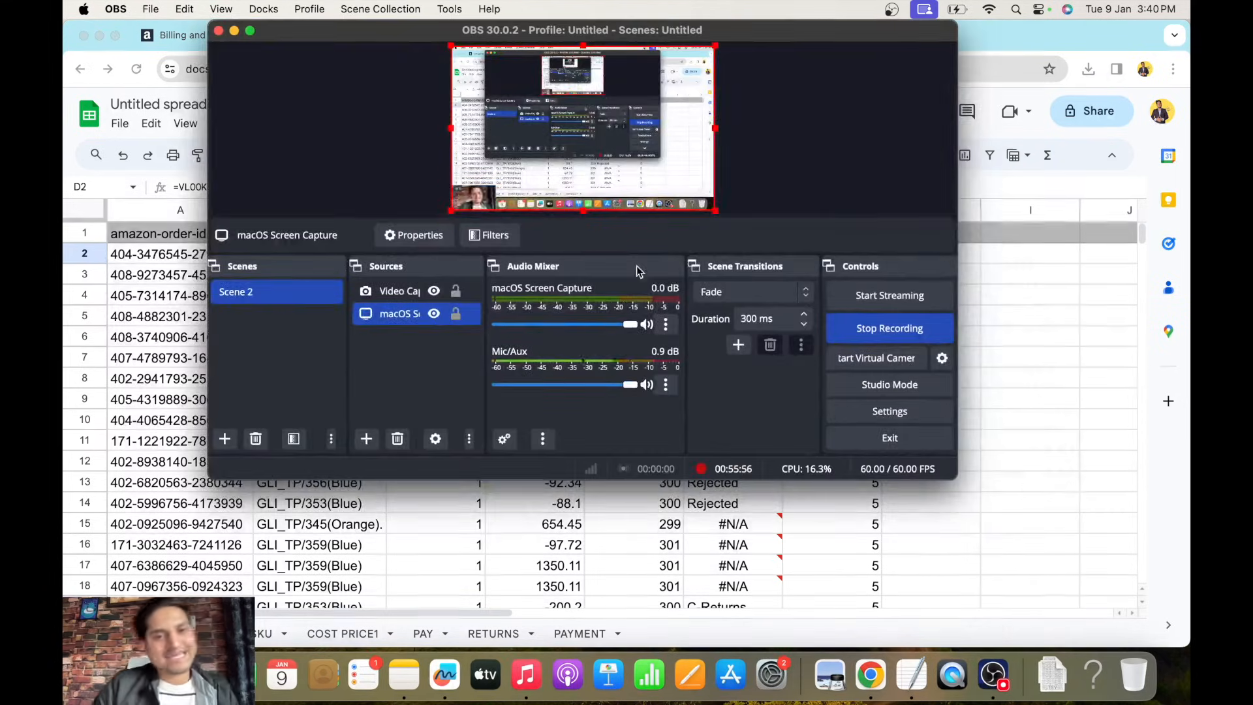